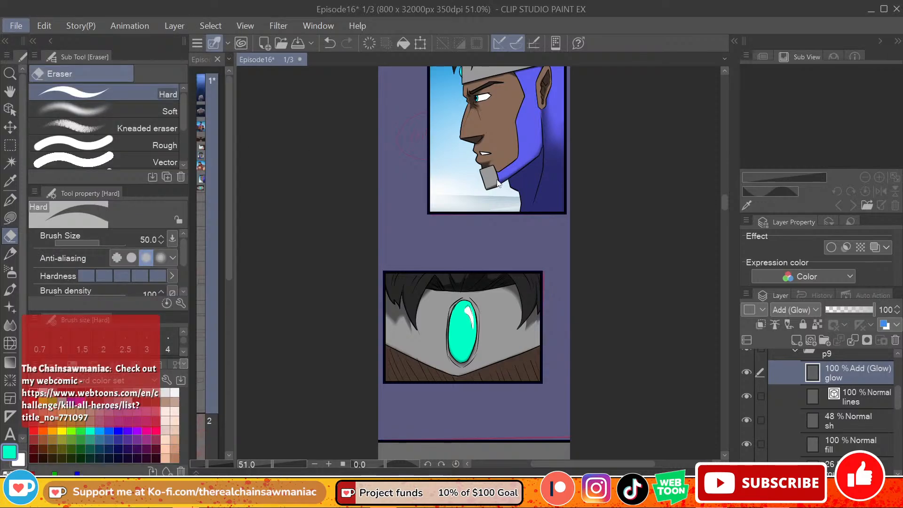
Step: Review the finished profile and gem panels against the red sketch panels below them
mouse_move(725, 202)
mouse_down()
mouse_move(715, 109)
mouse_move(724, 189)
mouse_move(716, 218)
mouse_move(718, 208)
mouse_move(711, 211)
mouse_up()
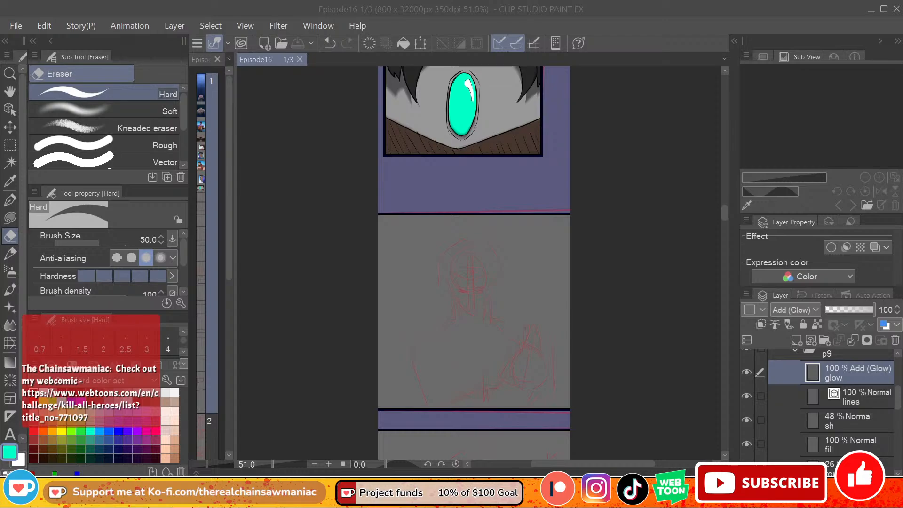
drag(725, 213, 726, 222)
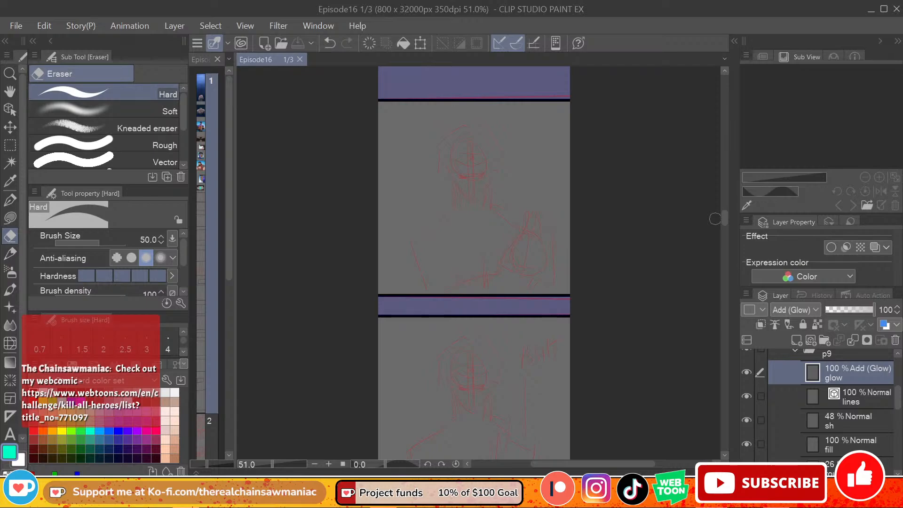
drag(725, 218, 708, 220)
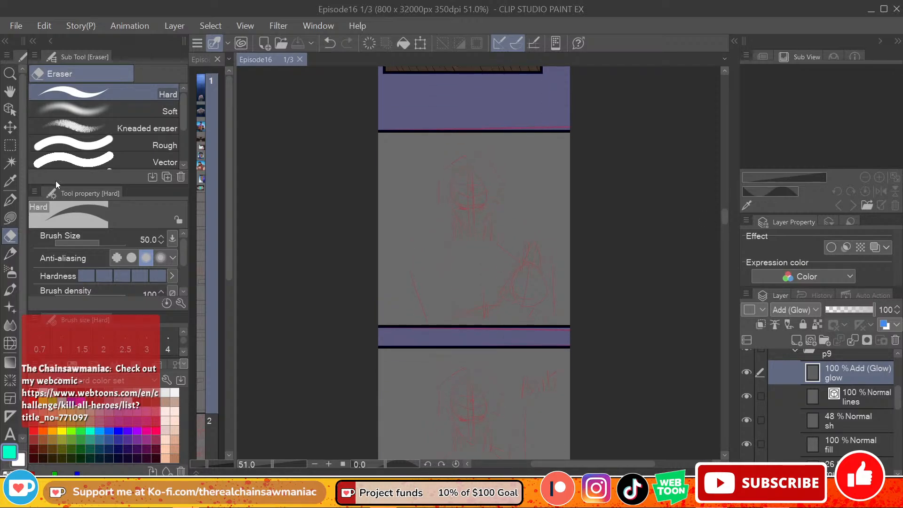
click(10, 199)
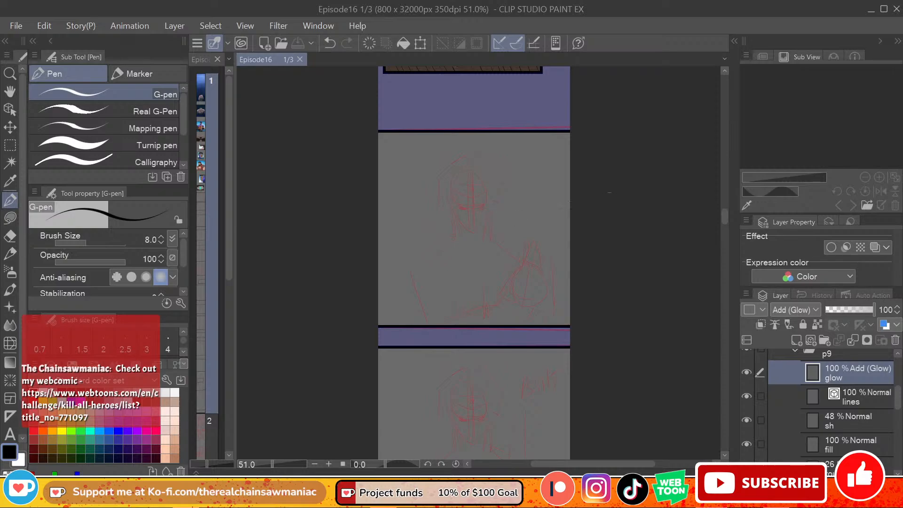
scroll(715, 208, up, 5)
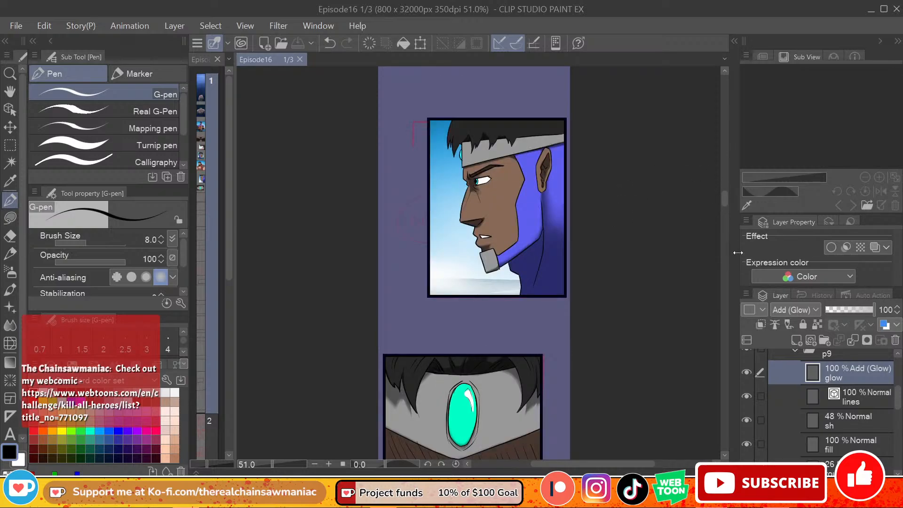
scroll(725, 207, down, 5)
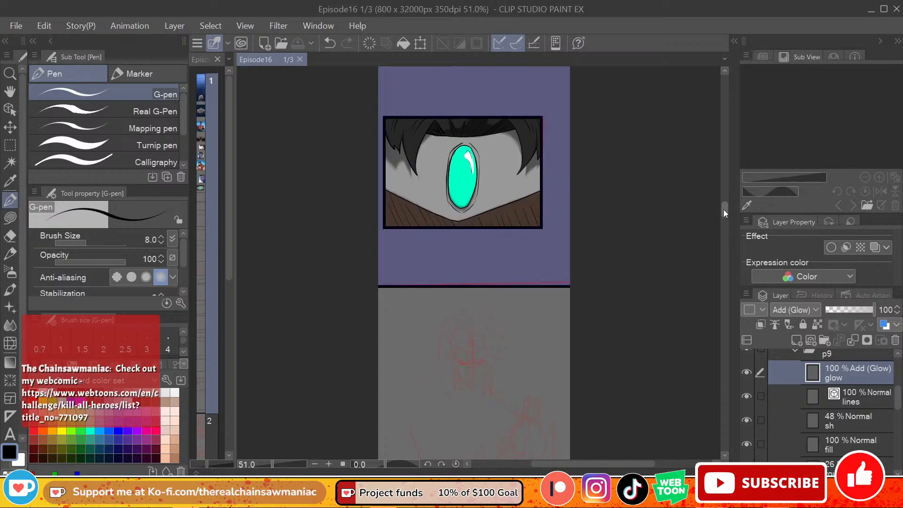
scroll(727, 213, down, 3)
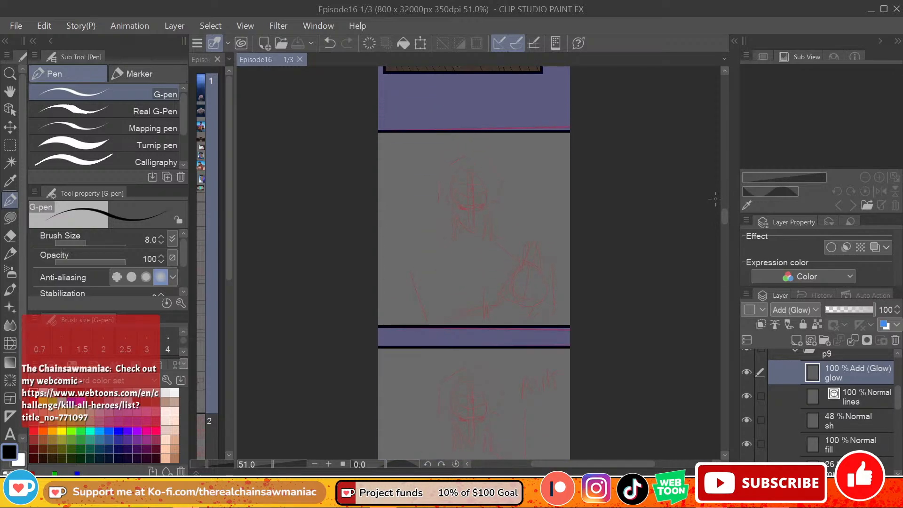
Step: Set the glow layer's blending mode to Add and save the episode file
scroll(785, 311, up, 1)
scroll(561, 282, up, 1)
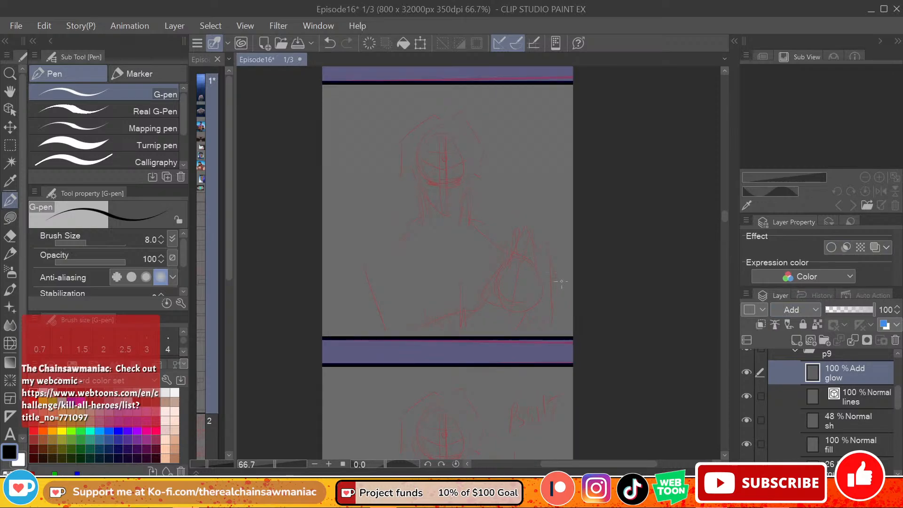
scroll(289, 196, up, 1)
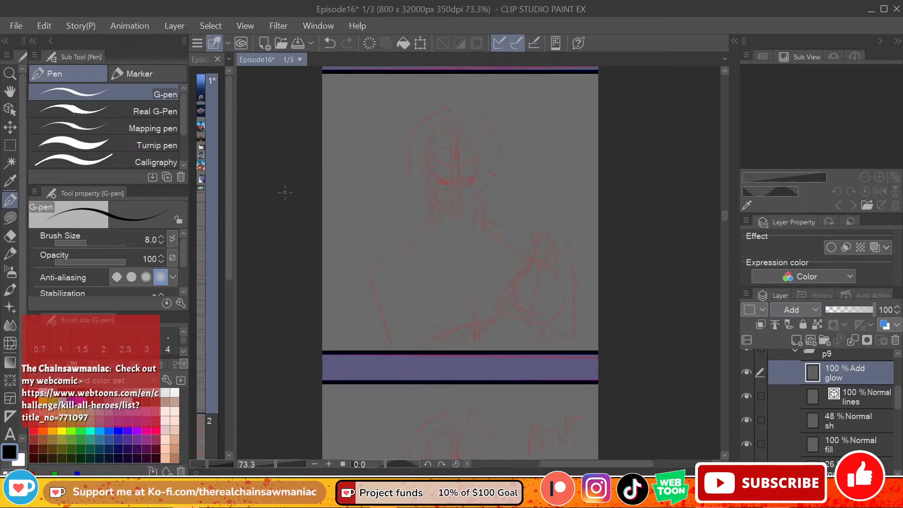
click(17, 26)
click(55, 102)
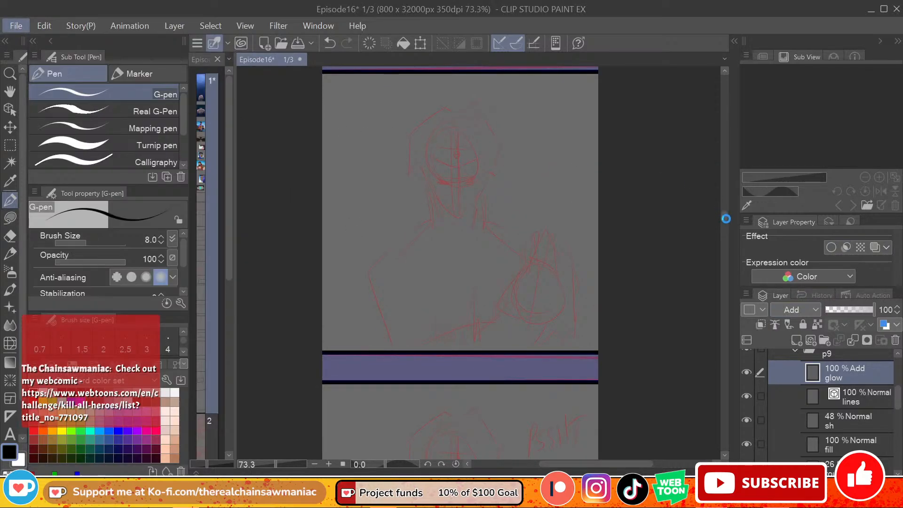
scroll(726, 219, up, 3)
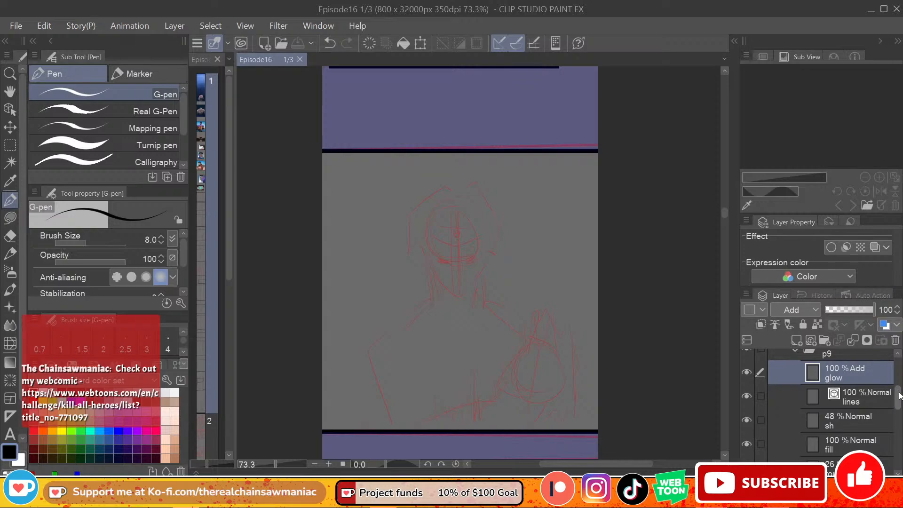
Step: Select the glow layer in the gem panel's p9 folder and check its effect by toggling its visibility
scroll(826, 381, up, 1)
click(794, 366)
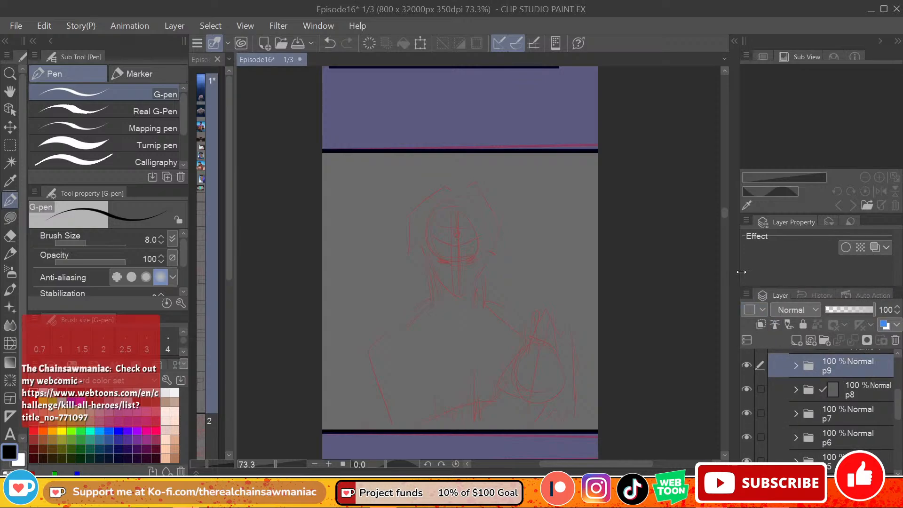
drag(724, 212, 724, 207)
click(796, 366)
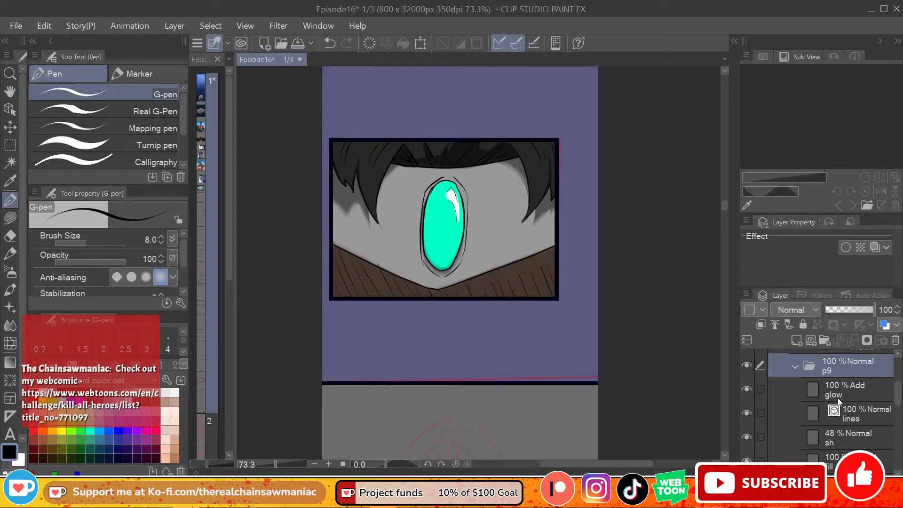
click(837, 393)
click(747, 389)
click(746, 389)
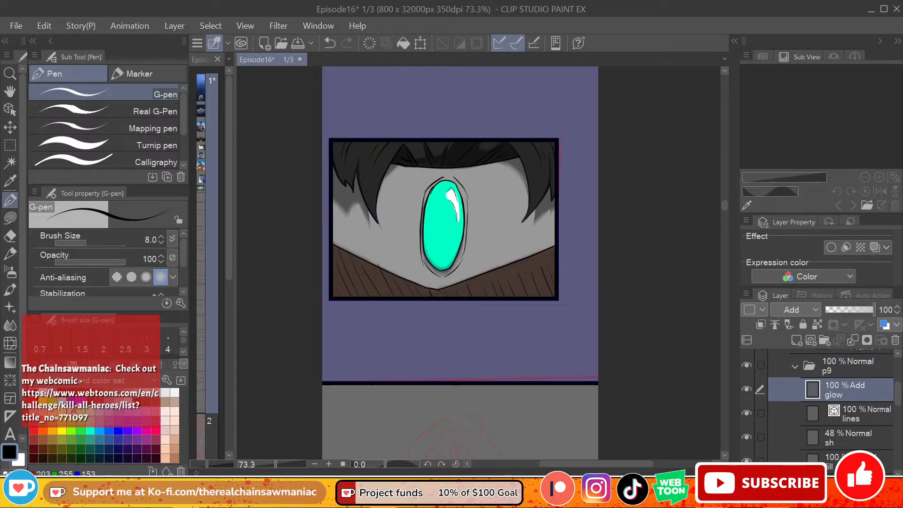
Step: Paint a teal glow over the gem on the glow layer with the Soft airbrush at size 170
click(90, 431)
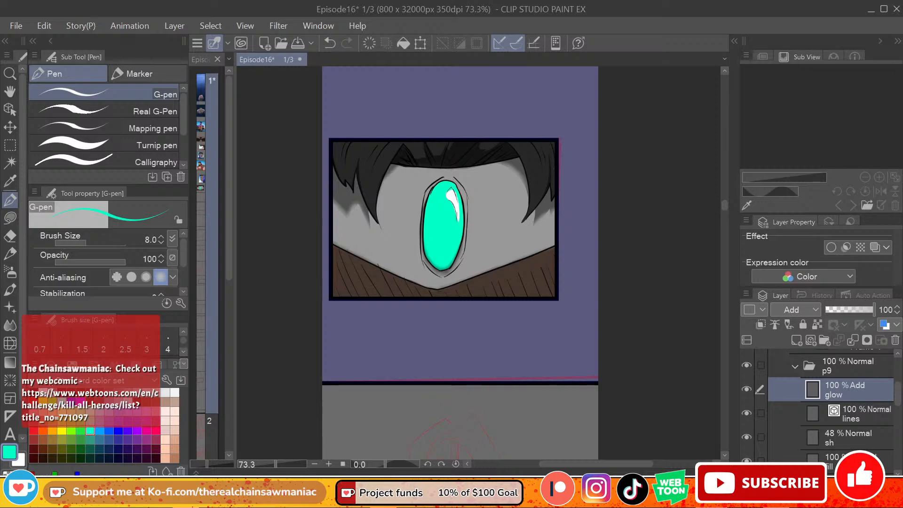
click(10, 271)
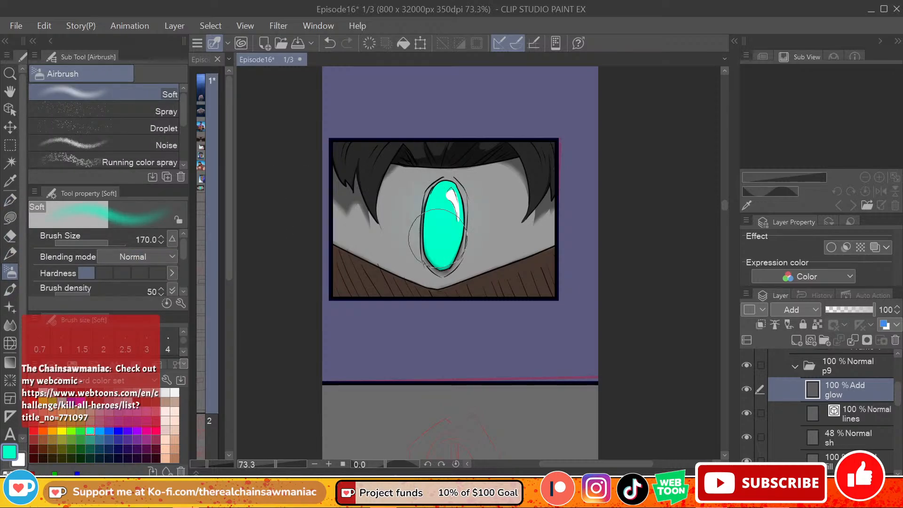
mouse_move(440, 210)
mouse_down()
mouse_move(441, 248)
mouse_move(441, 213)
mouse_up()
key(x)
key(ctrl+z)
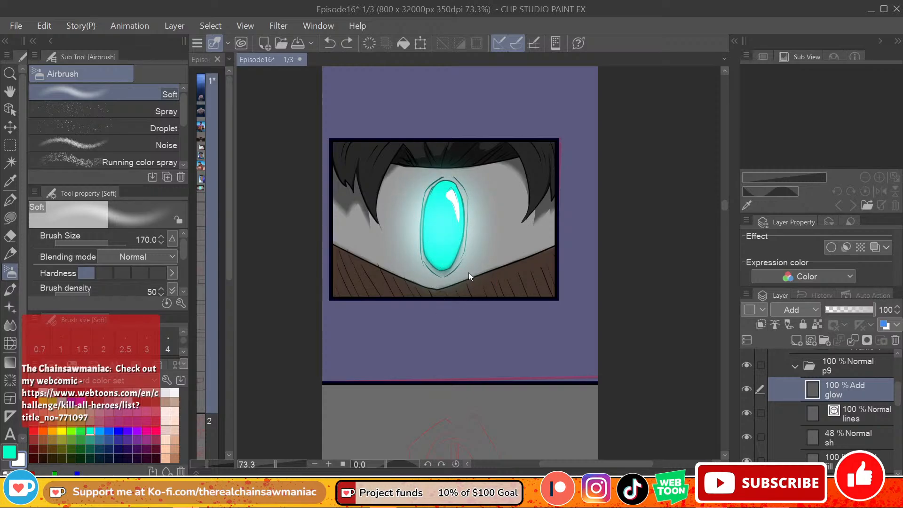
key(x)
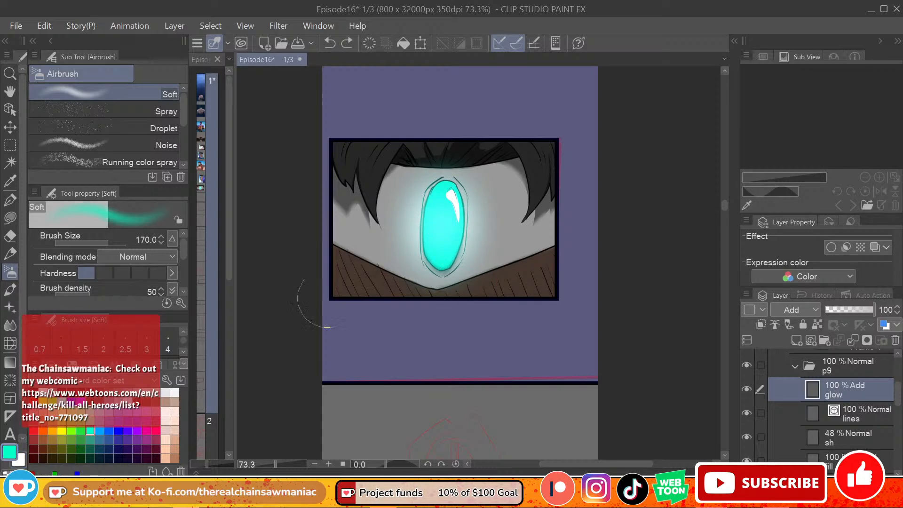
Step: Strengthen the teal glow around the gem's lower end and upper half with further soft airbrush strokes
mouse_move(428, 207)
mouse_down()
mouse_move(444, 190)
mouse_move(446, 225)
mouse_up()
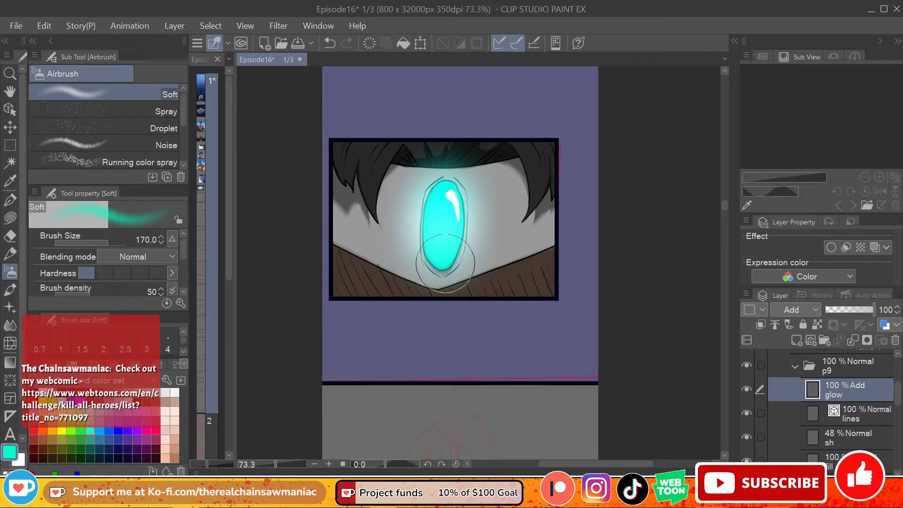
key(ctrl+z)
drag(438, 260, 443, 257)
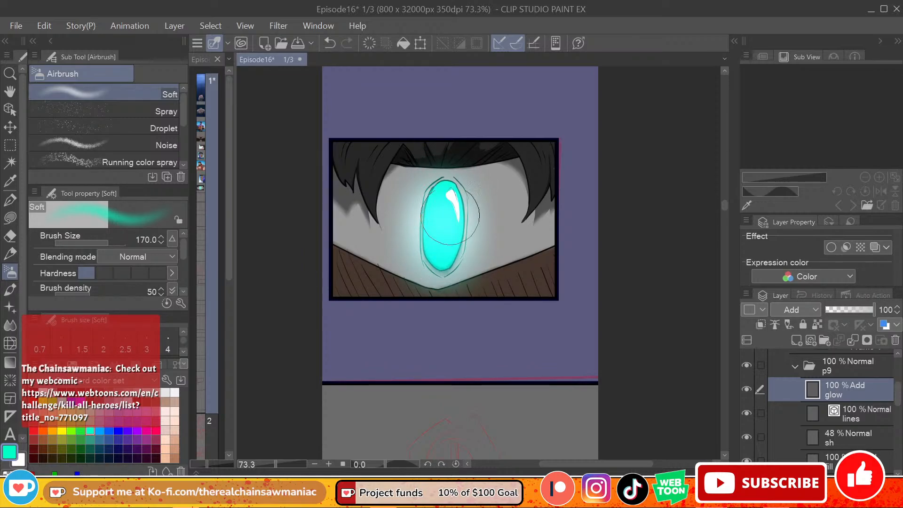
drag(451, 221, 449, 197)
Step: Brighten the gem's centre from top to bottom with white using the Soft airbrush at size 120
key(bracketleft)
key(bracketleft)
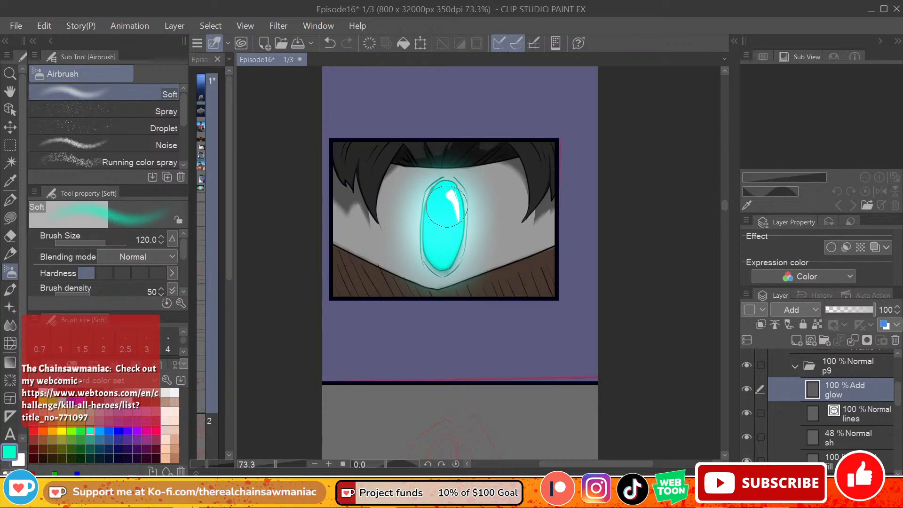
drag(445, 195, 443, 254)
key(x)
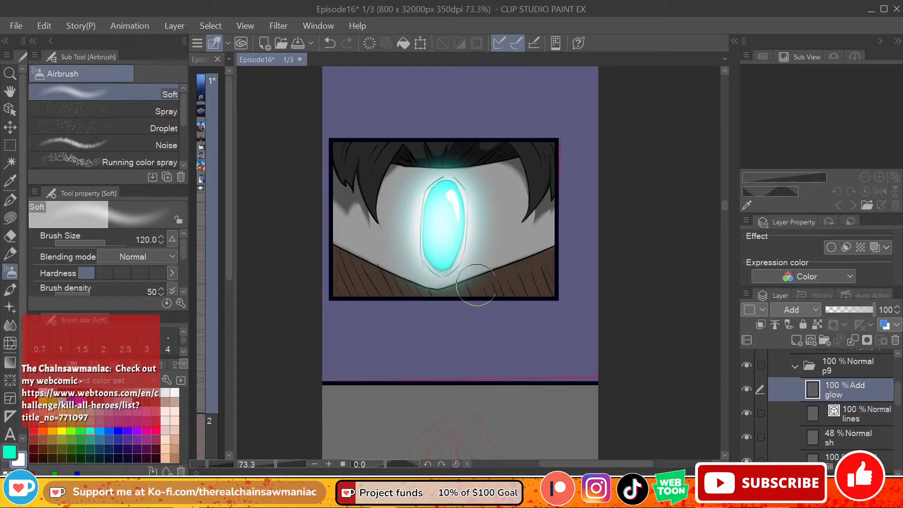
key(x)
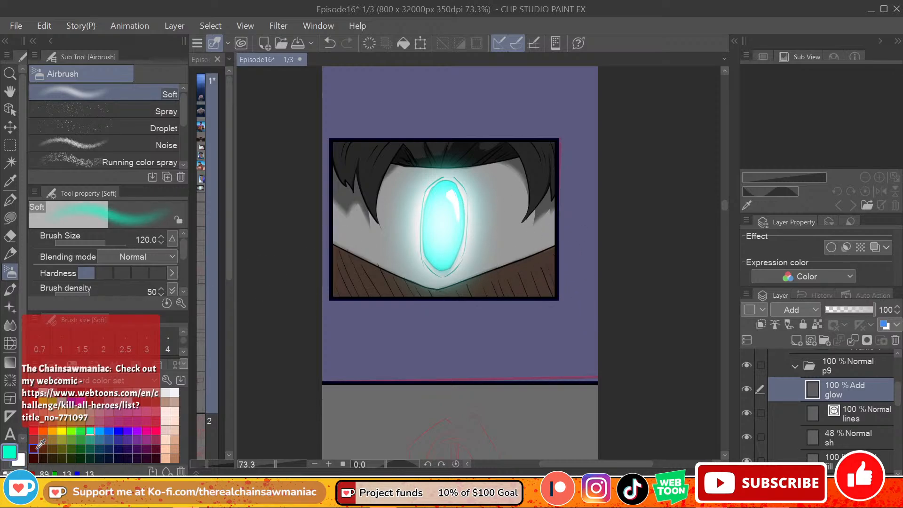
Step: Fade the outer edges of the gem's glow with the Soft eraser at size 150
click(10, 199)
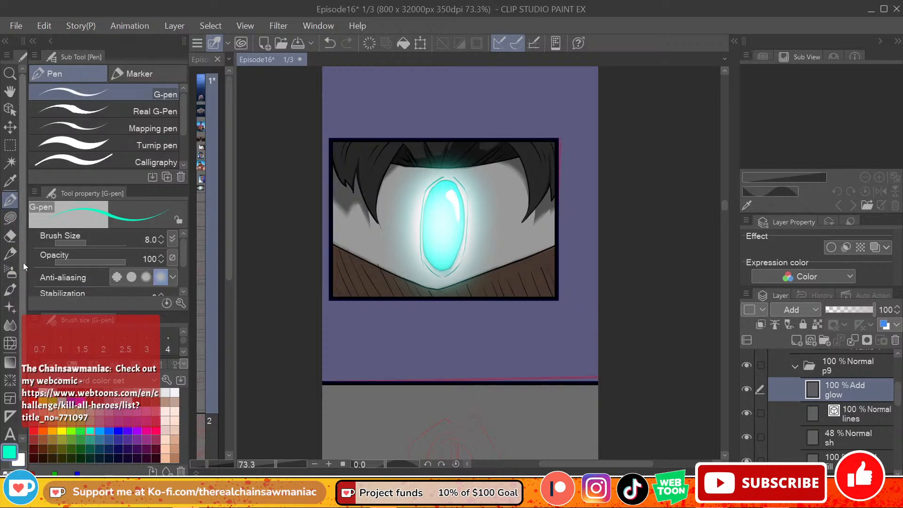
click(10, 235)
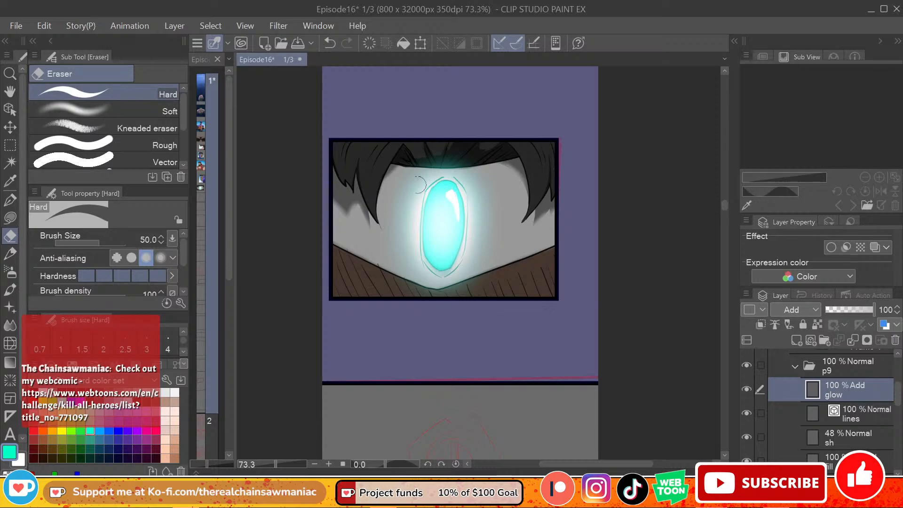
click(118, 111)
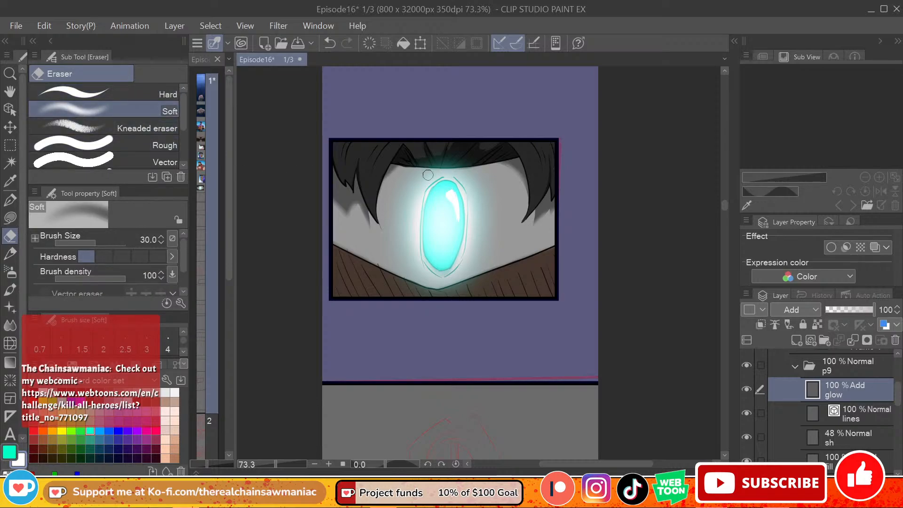
key(bracketright)
key(bracketright)
key(bracketright)
key(bracketright)
key(bracketright)
key(bracketright)
key(bracketright)
key(bracketright)
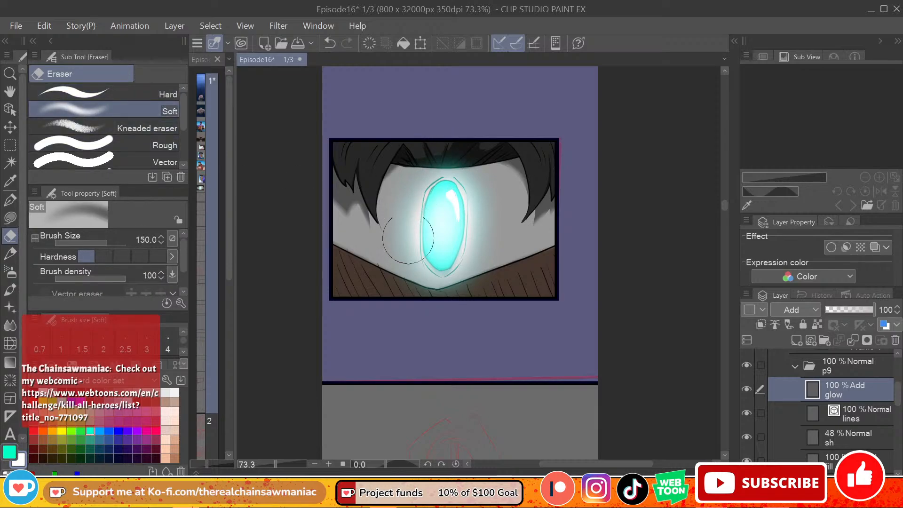
mouse_move(408, 238)
mouse_down()
mouse_move(423, 278)
mouse_move(450, 287)
mouse_move(479, 205)
mouse_move(479, 260)
mouse_move(478, 215)
mouse_up()
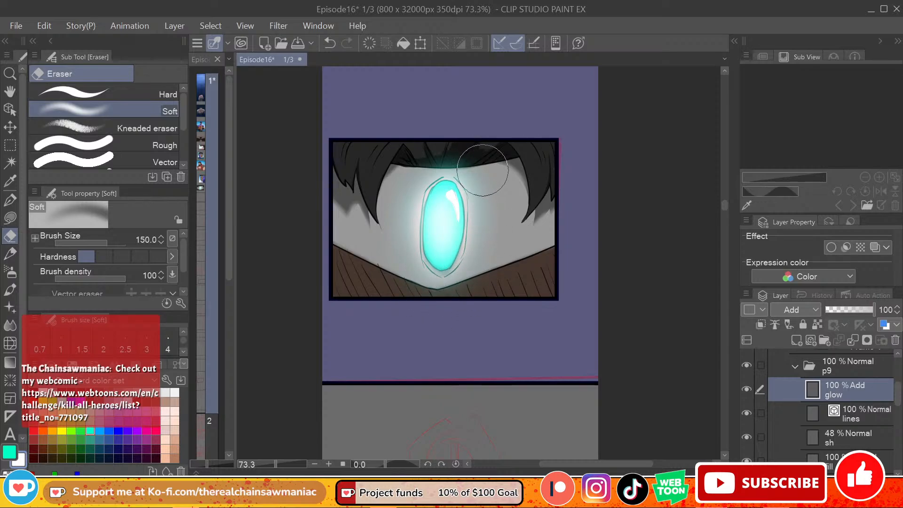
drag(482, 170, 473, 155)
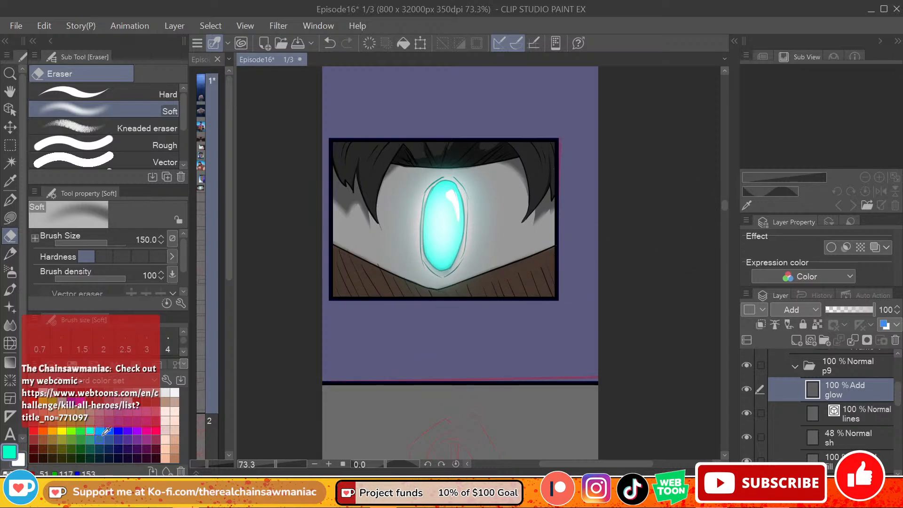
Step: Add a broader white glow over the gem with the Soft airbrush at size 200, undoing the unwanted trial strokes
drag(445, 218, 445, 248)
key(ctrl+z)
click(10, 272)
mouse_move(445, 215)
mouse_down()
mouse_move(441, 250)
mouse_move(426, 240)
mouse_move(449, 235)
mouse_move(446, 216)
mouse_move(448, 245)
mouse_up()
key(ctrl+z)
key(bracketright)
key(bracketright)
key(bracketright)
key(x)
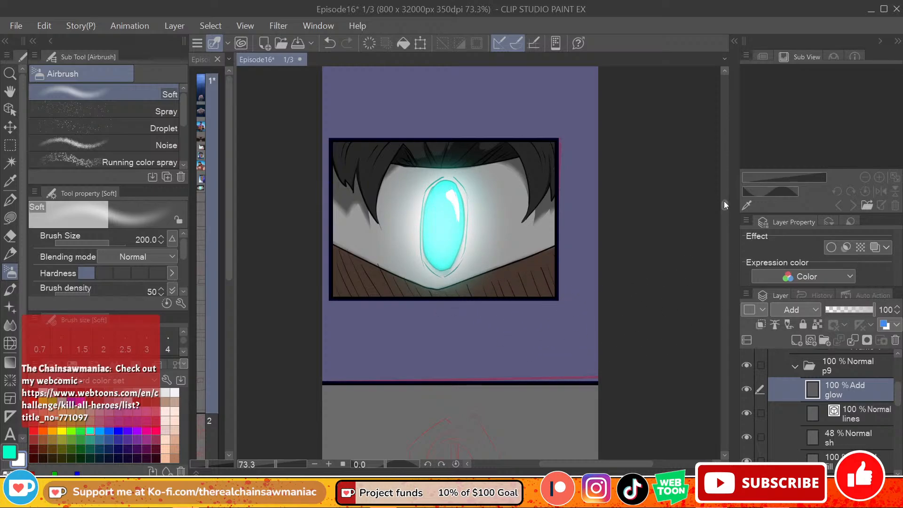
Step: Review the sketch panel and the earlier panel of the hero carrying the wounded man, and save the episode file
mouse_move(724, 201)
mouse_down()
mouse_move(723, 191)
mouse_move(722, 215)
mouse_move(724, 196)
mouse_move(732, 222)
mouse_up()
mouse_move(738, 210)
mouse_down()
mouse_move(739, 179)
mouse_move(745, 225)
mouse_move(751, 140)
mouse_move(739, 222)
mouse_move(740, 212)
mouse_up()
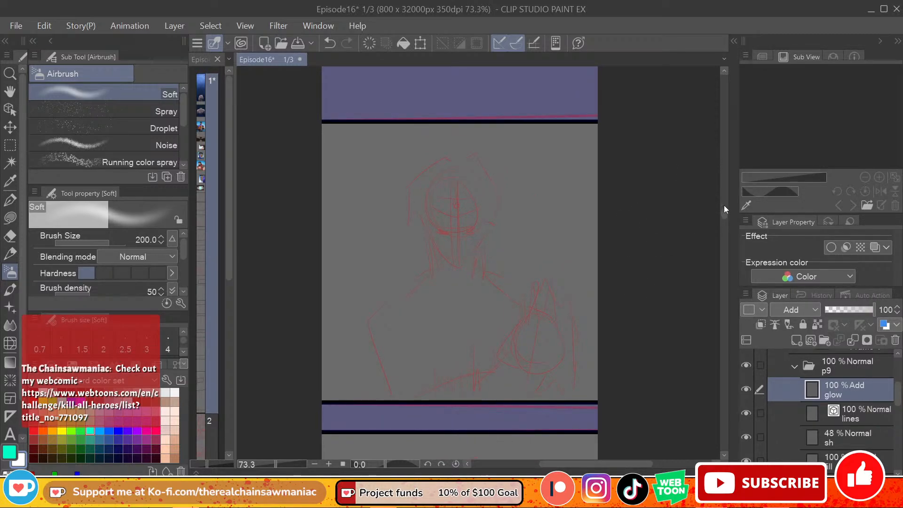
drag(725, 216, 721, 142)
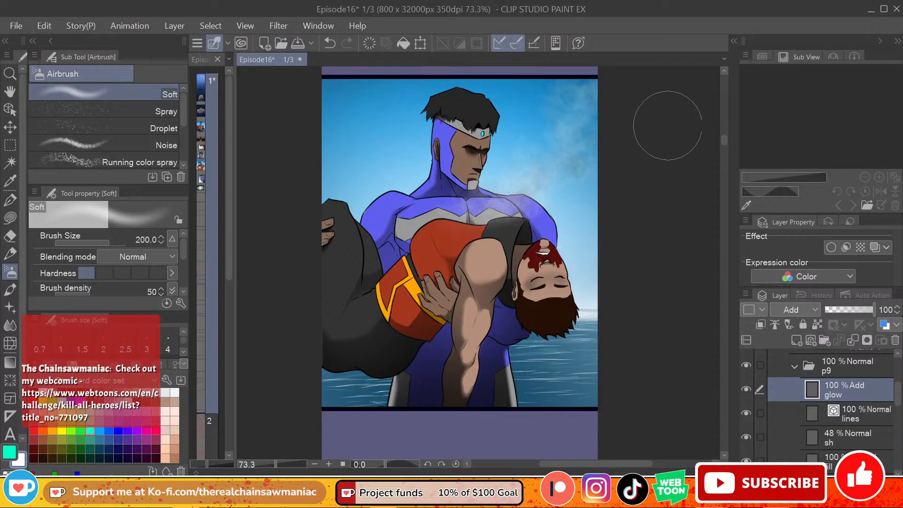
mouse_move(724, 142)
mouse_down()
mouse_move(722, 230)
mouse_move(730, 143)
mouse_up()
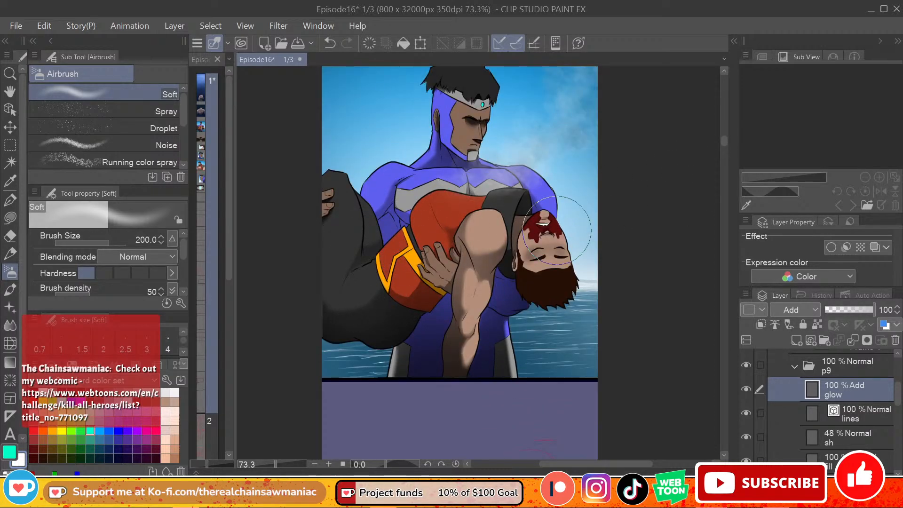
click(23, 31)
click(125, 111)
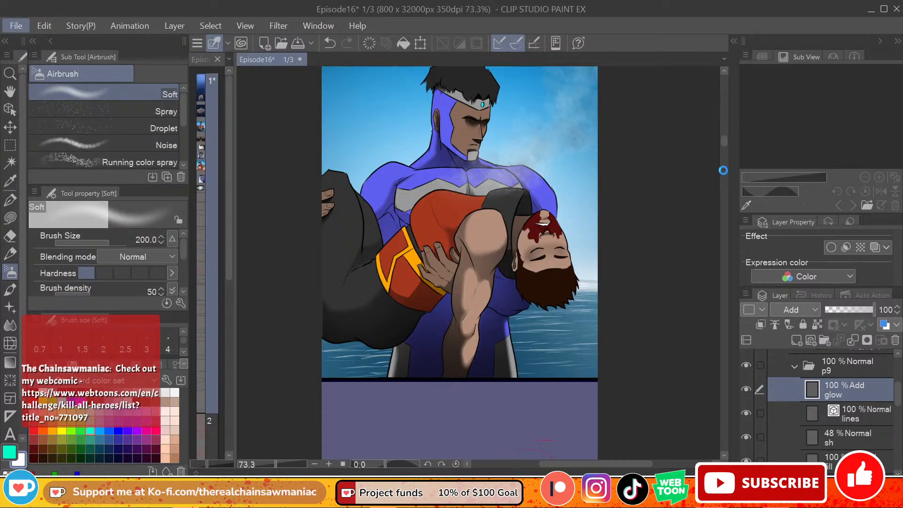
mouse_move(724, 145)
mouse_down()
mouse_move(710, 219)
mouse_move(727, 140)
mouse_up()
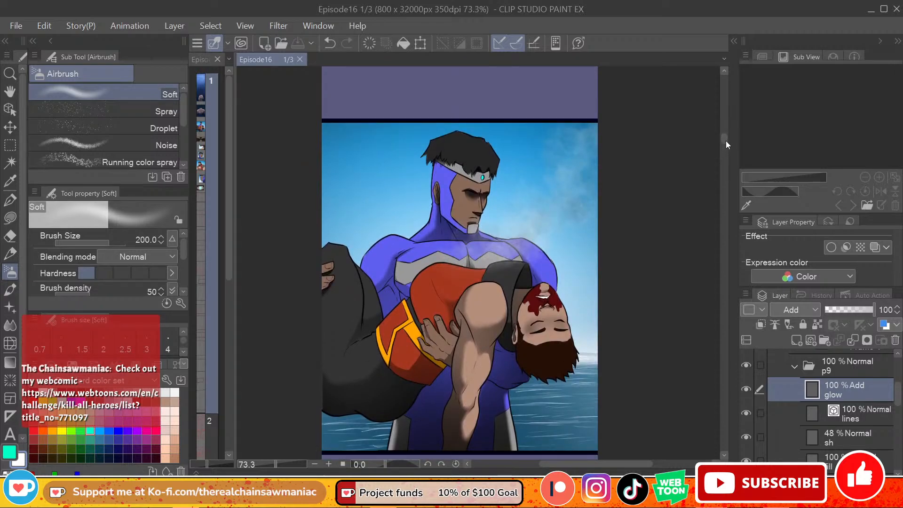
Step: Find the p3 folder holding the artwork of the hero carrying the wounded man, and copy it
click(794, 368)
scroll(827, 412, down, 1)
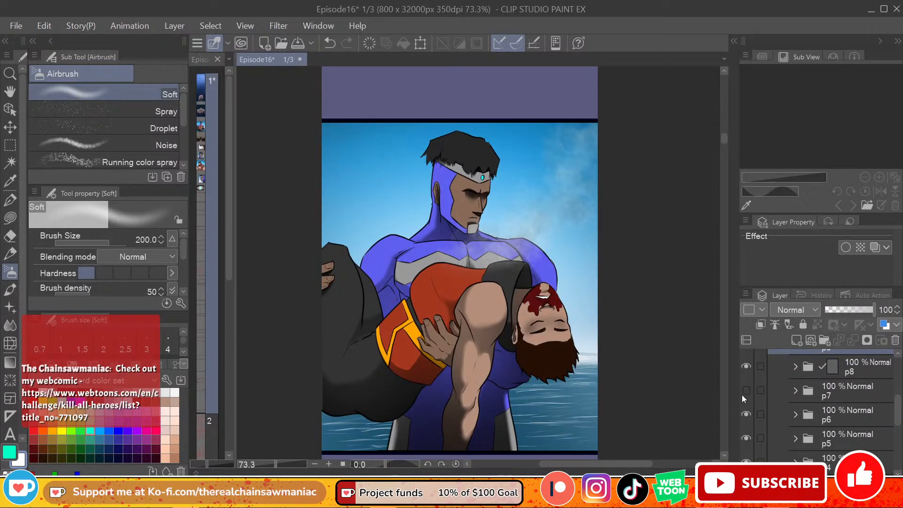
click(747, 415)
drag(898, 417, 898, 437)
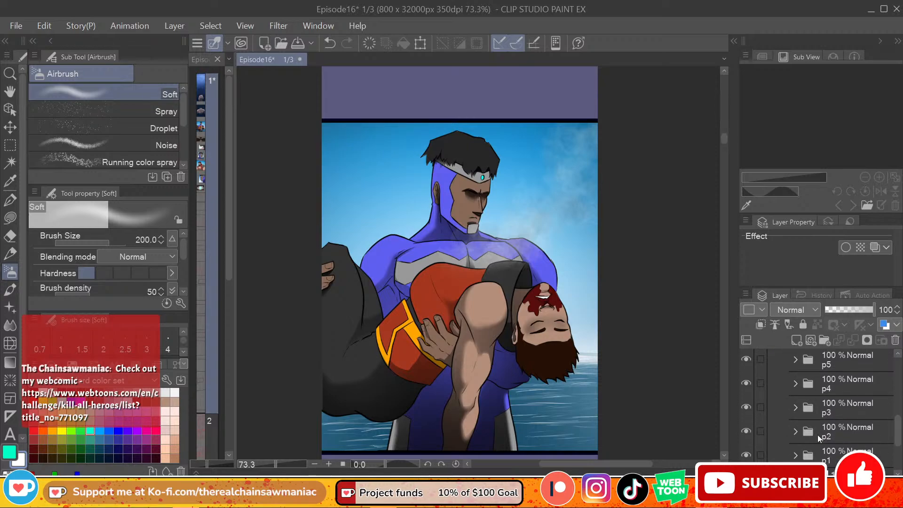
click(746, 412)
click(746, 413)
click(841, 414)
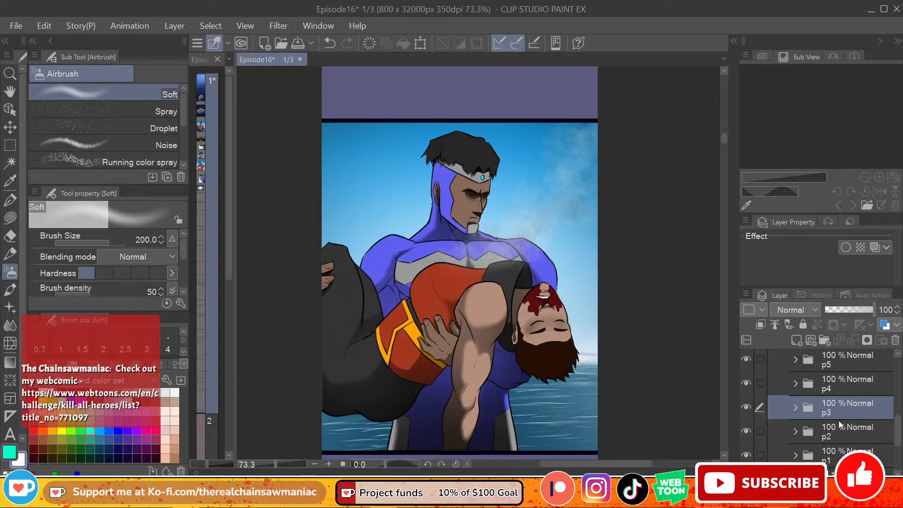
Step: Paste the copied p3 folder and place it inside Frame 1 above the p9 folder
drag(898, 426, 899, 384)
click(857, 414)
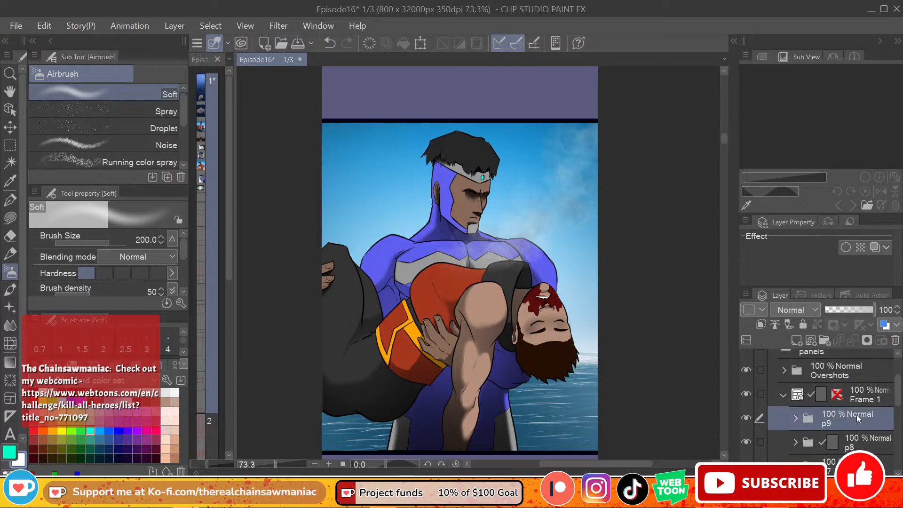
click(823, 340)
key(ctrl+z)
drag(724, 140, 720, 212)
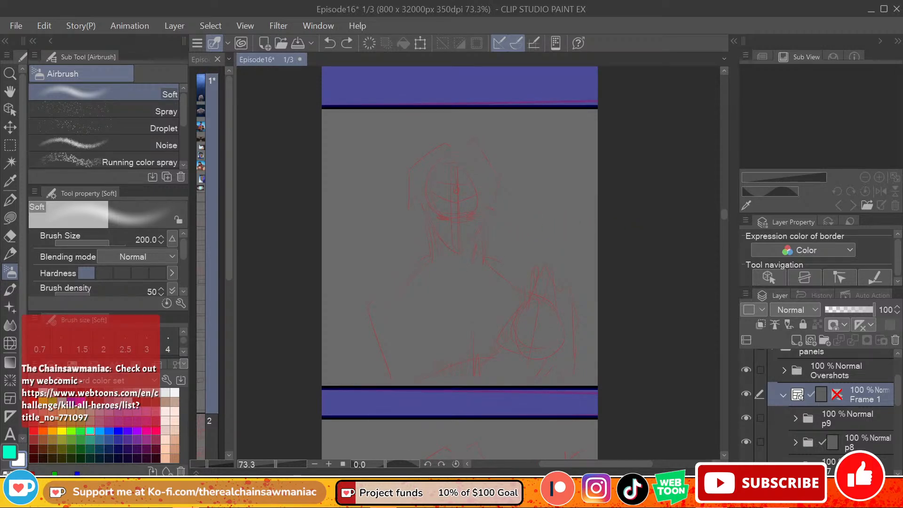
key(ctrl+v)
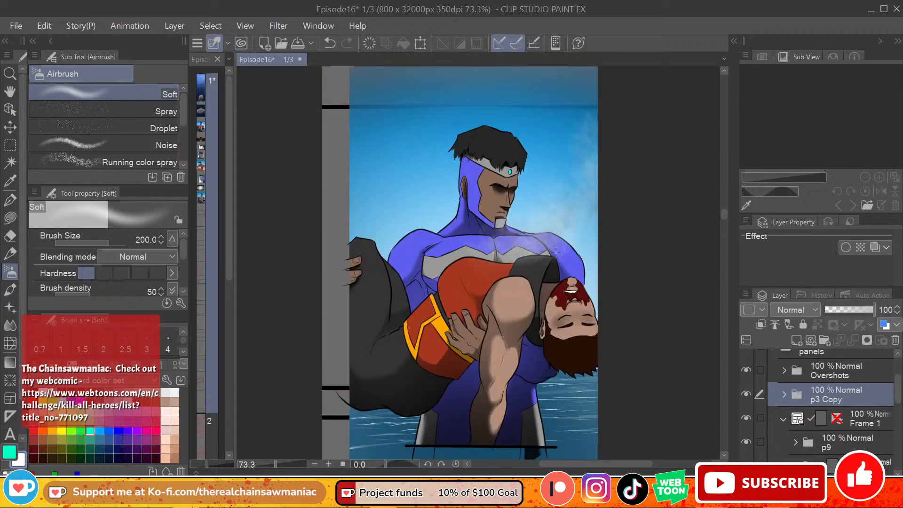
drag(808, 398, 832, 424)
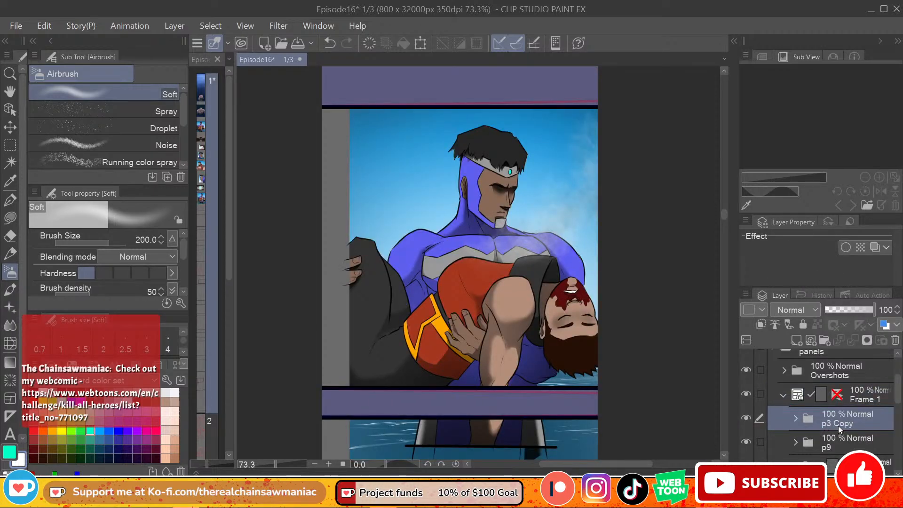
Step: Rename the pasted folder as p10
double_click(839, 426)
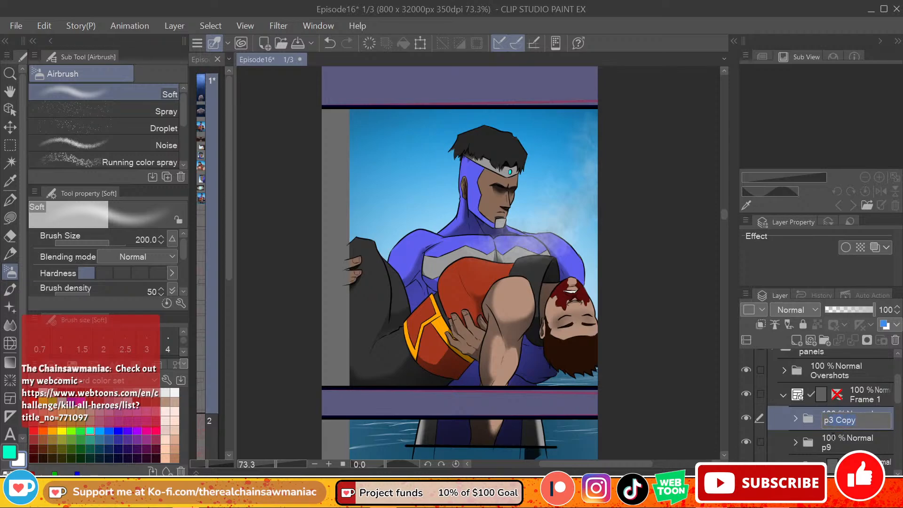
text(p310)
key(Return)
Step: Enlarge the p10 artwork and reposition it so the hero's head and upper body fill the sketch panel
click(10, 146)
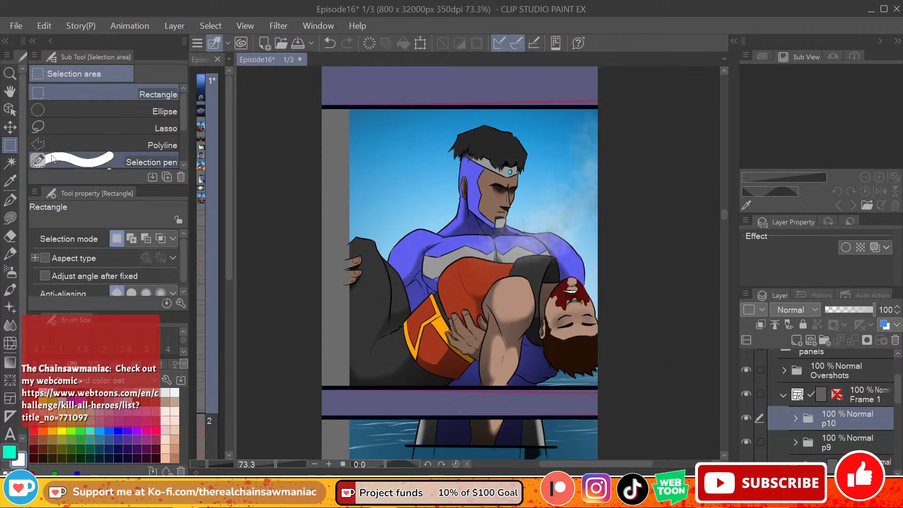
click(420, 43)
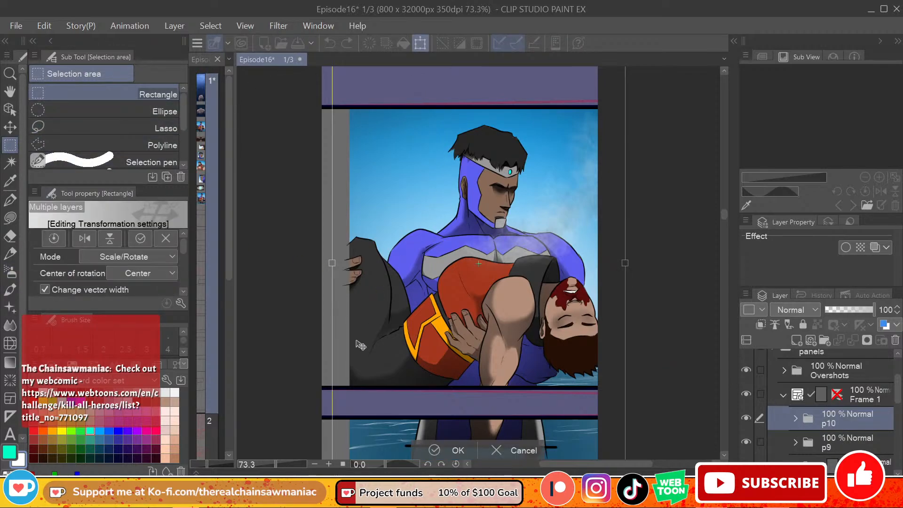
drag(512, 313, 456, 286)
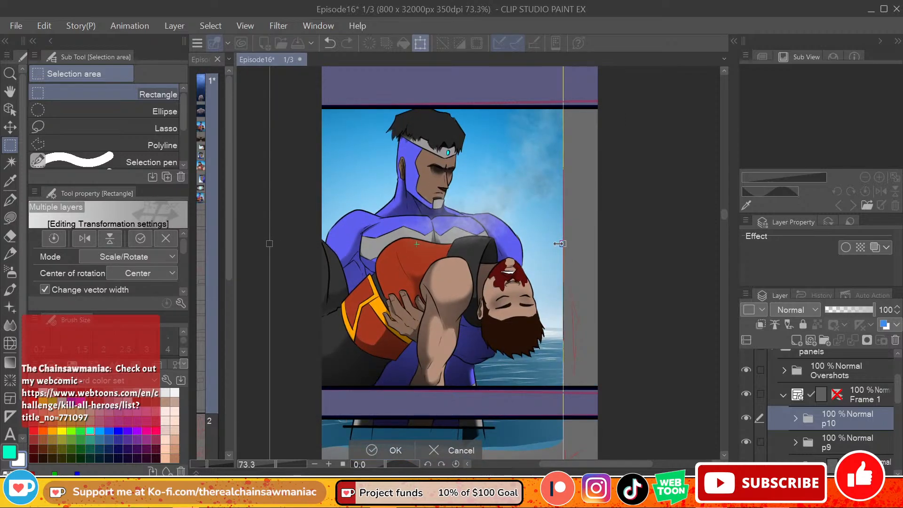
drag(563, 244, 607, 243)
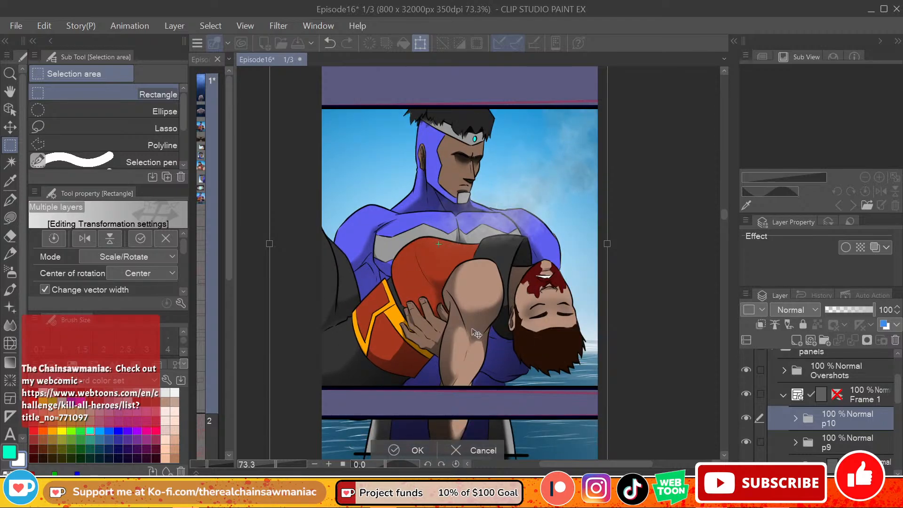
drag(478, 334, 502, 321)
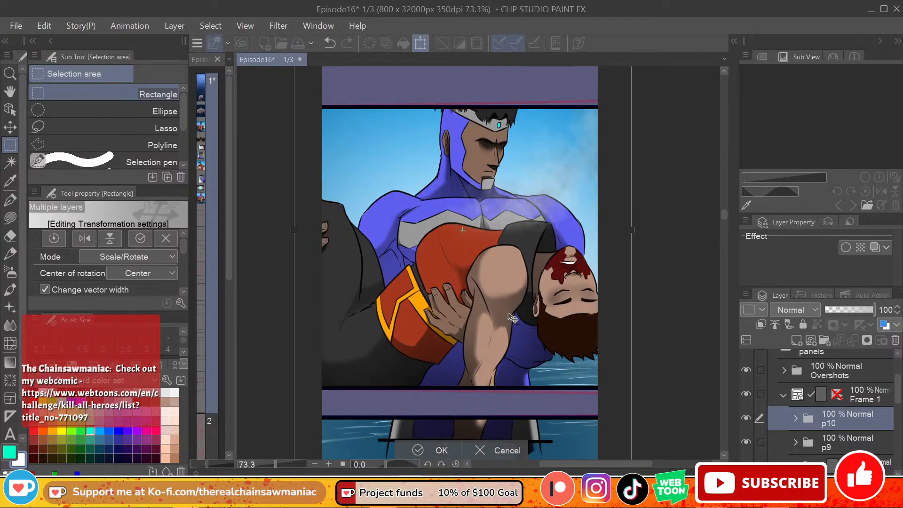
mouse_move(531, 291)
mouse_down()
mouse_move(557, 300)
mouse_move(536, 308)
mouse_up()
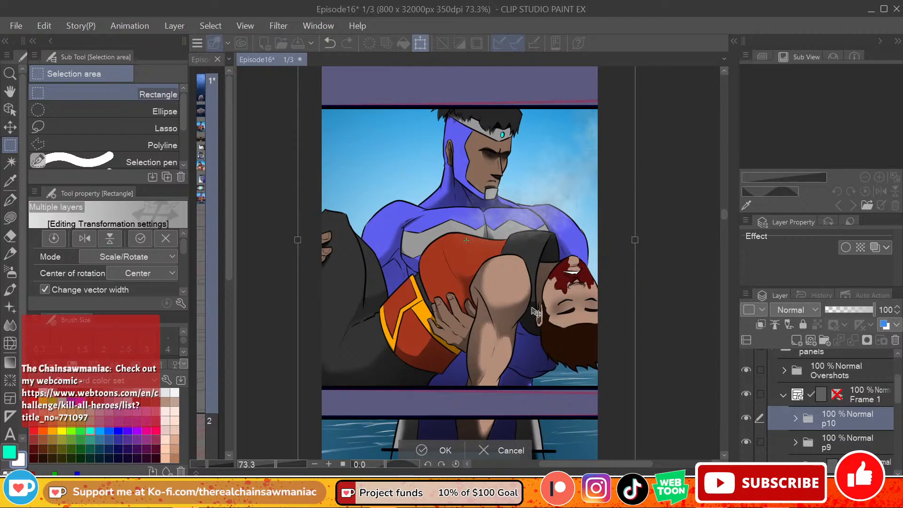
drag(533, 309, 539, 336)
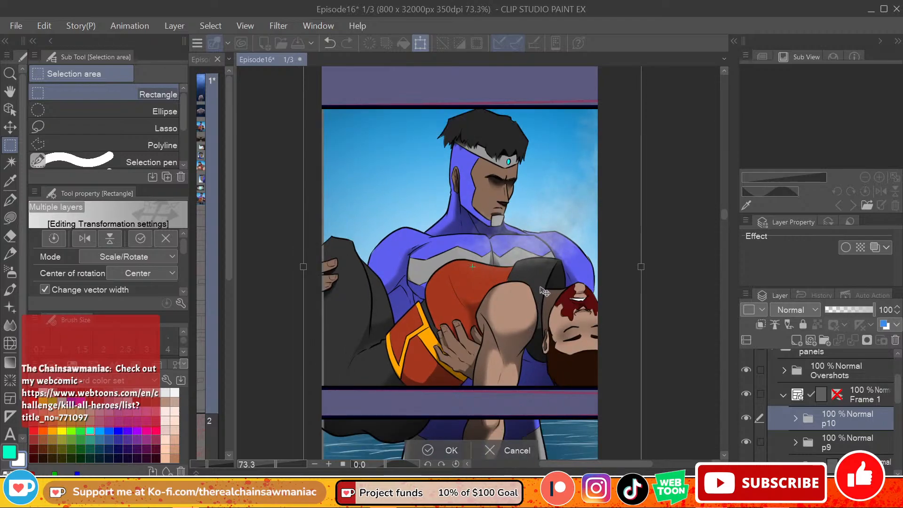
drag(544, 291, 523, 312)
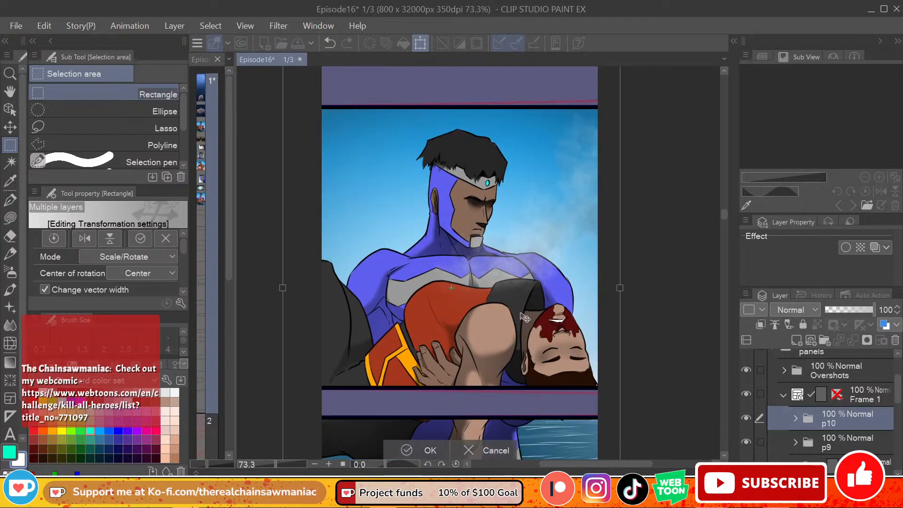
drag(552, 317, 560, 320)
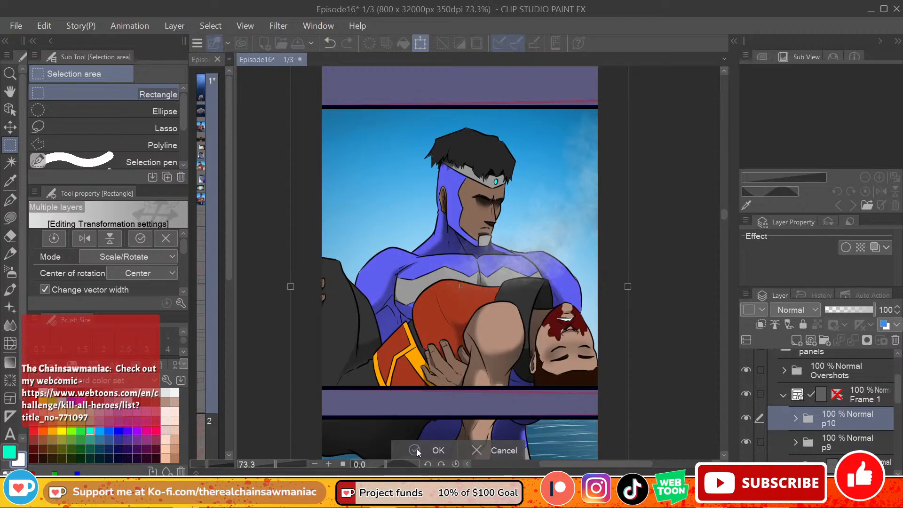
key(Return)
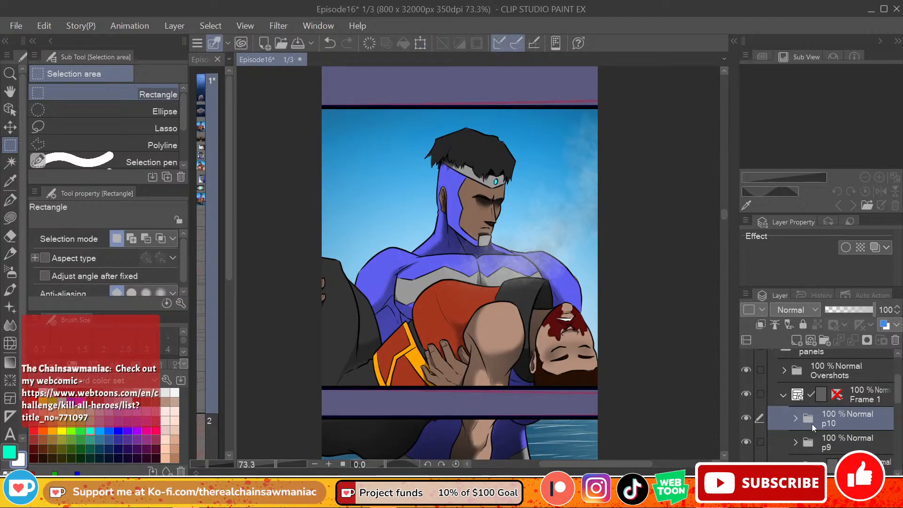
Step: Select the panel area with a rectangle and mask the p10 folder to it
click(795, 419)
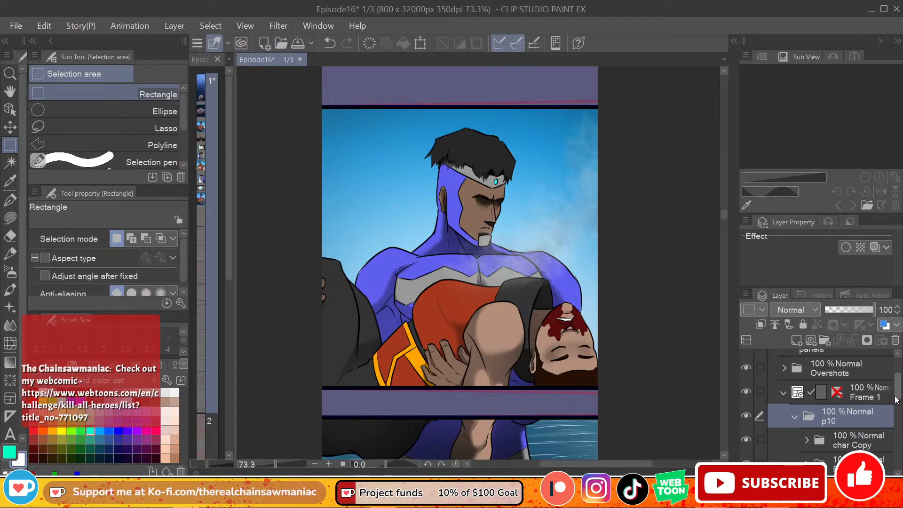
scroll(814, 404, down, 2)
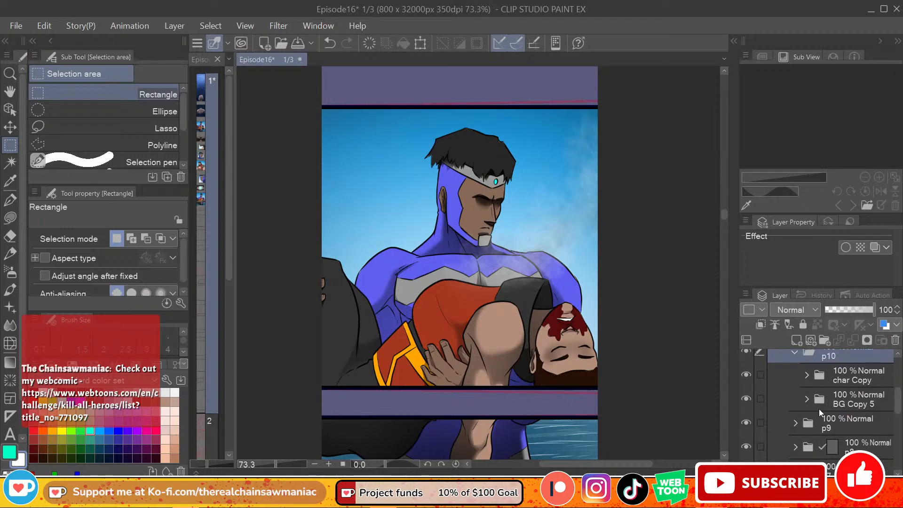
scroll(896, 401, up, 1)
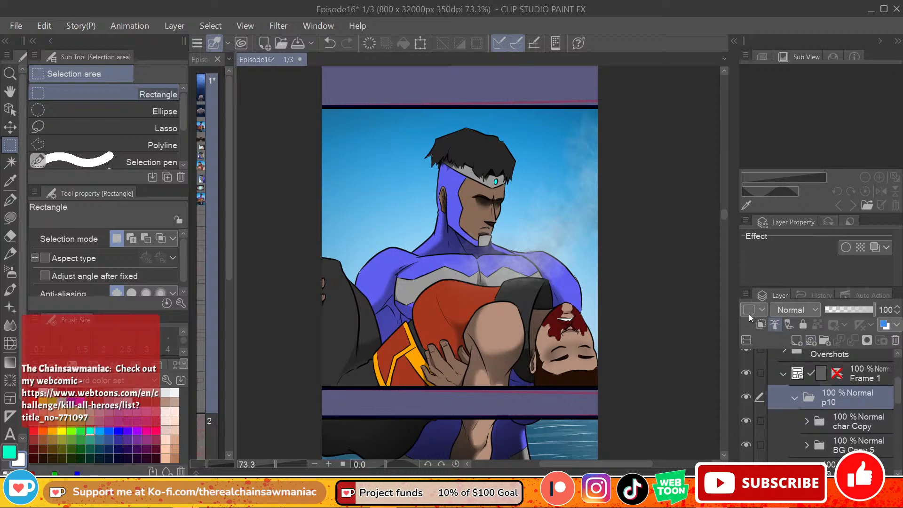
drag(302, 94, 614, 394)
click(867, 339)
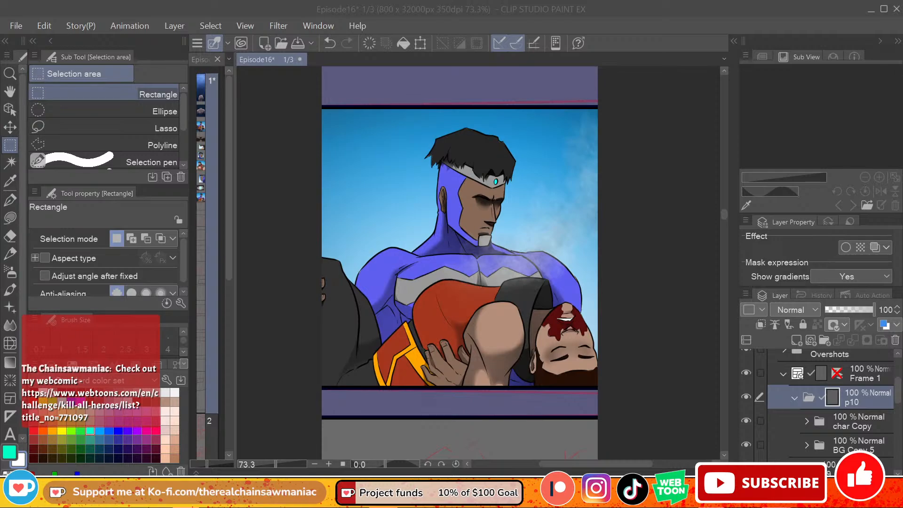
key(alt+Tab)
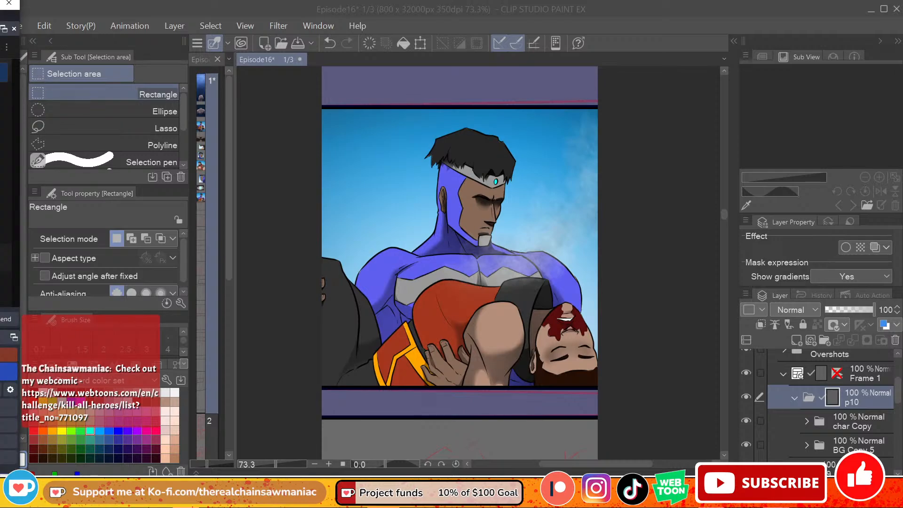
key(alt+Tab)
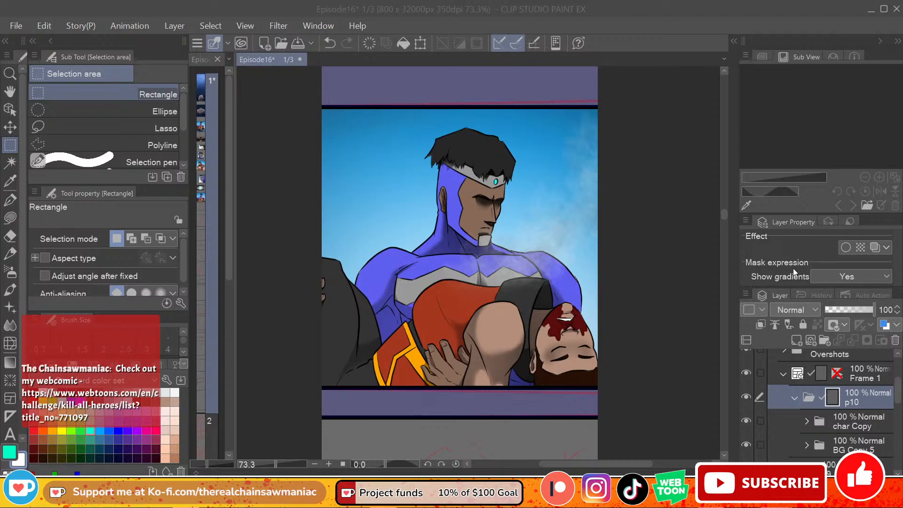
Step: Duplicate the masked p10 folder and rename the copy as p11
click(795, 398)
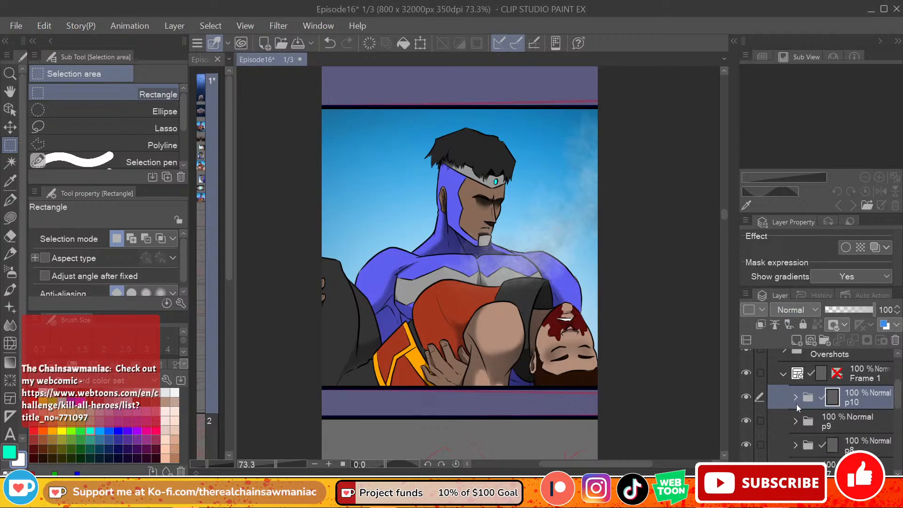
click(747, 396)
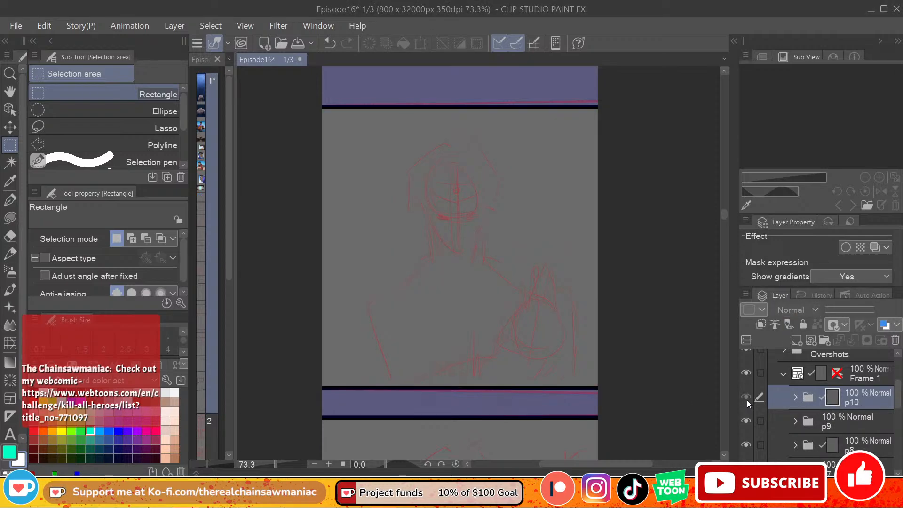
click(747, 396)
right_click(854, 399)
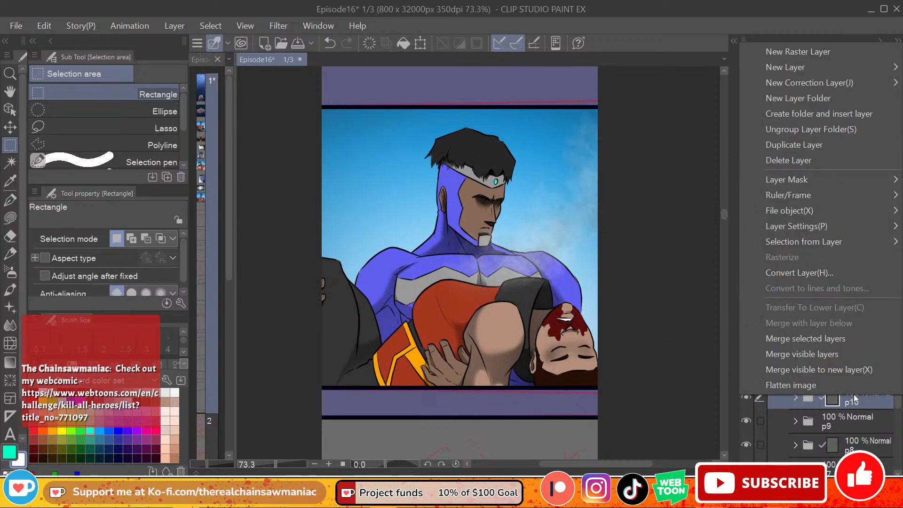
click(797, 146)
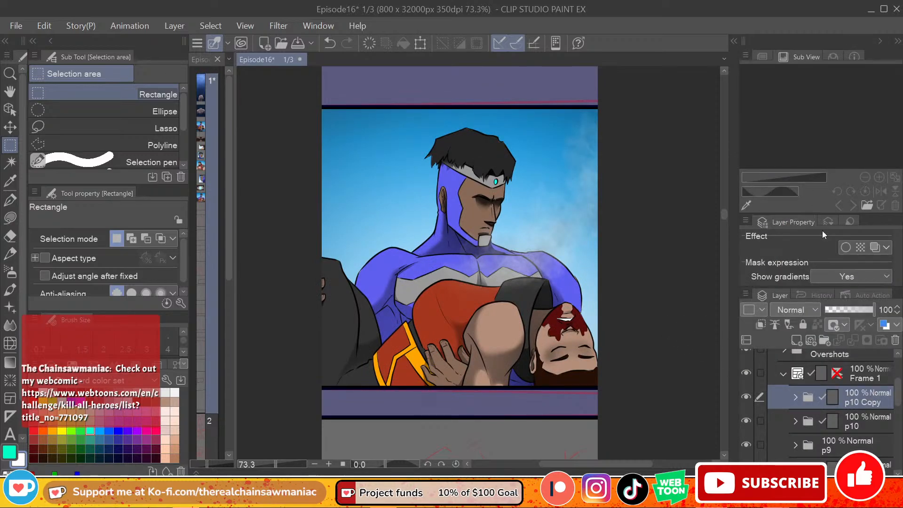
double_click(866, 407)
text(p11q)
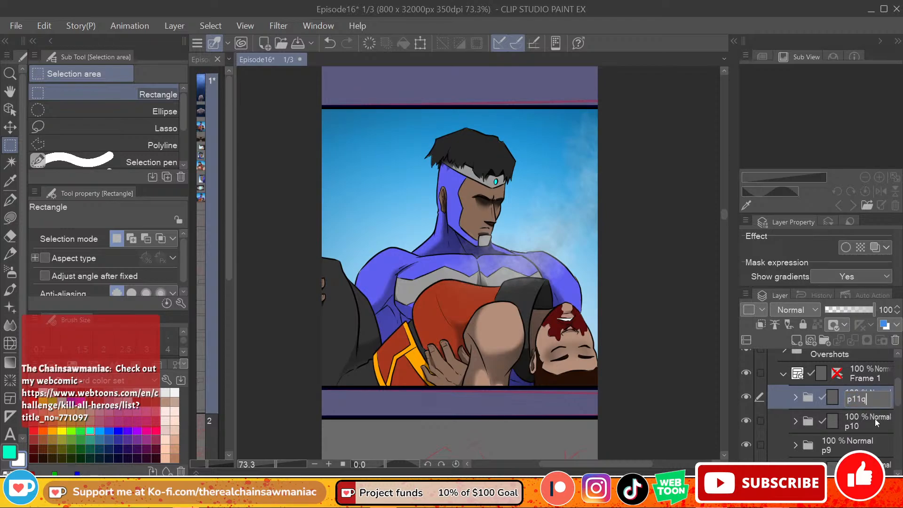
key(BackSpace)
key(Return)
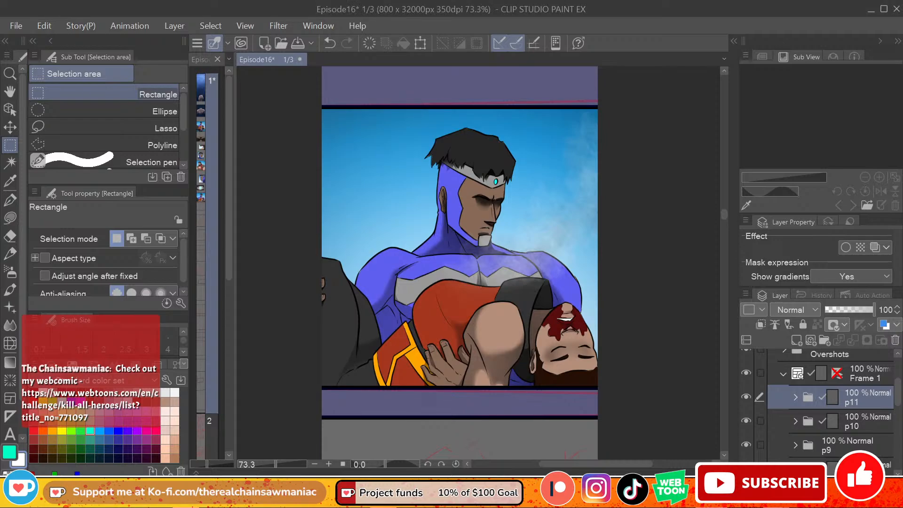
Step: Move the p11 folder's artwork down into the panel directly below the p10 panel
drag(724, 218, 724, 218)
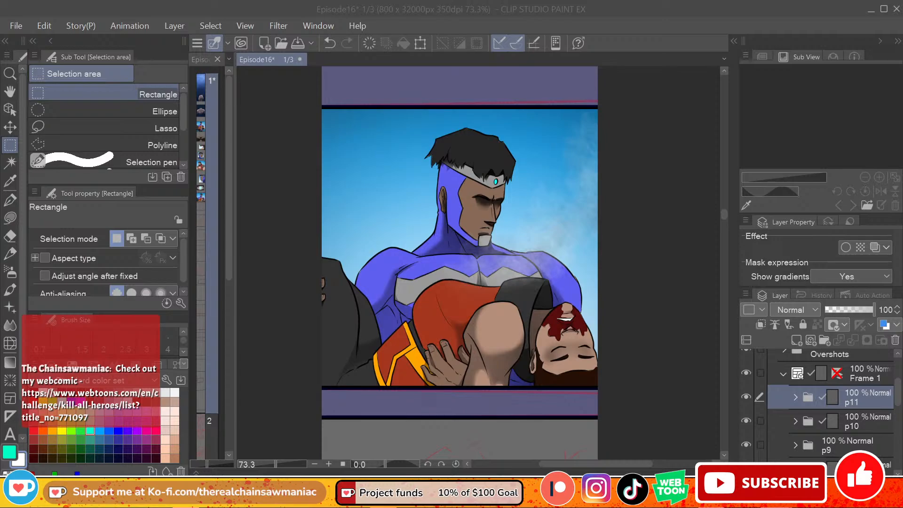
scroll(723, 215, down, 3)
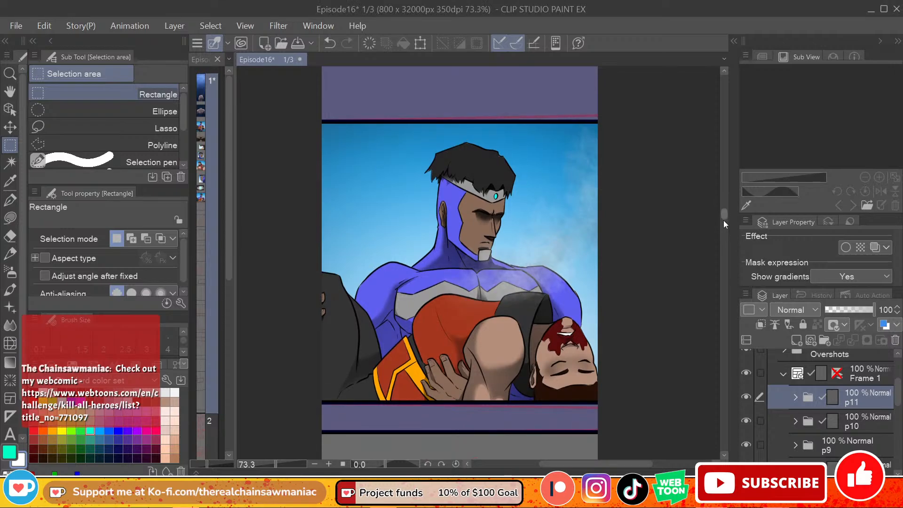
scroll(724, 217, up, 3)
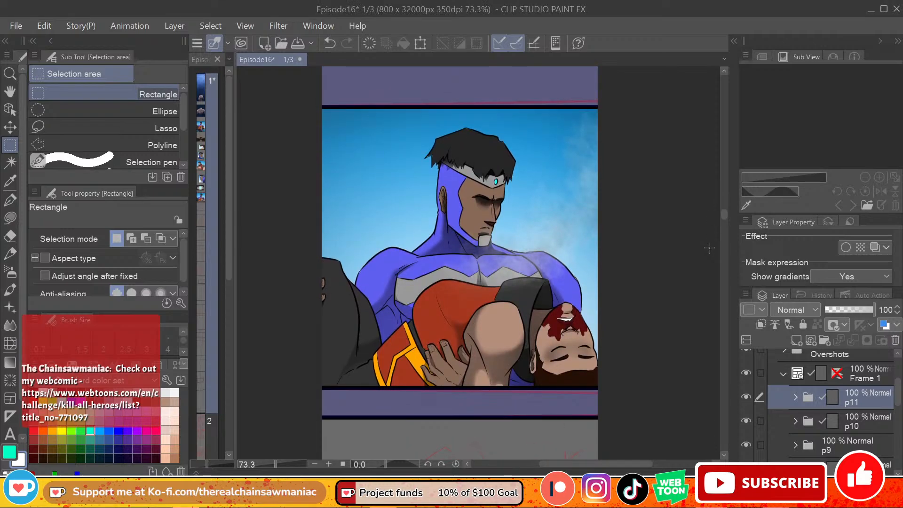
click(795, 397)
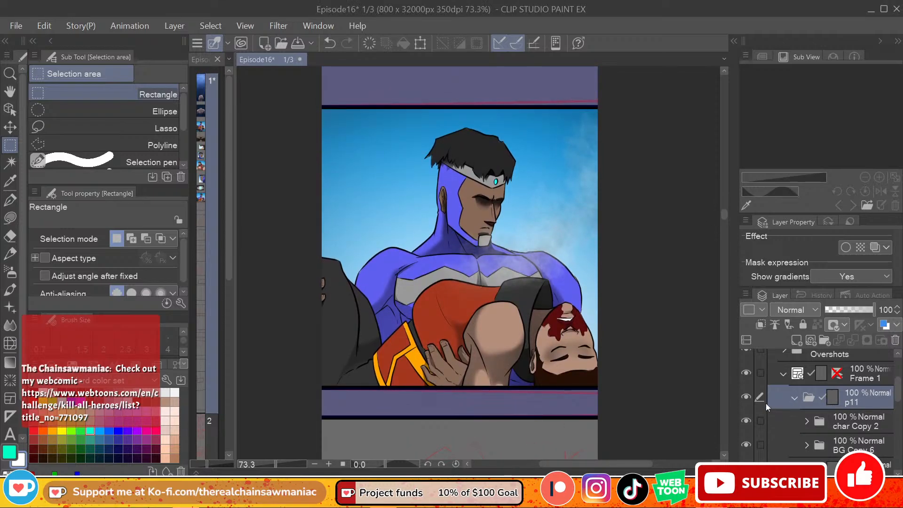
click(800, 402)
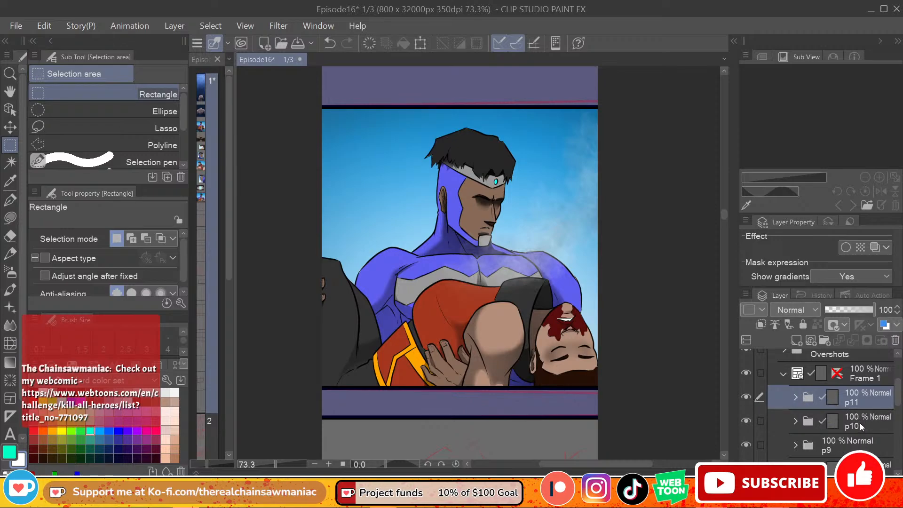
click(421, 43)
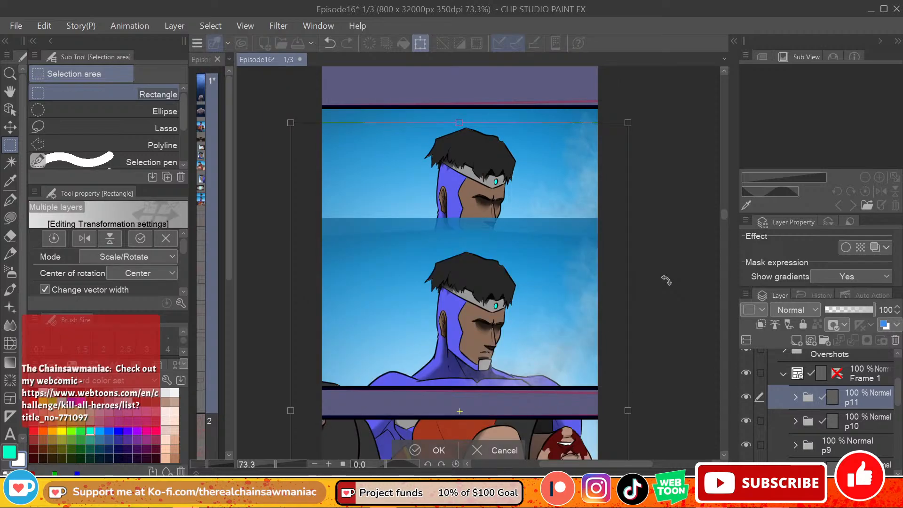
drag(725, 217, 724, 225)
drag(534, 200, 539, 361)
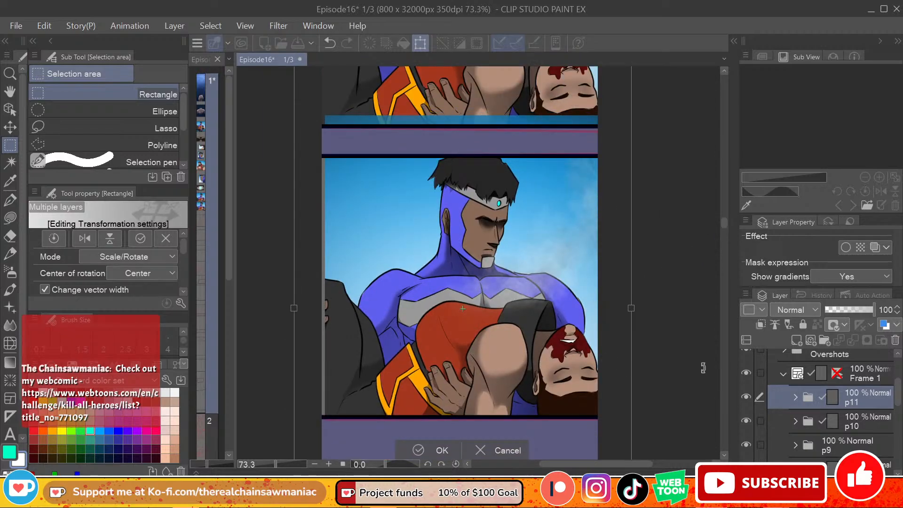
key(Return)
Step: Delete the p11 folder and return to the p10 panel
click(896, 340)
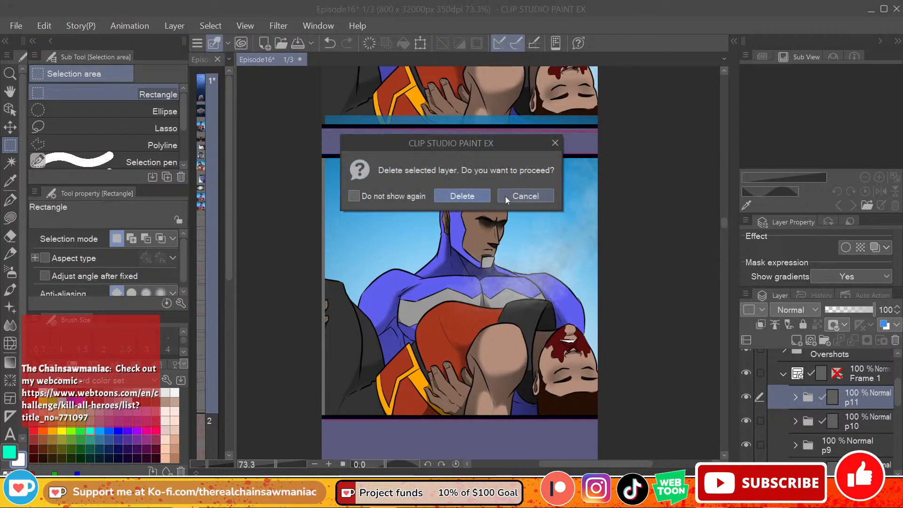
key(Return)
scroll(721, 216, up, 5)
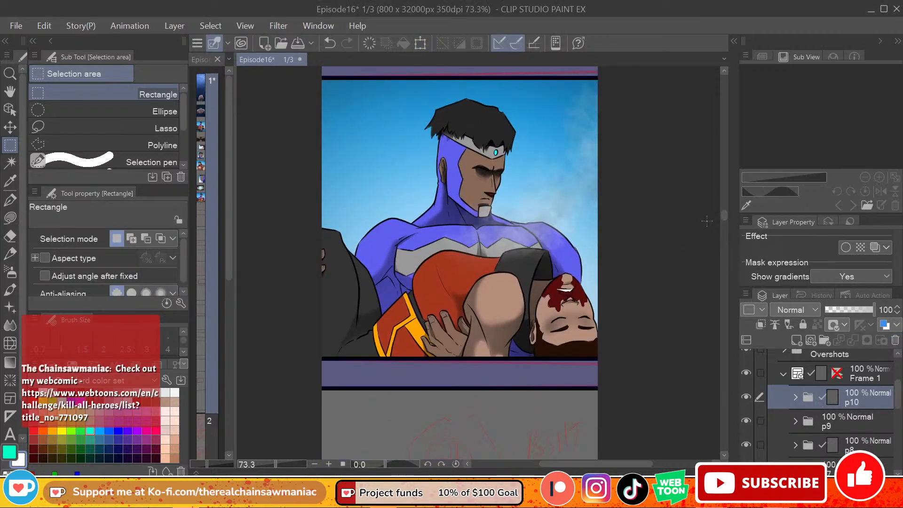
scroll(514, 218, up, 1)
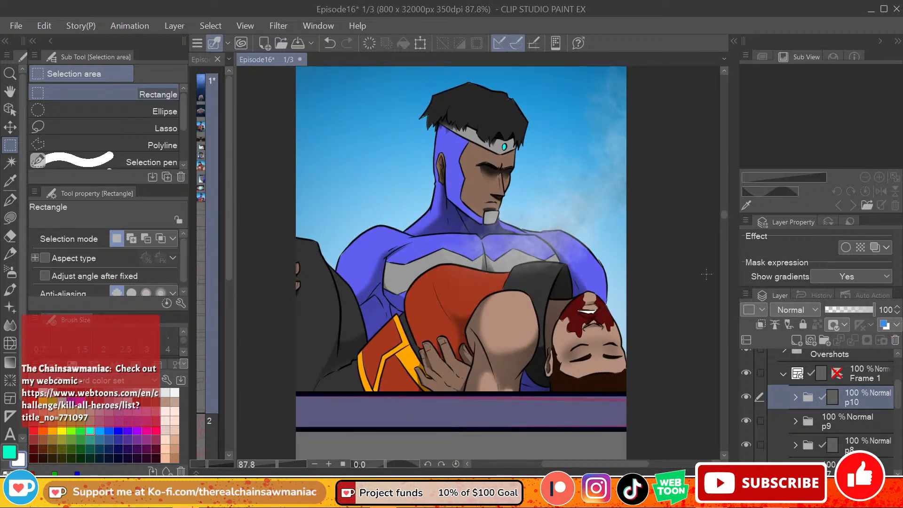
scroll(724, 213, up, 2)
scroll(724, 214, down, 1)
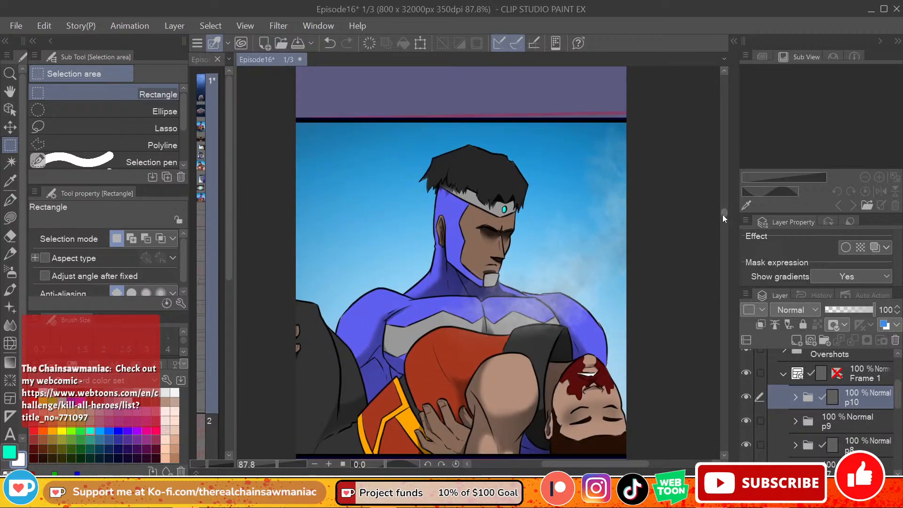
scroll(722, 215, down, 1)
scroll(724, 217, up, 1)
scroll(723, 213, down, 1)
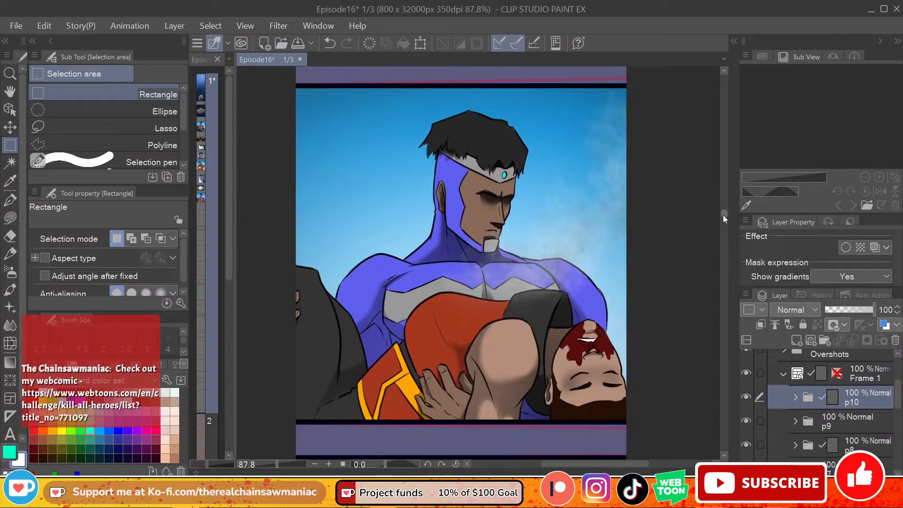
scroll(723, 215, up, 1)
Step: Expand the p10 folder and its char Copy subfolder to reach the character's layers
click(796, 397)
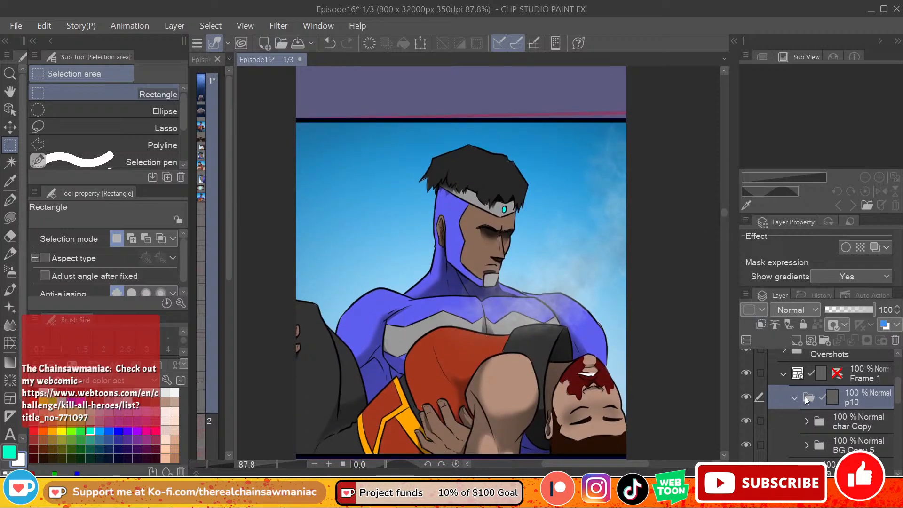
scroll(863, 388, down, 1)
click(868, 391)
click(856, 373)
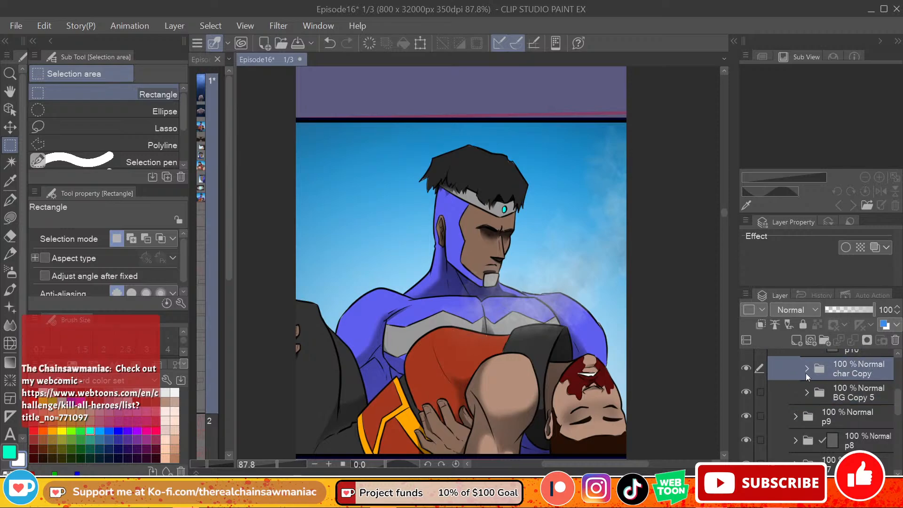
click(807, 370)
drag(898, 389, 899, 392)
Step: Toggle the upper character layers to identify them and rename Layer 9 Copy as smoke
click(747, 379)
click(746, 381)
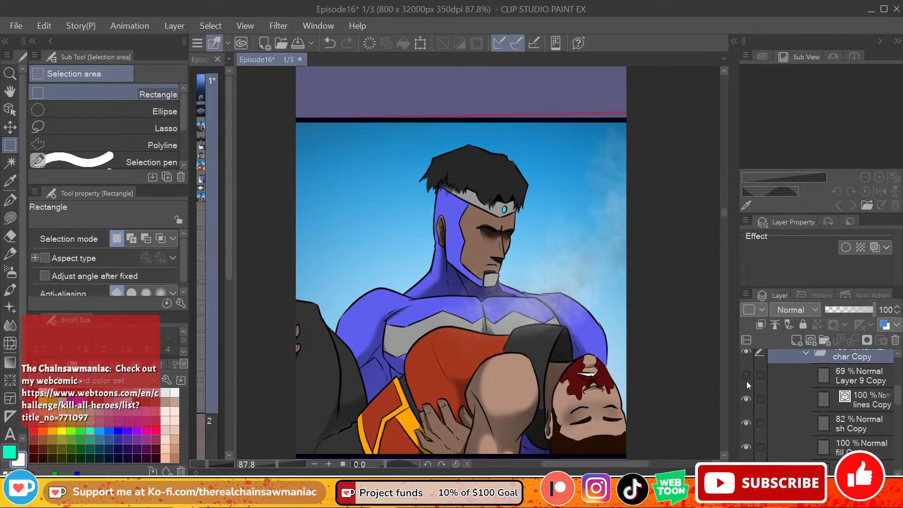
click(746, 382)
click(747, 381)
click(747, 399)
click(746, 399)
click(747, 377)
click(747, 378)
click(862, 381)
double_click(862, 380)
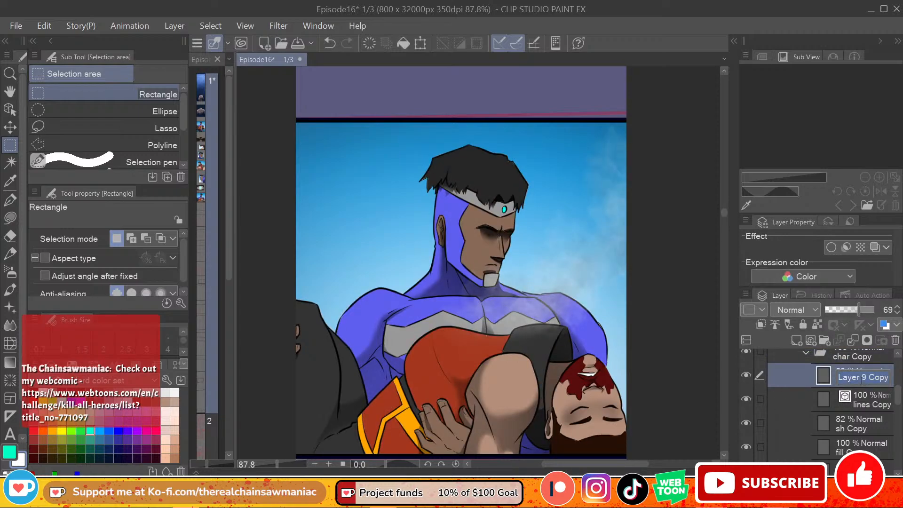
text(smoke)
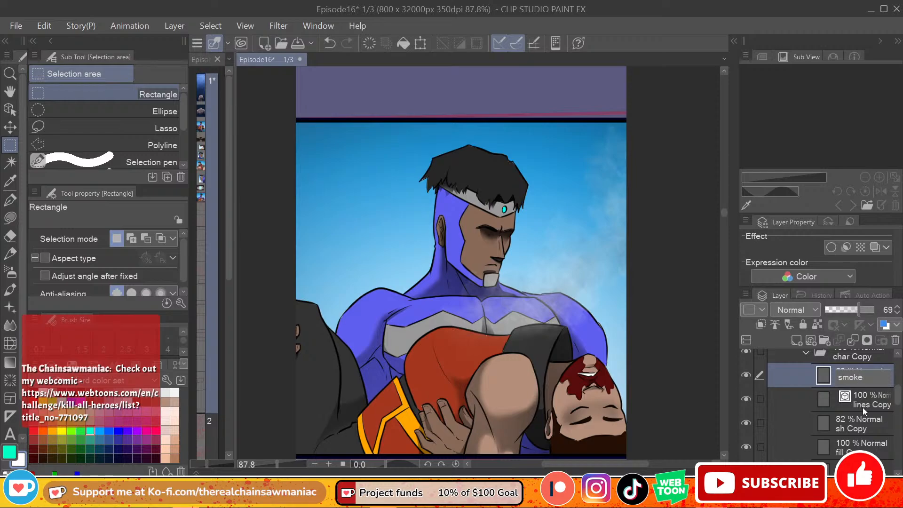
key(Return)
Step: Erase the dark shading around the hero's eyes on the sh Copy layer with the Soft eraser at size 40
click(840, 410)
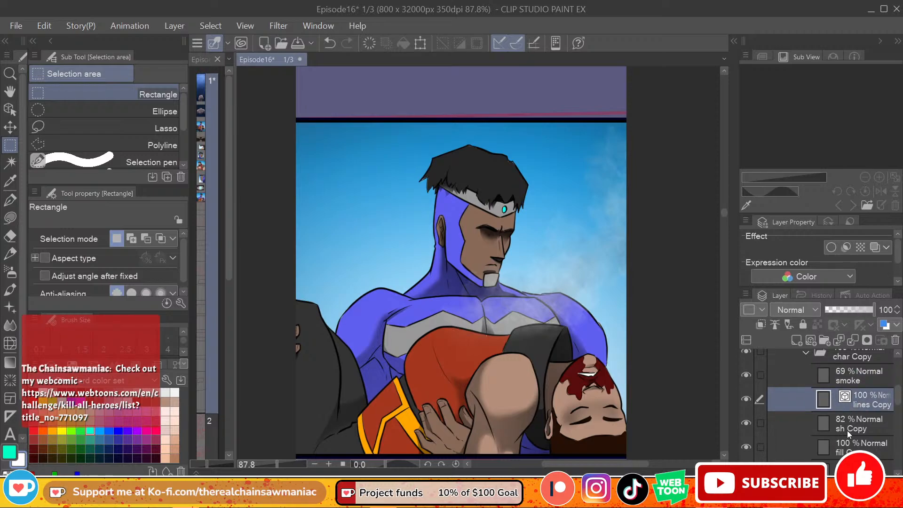
click(847, 431)
scroll(828, 414, down, 2)
click(747, 381)
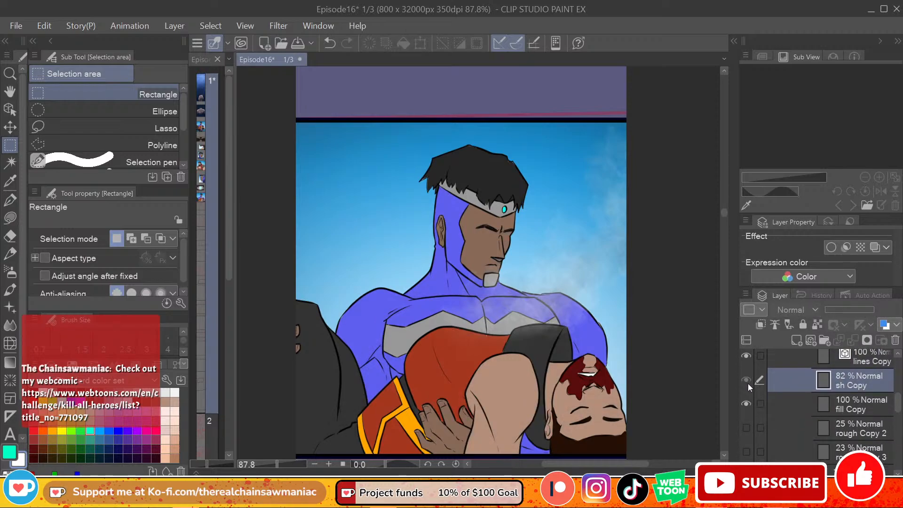
click(748, 383)
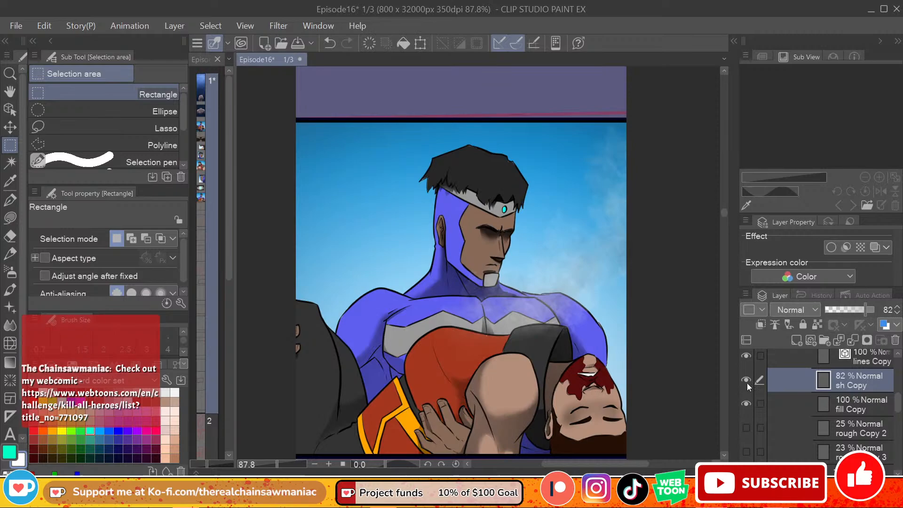
click(11, 237)
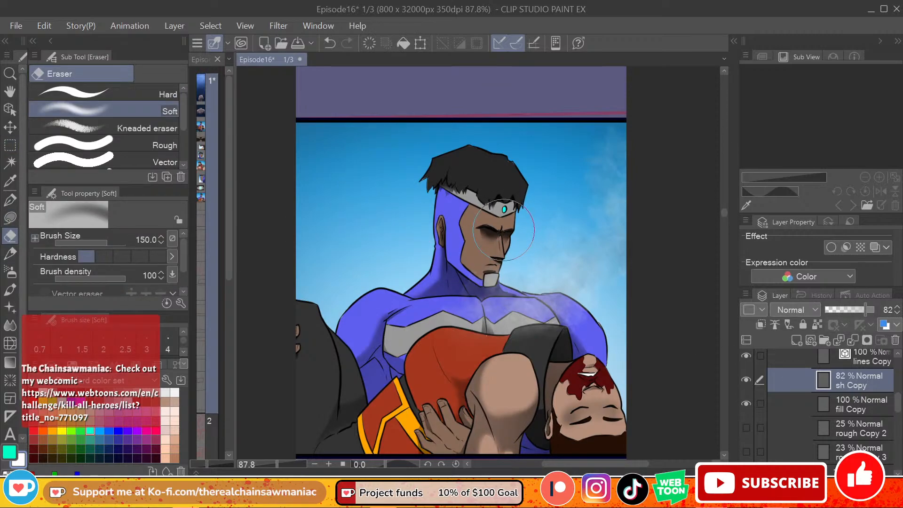
key(bracketleft)
key(bracketleft)
key(bracketleft)
key(bracketleft)
key(bracketleft)
key(bracketleft)
key(bracketleft)
mouse_move(502, 233)
mouse_down()
mouse_move(513, 232)
mouse_move(487, 235)
mouse_up()
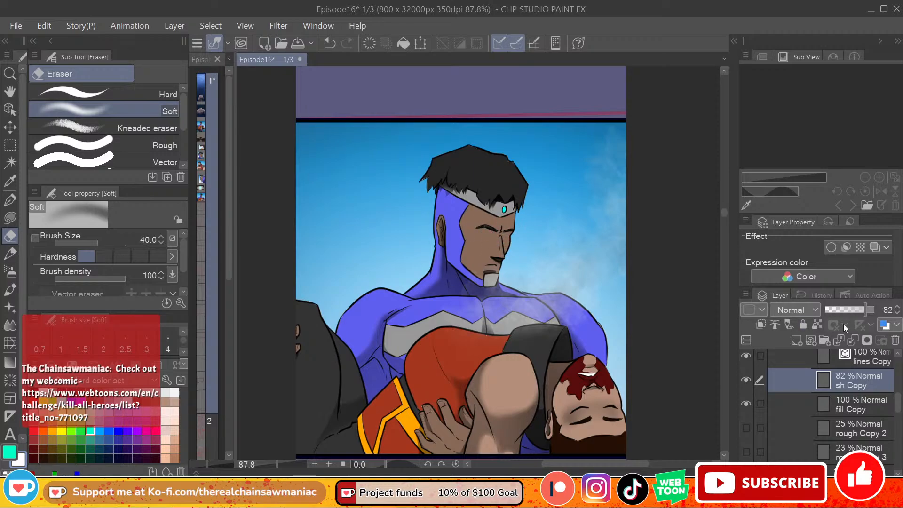
Step: Draw the hero's open eye outline in black on the lines Copy layer with the G-pen at size 8
click(874, 406)
click(865, 354)
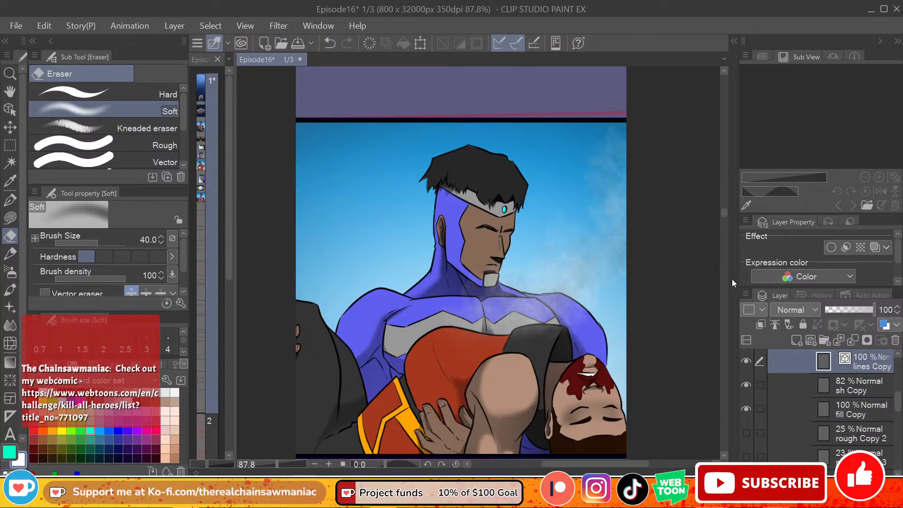
click(10, 200)
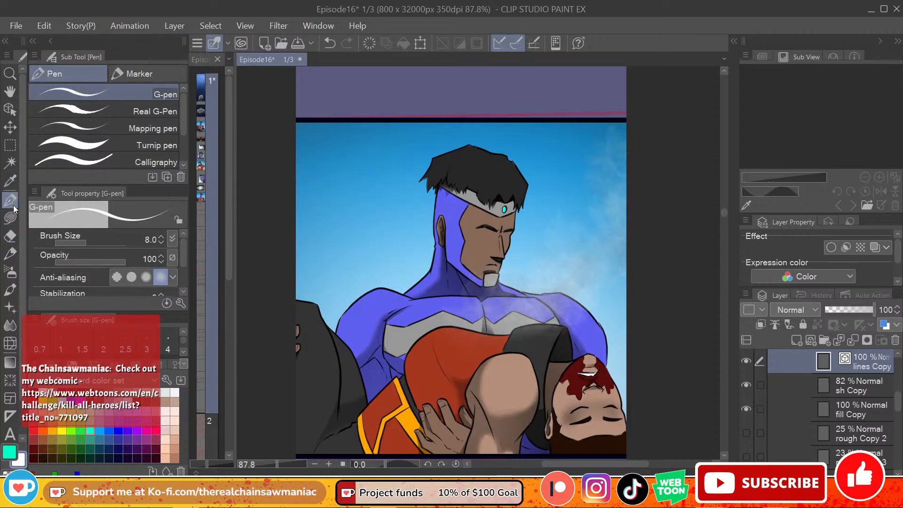
click(35, 391)
click(43, 392)
click(9, 452)
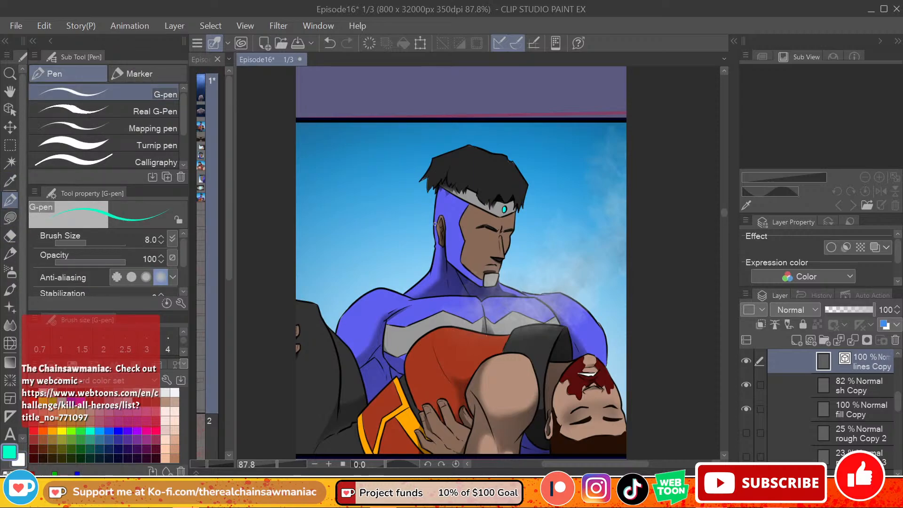
click(62, 389)
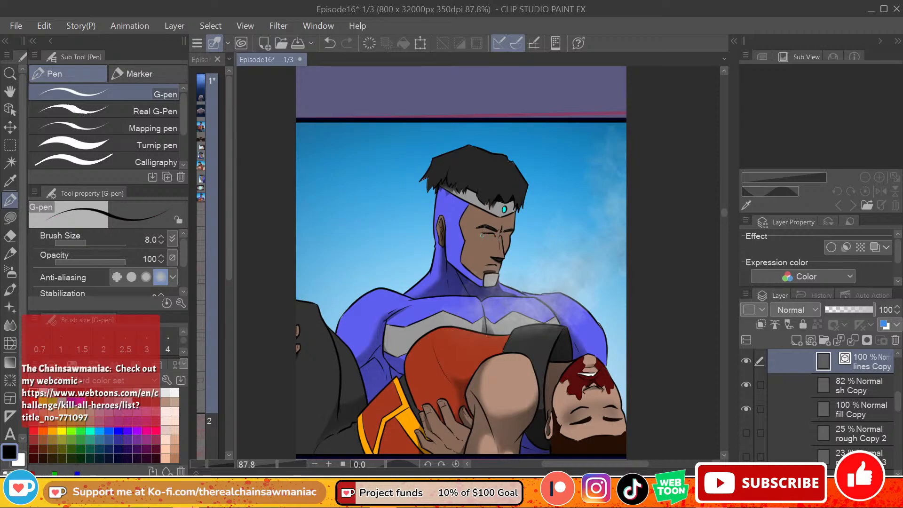
drag(483, 238, 499, 239)
key(ctrl+z)
key(ctrl+z)
Step: Add a new raster layer above the smoke layer in the char Copy folder
drag(898, 409, 898, 397)
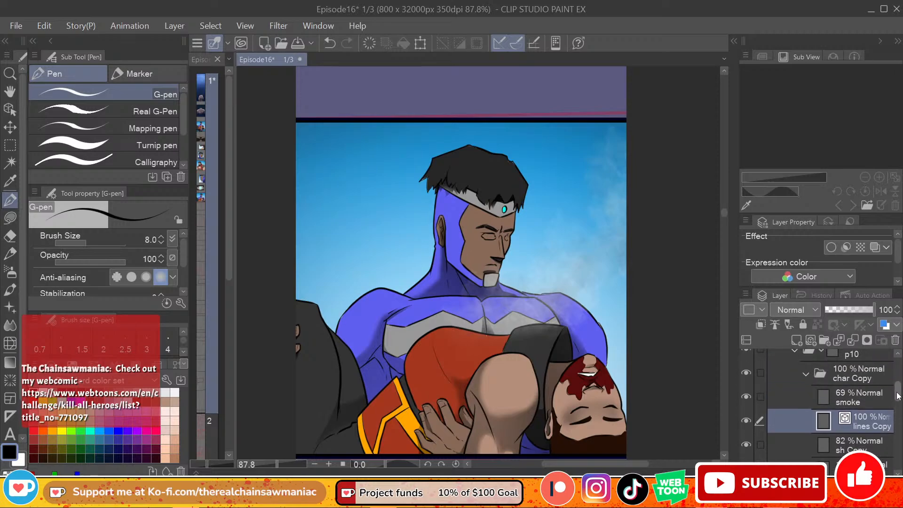
click(857, 398)
click(796, 340)
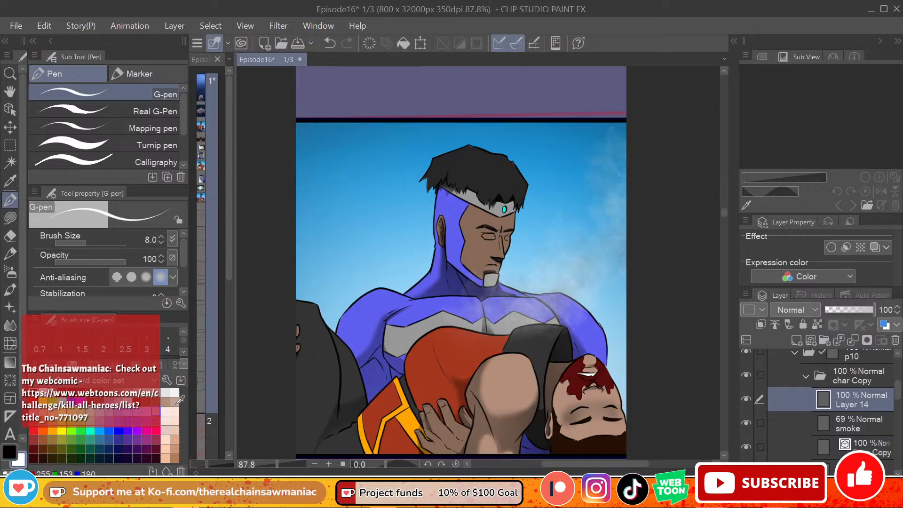
Step: Paint the hero's near eye white on the fill Copy layer with the G-pen
drag(898, 396, 897, 408)
click(877, 428)
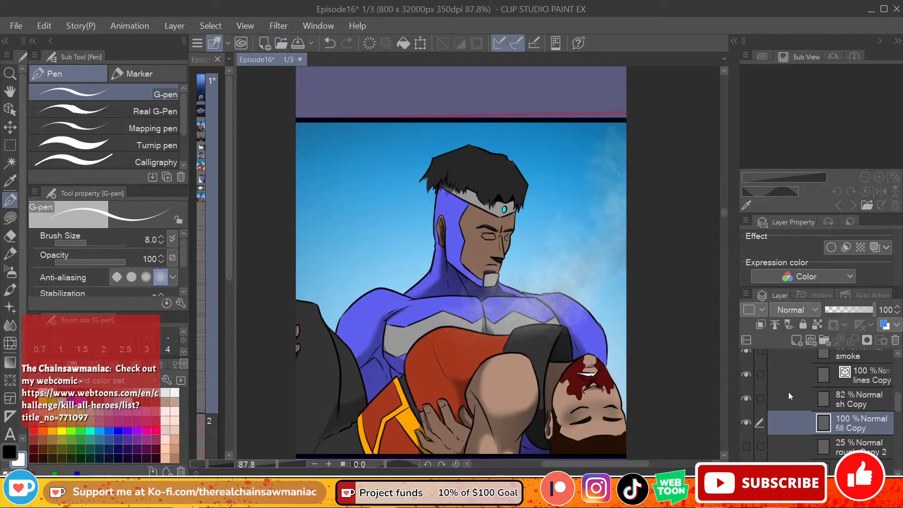
mouse_move(488, 236)
mouse_down()
mouse_move(495, 242)
mouse_move(485, 234)
mouse_up()
key(ctrl+z)
key(ctrl+z)
key(ctrl+z)
Step: Erase the stray line work between the hero's nose bridge and far eye on the lines Copy layer with the Hard eraser at size 50
click(873, 381)
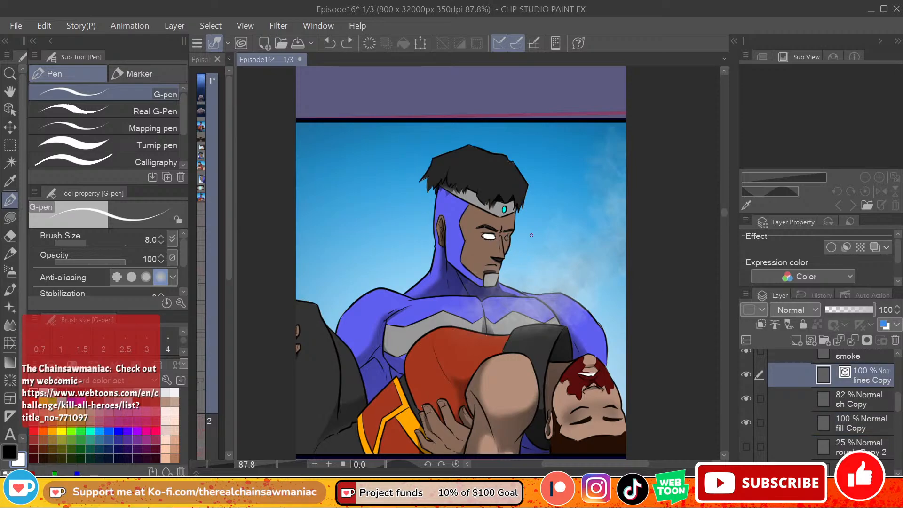
key(e)
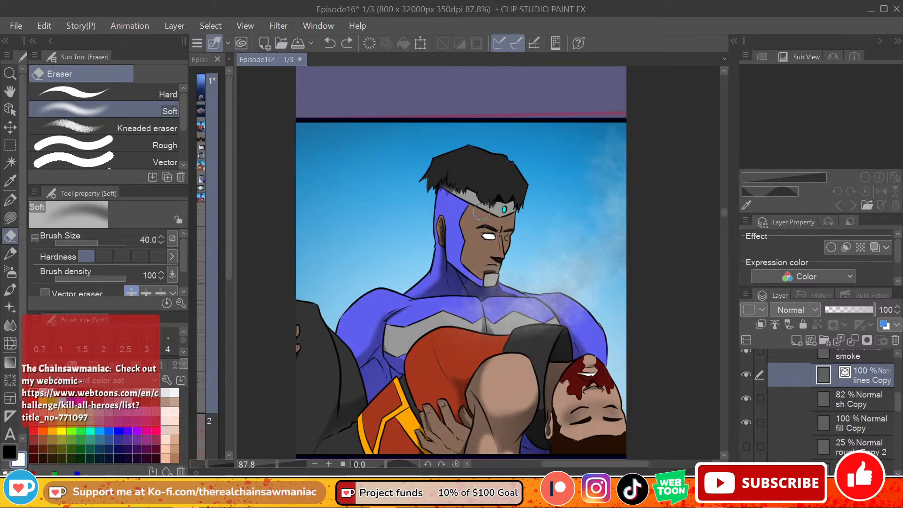
click(162, 94)
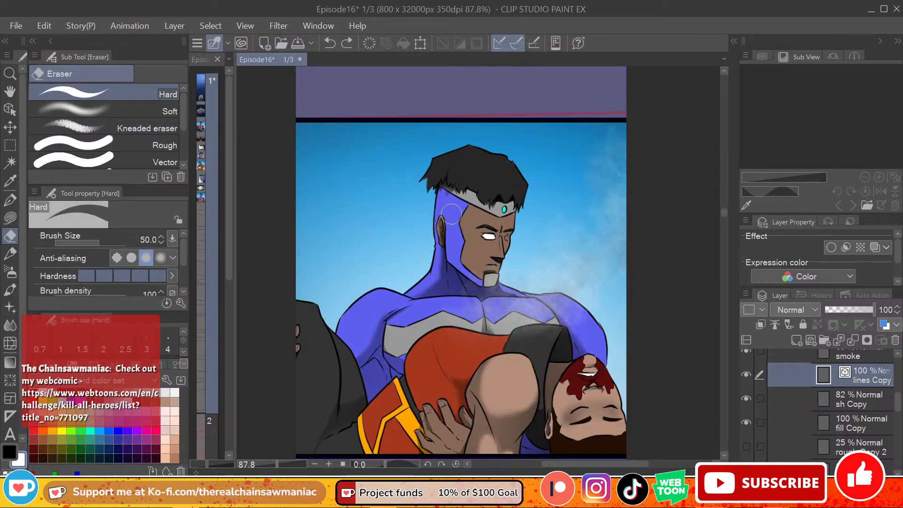
click(506, 236)
Step: Redraw the hero's nose bridge and far eye lines in black on the lines Copy layer with the G-pen
click(10, 199)
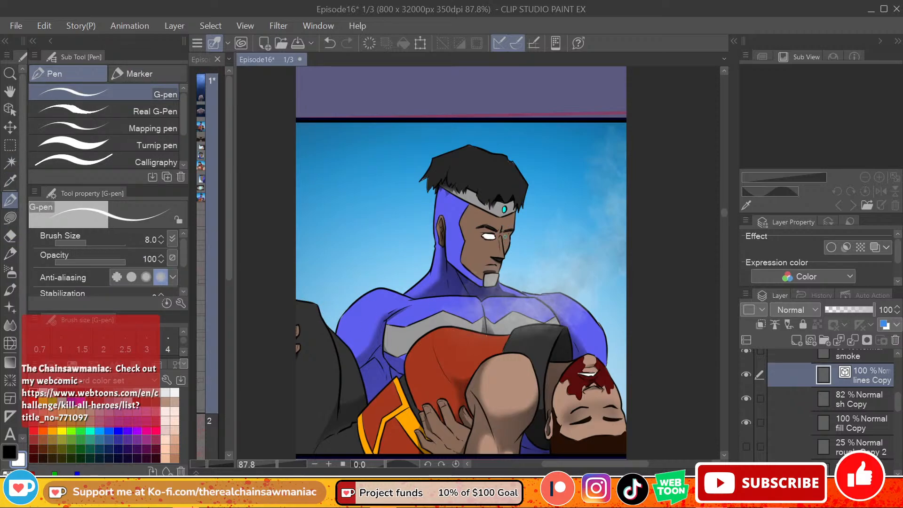
key(ctrl+z)
key(x)
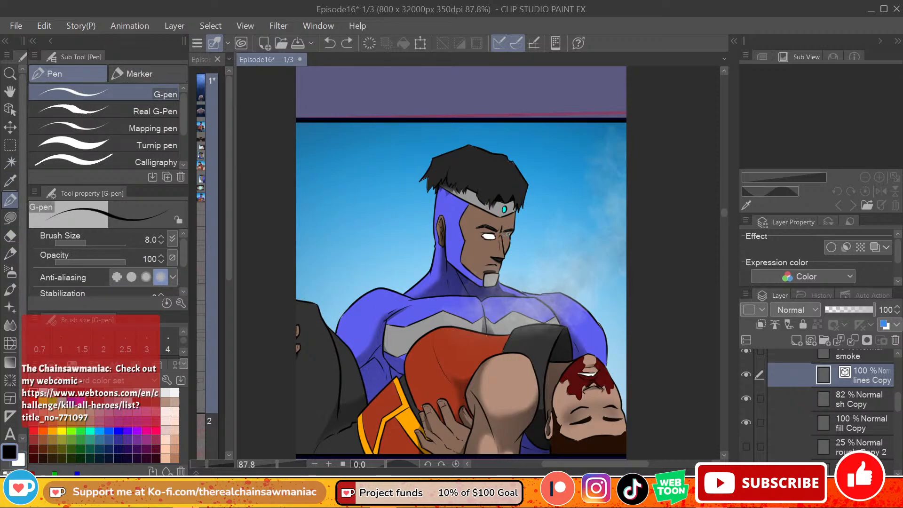
mouse_move(509, 235)
mouse_down()
mouse_move(590, 242)
mouse_move(502, 242)
mouse_up()
key(ctrl+z)
key(ctrl+z)
key(ctrl+z)
key(ctrl+z)
key(ctrl+z)
Step: Fill the hero's far eye with white on the fill Copy layer
click(10, 218)
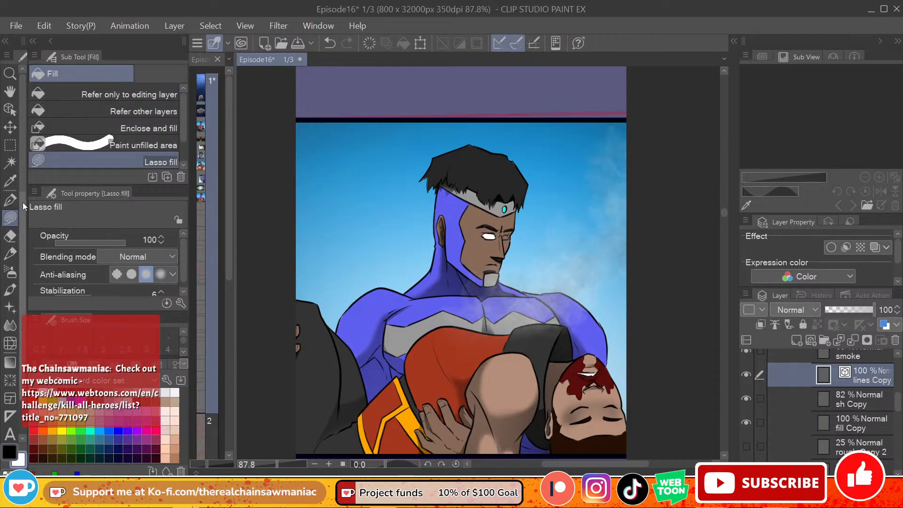
click(106, 112)
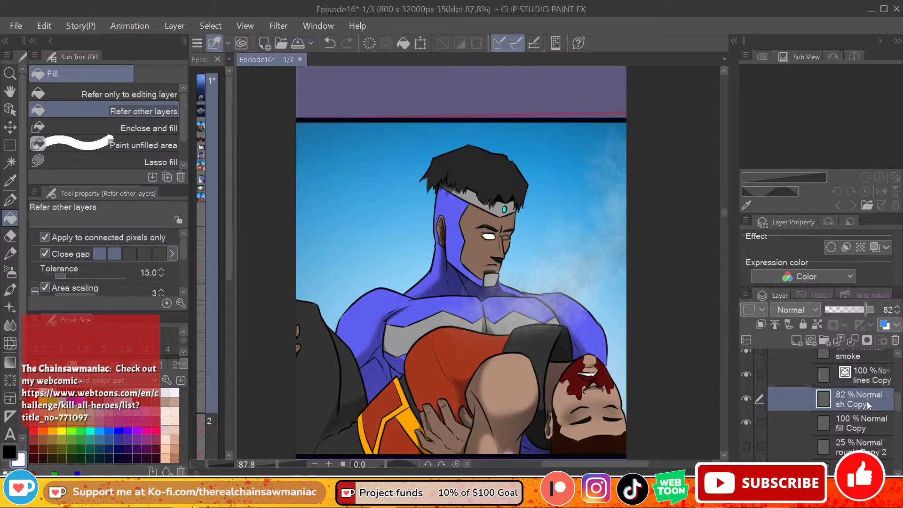
click(864, 428)
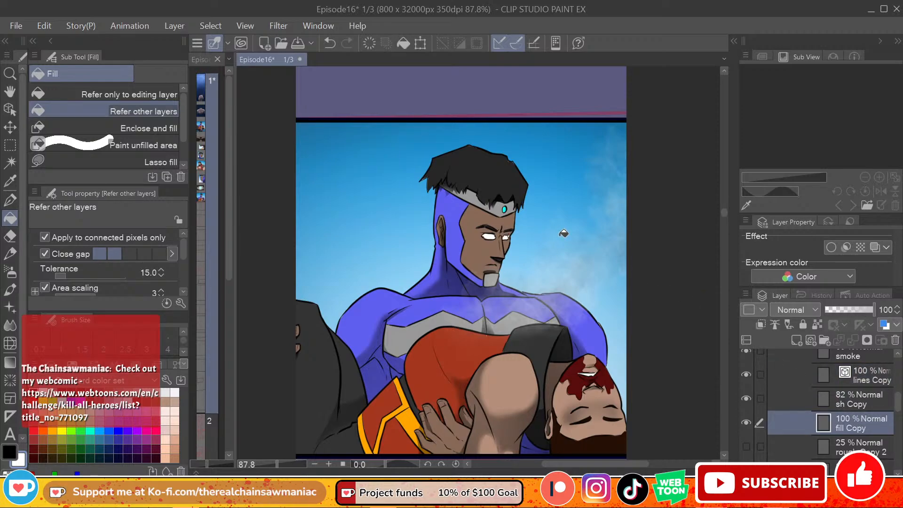
click(161, 162)
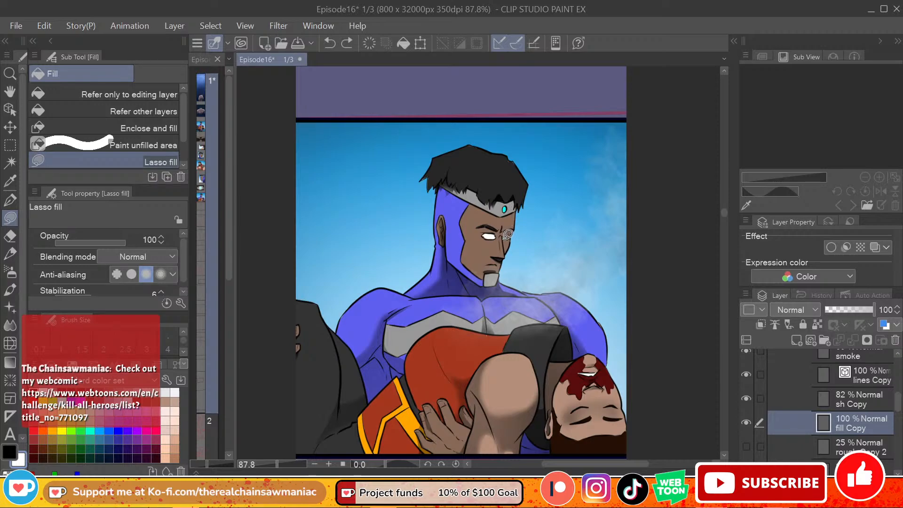
drag(511, 234, 519, 229)
Step: Rename the empty layer above smoke in the char Copy folder as glow
click(869, 375)
scroll(894, 400, up, 3)
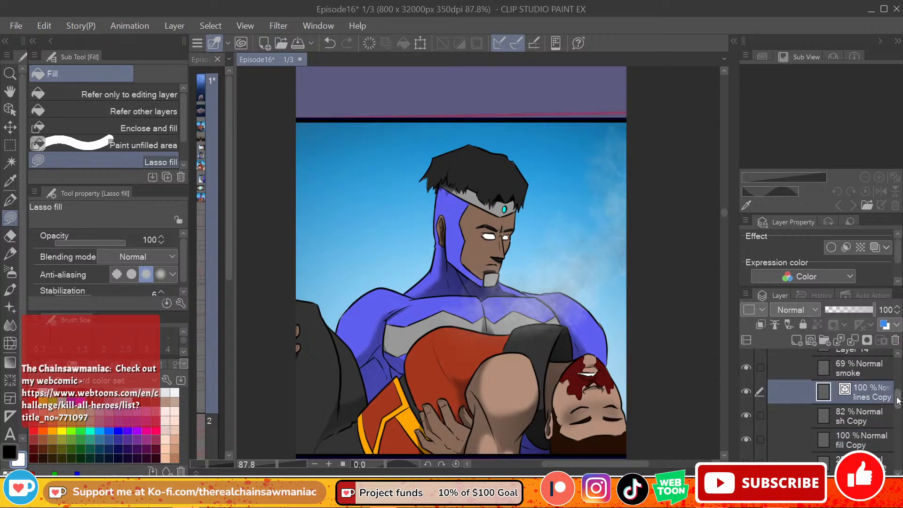
click(849, 403)
double_click(849, 400)
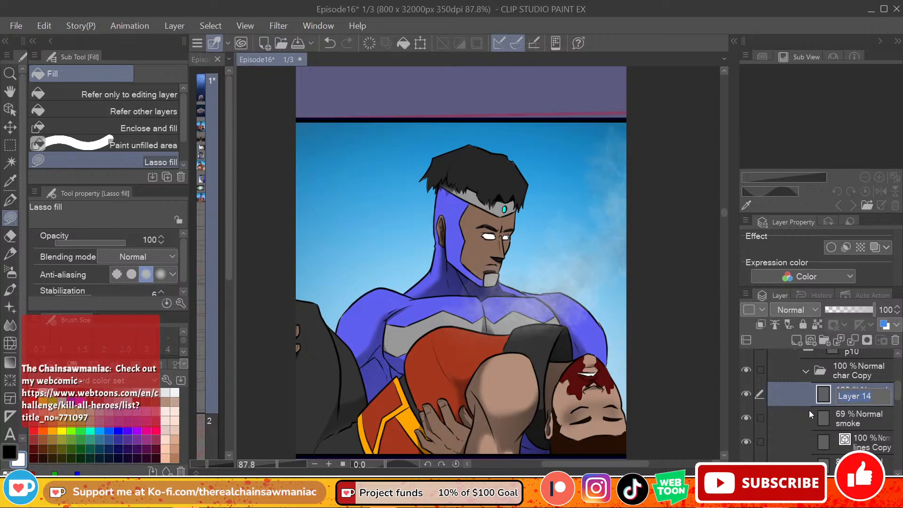
text(glow)
key(Return)
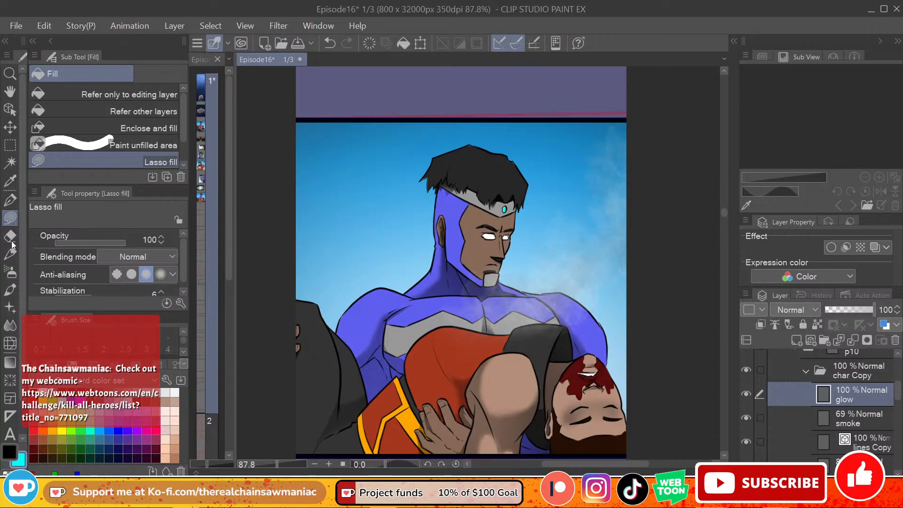
Step: Airbrush cyan light over the headband gem and both eyes at size 25, and set the glow layer's blending mode to Add (Glow)
click(10, 272)
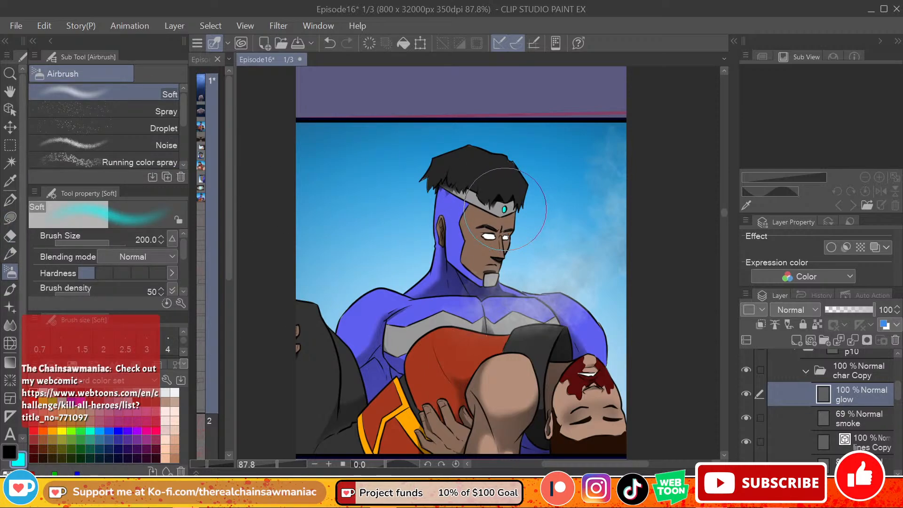
key(bracketleft)
key(bracketleft)
key(bracketleft)
key(bracketleft)
key(bracketleft)
key(bracketleft)
key(bracketleft)
key(bracketleft)
key(bracketleft)
key(bracketleft)
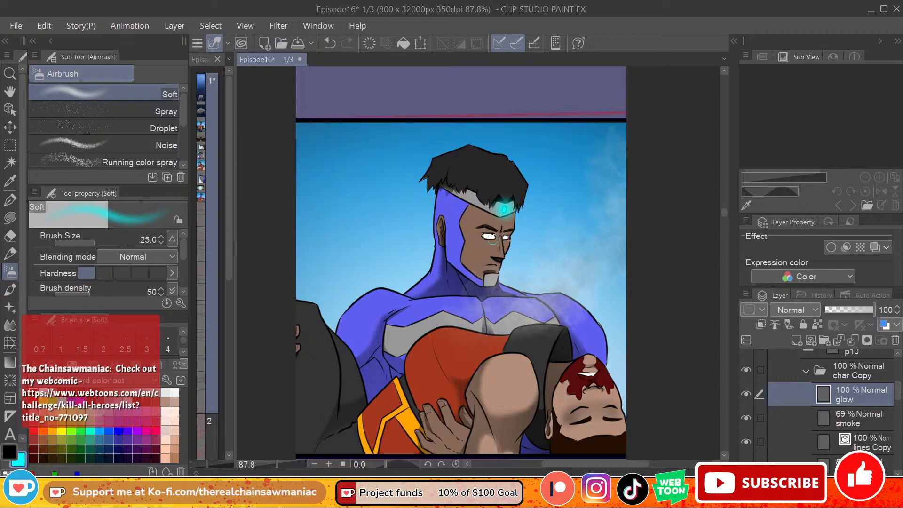
drag(490, 237, 511, 238)
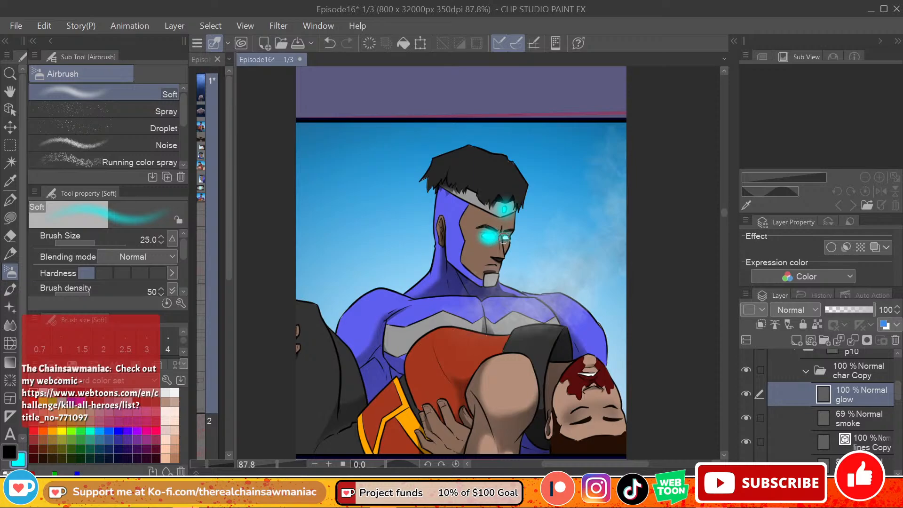
click(811, 316)
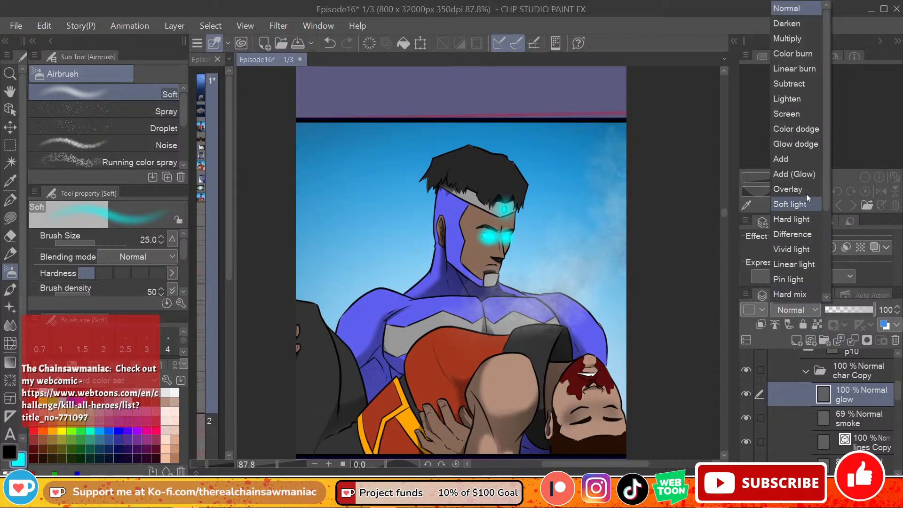
click(803, 183)
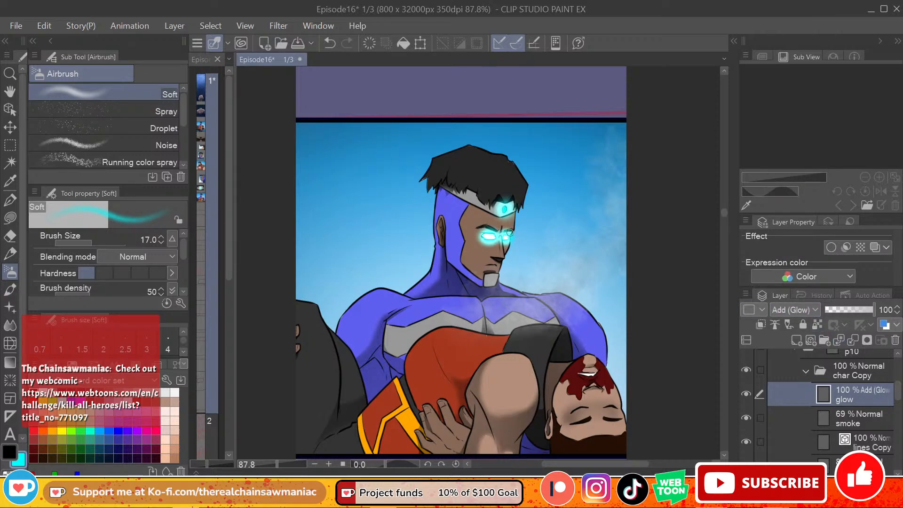
Step: Erase the cyan glow around the hero's eyes with the Hard eraser at size 50
key(bracketright)
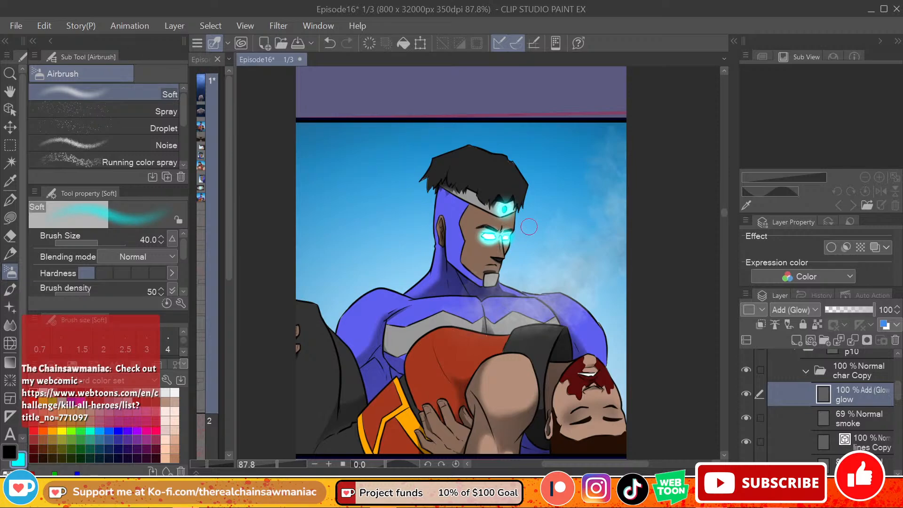
key(bracketleft)
key(bracketleft)
key(e)
drag(487, 244, 487, 235)
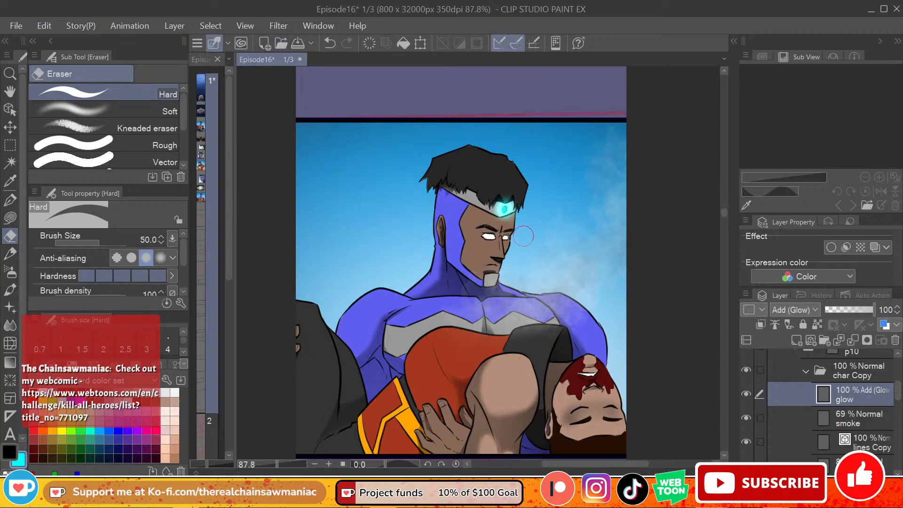
Step: Set cyan as the main drawing color and white as the sub color
key(x)
key(x)
click(42, 394)
key(x)
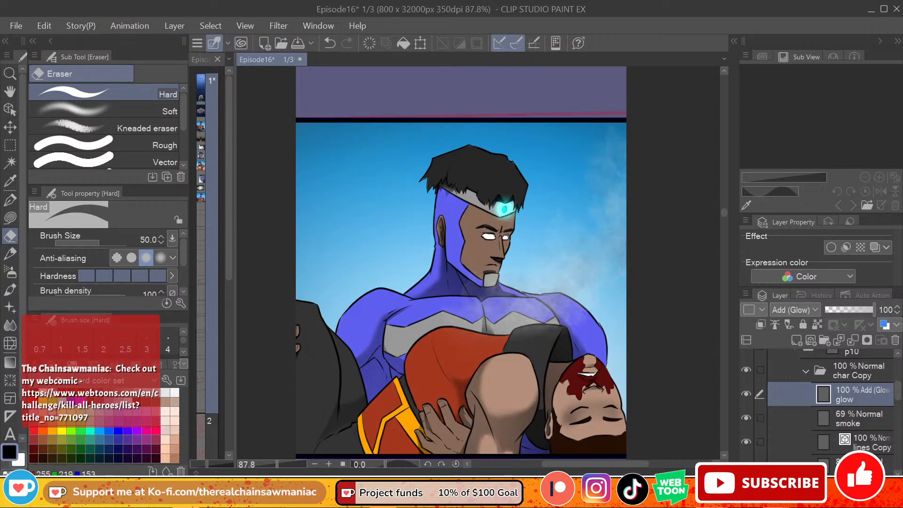
click(65, 404)
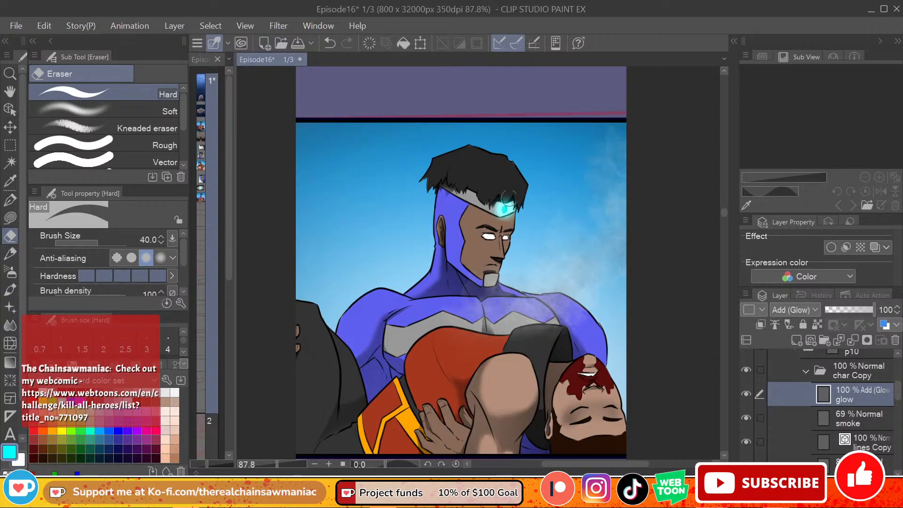
key(bracketleft)
key(bracketleft)
key(bracketleft)
key(bracketleft)
key(bracketleft)
key(bracketleft)
key(bracketleft)
key(bracketleft)
key(bracketleft)
key(bracketleft)
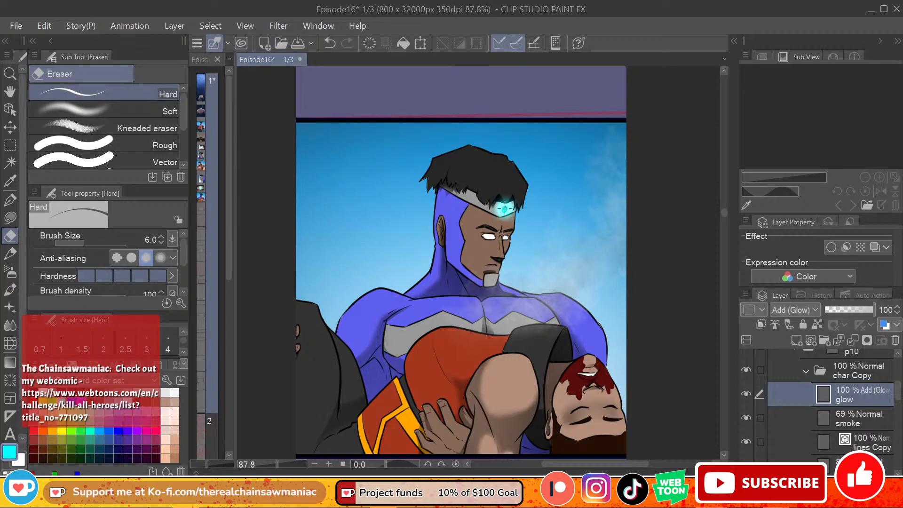
key(x)
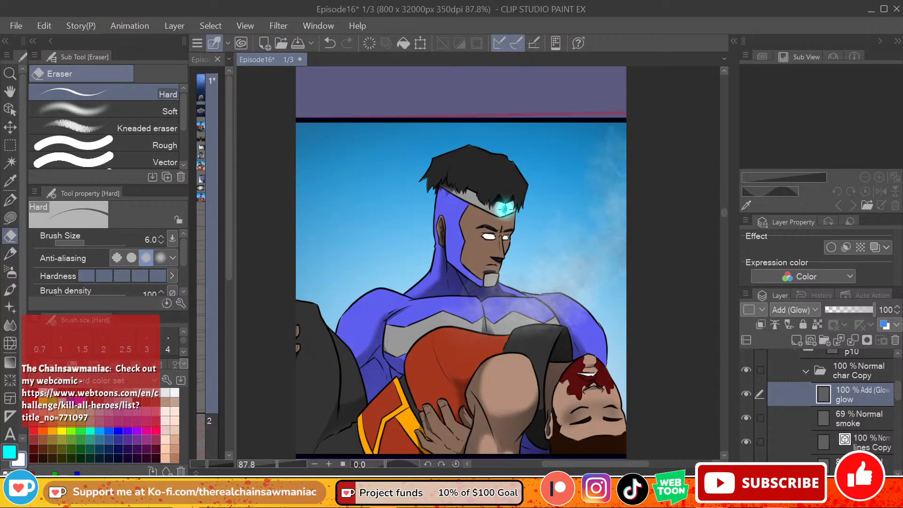
key(x)
key(x)
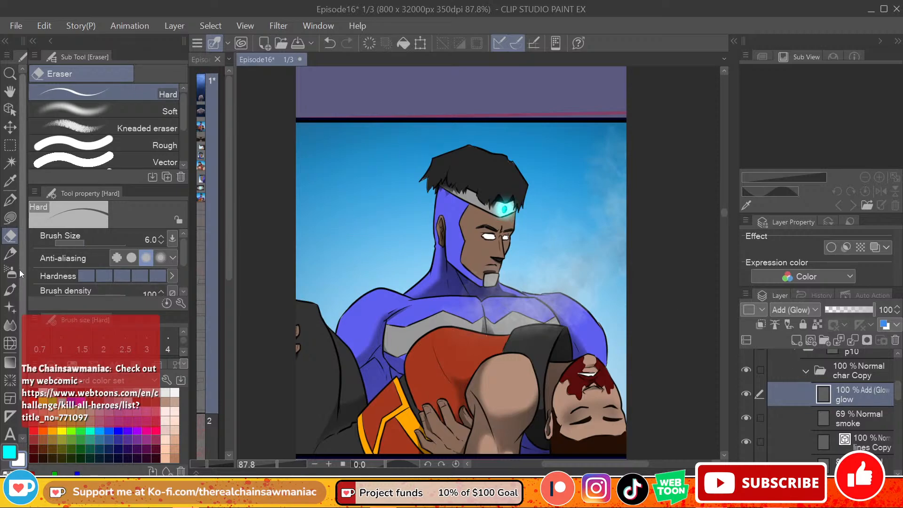
Step: Brighten the headband gem with white using the Soft airbrush at size 12 on the glow layer
key(b)
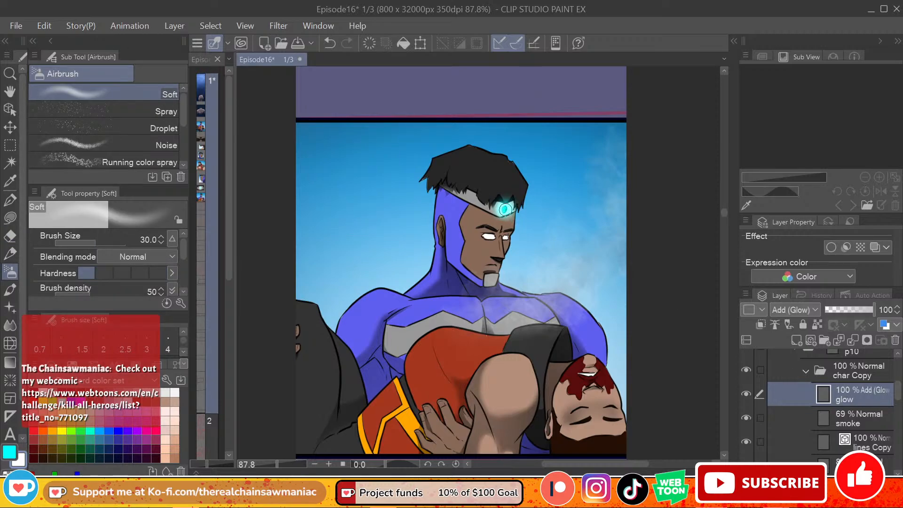
key(bracketleft)
key(bracketleft)
key(bracketleft)
key(bracketleft)
key(bracketleft)
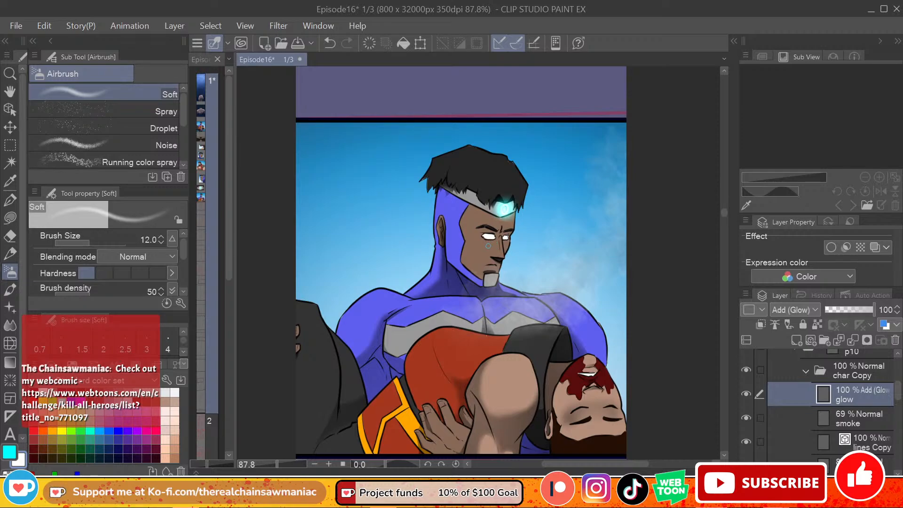
Step: Airbrush a cyan glow around both of the hero's eyes with the Soft airbrush at size 25
key(x)
key(bracketright)
key(bracketright)
key(bracketright)
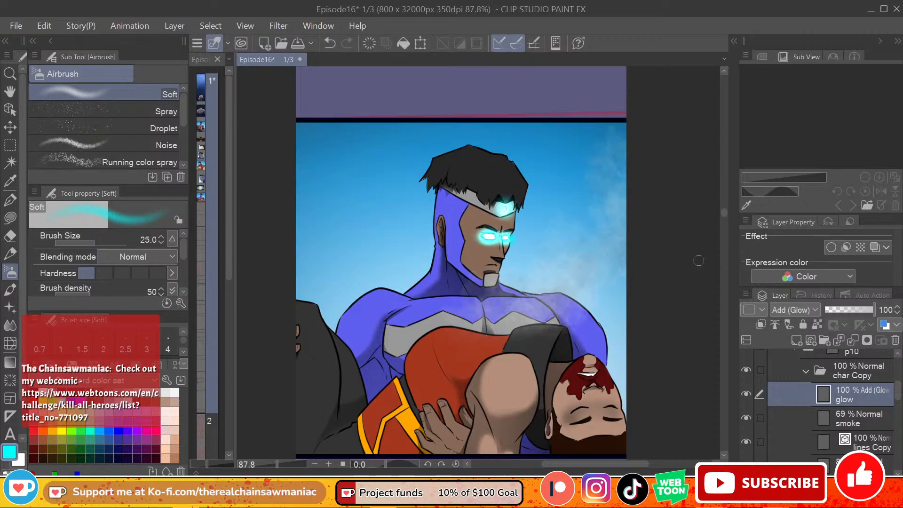
Step: Airbrush a cyan glow over the carried man's legs, torso and head with the Soft airbrush at size 80
drag(722, 213, 723, 216)
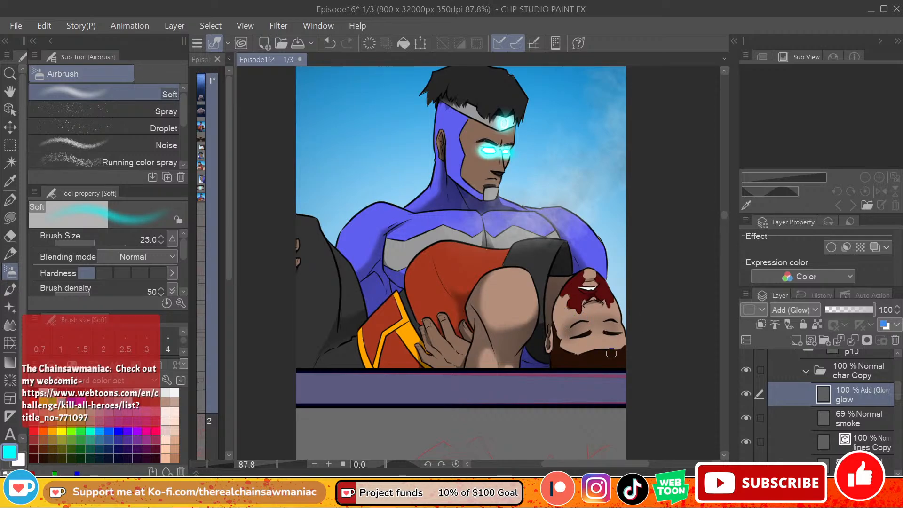
key(bracketright)
key(bracketright)
drag(293, 215, 328, 253)
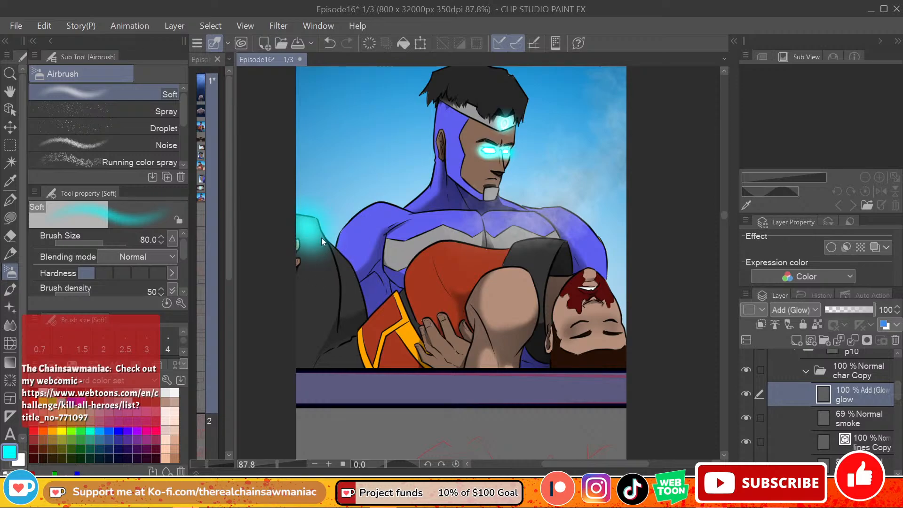
key(ctrl+z)
mouse_move(292, 217)
mouse_down()
mouse_move(335, 284)
mouse_move(310, 229)
mouse_move(336, 328)
mouse_move(314, 247)
mouse_move(297, 365)
mouse_move(359, 364)
mouse_move(363, 355)
mouse_move(331, 258)
mouse_move(368, 360)
mouse_move(381, 338)
mouse_move(392, 338)
mouse_move(368, 335)
mouse_move(363, 354)
mouse_move(382, 328)
mouse_move(399, 374)
mouse_move(411, 364)
mouse_move(404, 328)
mouse_move(421, 260)
mouse_move(448, 254)
mouse_move(443, 261)
mouse_move(454, 274)
mouse_move(439, 262)
mouse_move(500, 263)
mouse_move(423, 269)
mouse_move(506, 260)
mouse_move(486, 276)
mouse_move(489, 331)
mouse_move(480, 356)
mouse_move(520, 338)
mouse_move(510, 361)
mouse_move(503, 354)
mouse_move(524, 328)
mouse_move(546, 356)
mouse_move(545, 319)
mouse_move(542, 327)
mouse_move(557, 289)
mouse_move(544, 295)
mouse_move(559, 340)
mouse_move(549, 371)
mouse_move(561, 342)
mouse_move(596, 329)
mouse_move(621, 375)
mouse_move(605, 309)
mouse_move(580, 273)
mouse_move(587, 289)
mouse_move(557, 312)
mouse_move(553, 304)
mouse_move(560, 247)
mouse_move(511, 247)
mouse_up()
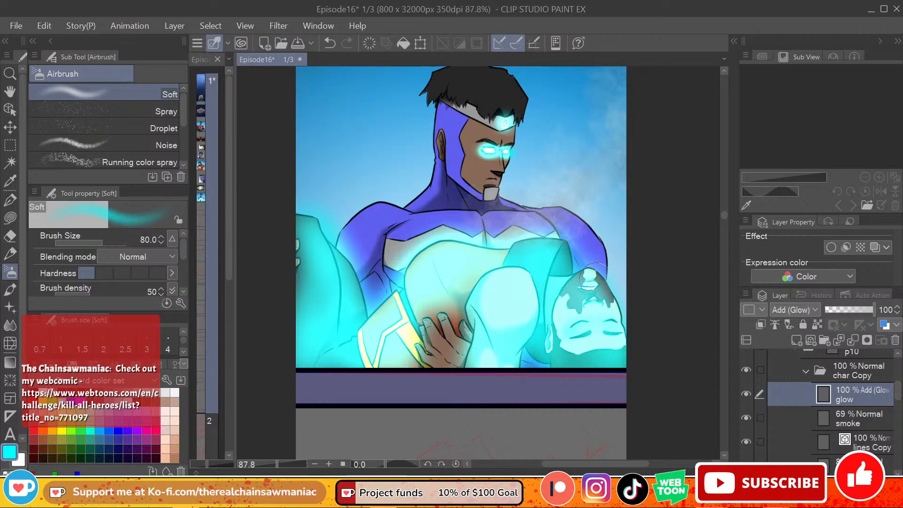
mouse_move(594, 272)
mouse_down()
mouse_move(620, 344)
mouse_move(589, 278)
mouse_move(559, 293)
mouse_move(529, 274)
mouse_up()
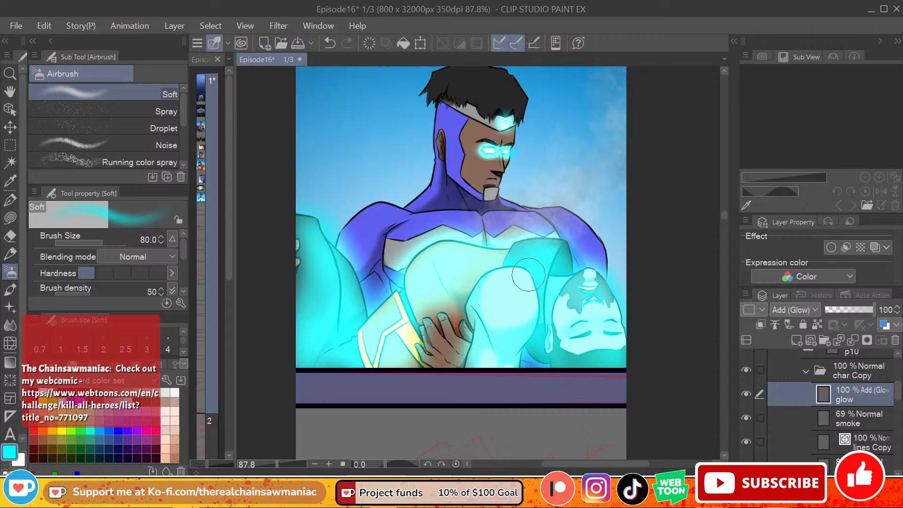
Step: Airbrush white light over the carried man's glowing body and face at size 80
mouse_move(317, 289)
mouse_down()
mouse_move(305, 251)
mouse_move(309, 347)
mouse_move(297, 313)
mouse_move(305, 258)
mouse_move(341, 282)
mouse_move(350, 301)
mouse_move(316, 320)
mouse_move(317, 342)
mouse_move(401, 349)
mouse_move(408, 328)
mouse_move(451, 306)
mouse_move(467, 283)
mouse_move(461, 314)
mouse_move(466, 277)
mouse_move(478, 272)
mouse_move(486, 323)
mouse_move(506, 304)
mouse_move(512, 328)
mouse_up()
mouse_move(544, 258)
mouse_down()
mouse_move(549, 288)
mouse_move(560, 311)
mouse_up()
mouse_move(604, 289)
mouse_down()
mouse_move(568, 293)
mouse_move(610, 365)
mouse_move(590, 336)
mouse_move(585, 356)
mouse_move(563, 332)
mouse_move(552, 355)
mouse_up()
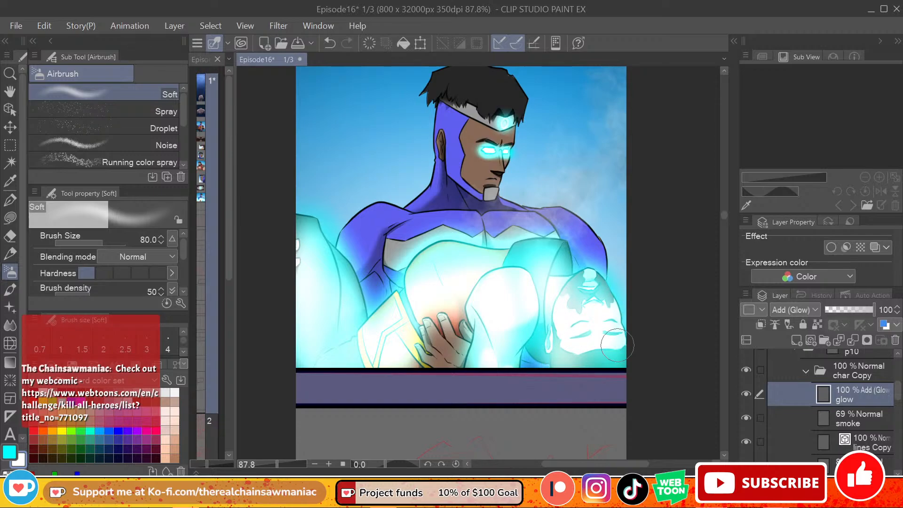
drag(618, 344, 620, 353)
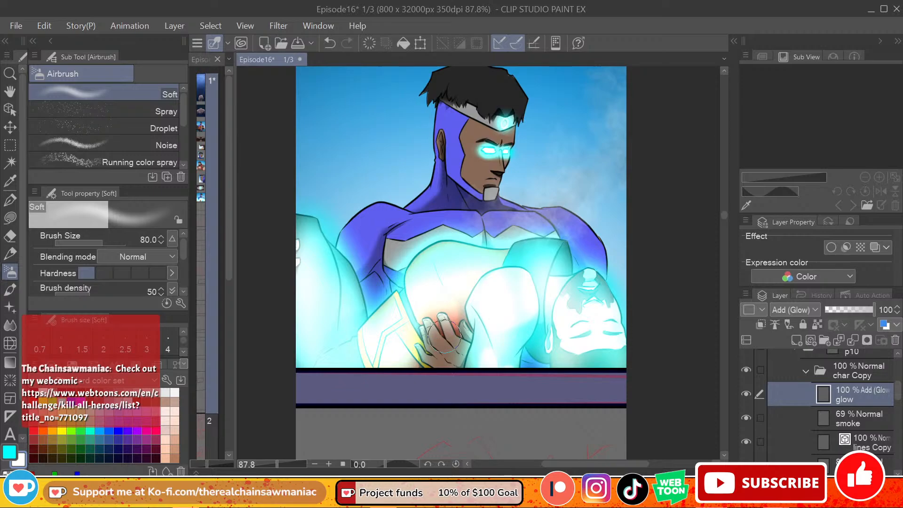
Step: Intensify the white light across the carried man's body, head and the hero's hand with the Soft airbrush at size 150
key(bracketright)
key(bracketright)
key(bracketright)
key(bracketright)
mouse_move(448, 354)
mouse_down()
mouse_move(435, 366)
mouse_move(423, 360)
mouse_move(442, 357)
mouse_up()
key(bracketleft)
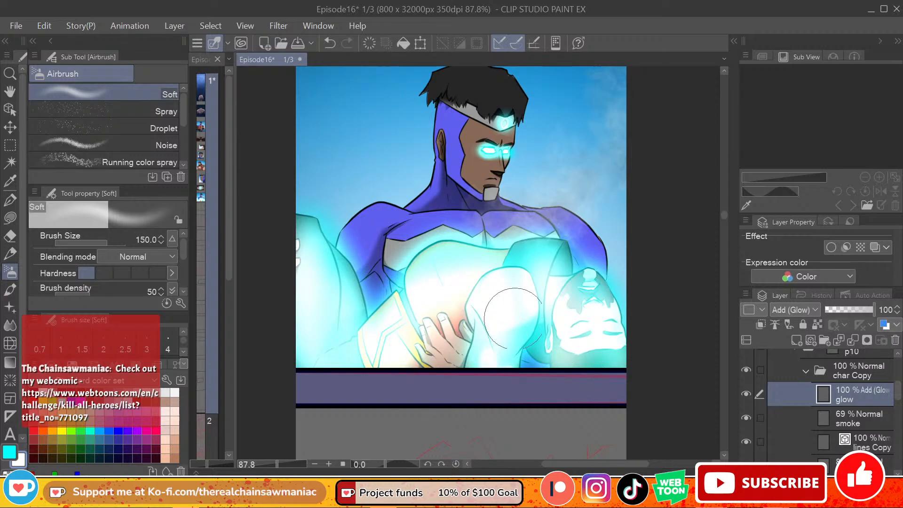
mouse_move(518, 318)
mouse_down()
mouse_move(485, 267)
mouse_move(451, 269)
mouse_move(419, 289)
mouse_move(394, 337)
mouse_move(359, 328)
mouse_move(323, 388)
mouse_up()
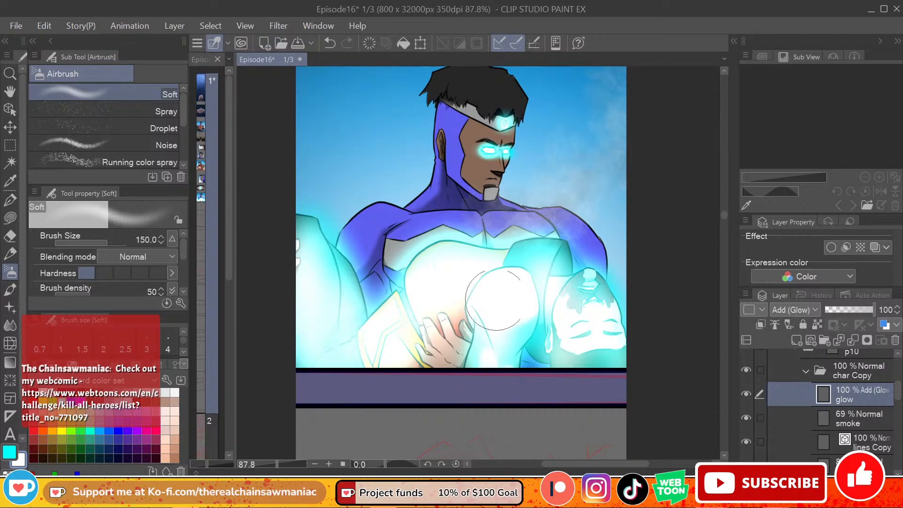
mouse_move(519, 278)
mouse_down()
mouse_move(539, 325)
mouse_move(570, 302)
mouse_move(583, 303)
mouse_move(607, 334)
mouse_up()
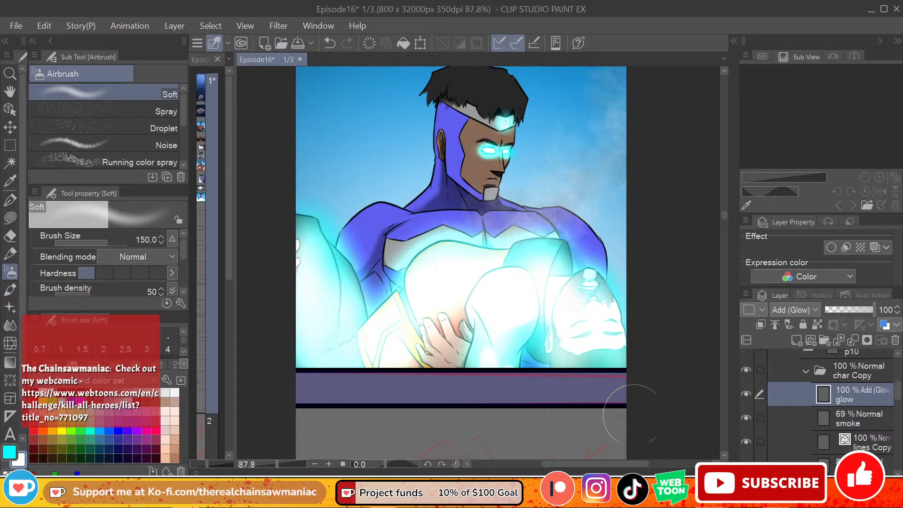
Step: Scatter white sparkles around the carried man and the hero's shoulders with the Sparkle brush at size 300
scroll(721, 218, up, 3)
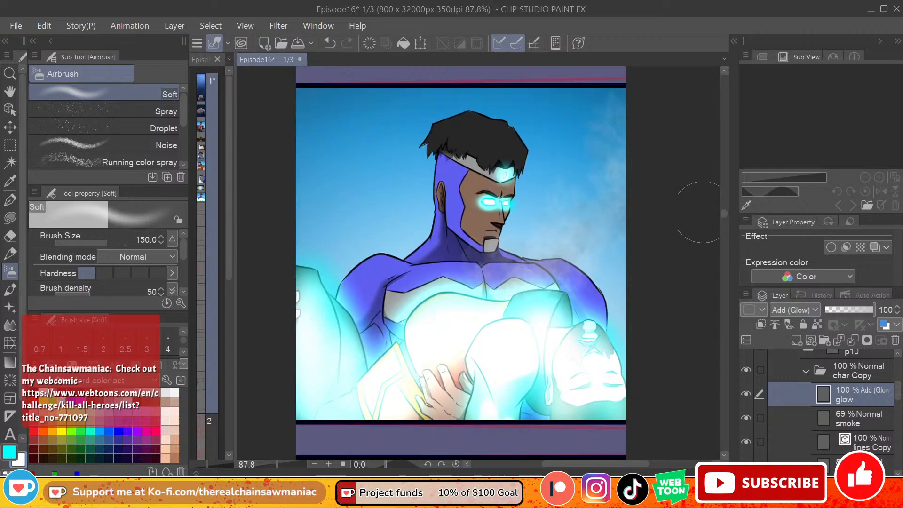
click(107, 144)
drag(185, 129, 183, 145)
click(9, 307)
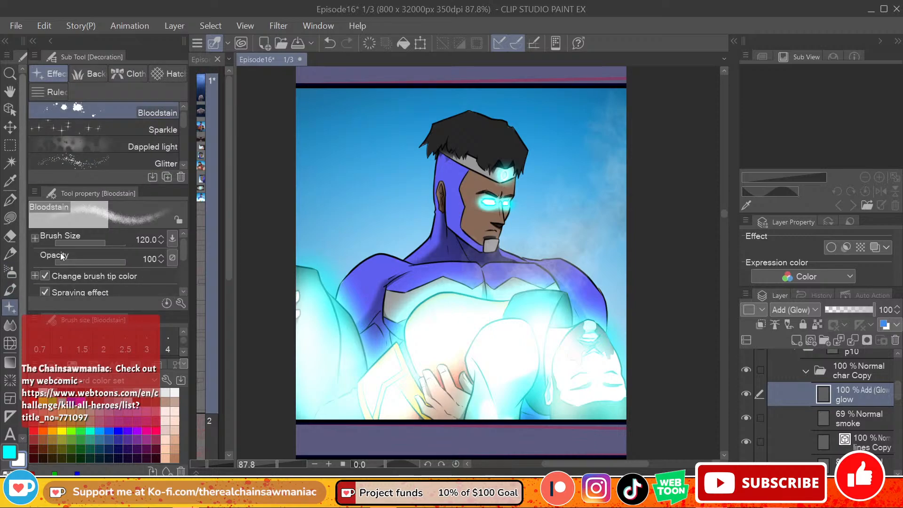
mouse_move(361, 392)
mouse_down()
mouse_move(360, 284)
mouse_move(391, 168)
mouse_move(480, 215)
mouse_up()
key(ctrl+z)
drag(388, 362, 371, 259)
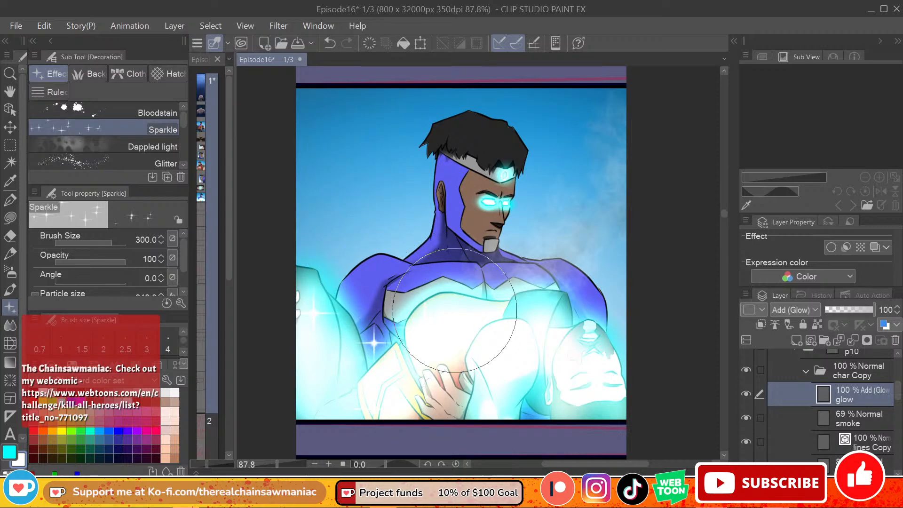
drag(429, 327, 393, 243)
drag(582, 337, 575, 220)
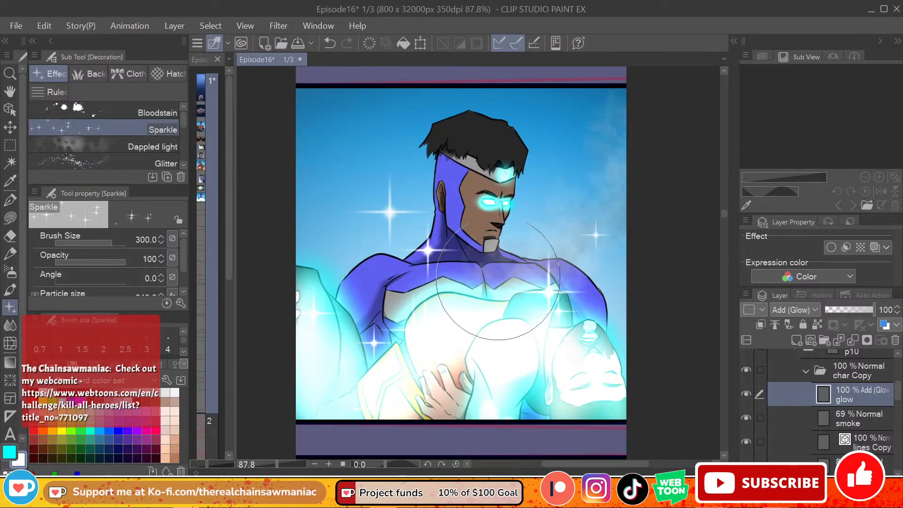
Step: Scatter smaller white sparkles across the sky on both sides of the hero with the Sparkle brush at size 100
key(bracketleft)
key(bracketleft)
key(bracketleft)
key(bracketleft)
key(bracketleft)
key(bracketleft)
drag(369, 240, 355, 283)
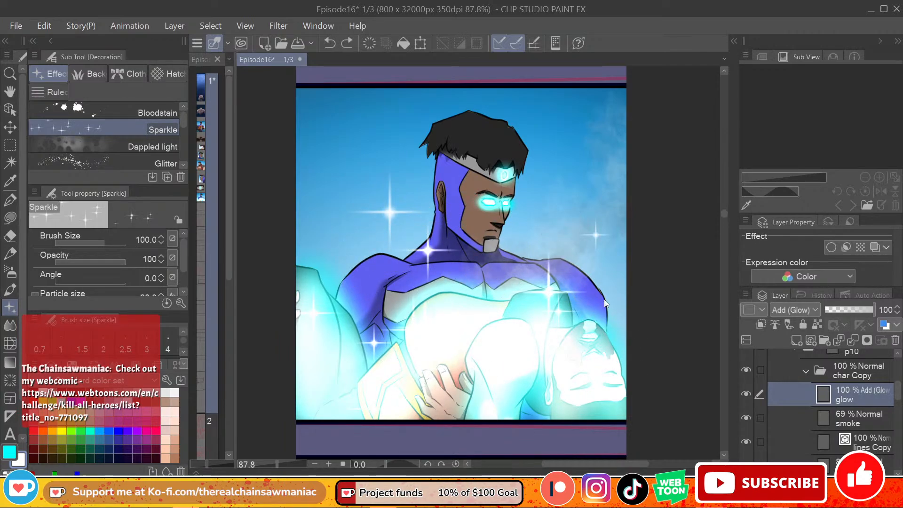
drag(561, 225, 587, 99)
drag(353, 150, 356, 216)
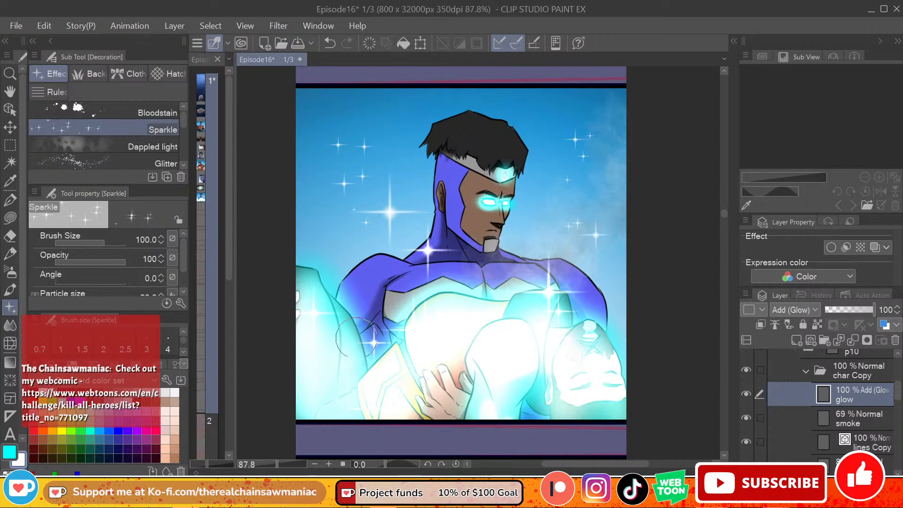
Step: Add size 100 sparkles on the hero's shoulders, chest and mask, undoing one misplaced mark
click(356, 282)
click(570, 285)
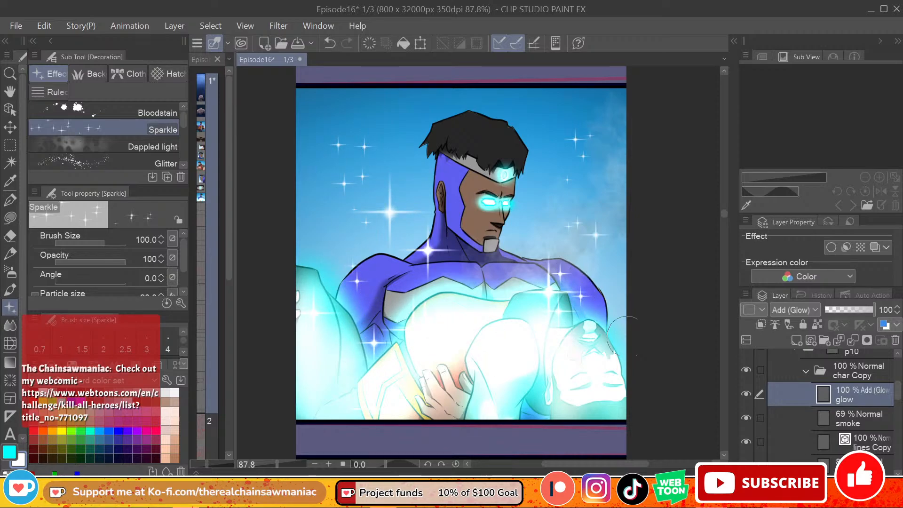
drag(478, 298, 498, 300)
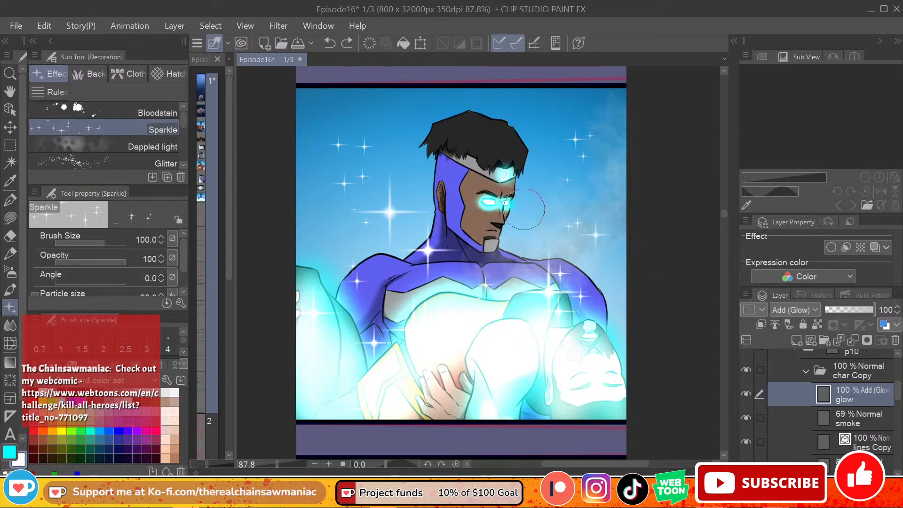
key(ctrl+z)
click(456, 180)
Step: Collapse the p10 folder, duplicate it and rename the copy p11
mouse_move(723, 215)
mouse_down()
mouse_move(721, 205)
mouse_move(716, 227)
mouse_move(715, 216)
mouse_up()
click(808, 372)
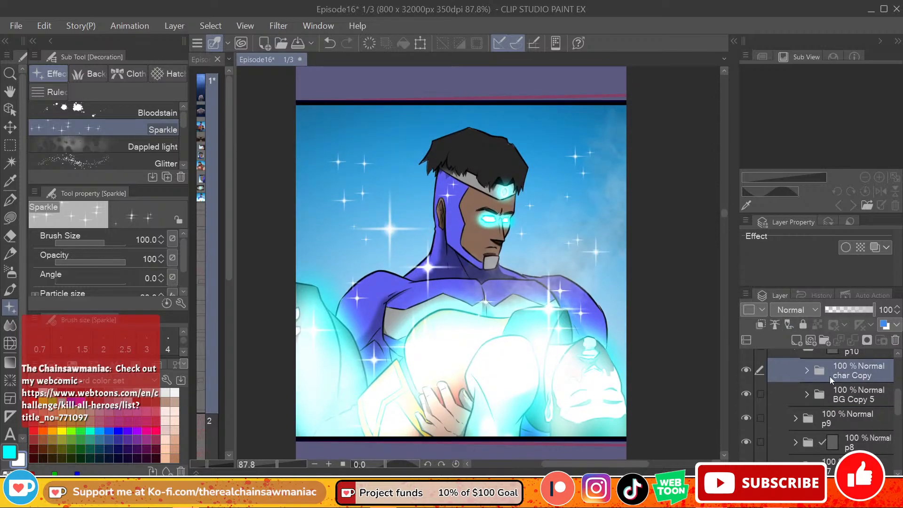
scroll(861, 397, up, 1)
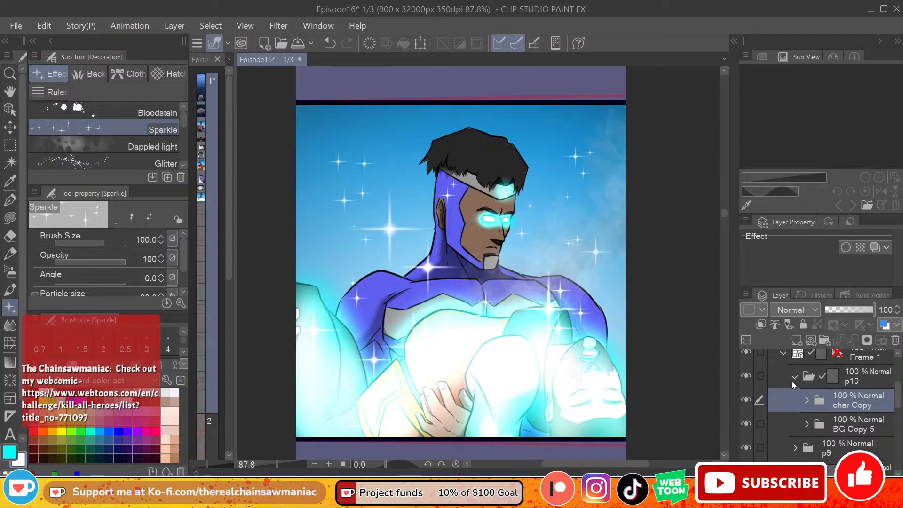
click(846, 385)
click(794, 379)
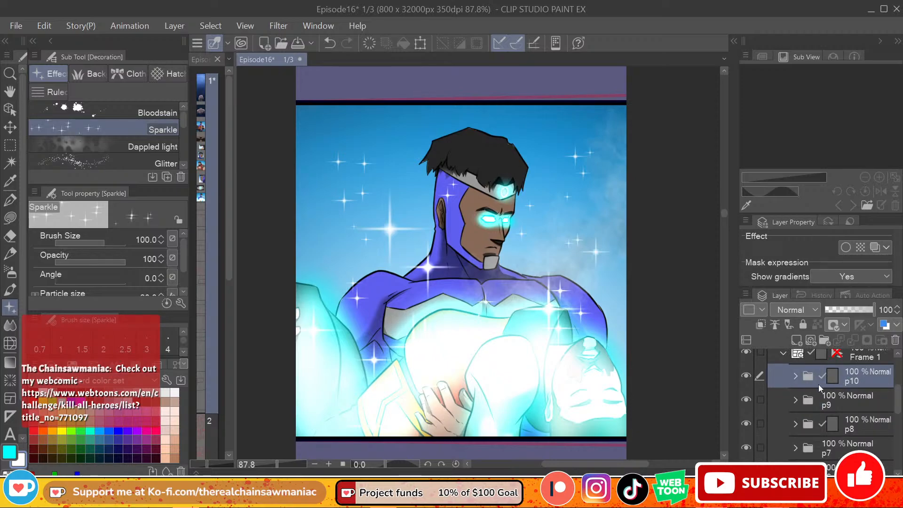
right_click(852, 379)
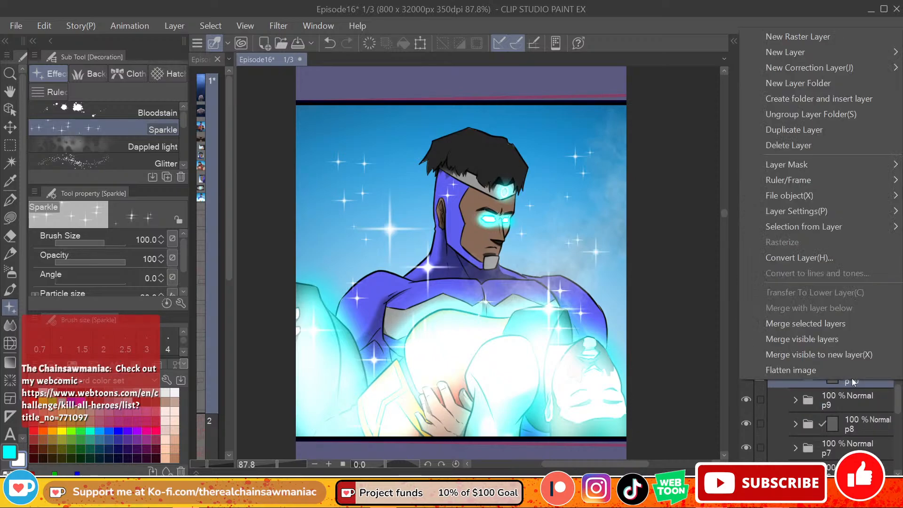
click(802, 131)
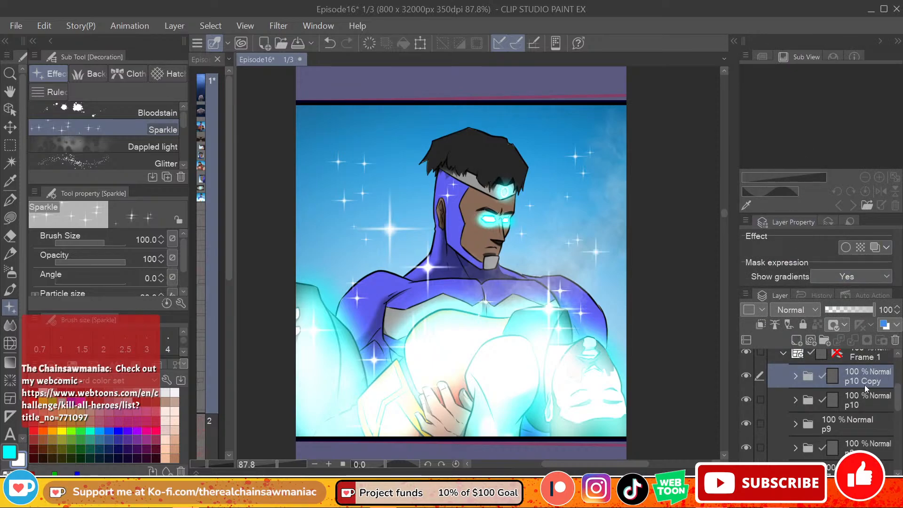
double_click(865, 383)
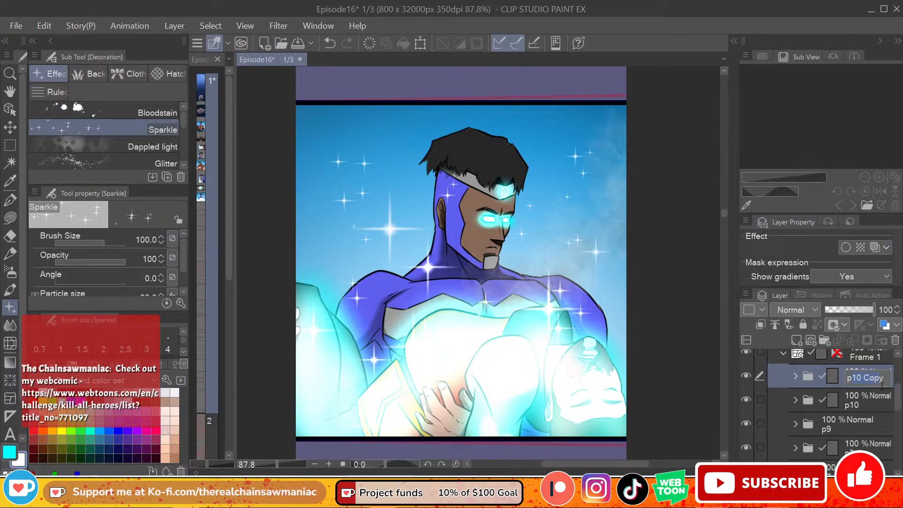
text(1)
key(Return)
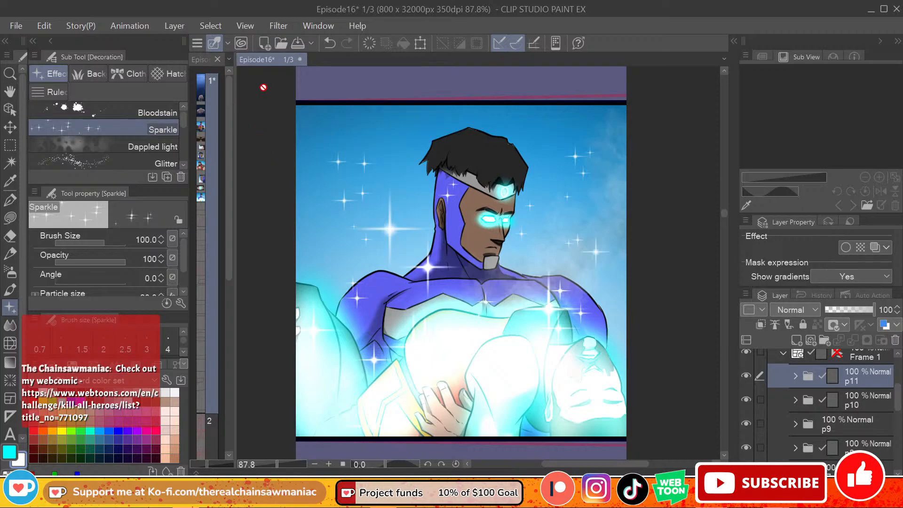
Step: Move the p11 artwork down into the next rough-sketched frame, leaving a little sky above the hero's hair
drag(571, 202, 573, 320)
drag(726, 220, 727, 224)
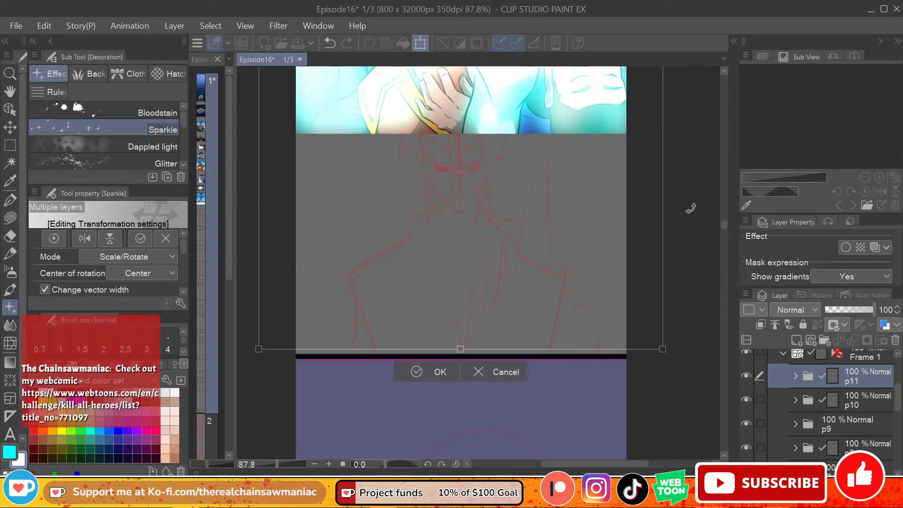
drag(558, 157, 554, 194)
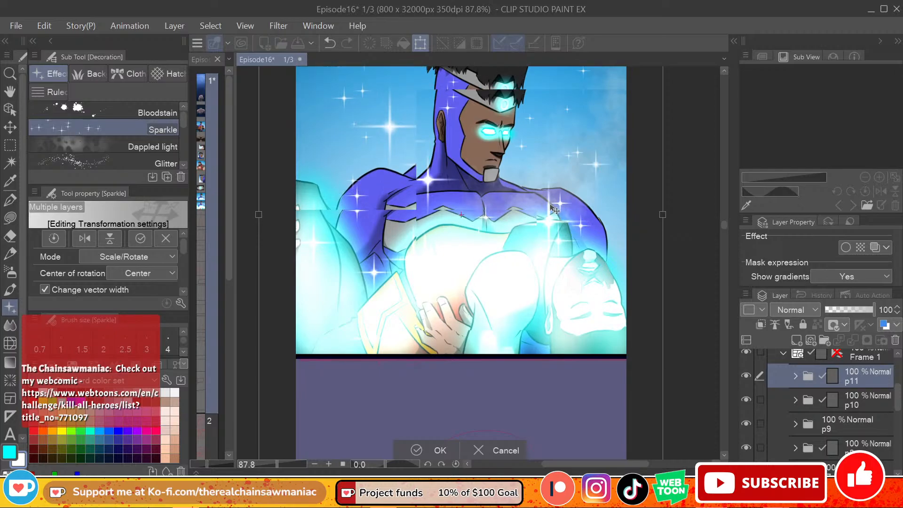
drag(540, 269, 543, 281)
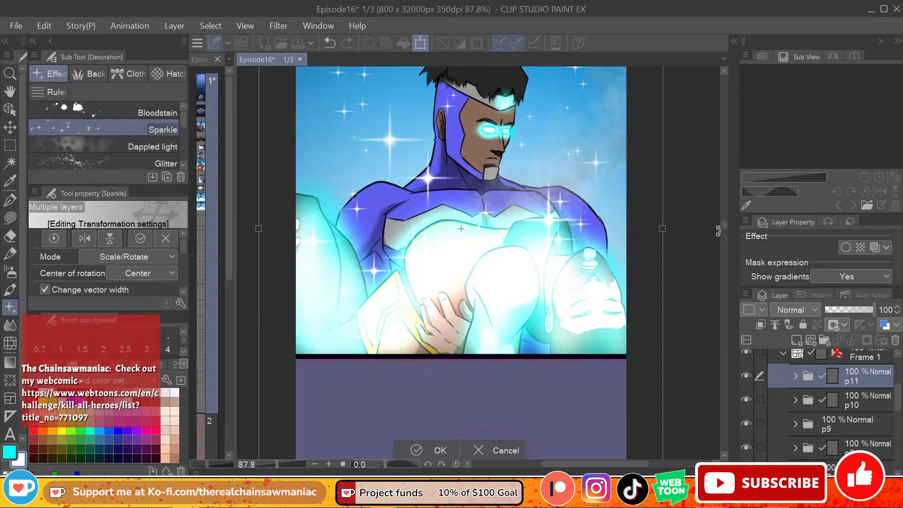
drag(724, 226, 723, 225)
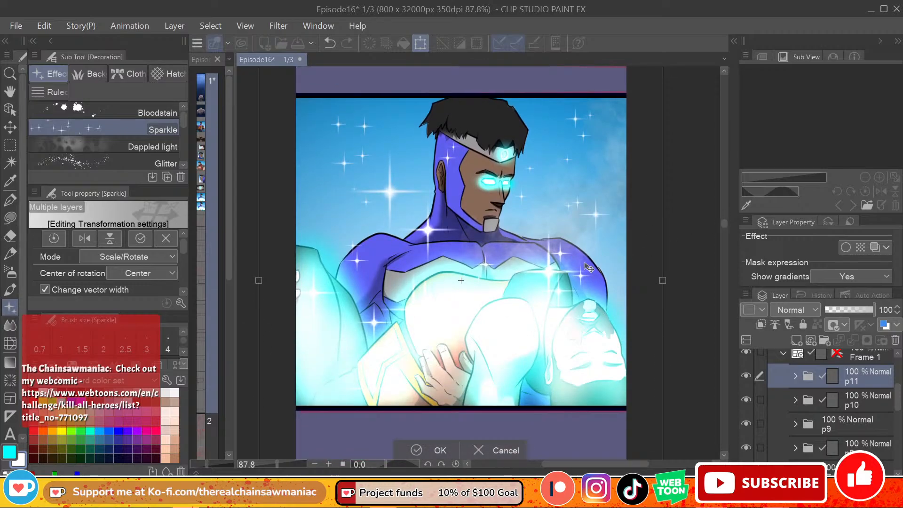
drag(588, 268, 595, 282)
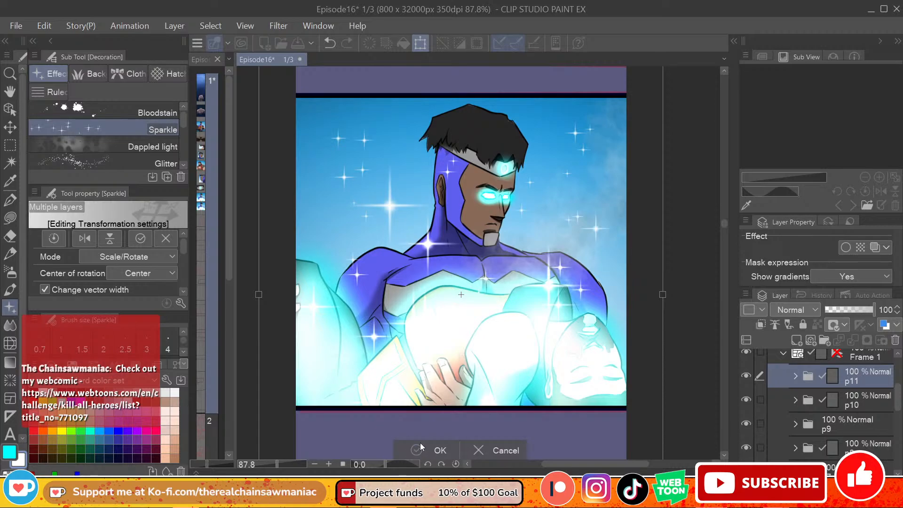
click(435, 450)
Step: On p11's glow Copy layer, lasso and delete the glow and sparkles behind the hero's back and over the carried legs
click(795, 377)
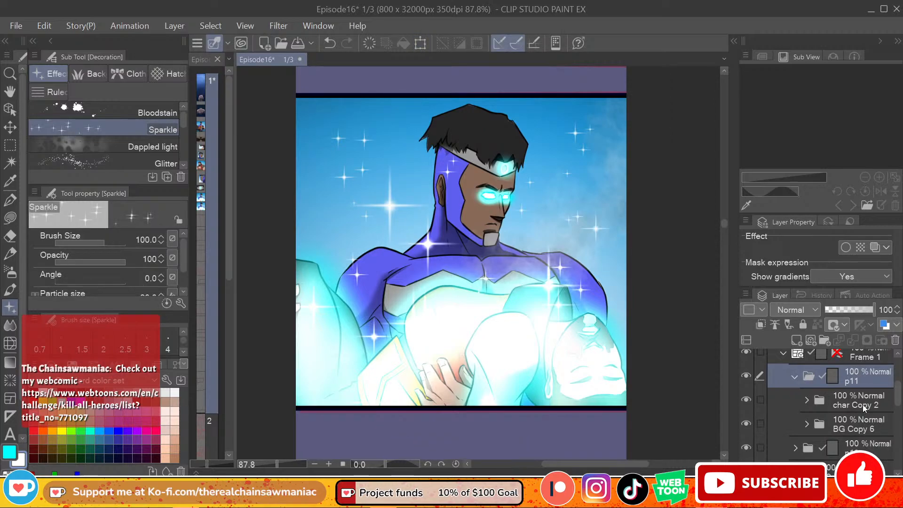
click(846, 400)
click(807, 401)
click(869, 423)
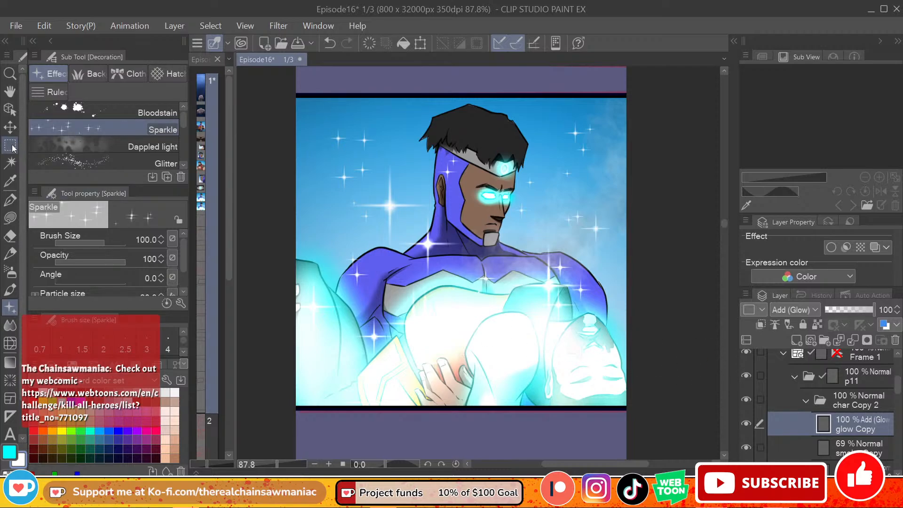
key(m)
click(74, 125)
drag(363, 100, 304, 392)
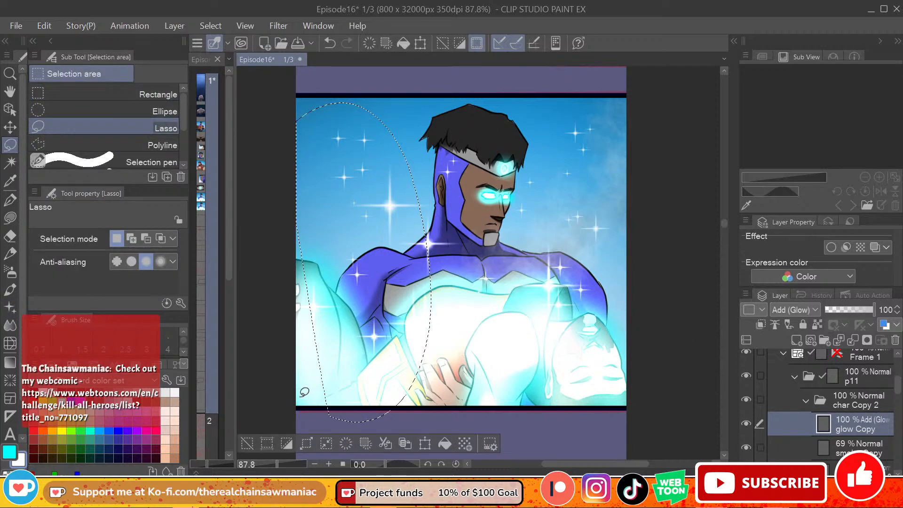
key(Delete)
Step: Clear the remaining body glow and sparkles from the glow Copy layer, keeping the glow on the hero's eyes and forehead
mouse_move(311, 226)
mouse_down()
mouse_move(409, 391)
mouse_move(294, 423)
mouse_up()
key(ctrl+d)
mouse_move(394, 273)
mouse_down()
mouse_move(433, 143)
mouse_move(471, 158)
mouse_move(472, 224)
mouse_move(492, 225)
mouse_move(527, 196)
mouse_move(532, 162)
mouse_move(602, 87)
mouse_move(684, 288)
mouse_move(525, 456)
mouse_move(333, 371)
mouse_up()
key(Delete)
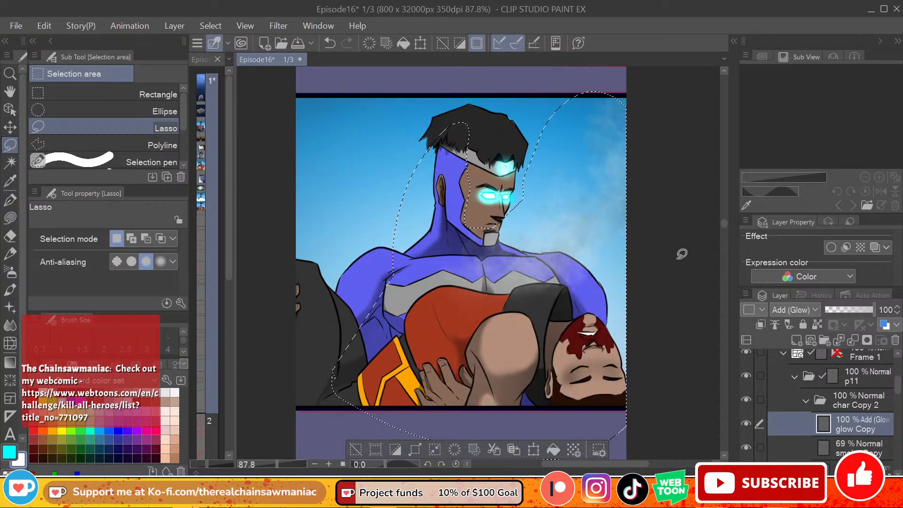
key(ctrl+d)
Step: Delete the smoke Copy layer from p11's char Copy 2 folder
scroll(897, 395, down, 2)
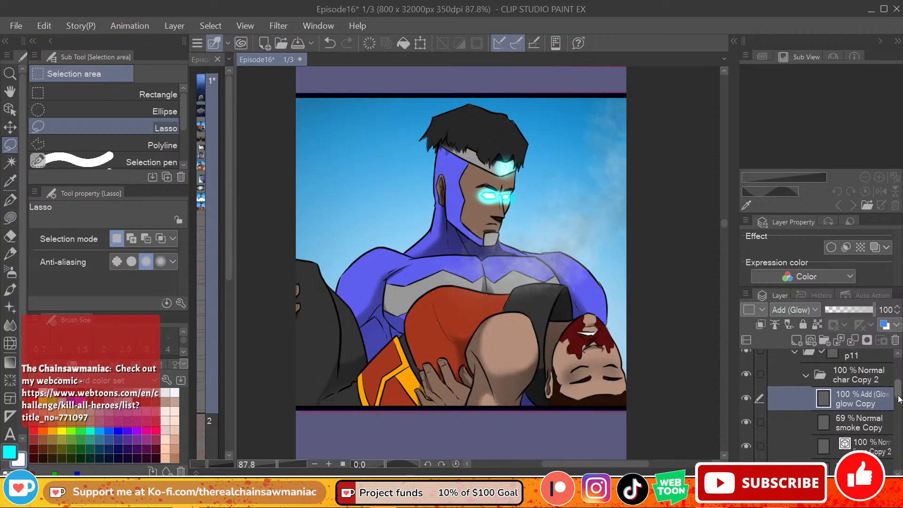
click(859, 418)
click(896, 340)
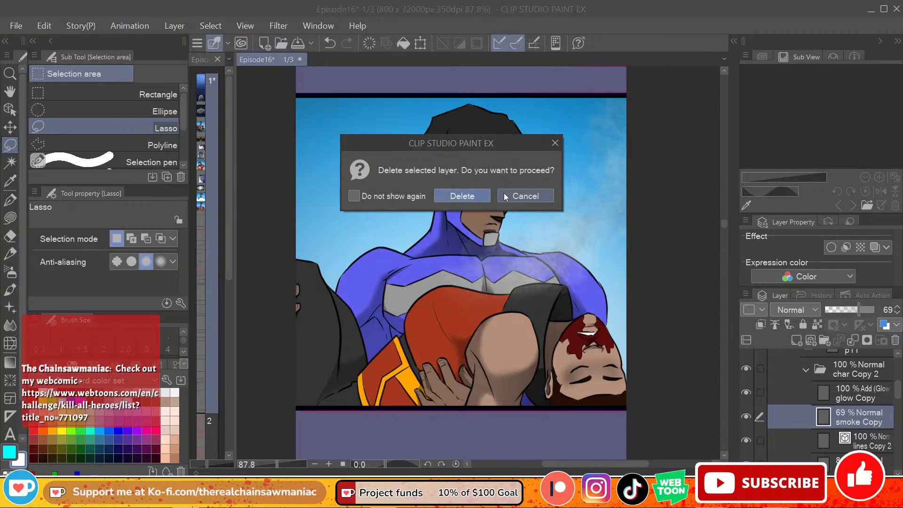
click(462, 195)
Step: Make p11's fill Copy 2 layer active for editing the carried man's colours
mouse_move(725, 224)
mouse_down()
mouse_move(724, 212)
mouse_move(723, 224)
mouse_up()
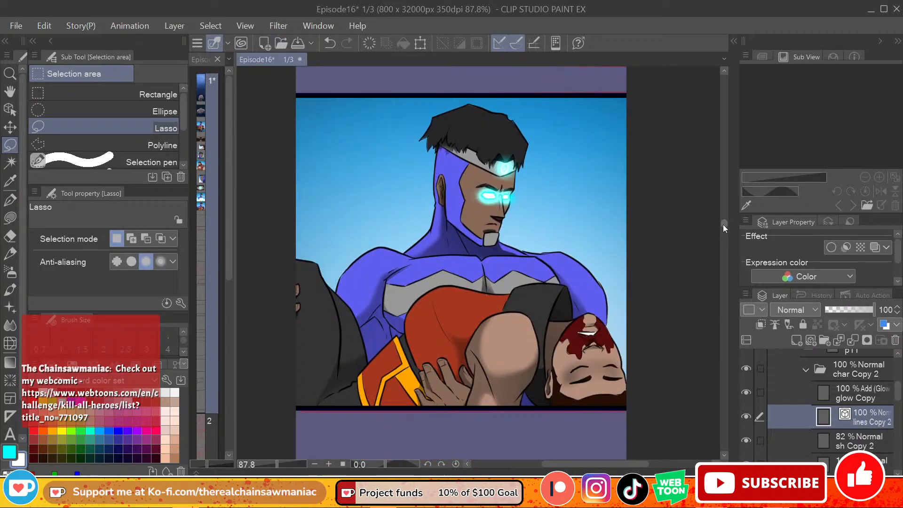
scroll(897, 399, down, 2)
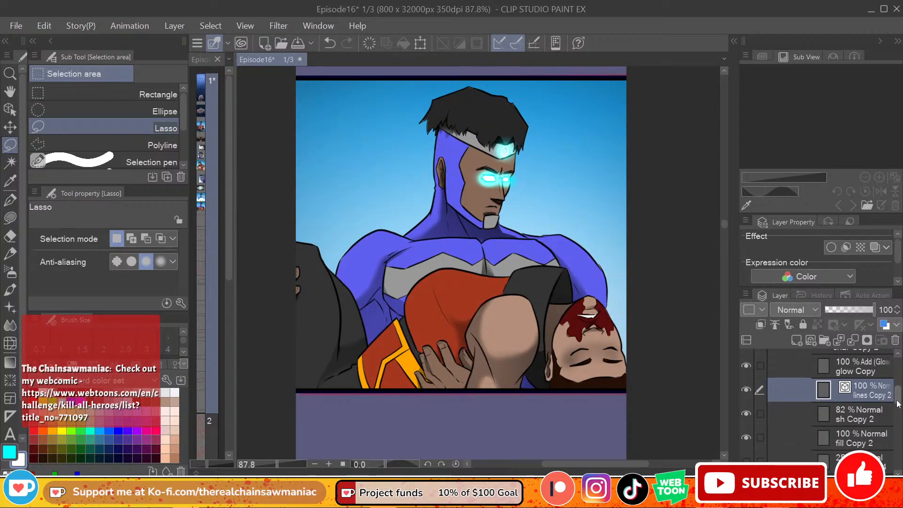
click(856, 435)
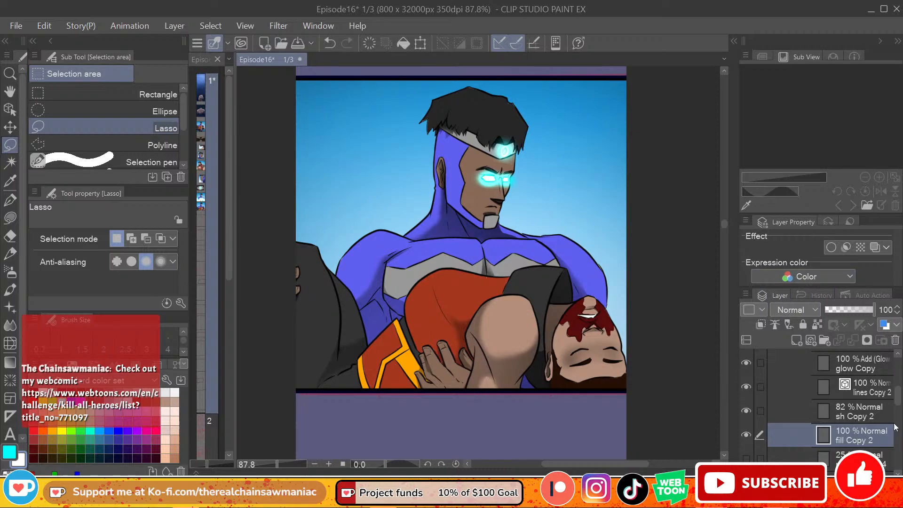
drag(898, 402, 898, 402)
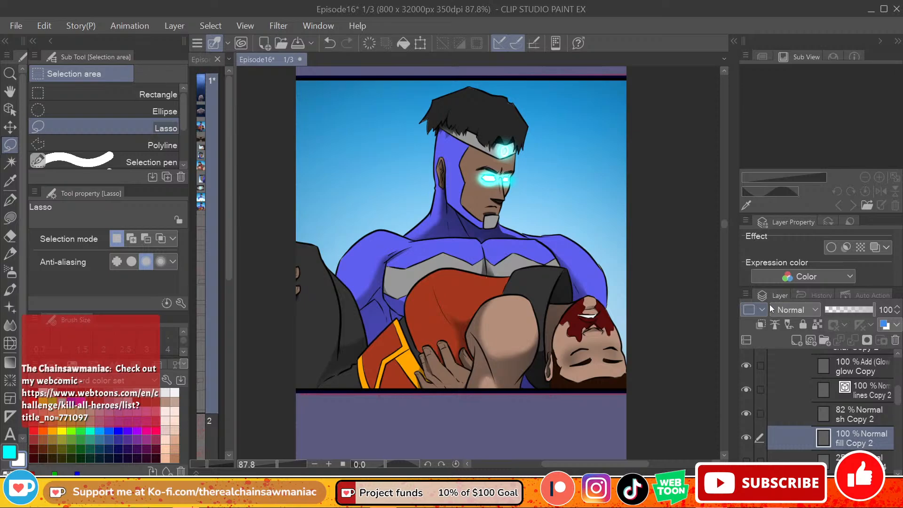
drag(899, 397, 898, 403)
click(880, 403)
click(878, 421)
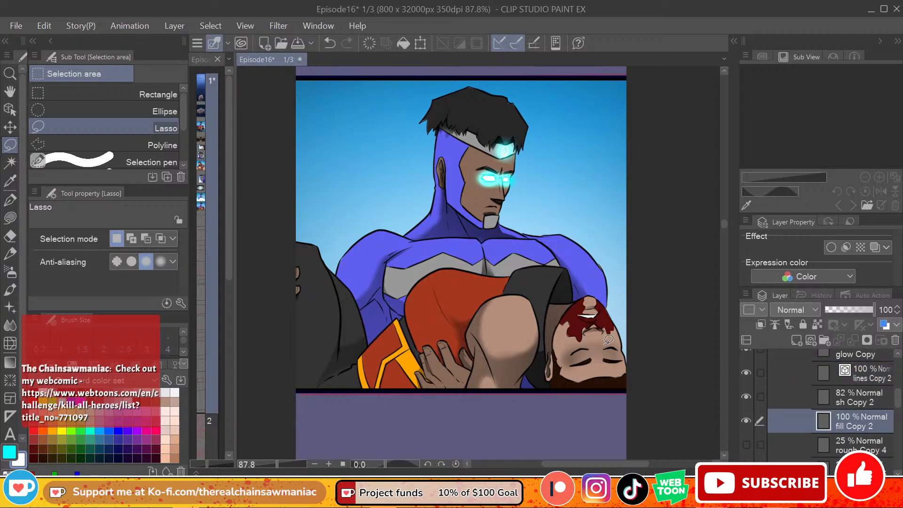
mouse_move(609, 339)
mouse_down()
mouse_move(633, 360)
mouse_move(616, 316)
mouse_up()
key(ctrl+t)
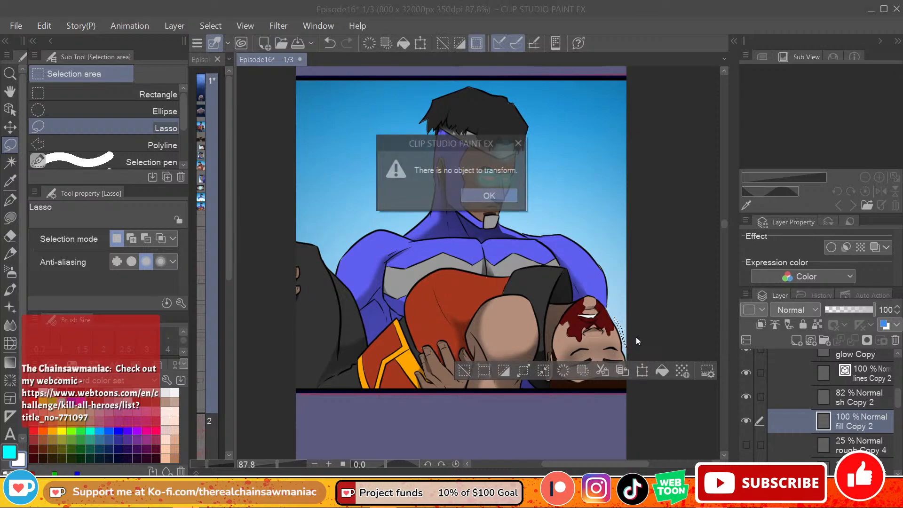
click(519, 144)
key(ctrl+d)
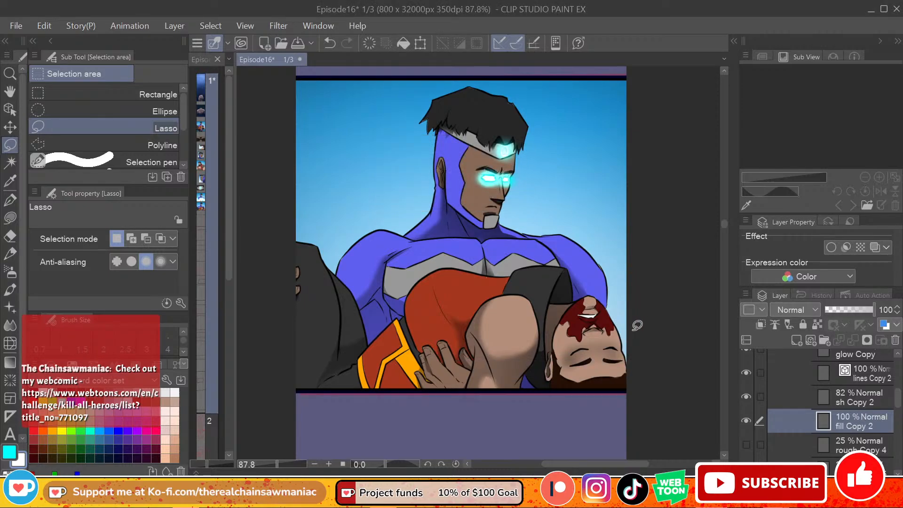
Step: Lasso around the carried man's legs, torso and head, leaving out the hero's fingers beside the legs
mouse_move(630, 367)
mouse_down()
mouse_move(612, 311)
mouse_move(596, 294)
mouse_move(578, 295)
mouse_move(565, 265)
mouse_move(431, 265)
mouse_move(369, 326)
mouse_move(319, 242)
mouse_move(260, 239)
mouse_move(255, 406)
mouse_move(276, 286)
mouse_move(295, 263)
mouse_move(305, 286)
mouse_move(273, 370)
mouse_move(312, 432)
mouse_move(492, 451)
mouse_move(632, 432)
mouse_move(672, 391)
mouse_up()
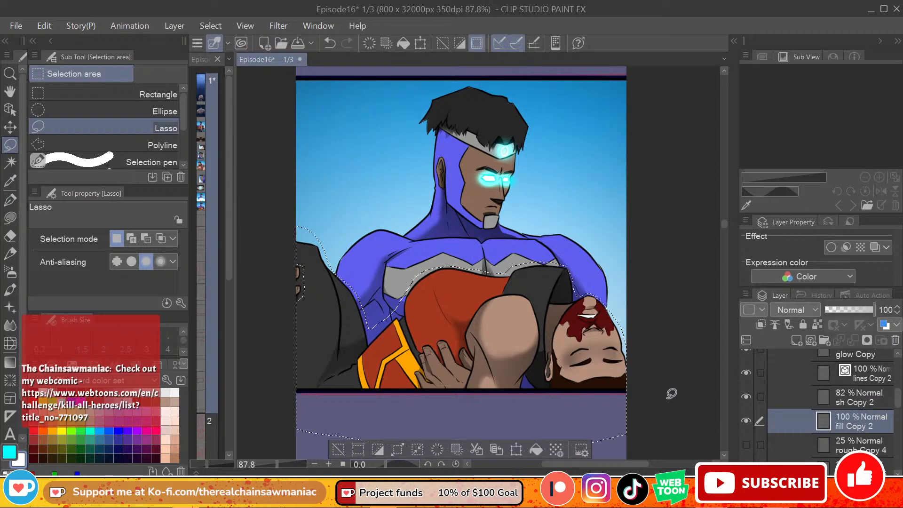
Step: Try clearing the carried man's fill and shading inside the lasso on fill Copy 2 and sh Copy 2, and undo both deletions
key(Delete)
key(ctrl+d)
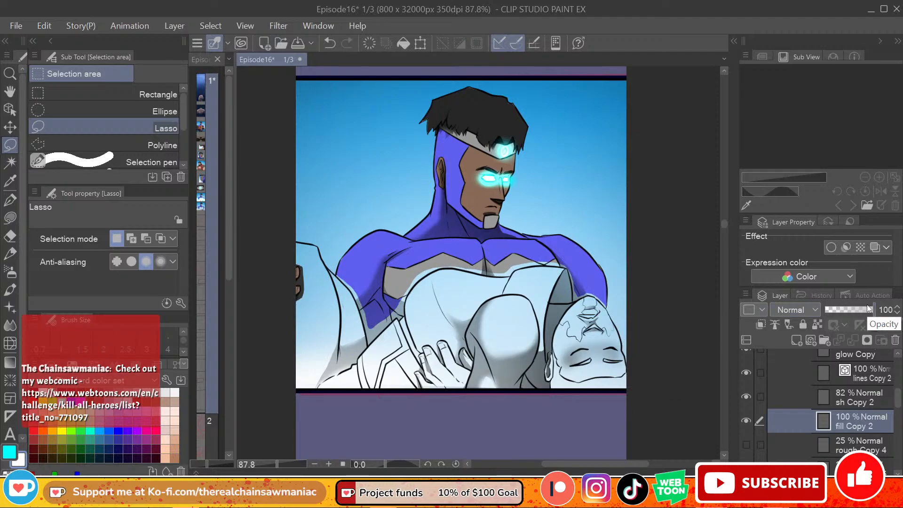
key(ctrl+z)
click(859, 404)
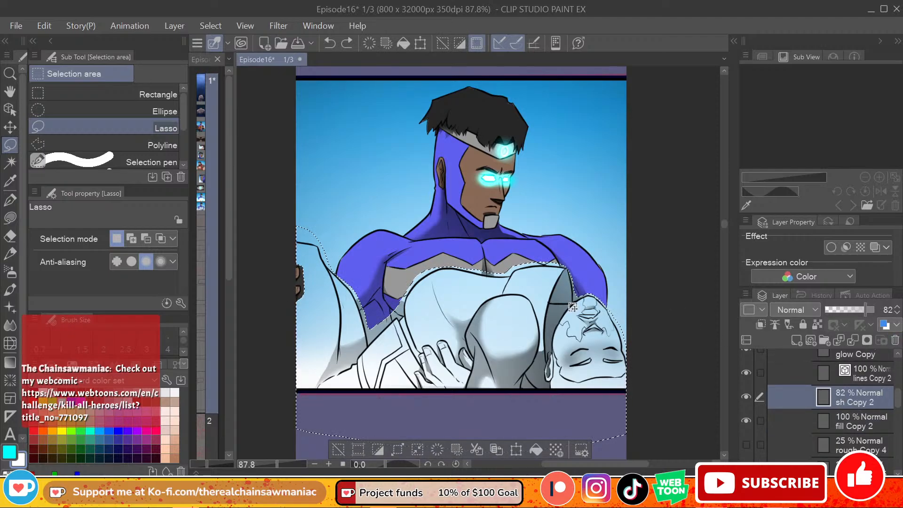
key(Delete)
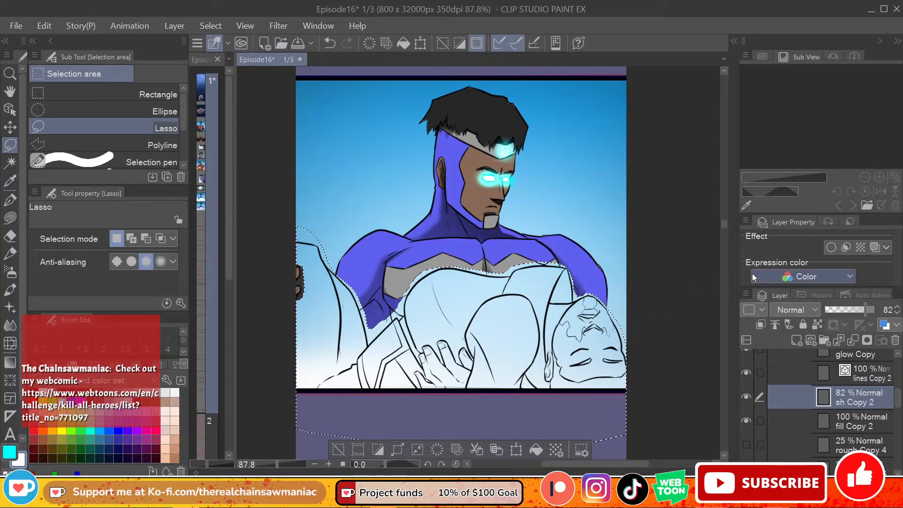
click(340, 449)
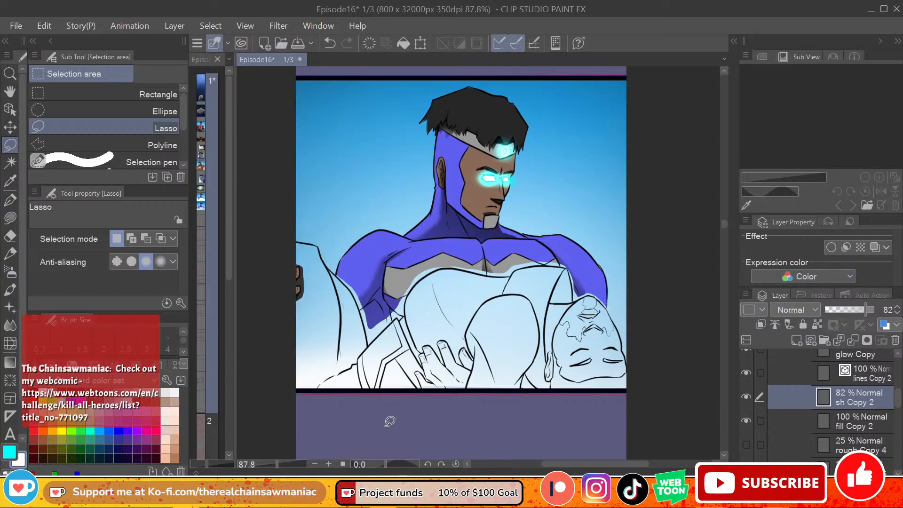
key(ctrl+z)
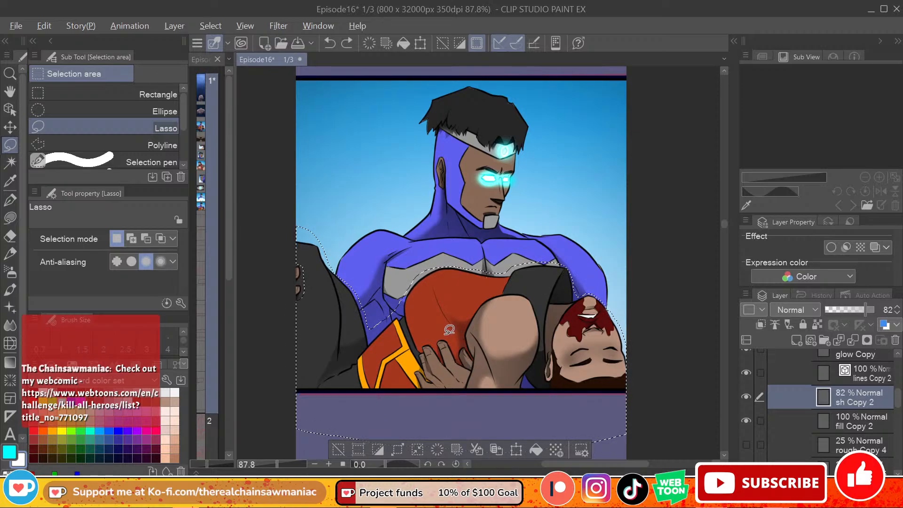
Step: Exclude the hero's hand from the lasso, clear the carried man on fill Copy 2 and sh Copy 2, deselect, and return to fill Copy 2
mouse_move(445, 333)
mouse_down()
mouse_move(451, 408)
mouse_move(477, 362)
mouse_move(458, 325)
mouse_move(449, 329)
mouse_up()
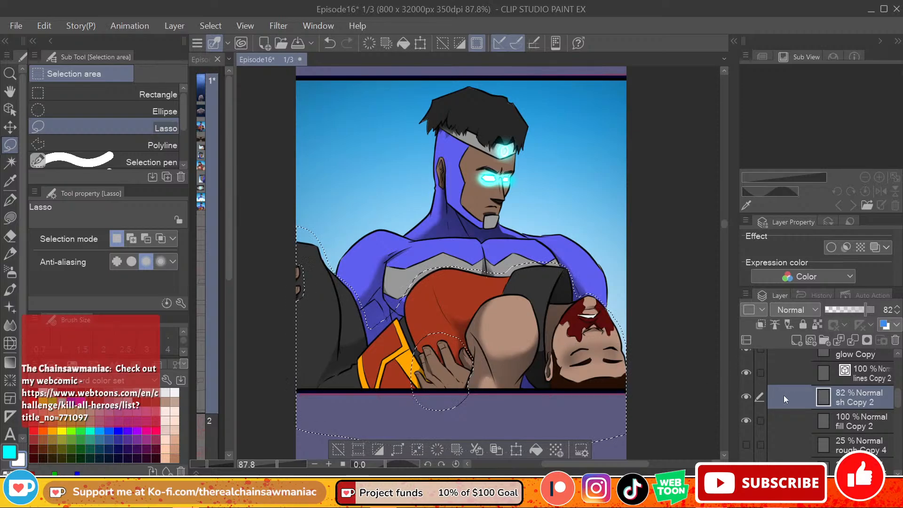
click(865, 427)
key(Delete)
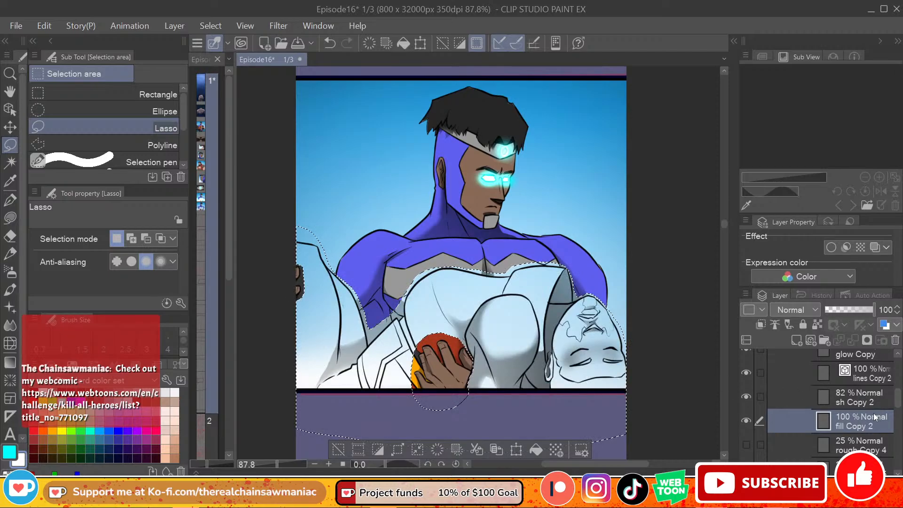
click(865, 404)
key(Delete)
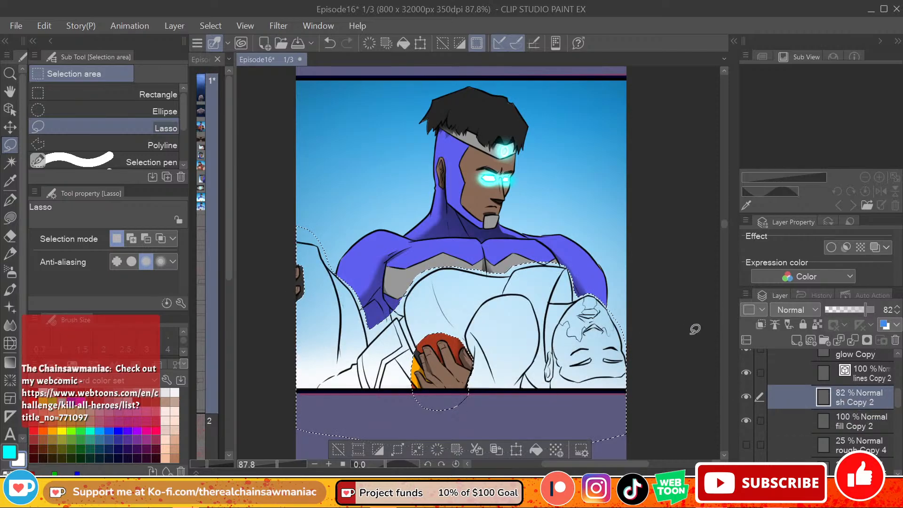
key(ctrl+d)
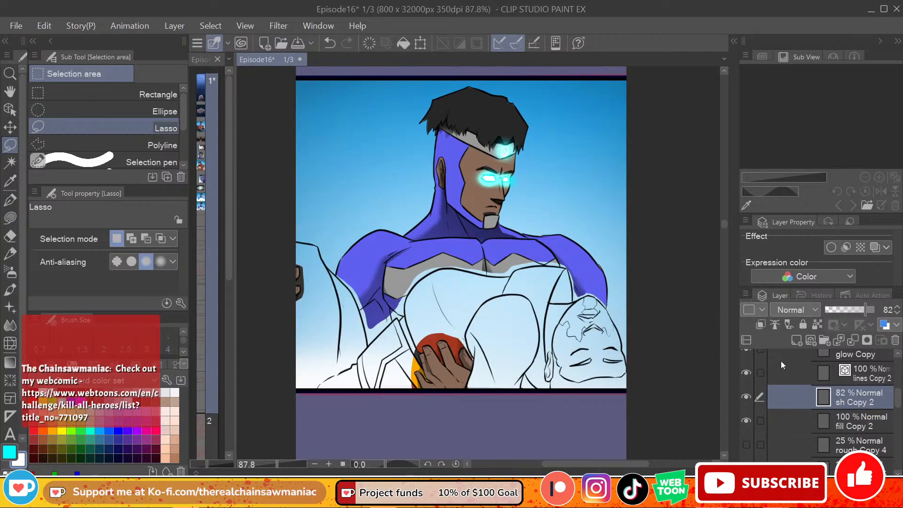
click(843, 416)
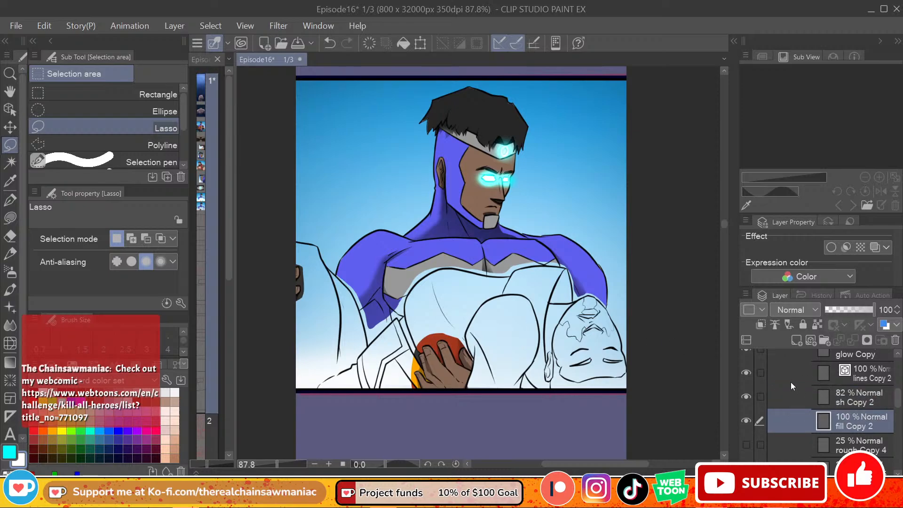
click(10, 236)
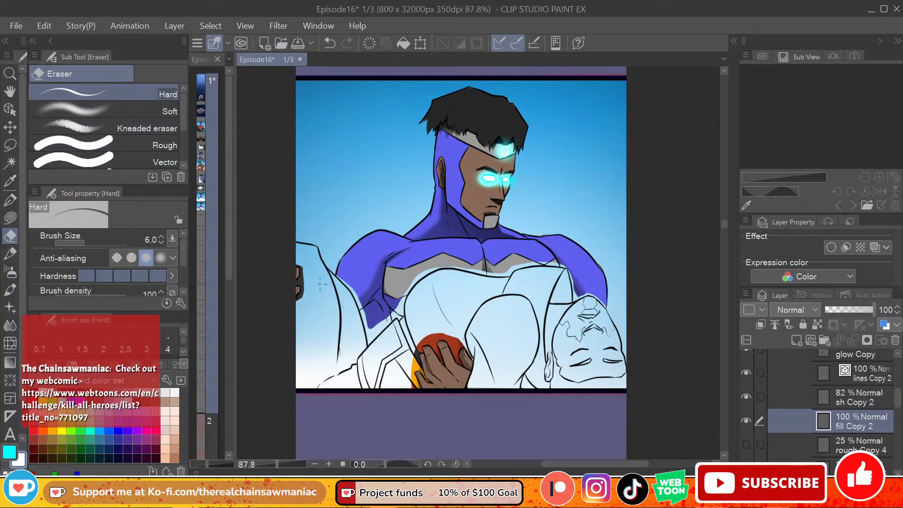
key(ctrl+z)
click(11, 217)
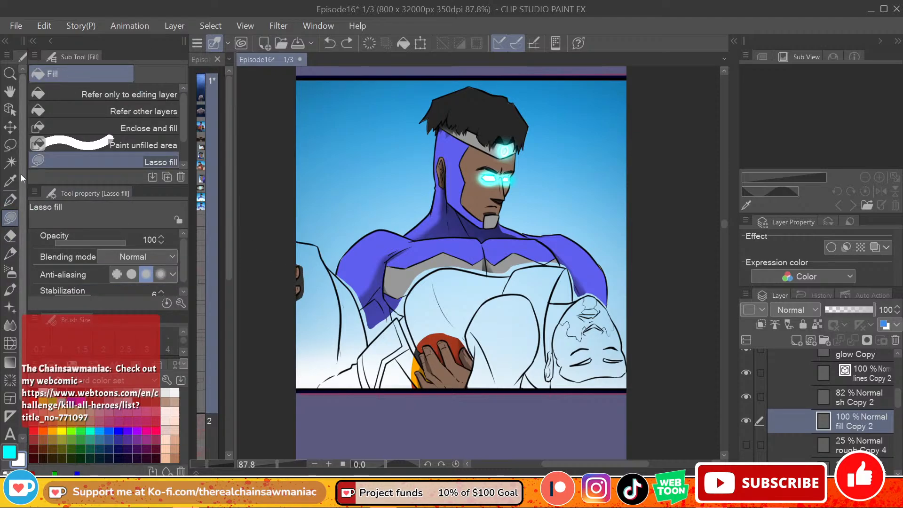
click(11, 145)
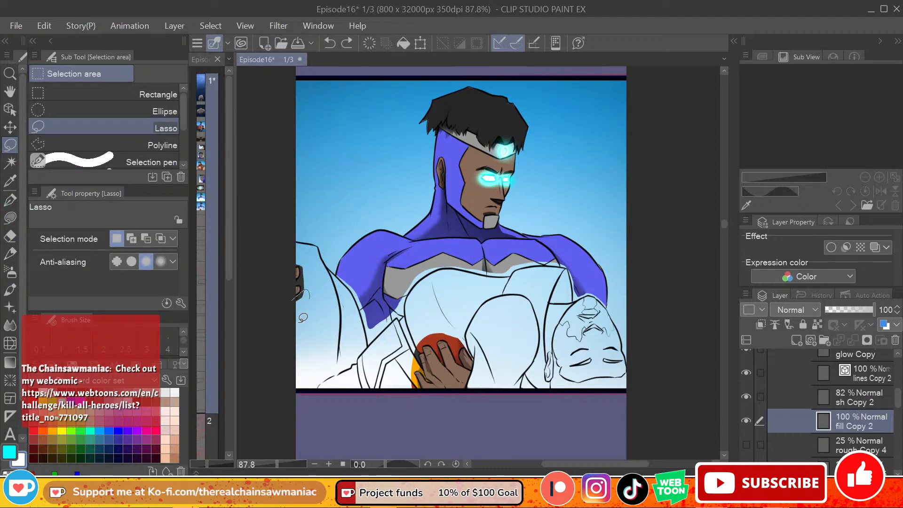
mouse_move(303, 318)
mouse_down()
mouse_move(293, 305)
mouse_move(299, 301)
mouse_up()
key(ctrl+d)
key(ctrl+d)
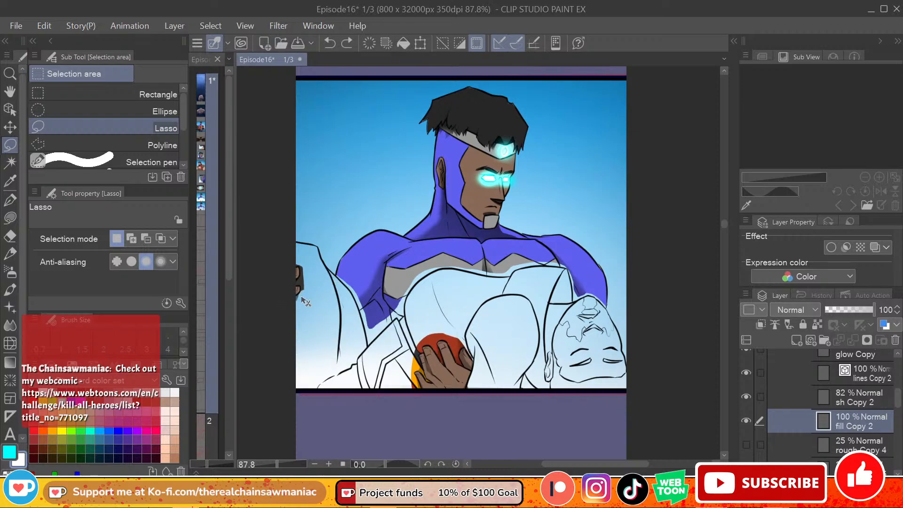
key(ctrl+d)
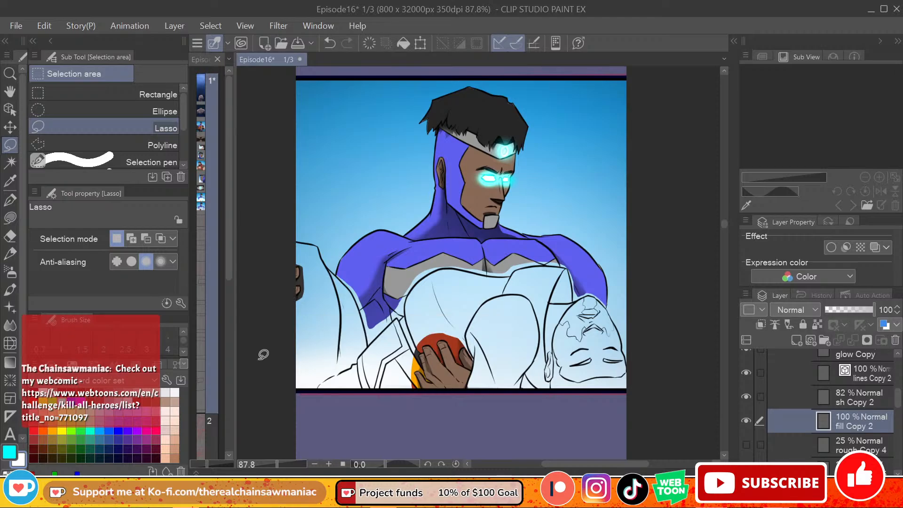
Step: Lasso and clear the leftover dark trouser colour below, between and above the hero's fingers at the panel's edge on fill Copy 2
scroll(267, 350, up, 2)
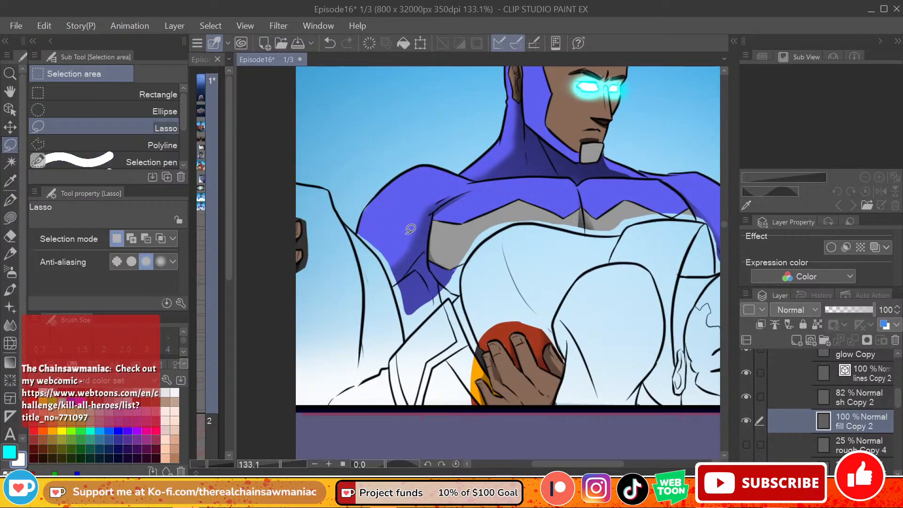
scroll(322, 246, up, 2)
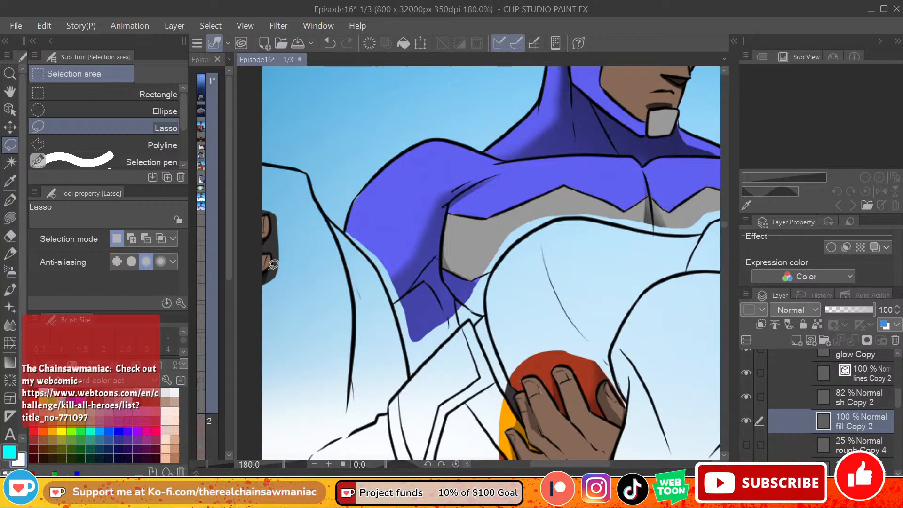
mouse_move(264, 272)
mouse_down()
mouse_move(282, 278)
mouse_move(263, 296)
mouse_up()
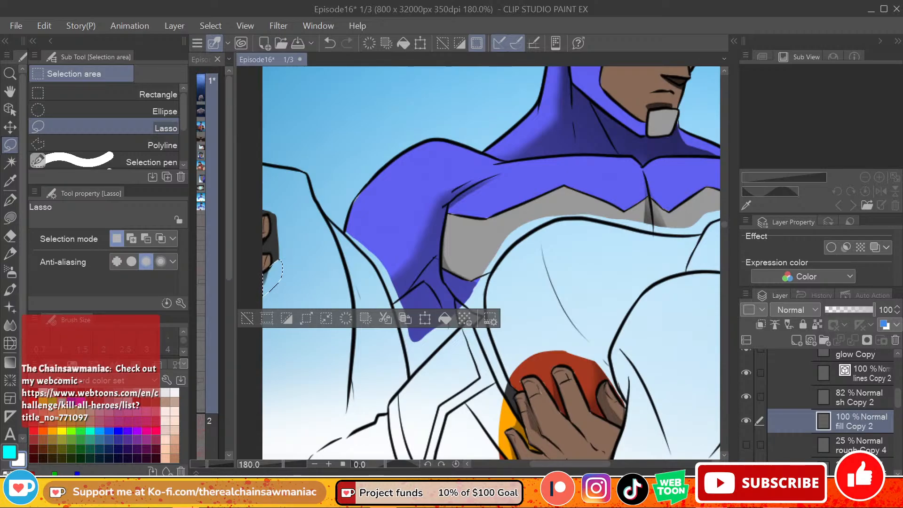
click(282, 292)
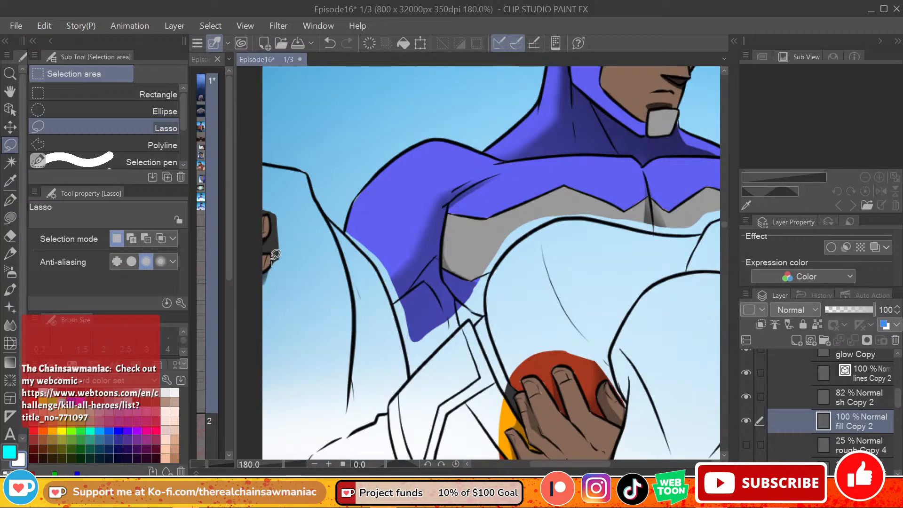
mouse_move(272, 261)
mouse_down()
mouse_move(262, 236)
mouse_move(272, 223)
mouse_move(294, 273)
mouse_up()
click(316, 254)
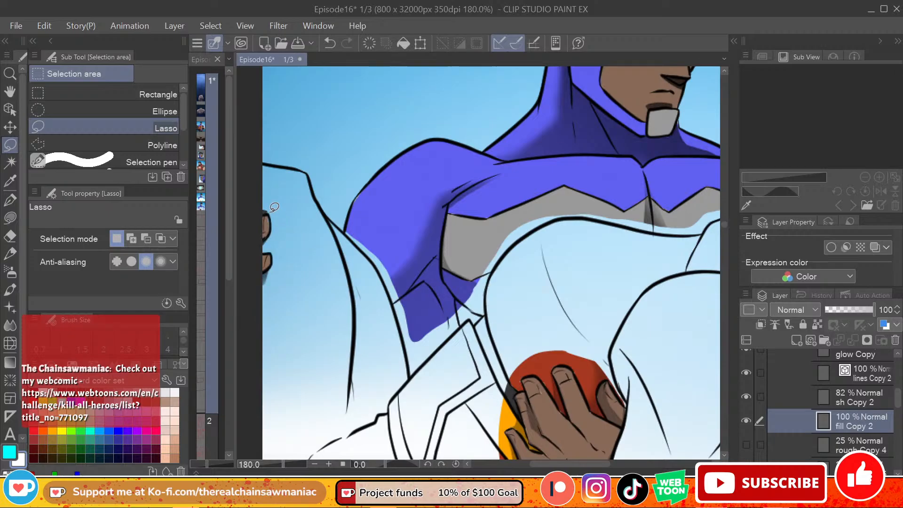
key(ctrl+z)
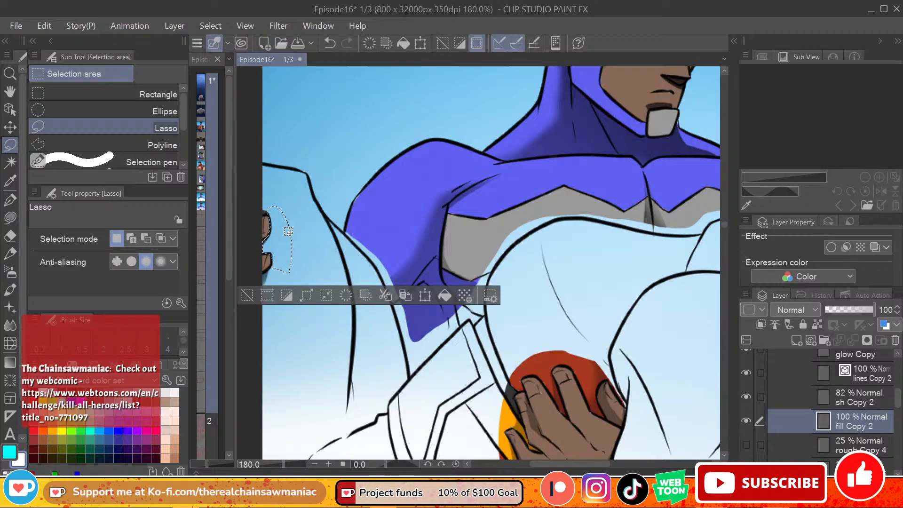
click(314, 218)
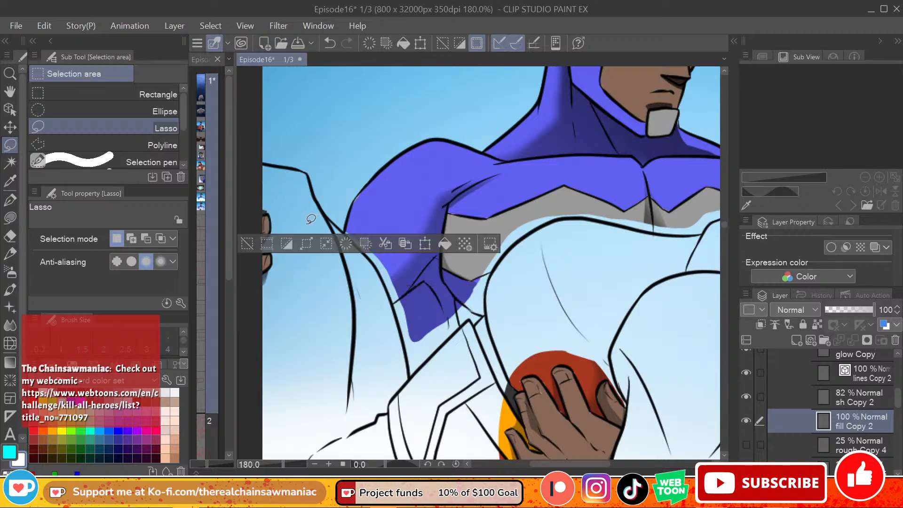
click(247, 243)
drag(255, 215, 286, 202)
click(284, 200)
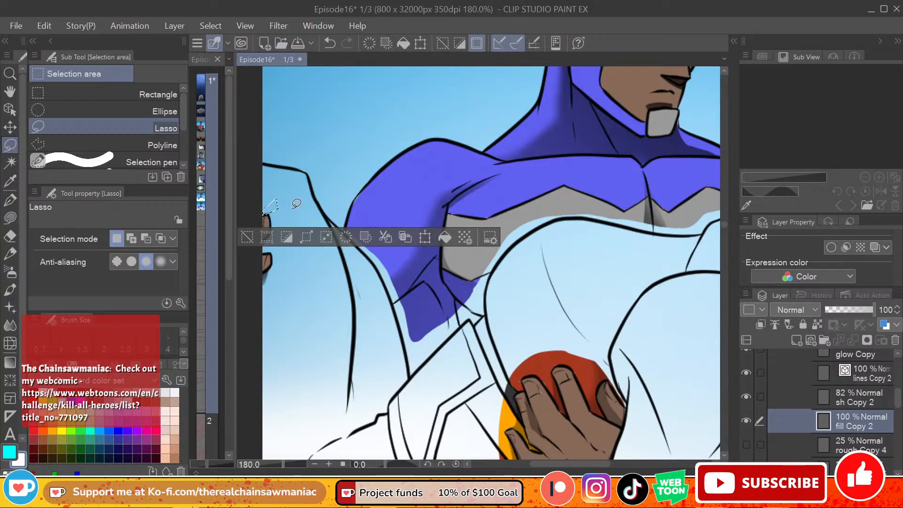
click(296, 203)
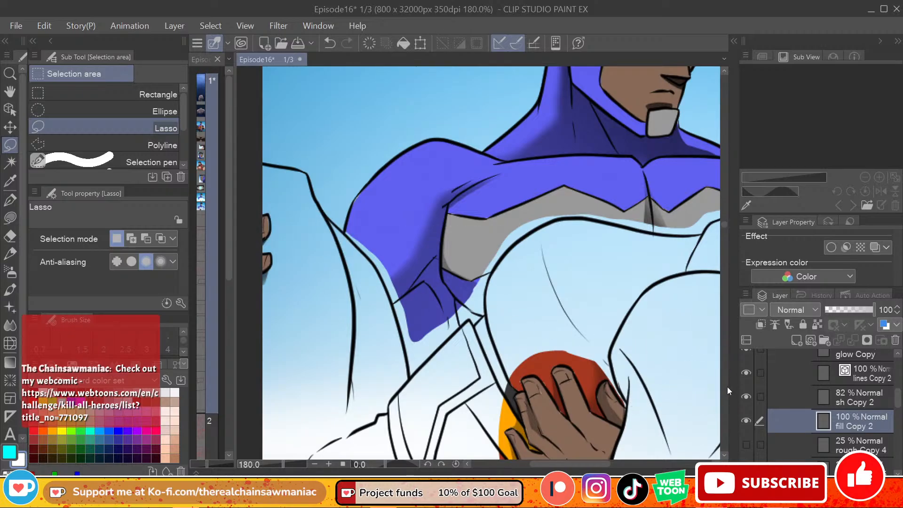
Step: Try clearing the leftover red shirt colour around the fingers of the hero's lower hand with one lasso, and undo the deletion
drag(724, 225, 724, 227)
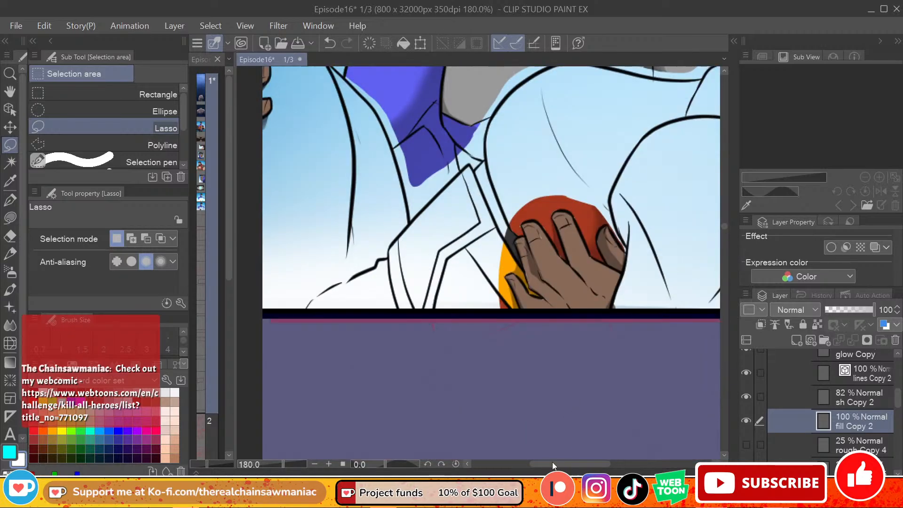
drag(557, 463, 580, 464)
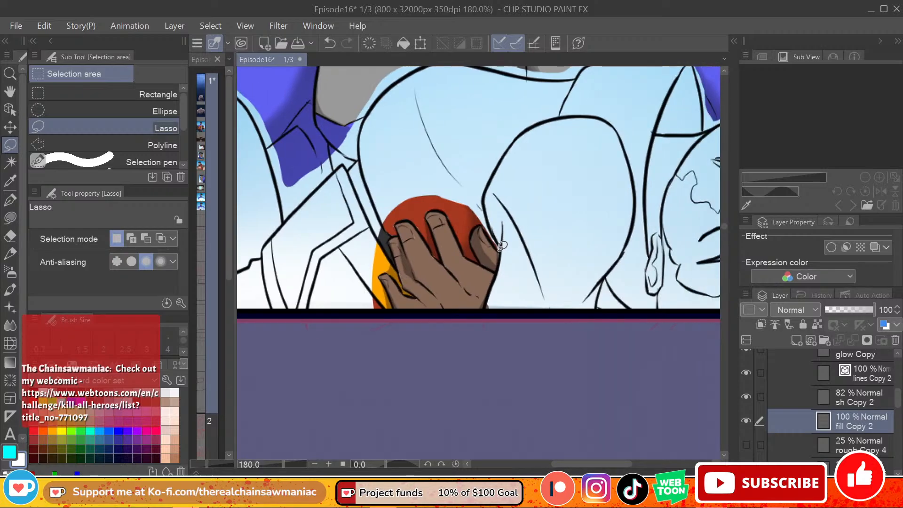
mouse_move(502, 246)
mouse_down()
mouse_move(484, 216)
mouse_move(494, 194)
mouse_move(472, 238)
mouse_move(479, 257)
mouse_move(442, 203)
mouse_move(488, 189)
mouse_up()
click(527, 222)
key(Delete)
key(ctrl+d)
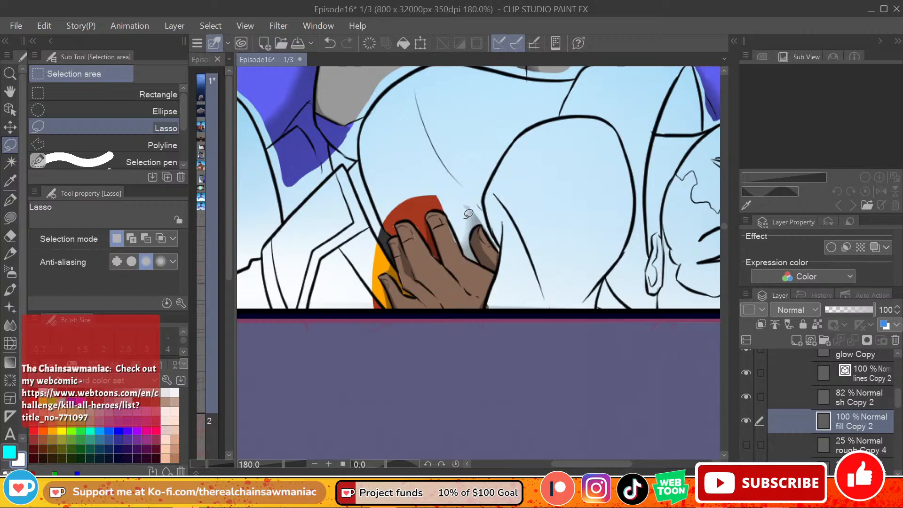
key(ctrl+z)
key(ctrl+z)
key(ctrl+z)
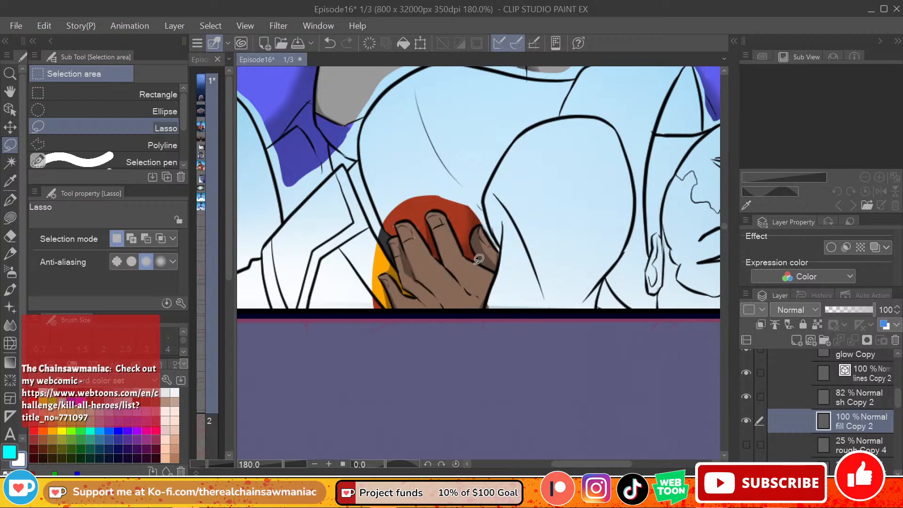
Step: Lasso and clear the small leftover patch deep between the outer fingers of the hero's lower hand, and deselect
drag(467, 248, 471, 243)
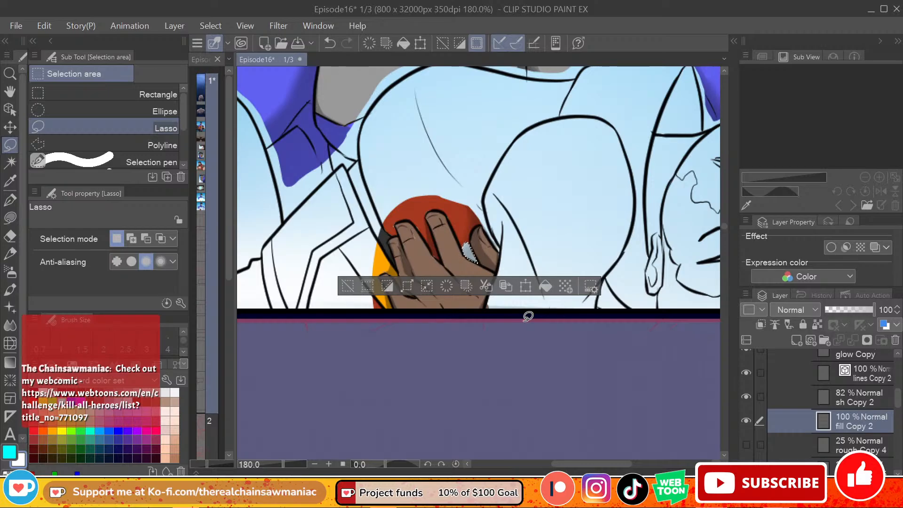
drag(468, 225, 470, 228)
click(434, 317)
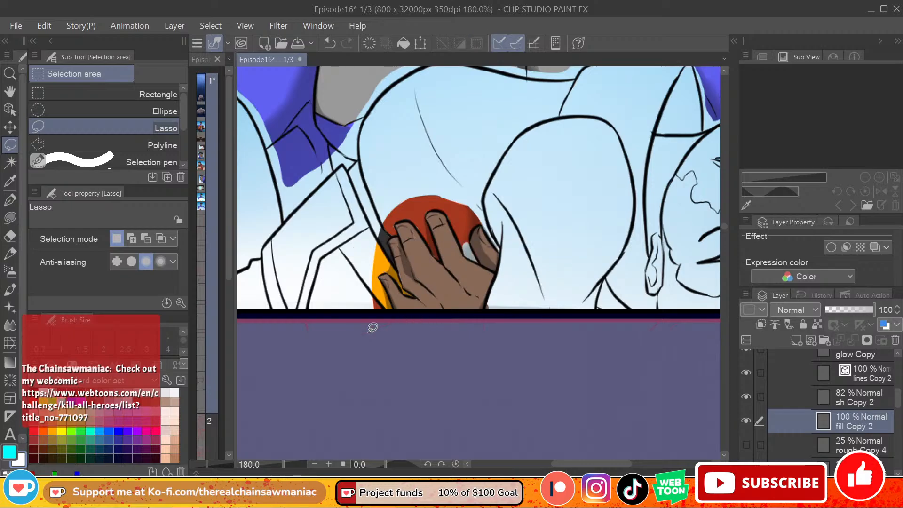
Step: Erase the red shirt colour along the fingertips and between the fingers of the hero's lower hand with the Hard eraser
click(10, 236)
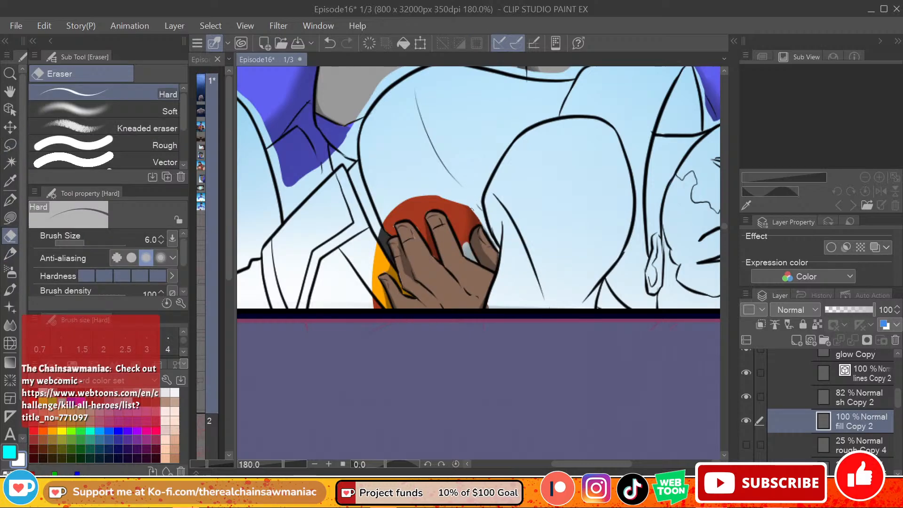
mouse_move(474, 217)
mouse_down()
mouse_move(480, 223)
mouse_move(472, 228)
mouse_up()
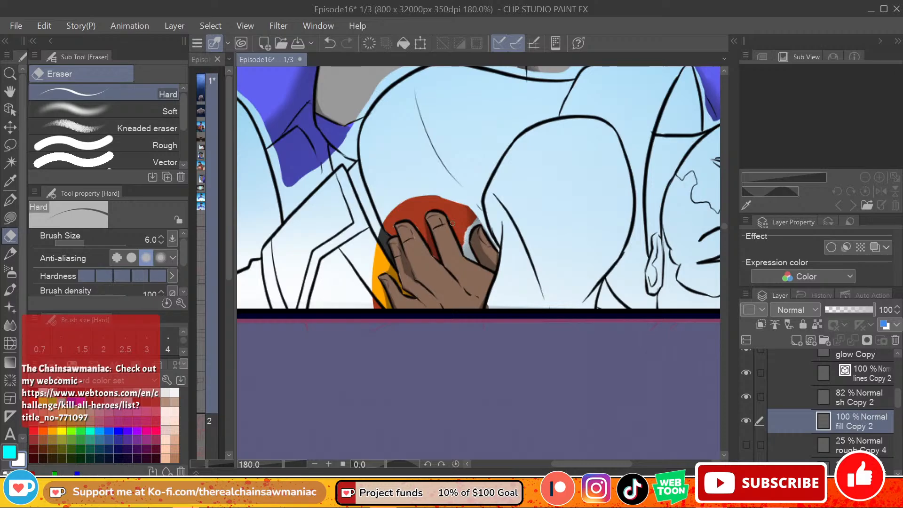
drag(453, 224, 466, 254)
drag(437, 206, 450, 209)
key(ctrl+z)
key(ctrl+y)
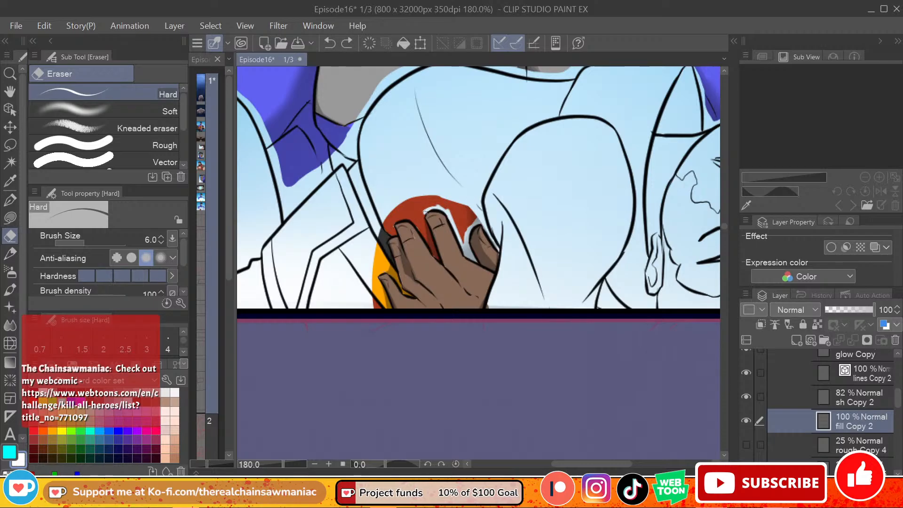
drag(425, 211, 424, 224)
shift+click(439, 258)
shift+click(430, 244)
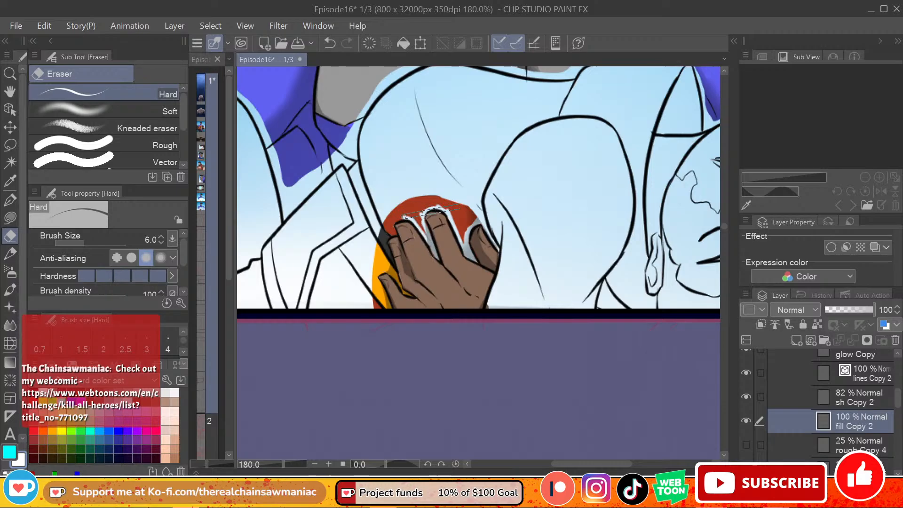
Step: Lasso and clear the remaining red shirt colour above the hero's fingertips on fill Copy 2, and deselect
click(9, 144)
mouse_move(480, 213)
mouse_down()
mouse_move(465, 247)
mouse_move(454, 224)
mouse_move(455, 170)
mouse_move(480, 207)
mouse_move(430, 211)
mouse_move(429, 236)
mouse_move(411, 214)
mouse_move(446, 193)
mouse_up()
key(Delete)
key(ctrl+d)
key(Delete)
key(ctrl+d)
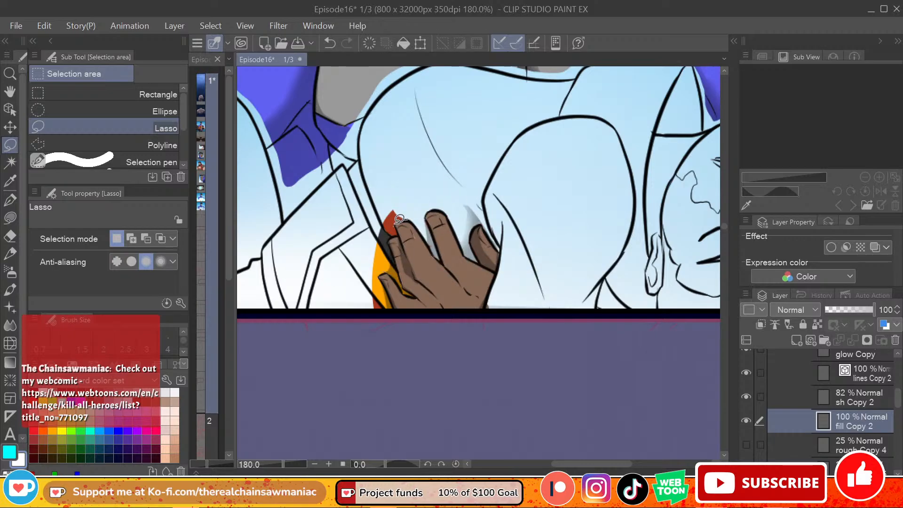
Step: Lasso and clear the leftover red, dark and yellow costume colour beside the hero's hand and between its thumb and fingers
mouse_move(398, 231)
mouse_down()
mouse_move(400, 277)
mouse_move(374, 256)
mouse_move(396, 224)
mouse_up()
key(Delete)
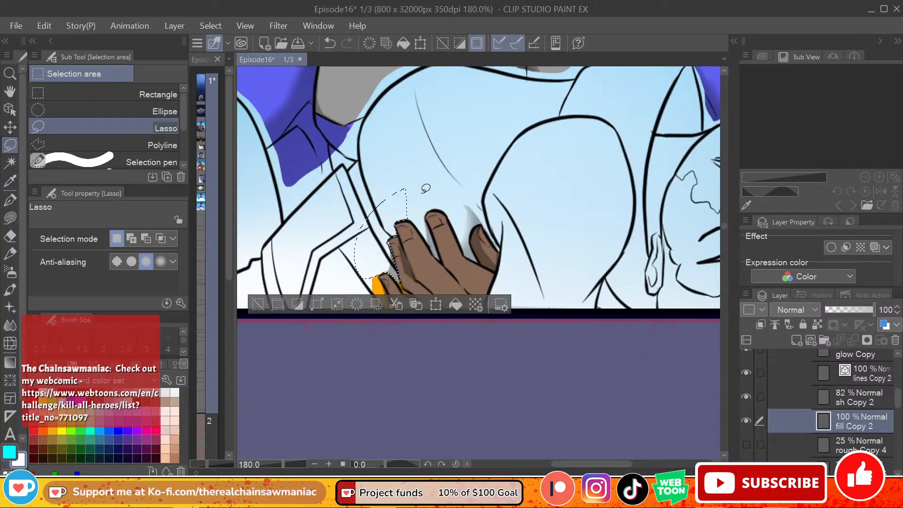
key(ctrl+d)
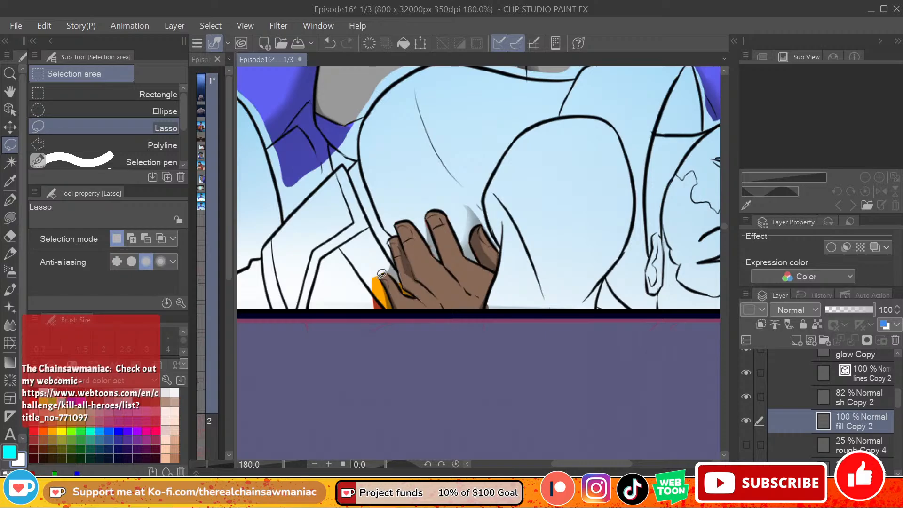
mouse_move(380, 270)
mouse_down()
mouse_move(395, 315)
mouse_move(374, 308)
mouse_up()
key(Delete)
key(ctrl+d)
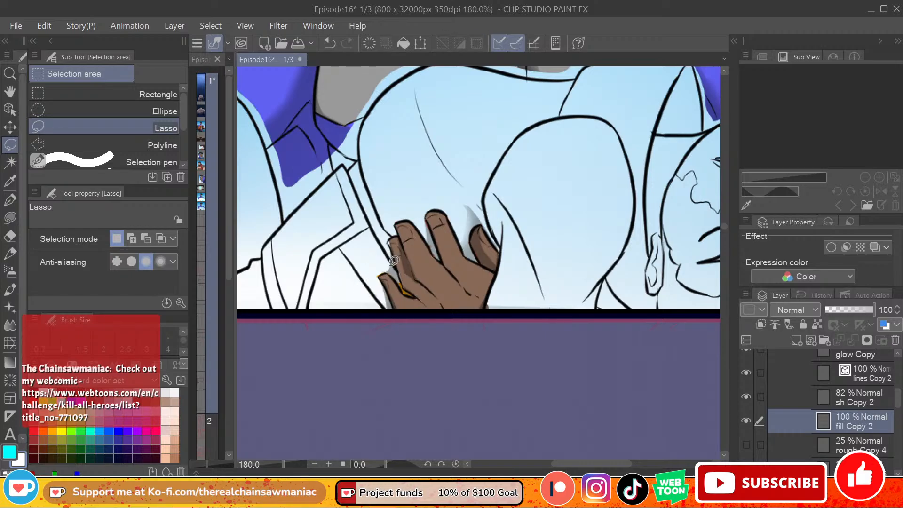
mouse_move(402, 276)
mouse_down()
mouse_move(416, 296)
mouse_move(400, 265)
mouse_up()
key(Delete)
key(ctrl+d)
Step: Clean up the leftover yellow patch beside the hero's thumb and erase stray colour between the fingers on fill Copy 2
right_click(446, 278)
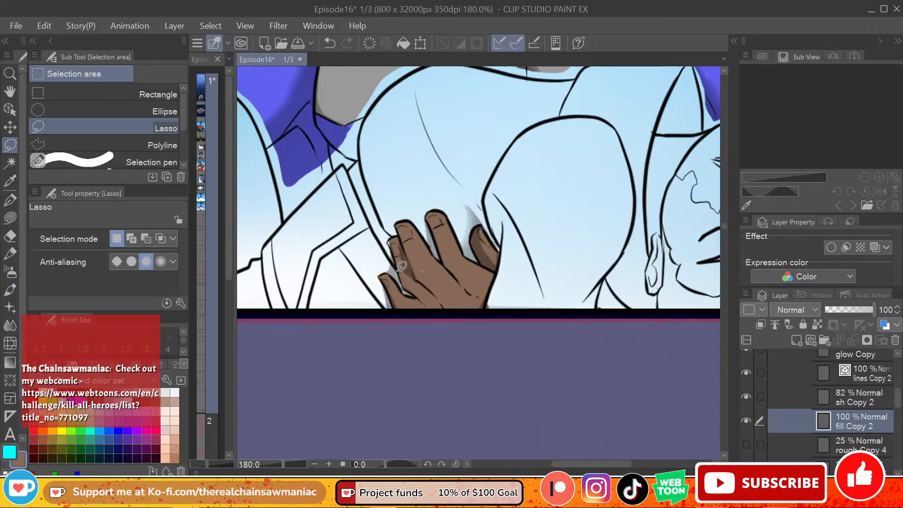
click(11, 218)
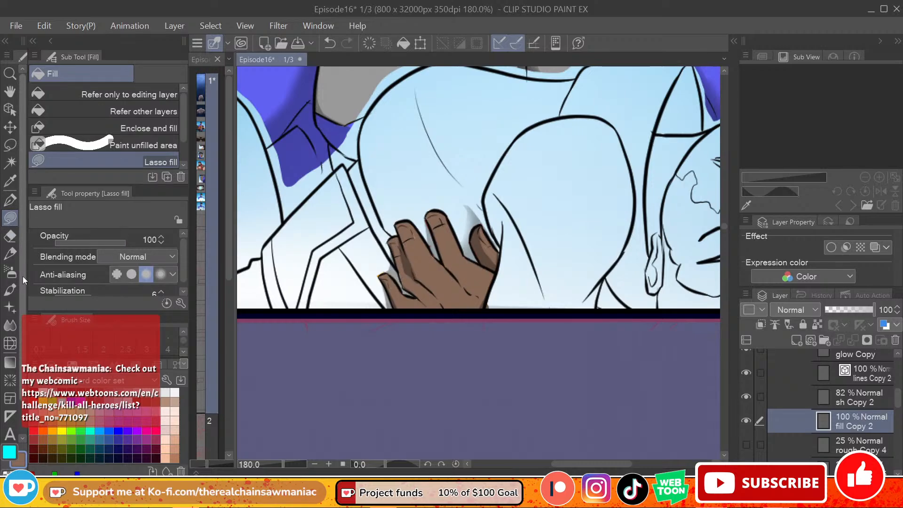
click(10, 236)
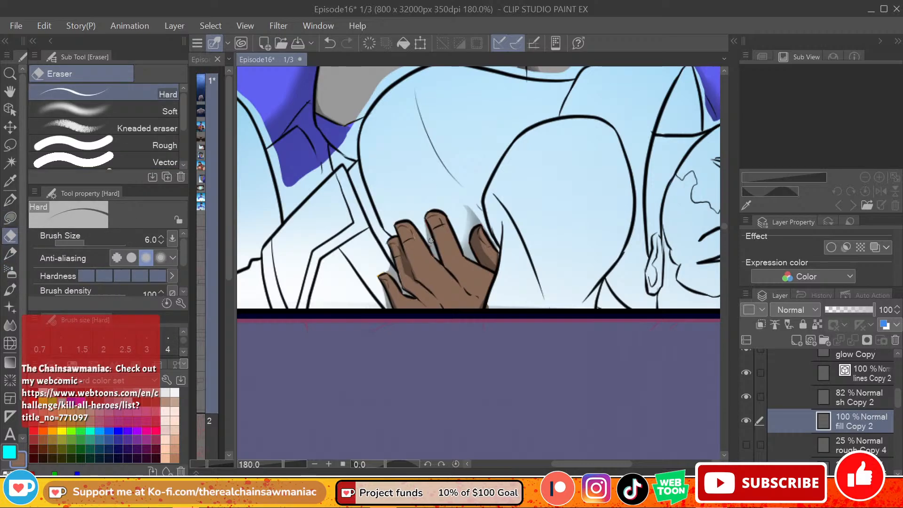
drag(432, 251, 441, 259)
Step: Erase the leftover grey shading around and between the fingers of the hero's lower hand on sh Copy 2 with the Hard eraser
click(854, 397)
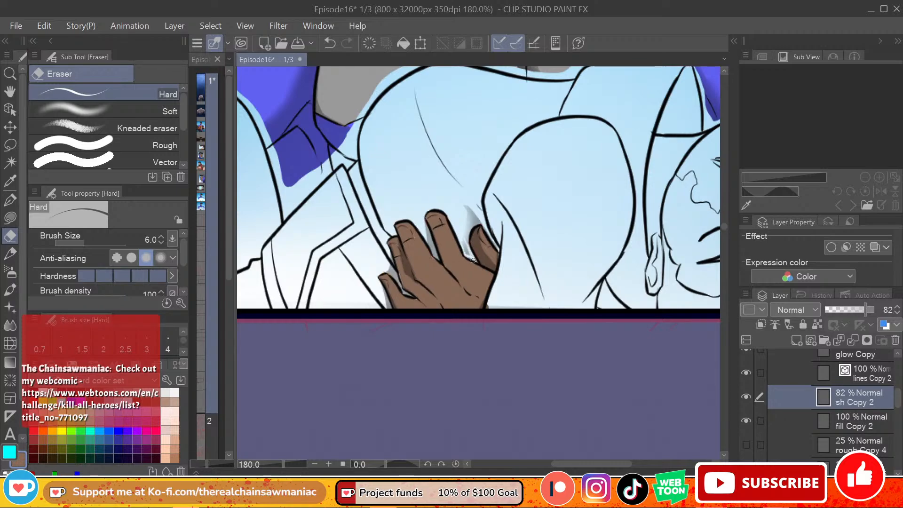
mouse_move(465, 241)
mouse_down()
mouse_move(469, 221)
mouse_move(485, 224)
mouse_up()
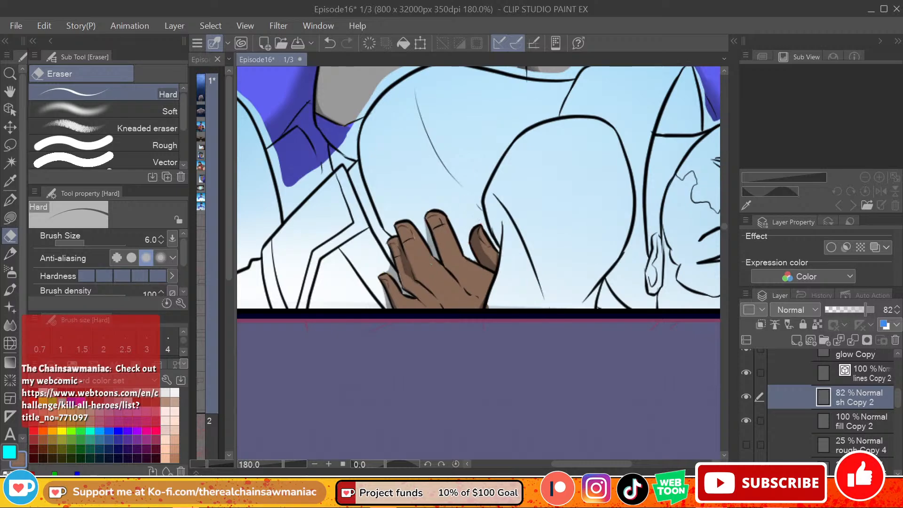
drag(425, 221, 436, 254)
drag(394, 270, 403, 291)
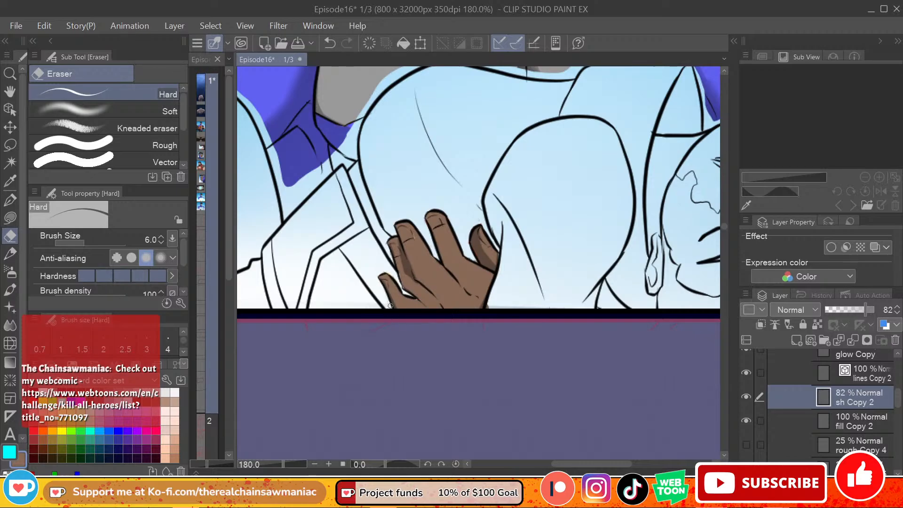
scroll(429, 206, down, 4)
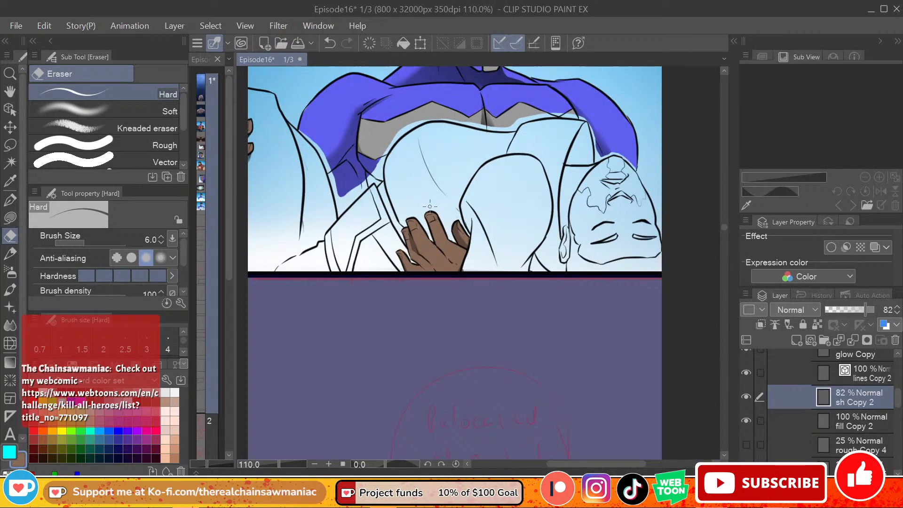
scroll(429, 206, down, 2)
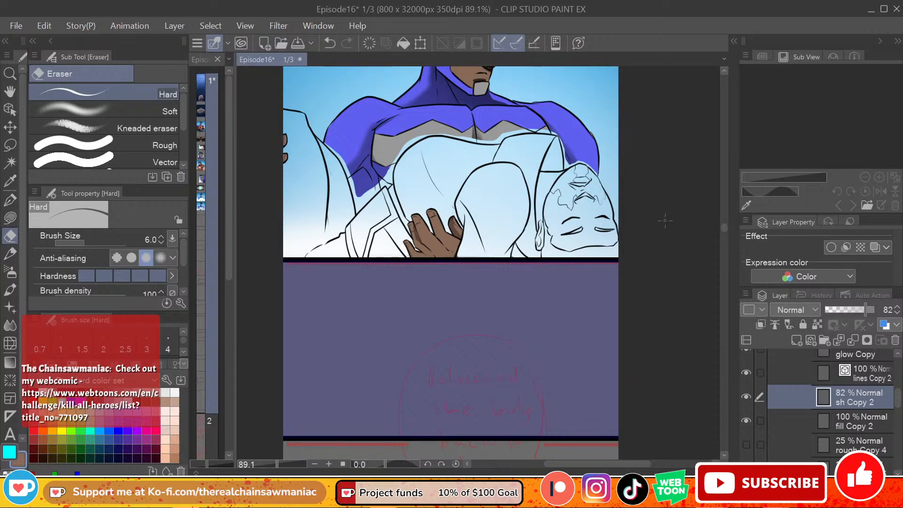
Step: Erase the carried man's leg and belt line art beside the hero's arm on lines Copy 2 with the vector-enabled Hard eraser
click(869, 385)
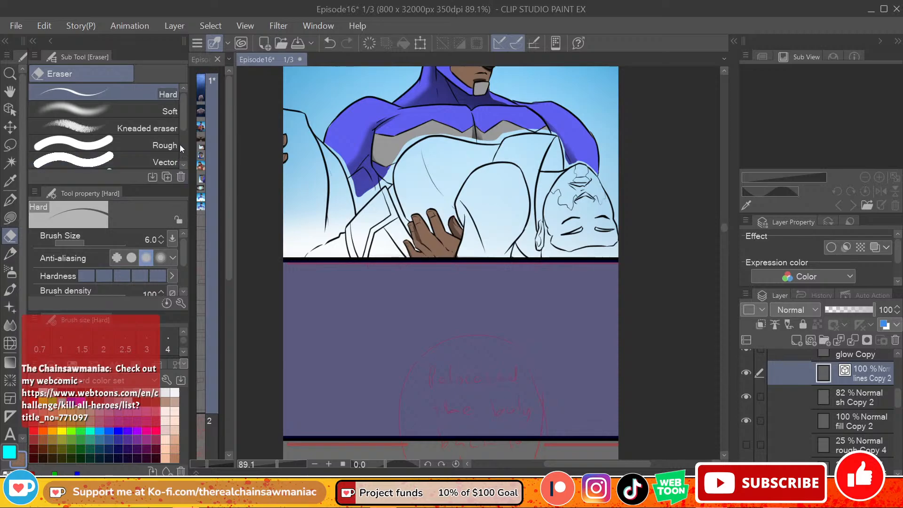
drag(183, 251, 182, 272)
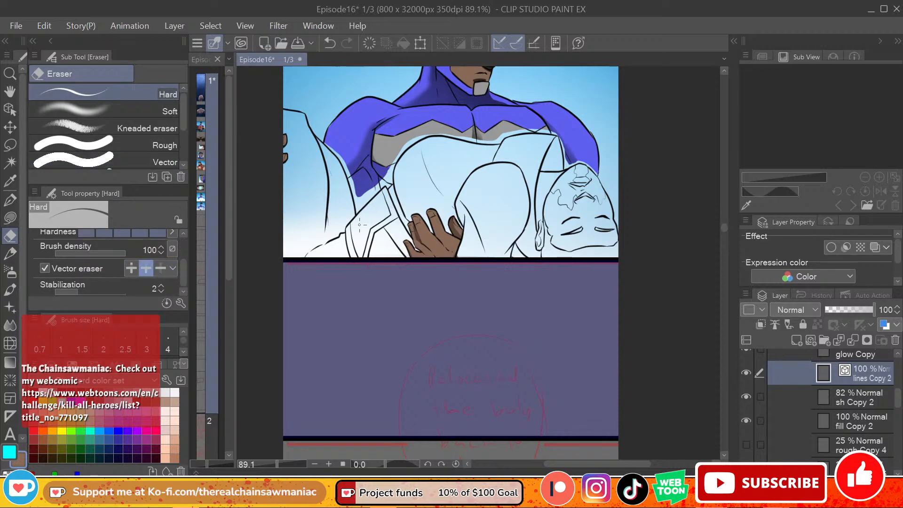
click(333, 238)
drag(338, 230, 344, 213)
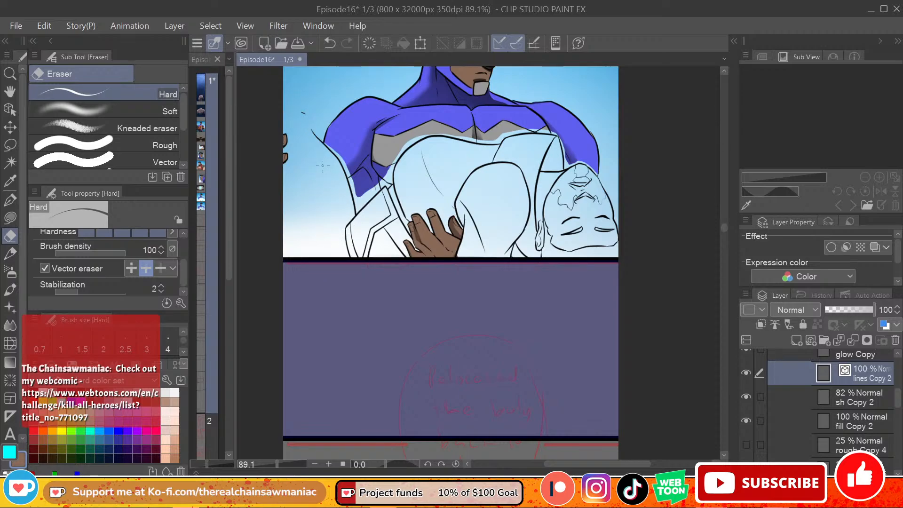
drag(323, 165, 319, 172)
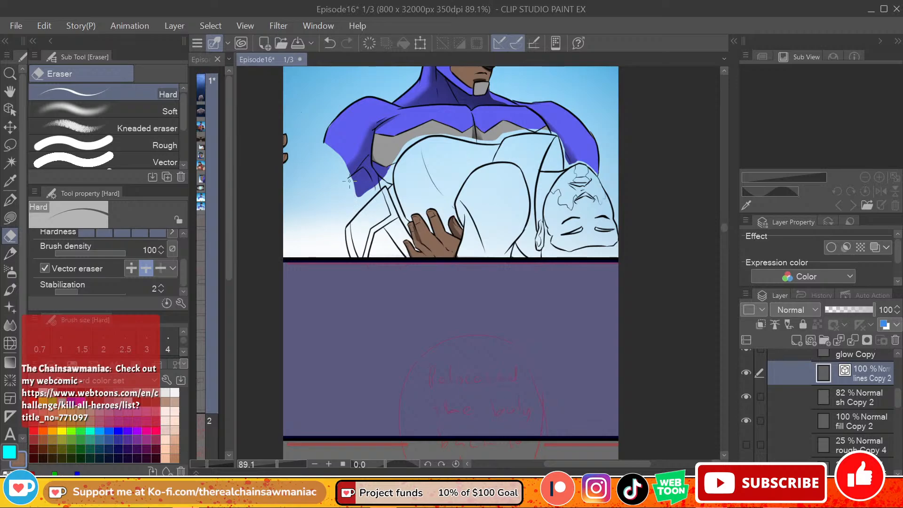
mouse_move(361, 203)
mouse_down()
mouse_move(369, 211)
mouse_move(349, 246)
mouse_up()
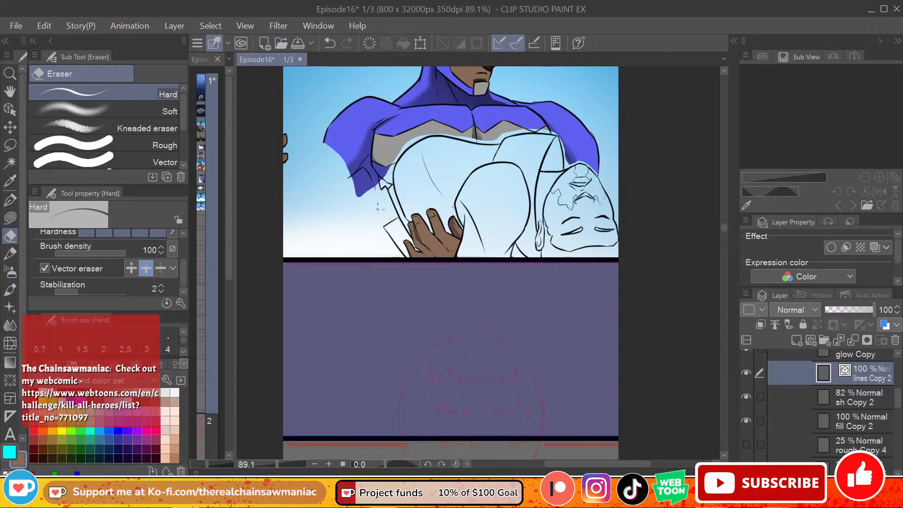
Step: Enlarge the eraser and remove the carried man's torso, chest and shoulder outlines between the hero's chest and lower hand
key(bracketright)
key(bracketright)
key(bracketright)
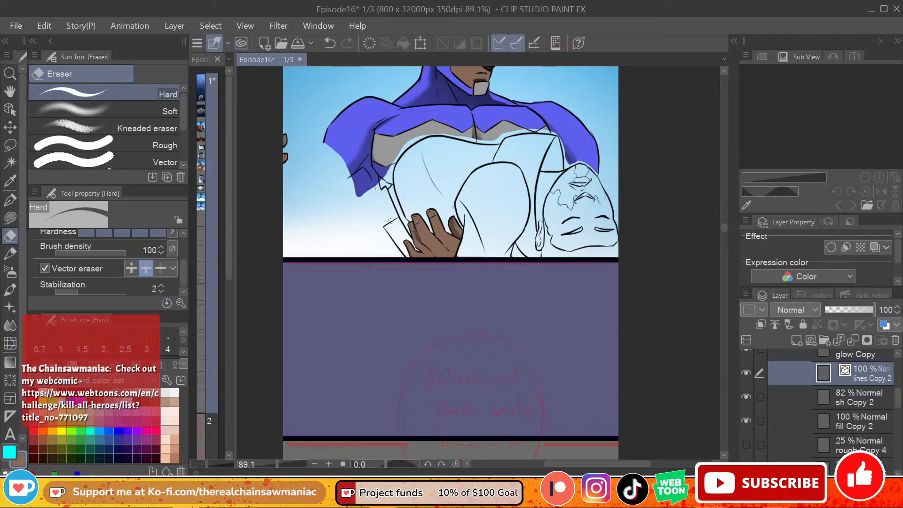
mouse_move(390, 221)
mouse_down()
mouse_move(408, 195)
mouse_move(394, 225)
mouse_up()
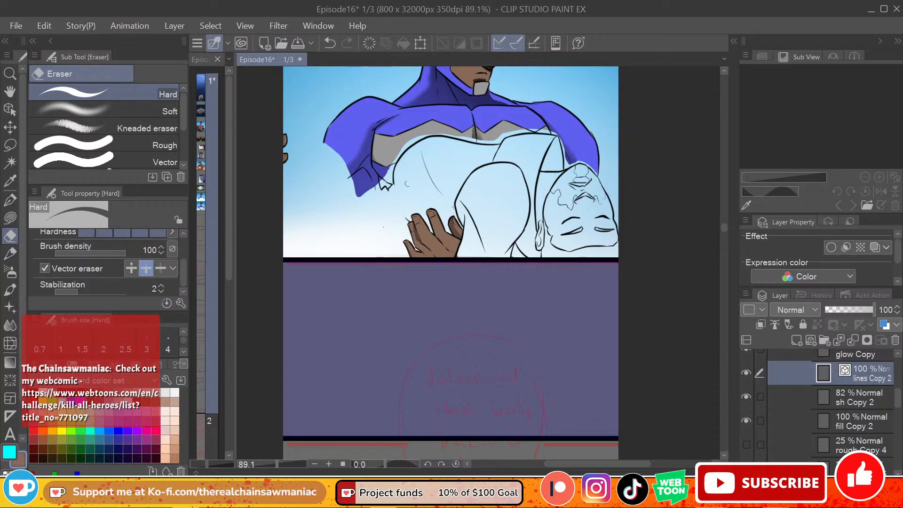
mouse_move(405, 146)
mouse_down()
mouse_move(409, 170)
mouse_move(395, 172)
mouse_move(388, 194)
mouse_up()
key(ctrl+z)
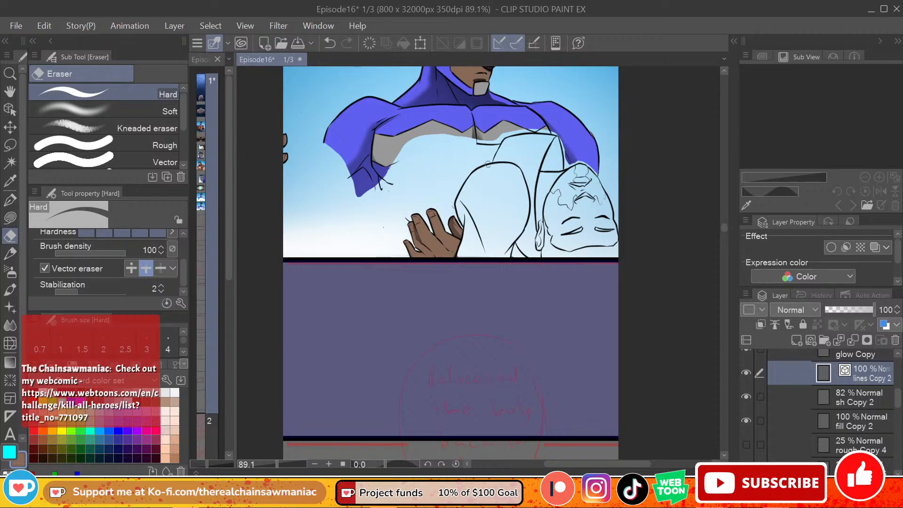
drag(502, 151, 495, 153)
mouse_move(538, 131)
mouse_down()
mouse_move(545, 153)
mouse_move(561, 158)
mouse_up()
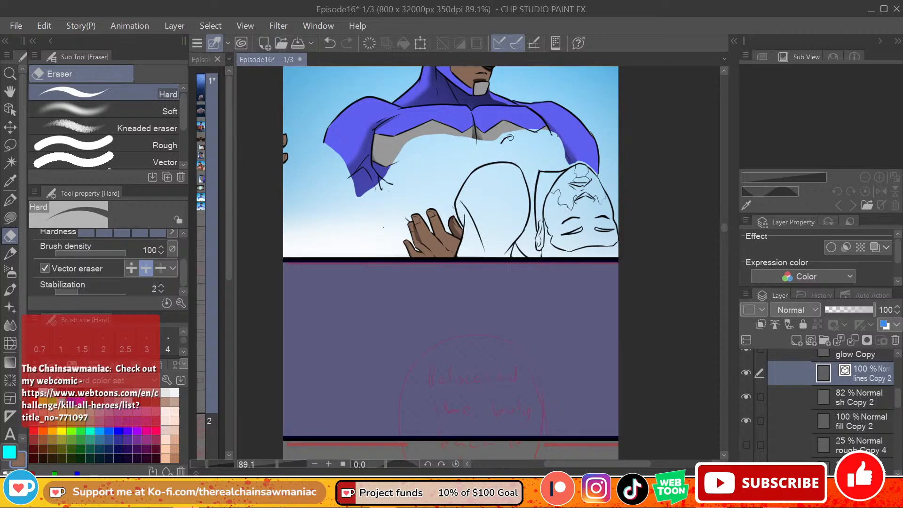
Step: Erase the line art of the carried man's arm, neck and head on lines Copy 2
drag(509, 157, 501, 169)
mouse_move(477, 217)
mouse_down()
mouse_move(458, 189)
mouse_move(472, 225)
mouse_up()
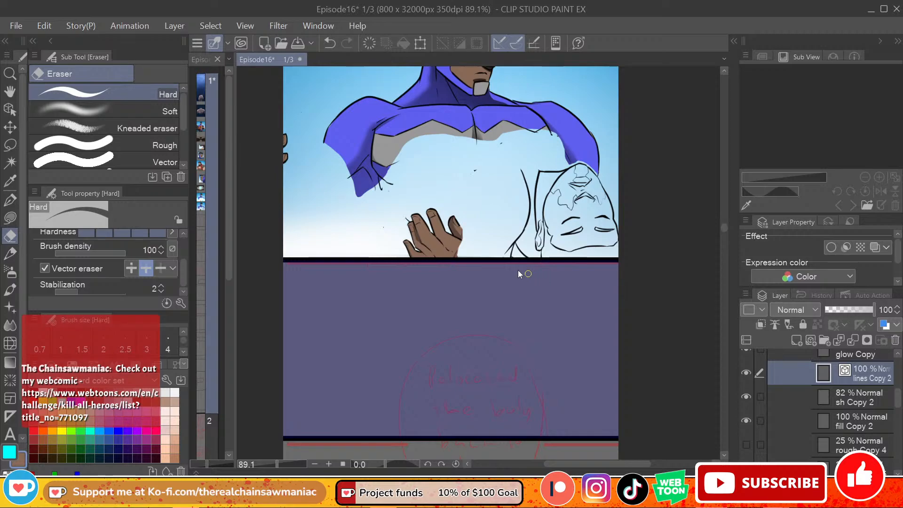
key(ctrl+z)
mouse_move(467, 232)
mouse_down()
mouse_move(610, 259)
mouse_move(518, 252)
mouse_move(610, 210)
mouse_move(607, 183)
mouse_move(559, 219)
mouse_move(578, 197)
mouse_move(580, 254)
mouse_up()
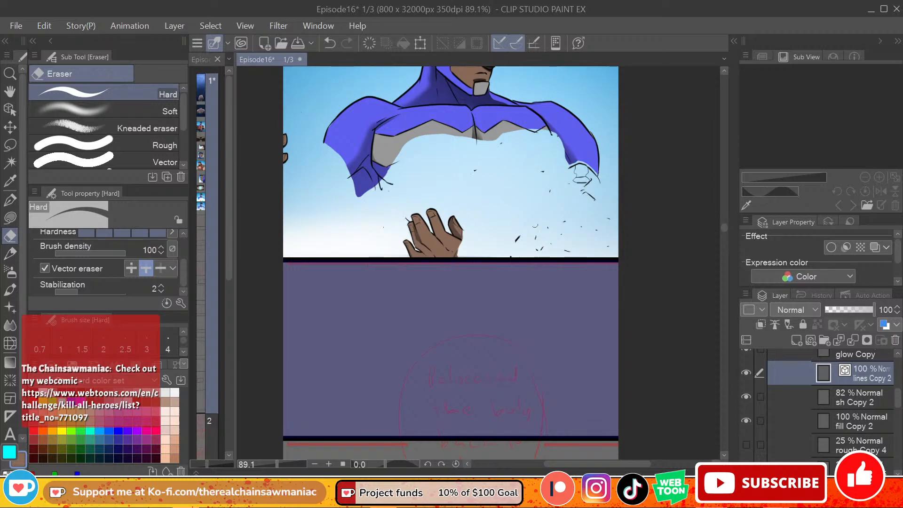
Step: Lasso and clear the remaining line specks and face fragments below the hero's chest and forearm, and deselect
key(m)
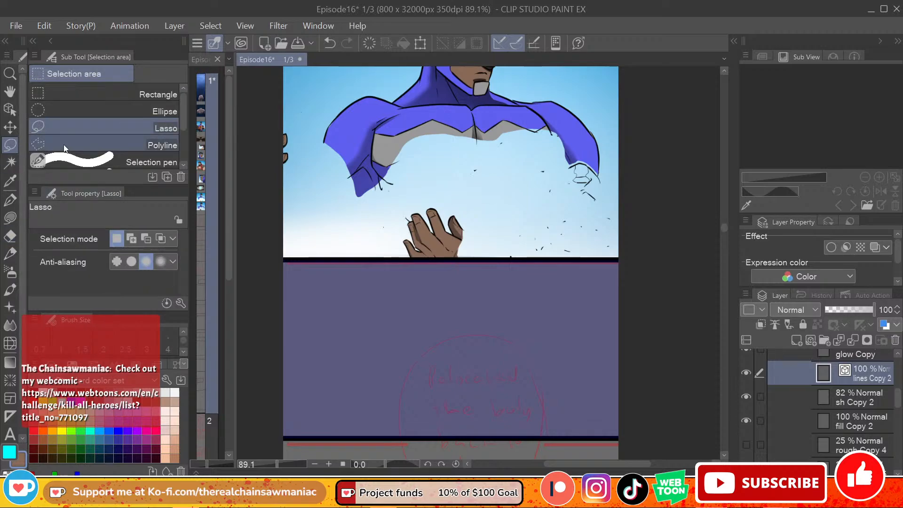
mouse_move(489, 218)
mouse_down()
mouse_move(629, 256)
mouse_move(602, 172)
mouse_move(527, 182)
mouse_move(522, 140)
mouse_move(447, 176)
mouse_up()
click(643, 226)
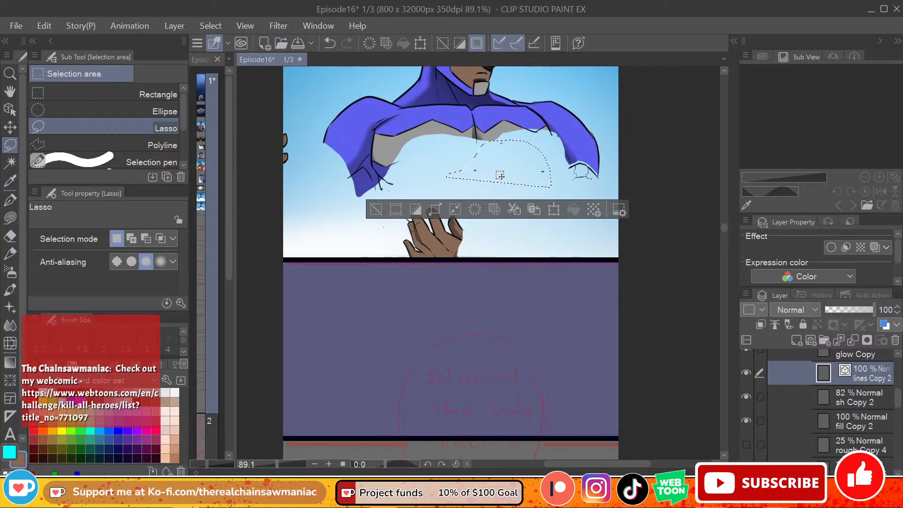
click(637, 179)
mouse_move(570, 172)
mouse_down()
mouse_move(589, 160)
mouse_move(596, 169)
mouse_move(580, 209)
mouse_move(593, 170)
mouse_move(584, 180)
mouse_up()
key(Delete)
key(ctrl+d)
click(596, 209)
click(579, 239)
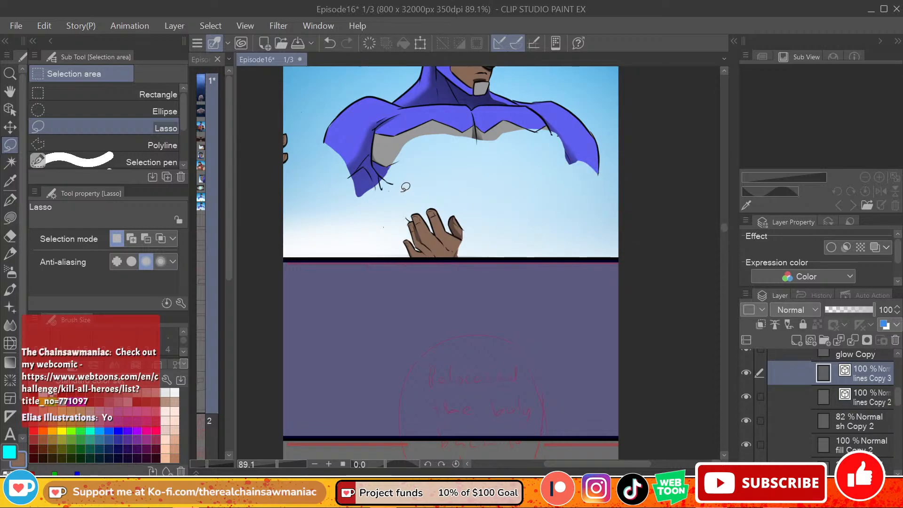
mouse_move(407, 175)
mouse_down()
mouse_move(373, 232)
mouse_move(383, 221)
mouse_up()
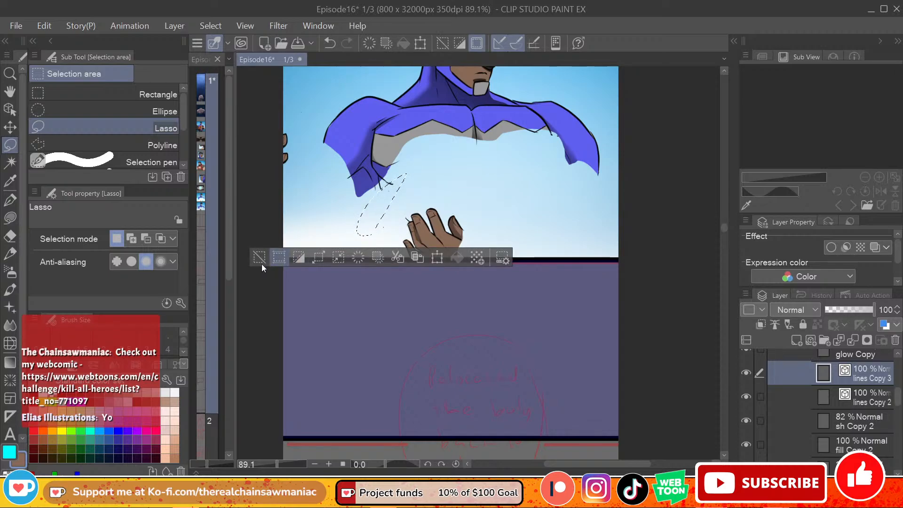
key(ctrl+d)
drag(405, 180, 404, 179)
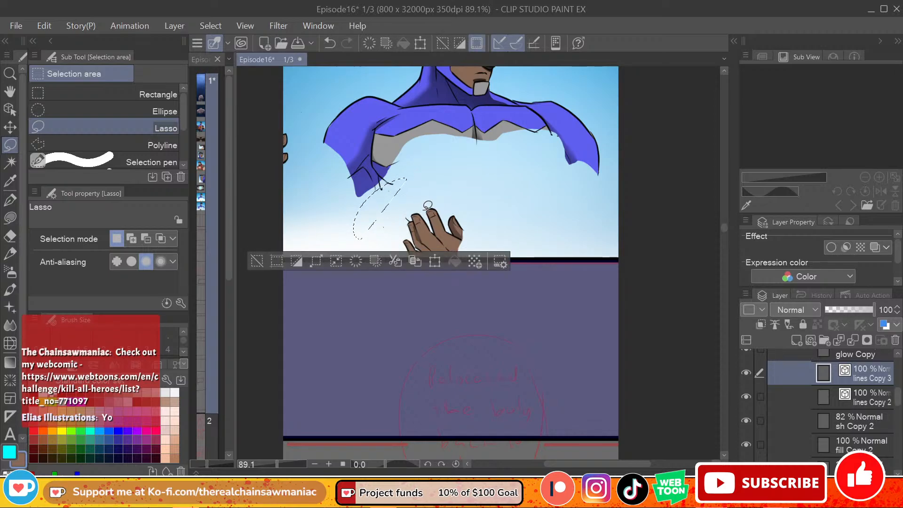
click(864, 403)
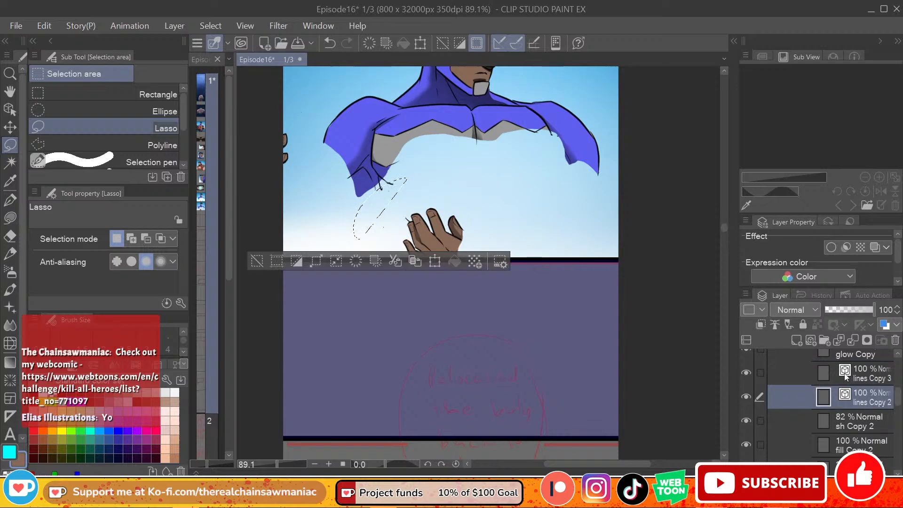
click(746, 374)
click(257, 261)
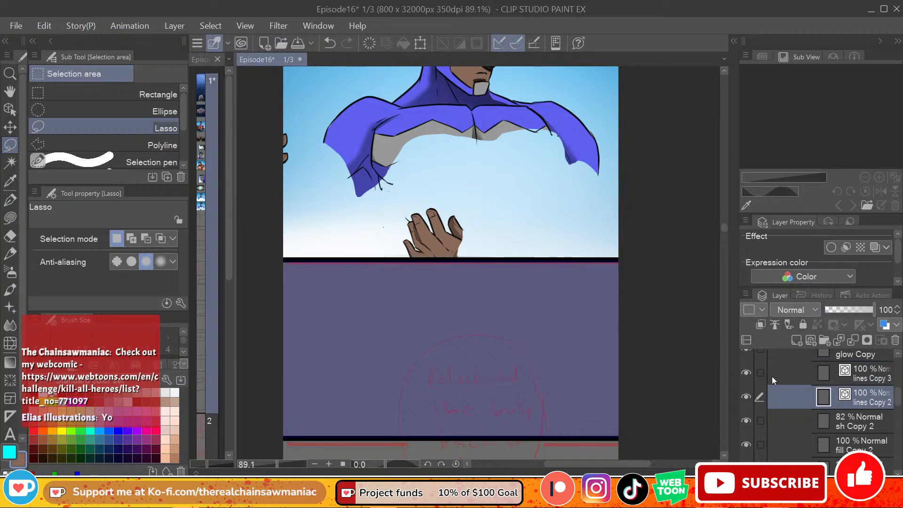
Step: Delete the extra lines Copy 3 layer and check what lines Copy 2 contains by toggling its visibility
click(881, 381)
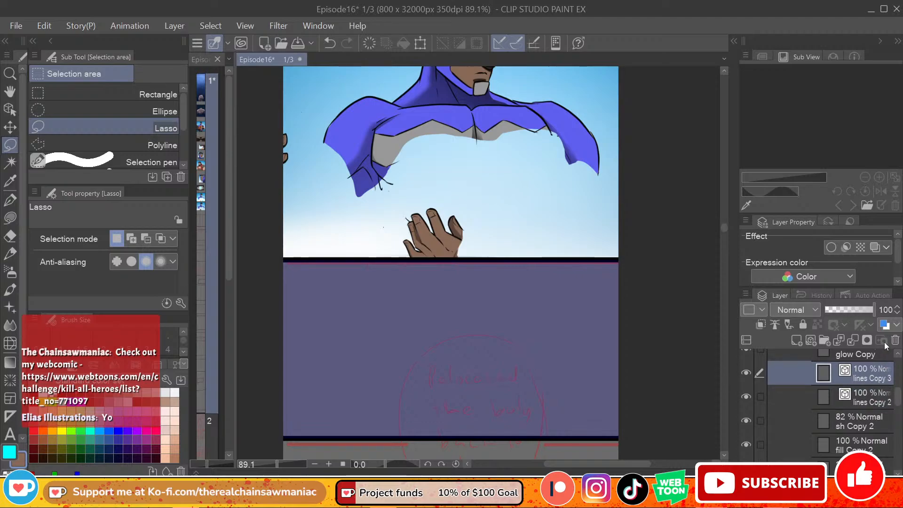
click(896, 340)
click(461, 196)
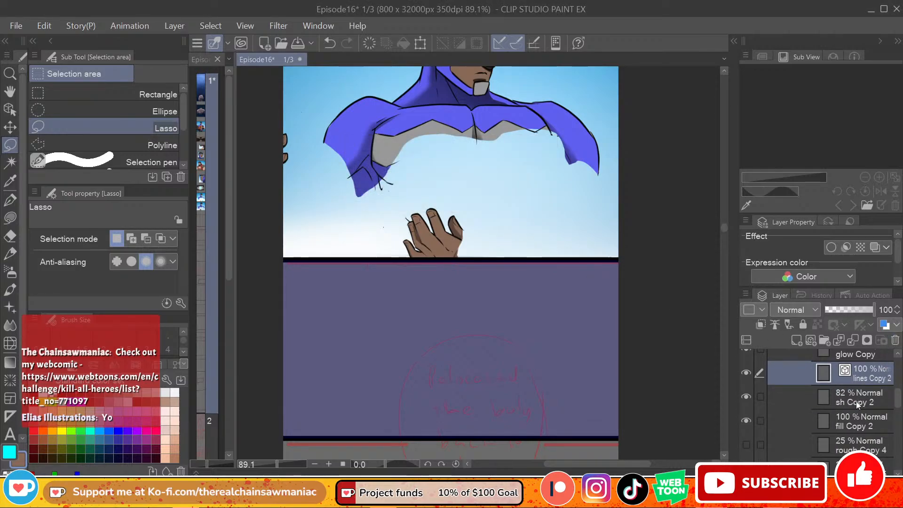
click(747, 373)
click(750, 377)
Step: Lasso and clear the stray line specks between the hero's cut-off arm and lower hand on lines Copy 2, and deselect
mouse_move(400, 178)
mouse_down()
mouse_move(418, 214)
mouse_move(365, 221)
mouse_move(391, 196)
mouse_up()
key(Delete)
key(ctrl+d)
key(Delete)
key(ctrl+d)
key(Delete)
key(ctrl+d)
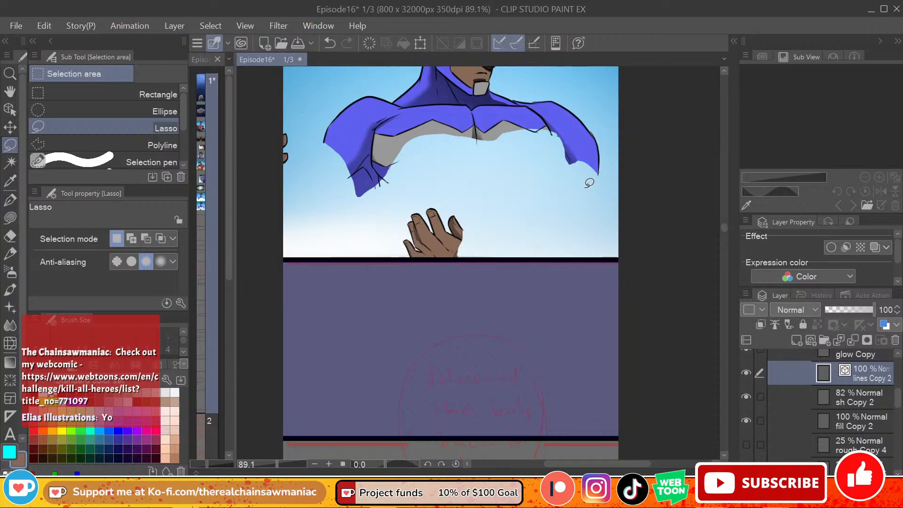
Step: Switch to the G-pen, set the sub drawing colour to white, and make cyan the active colour
scroll(722, 224, up, 3)
drag(722, 225, 713, 224)
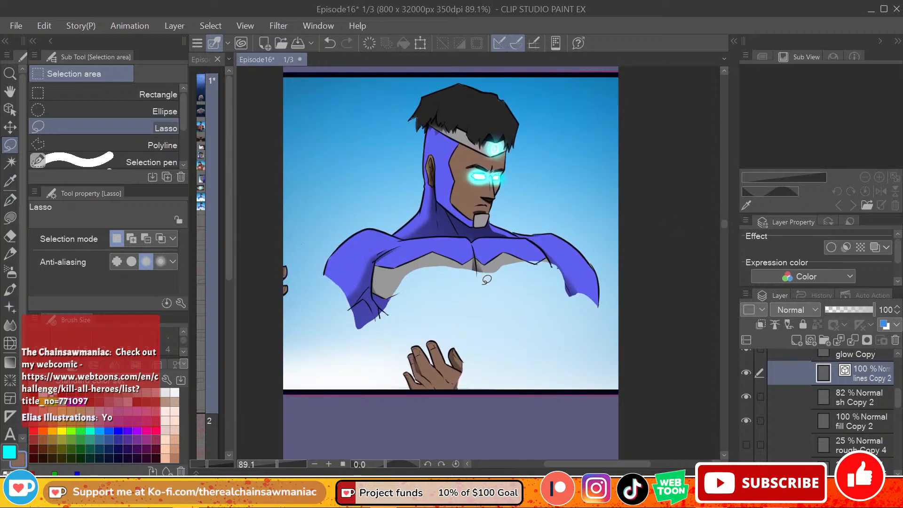
click(11, 200)
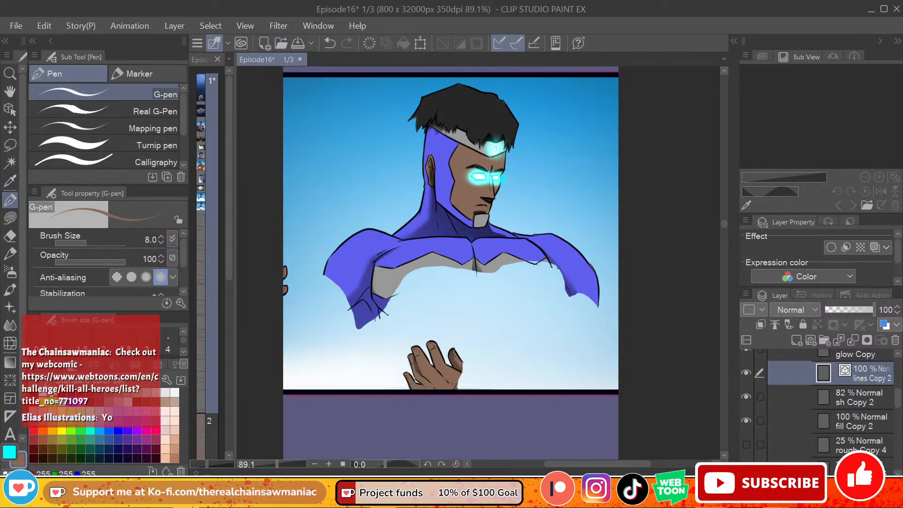
click(34, 393)
click(8, 473)
click(174, 393)
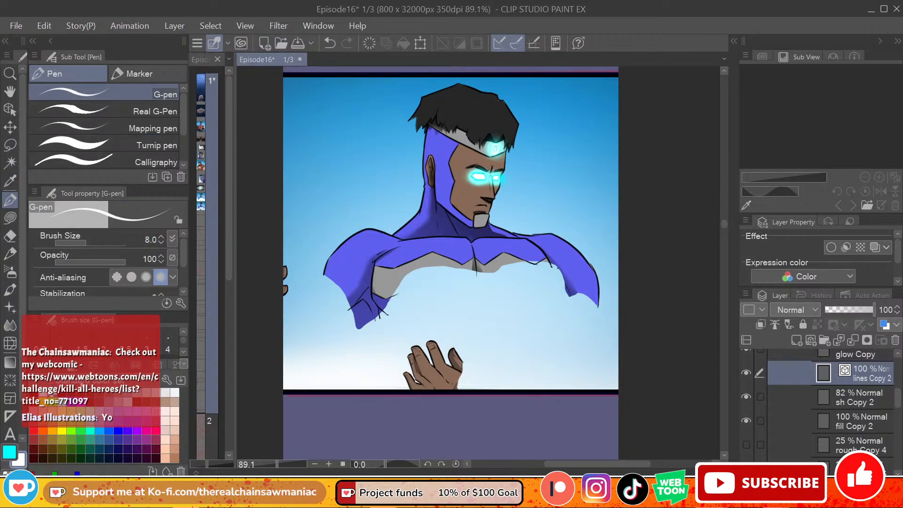
click(9, 452)
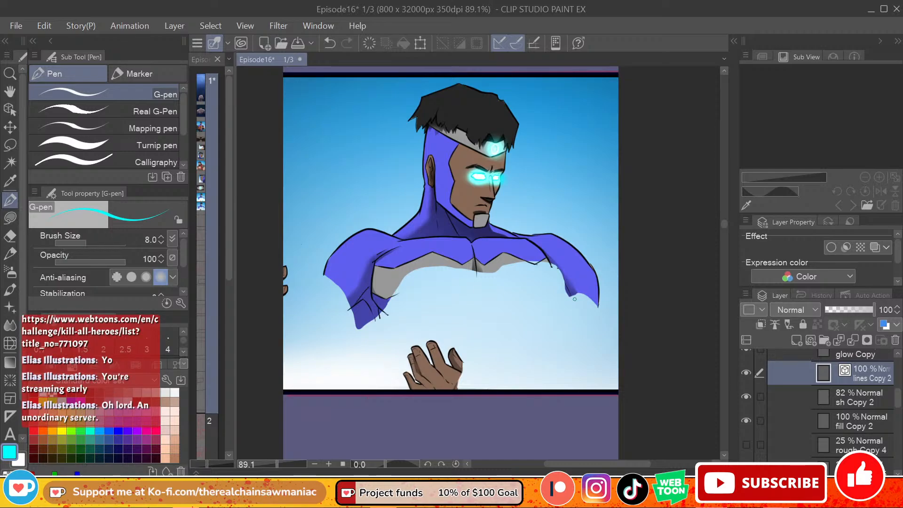
click(575, 299)
mouse_move(712, 498)
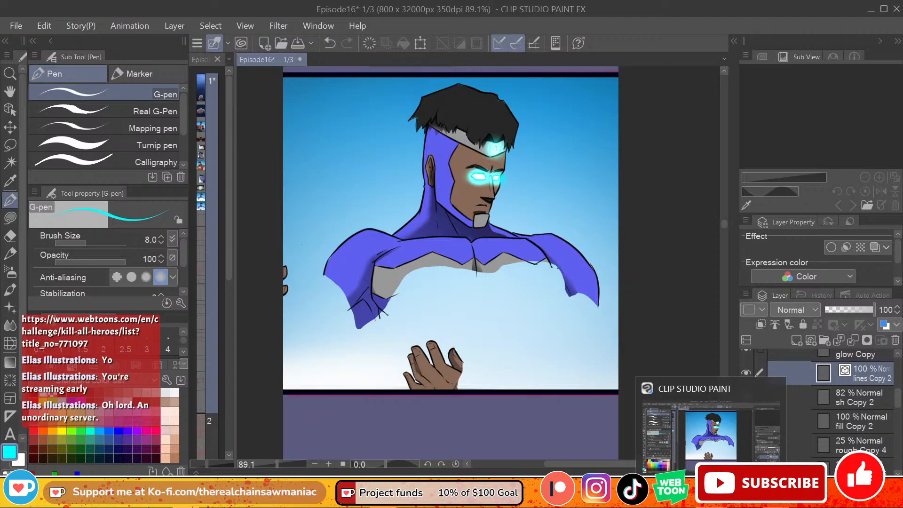
drag(724, 223, 724, 223)
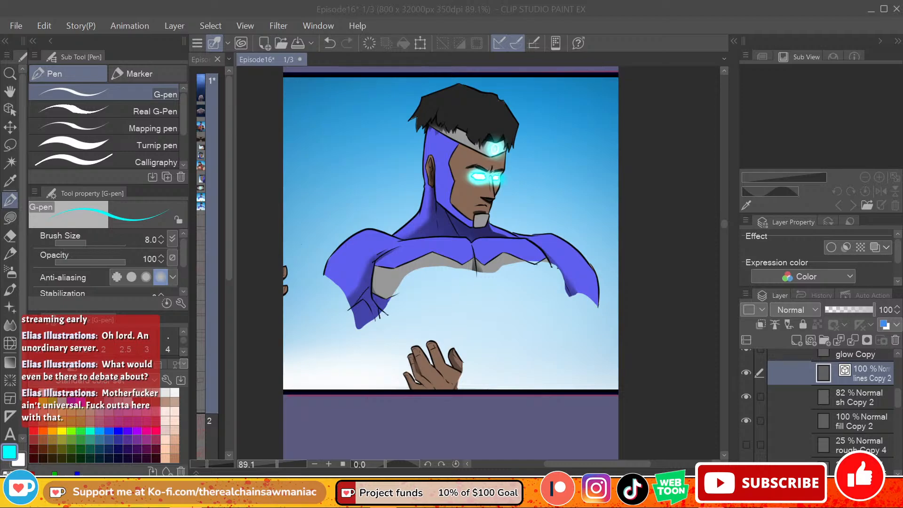
click(868, 398)
click(857, 378)
click(861, 398)
click(857, 377)
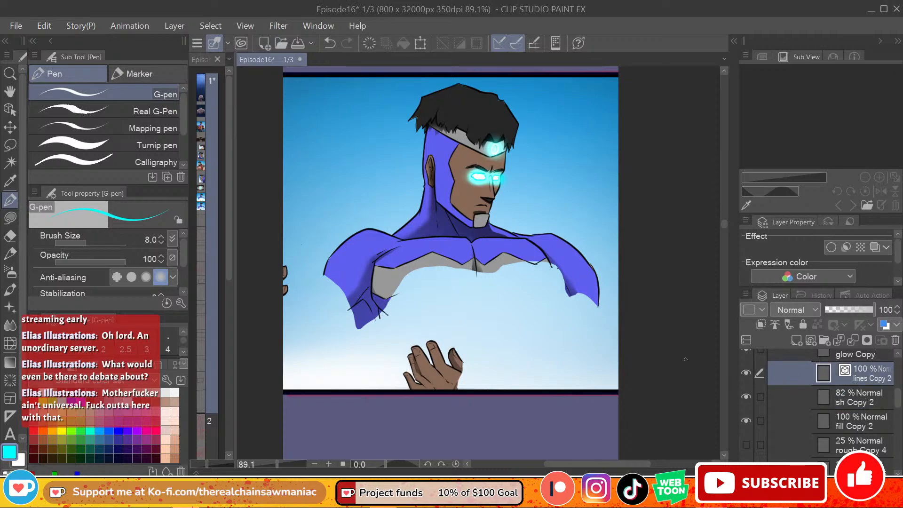
Step: With the G-pen in black on lines Copy 2, ink the chest's outer side below the shoulder and its centre line
click(36, 392)
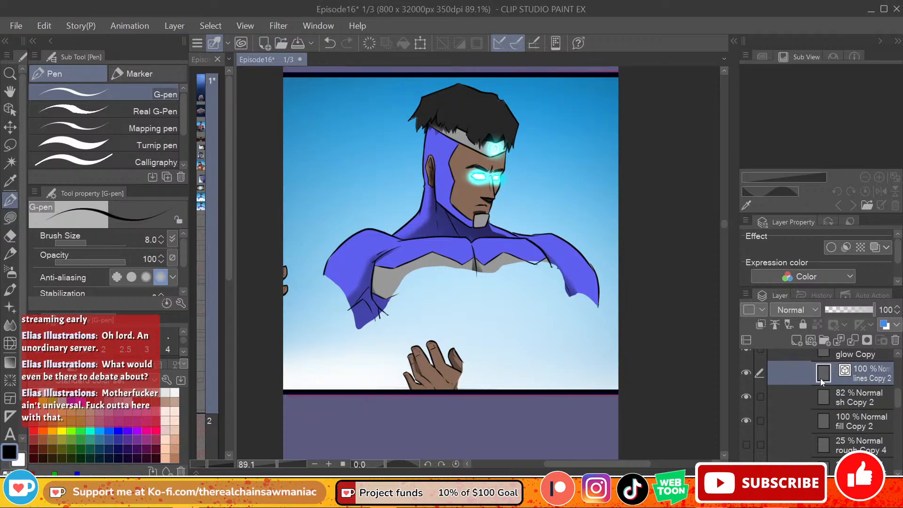
drag(551, 263, 552, 302)
key(ctrl+z)
drag(551, 264, 552, 308)
key(ctrl+z)
drag(551, 264, 544, 319)
drag(478, 278, 471, 315)
key(ctrl+z)
drag(478, 279, 472, 309)
Step: Ink the curved lower edge of the pectoral beside the cut-off upper arm, redoing strokes until it reads cleanly
mouse_move(388, 315)
mouse_down()
mouse_move(400, 330)
mouse_move(423, 325)
mouse_move(386, 313)
mouse_move(402, 323)
mouse_move(460, 320)
mouse_up()
key(ctrl+z)
Step: Ink the lower edge of the other pectoral from the centre line toward the outer side, redrawing the stroke until it fits
key(ctrl+z)
key(ctrl+z)
key(ctrl+z)
mouse_move(385, 313)
mouse_down()
mouse_move(395, 321)
mouse_move(449, 319)
mouse_up()
mouse_move(425, 323)
mouse_down()
mouse_move(471, 319)
mouse_move(423, 323)
mouse_move(551, 320)
mouse_up()
key(ctrl+z)
key(ctrl+z)
key(ctrl+z)
key(ctrl+z)
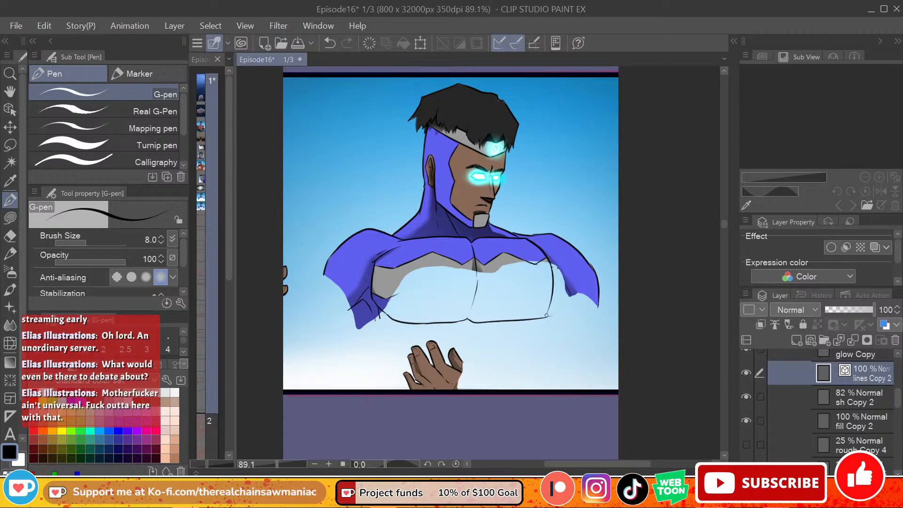
key(ctrl+z)
drag(469, 320, 528, 321)
key(ctrl+z)
drag(469, 320, 538, 320)
key(ctrl+z)
mouse_move(468, 320)
mouse_down()
mouse_move(532, 319)
mouse_move(552, 299)
mouse_move(522, 319)
mouse_move(539, 319)
mouse_move(517, 321)
mouse_move(549, 310)
mouse_up()
key(ctrl+z)
key(ctrl+z)
key(ctrl+z)
key(ctrl+z)
key(ctrl+z)
key(ctrl+z)
key(ctrl+z)
key(ctrl+z)
Step: Check the Hard eraser's vector eraser setting, and rework the chest's lower outer corner with the G-pen
key(e)
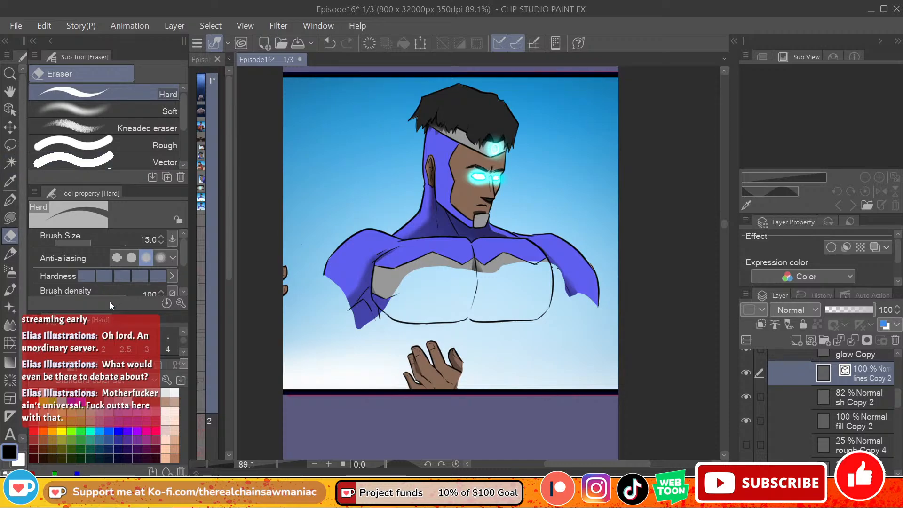
drag(183, 256, 183, 273)
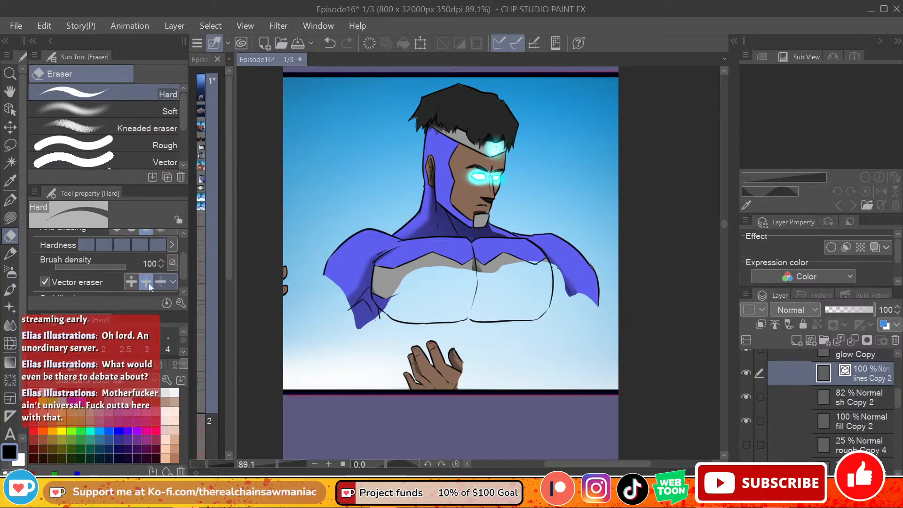
key(p)
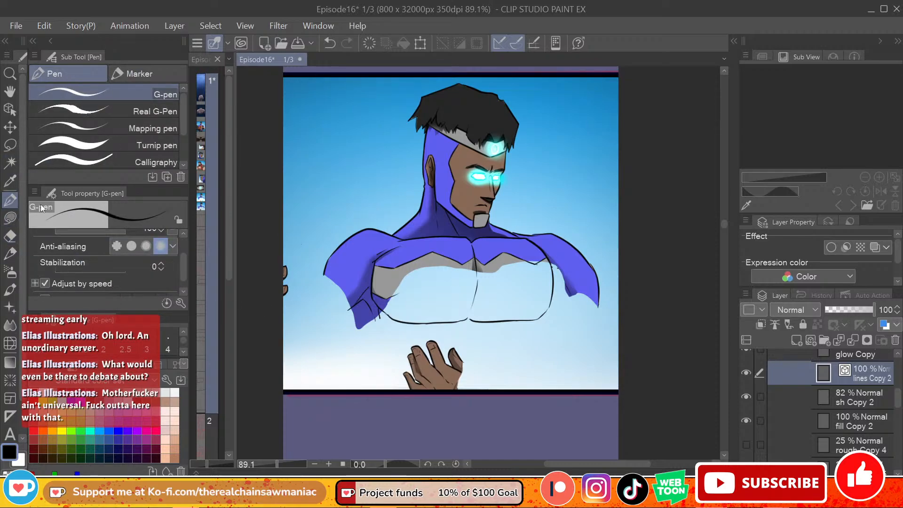
drag(550, 305, 538, 320)
key(ctrl+z)
Step: Ink the zigzag costume line across both pectorals, echoing the pointed edge above it
key(ctrl+z)
key(ctrl+z)
key(ctrl+z)
drag(386, 299, 441, 281)
mouse_move(387, 299)
mouse_down()
mouse_move(432, 283)
mouse_move(394, 297)
mouse_move(428, 285)
mouse_move(454, 305)
mouse_move(476, 289)
mouse_move(488, 303)
mouse_move(480, 295)
mouse_move(516, 286)
mouse_move(545, 298)
mouse_move(522, 287)
mouse_move(538, 297)
mouse_move(553, 289)
mouse_up()
key(ctrl+z)
key(ctrl+z)
key(ctrl+z)
key(ctrl+z)
key(ctrl+z)
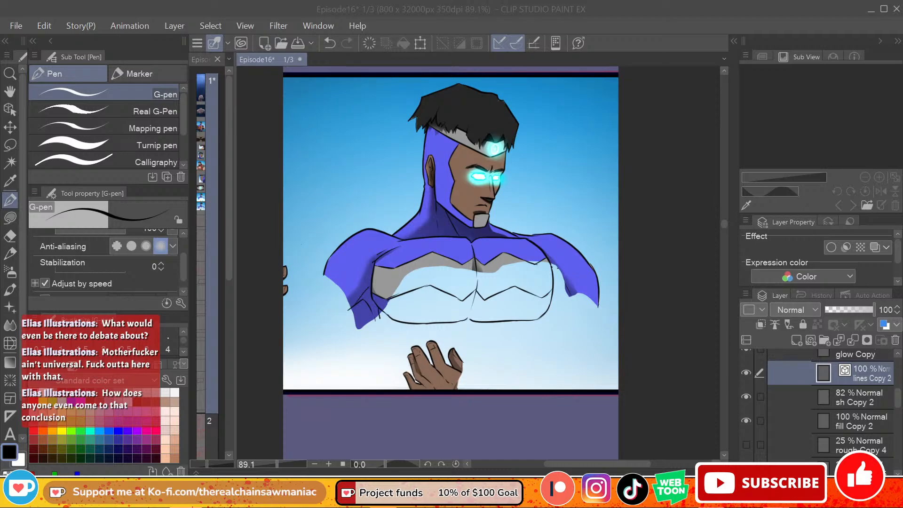
Step: Ink the missing outer edge of the lower hand from the thumb down to the panel border
click(388, 326)
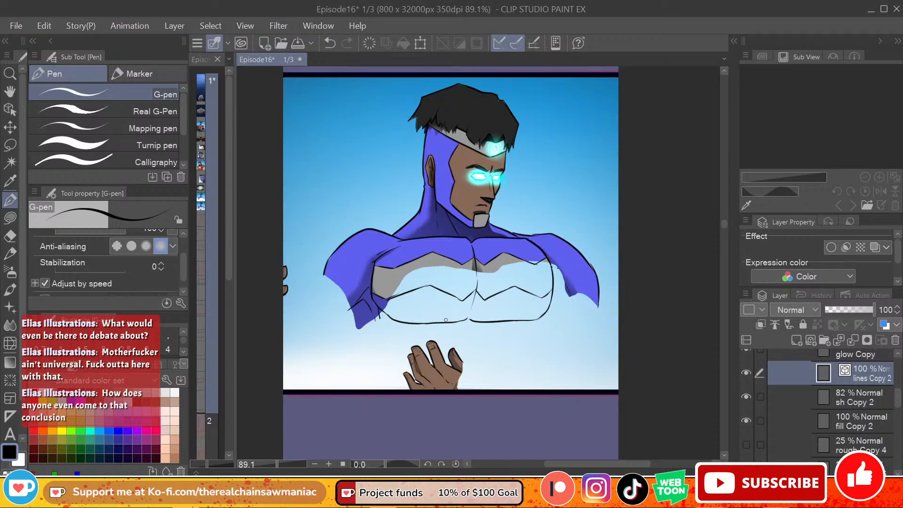
mouse_move(463, 362)
mouse_down()
mouse_move(495, 393)
mouse_move(477, 374)
mouse_move(489, 392)
mouse_up()
key(ctrl+z)
key(ctrl+z)
key(ctrl+z)
key(ctrl+z)
key(ctrl+z)
Step: Lasso-fill the lower hand's unpainted area on fill Copy 2 with the face's brown skin tone, and return the drawing colour to black
alt+click(466, 184)
click(10, 218)
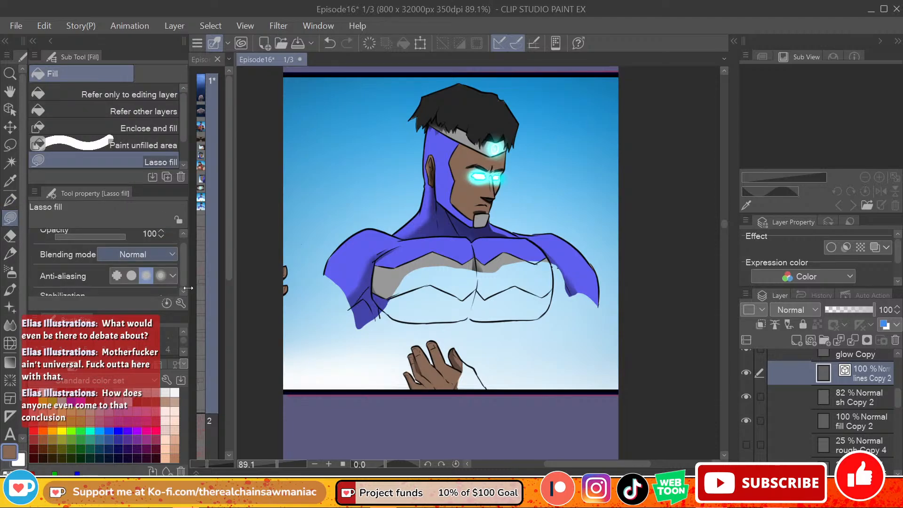
click(874, 422)
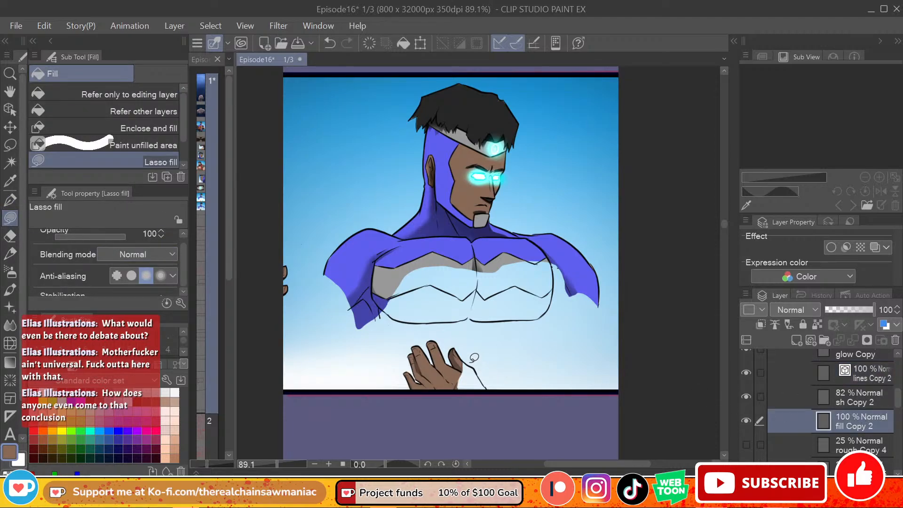
mouse_move(478, 366)
mouse_down()
mouse_move(478, 389)
mouse_move(457, 386)
mouse_move(483, 375)
mouse_move(468, 375)
mouse_move(467, 356)
mouse_move(492, 393)
mouse_up()
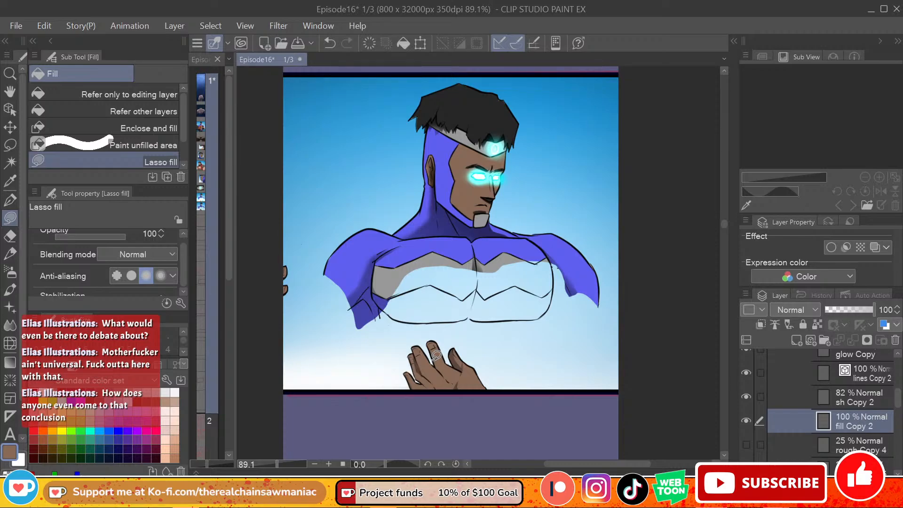
click(35, 393)
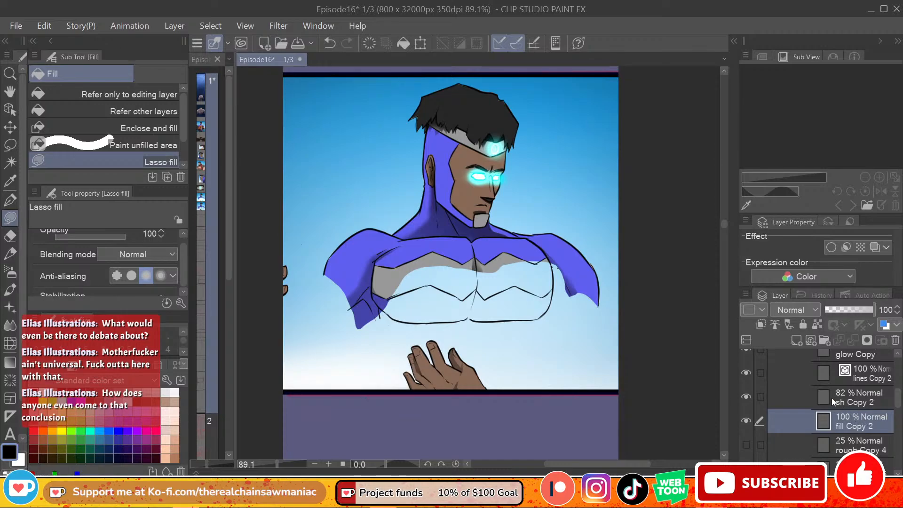
drag(898, 398, 900, 409)
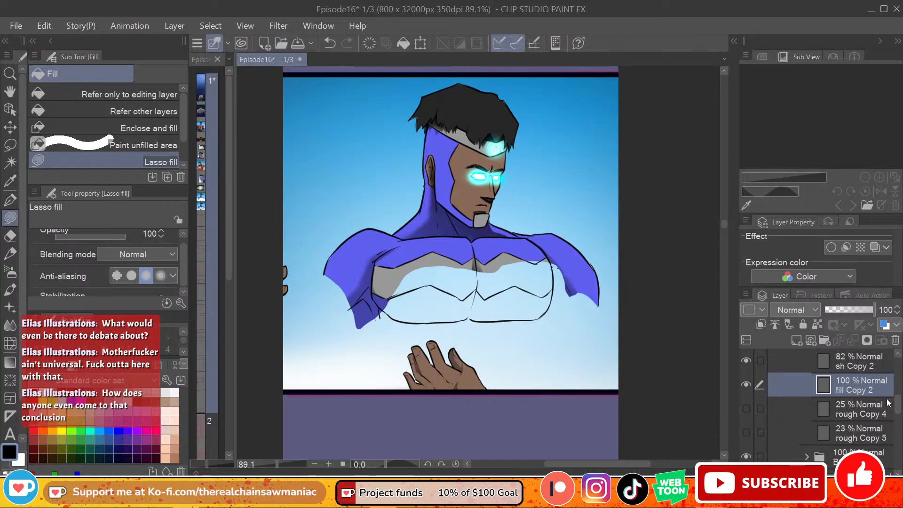
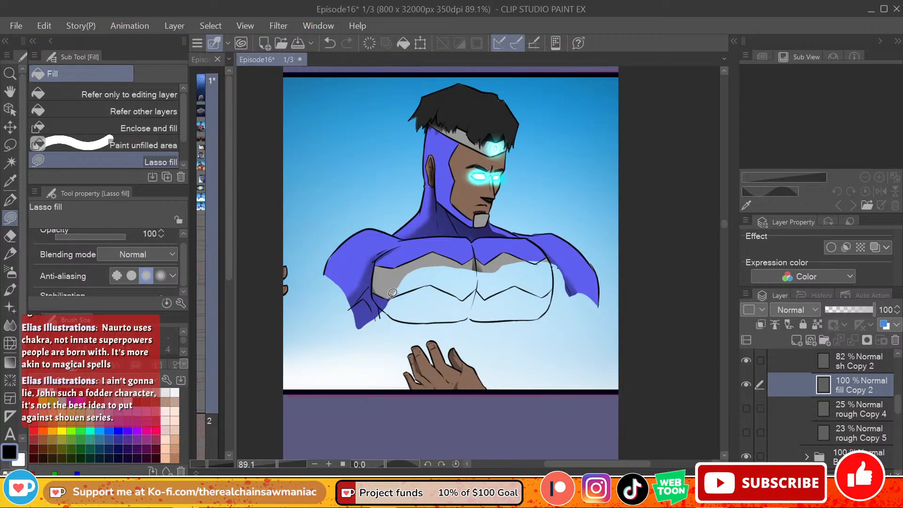
Step: Pick the costume's grey and lasso-fill the zigzag chest band across the left pectoral on fill Copy 2
alt+click(391, 276)
mouse_move(396, 292)
mouse_down()
mouse_move(438, 278)
mouse_move(405, 265)
mouse_up()
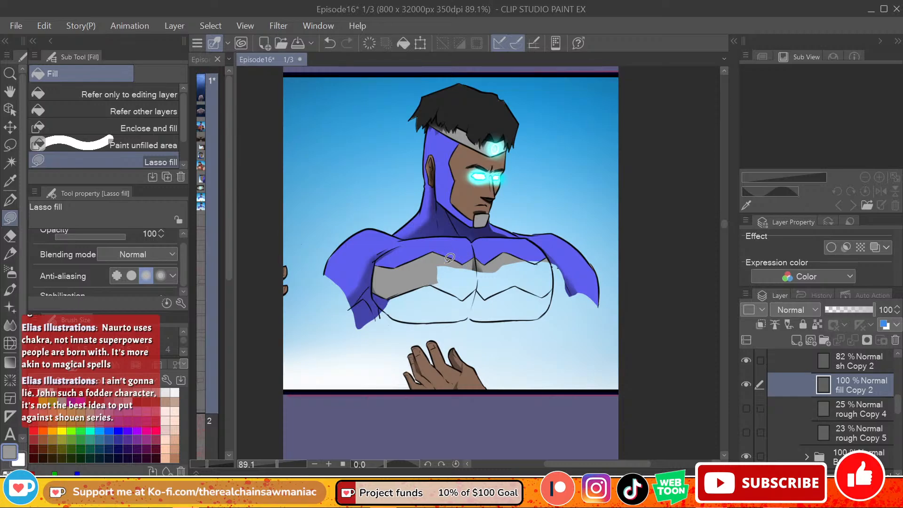
mouse_move(430, 284)
mouse_down()
mouse_move(450, 292)
mouse_move(459, 284)
mouse_move(457, 296)
mouse_move(435, 288)
mouse_move(468, 294)
mouse_move(455, 259)
mouse_move(466, 300)
mouse_move(485, 277)
mouse_move(444, 266)
mouse_move(446, 285)
mouse_up()
key(ctrl+z)
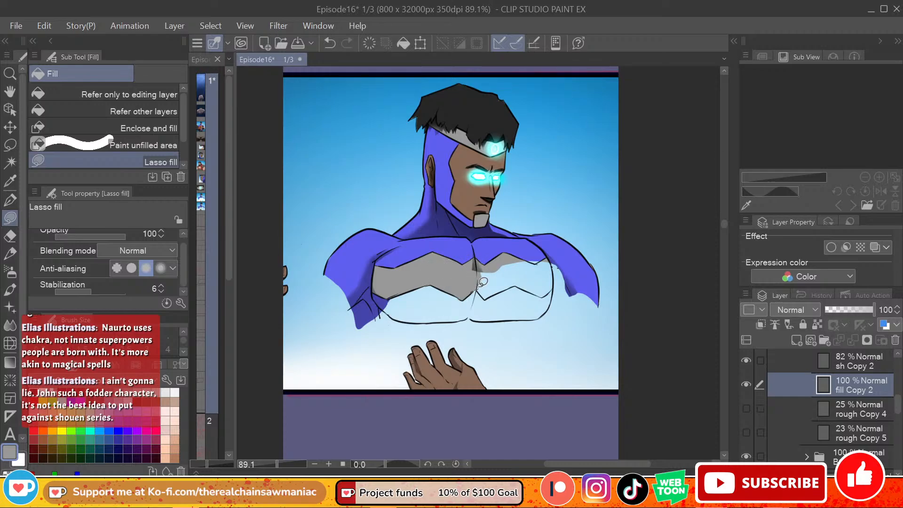
Step: Continue the grey lasso fill of the zigzag chest band from the centre line across most of the right pectoral
mouse_move(476, 288)
mouse_down()
mouse_move(483, 300)
mouse_move(523, 288)
mouse_move(485, 299)
mouse_move(528, 274)
mouse_up()
key(ctrl+z)
key(ctrl+z)
mouse_move(477, 288)
mouse_down()
mouse_move(483, 299)
mouse_move(527, 274)
mouse_up()
key(ctrl+z)
mouse_move(476, 289)
mouse_down()
mouse_move(484, 300)
mouse_move(514, 286)
mouse_move(509, 266)
mouse_up()
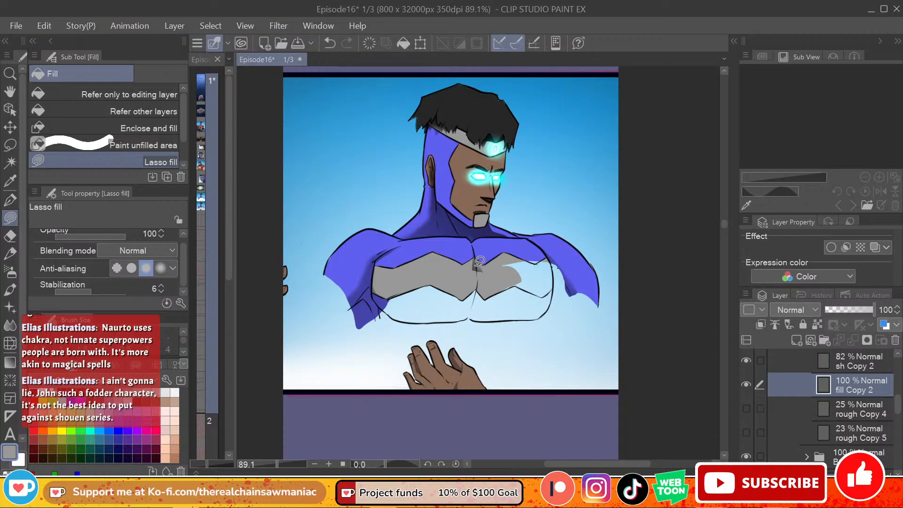
mouse_move(499, 269)
mouse_down()
mouse_move(500, 281)
mouse_move(517, 282)
mouse_move(503, 288)
mouse_move(522, 272)
mouse_move(505, 290)
mouse_up()
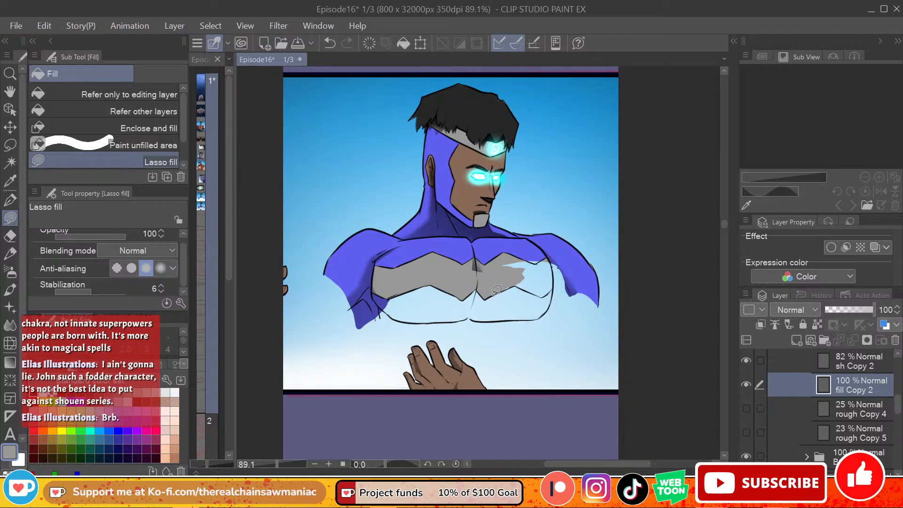
mouse_move(507, 260)
mouse_down()
mouse_move(532, 275)
mouse_move(508, 263)
mouse_move(520, 261)
mouse_up()
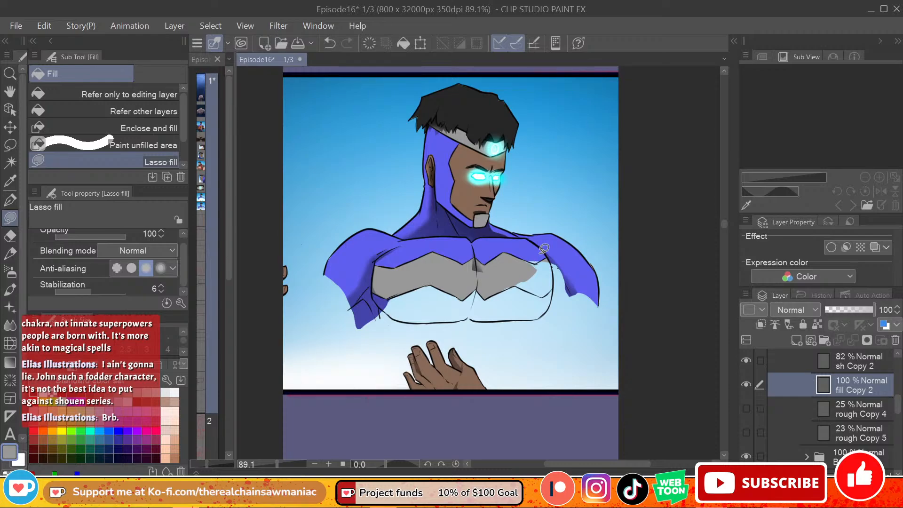
mouse_move(521, 259)
mouse_down()
mouse_move(540, 266)
mouse_move(529, 273)
mouse_up()
Step: Touch up the violet-blue corner above the band on the right pectoral, and complete the grey band to the chest's outer edge
alt+click(528, 235)
alt+click(528, 238)
drag(541, 259, 545, 257)
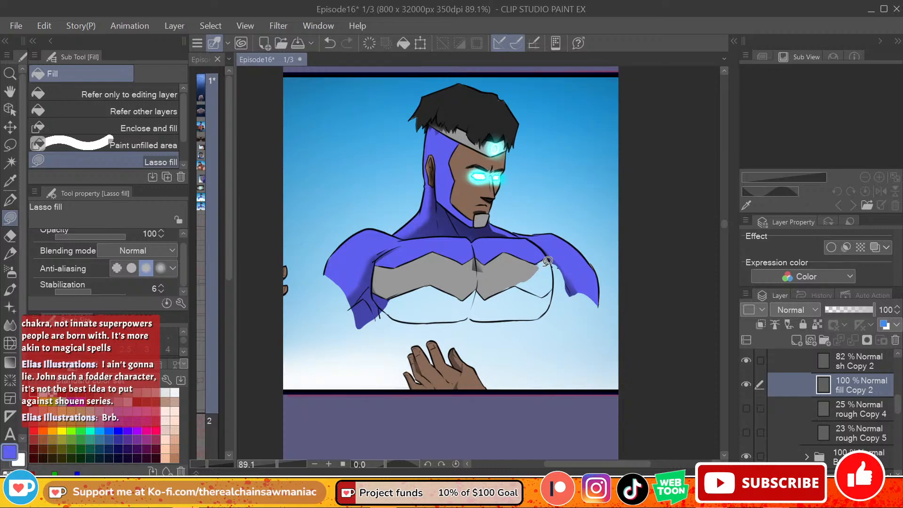
alt+click(539, 261)
mouse_move(504, 289)
mouse_down()
mouse_move(533, 272)
mouse_move(514, 284)
mouse_move(529, 272)
mouse_move(524, 265)
mouse_up()
key(ctrl+z)
key(ctrl+z)
mouse_move(514, 284)
mouse_down()
mouse_move(545, 293)
mouse_move(528, 285)
mouse_move(551, 288)
mouse_move(540, 259)
mouse_up()
key(ctrl+z)
key(ctrl+z)
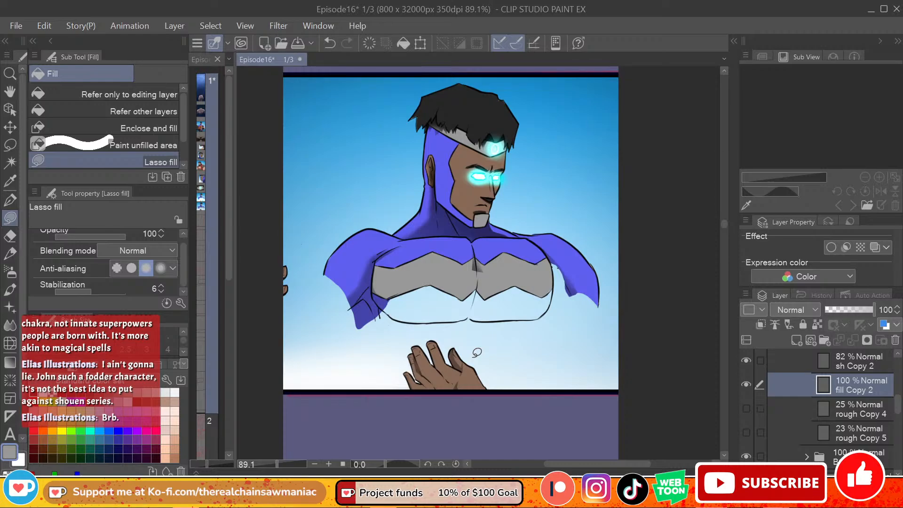
Step: Lasso-fill the unpainted inner right upper arm and both pectorals below the grey band with the costume's violet-blue
alt+click(567, 254)
mouse_move(568, 254)
mouse_down()
mouse_move(556, 261)
mouse_move(554, 295)
mouse_move(570, 301)
mouse_move(588, 259)
mouse_up()
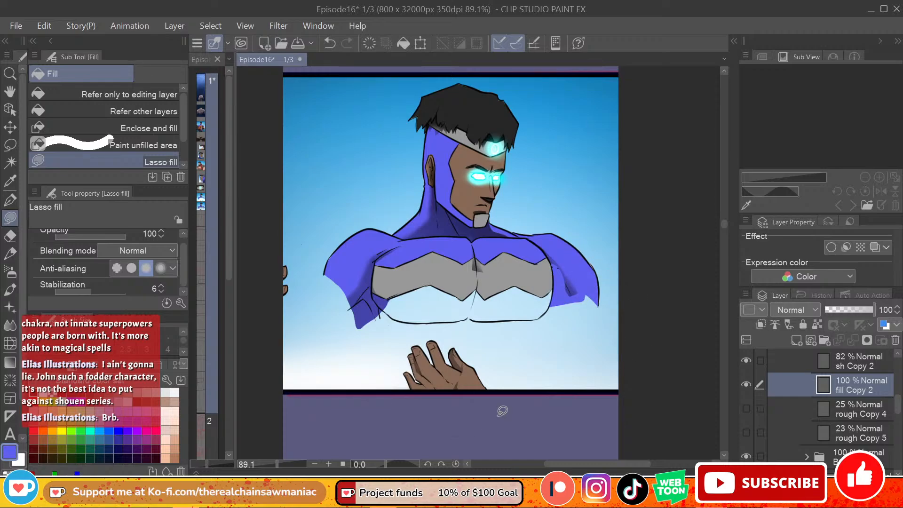
mouse_move(391, 298)
mouse_down()
mouse_move(383, 301)
mouse_move(429, 282)
mouse_move(469, 296)
mouse_move(464, 308)
mouse_move(414, 319)
mouse_move(393, 305)
mouse_up()
key(ctrl+z)
mouse_move(480, 287)
mouse_down()
mouse_move(462, 302)
mouse_move(465, 316)
mouse_move(483, 320)
mouse_move(484, 288)
mouse_up()
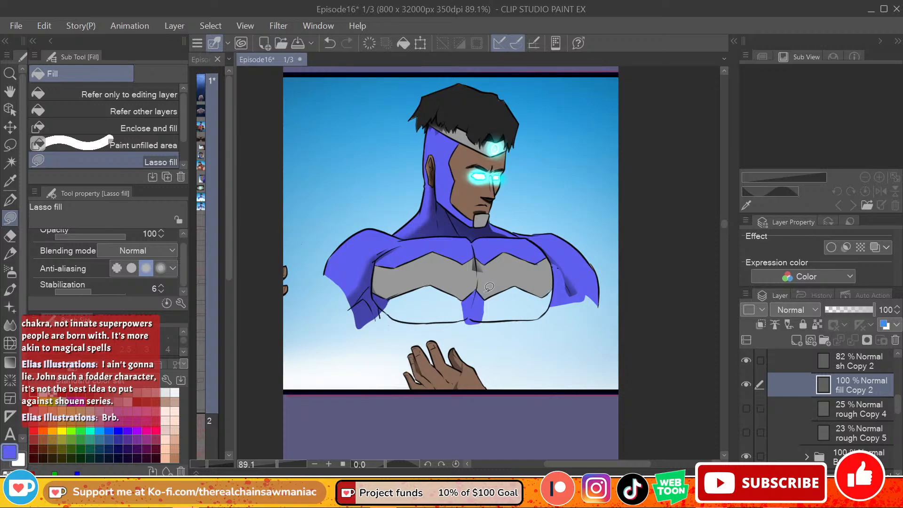
mouse_move(484, 297)
mouse_down()
mouse_move(529, 281)
mouse_move(494, 294)
mouse_move(515, 285)
mouse_move(547, 297)
mouse_move(514, 285)
mouse_move(478, 303)
mouse_move(483, 327)
mouse_move(544, 319)
mouse_move(556, 288)
mouse_up()
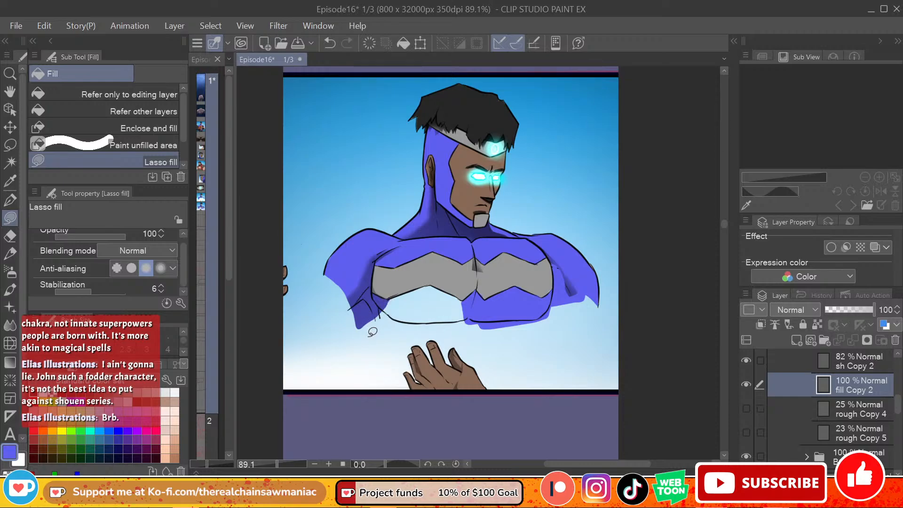
mouse_move(359, 322)
mouse_down()
mouse_move(428, 329)
mouse_move(469, 303)
mouse_move(456, 291)
mouse_move(405, 288)
mouse_up()
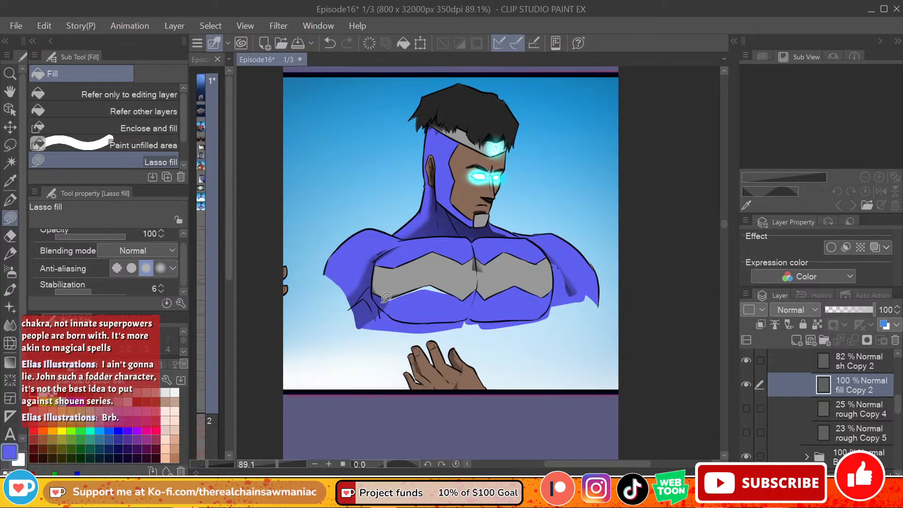
mouse_move(386, 297)
mouse_down()
mouse_move(426, 284)
mouse_move(447, 290)
mouse_move(435, 283)
mouse_move(424, 296)
mouse_move(444, 293)
mouse_up()
key(ctrl+z)
Step: On lines Copy 2, ink the right arm's outer contour in black with the G-pen, from the shoulder to the panel's lower border
scroll(863, 372, up, 4)
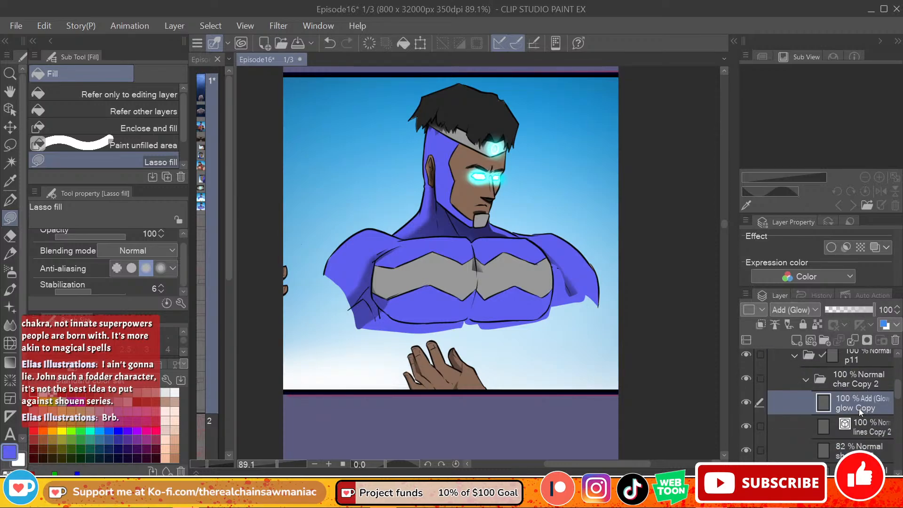
click(839, 431)
key(p)
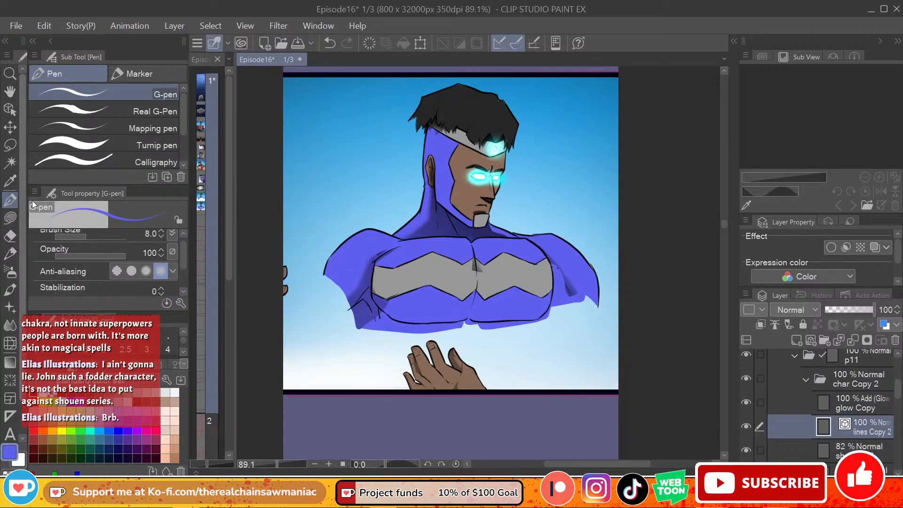
click(34, 393)
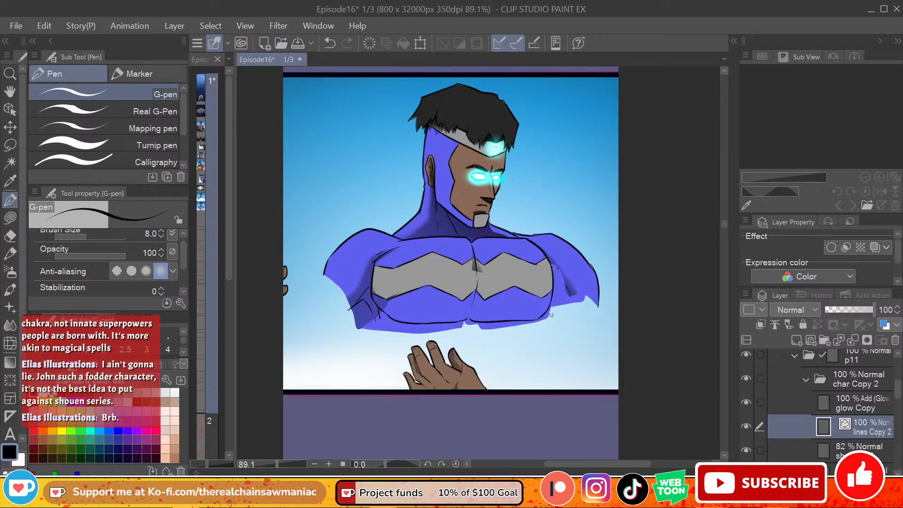
drag(543, 315, 538, 362)
key(ctrl+z)
key(ctrl+z)
drag(597, 305, 587, 336)
key(ctrl+z)
drag(598, 303, 587, 370)
key(ctrl+z)
drag(589, 318, 593, 365)
key(ctrl+z)
drag(589, 374, 587, 391)
Step: Ink the right arm's inner contour from the chest to the panel border, and add muscle lines inside the arm
mouse_move(549, 311)
mouse_down()
mouse_move(574, 335)
mouse_move(537, 334)
mouse_move(542, 379)
mouse_up()
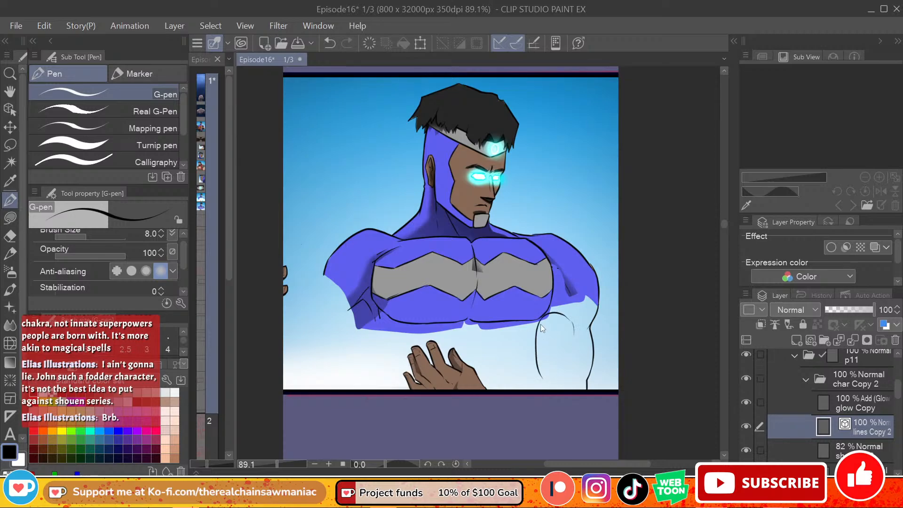
key(ctrl+z)
mouse_move(542, 318)
mouse_down()
mouse_move(538, 379)
mouse_move(566, 375)
mouse_move(535, 374)
mouse_move(541, 387)
mouse_move(513, 389)
mouse_up()
key(ctrl+z)
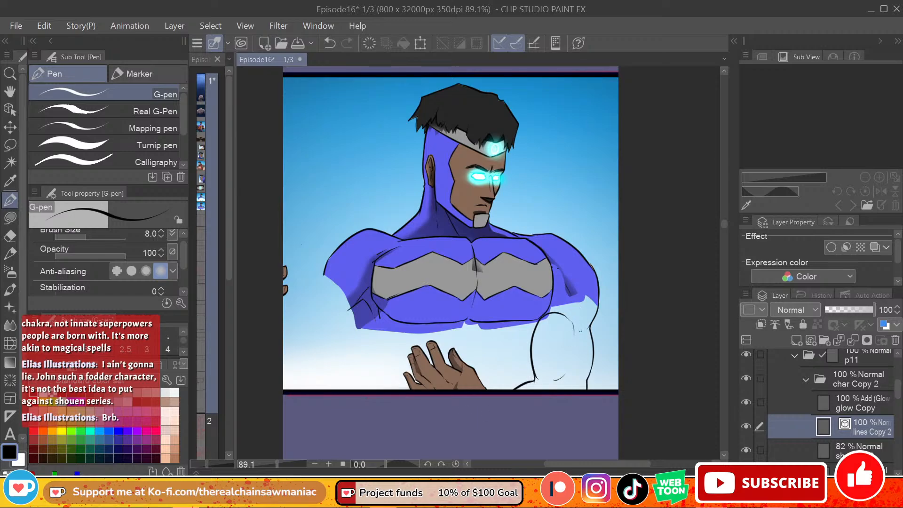
mouse_move(574, 300)
mouse_down()
mouse_move(578, 347)
mouse_move(582, 331)
mouse_move(567, 368)
mouse_up()
Step: Erase the right arm's outer line around the elbow and redraw it with the G-pen as overlapping muscle contours
key(e)
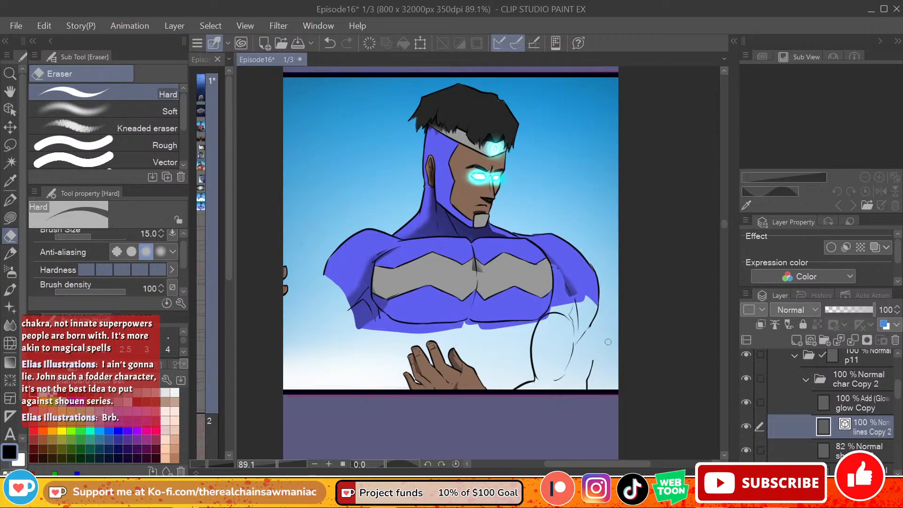
click(11, 200)
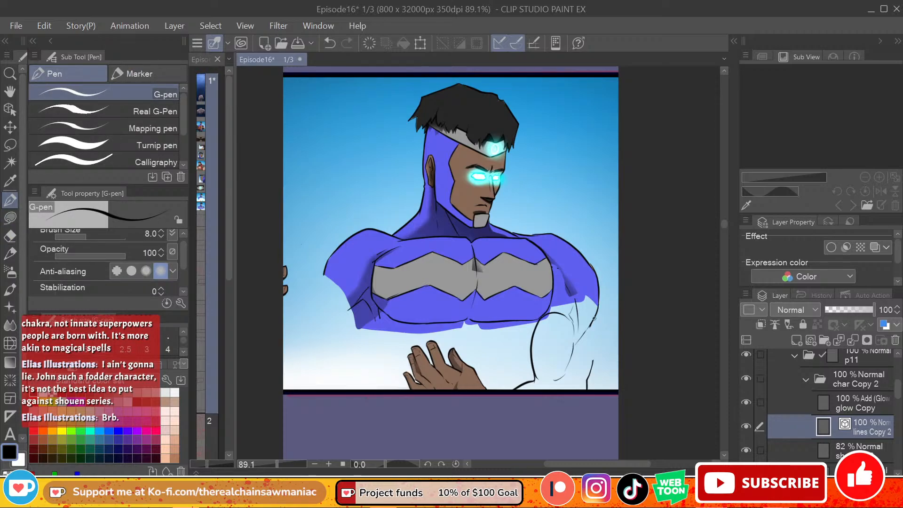
key(ctrl+z)
drag(594, 332, 587, 388)
key(ctrl+z)
key(e)
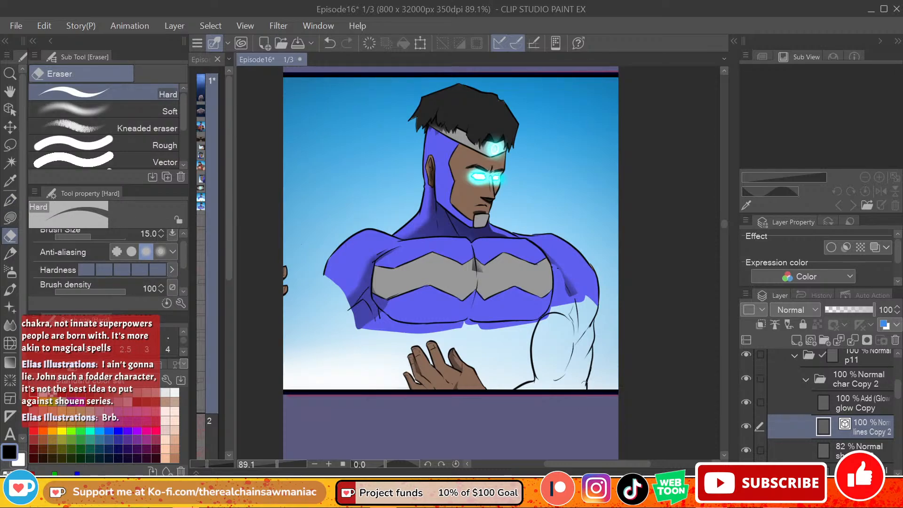
Step: Ink the outer edge of the left upper arm below the shoulder with the G-pen
key(p)
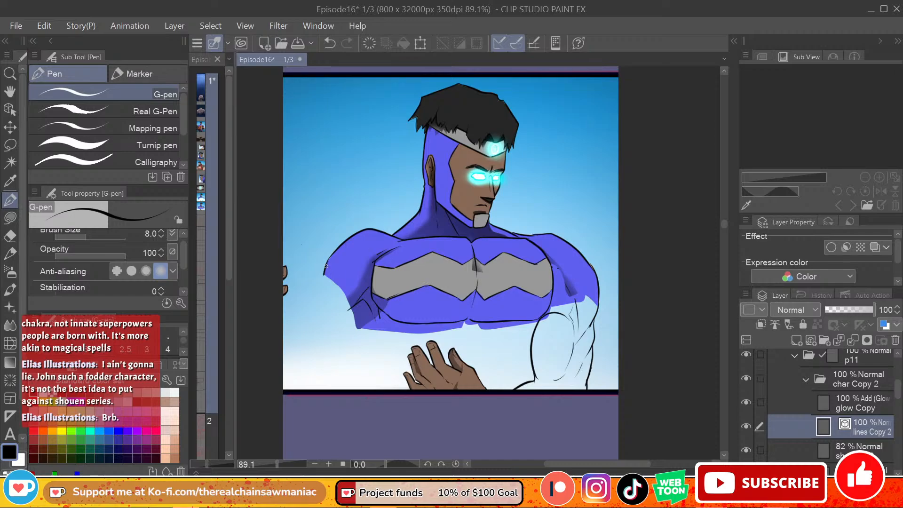
key(ctrl+z)
drag(324, 270, 322, 318)
key(ctrl+z)
drag(324, 271, 323, 305)
key(ctrl+z)
mouse_move(321, 300)
mouse_down()
mouse_move(325, 275)
mouse_move(322, 303)
mouse_up()
key(ctrl+z)
drag(324, 271, 321, 301)
key(ctrl+z)
mouse_move(325, 271)
mouse_down()
mouse_move(294, 311)
mouse_move(341, 311)
mouse_move(318, 346)
mouse_up()
key(ctrl+z)
Step: Ink the curved upper contour of the left arm's bend, running from the upper arm towards the panel's side border
drag(301, 301, 292, 332)
key(ctrl+z)
key(ctrl+z)
drag(304, 299, 293, 336)
key(ctrl+z)
mouse_move(306, 298)
mouse_down()
mouse_move(290, 318)
mouse_move(291, 334)
mouse_move(303, 300)
mouse_move(288, 340)
mouse_up()
key(ctrl+z)
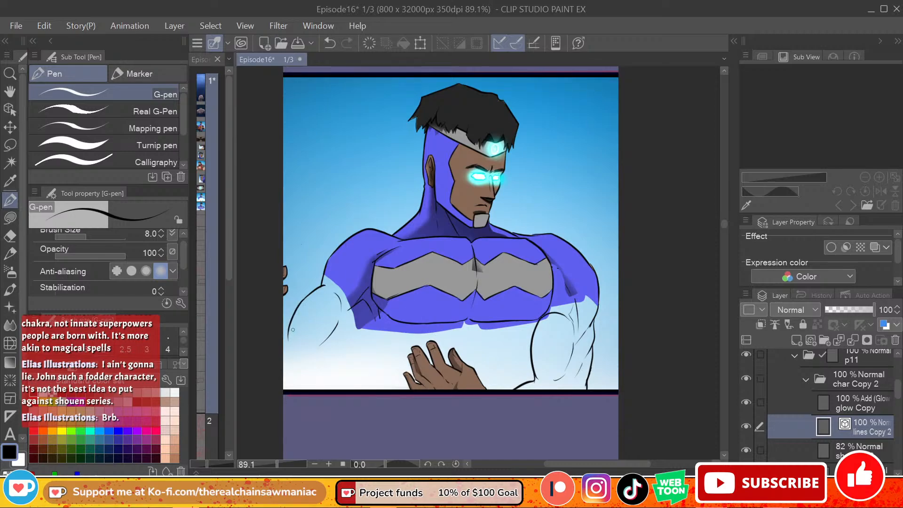
Step: Ink the short forearm edge at the panel's side border, and the torso's left side from the chest down to the hand
drag(282, 308, 292, 320)
key(ctrl+z)
key(ctrl+z)
drag(386, 332, 402, 393)
key(ctrl+z)
drag(389, 336, 394, 370)
key(ctrl+z)
drag(387, 332, 395, 382)
Step: Erase the stray fold line inside the left arm, and extend and tidy the line under the left armpit
key(e)
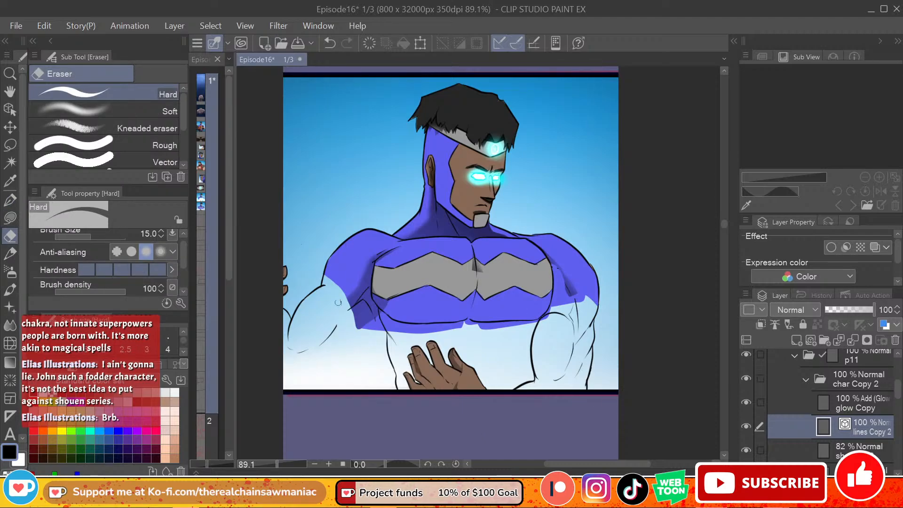
drag(329, 338, 316, 348)
key(p)
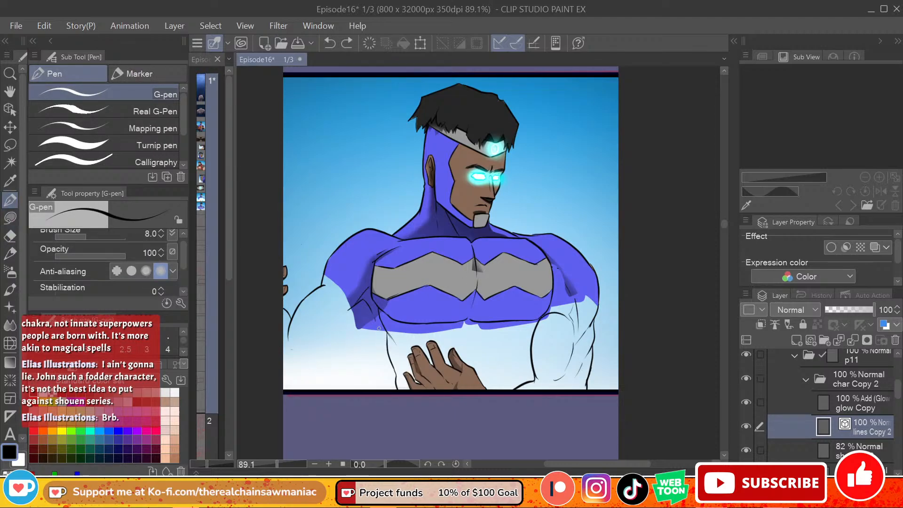
key(e)
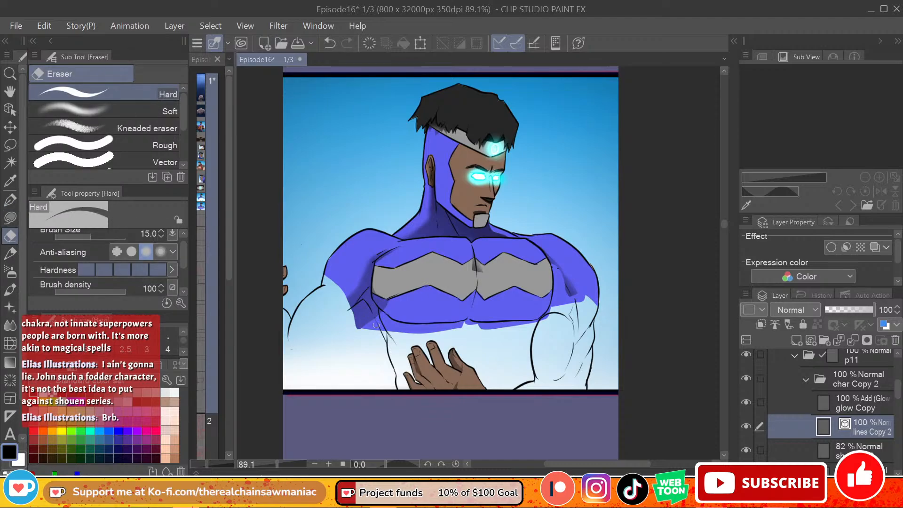
key(p)
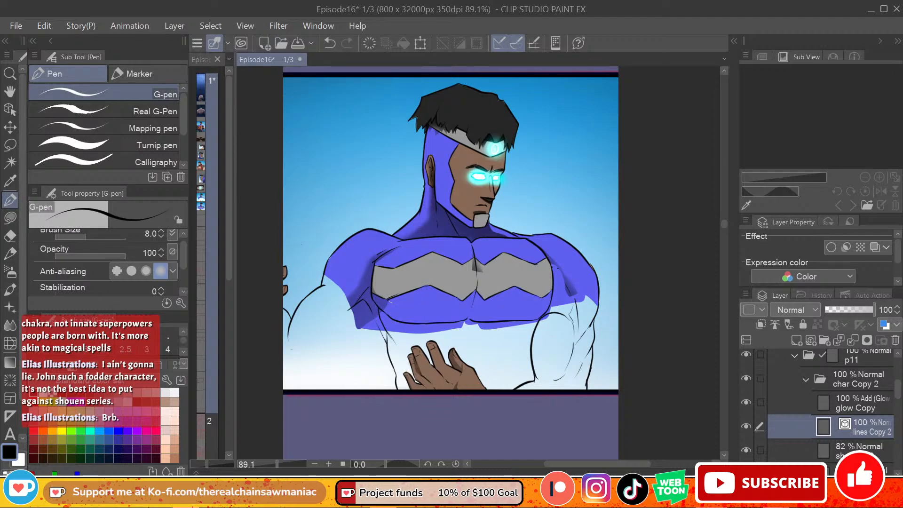
Step: Ink the left arm's lower contour from the armpit diagonally down to the panel's lower corner
mouse_move(377, 335)
mouse_down()
mouse_move(360, 353)
mouse_move(376, 335)
mouse_move(355, 337)
mouse_up()
key(ctrl+z)
key(ctrl+z)
drag(371, 332, 338, 369)
key(ctrl+z)
drag(371, 332, 315, 372)
key(ctrl+z)
mouse_move(371, 332)
mouse_down()
mouse_move(348, 357)
mouse_move(292, 387)
mouse_up()
key(ctrl+z)
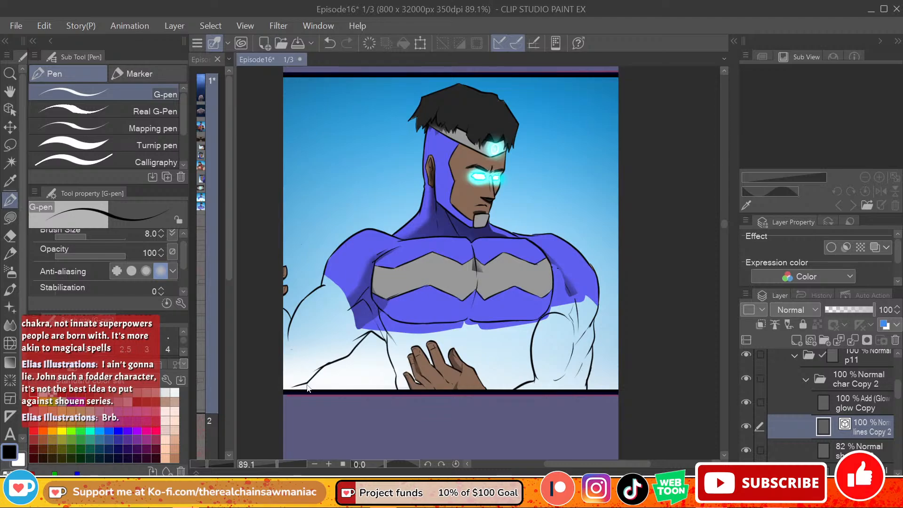
key(ctrl+z)
drag(330, 363, 300, 386)
key(ctrl+z)
click(293, 389)
key(ctrl+z)
Step: Clean up the line end at the left arm's bend, and ink muscle folds inside the arm and shoulder
key(e)
drag(288, 327, 301, 342)
key(p)
key(ctrl+z)
mouse_move(333, 284)
mouse_down()
mouse_move(343, 305)
mouse_move(318, 339)
mouse_move(358, 327)
mouse_up()
key(ctrl+z)
key(ctrl+z)
key(ctrl+z)
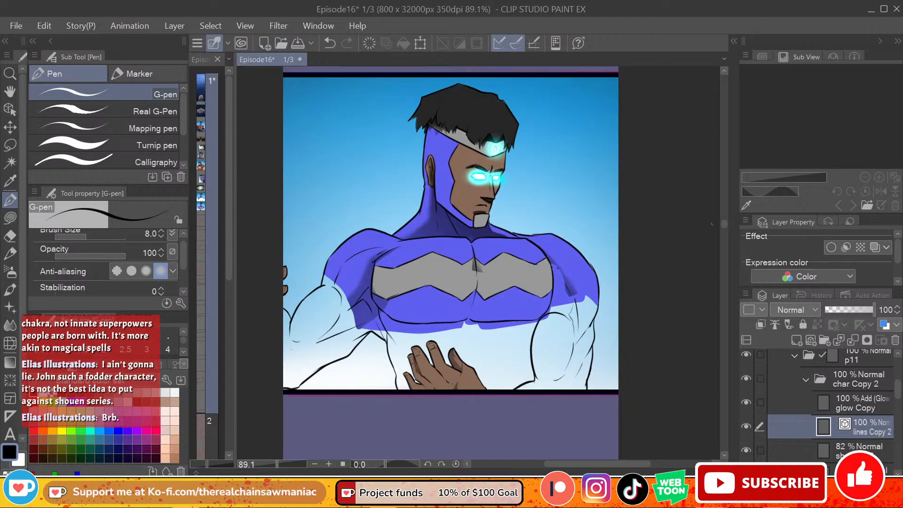
key(e)
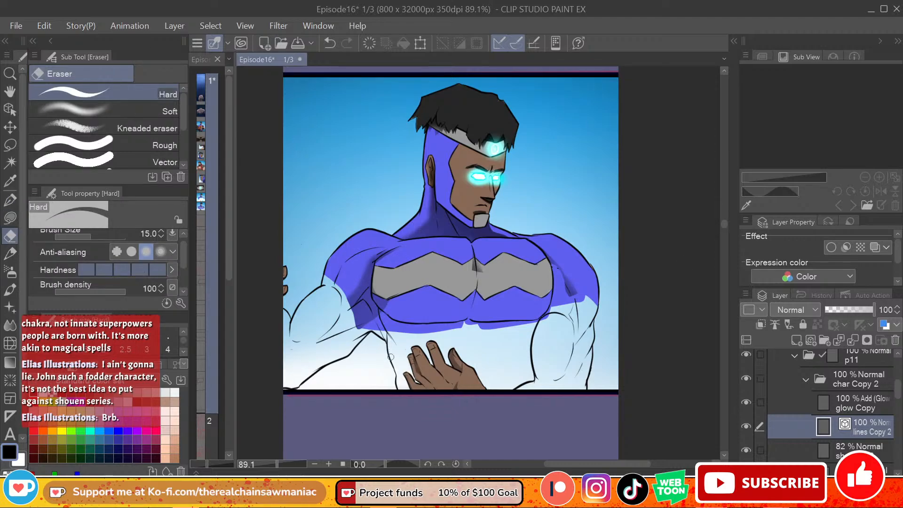
drag(388, 337, 386, 342)
key(ctrl+z)
Step: On fill Copy 2, pick the costume's violet-blue and try to lasso-fill the lower torso
click(865, 448)
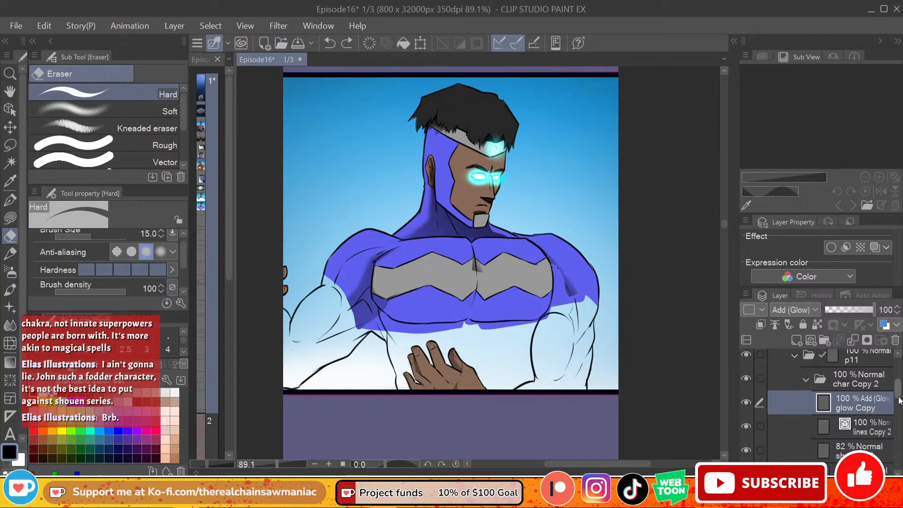
scroll(847, 409, down, 2)
click(846, 412)
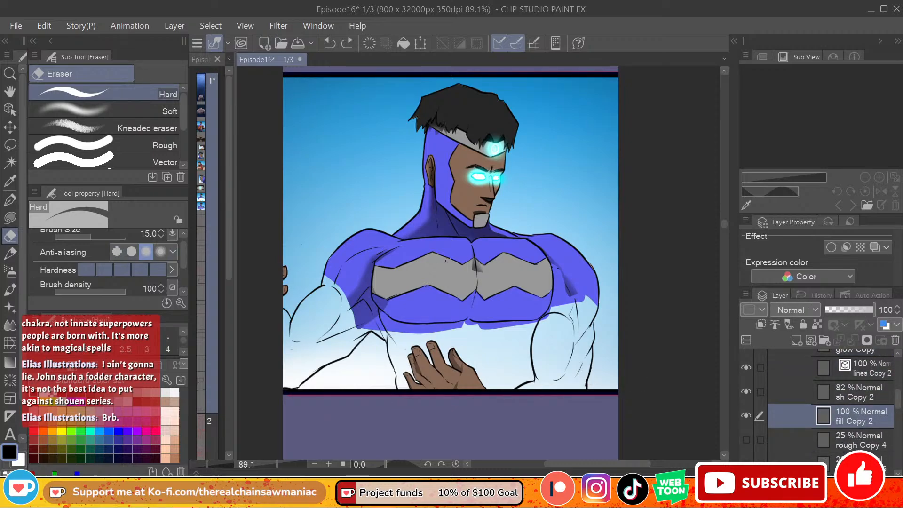
alt+click(445, 244)
click(10, 217)
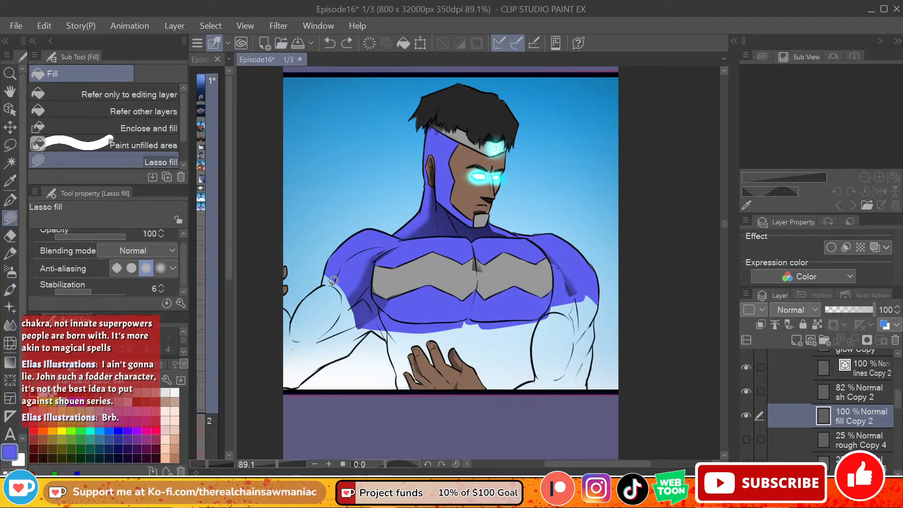
mouse_move(401, 387)
mouse_down()
mouse_move(402, 301)
mouse_move(577, 281)
mouse_move(570, 403)
mouse_up()
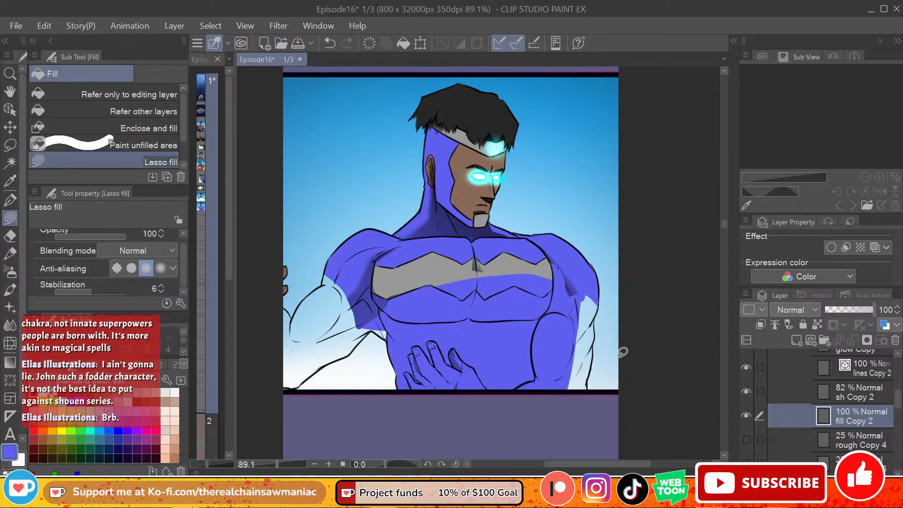
key(ctrl+z)
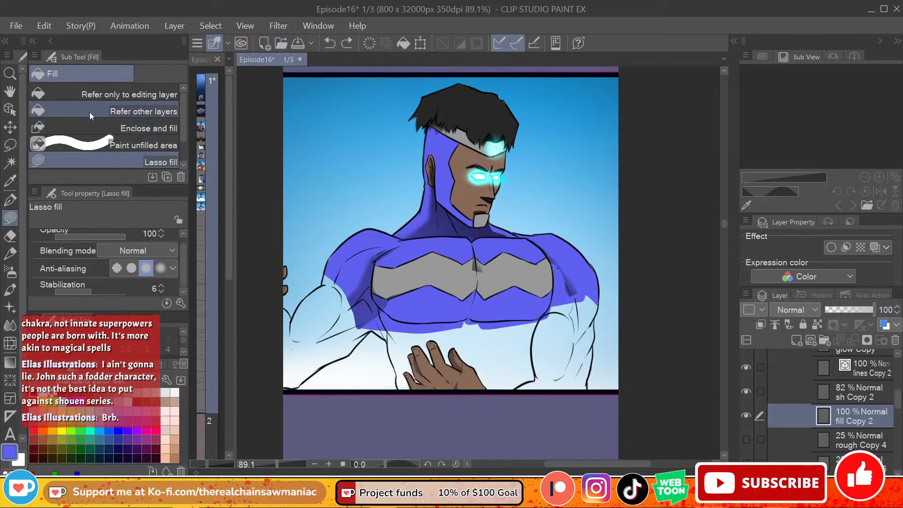
Step: Fill the lower torso and the unpainted areas of both arms with the violet-blue, using the Refer other layers fill
click(141, 111)
click(430, 343)
click(560, 341)
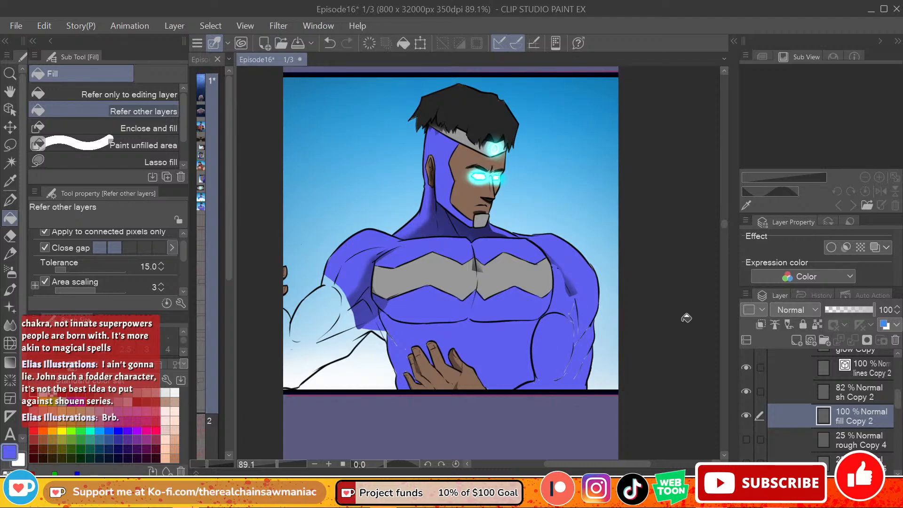
click(343, 338)
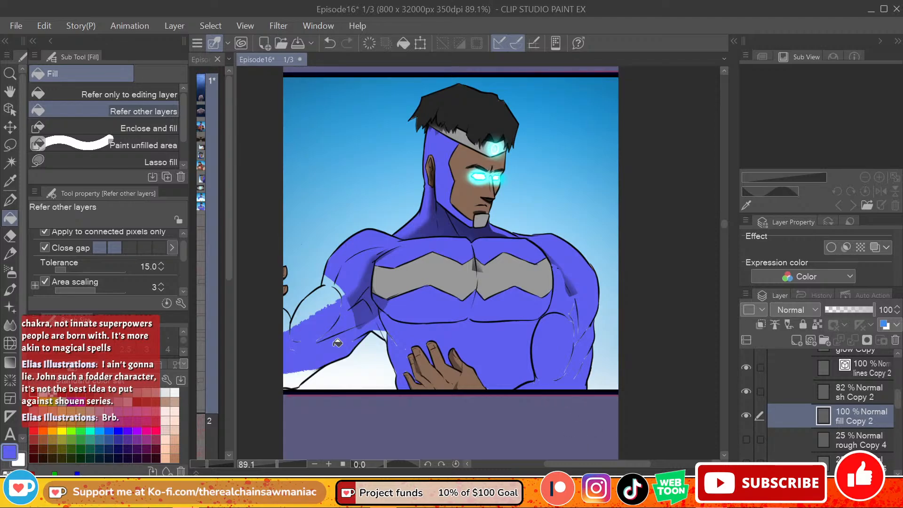
click(330, 300)
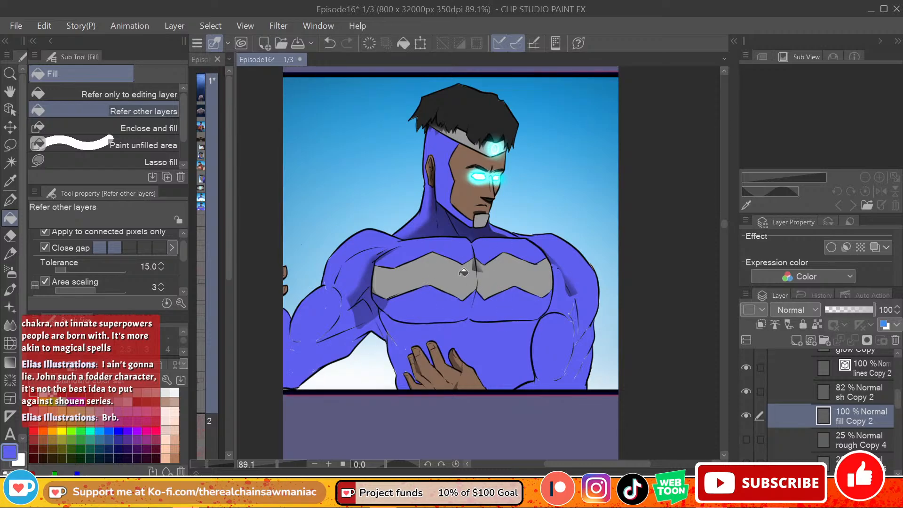
Step: Start opening another file and browse the folders on New Volume (E:)
click(19, 26)
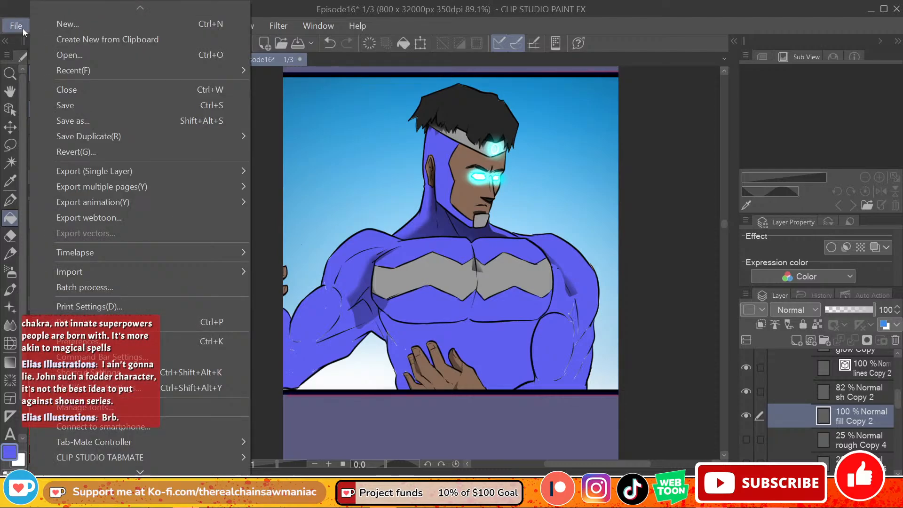
click(75, 52)
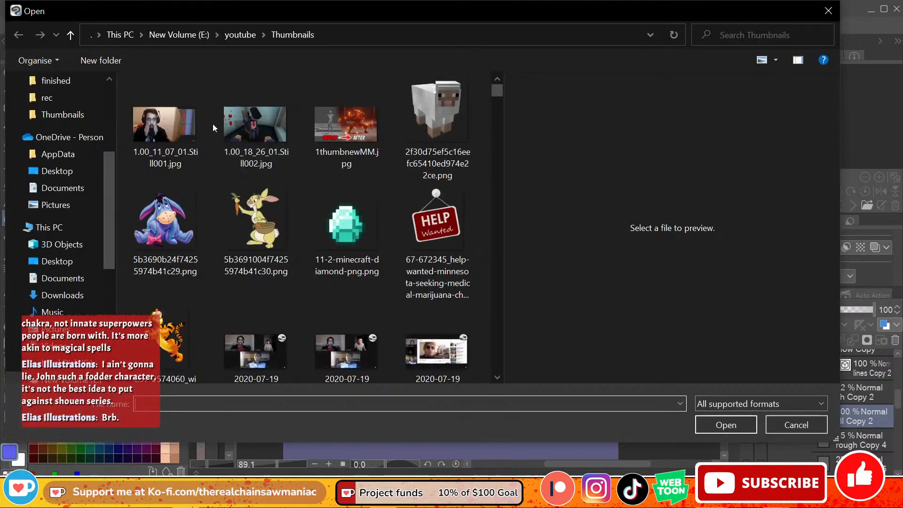
click(190, 35)
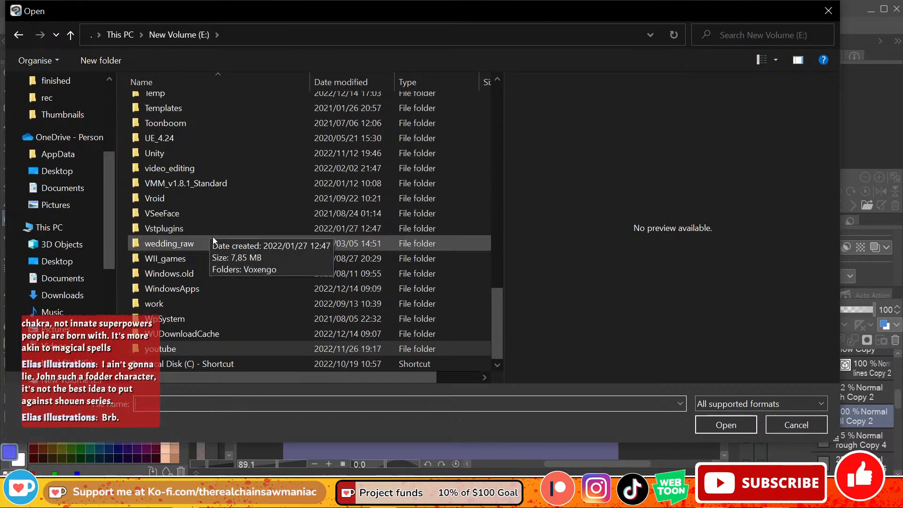
scroll(183, 301, up, 2)
scroll(183, 304, up, 15)
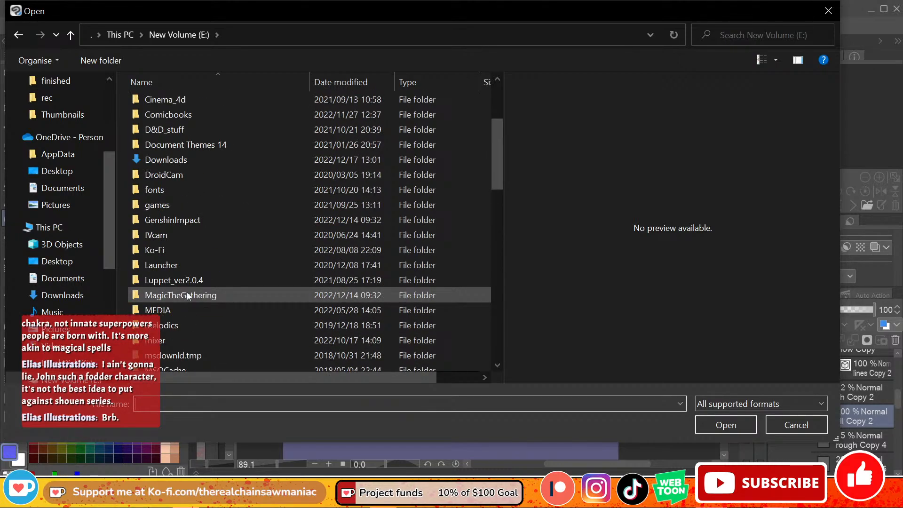
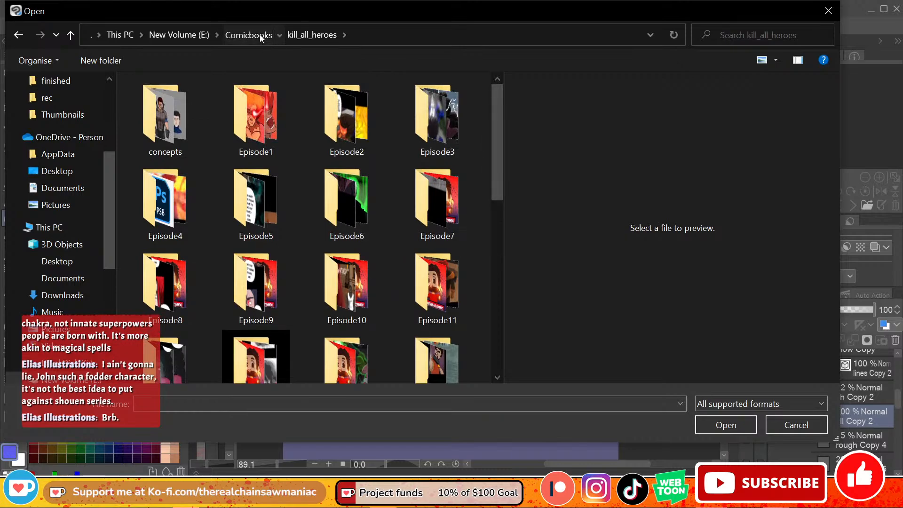
Step: Browse the Comicbooks and kill_all_heroes folders, and leave the file dialog without opening anything
click(248, 35)
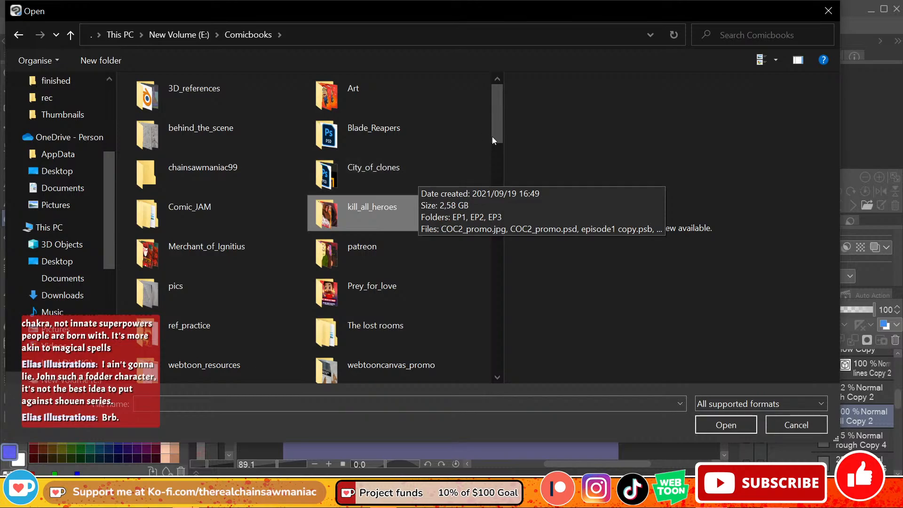
drag(492, 136, 494, 143)
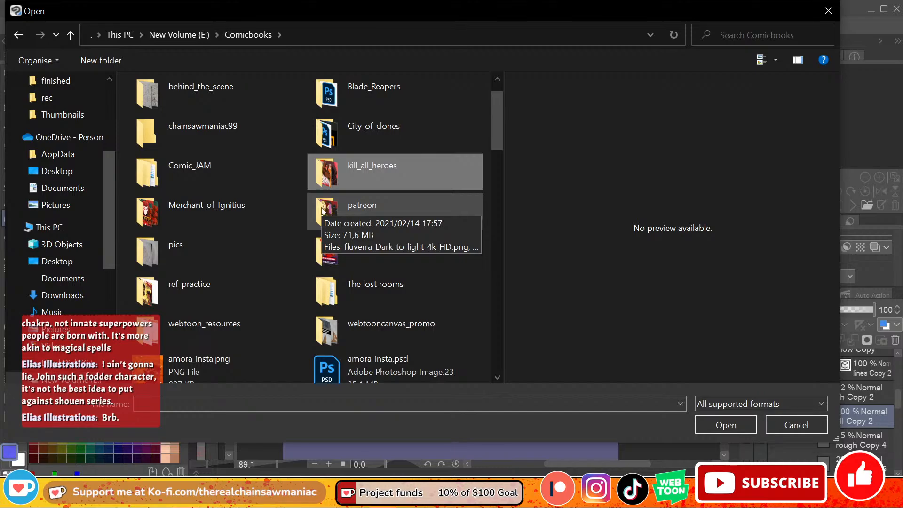
double_click(424, 180)
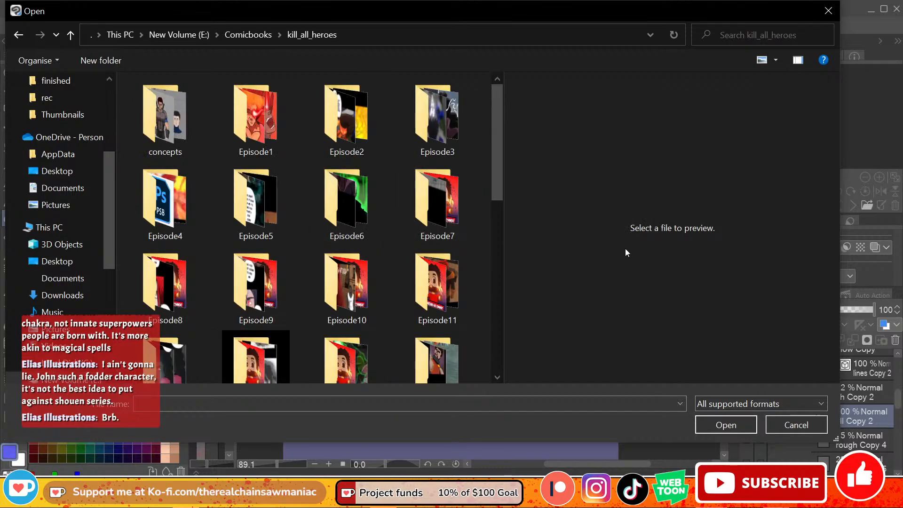
click(783, 423)
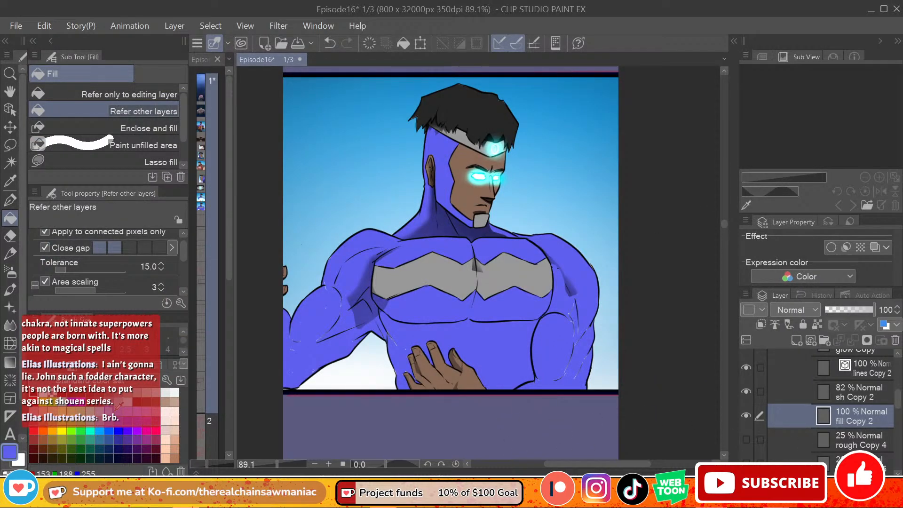
Step: Lasso-fill the remaining unpainted slivers along both arms with the violet-blue on fill Copy 2
click(141, 161)
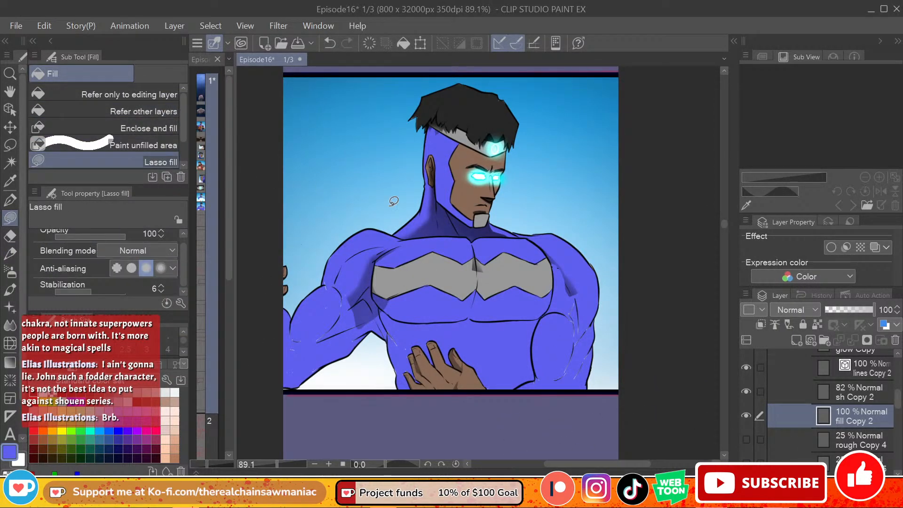
mouse_move(582, 302)
mouse_down()
mouse_move(536, 371)
mouse_move(584, 305)
mouse_up()
mouse_move(372, 299)
mouse_down()
mouse_move(339, 273)
mouse_move(324, 288)
mouse_move(373, 293)
mouse_up()
mouse_move(288, 338)
mouse_down()
mouse_move(323, 359)
mouse_move(357, 335)
mouse_up()
mouse_move(307, 371)
mouse_down()
mouse_move(330, 349)
mouse_move(308, 372)
mouse_up()
Step: On sh Copy 2, pick black and try to lasso-fill a shadow at the left arm's armpit
click(859, 399)
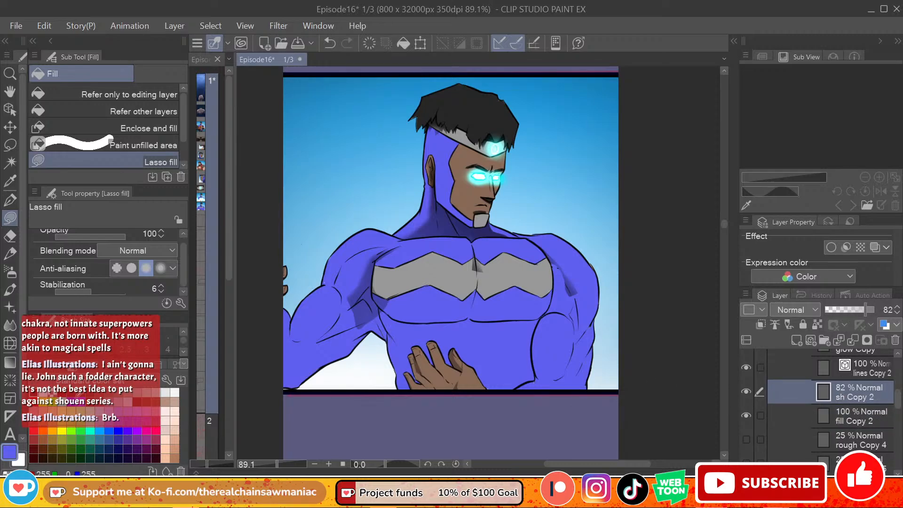
click(41, 395)
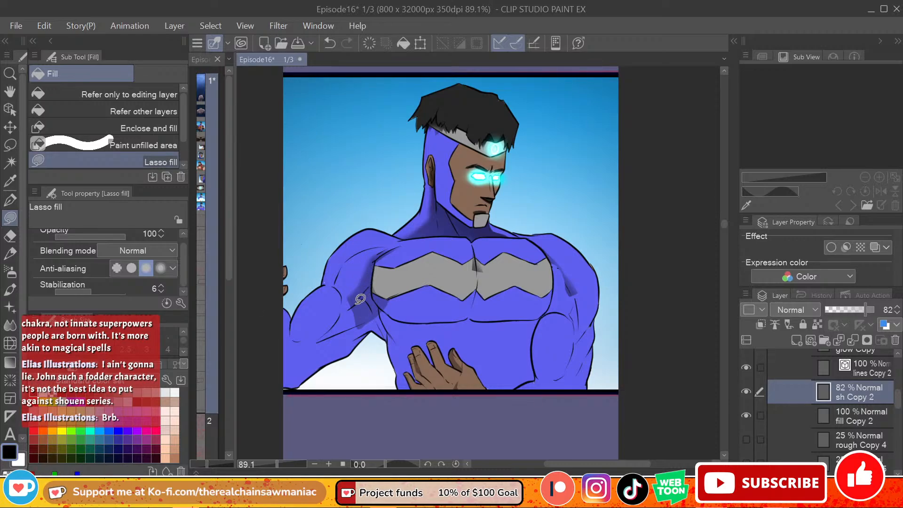
mouse_move(347, 292)
mouse_down()
mouse_move(314, 343)
mouse_move(376, 288)
mouse_up()
key(ctrl+z)
Step: Lower sh Copy 2's opacity to 59%, reduce the Noise airbrush to size 30, and try a lasso-filled shadow on the left arm
scroll(900, 391, up, 1)
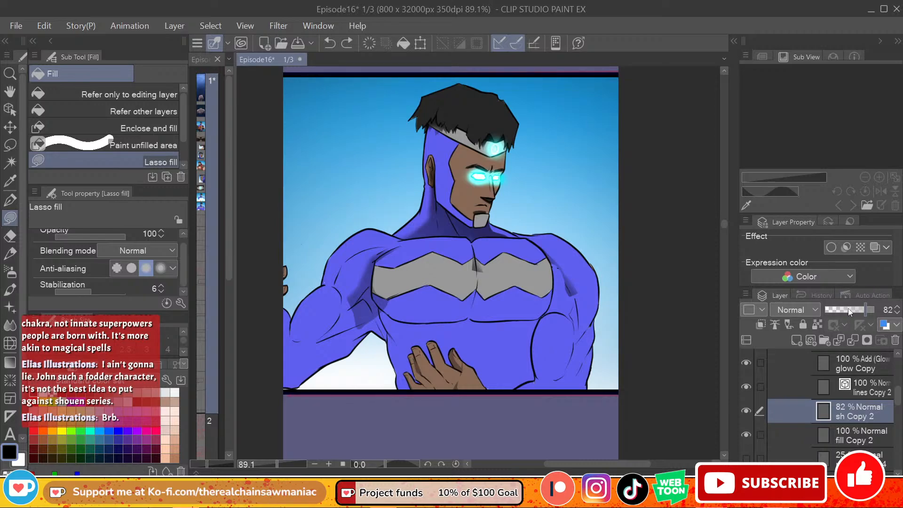
mouse_move(841, 311)
mouse_down()
mouse_move(874, 311)
mouse_move(824, 318)
mouse_move(855, 310)
mouse_up()
click(10, 272)
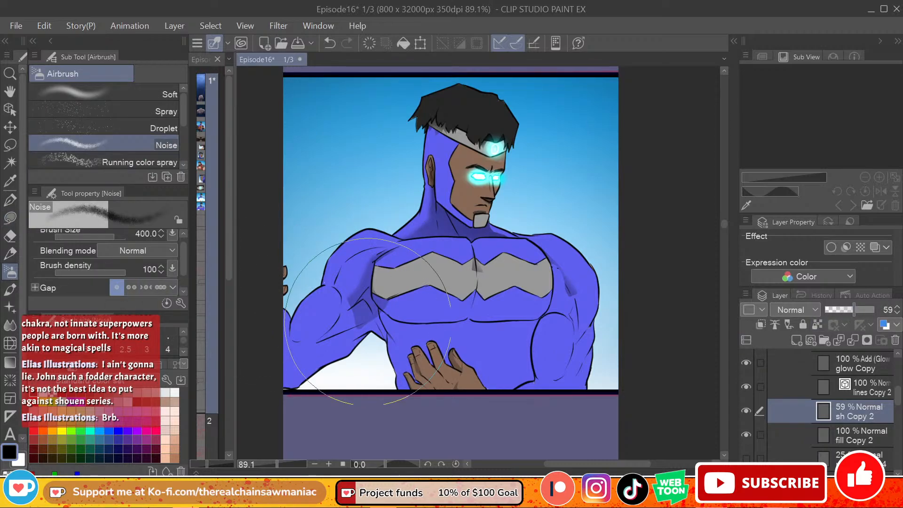
key(bracketleft)
key(bracketleft)
key(bracketleft)
key(bracketleft)
key(bracketleft)
key(bracketleft)
key(bracketleft)
key(bracketleft)
key(bracketleft)
key(bracketleft)
key(bracketleft)
key(bracketleft)
key(bracketleft)
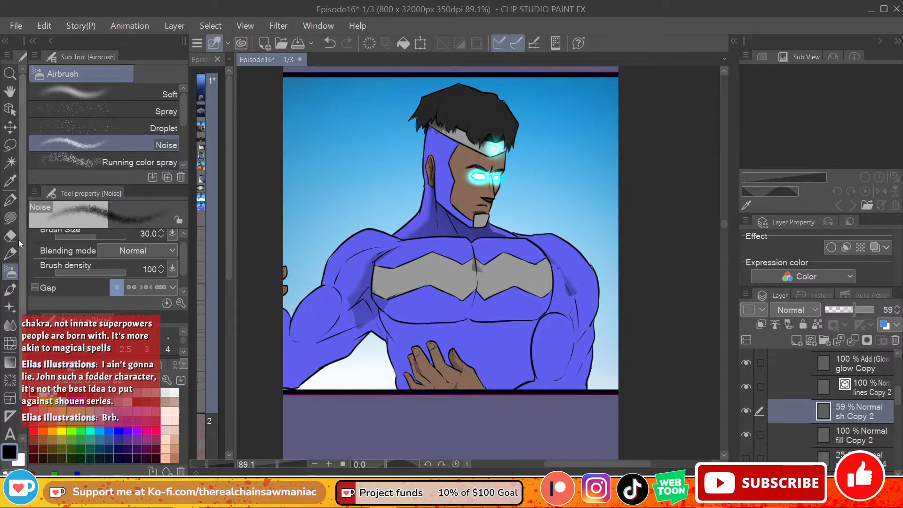
click(11, 217)
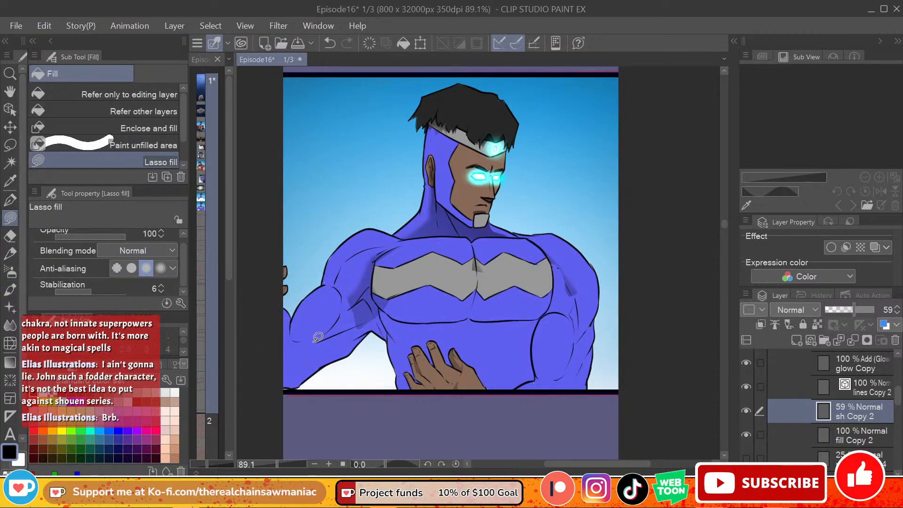
mouse_move(314, 342)
mouse_down()
mouse_move(343, 296)
mouse_move(344, 304)
mouse_move(365, 293)
mouse_move(362, 330)
mouse_up()
key(ctrl+z)
Step: Set sh Copy 2's opacity to 100% and erase the old shading at the armpit, right shoulder and chest centre with the Soft eraser
drag(871, 310, 881, 310)
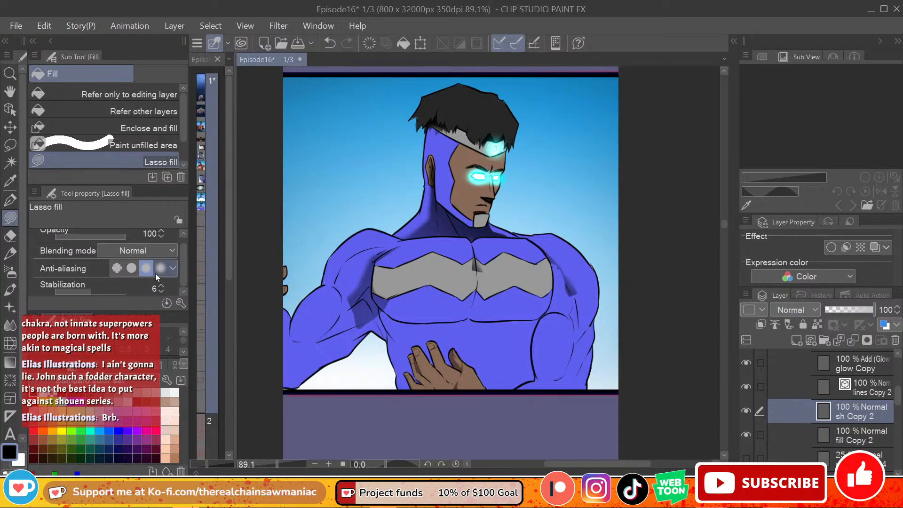
click(10, 236)
click(104, 111)
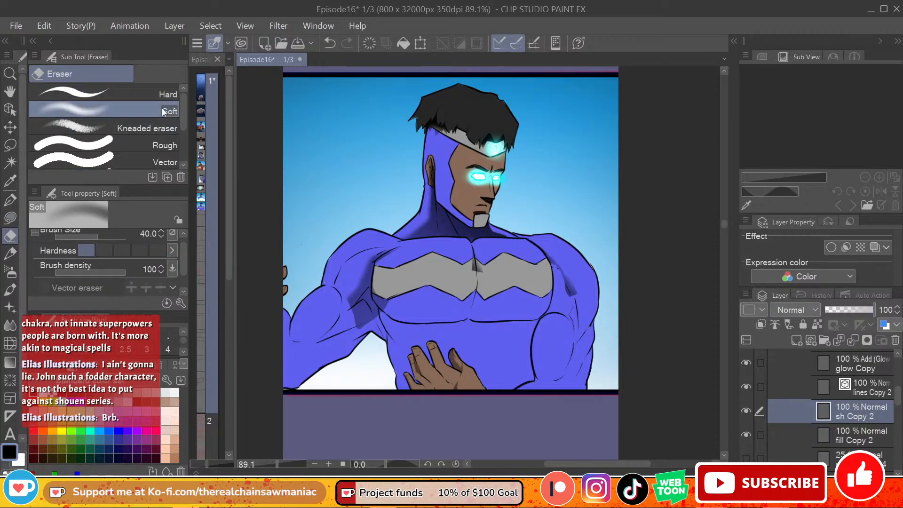
mouse_move(371, 263)
mouse_down()
mouse_move(380, 305)
mouse_move(391, 304)
mouse_up()
drag(554, 264, 573, 286)
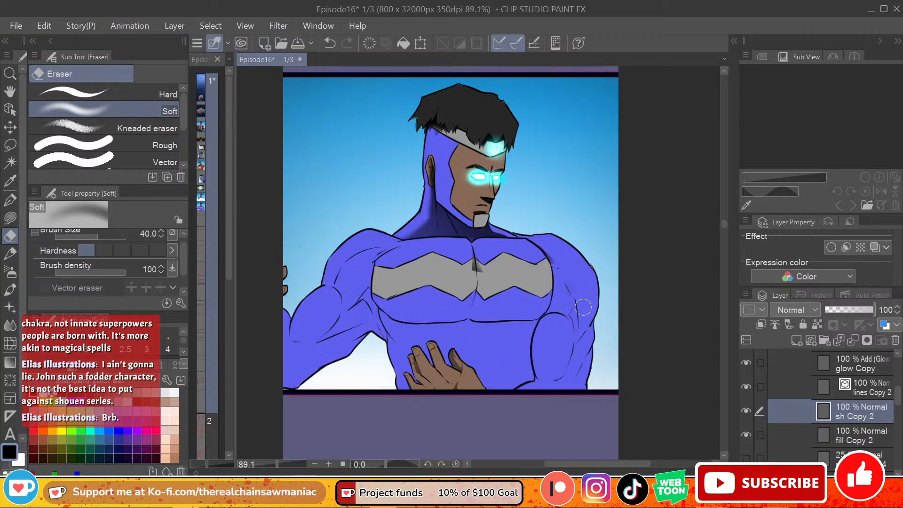
drag(480, 270, 476, 259)
Step: Try to lasso-fill over the hand's shaded area on fill Copy 2, and undo it
click(10, 217)
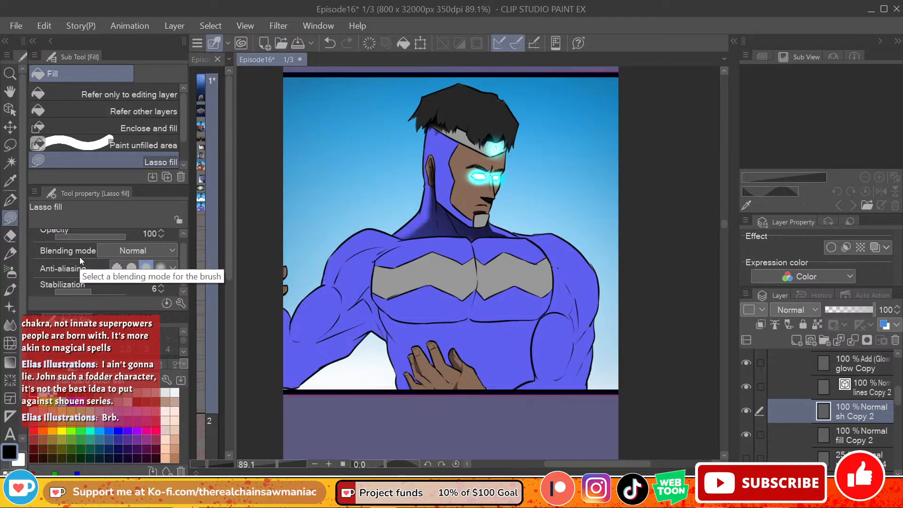
click(856, 430)
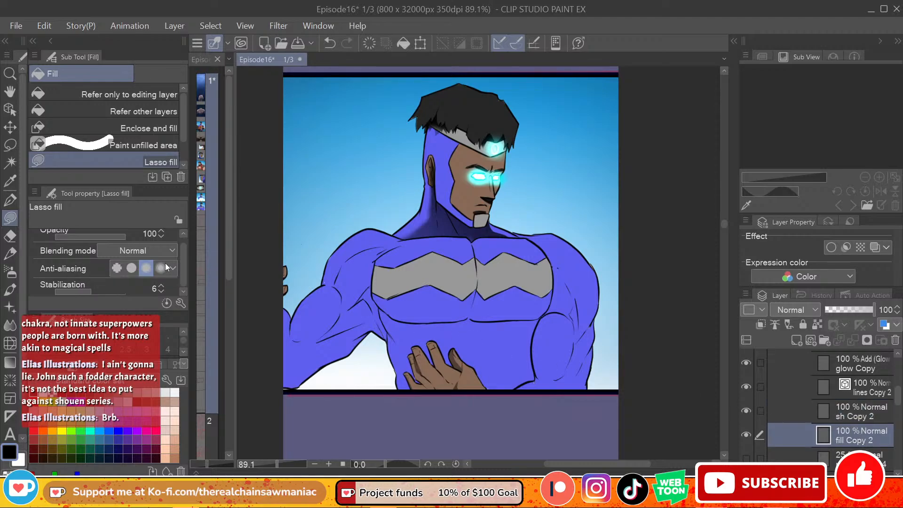
drag(450, 340, 460, 384)
click(94, 111)
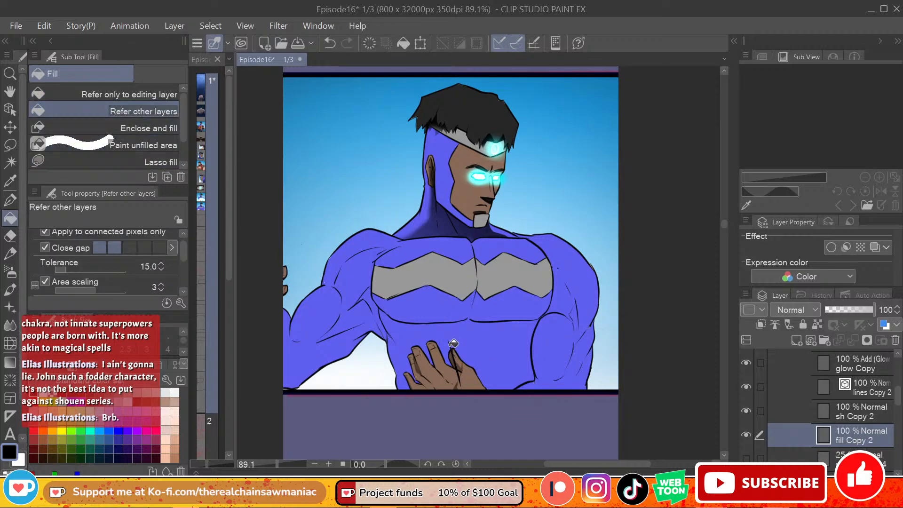
key(ctrl+z)
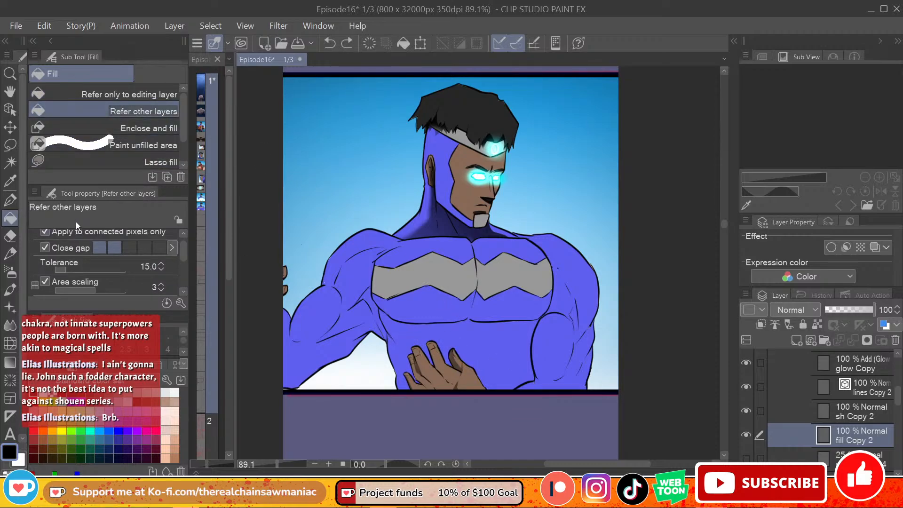
Step: Erase the old shading over the hand on sh Copy 2 with the Soft eraser
click(10, 235)
mouse_move(450, 337)
mouse_down()
mouse_move(454, 388)
mouse_move(456, 353)
mouse_move(422, 398)
mouse_up()
key(ctrl+z)
click(857, 413)
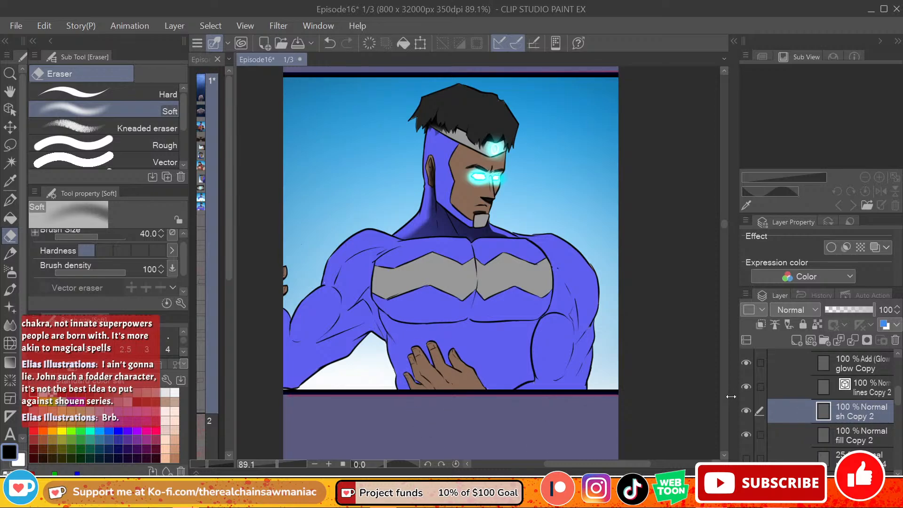
Step: Lasso-fill solid black shadows in the left armpit, under the upper arm and around the inner edge of the elbow bend
click(11, 201)
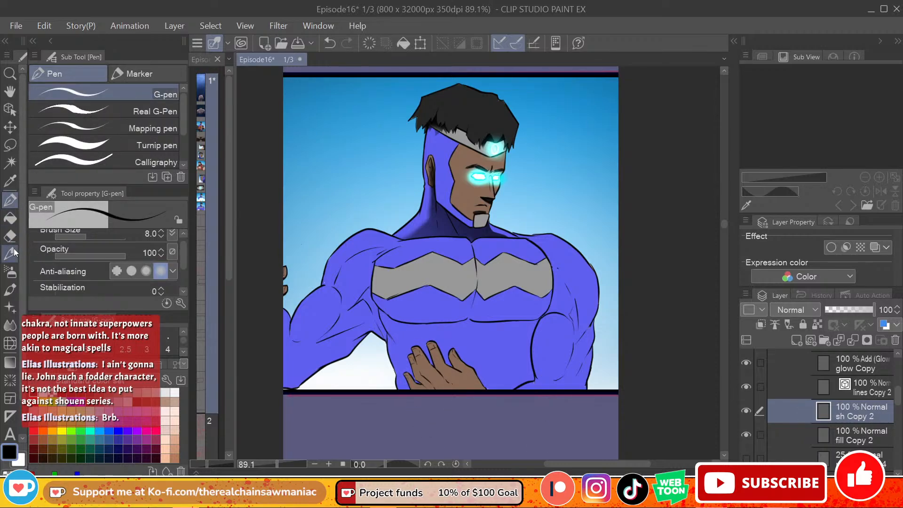
click(10, 218)
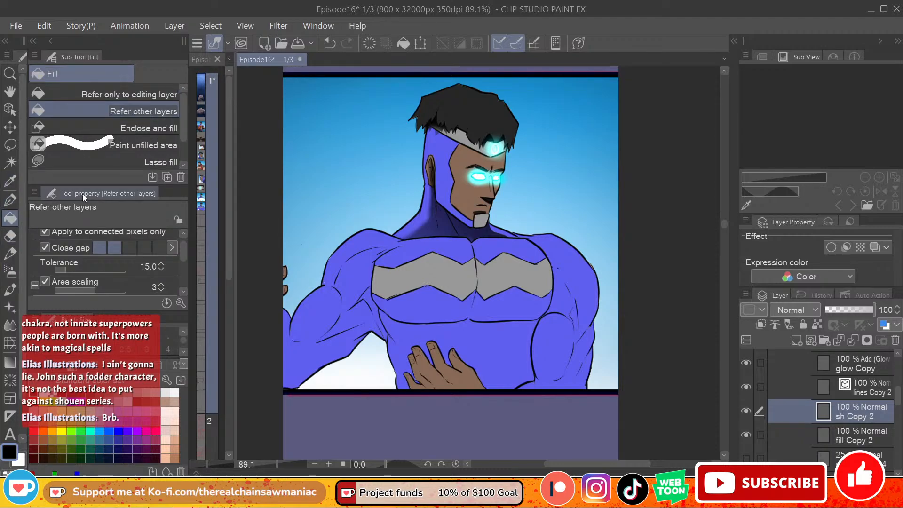
click(155, 162)
mouse_move(387, 341)
mouse_down()
mouse_move(371, 279)
mouse_move(348, 310)
mouse_move(352, 319)
mouse_move(314, 344)
mouse_move(318, 359)
mouse_move(284, 388)
mouse_move(346, 357)
mouse_move(379, 329)
mouse_up()
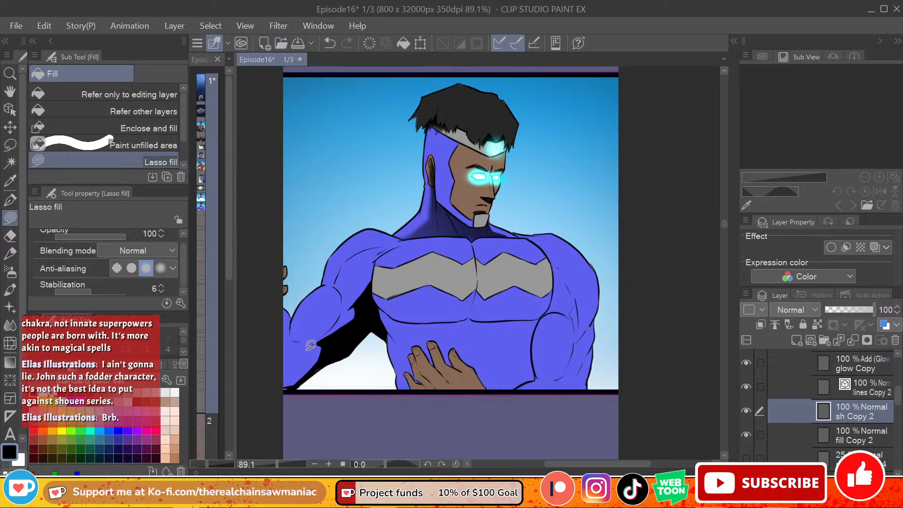
mouse_move(341, 296)
mouse_down()
mouse_move(314, 344)
mouse_move(352, 328)
mouse_move(343, 325)
mouse_move(349, 291)
mouse_up()
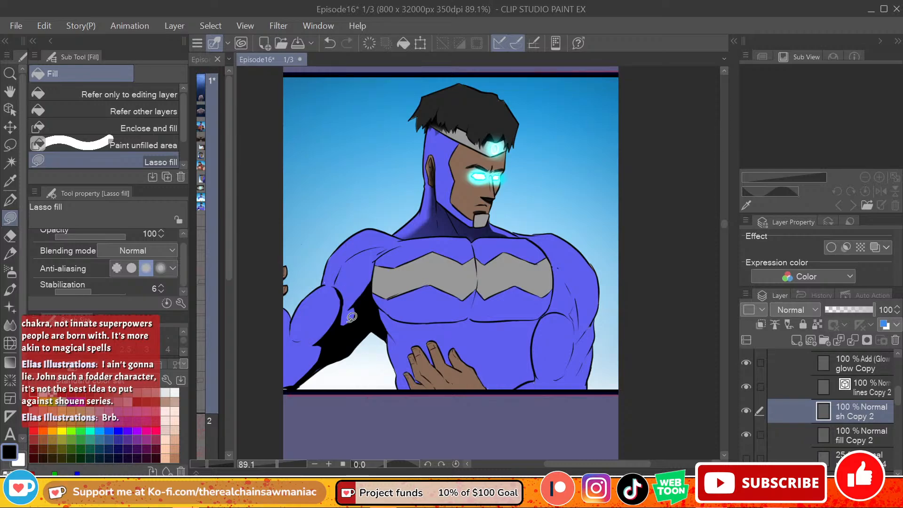
key(ctrl+z)
mouse_move(343, 305)
mouse_down()
mouse_move(337, 280)
mouse_move(347, 305)
mouse_up()
mouse_move(340, 316)
mouse_down()
mouse_move(299, 336)
mouse_move(325, 346)
mouse_move(337, 329)
mouse_move(301, 335)
mouse_move(347, 325)
mouse_up()
key(ctrl+z)
key(ctrl+z)
Step: Lasso-fill black shadows along the left forearm's underside and from the armpit up across the shoulder to the upper chest
mouse_move(290, 332)
mouse_down()
mouse_move(309, 336)
mouse_move(342, 301)
mouse_move(326, 342)
mouse_move(308, 349)
mouse_move(290, 333)
mouse_up()
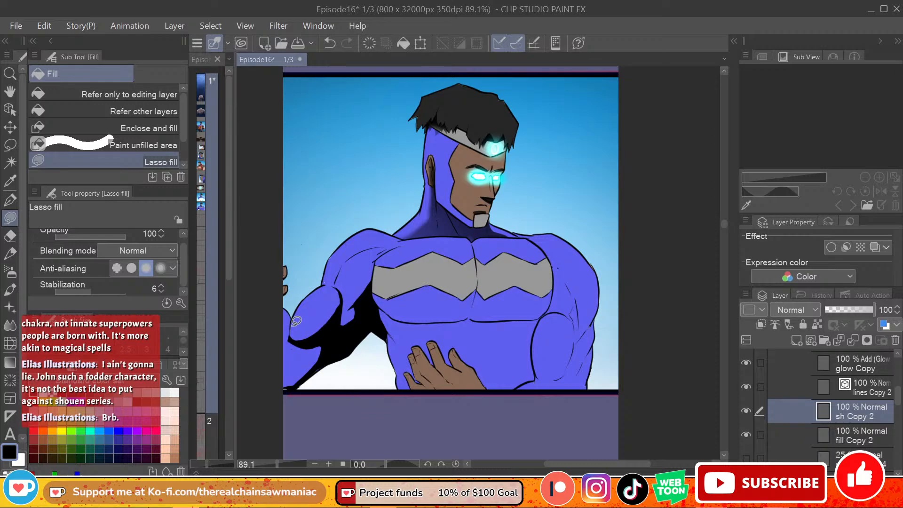
key(ctrl+z)
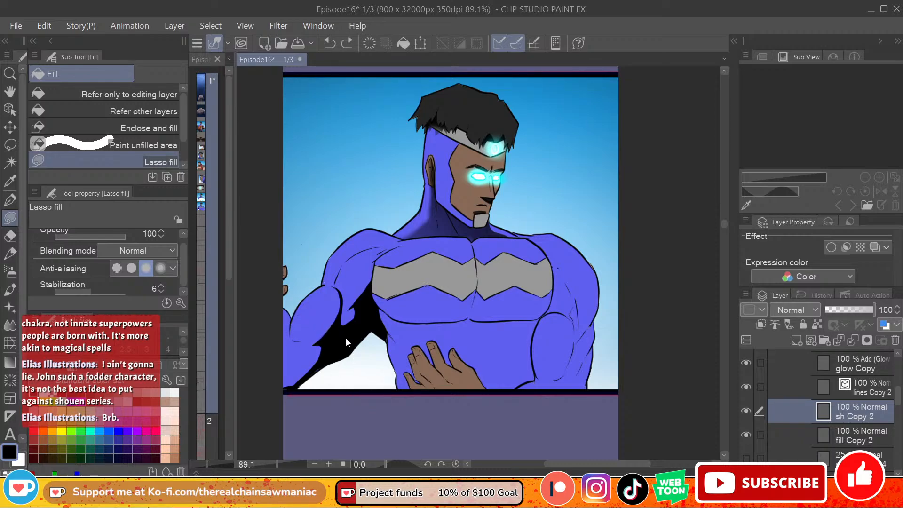
mouse_move(298, 386)
mouse_down()
mouse_move(283, 381)
mouse_move(339, 345)
mouse_move(316, 374)
mouse_move(277, 359)
mouse_move(311, 367)
mouse_move(289, 369)
mouse_move(337, 345)
mouse_up()
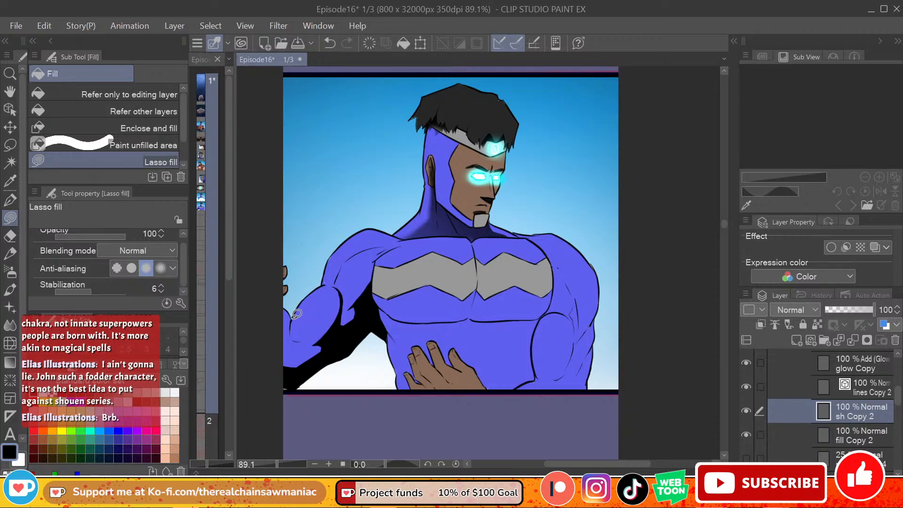
mouse_move(296, 314)
mouse_down()
mouse_move(308, 334)
mouse_move(293, 344)
mouse_move(292, 334)
mouse_move(306, 335)
mouse_move(294, 349)
mouse_move(292, 317)
mouse_move(294, 335)
mouse_move(305, 338)
mouse_move(294, 351)
mouse_move(292, 317)
mouse_up()
key(ctrl+z)
key(ctrl+z)
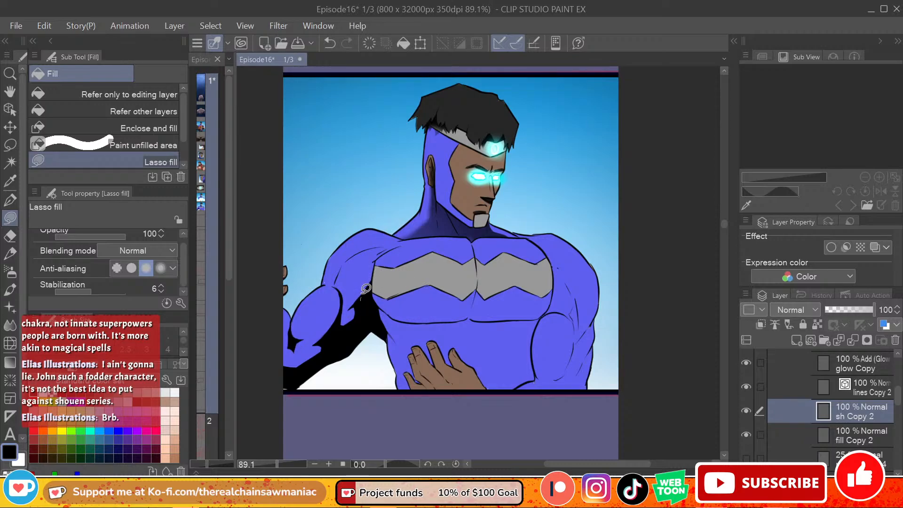
mouse_move(361, 299)
mouse_down()
mouse_move(360, 264)
mouse_move(331, 280)
mouse_move(364, 266)
mouse_move(338, 281)
mouse_move(348, 256)
mouse_move(406, 238)
mouse_move(378, 304)
mouse_up()
key(ctrl+z)
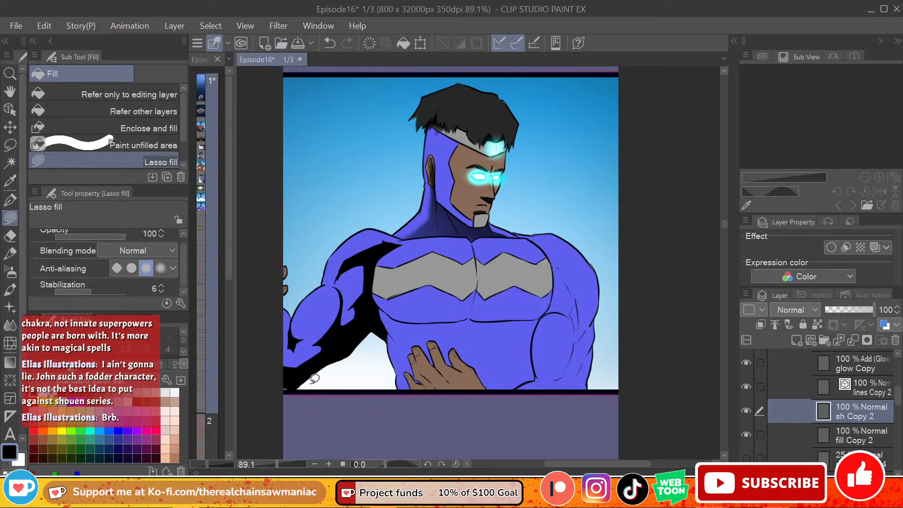
Step: Ink thin muscle lines below the chest and along the ribs and abdomen on lines Copy 2 with the G-pen
key(p)
click(877, 369)
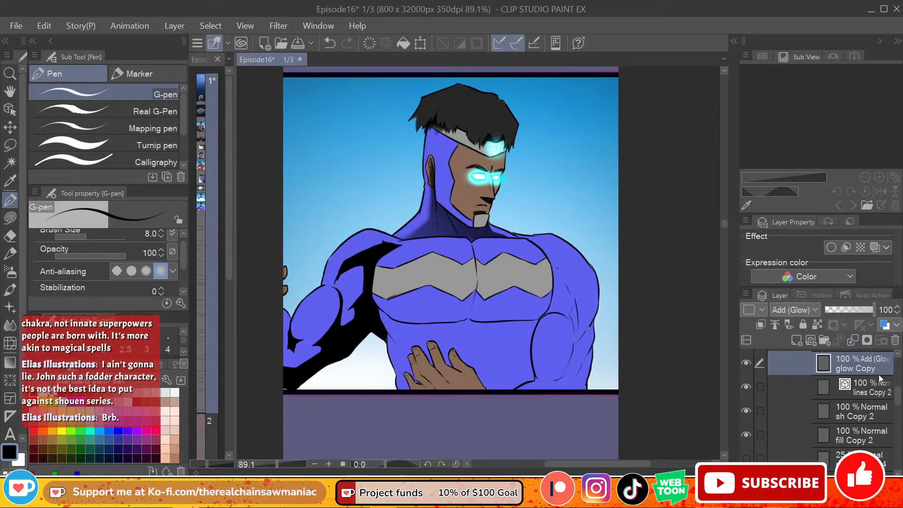
click(872, 386)
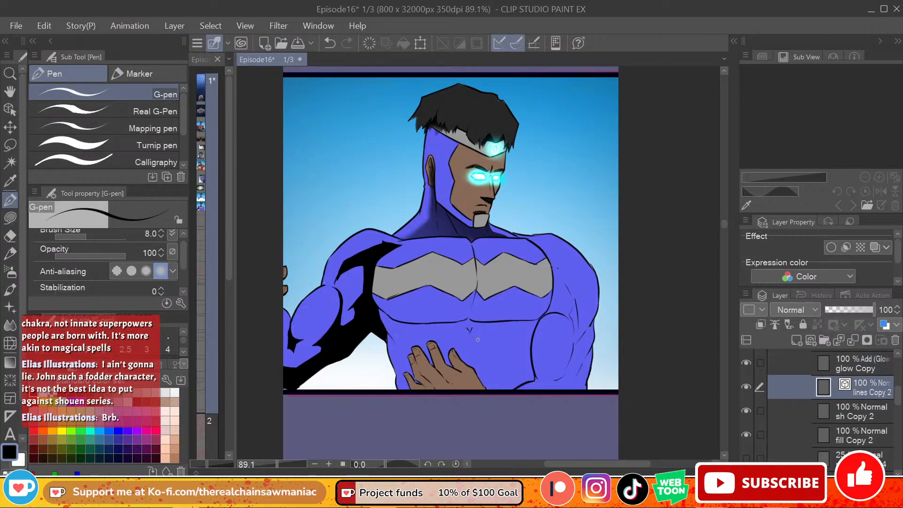
mouse_move(409, 329)
mouse_down()
mouse_move(440, 354)
mouse_move(418, 343)
mouse_up()
key(ctrl+z)
key(ctrl+z)
drag(505, 356, 507, 372)
key(ctrl+z)
drag(525, 328, 516, 346)
key(ctrl+z)
drag(521, 328, 508, 348)
Step: On sh Copy 2, lasso-fill black shadows down the torso's left side behind the hand and under the left pectoral
click(854, 411)
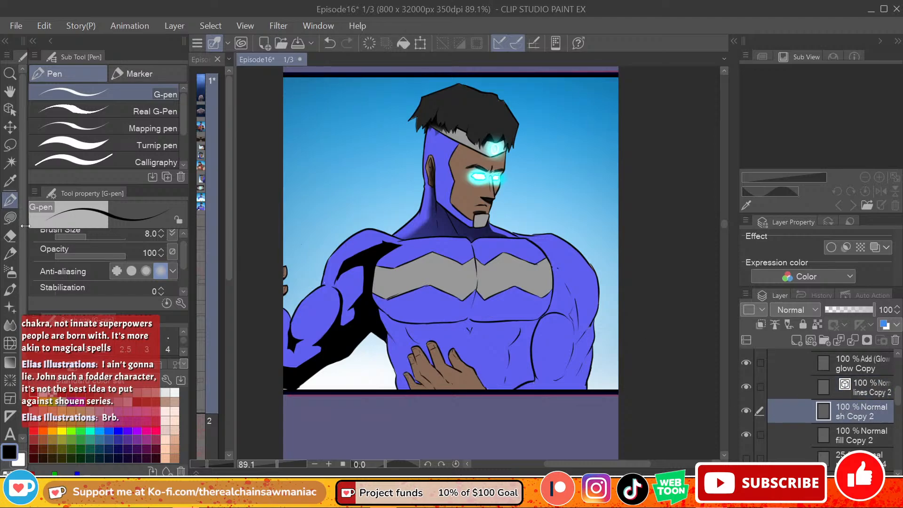
click(10, 218)
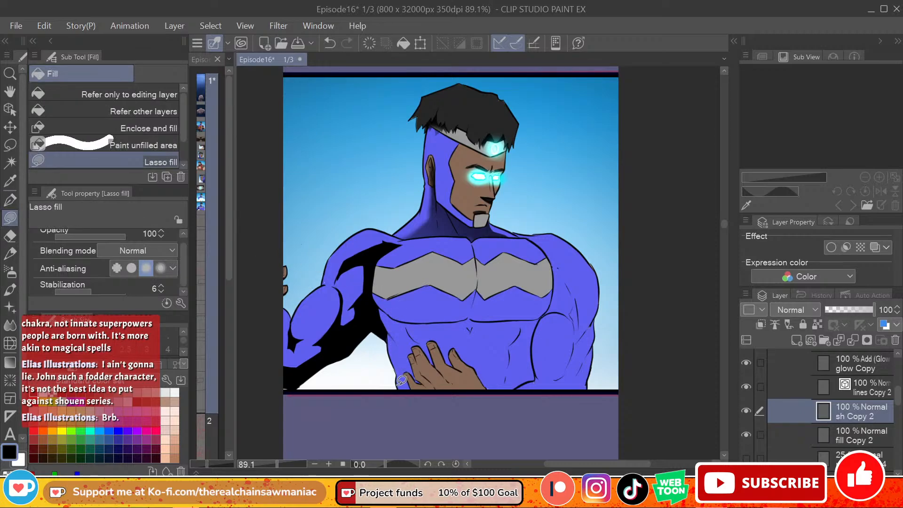
mouse_move(398, 367)
mouse_down()
mouse_move(379, 309)
mouse_move(409, 351)
mouse_move(421, 383)
mouse_move(409, 375)
mouse_move(415, 397)
mouse_up()
mouse_move(412, 337)
mouse_down()
mouse_move(415, 365)
mouse_move(416, 342)
mouse_move(400, 338)
mouse_up()
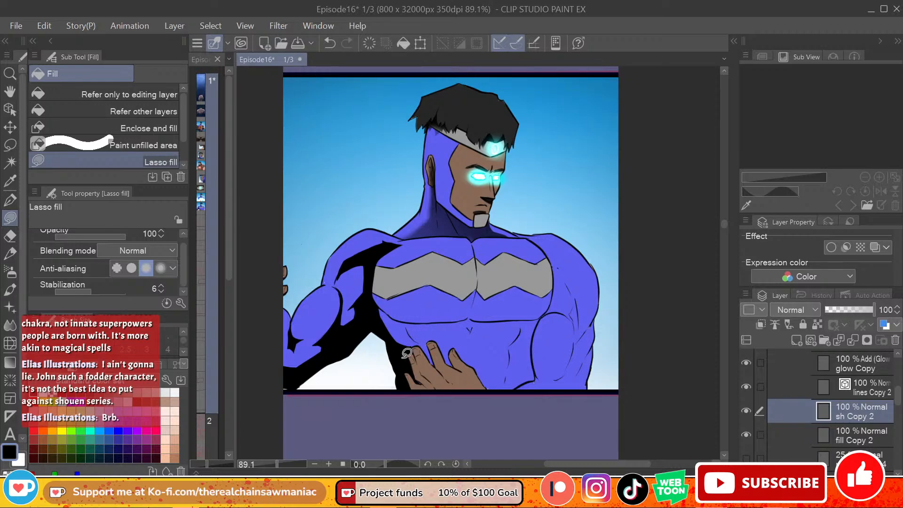
mouse_move(433, 366)
mouse_down()
mouse_move(428, 335)
mouse_move(411, 328)
mouse_move(431, 364)
mouse_up()
key(ctrl+z)
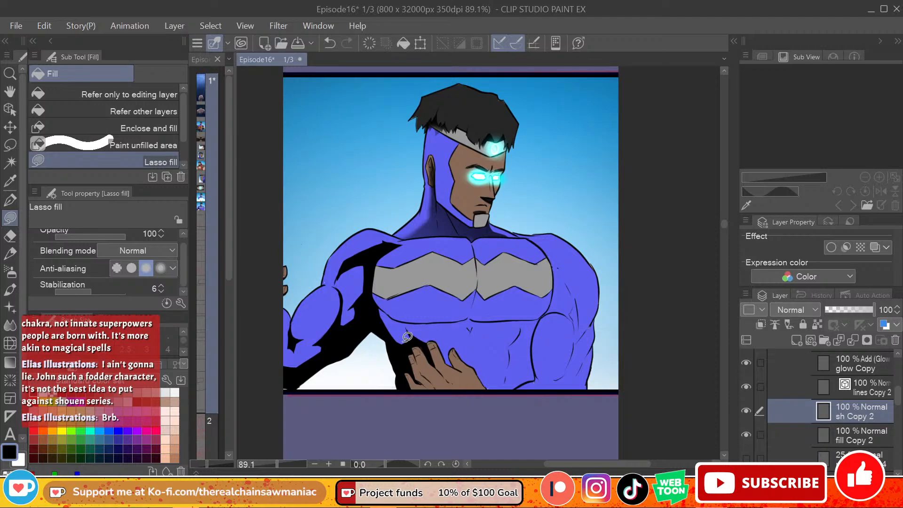
mouse_move(415, 339)
mouse_down()
mouse_move(396, 344)
mouse_move(413, 329)
mouse_move(379, 314)
mouse_up()
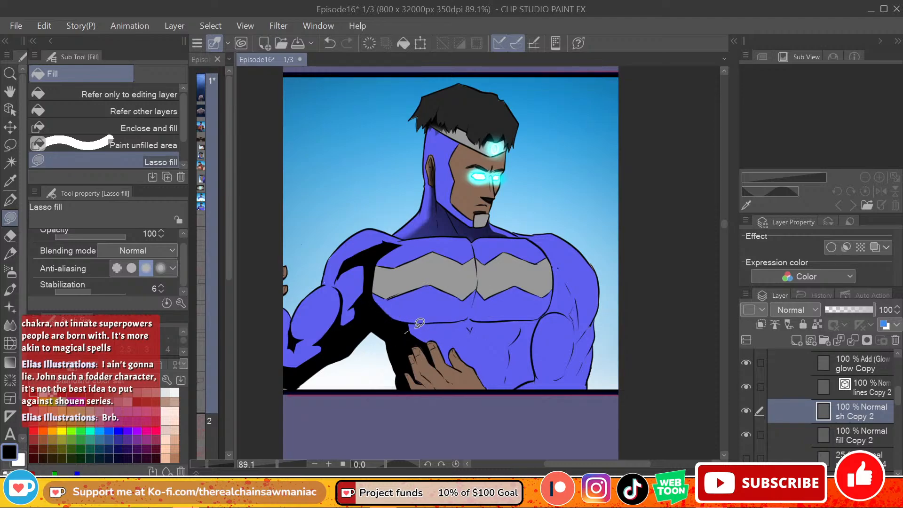
Step: Lasso-fill a black shadow along the underside of the left pectoral up to the chest's centre line
drag(416, 327, 408, 323)
key(ctrl+z)
mouse_move(477, 281)
mouse_down()
mouse_move(470, 295)
mouse_move(376, 291)
mouse_move(380, 300)
mouse_move(441, 304)
mouse_move(477, 291)
mouse_move(472, 318)
mouse_move(404, 320)
mouse_move(373, 290)
mouse_move(459, 305)
mouse_move(475, 285)
mouse_move(471, 315)
mouse_move(414, 319)
mouse_move(372, 288)
mouse_up()
key(ctrl+z)
key(ctrl+z)
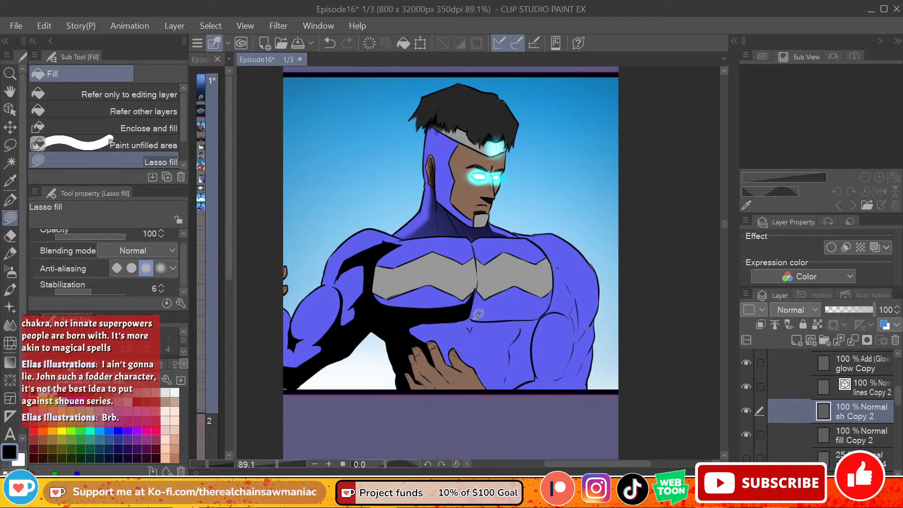
Step: Lasso-fill a matching black shadow along the underside of the right pectoral
mouse_move(468, 320)
mouse_down()
mouse_move(540, 314)
mouse_move(558, 292)
mouse_move(554, 285)
mouse_move(490, 324)
mouse_move(545, 313)
mouse_move(554, 293)
mouse_move(471, 299)
mouse_move(476, 322)
mouse_move(541, 316)
mouse_move(555, 296)
mouse_move(468, 314)
mouse_move(522, 320)
mouse_move(556, 295)
mouse_move(468, 304)
mouse_up()
key(ctrl+z)
key(ctrl+z)
key(ctrl+z)
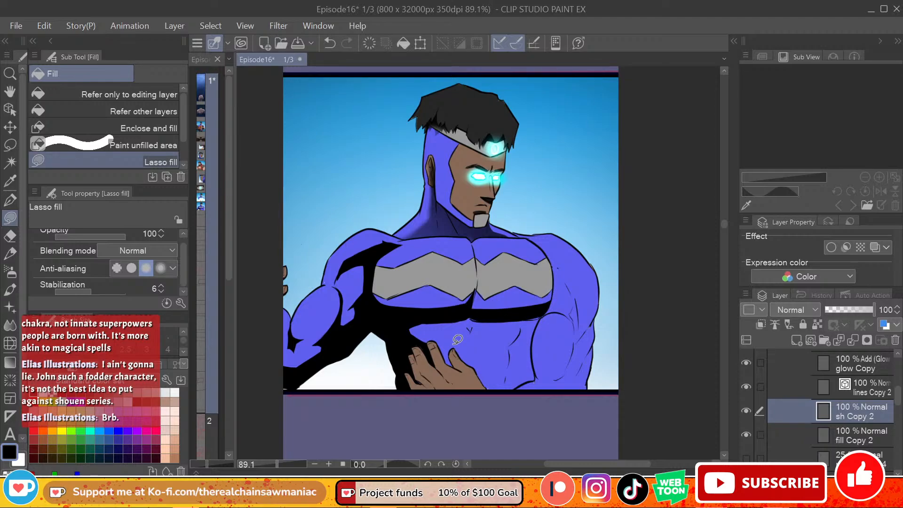
Step: Lasso-fill a pointed black shadow below the sternum and a broad one down the torso's right side beside the arm
mouse_move(461, 319)
mouse_down()
mouse_move(471, 328)
mouse_move(487, 314)
mouse_move(469, 315)
mouse_move(474, 283)
mouse_move(500, 314)
mouse_up()
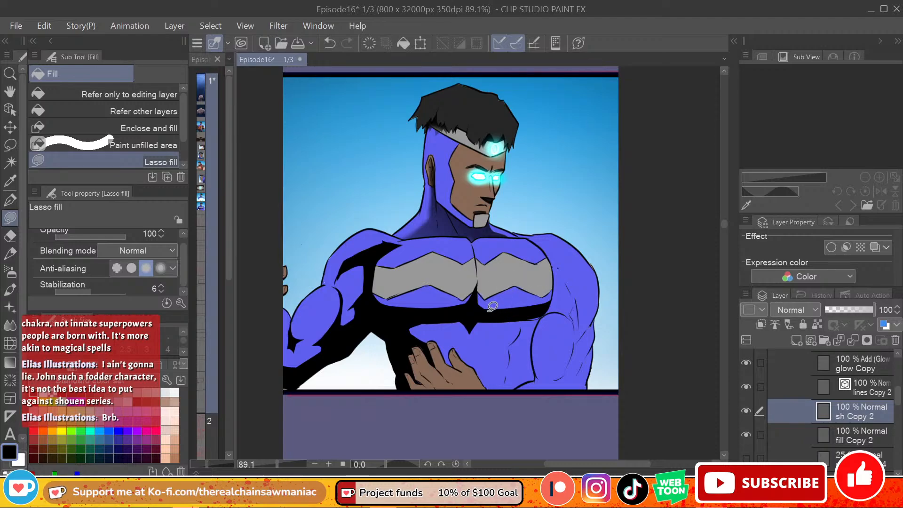
drag(553, 296, 553, 306)
mouse_move(501, 321)
mouse_down()
mouse_move(503, 399)
mouse_move(537, 379)
mouse_move(531, 352)
mouse_move(541, 305)
mouse_up()
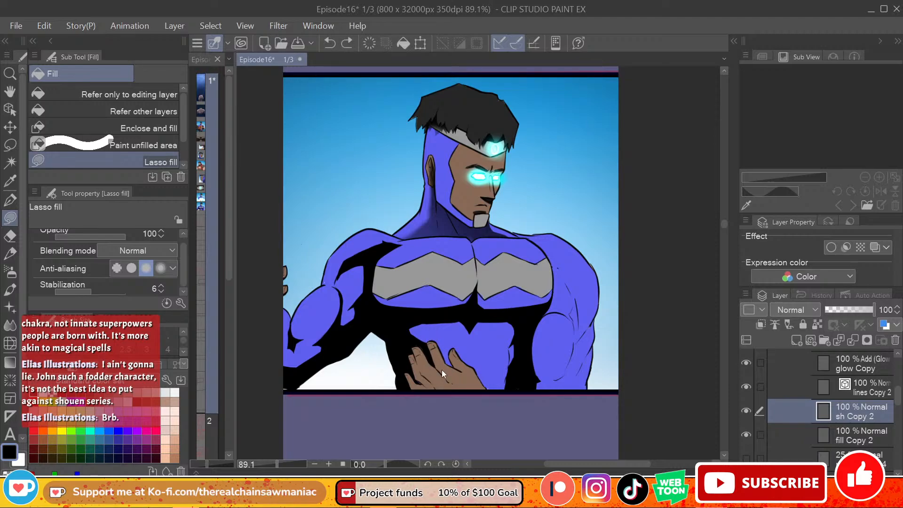
Step: Lasso-fill small black shadows between the fingers and along the side of the hand held against the torso
mouse_move(439, 336)
mouse_down()
mouse_move(445, 364)
mouse_move(468, 374)
mouse_move(457, 354)
mouse_up()
key(ctrl+z)
mouse_move(417, 350)
mouse_down()
mouse_move(452, 378)
mouse_move(445, 364)
mouse_up()
key(ctrl+z)
mouse_move(416, 364)
mouse_down()
mouse_move(412, 355)
mouse_move(437, 387)
mouse_move(416, 386)
mouse_move(432, 384)
mouse_up()
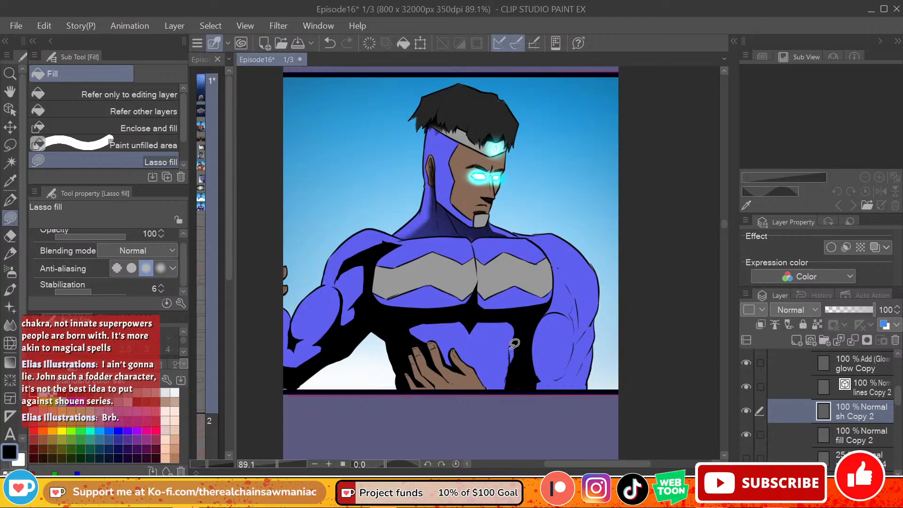
key(ctrl+z)
Step: Lasso-fill black shadows around the right biceps and down the outer upper arm and elbow
mouse_move(540, 377)
mouse_down()
mouse_move(549, 397)
mouse_move(516, 392)
mouse_up()
key(ctrl+z)
mouse_move(541, 316)
mouse_down()
mouse_move(565, 320)
mouse_move(572, 344)
mouse_move(577, 300)
mouse_move(561, 271)
mouse_move(540, 319)
mouse_move(572, 350)
mouse_move(570, 362)
mouse_move(595, 316)
mouse_up()
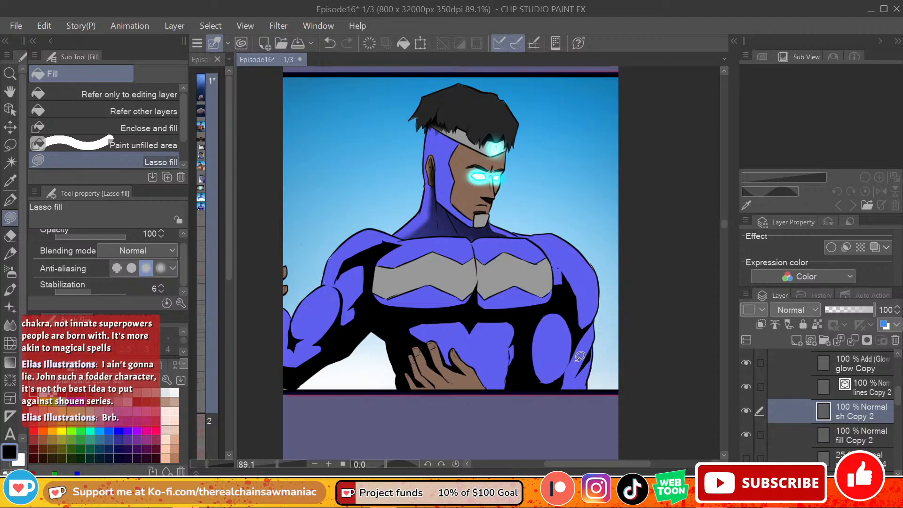
key(ctrl+z)
mouse_move(574, 372)
mouse_down()
mouse_move(585, 363)
mouse_move(580, 393)
mouse_move(564, 396)
mouse_up()
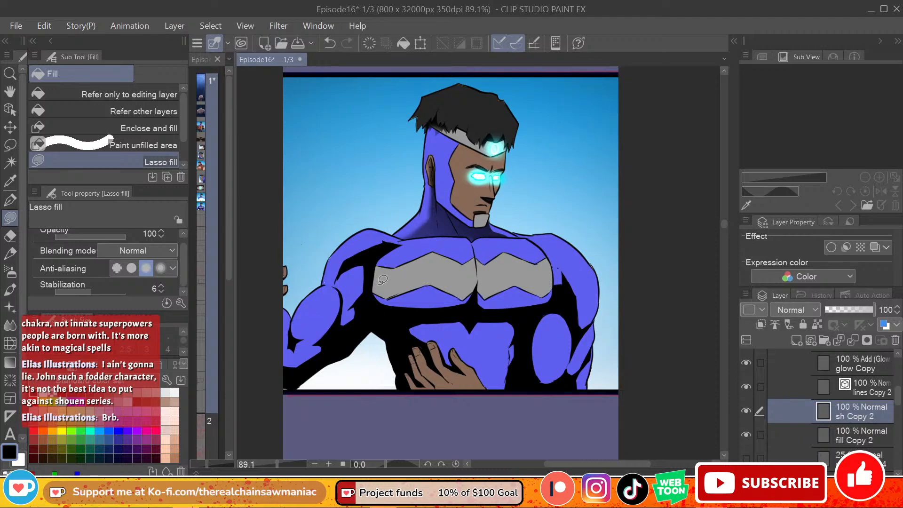
mouse_move(385, 252)
mouse_down()
mouse_move(382, 311)
mouse_move(387, 254)
mouse_move(376, 292)
mouse_move(387, 253)
mouse_up()
key(ctrl+z)
mouse_move(371, 284)
mouse_down()
mouse_move(392, 296)
mouse_move(470, 293)
mouse_up()
key(ctrl+z)
mouse_move(369, 278)
mouse_down()
mouse_move(396, 292)
mouse_move(472, 289)
mouse_up()
key(ctrl+z)
mouse_move(372, 275)
mouse_down()
mouse_move(391, 295)
mouse_move(443, 297)
mouse_up()
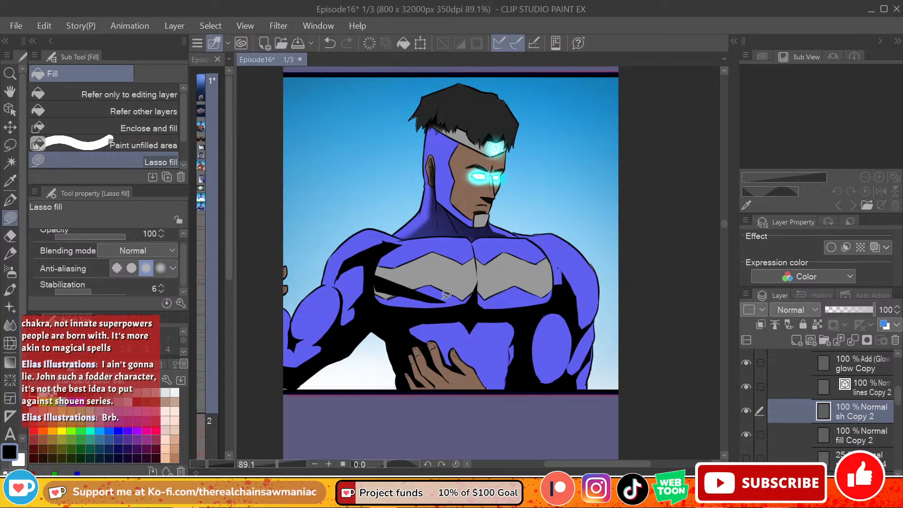
key(ctrl+z)
mouse_move(370, 274)
mouse_down()
mouse_move(412, 287)
mouse_move(474, 283)
mouse_up()
key(ctrl+z)
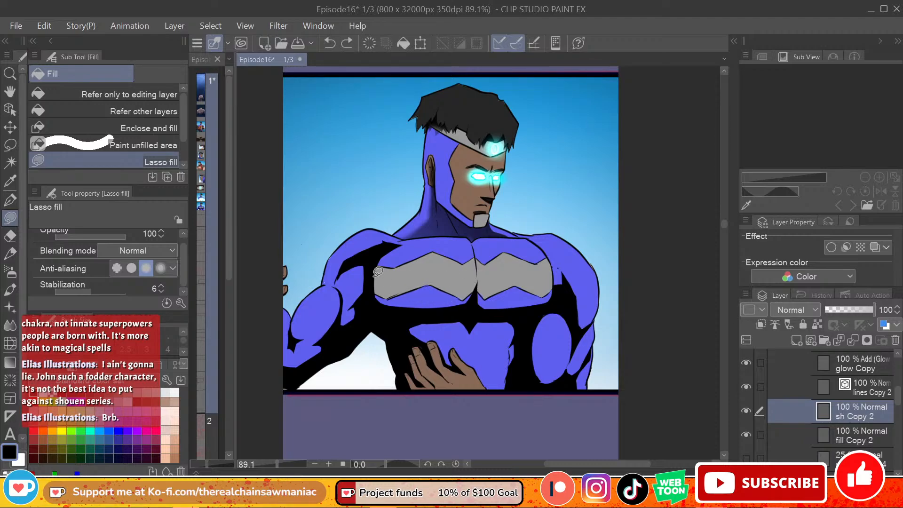
Step: Lasso-fill black shadows over the lower part of the grey chest emblem and from the right armpit up over the shoulder
mouse_move(374, 279)
mouse_down()
mouse_move(391, 292)
mouse_move(471, 293)
mouse_move(390, 293)
mouse_move(435, 294)
mouse_move(476, 267)
mouse_move(489, 285)
mouse_move(560, 285)
mouse_move(537, 308)
mouse_move(430, 310)
mouse_move(376, 264)
mouse_up()
key(ctrl+z)
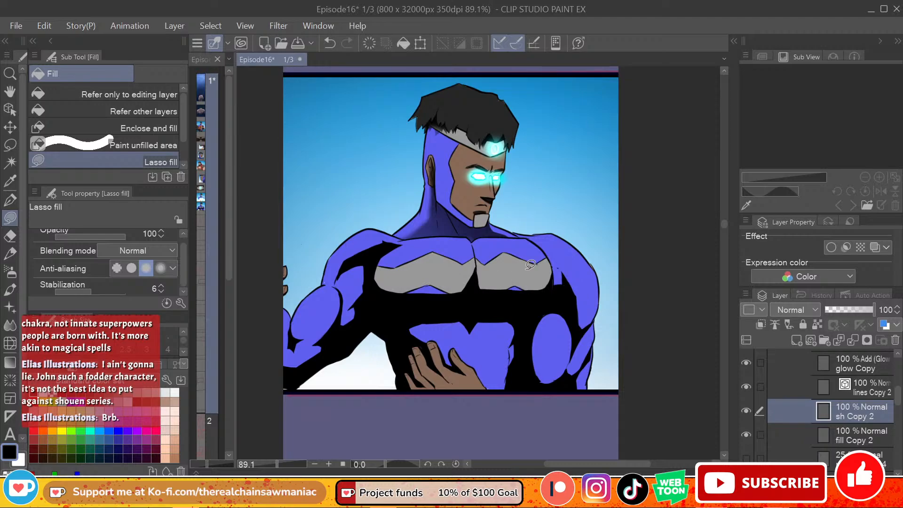
mouse_move(557, 280)
mouse_down()
mouse_move(557, 259)
mouse_move(567, 281)
mouse_move(546, 242)
mouse_move(562, 284)
mouse_up()
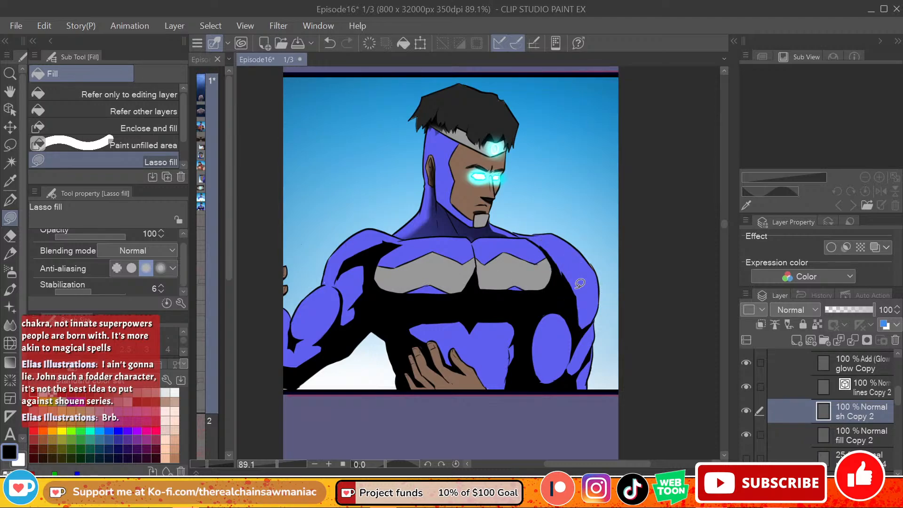
mouse_move(582, 319)
mouse_down()
mouse_move(586, 298)
mouse_move(564, 256)
mouse_move(574, 314)
mouse_up()
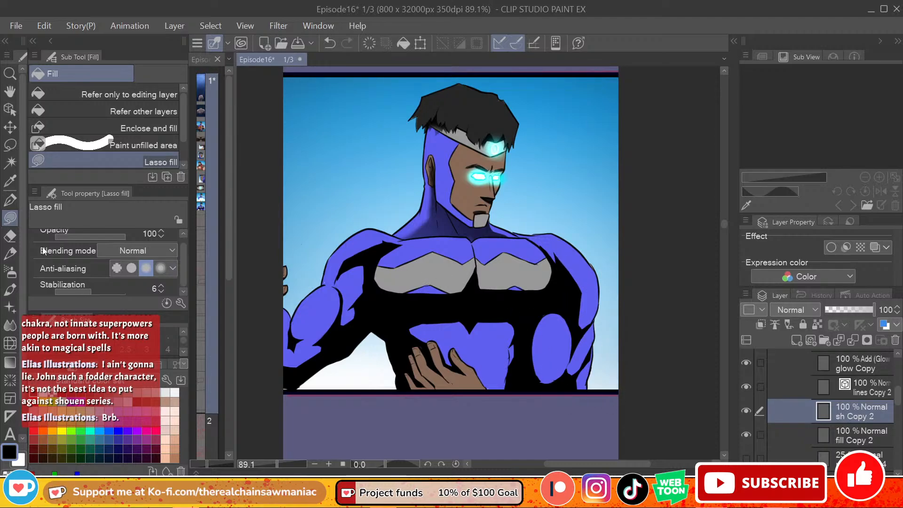
Step: Soften the shadow edges at the chest's centre and under the right half of the emblem with the Soft eraser at size 20
click(10, 236)
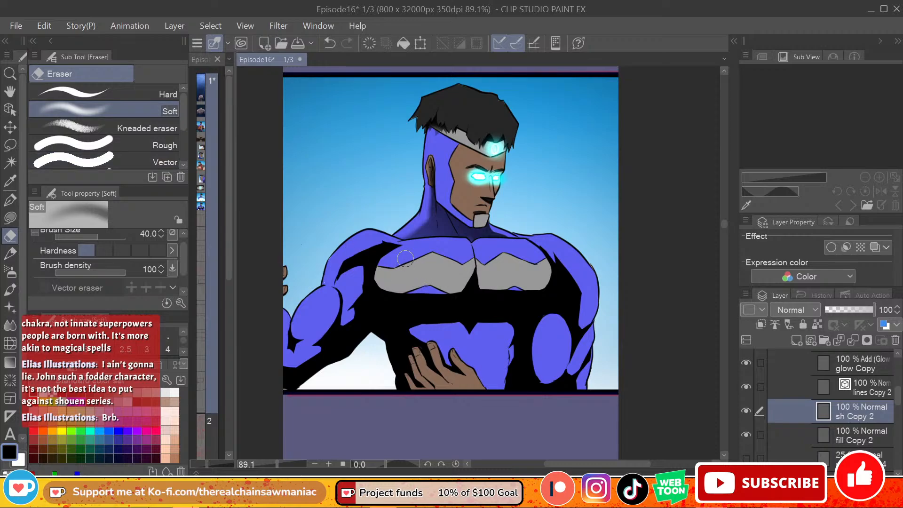
mouse_move(405, 254)
mouse_down()
mouse_move(385, 261)
mouse_move(394, 275)
mouse_move(385, 283)
mouse_move(430, 288)
mouse_move(378, 282)
mouse_move(449, 290)
mouse_move(477, 268)
mouse_up()
key(ctrl+z)
key(ctrl+z)
key(bracketleft)
key(bracketleft)
key(bracketleft)
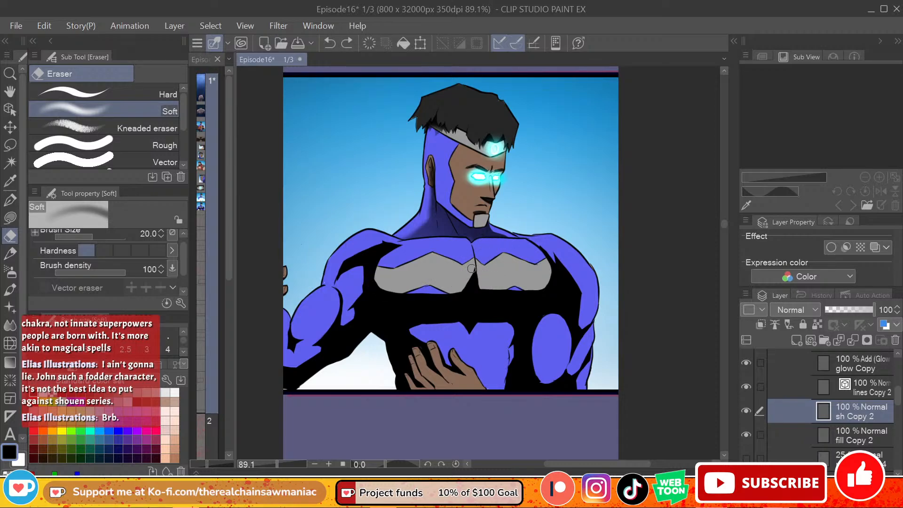
mouse_move(472, 269)
mouse_down()
mouse_move(464, 290)
mouse_move(470, 275)
mouse_move(458, 287)
mouse_move(471, 265)
mouse_move(474, 285)
mouse_move(473, 267)
mouse_move(460, 287)
mouse_move(483, 275)
mouse_move(468, 305)
mouse_move(478, 261)
mouse_move(468, 282)
mouse_up()
key(ctrl+z)
key(ctrl+z)
key(ctrl+z)
mouse_move(467, 280)
mouse_down()
mouse_move(507, 290)
mouse_move(544, 280)
mouse_up()
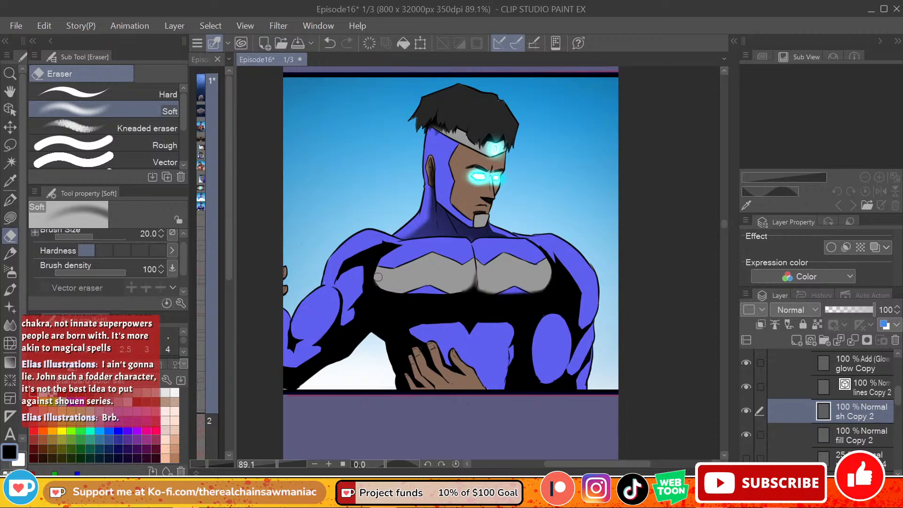
Step: Soften the shadow edge along the lower left half of the grey chest emblem with the Soft eraser
mouse_move(378, 277)
mouse_down()
mouse_move(383, 287)
mouse_move(431, 294)
mouse_up()
key(ctrl+z)
mouse_move(377, 281)
mouse_down()
mouse_move(394, 293)
mouse_move(461, 290)
mouse_move(412, 293)
mouse_move(435, 293)
mouse_up()
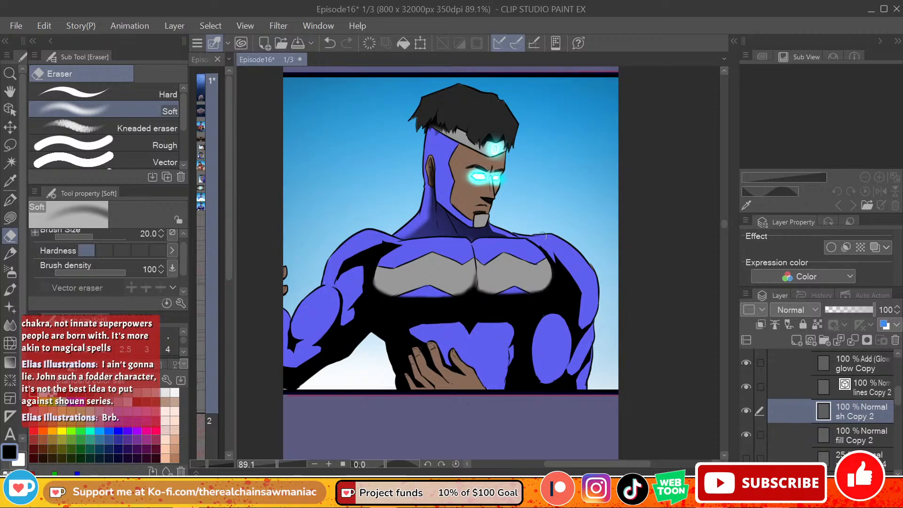
key(ctrl+z)
Step: Soften the edge of the black shadow running down the right shoulder with the Soft eraser
drag(559, 258, 582, 297)
key(ctrl+z)
key(ctrl+z)
drag(556, 255, 580, 295)
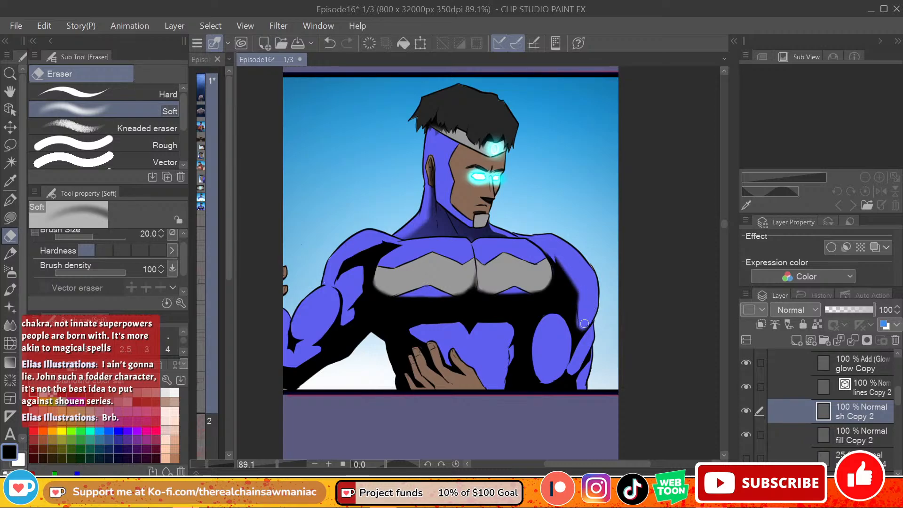
Step: Soften the shadow edges around the right biceps and outer arm and along the left shoulder, upper arm and forearm
key(ctrl+z)
drag(587, 332, 573, 361)
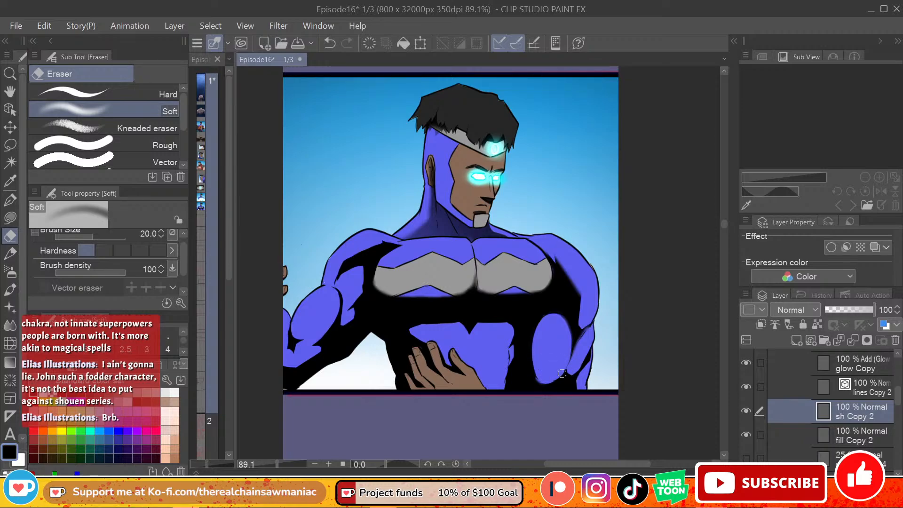
mouse_move(562, 373)
mouse_down()
mouse_move(580, 370)
mouse_move(569, 369)
mouse_move(582, 354)
mouse_move(579, 379)
mouse_up()
key(ctrl+z)
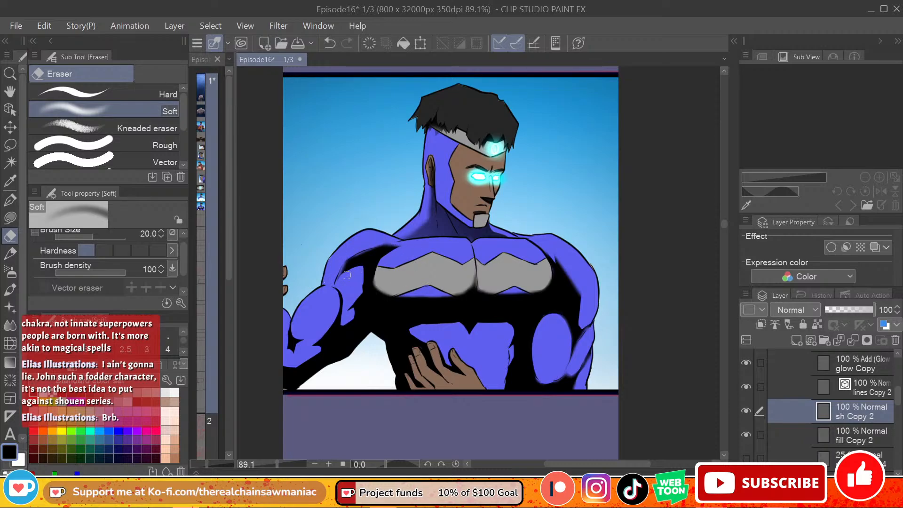
mouse_move(358, 268)
mouse_down()
mouse_move(350, 319)
mouse_move(342, 323)
mouse_move(344, 295)
mouse_move(333, 284)
mouse_move(349, 303)
mouse_move(338, 320)
mouse_move(337, 297)
mouse_move(320, 351)
mouse_move(315, 346)
mouse_move(291, 366)
mouse_up()
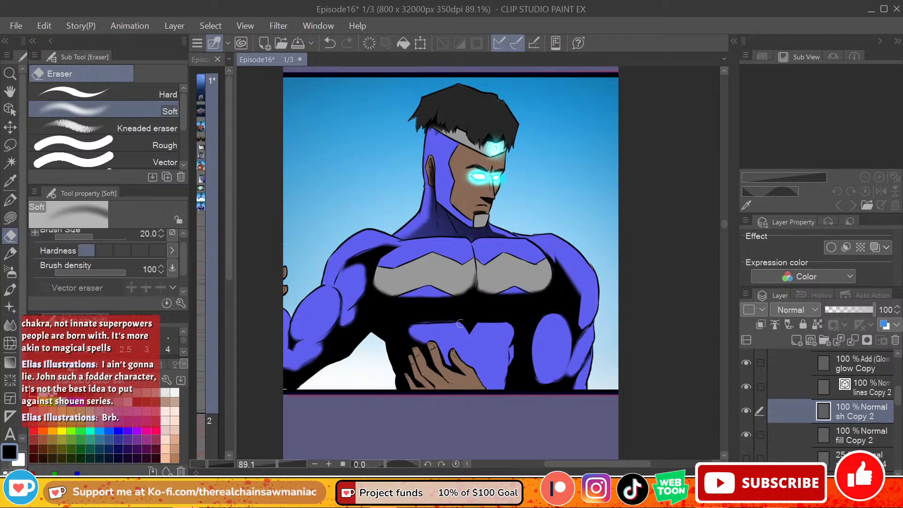
key(ctrl+z)
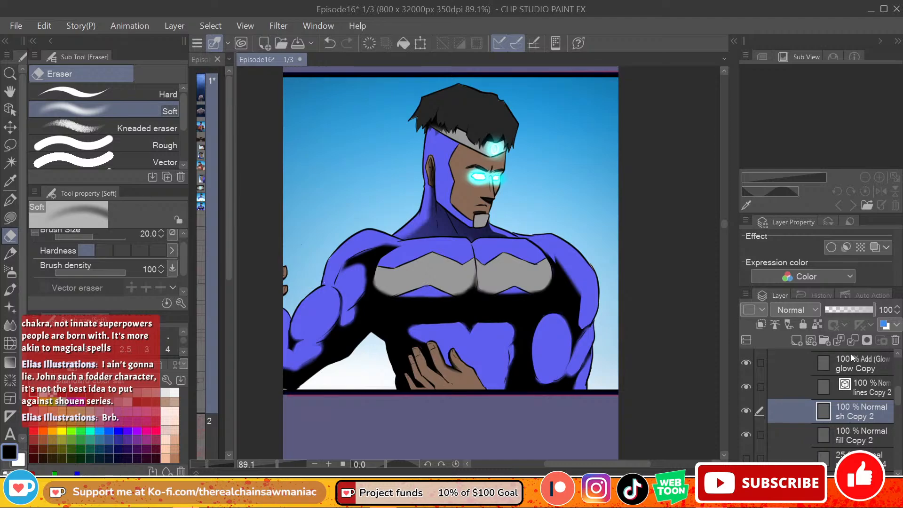
Step: Lower the opacity of the sh Copy 2 layer to 57%
click(849, 312)
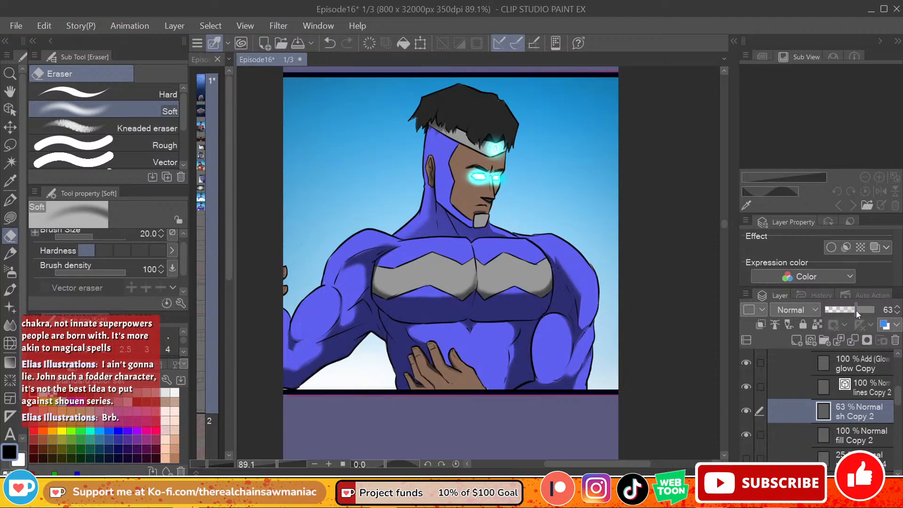
drag(855, 309, 852, 314)
mouse_move(724, 225)
mouse_down()
mouse_move(721, 210)
mouse_move(718, 224)
mouse_up()
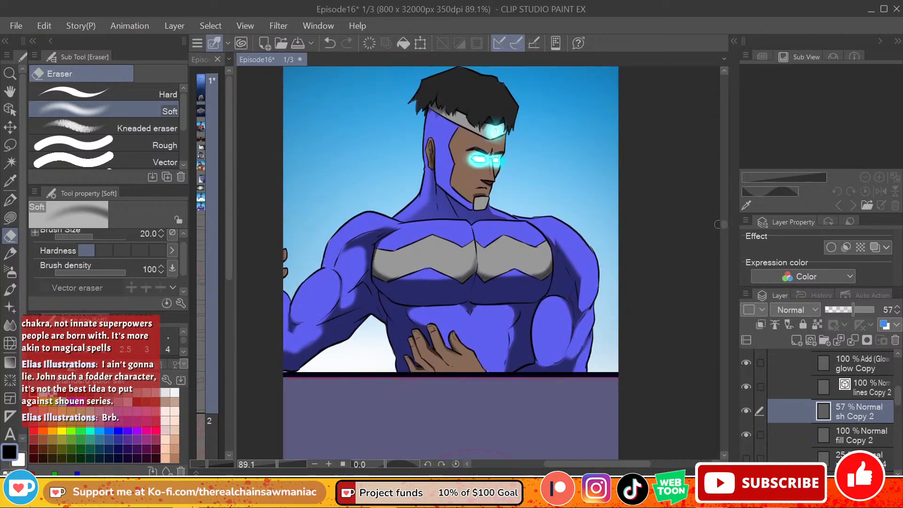
Step: Make the glow Copy layer in char Copy 2 active and set the drawing colour to cyan
scroll(858, 430, up, 3)
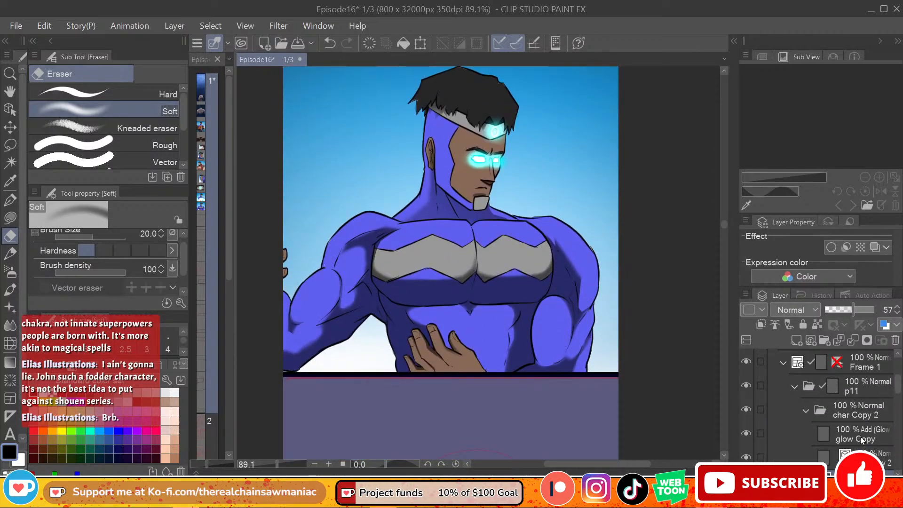
click(860, 437)
scroll(896, 384, down, 2)
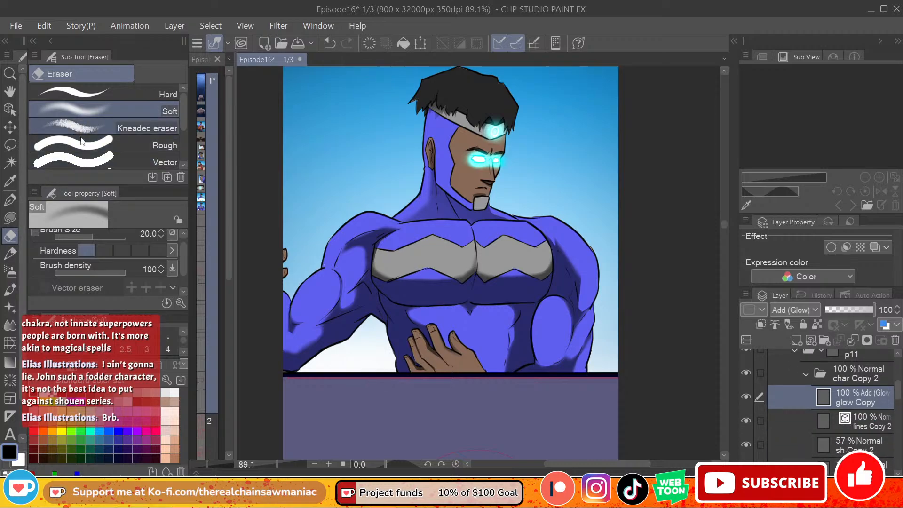
click(62, 402)
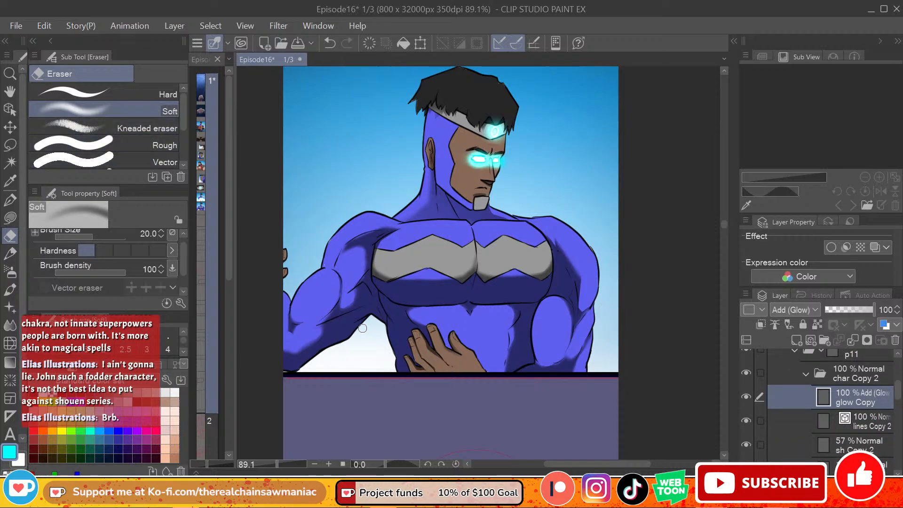
key(bracketright)
key(bracketright)
key(bracketright)
key(bracketright)
key(bracketright)
key(bracketright)
key(bracketright)
key(bracketright)
key(bracketright)
key(bracketright)
key(bracketright)
key(bracketright)
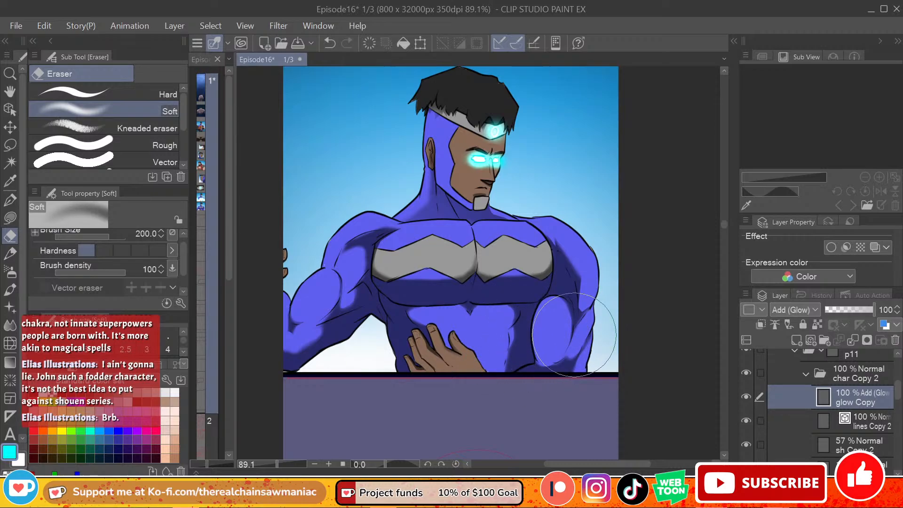
key(ctrl+z)
Step: Spray a cyan glow over the lower torso, chest and arms with the Soft airbrush at size 150
click(10, 272)
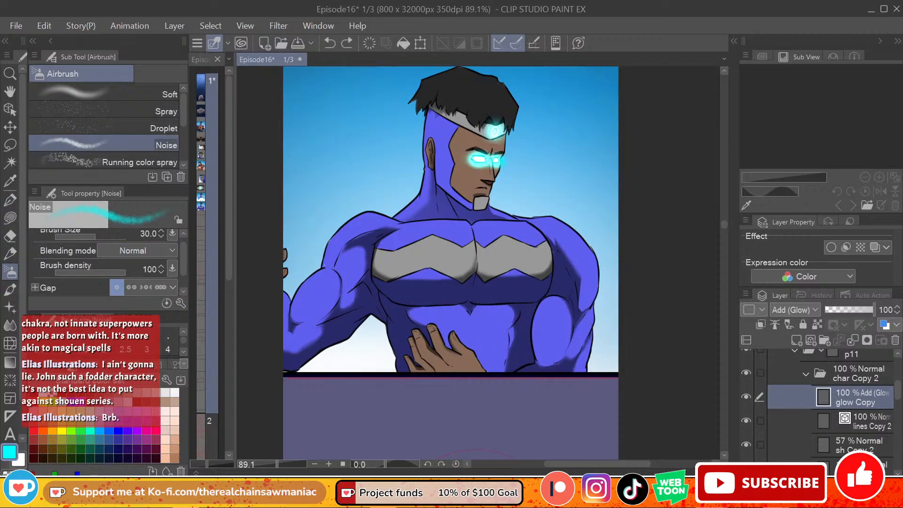
click(100, 101)
mouse_move(508, 325)
mouse_down()
mouse_move(541, 329)
mouse_move(640, 291)
mouse_up()
key(ctrl+z)
mouse_move(545, 315)
mouse_down()
mouse_move(548, 359)
mouse_move(536, 333)
mouse_move(496, 335)
mouse_move(441, 292)
mouse_move(403, 286)
mouse_move(345, 357)
mouse_move(319, 371)
mouse_move(296, 356)
mouse_move(433, 295)
mouse_move(488, 292)
mouse_move(393, 329)
mouse_move(552, 311)
mouse_move(554, 322)
mouse_move(545, 317)
mouse_move(554, 346)
mouse_move(563, 303)
mouse_move(591, 354)
mouse_move(540, 322)
mouse_move(378, 325)
mouse_move(352, 291)
mouse_move(323, 341)
mouse_move(287, 329)
mouse_move(319, 306)
mouse_move(429, 276)
mouse_up()
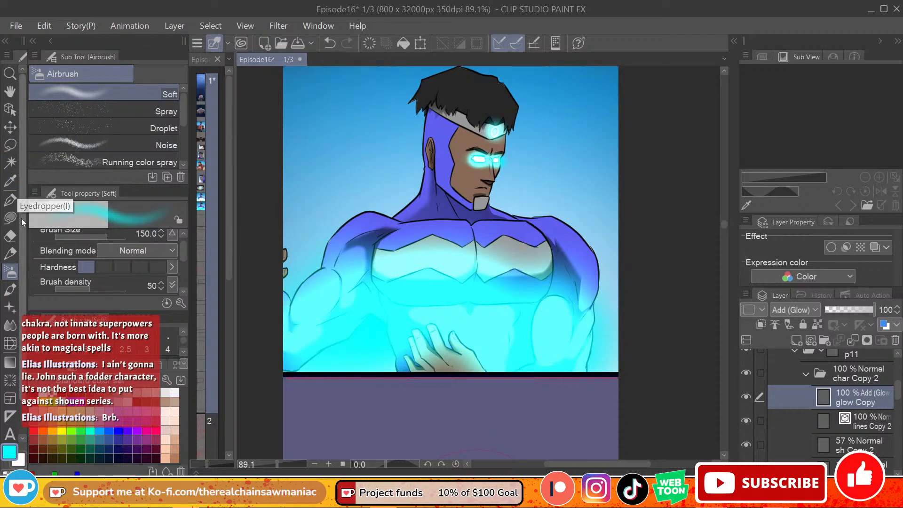
Step: Erase vertical streaks into the glow's upper edge over the left arm and left chest with the Soft eraser at size 70
click(11, 235)
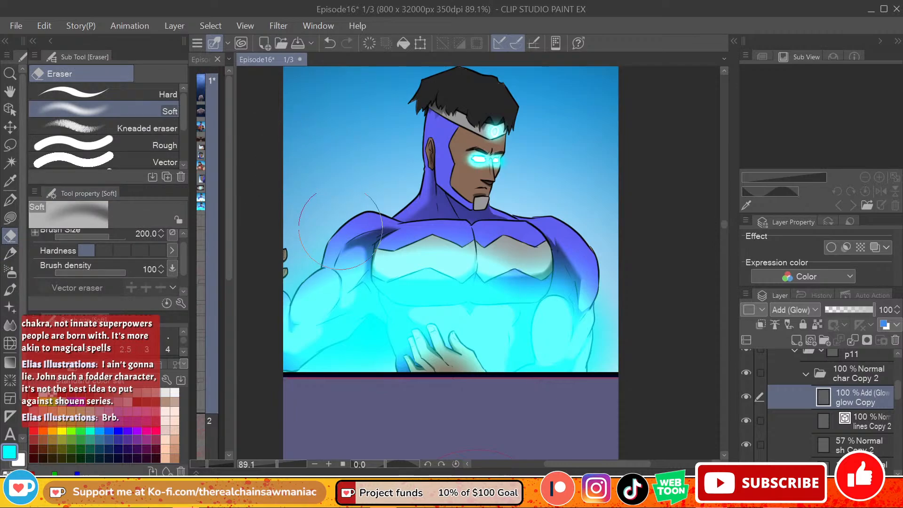
drag(336, 242, 349, 337)
key(ctrl+z)
key(bracketleft)
key(bracketleft)
key(bracketleft)
key(bracketleft)
key(bracketleft)
key(bracketleft)
drag(315, 256, 299, 334)
mouse_move(348, 233)
mouse_down()
mouse_move(340, 284)
mouse_move(347, 284)
mouse_up()
drag(359, 231, 352, 290)
drag(401, 242, 404, 320)
drag(379, 253, 379, 284)
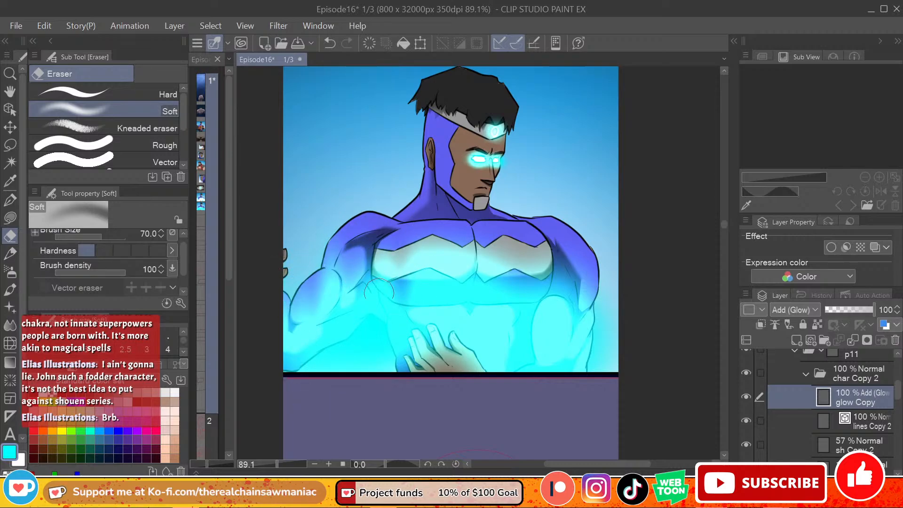
Step: Continue the erased vertical streaks in the glow across the middle and right chest to the right arm
drag(411, 254, 411, 285)
mouse_move(418, 253)
mouse_down()
mouse_move(418, 287)
mouse_move(437, 289)
mouse_up()
drag(445, 240, 447, 285)
mouse_move(466, 240)
mouse_down()
mouse_move(468, 284)
mouse_move(484, 287)
mouse_up()
mouse_move(501, 254)
mouse_down()
mouse_move(504, 297)
mouse_move(520, 299)
mouse_up()
mouse_move(538, 247)
mouse_down()
mouse_move(541, 298)
mouse_move(557, 297)
mouse_up()
drag(571, 252, 589, 329)
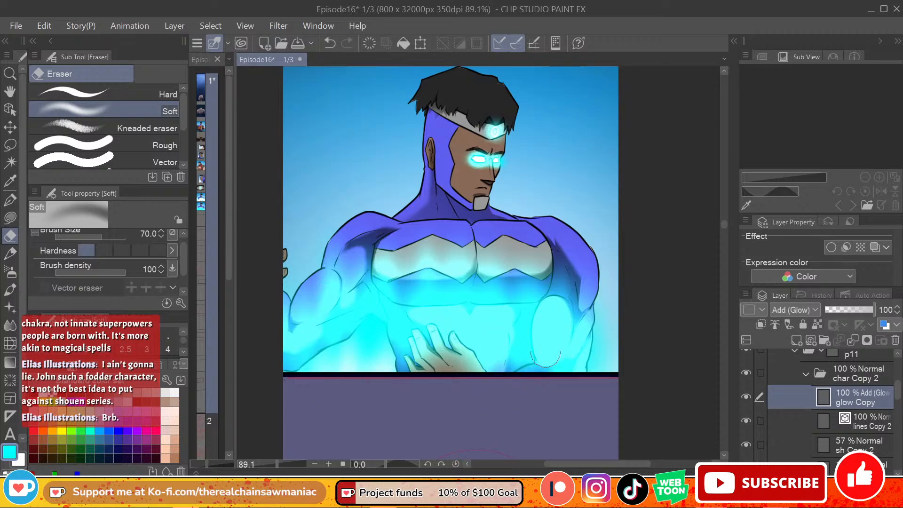
Step: Scatter white sparkles across the arms and chest on the glow Copy layer with the Sparkle decoration brush at size 100
click(10, 272)
mouse_move(182, 114)
mouse_down()
mouse_move(184, 148)
mouse_move(184, 127)
mouse_up()
click(10, 307)
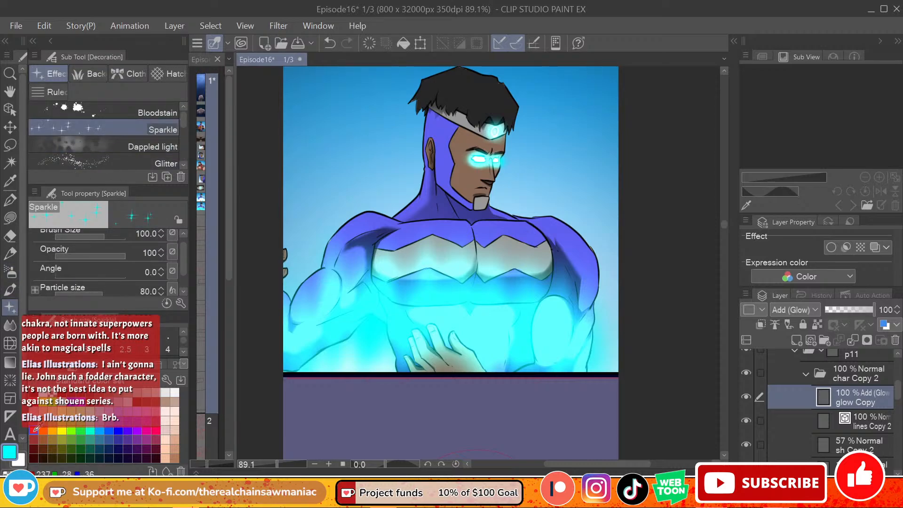
drag(351, 311, 359, 152)
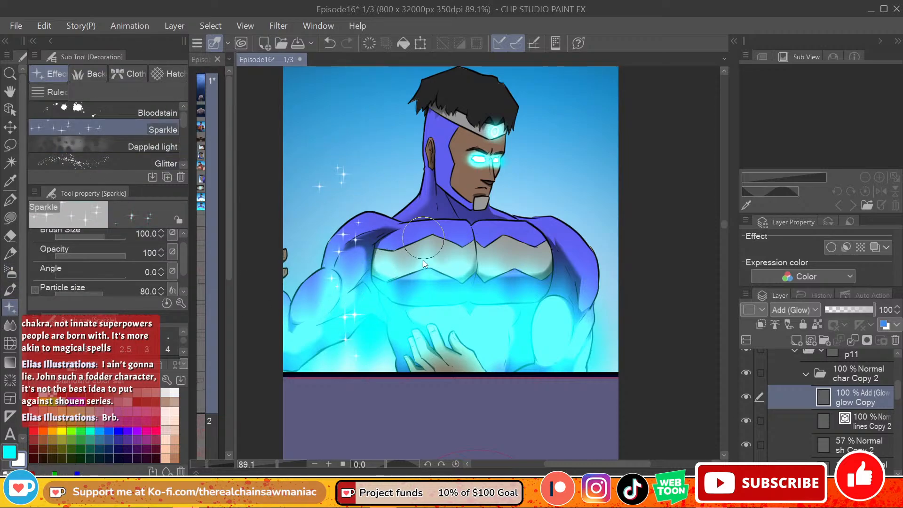
key(ctrl+z)
mouse_move(334, 191)
mouse_down()
mouse_move(340, 266)
mouse_move(384, 313)
mouse_move(560, 339)
mouse_move(509, 252)
mouse_move(607, 294)
mouse_up()
drag(460, 281, 408, 279)
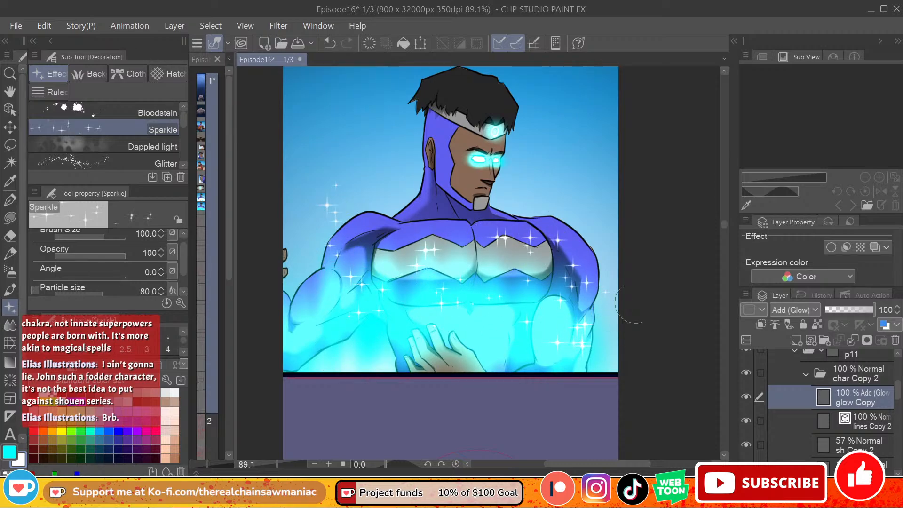
Step: Spray more cyan glow across the arms and abdomen with the Soft airbrush, and set the glow Copy layer's opacity to 66%
scroll(725, 219, up, 3)
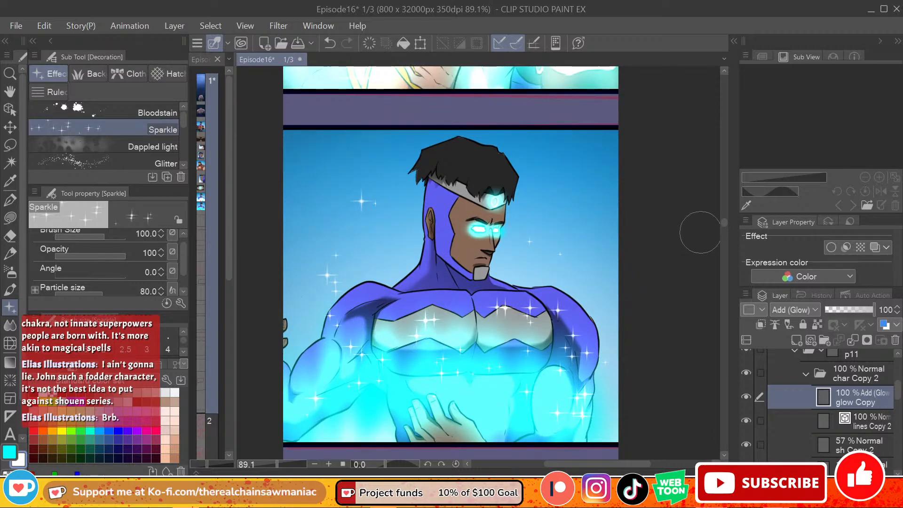
mouse_move(722, 224)
mouse_down()
mouse_move(721, 211)
mouse_move(718, 232)
mouse_move(719, 225)
mouse_up()
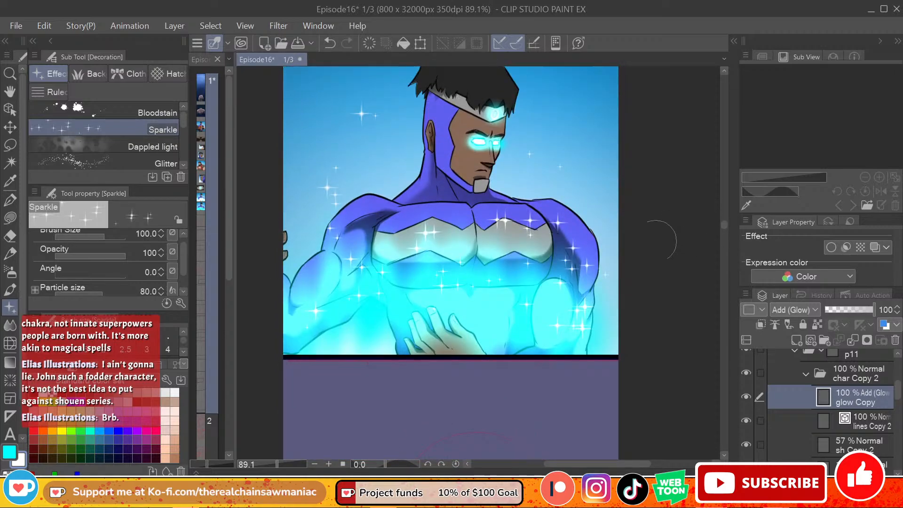
click(9, 271)
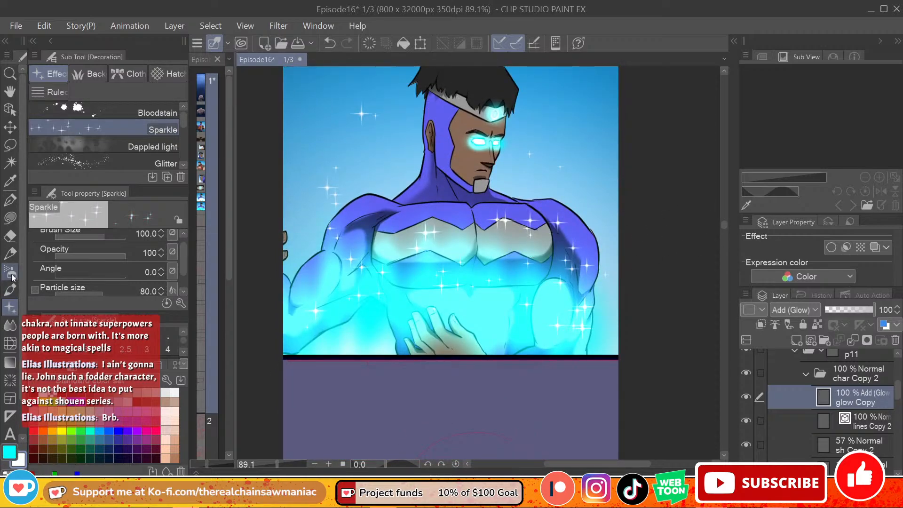
mouse_move(360, 301)
mouse_down()
mouse_move(332, 299)
mouse_move(338, 319)
mouse_move(461, 298)
mouse_move(560, 328)
mouse_up()
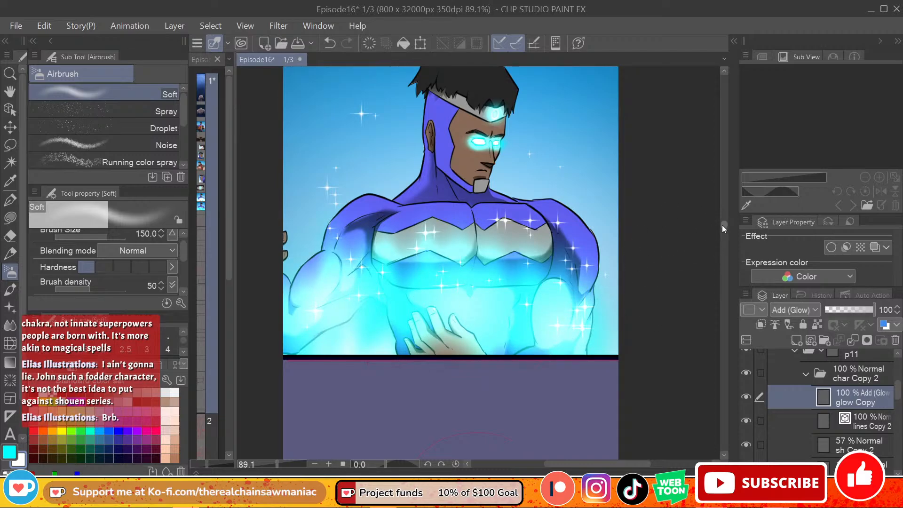
mouse_move(721, 225)
mouse_down()
mouse_move(718, 216)
mouse_move(720, 224)
mouse_up()
click(853, 309)
click(853, 311)
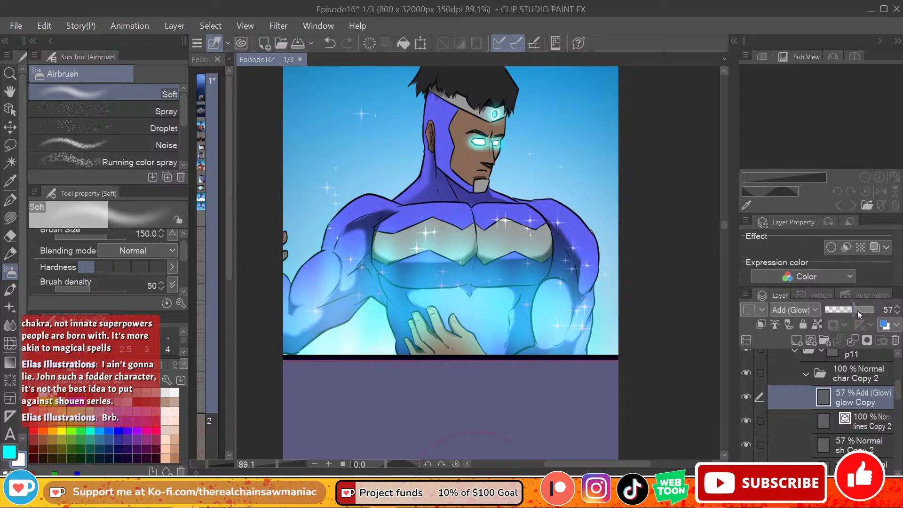
click(857, 310)
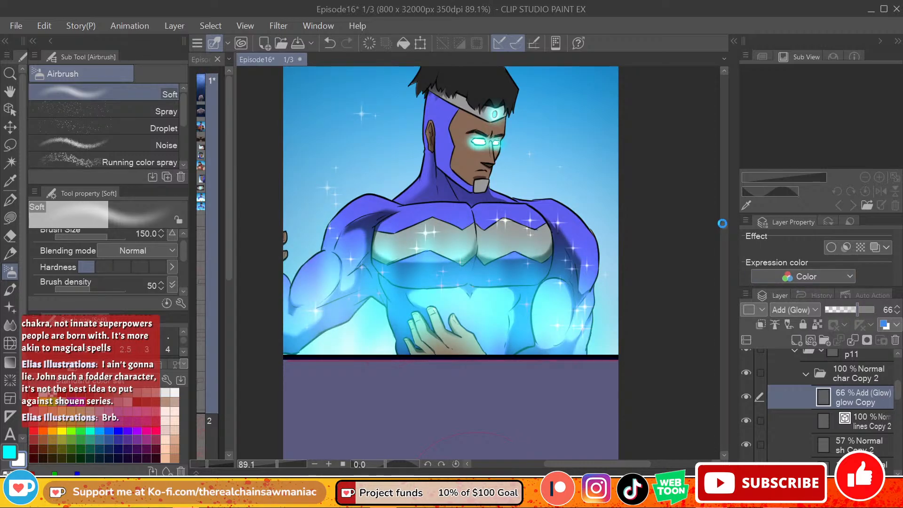
Step: Collapse the finished p11 folder and create a new layer folder directly above it for the next panel
mouse_move(722, 223)
mouse_down()
mouse_move(722, 185)
mouse_move(721, 235)
mouse_up()
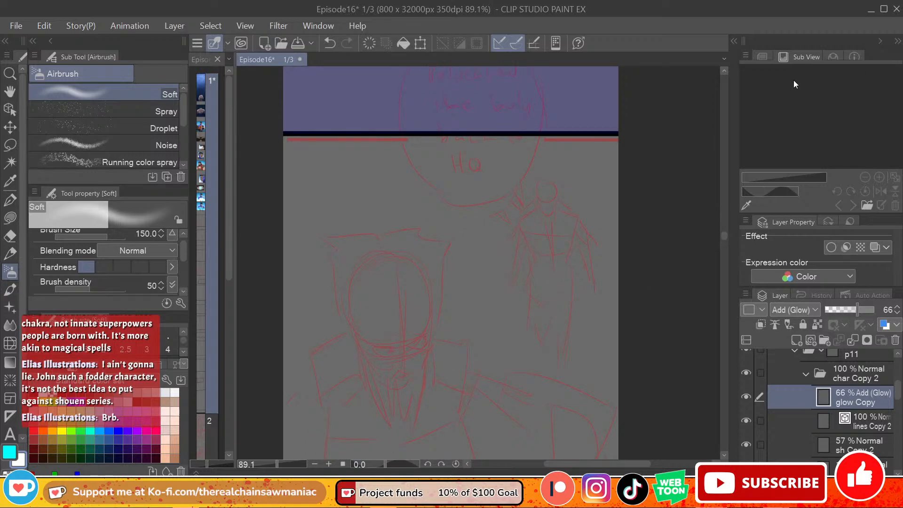
scroll(541, 154, down, 3)
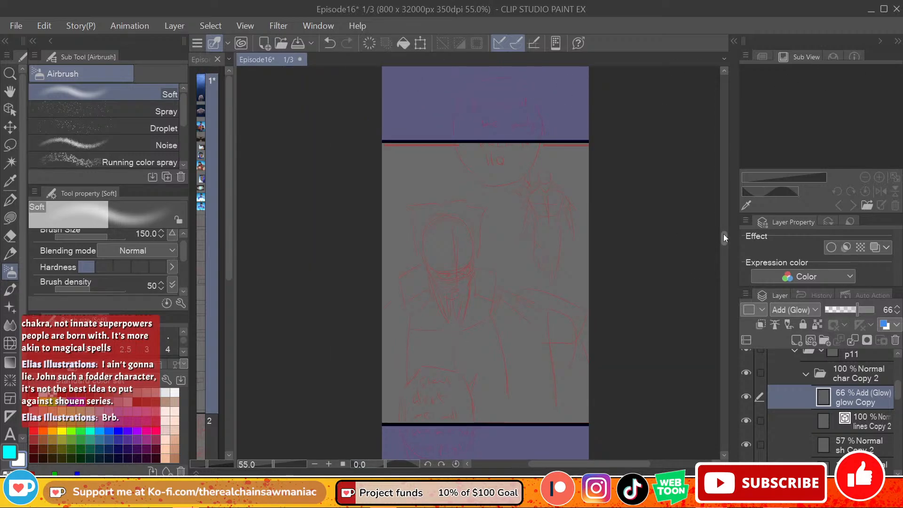
mouse_move(724, 235)
mouse_down()
mouse_move(719, 213)
mouse_move(719, 238)
mouse_up()
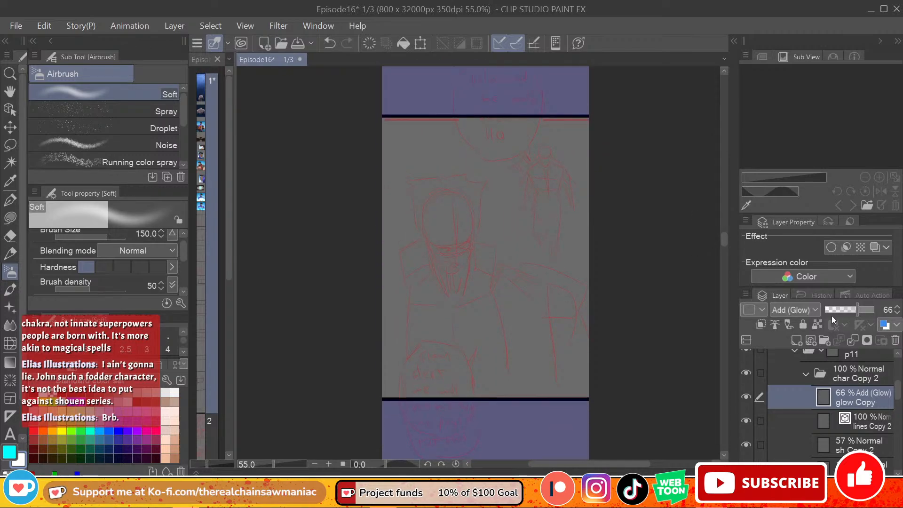
click(807, 374)
click(797, 354)
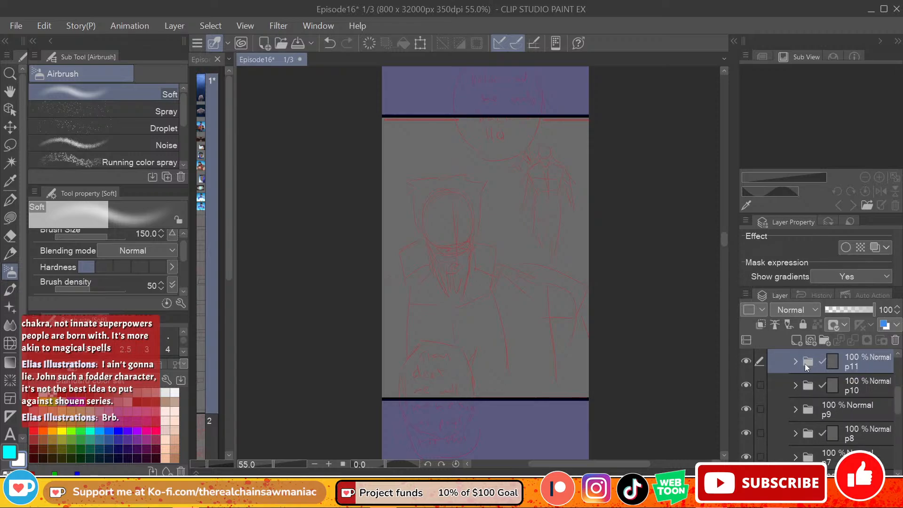
scroll(860, 402, up, 2)
click(824, 340)
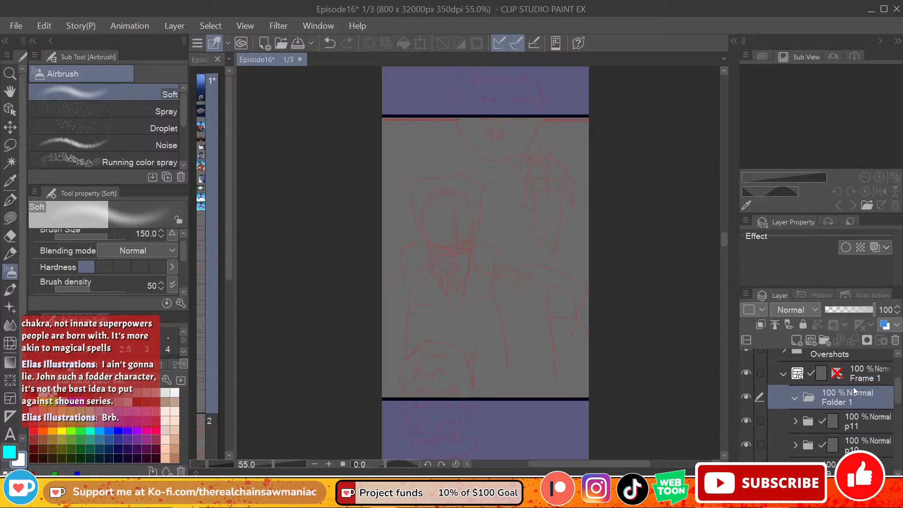
Step: Rename the new folder above p11 as p12 and set the drawing colour to black
double_click(849, 399)
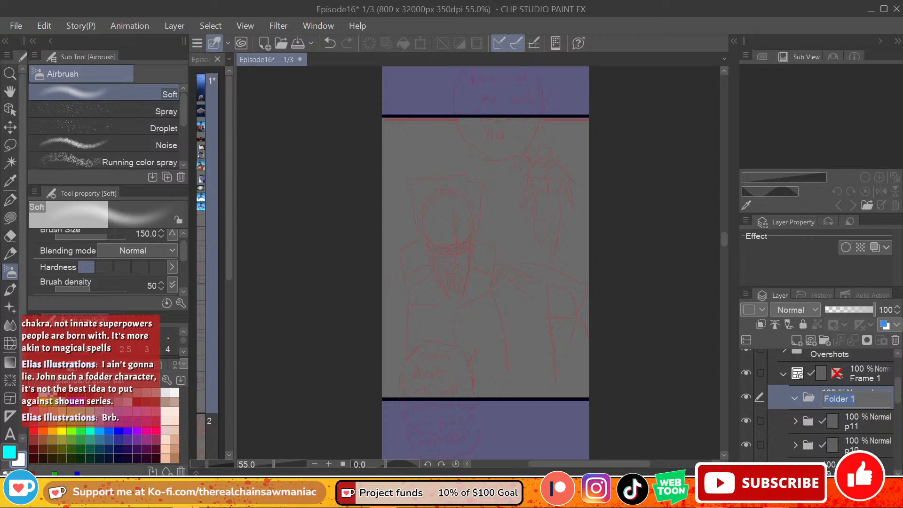
key(alt+Tab)
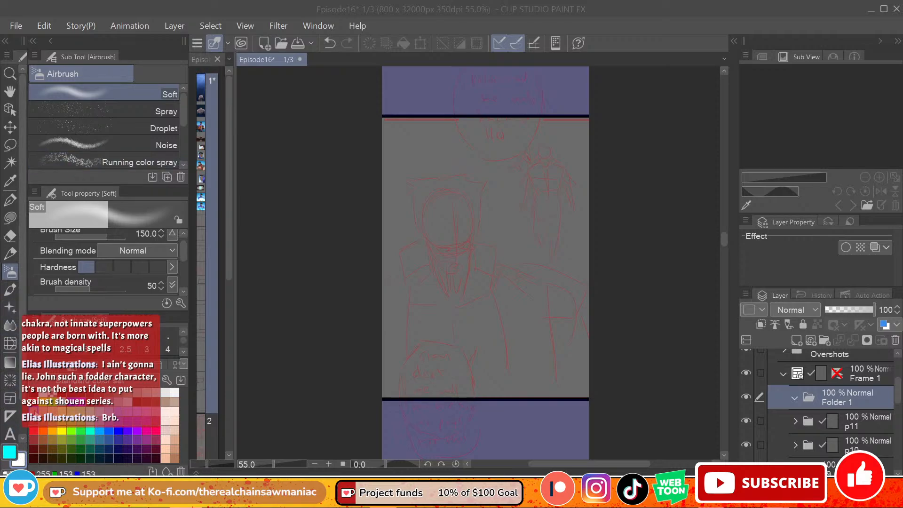
click(9, 452)
click(33, 394)
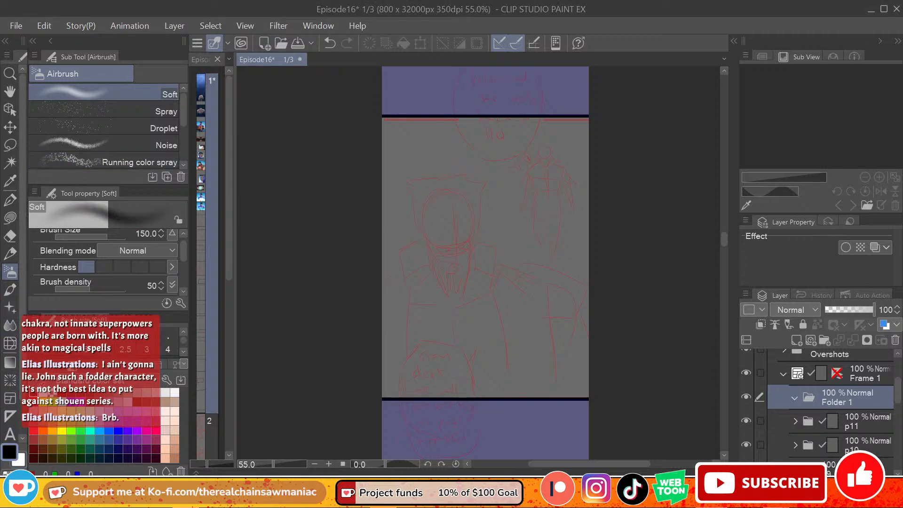
key(p)
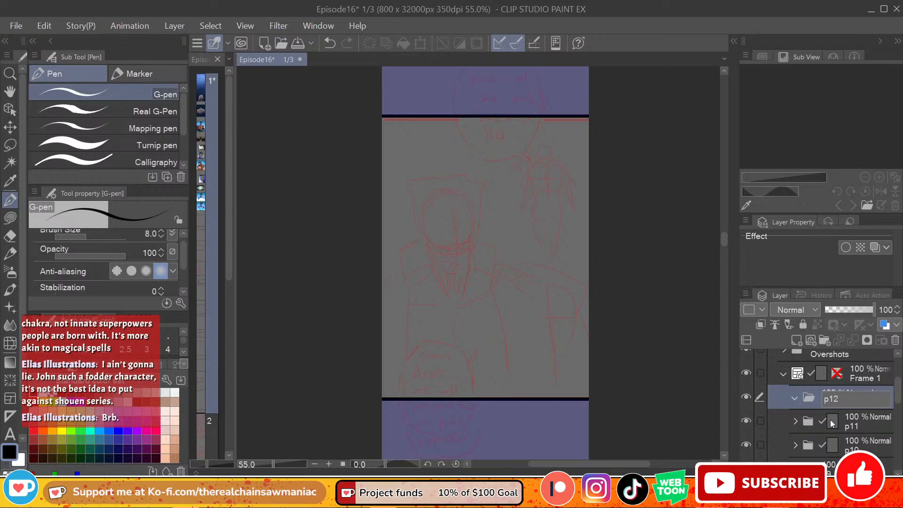
key(Return)
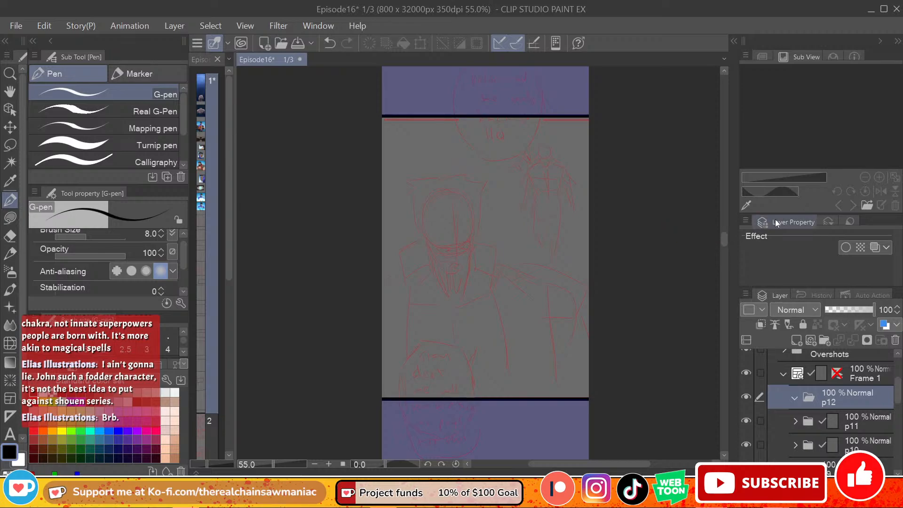
Step: Add a raster layer inside the p12 folder and name it rough
click(796, 339)
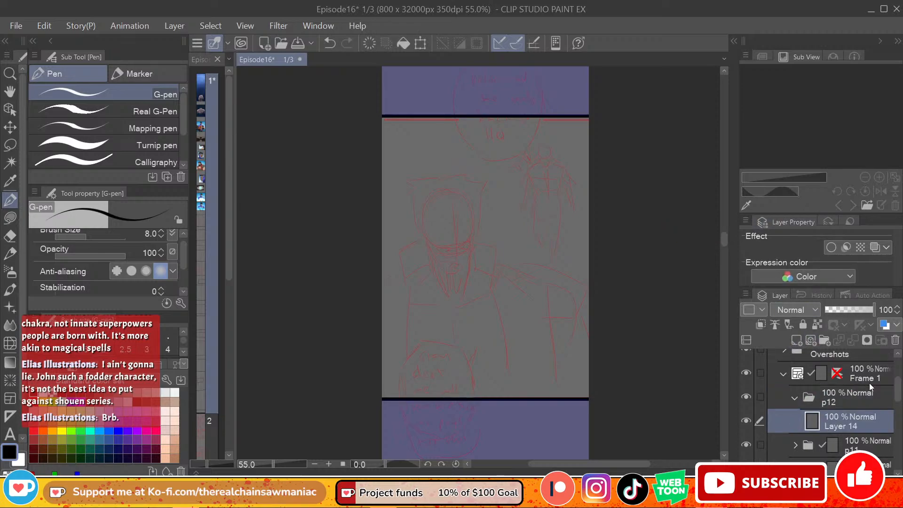
double_click(853, 425)
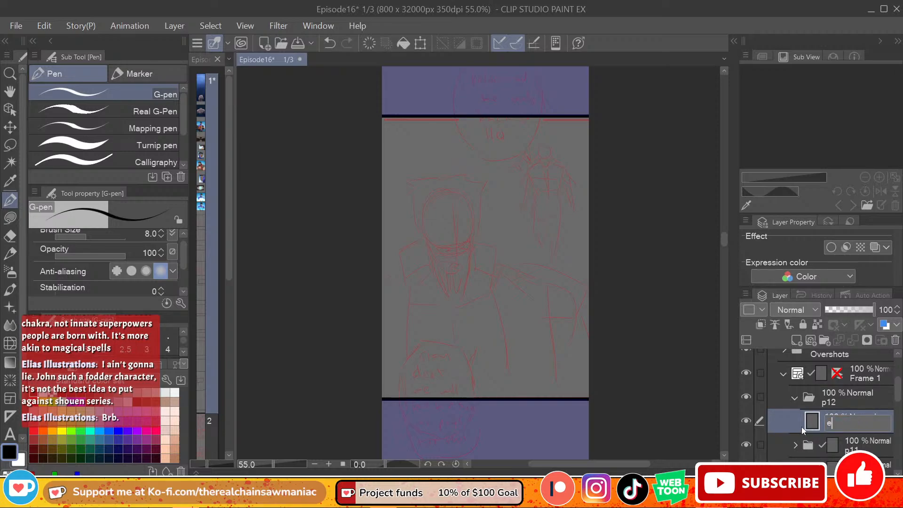
text(rough)
key(Return)
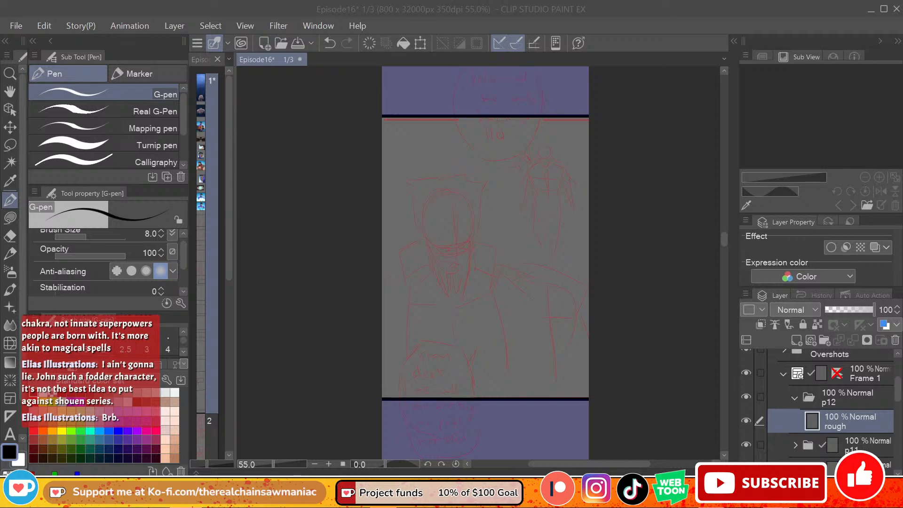
click(454, 218)
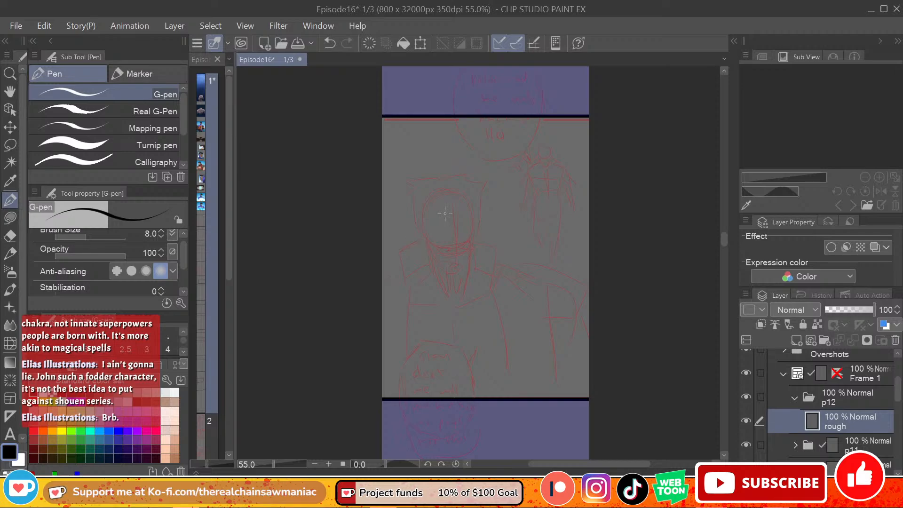
Step: Add a vector layer named lines above the rough layer in the p12 folder
scroll(448, 218, up, 3)
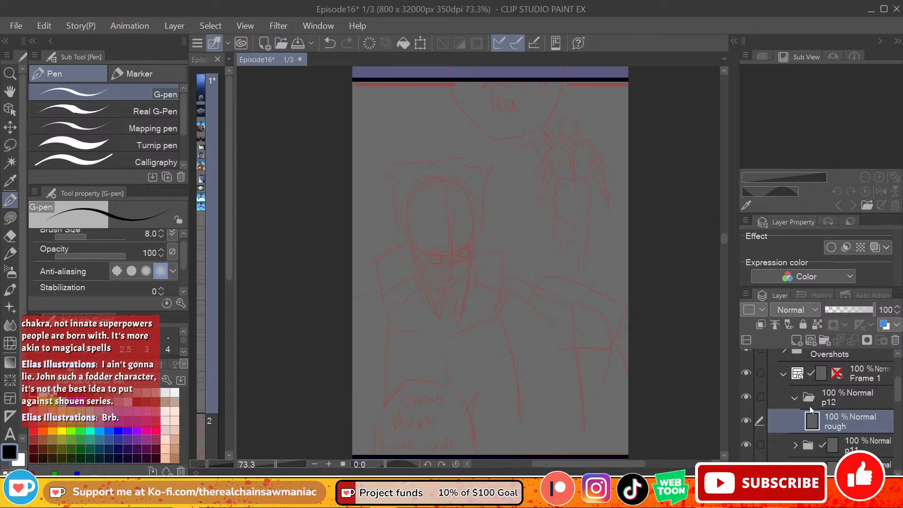
click(811, 340)
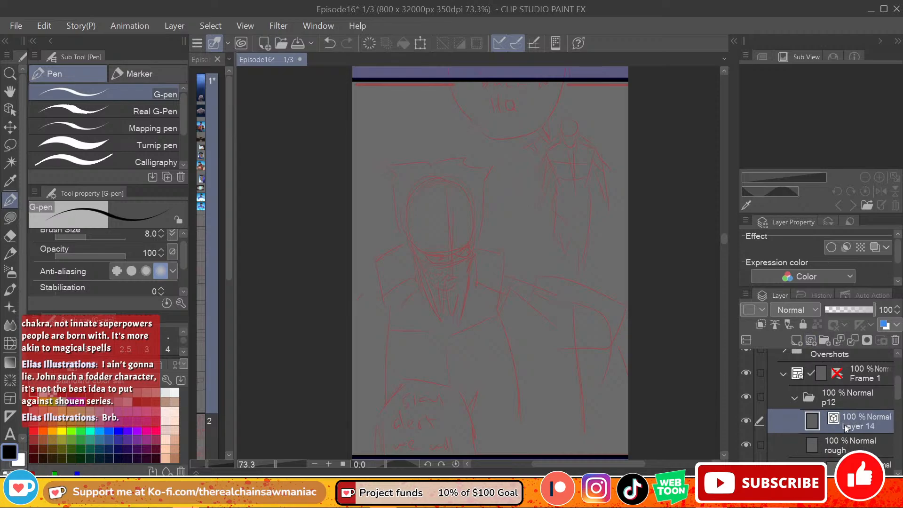
double_click(861, 428)
text(lines)
key(Return)
drag(407, 219, 414, 259)
key(ctrl+z)
Step: Make the rough layer active and set the drawing colour to blue for sketching
click(854, 442)
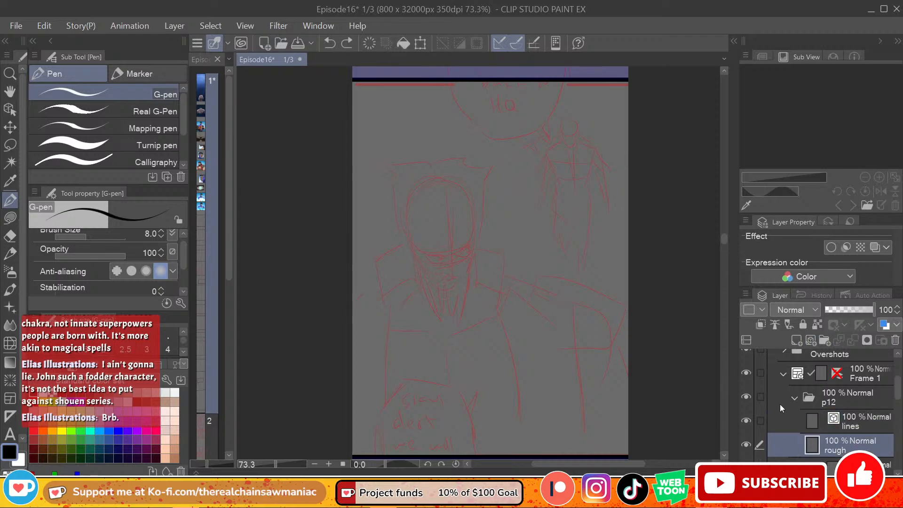
key(x)
key(x)
click(118, 431)
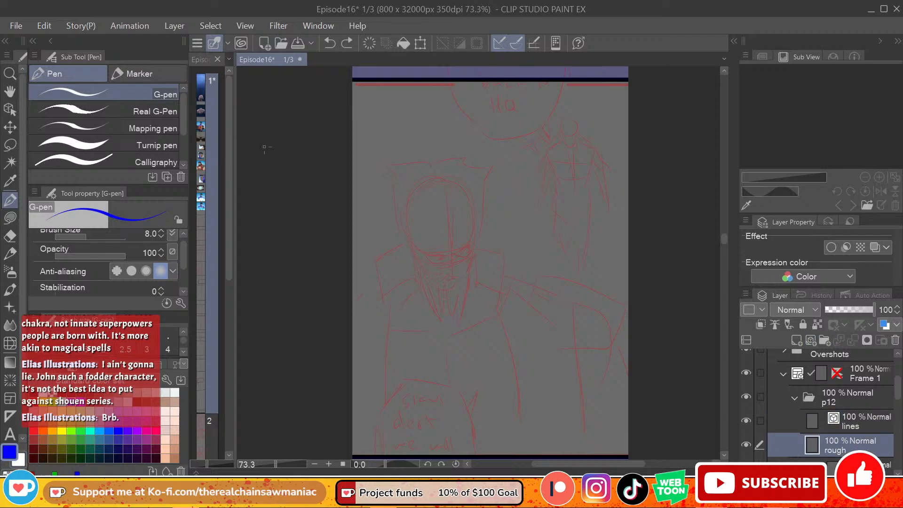
Step: Open the Heroes character sheet from the Comicbooks > kill_all_heroes > concepts folder on drive E
click(17, 27)
click(85, 56)
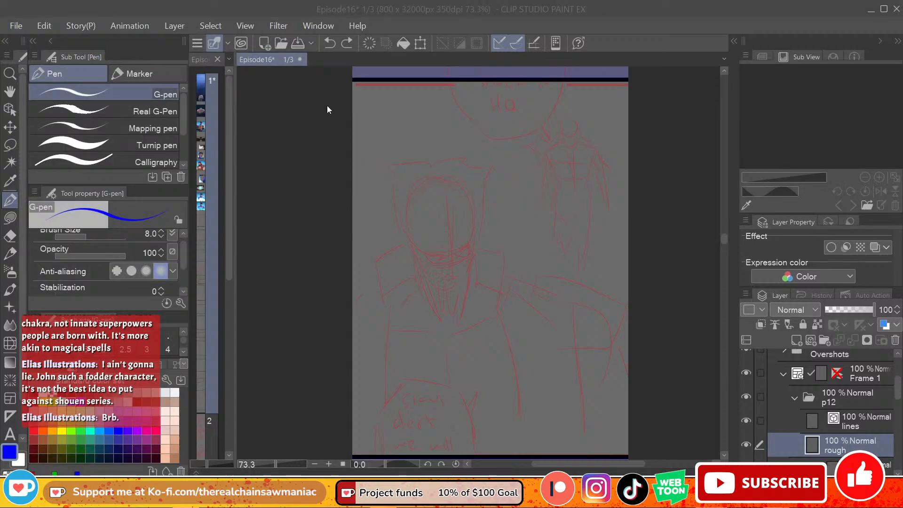
click(188, 36)
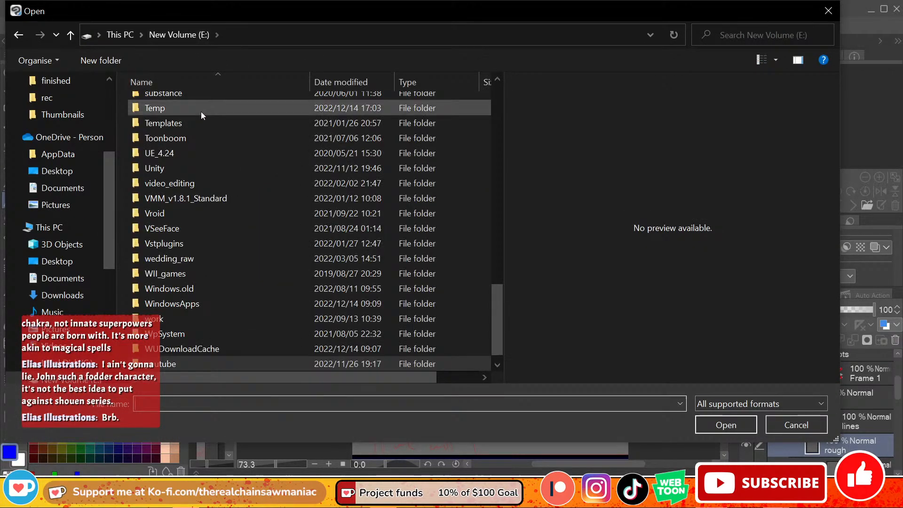
drag(500, 289, 475, 103)
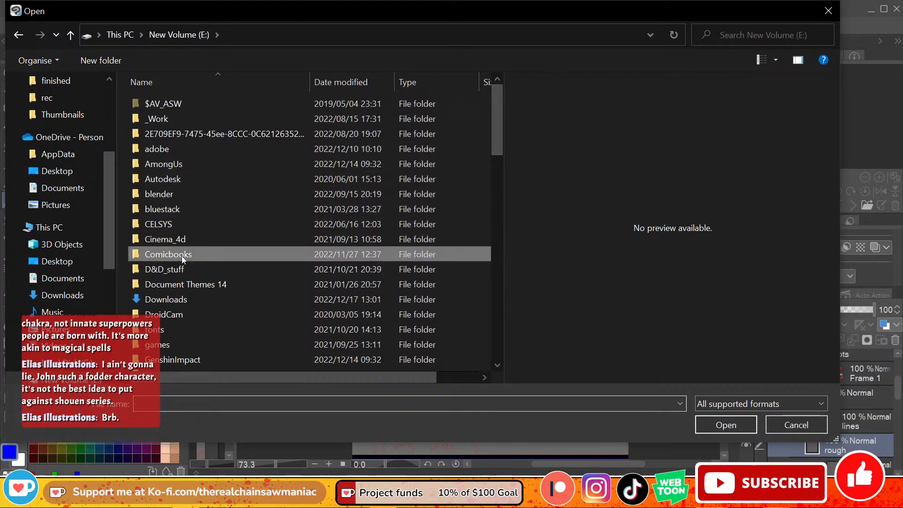
double_click(182, 256)
double_click(394, 204)
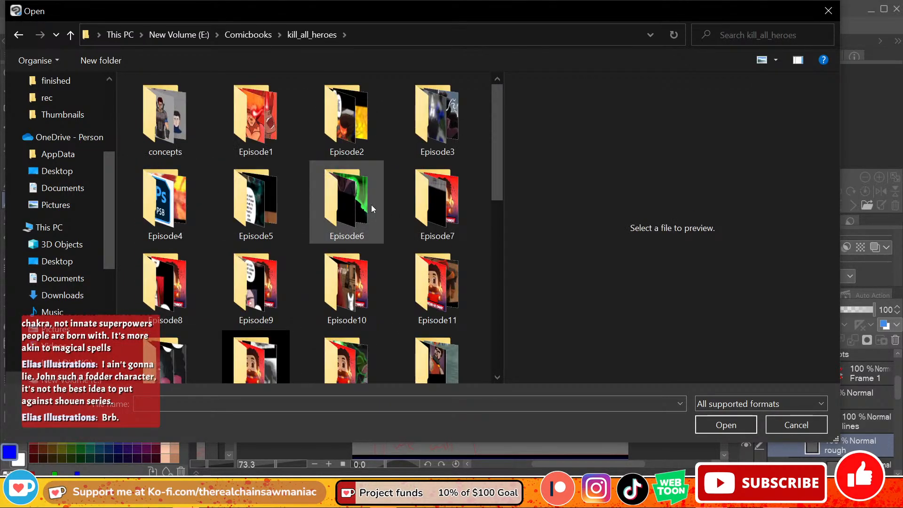
click(179, 126)
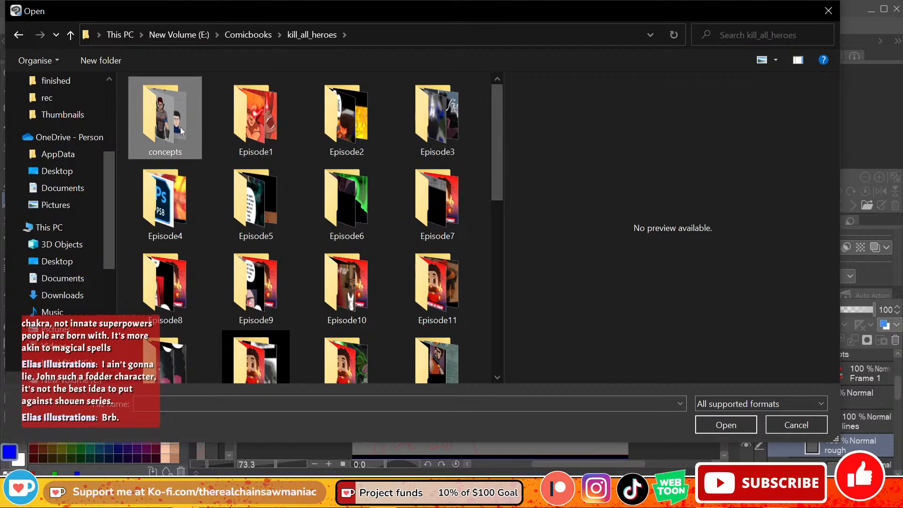
double_click(179, 127)
double_click(179, 126)
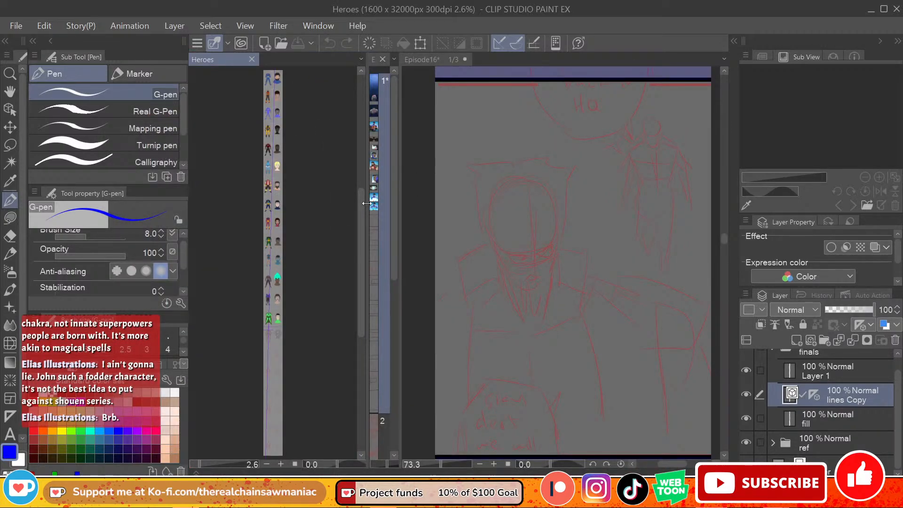
Step: Narrow the Heroes reference and page overview panes beside the Episode16 canvas, showing the hero designs at about 13.8% scale
drag(366, 203, 281, 222)
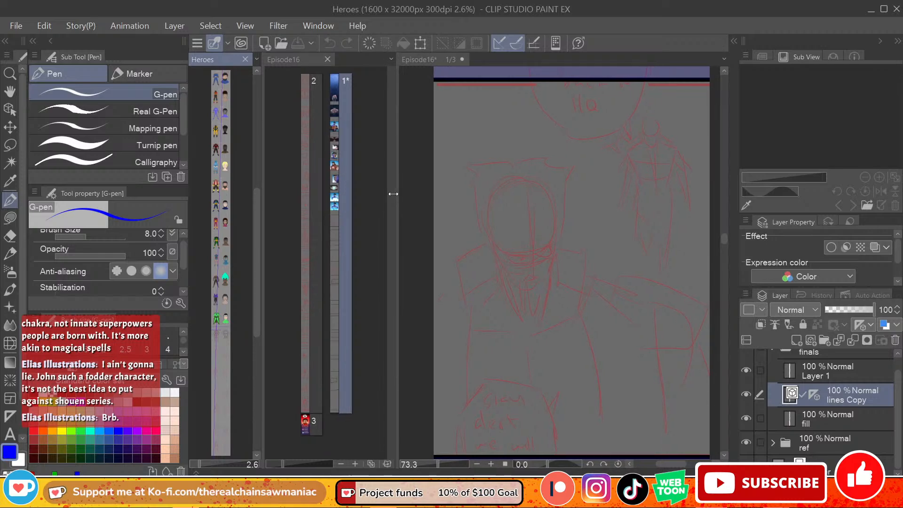
drag(394, 194, 269, 220)
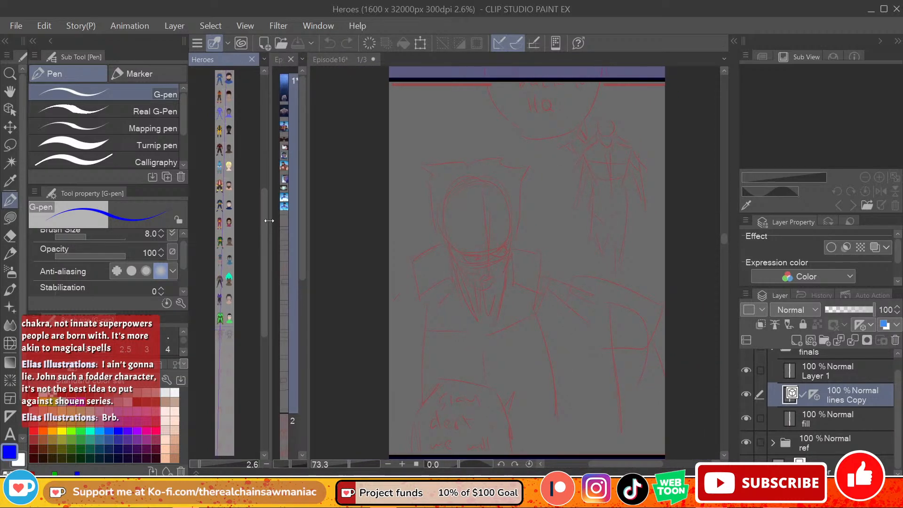
scroll(198, 168, up, 1)
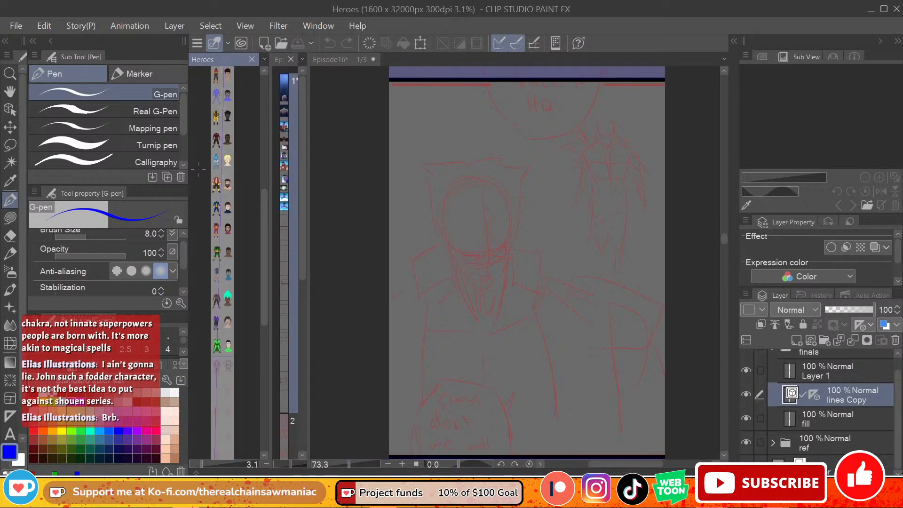
scroll(220, 173, up, 5)
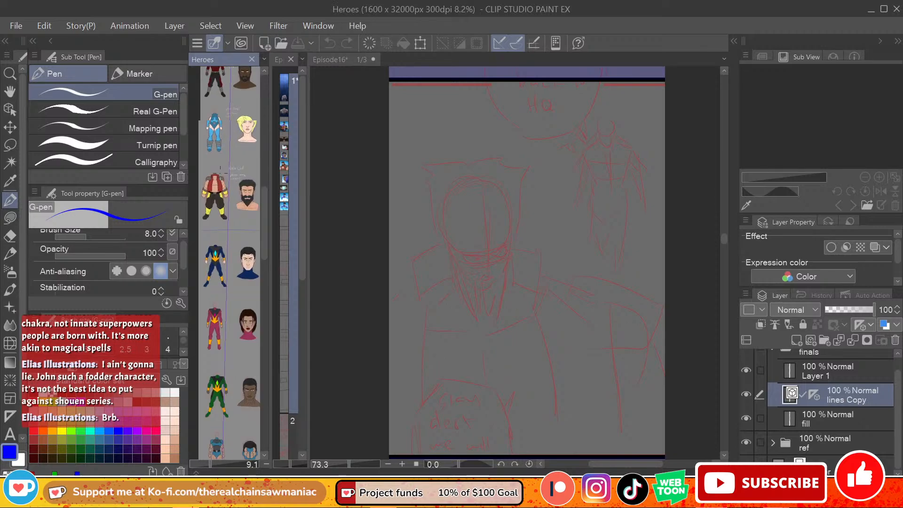
scroll(220, 173, up, 2)
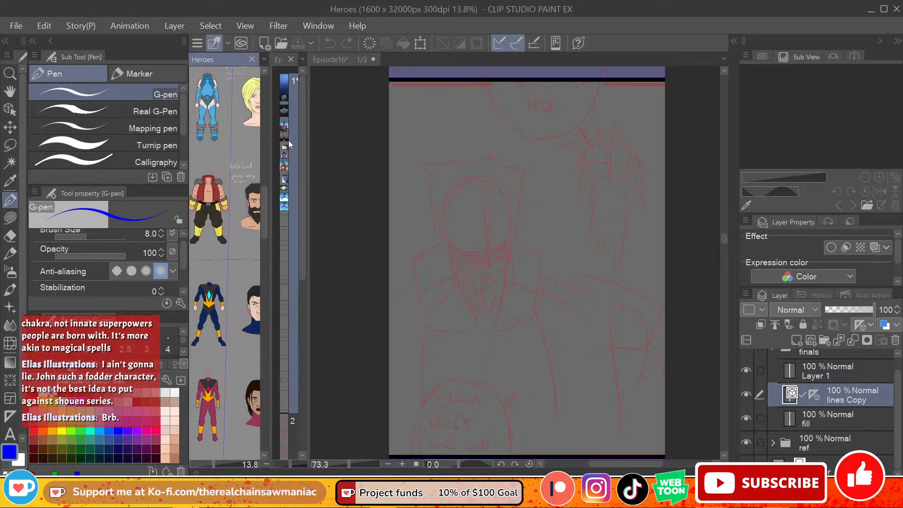
Step: Bring the Battle God design into view on the Heroes reference at 15% zoom and widen its pane to show the portraits
drag(265, 201, 258, 125)
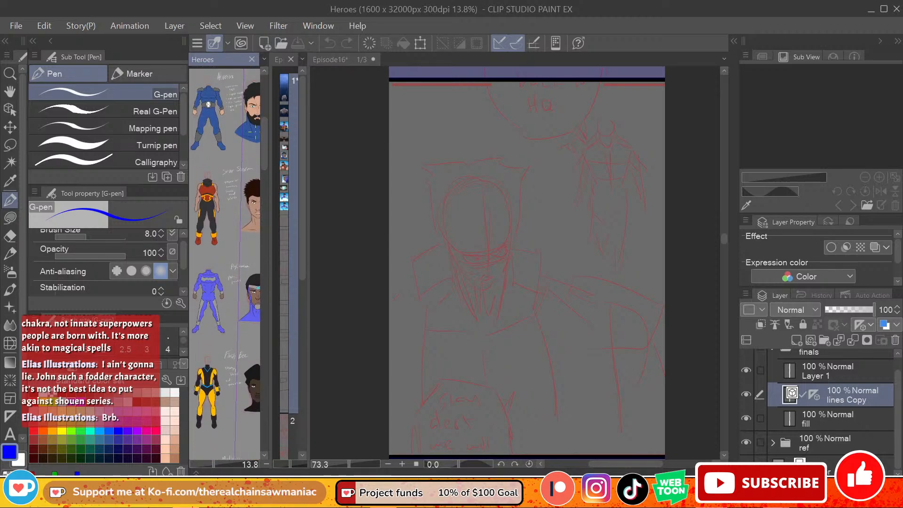
drag(265, 165, 256, 221)
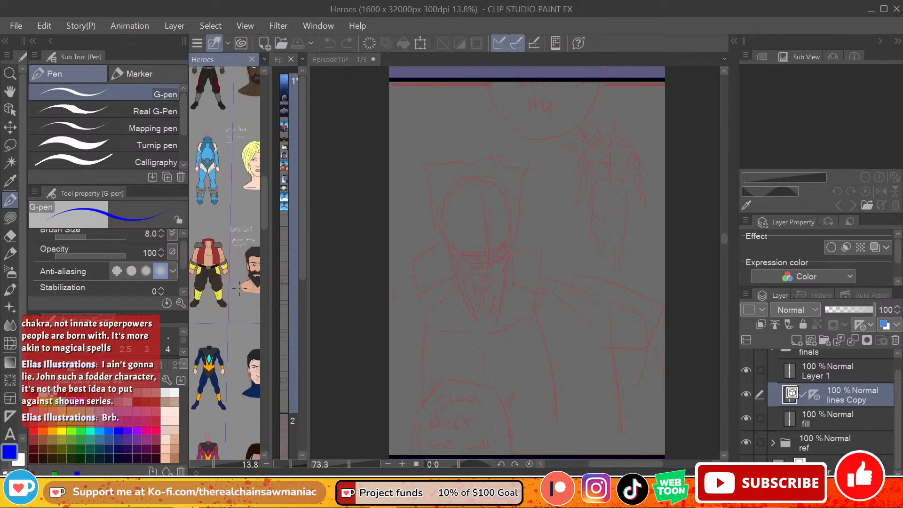
scroll(239, 288, up, 2)
scroll(239, 288, down, 1)
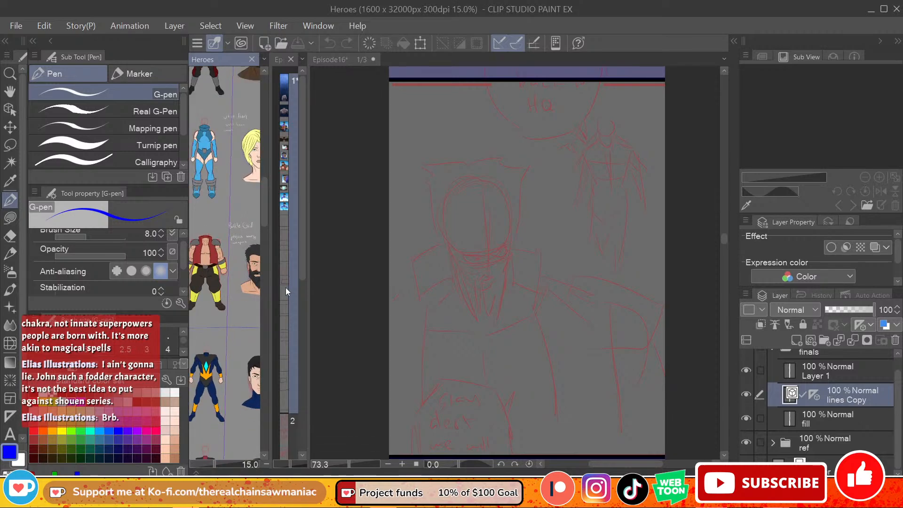
drag(267, 286, 299, 280)
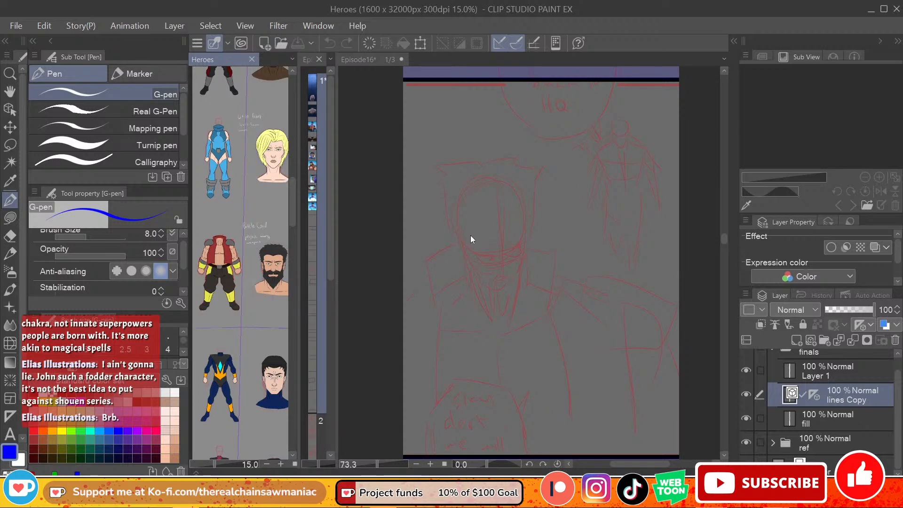
Step: Sketch a blue circle for the bearded hero's cranium over the red layout head on Episode16's p12 panel
click(527, 218)
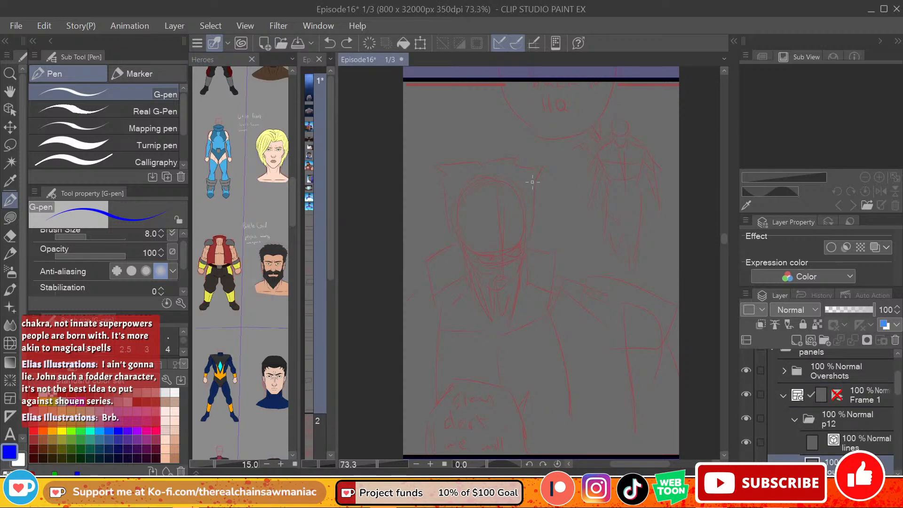
mouse_move(453, 227)
mouse_down()
mouse_move(455, 197)
mouse_move(472, 181)
mouse_up()
key(ctrl+z)
mouse_move(455, 196)
mouse_down()
mouse_move(474, 180)
mouse_move(467, 187)
mouse_up()
key(ctrl+z)
key(ctrl+z)
key(ctrl+z)
mouse_move(455, 197)
mouse_down()
mouse_move(473, 179)
mouse_move(502, 174)
mouse_up()
mouse_move(472, 177)
mouse_down()
mouse_move(515, 178)
mouse_move(531, 202)
mouse_move(528, 225)
mouse_up()
mouse_move(452, 219)
mouse_down()
mouse_move(465, 250)
mouse_move(489, 262)
mouse_move(464, 252)
mouse_move(510, 249)
mouse_move(527, 223)
mouse_up()
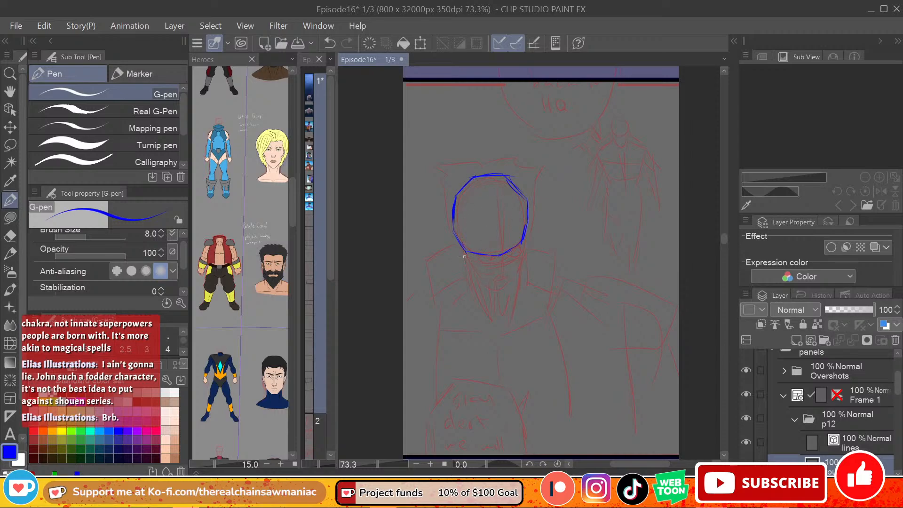
Step: Sketch the jaw and chin tapering down from both sides of the head circle
drag(455, 236, 466, 263)
key(ctrl+z)
drag(526, 225, 507, 291)
key(ctrl+z)
key(ctrl+z)
mouse_move(525, 230)
mouse_down()
mouse_move(508, 288)
mouse_move(474, 281)
mouse_move(491, 289)
mouse_up()
key(ctrl+z)
key(ctrl+z)
key(ctrl+z)
drag(463, 255, 491, 284)
drag(455, 233, 467, 266)
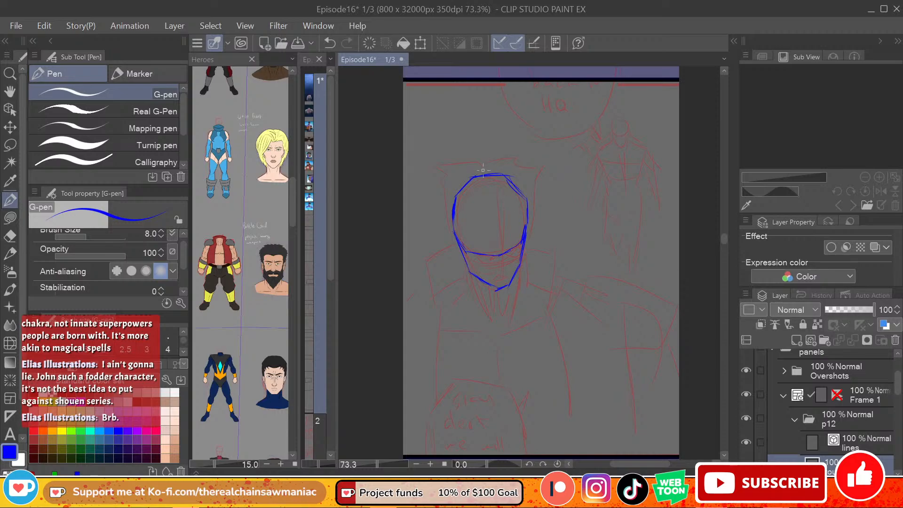
Step: Draw a slightly slanted vertical centre line down the face from the crown to the chin
drag(489, 184, 497, 244)
key(ctrl+z)
drag(491, 180, 498, 253)
key(ctrl+z)
drag(489, 177, 502, 286)
key(ctrl+z)
key(ctrl+z)
mouse_move(491, 180)
mouse_down()
mouse_move(503, 291)
mouse_move(502, 282)
mouse_up()
Step: Sketch a curved horizontal eye guide across the lower part of the head circle
scroll(501, 282, up, 1)
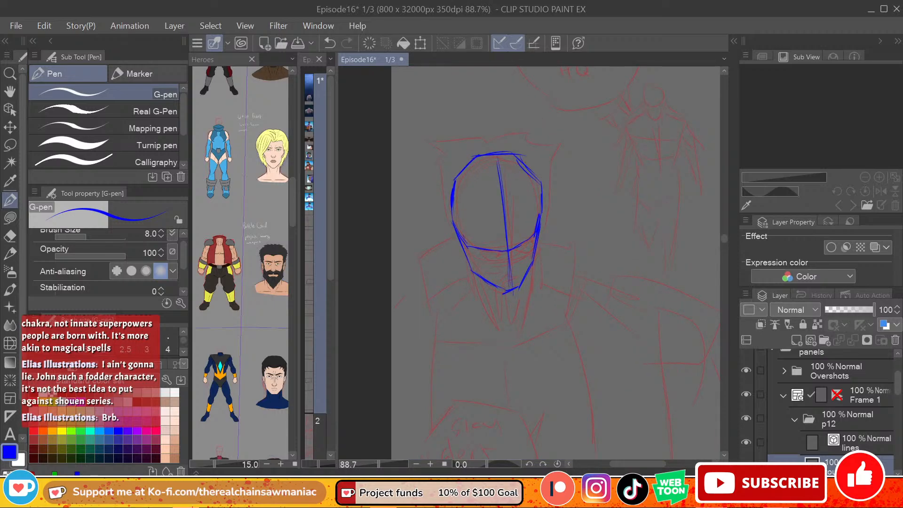
scroll(495, 247, up, 2)
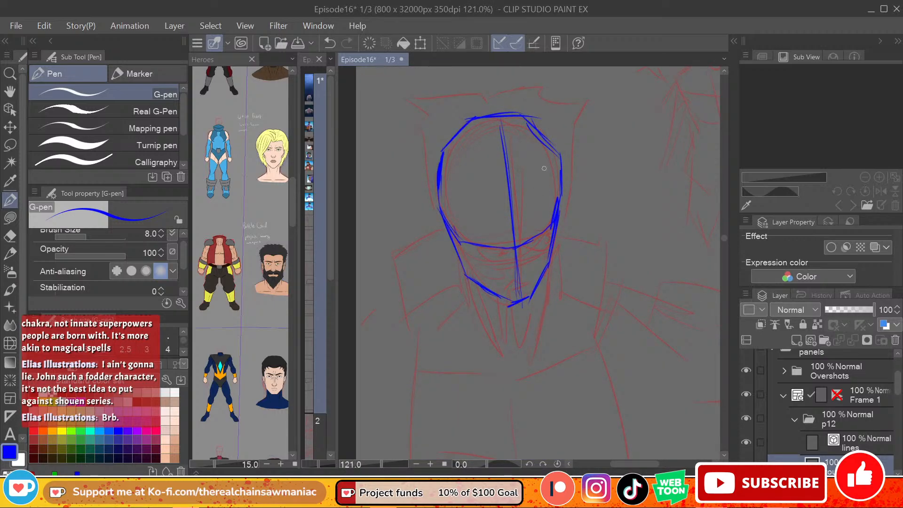
drag(444, 219, 564, 190)
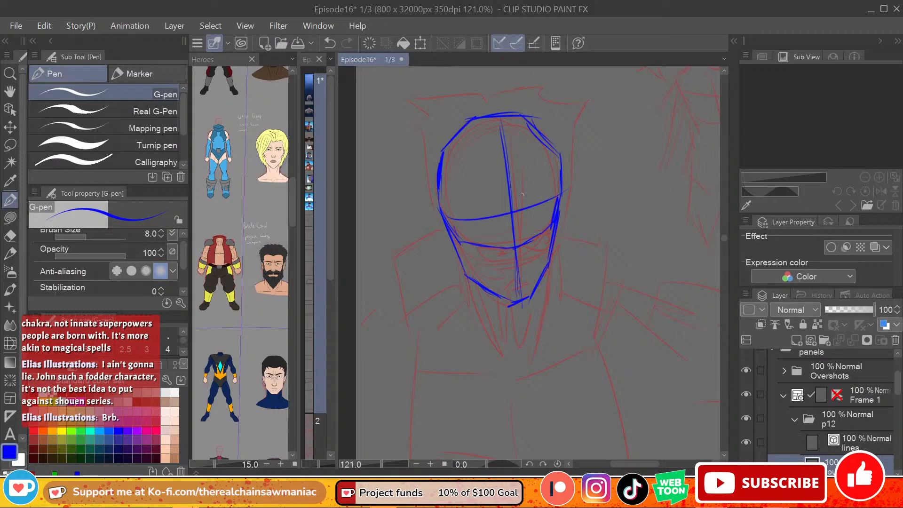
key(ctrl+z)
mouse_move(443, 214)
mouse_down()
mouse_move(537, 219)
mouse_move(512, 229)
mouse_move(559, 191)
mouse_up()
key(ctrl+z)
key(ctrl+z)
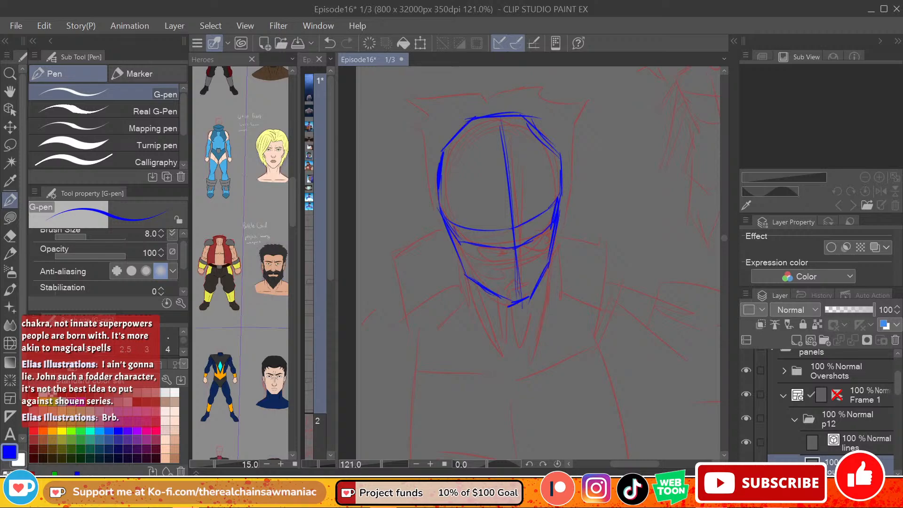
key(ctrl+z)
mouse_move(512, 228)
mouse_down()
mouse_move(549, 213)
mouse_move(561, 191)
mouse_up()
Step: Sketch the two lowered, angry eyebrows with frown creases between them on the eye guide
mouse_move(522, 224)
mouse_down()
mouse_move(557, 207)
mouse_move(520, 226)
mouse_up()
mouse_move(518, 191)
mouse_down()
mouse_move(519, 223)
mouse_move(459, 228)
mouse_up()
key(ctrl+z)
key(ctrl+z)
mouse_move(459, 228)
mouse_down()
mouse_move(477, 218)
mouse_move(507, 225)
mouse_move(479, 221)
mouse_move(503, 210)
mouse_up()
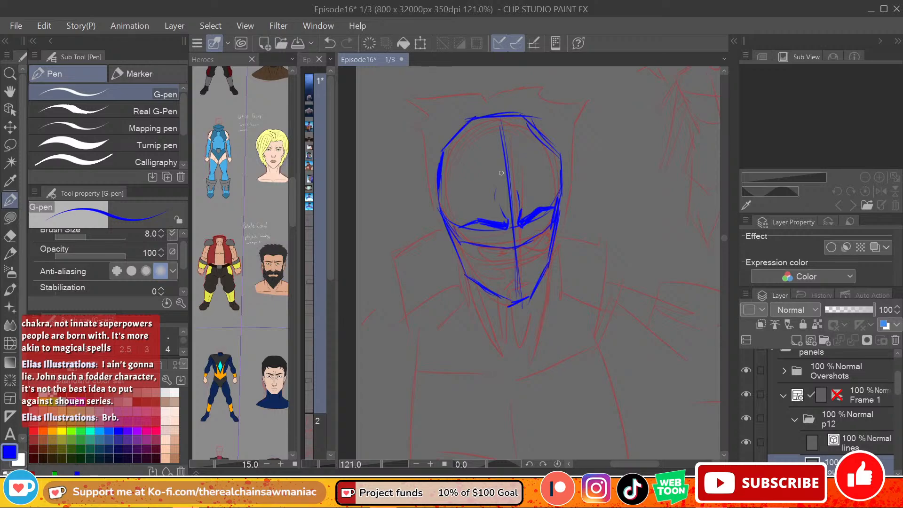
Step: Sketch the eye on the right side of the face beneath its eyebrow
key(ctrl+z)
drag(524, 229, 552, 216)
key(ctrl+z)
mouse_move(529, 226)
mouse_down()
mouse_move(552, 217)
mouse_move(544, 232)
mouse_up()
key(ctrl+z)
key(ctrl+z)
mouse_move(529, 231)
mouse_down()
mouse_move(547, 229)
mouse_move(531, 224)
mouse_move(545, 225)
mouse_move(532, 222)
mouse_move(542, 218)
mouse_up()
key(ctrl+z)
Step: Sketch the eye on the left side of the face and lower the pen's anti-aliasing by one level
key(ctrl+z)
drag(499, 230, 475, 231)
key(ctrl+z)
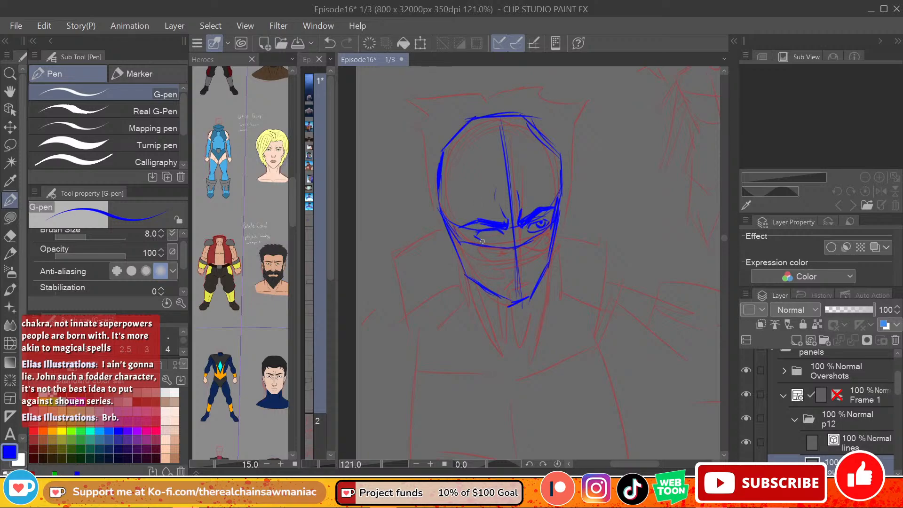
drag(482, 242, 499, 238)
key(ctrl+z)
drag(489, 230, 493, 232)
key(ctrl+z)
click(146, 271)
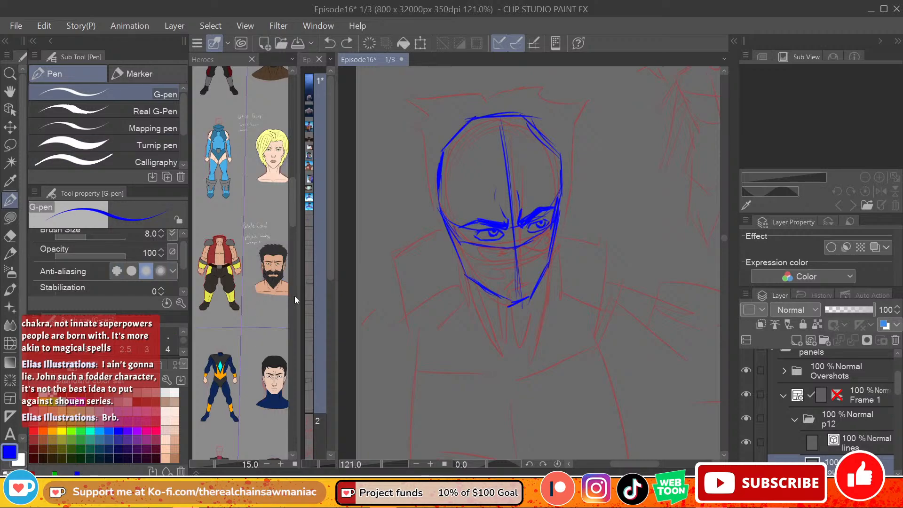
Step: Enlarge the Heroes reference to 25% on the Battle God portrait and return to the Episode16 canvas
click(267, 288)
scroll(263, 296, up, 3)
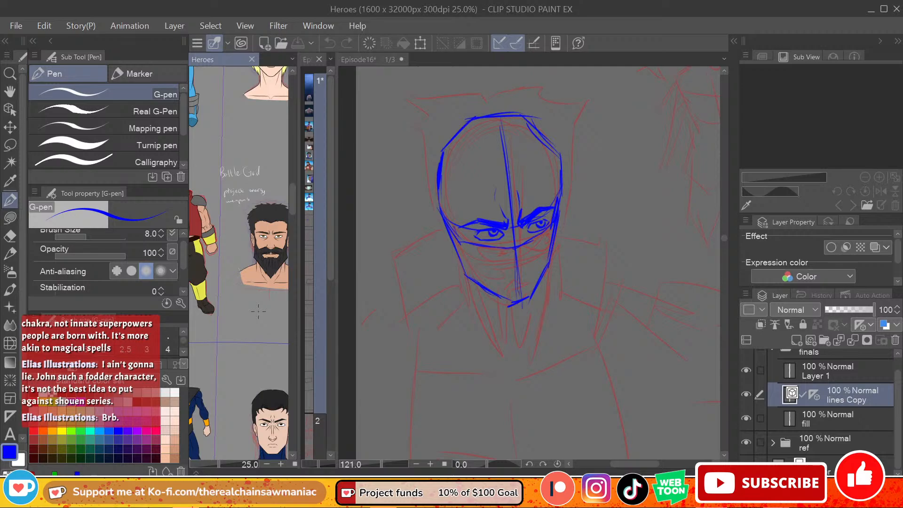
click(517, 236)
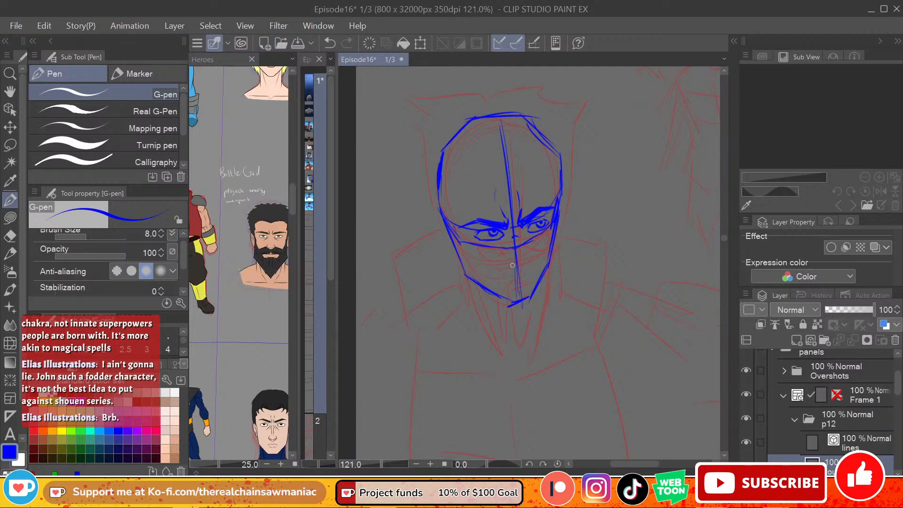
Step: Sketch the underside of the nose with its nostrils on the face's centre line
key(ctrl+z)
mouse_move(507, 265)
mouse_down()
mouse_move(517, 272)
mouse_move(530, 261)
mouse_move(512, 273)
mouse_move(523, 275)
mouse_move(536, 256)
mouse_up()
key(ctrl+z)
mouse_move(529, 273)
mouse_down()
mouse_move(505, 286)
mouse_move(528, 277)
mouse_up()
key(ctrl+z)
key(ctrl+z)
mouse_move(509, 270)
mouse_down()
mouse_move(500, 277)
mouse_move(537, 269)
mouse_up()
key(ctrl+z)
mouse_move(505, 269)
mouse_down()
mouse_move(492, 279)
mouse_move(543, 269)
mouse_up()
Step: Sketch the beard's upper edge along both cheeks and the hairline on the left side of the forehead
mouse_move(487, 280)
mouse_down()
mouse_move(465, 258)
mouse_move(470, 267)
mouse_up()
drag(460, 233, 463, 252)
drag(543, 261, 553, 227)
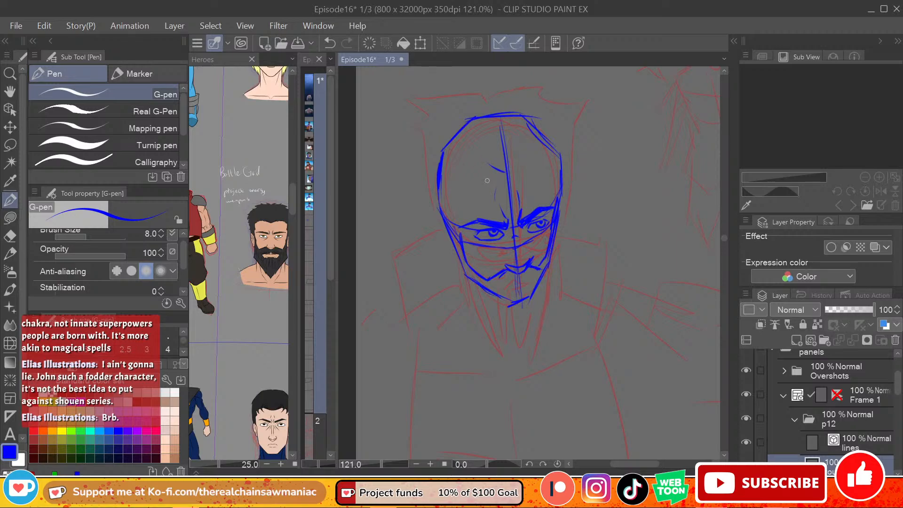
mouse_move(491, 163)
mouse_down()
mouse_move(465, 166)
mouse_move(450, 181)
mouse_move(459, 236)
mouse_up()
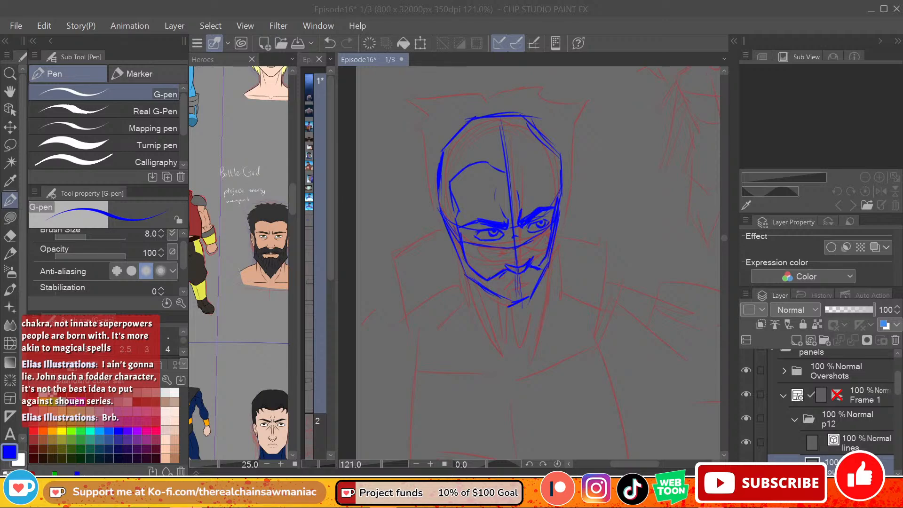
Step: Sketch the mouth between the nose and the chin
click(535, 262)
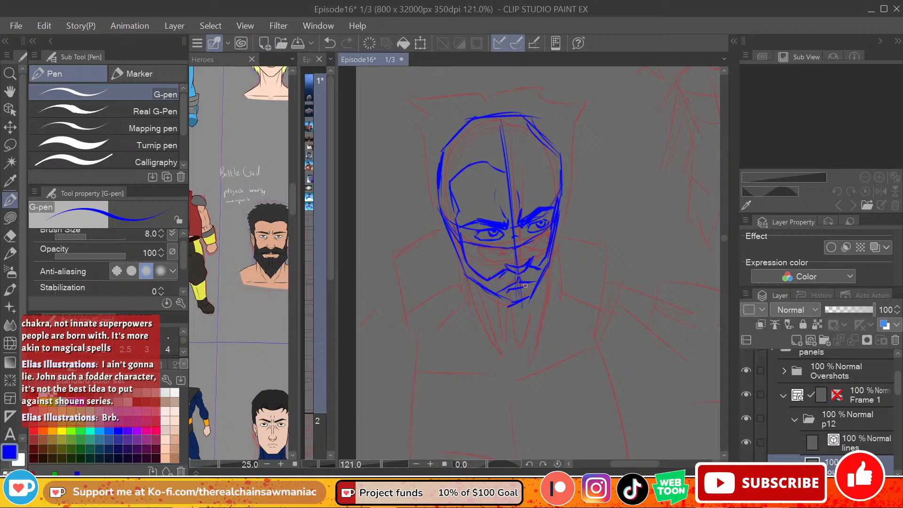
key(ctrl+z)
drag(514, 286, 524, 289)
Step: Sketch the outline of a pointed beard from both sides of the jaw to a tip below the chin
drag(459, 257, 473, 304)
key(ctrl+z)
mouse_move(457, 254)
mouse_down()
mouse_move(462, 304)
mouse_move(494, 323)
mouse_up()
mouse_move(464, 297)
mouse_down()
mouse_move(511, 333)
mouse_move(490, 315)
mouse_up()
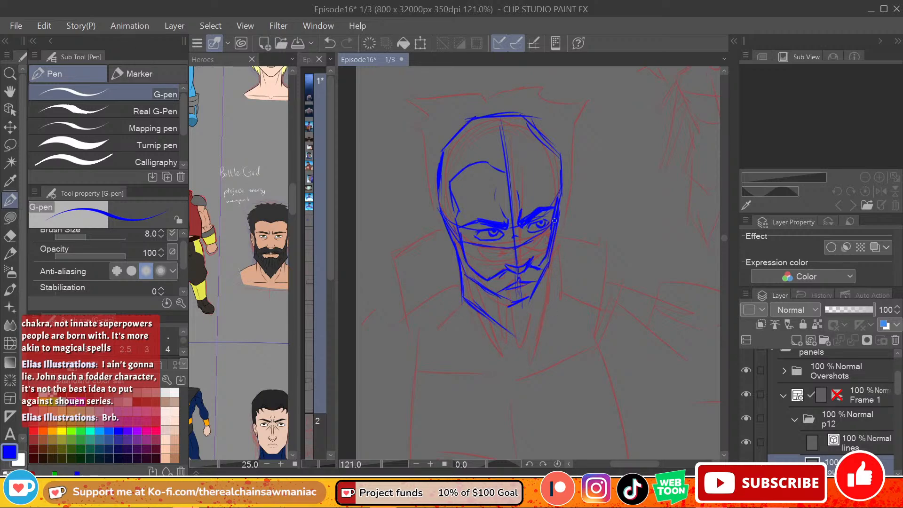
mouse_move(555, 225)
mouse_down()
mouse_move(557, 283)
mouse_move(543, 317)
mouse_up()
mouse_move(558, 280)
mouse_down()
mouse_move(533, 338)
mouse_move(518, 342)
mouse_move(524, 347)
mouse_move(530, 336)
mouse_move(519, 316)
mouse_move(521, 340)
mouse_up()
Step: Fill the beard and moustache with short hair strokes along the chin and both cheeks
drag(514, 306, 521, 330)
mouse_move(523, 299)
mouse_down()
mouse_move(525, 336)
mouse_move(527, 325)
mouse_up()
mouse_move(531, 297)
mouse_down()
mouse_move(530, 320)
mouse_move(502, 323)
mouse_up()
drag(505, 295, 496, 315)
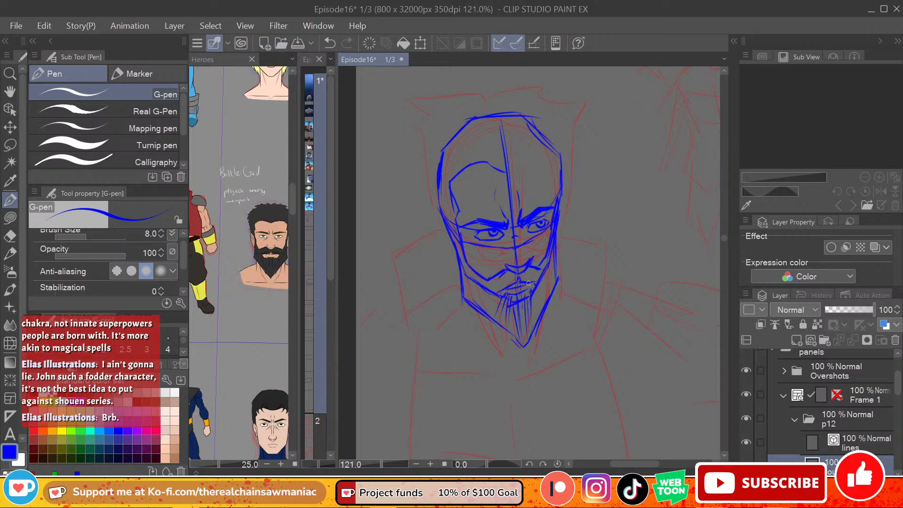
key(ctrl+z)
mouse_move(511, 281)
mouse_down()
mouse_move(484, 289)
mouse_move(482, 311)
mouse_move(477, 284)
mouse_up()
drag(475, 303, 471, 277)
drag(539, 305, 546, 271)
drag(545, 297, 555, 254)
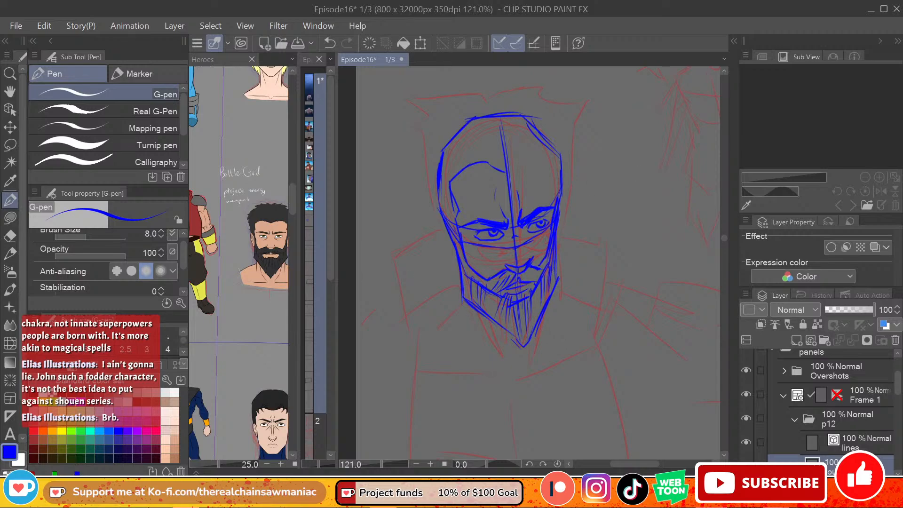
Step: Sketch an ear on each side of the head at eye level
drag(446, 230, 458, 262)
key(ctrl+z)
drag(560, 210, 557, 250)
key(ctrl+z)
Step: Complete the hairline on the right side of the forehead and add swept-back strands rising from its middle
mouse_move(515, 168)
mouse_down()
mouse_move(543, 158)
mouse_move(533, 160)
mouse_move(562, 174)
mouse_move(553, 169)
mouse_move(557, 204)
mouse_up()
key(ctrl+z)
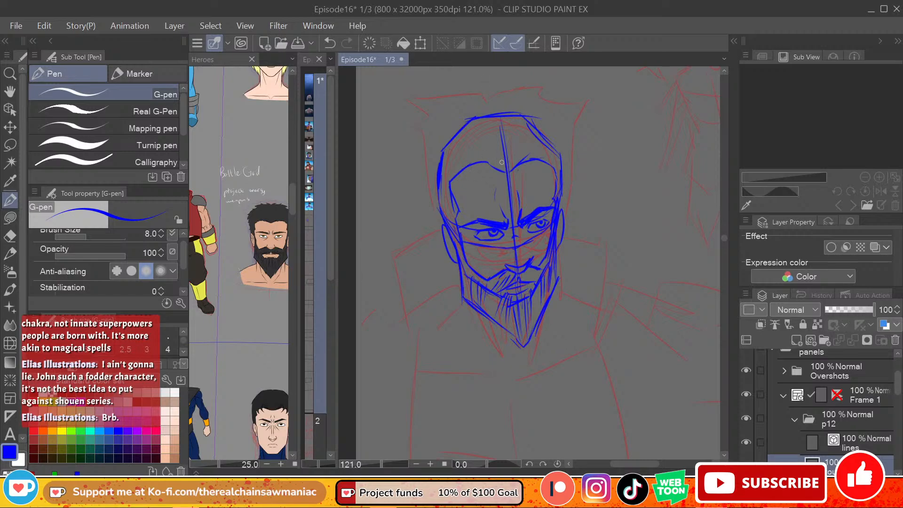
mouse_move(473, 133)
mouse_down()
mouse_move(502, 168)
mouse_move(492, 148)
mouse_move(508, 168)
mouse_move(514, 140)
mouse_up()
drag(508, 168, 531, 143)
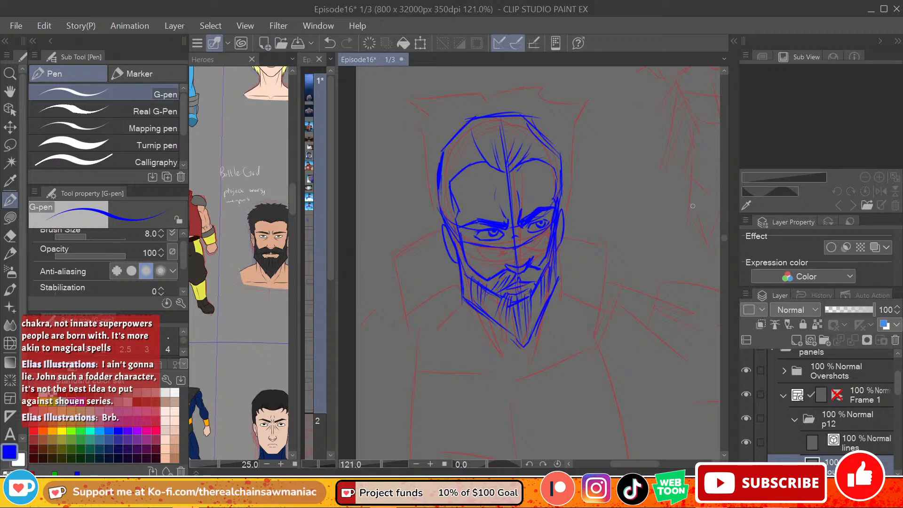
Step: Sketch the spiky outer contour of the hair around the head, from ear to ear
scroll(722, 240, up, 3)
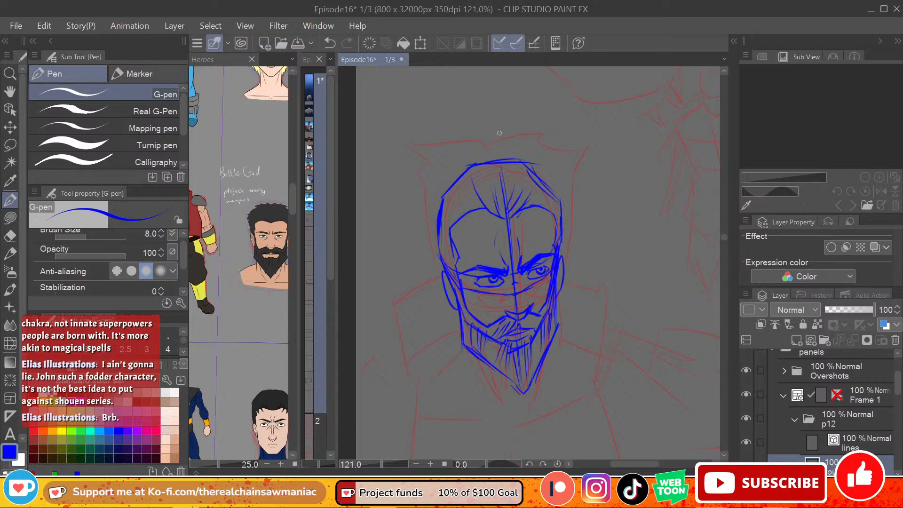
drag(497, 132, 453, 130)
mouse_move(453, 130)
mouse_down()
mouse_move(422, 132)
mouse_move(442, 154)
mouse_move(433, 149)
mouse_move(403, 181)
mouse_move(414, 191)
mouse_move(418, 243)
mouse_move(438, 293)
mouse_up()
key(ctrl+z)
key(ctrl+z)
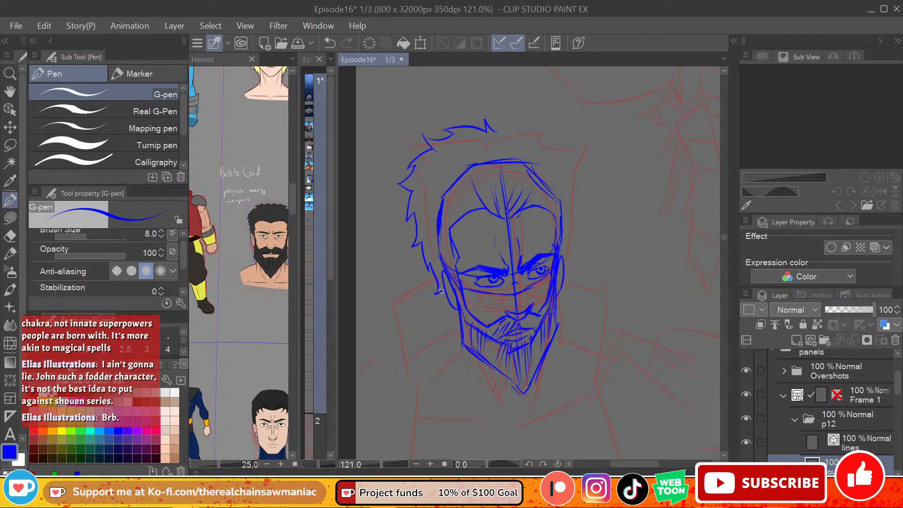
mouse_move(495, 130)
mouse_down()
mouse_move(541, 123)
mouse_move(579, 149)
mouse_move(591, 204)
mouse_up()
key(ctrl+z)
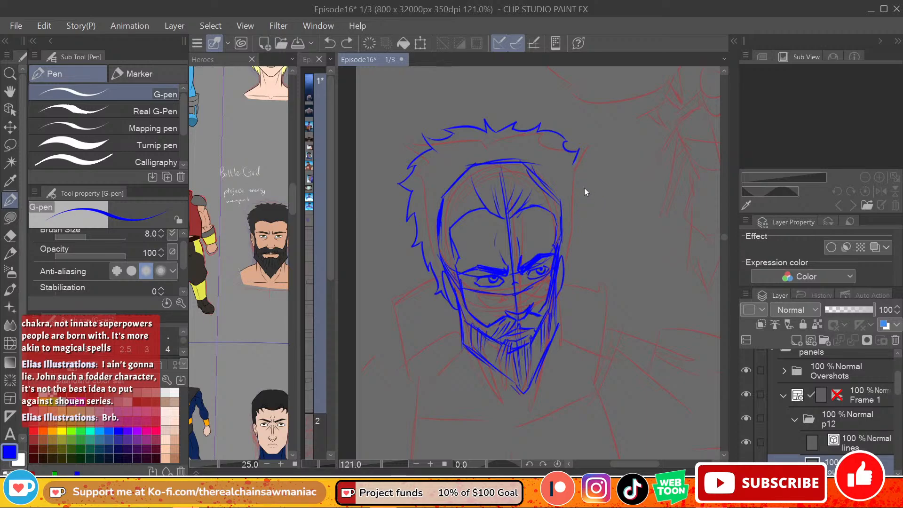
mouse_move(575, 163)
mouse_down()
mouse_move(590, 177)
mouse_move(583, 186)
mouse_move(594, 208)
mouse_move(574, 262)
mouse_up()
Step: Sketch the outer edges of the high collar curving around both sides of the neck
scroll(726, 243, down, 5)
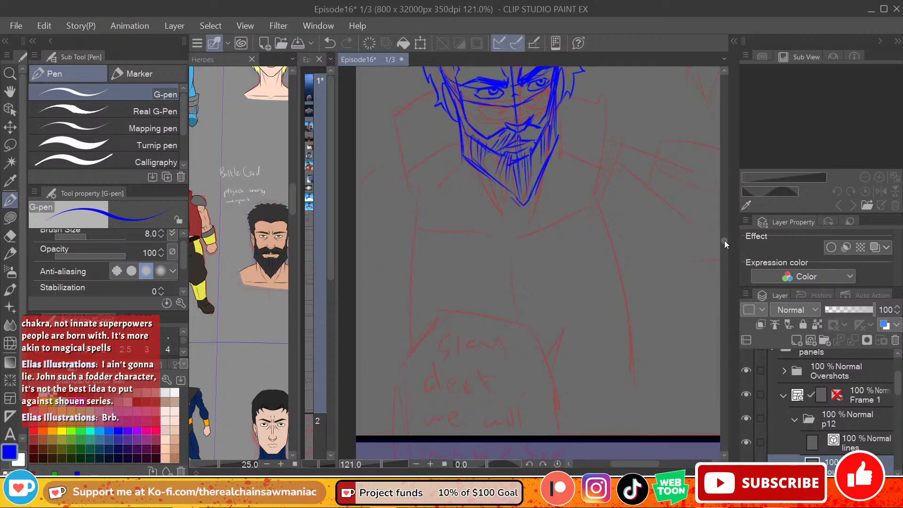
mouse_move(434, 87)
mouse_down()
mouse_move(393, 123)
mouse_move(419, 192)
mouse_up()
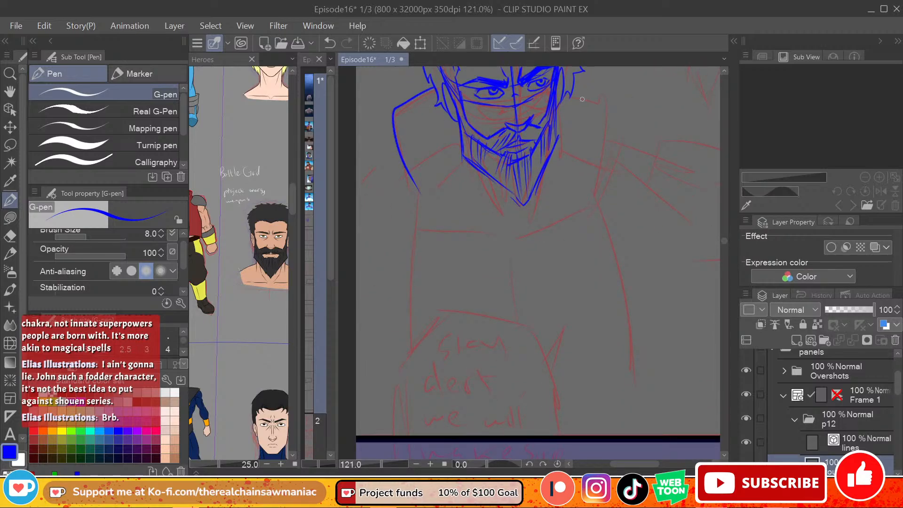
drag(577, 85, 594, 200)
Step: Sketch the inner edges of the high collar and the left front opening of the vest down to the panel's lower border
mouse_move(437, 89)
mouse_down()
mouse_move(403, 114)
mouse_move(430, 193)
mouse_up()
key(ctrl+z)
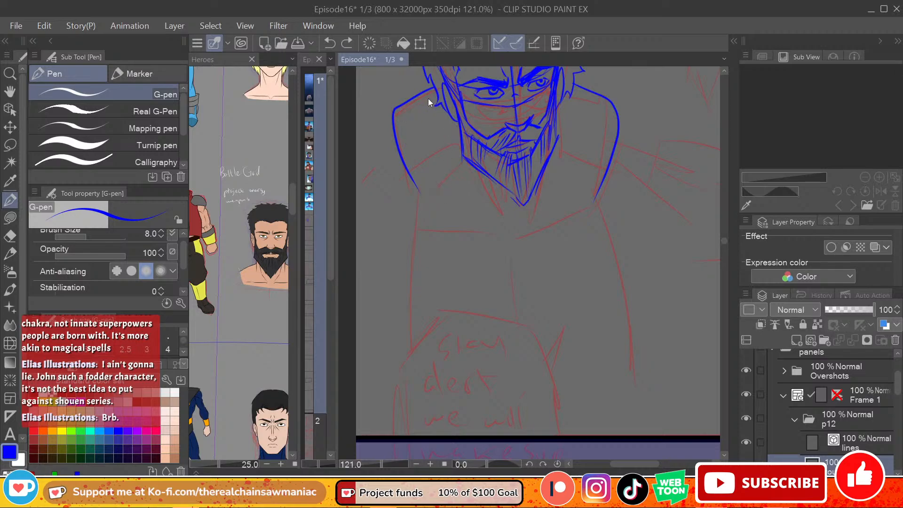
mouse_move(436, 92)
mouse_down()
mouse_move(400, 118)
mouse_move(443, 191)
mouse_up()
key(ctrl+z)
drag(406, 114, 463, 224)
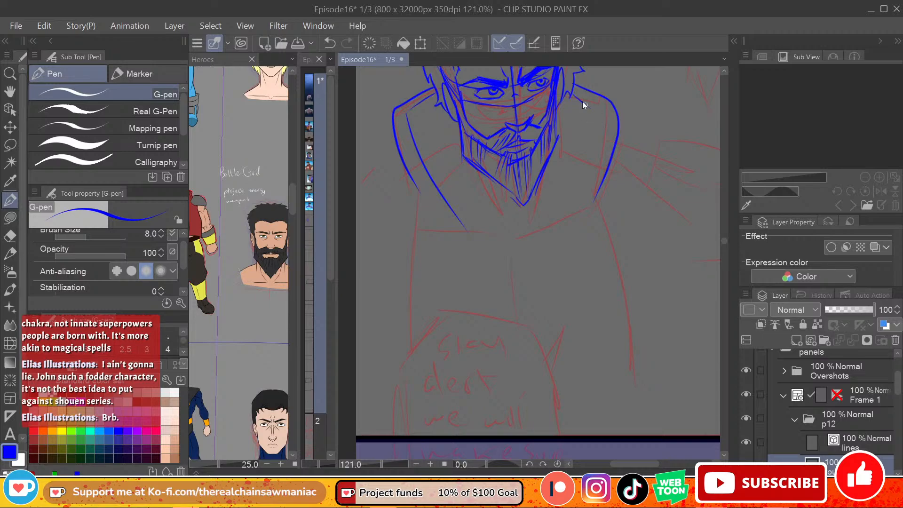
key(ctrl+z)
drag(574, 93, 606, 112)
drag(605, 114, 558, 218)
key(ctrl+z)
drag(607, 112, 568, 222)
mouse_move(450, 207)
mouse_down()
mouse_move(460, 228)
mouse_move(413, 433)
mouse_up()
Step: Sketch the shoulder and upper arm on the left side of the figure, extending to the panel's edge
drag(635, 463, 624, 463)
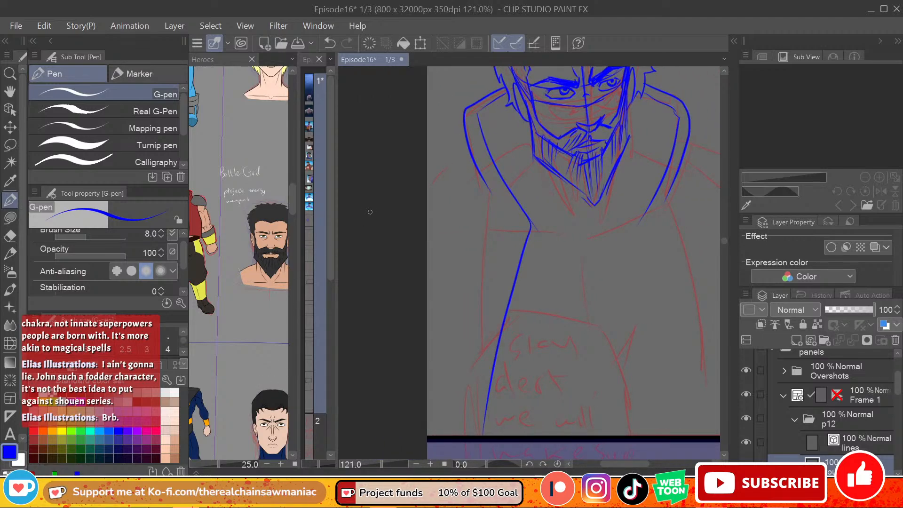
mouse_move(427, 166)
mouse_down()
mouse_move(444, 160)
mouse_move(480, 184)
mouse_move(477, 205)
mouse_move(409, 258)
mouse_up()
drag(475, 210, 437, 359)
key(ctrl+z)
drag(480, 205, 427, 332)
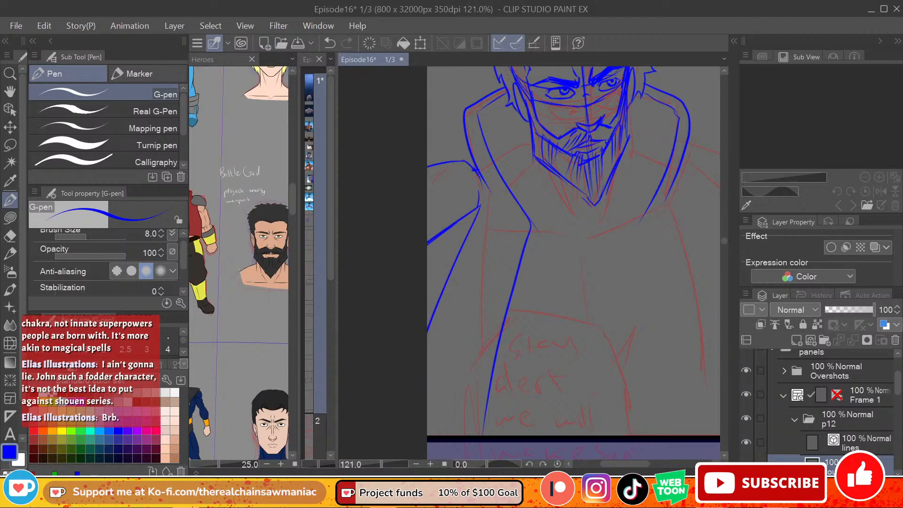
mouse_move(634, 464)
mouse_down()
mouse_move(649, 465)
mouse_move(637, 464)
mouse_up()
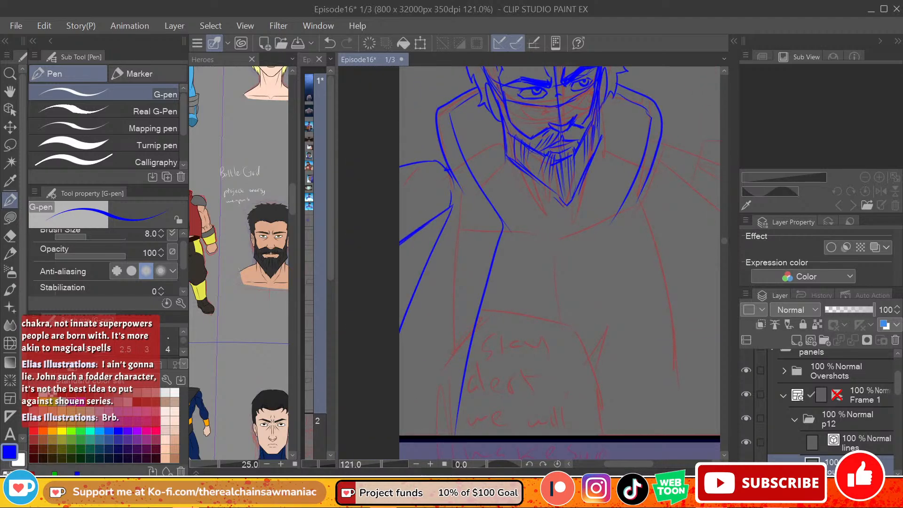
key(ctrl+z)
mouse_move(448, 210)
mouse_down()
mouse_move(438, 271)
mouse_move(400, 344)
mouse_up()
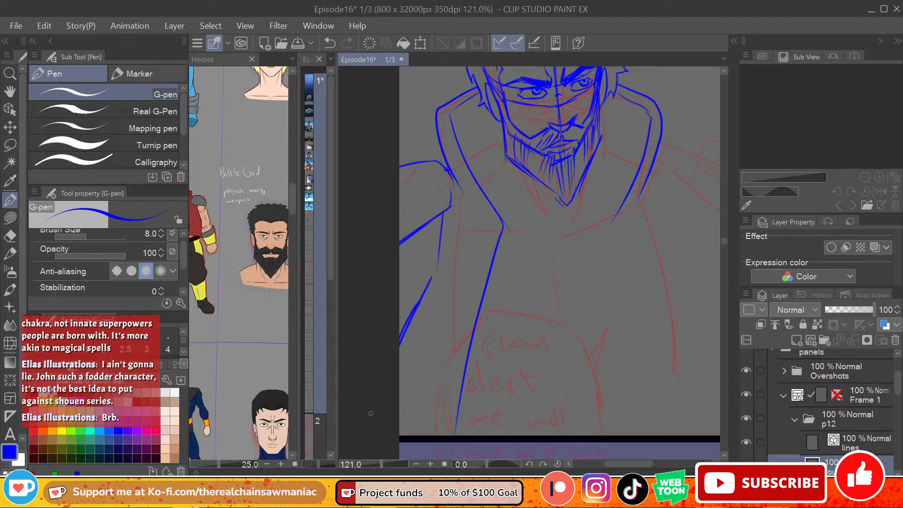
Step: Sketch the inner line of the left-side arm and the vest's right front opening down to the panel's lower border
drag(418, 299, 436, 265)
drag(443, 213, 433, 266)
drag(643, 465, 655, 465)
mouse_move(536, 214)
mouse_down()
mouse_move(524, 231)
mouse_move(563, 348)
mouse_up()
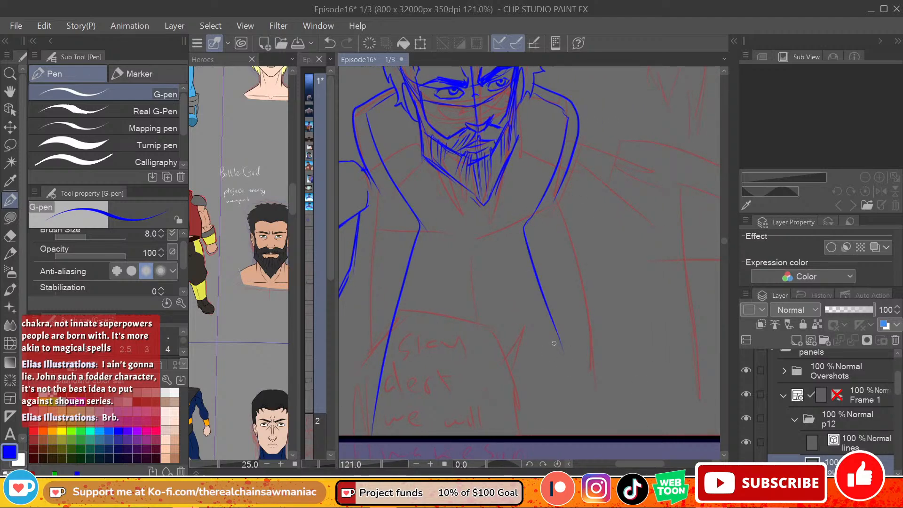
drag(547, 318, 574, 435)
drag(559, 334, 577, 434)
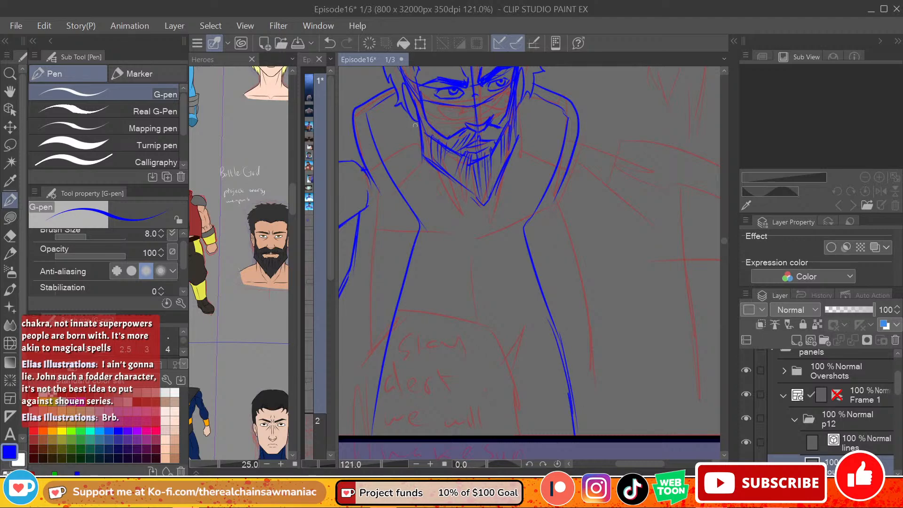
Step: Sketch the neck-to-shoulder slopes inside the collar and the collarbones meeting in a notch below the beard
drag(415, 119, 379, 157)
drag(517, 121, 560, 144)
mouse_move(419, 143)
mouse_down()
mouse_move(412, 167)
mouse_move(394, 182)
mouse_up()
drag(518, 152, 550, 174)
mouse_move(397, 189)
mouse_down()
mouse_move(460, 203)
mouse_move(479, 229)
mouse_move(500, 200)
mouse_move(544, 193)
mouse_up()
key(ctrl+z)
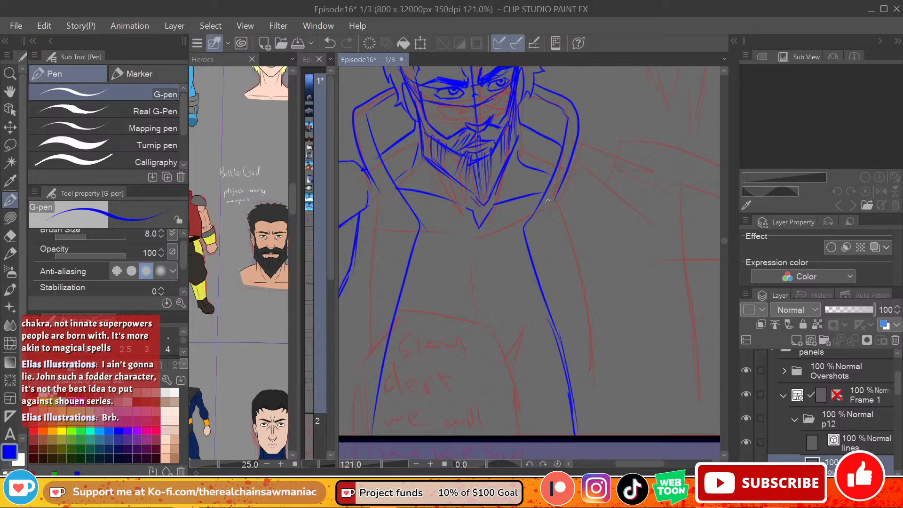
Step: Sketch the lower contours of both chest muscles across the open vest, curving up to meet at the centre
mouse_move(393, 324)
mouse_down()
mouse_move(471, 326)
mouse_move(477, 310)
mouse_move(498, 329)
mouse_move(546, 322)
mouse_up()
key(ctrl+z)
key(ctrl+z)
key(ctrl+z)
drag(393, 332, 466, 325)
key(ctrl+z)
drag(391, 332, 550, 328)
Step: Sketch the centre line of the chest with short hatching strokes around it and a small V mark underneath
drag(479, 240, 481, 278)
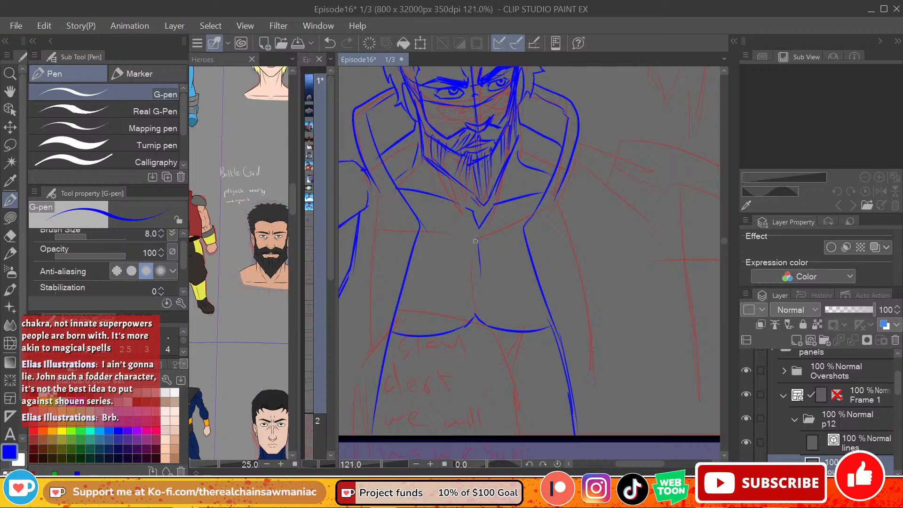
drag(478, 240, 477, 312)
drag(479, 238, 491, 235)
drag(476, 274, 464, 282)
drag(473, 284, 453, 318)
mouse_move(481, 308)
mouse_down()
mouse_move(466, 326)
mouse_move(475, 337)
mouse_up()
Step: Sketch the curved muscle lines along both sides of the abdomen inside the open vest
drag(394, 353, 423, 392)
drag(418, 396, 418, 414)
drag(544, 345, 527, 387)
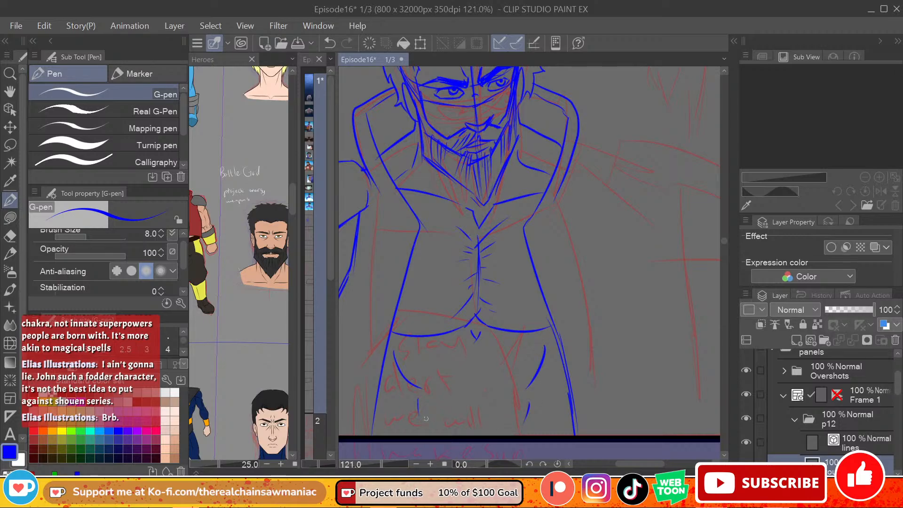
drag(418, 414, 421, 435)
Step: Sketch the top of the right-side shoulder beyond the collar and the double curve where the sleeve begins
drag(635, 462, 644, 462)
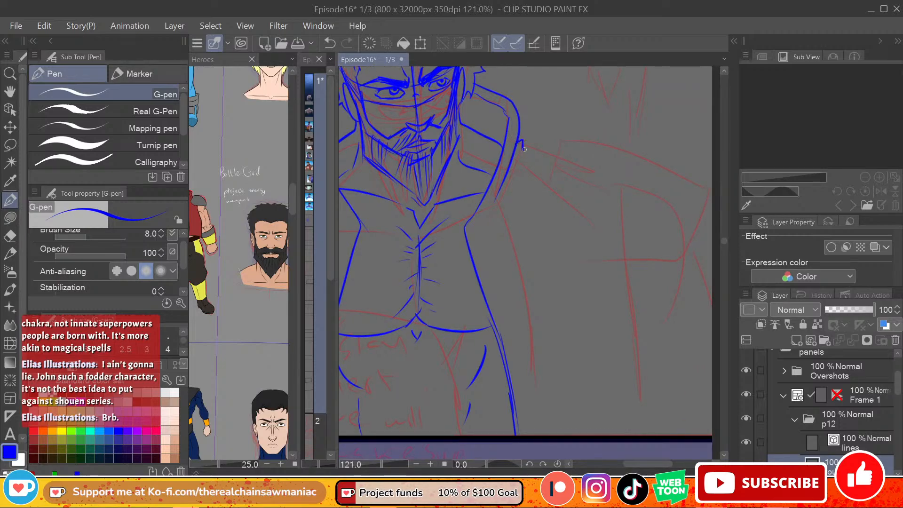
key(ctrl+z)
drag(526, 149, 560, 161)
mouse_move(520, 137)
mouse_down()
mouse_move(564, 165)
mouse_move(541, 209)
mouse_up()
key(ctrl+z)
drag(581, 146, 537, 204)
drag(540, 174, 573, 144)
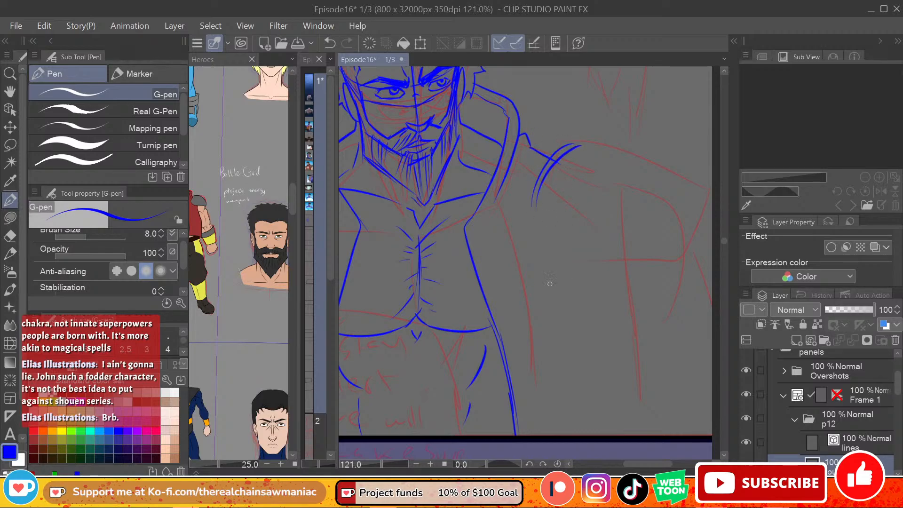
Step: Erase the shoulder and arm on the figure's left side and resketch them as a sleeve edge and arm lines reaching the panel border
scroll(549, 284, down, 3)
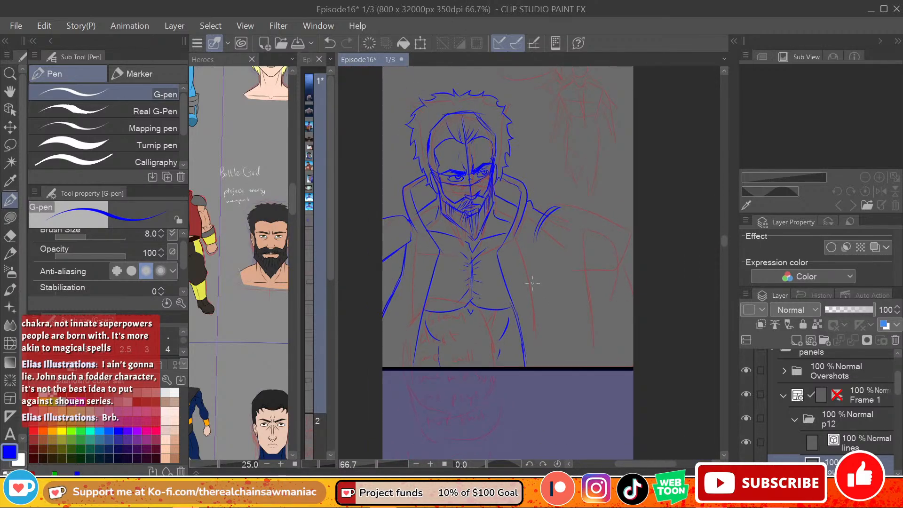
scroll(533, 282, up, 2)
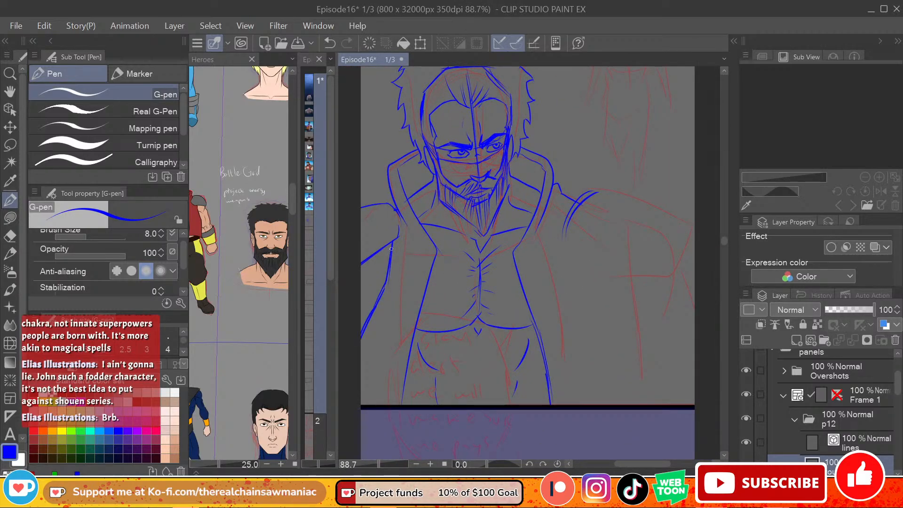
key(e)
mouse_move(393, 245)
mouse_down()
mouse_move(377, 203)
mouse_move(390, 231)
mouse_move(362, 203)
mouse_move(363, 234)
mouse_move(374, 228)
mouse_up()
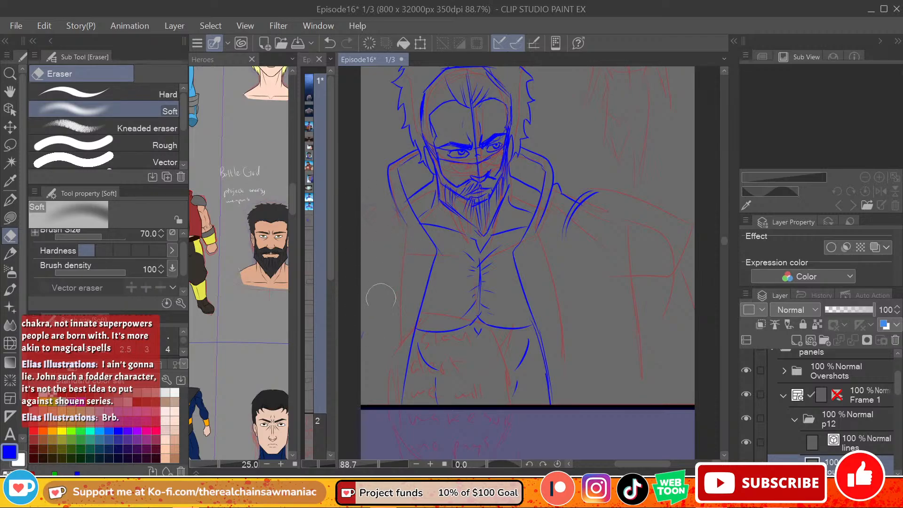
click(10, 200)
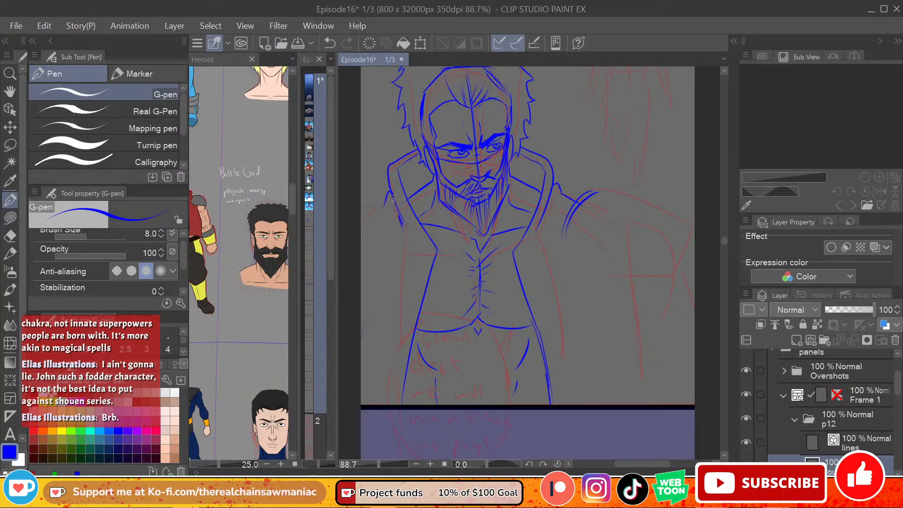
mouse_move(390, 200)
mouse_down()
mouse_move(371, 206)
mouse_move(381, 244)
mouse_move(361, 198)
mouse_move(380, 263)
mouse_up()
mouse_move(386, 263)
mouse_down()
mouse_move(362, 289)
mouse_move(383, 281)
mouse_move(361, 375)
mouse_up()
drag(385, 278, 362, 342)
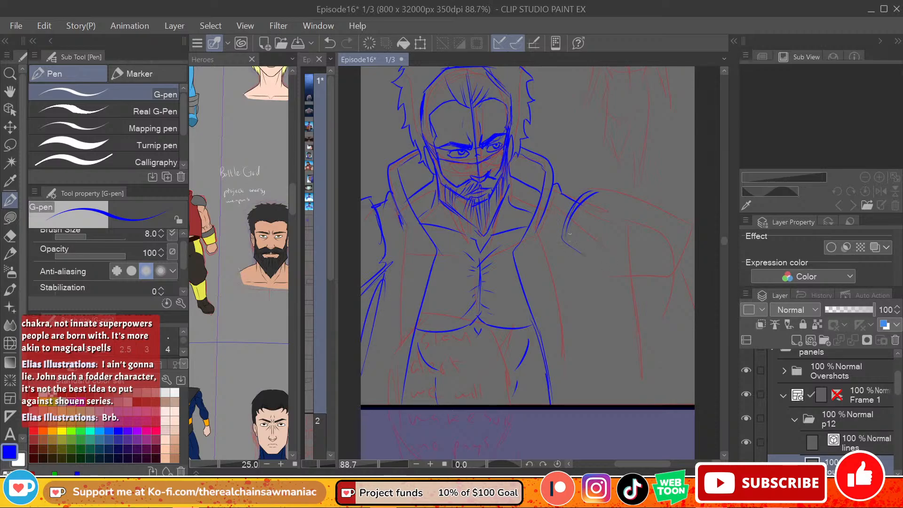
Step: Sketch the rounded upper sleeve of the right-side arm, from the shoulder curve to the elbow
drag(569, 212, 627, 267)
mouse_move(588, 193)
mouse_down()
mouse_move(662, 215)
mouse_move(679, 269)
mouse_up()
drag(565, 233, 631, 278)
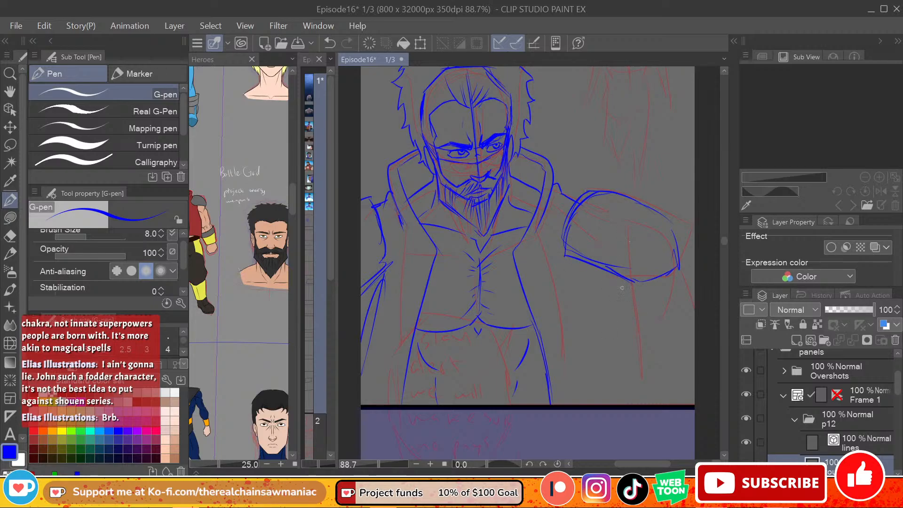
key(ctrl+z)
key(ctrl+z)
drag(570, 230, 642, 274)
Step: Examine the bearded hero in blue and the neighbouring character designs on the Heroes reference sheet
drag(292, 191, 306, 103)
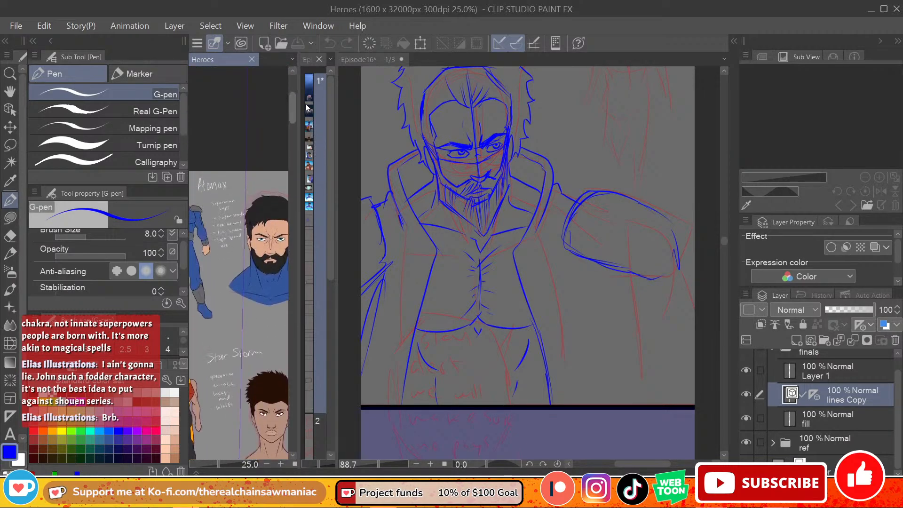
drag(262, 373, 260, 340)
drag(292, 116, 315, 125)
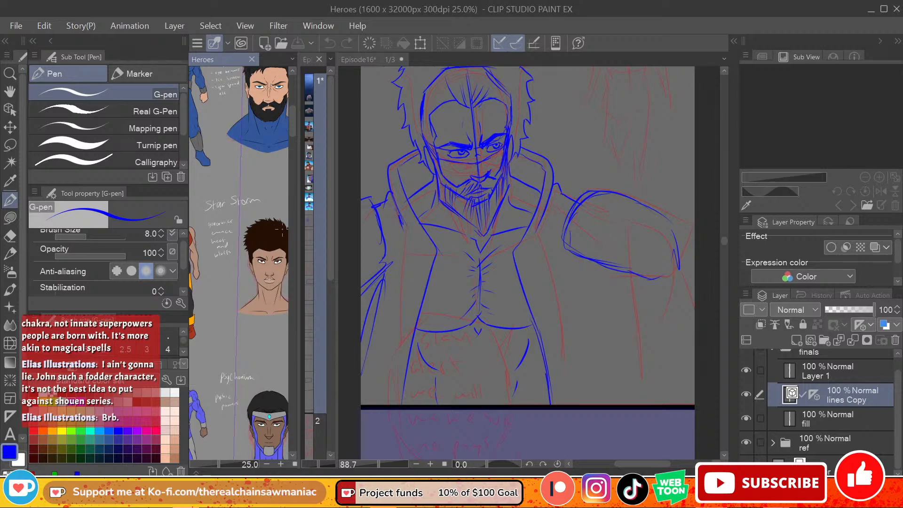
mouse_move(295, 103)
mouse_down()
mouse_move(281, 228)
mouse_move(295, 100)
mouse_move(291, 110)
mouse_up()
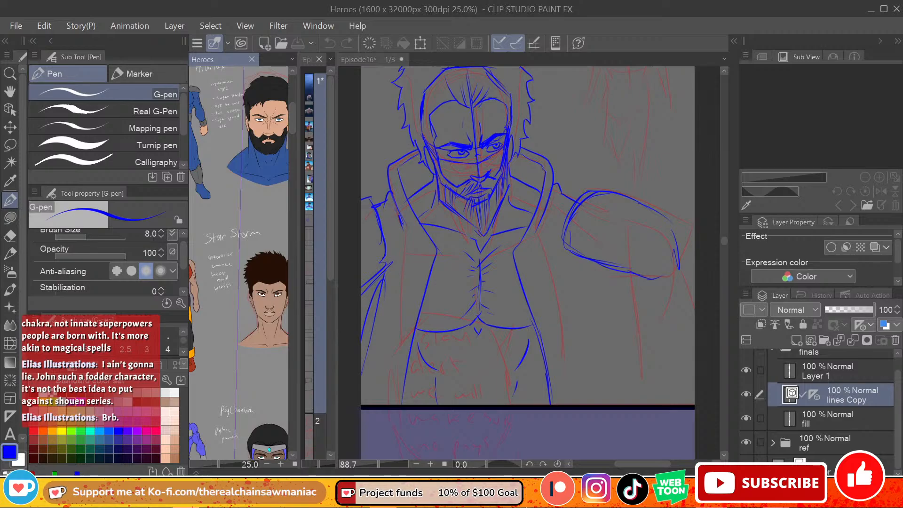
click(563, 302)
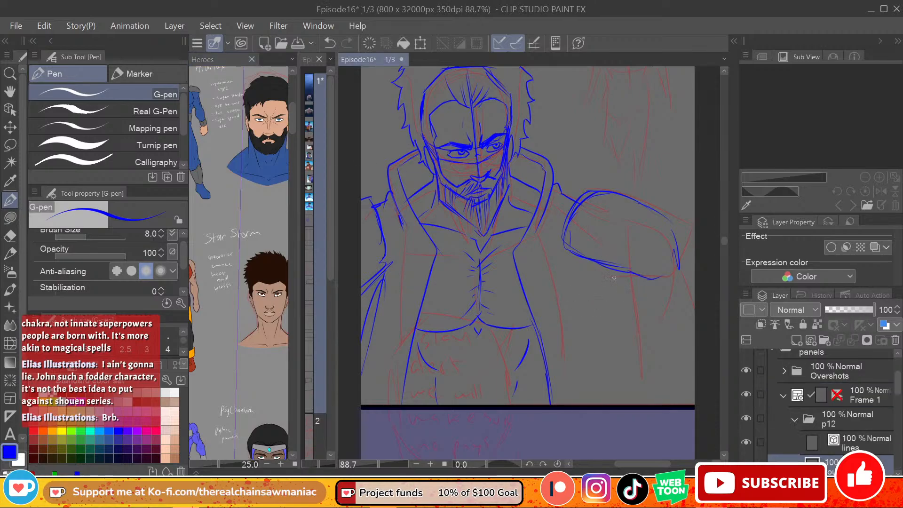
Step: Sketch the lower right-side arm below the upper sleeve, with both edges running down to the panel's lower border and inner fold lines
drag(611, 273, 645, 404)
key(ctrl+z)
drag(607, 277, 646, 403)
key(ctrl+z)
drag(595, 264, 641, 404)
key(ctrl+z)
drag(597, 265, 641, 404)
mouse_move(664, 299)
mouse_down()
mouse_move(653, 339)
mouse_move(677, 376)
mouse_move(679, 404)
mouse_up()
key(c)
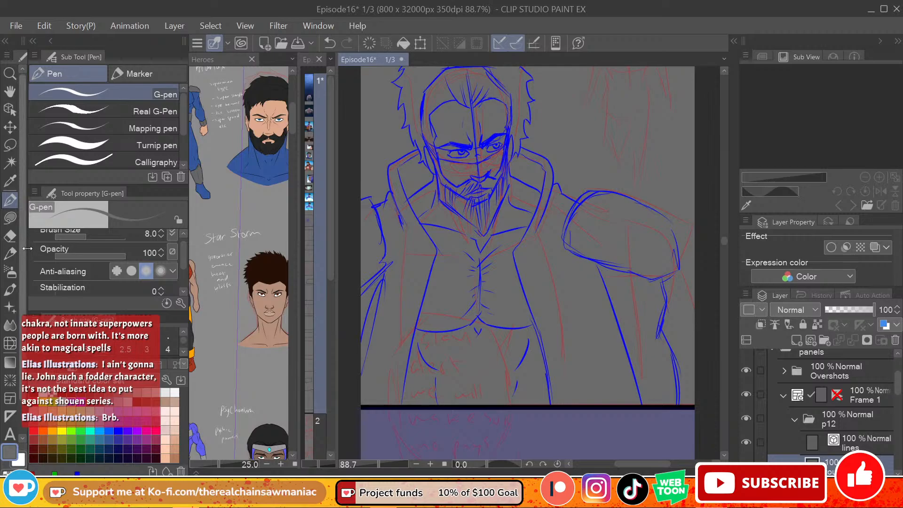
key(c)
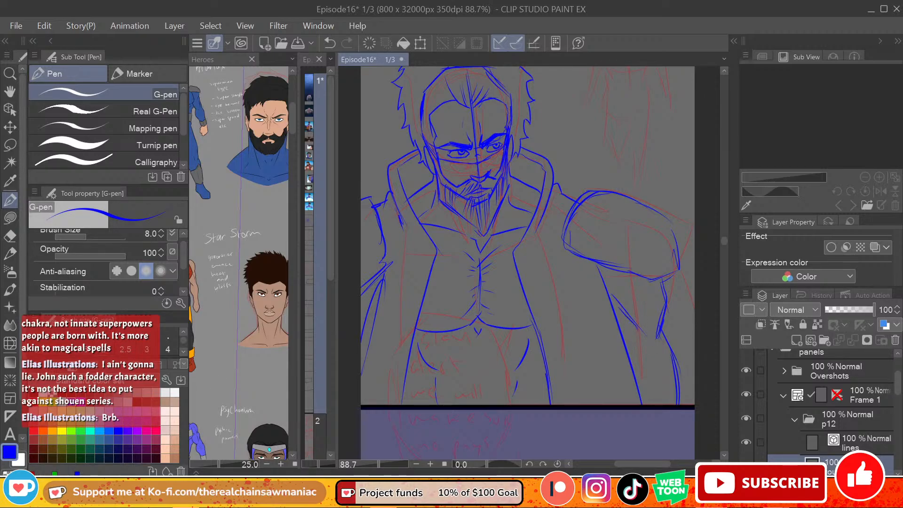
Step: Sketch the small background figure's head with face guidelines, neck and sloping shoulders over the red rough
drag(625, 464, 624, 470)
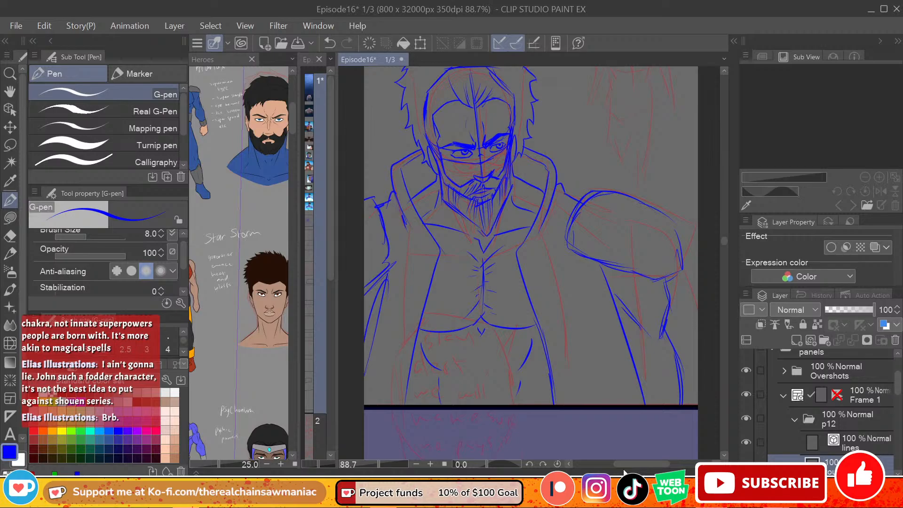
scroll(723, 238, up, 4)
scroll(721, 237, down, 3)
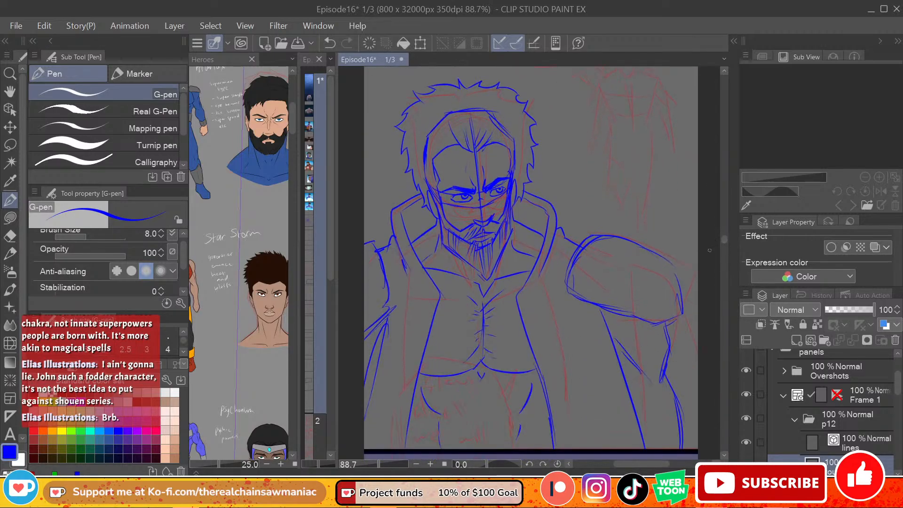
scroll(722, 246, up, 2)
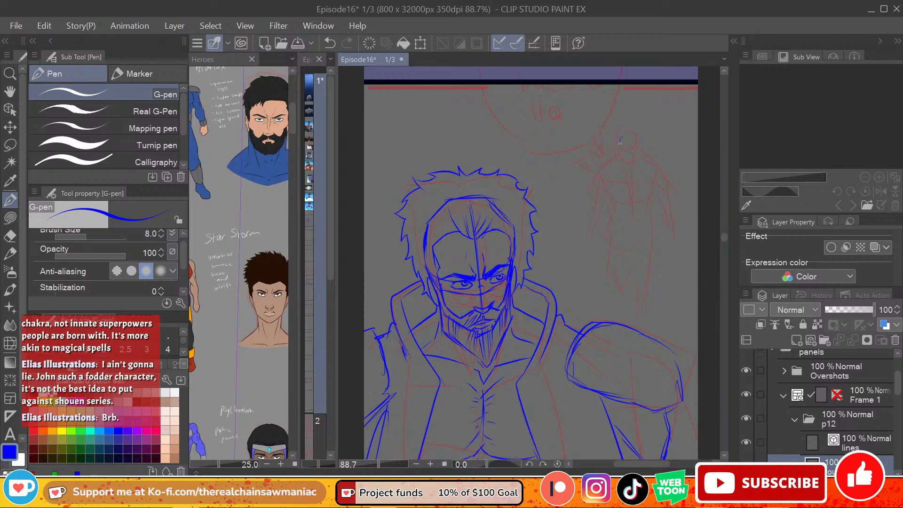
mouse_move(619, 141)
mouse_down()
mouse_move(634, 141)
mouse_move(629, 162)
mouse_move(628, 150)
mouse_up()
key(ctrl+z)
key(ctrl+z)
key(ctrl+y)
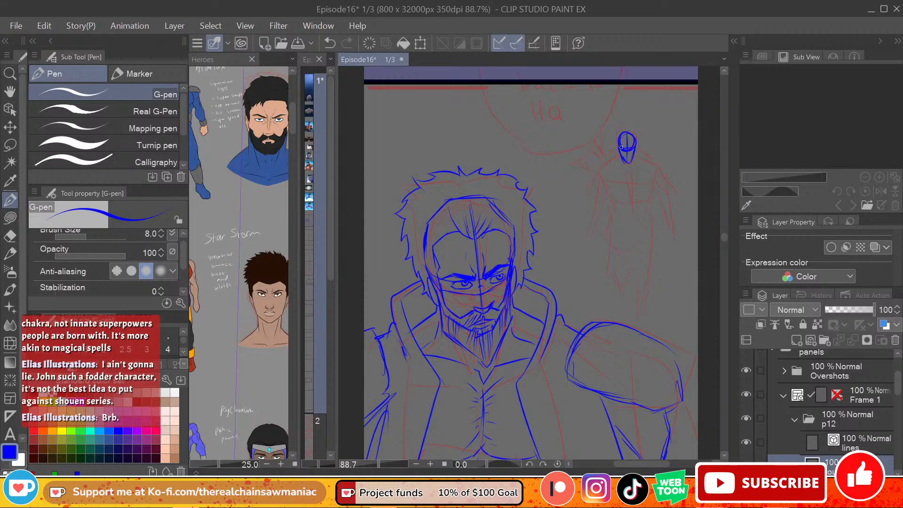
right_click(627, 156)
click(649, 131)
mouse_move(620, 150)
mouse_down()
mouse_move(634, 151)
mouse_move(620, 163)
mouse_move(635, 161)
mouse_up()
Step: Restore blue as the drawing color and sketch a straight horizontal line across the small background figure's shoulders
key(c)
key(c)
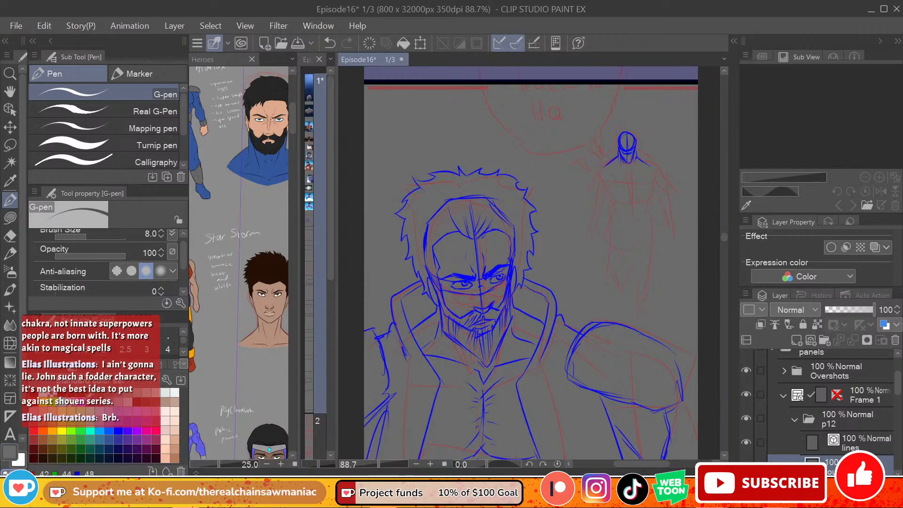
click(216, 371)
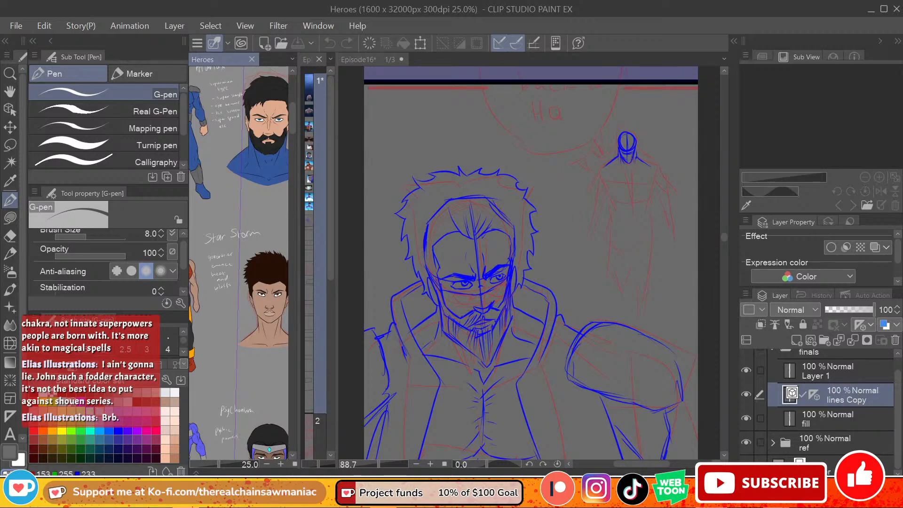
click(118, 430)
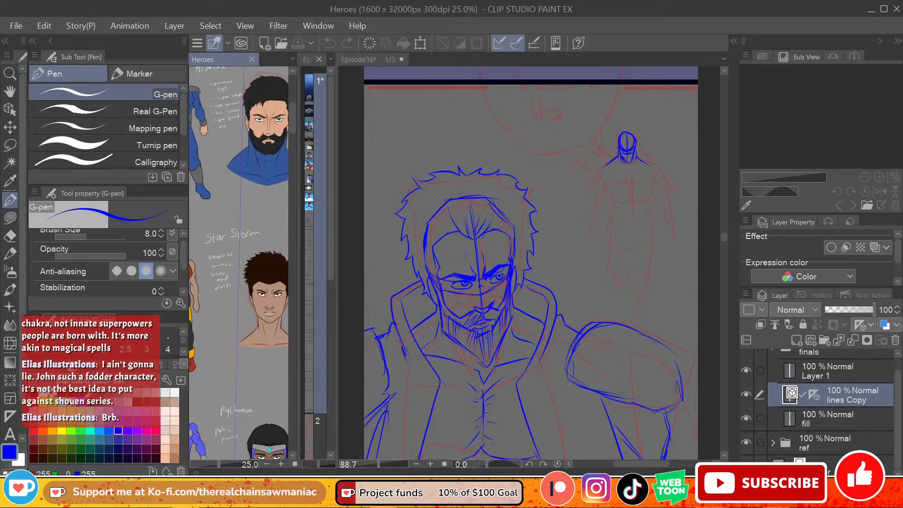
click(500, 257)
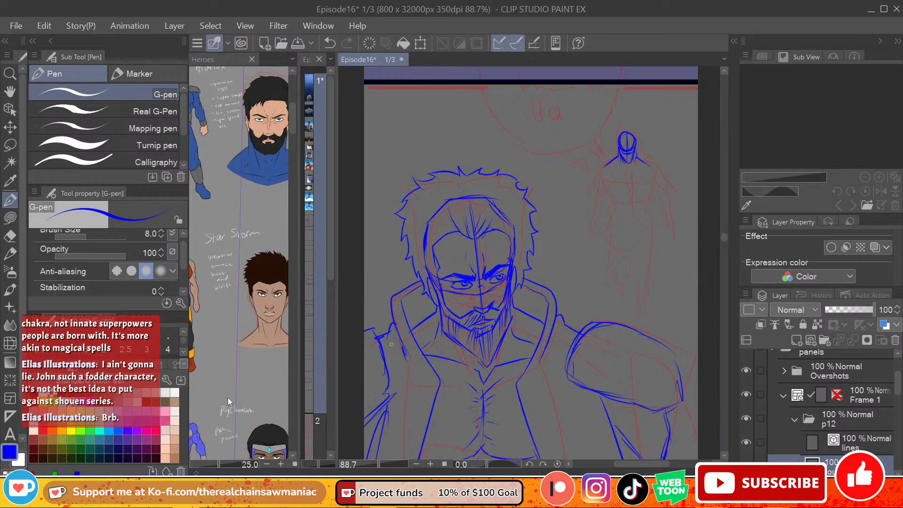
click(146, 431)
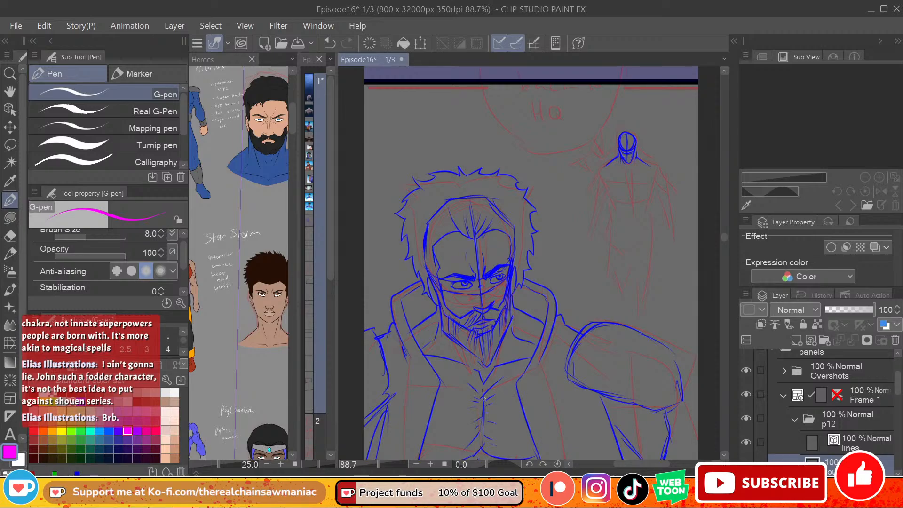
click(148, 430)
click(83, 404)
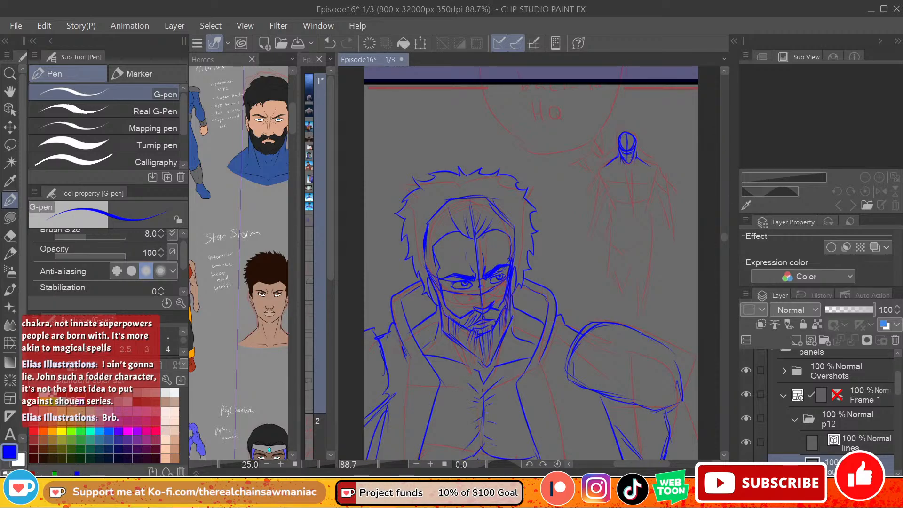
drag(603, 167, 643, 168)
key(ctrl+z)
Step: Review the available color sets, try the Additional color set and return to the Standard color set
click(181, 381)
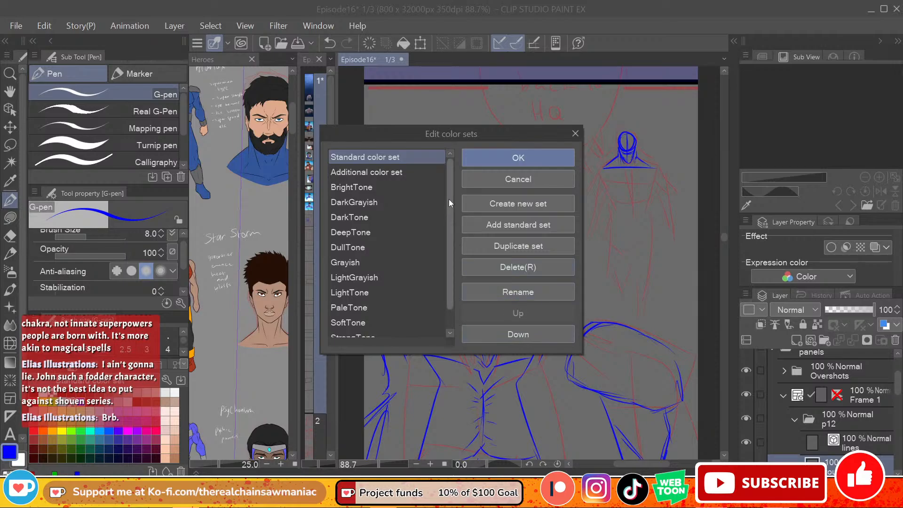
drag(449, 199, 451, 272)
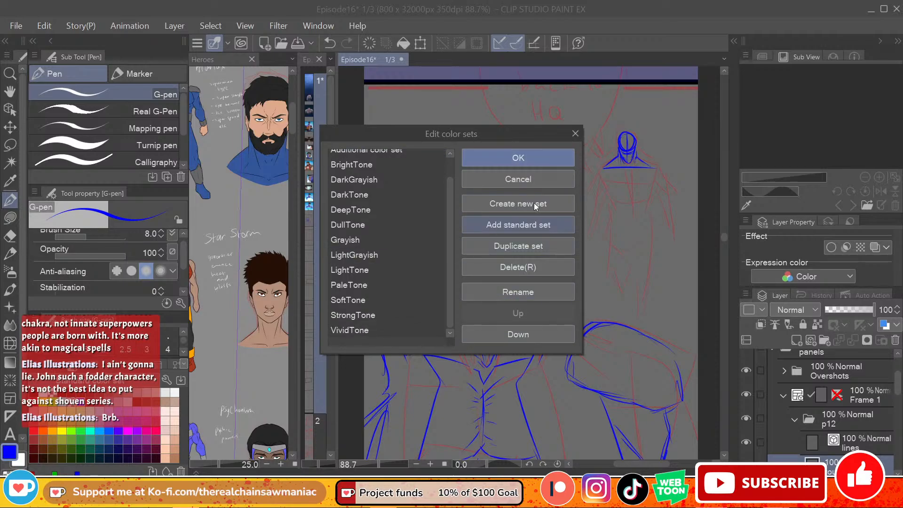
click(561, 162)
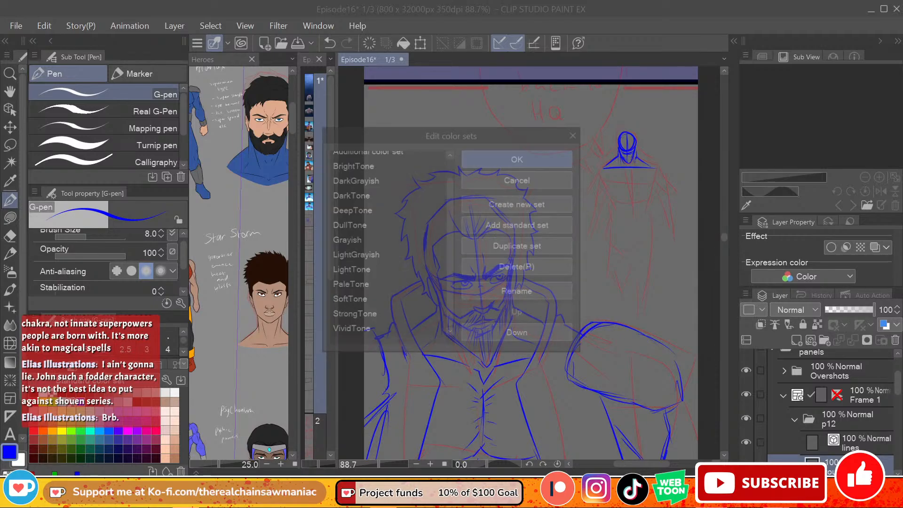
click(150, 382)
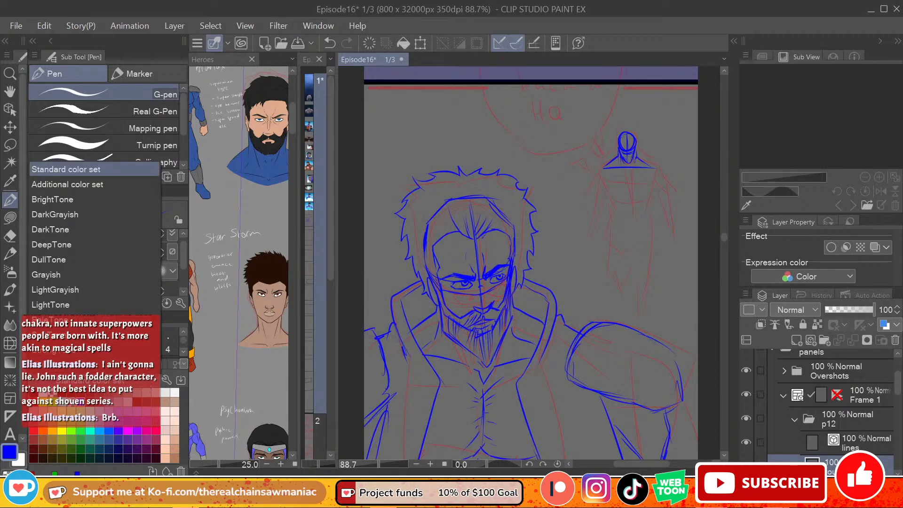
click(119, 181)
click(132, 383)
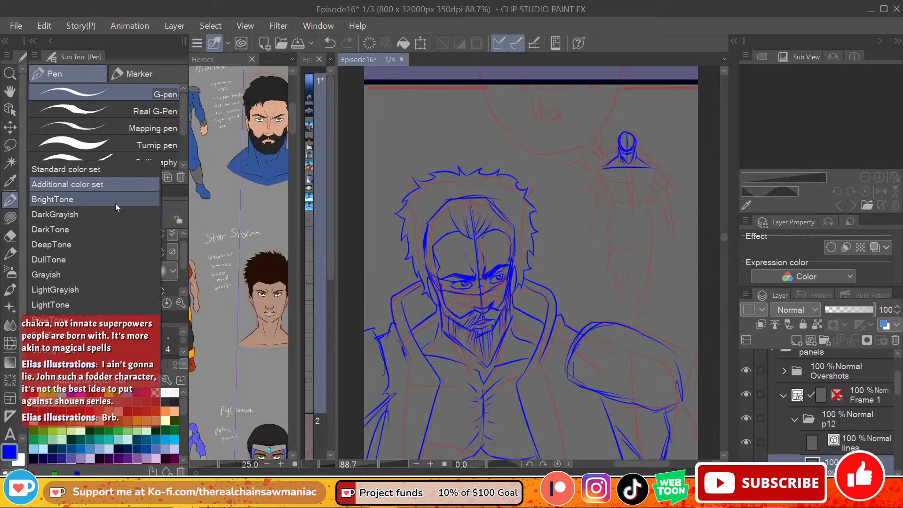
click(123, 174)
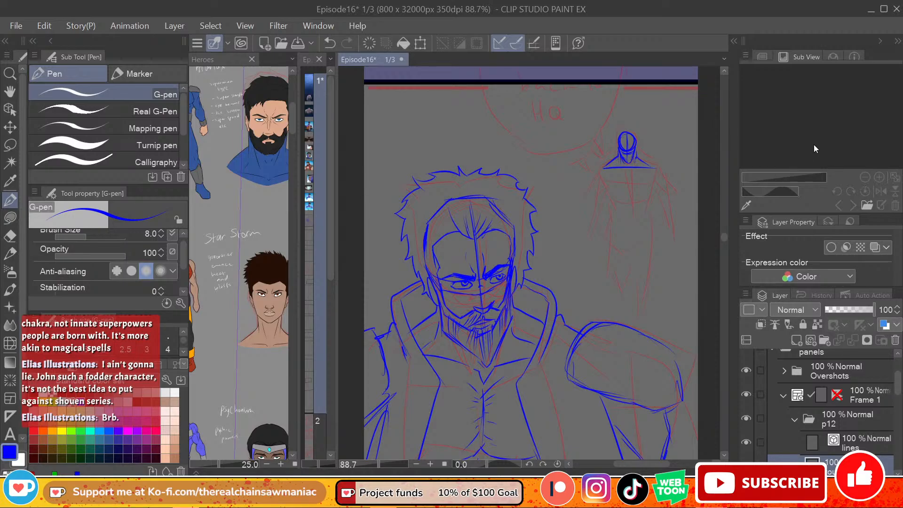
Step: Sketch the left side of the small background figure's upper torso below the shoulder line
drag(607, 166, 605, 192)
key(ctrl+z)
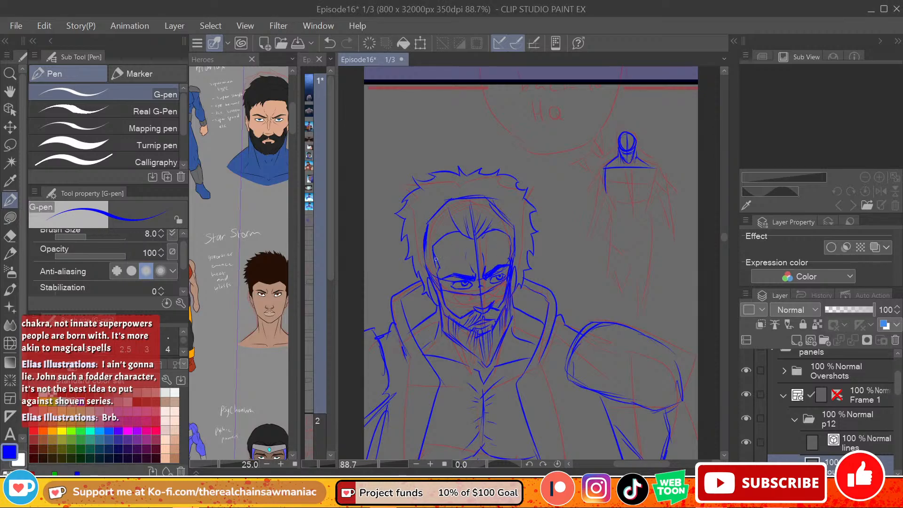
Step: Sketch the bearded hero's hairline across the forehead and erase the upper-left skull construction line with the Hard eraser
mouse_move(433, 253)
mouse_down()
mouse_move(459, 233)
mouse_move(470, 241)
mouse_move(505, 237)
mouse_up()
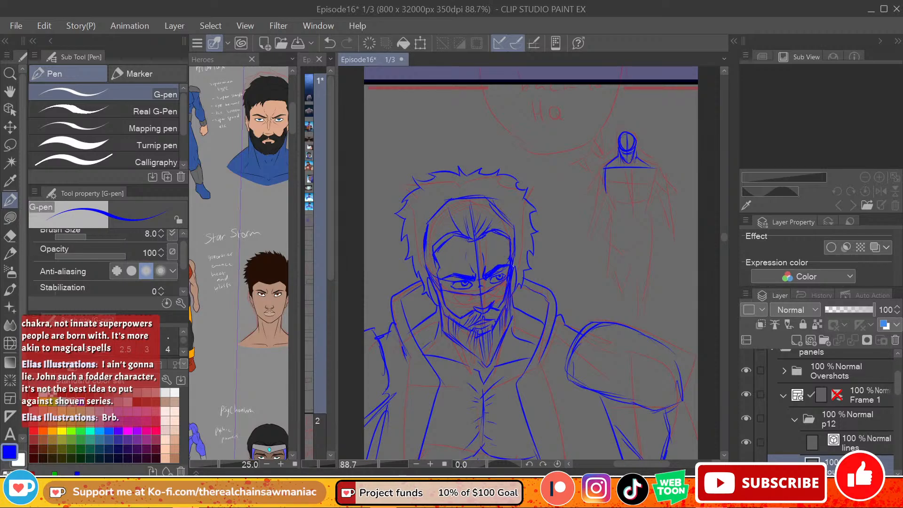
key(e)
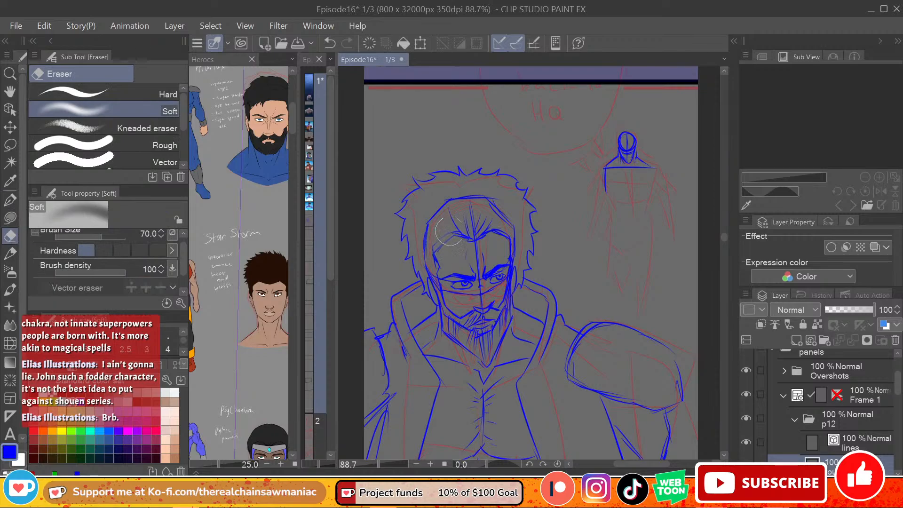
mouse_move(450, 231)
mouse_down()
mouse_move(385, 198)
mouse_move(453, 226)
mouse_move(433, 249)
mouse_move(451, 236)
mouse_move(426, 217)
mouse_move(425, 261)
mouse_up()
key(ctrl+z)
click(167, 96)
drag(431, 218, 450, 200)
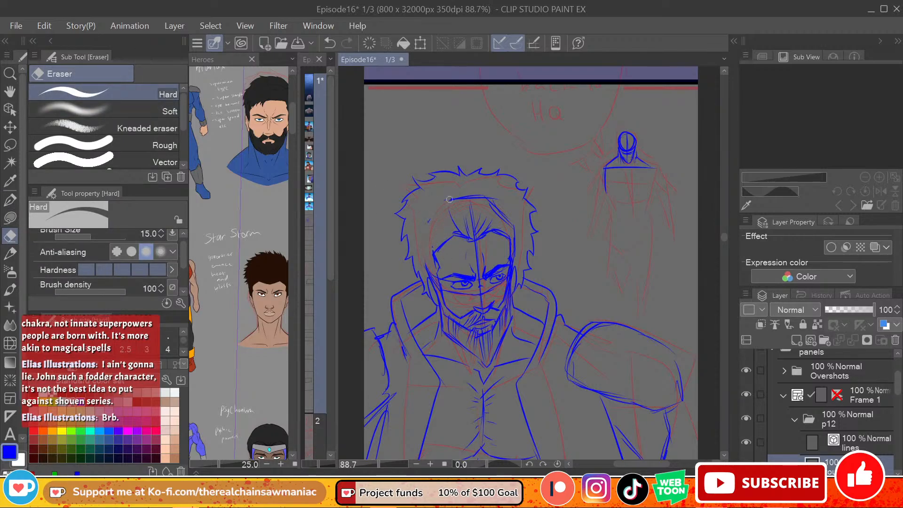
drag(647, 464, 644, 464)
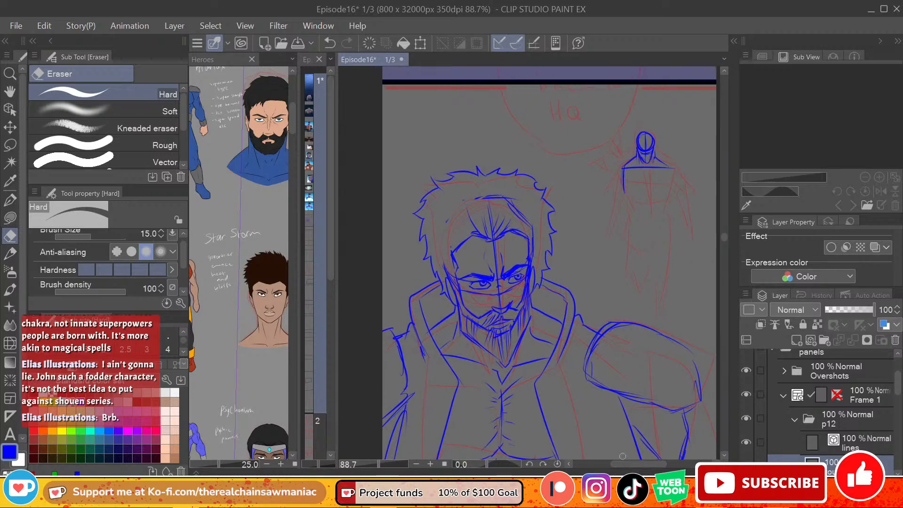
Step: Bring the Battle God character reference into view in the Heroes document and return to Episode16
click(294, 148)
scroll(295, 148, down, 10)
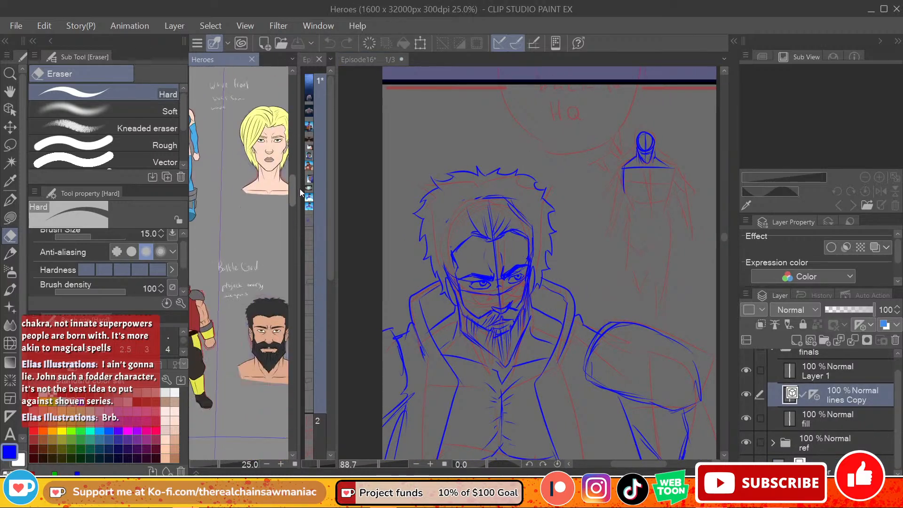
scroll(300, 188, down, 4)
scroll(300, 207, up, 5)
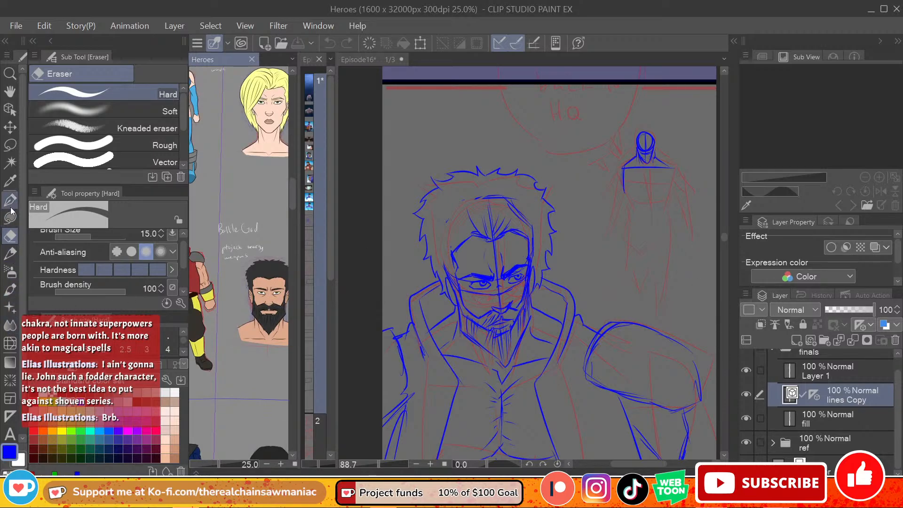
click(666, 168)
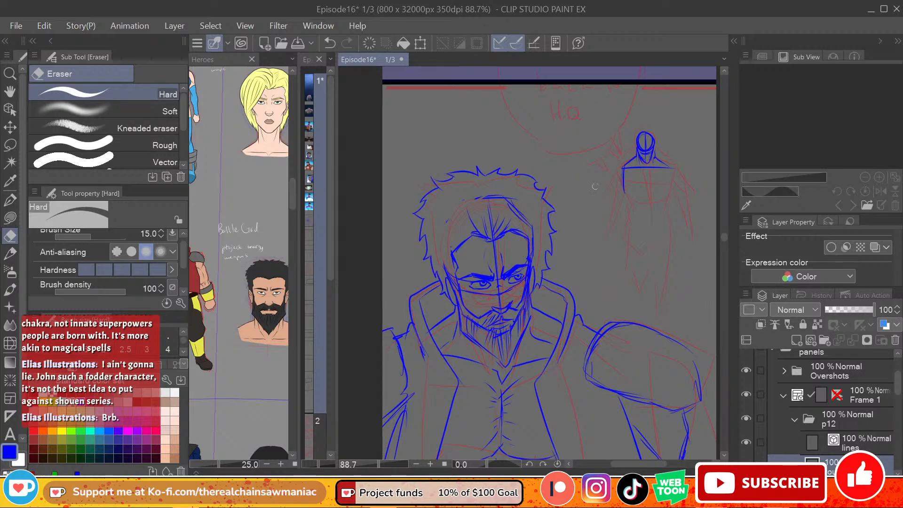
Step: Reduce the Hard eraser to size 8, and with the G-pen sketch the small background figure's chest box, centre line and tapering waist
key(bracketleft)
key(bracketleft)
key(bracketleft)
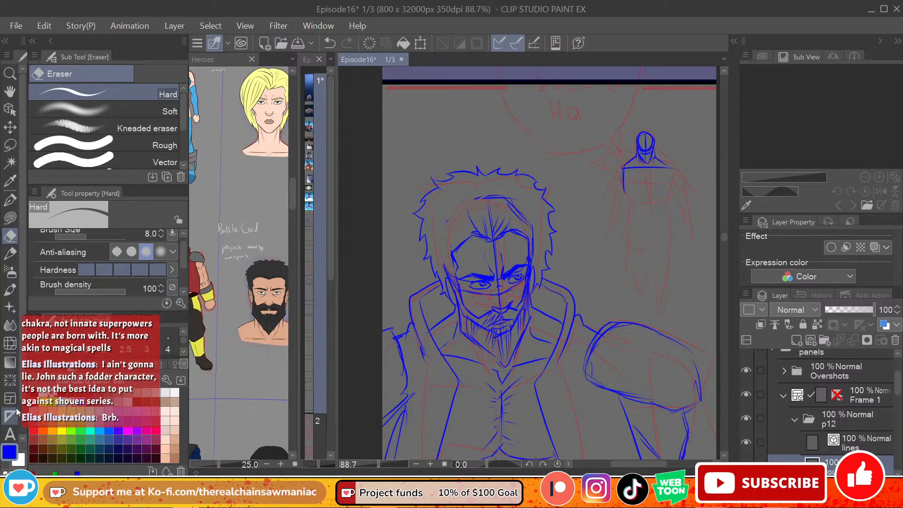
click(7, 205)
mouse_move(669, 167)
mouse_down()
mouse_move(663, 193)
mouse_move(628, 189)
mouse_move(660, 193)
mouse_move(646, 218)
mouse_up()
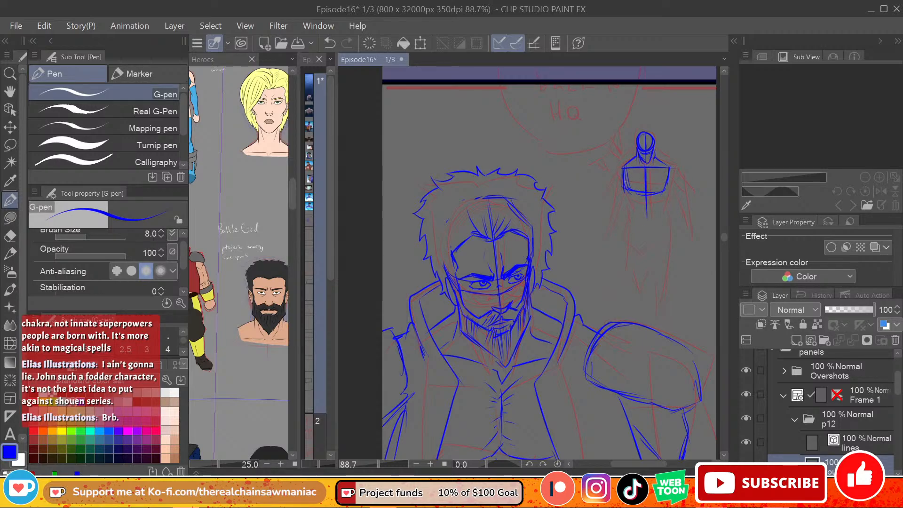
drag(629, 184, 622, 215)
mouse_move(666, 184)
mouse_down()
mouse_move(662, 209)
mouse_move(646, 218)
mouse_up()
key(ctrl+z)
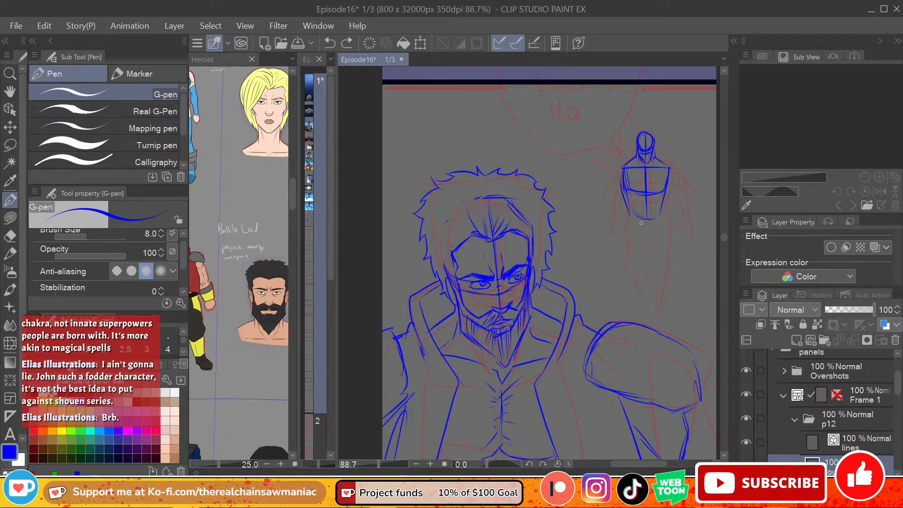
drag(629, 213, 661, 211)
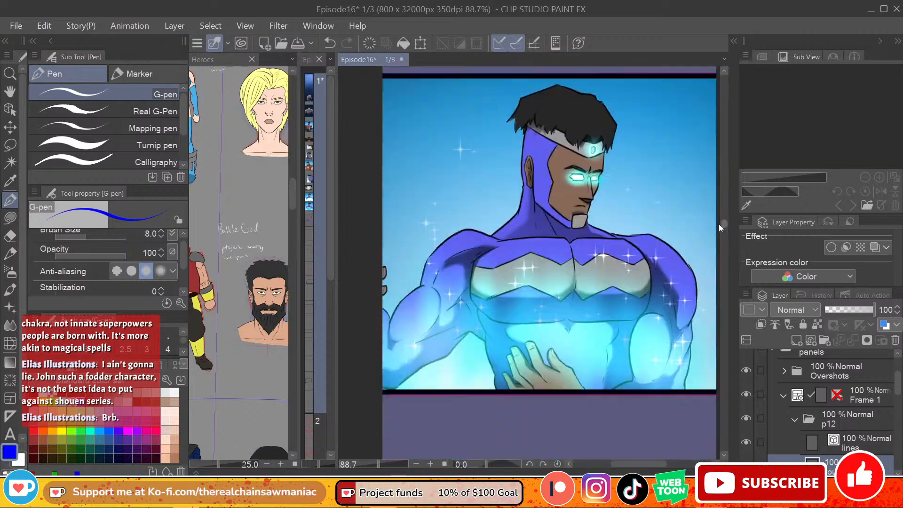
mouse_move(719, 209)
mouse_down()
mouse_move(702, 144)
mouse_move(713, 84)
mouse_move(709, 243)
mouse_move(710, 223)
mouse_up()
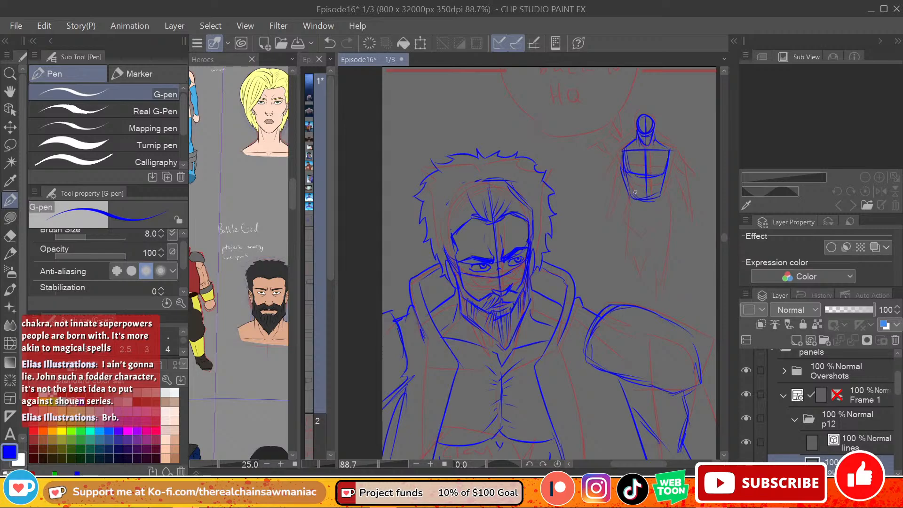
Step: Sketch the small background figure's pelvis and left thigh with the G-pen, undoing the stray extra strokes
mouse_move(631, 198)
mouse_down()
mouse_move(626, 232)
mouse_move(640, 254)
mouse_up()
drag(630, 185, 630, 213)
mouse_move(631, 202)
mouse_down()
mouse_move(662, 193)
mouse_move(635, 210)
mouse_move(645, 223)
mouse_move(658, 212)
mouse_move(650, 231)
mouse_move(631, 219)
mouse_move(634, 264)
mouse_up()
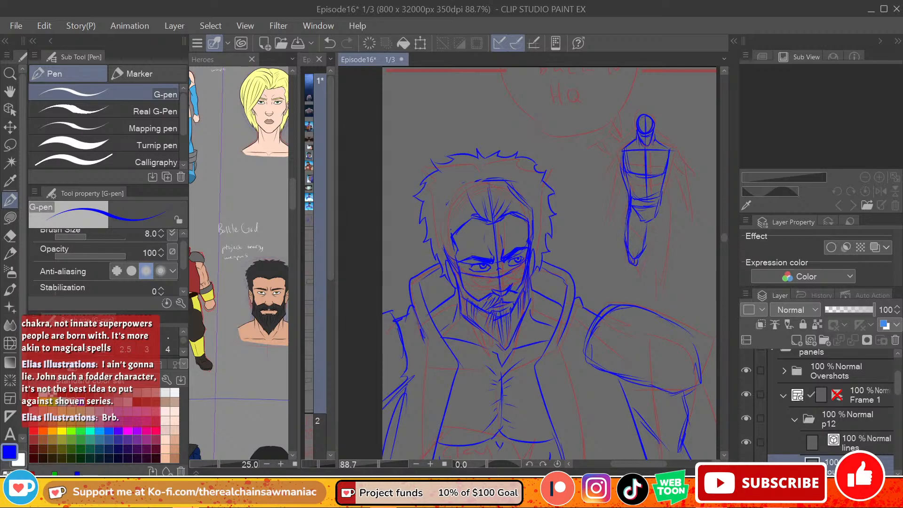
key(e)
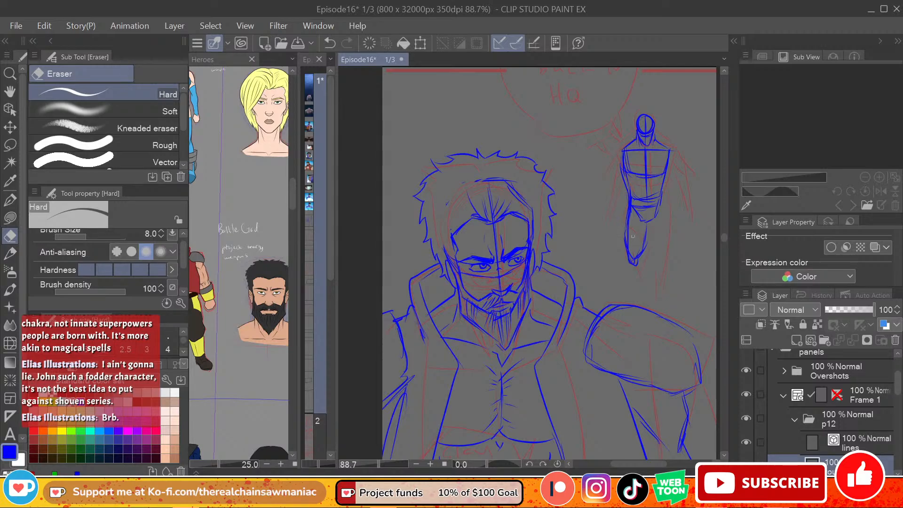
key(p)
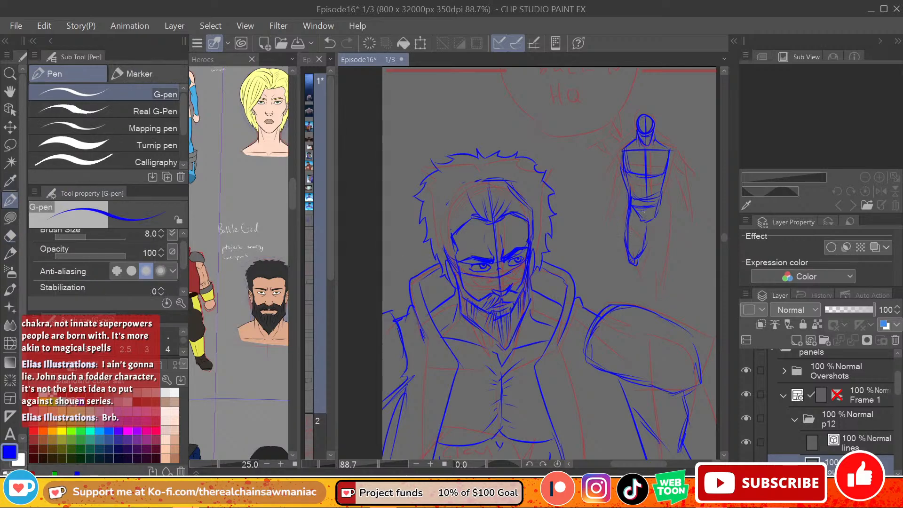
drag(629, 225, 632, 257)
key(ctrl+z)
key(ctrl+z)
key(m)
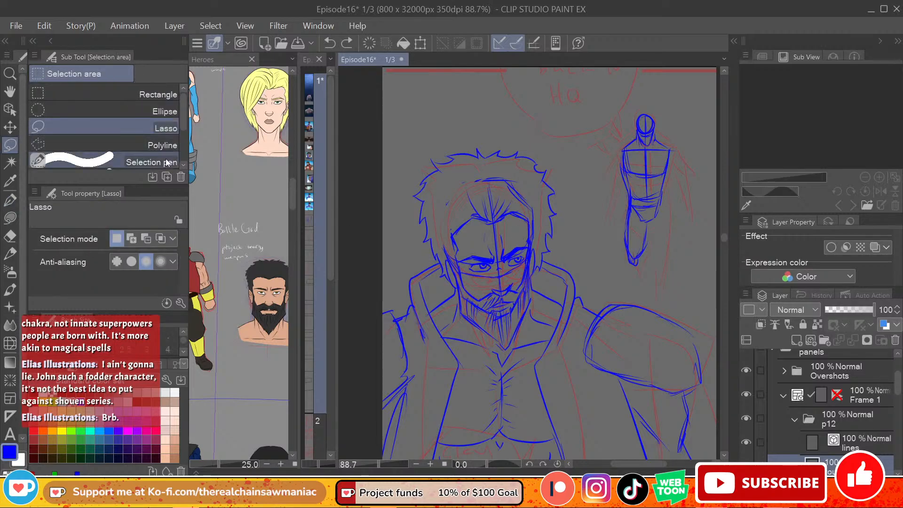
click(9, 201)
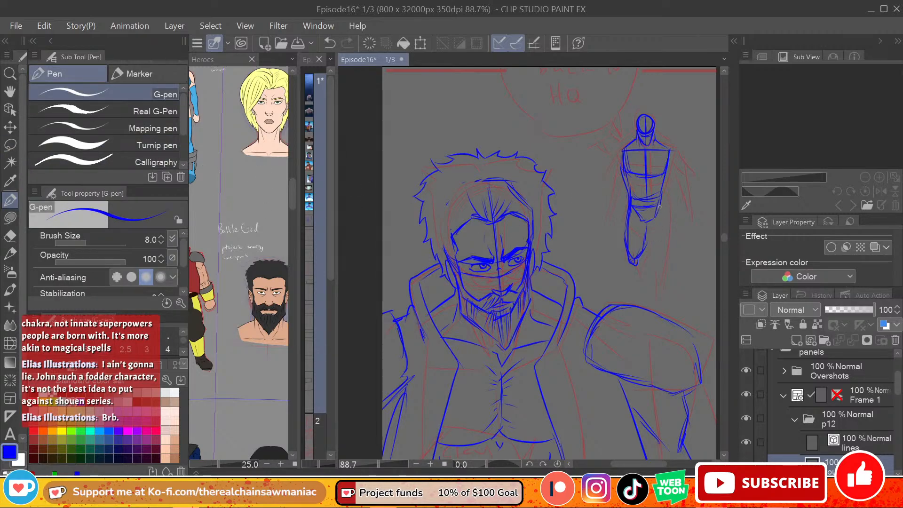
Step: Sketch the small background figure's right thigh below the pelvis, redoing the outer contour once
drag(660, 206, 652, 274)
key(ctrl+z)
key(ctrl+z)
drag(662, 205, 656, 268)
drag(650, 219, 644, 265)
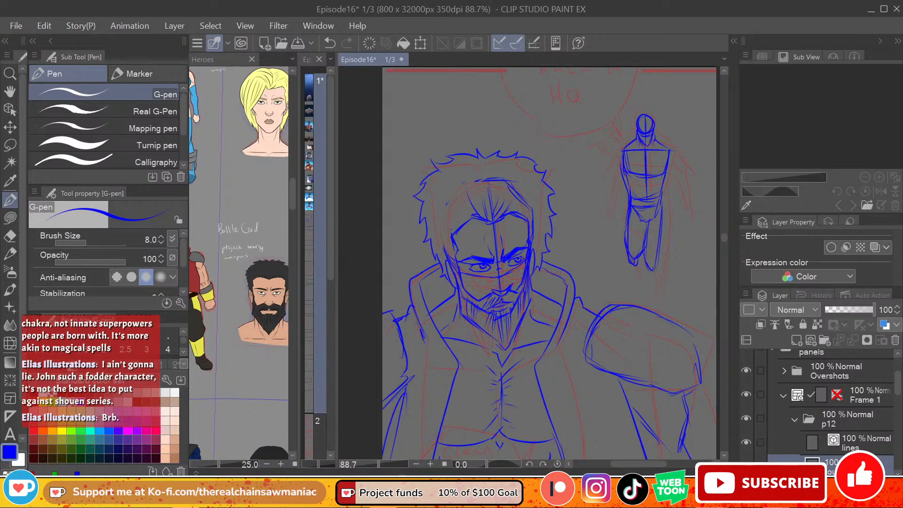
Step: Reinforce the small background figure's right torso contour and add rounded shoulders, upper arms and abdomen lines
drag(667, 171, 655, 273)
mouse_move(630, 143)
mouse_down()
mouse_move(618, 145)
mouse_move(613, 164)
mouse_move(630, 158)
mouse_move(617, 150)
mouse_move(622, 180)
mouse_up()
key(ctrl+z)
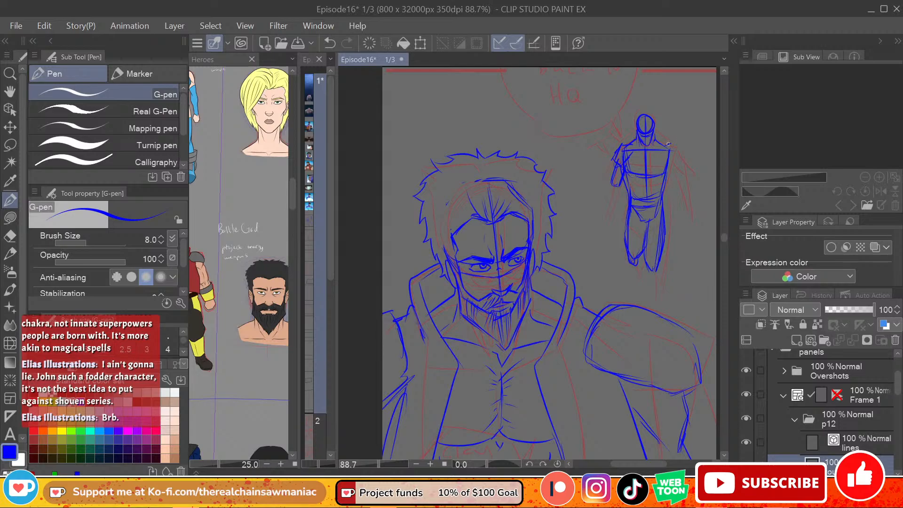
mouse_move(668, 144)
mouse_down()
mouse_move(678, 164)
mouse_move(671, 181)
mouse_up()
mouse_move(628, 174)
mouse_down()
mouse_move(631, 197)
mouse_move(660, 187)
mouse_move(662, 199)
mouse_up()
drag(665, 180, 662, 198)
Step: Sketch both forearms and hands of the small background figure hanging beside the hips
mouse_move(614, 174)
mouse_down()
mouse_move(605, 209)
mouse_move(618, 188)
mouse_move(619, 198)
mouse_move(614, 208)
mouse_move(607, 203)
mouse_move(606, 229)
mouse_up()
key(ctrl+z)
key(ctrl+z)
key(ctrl+z)
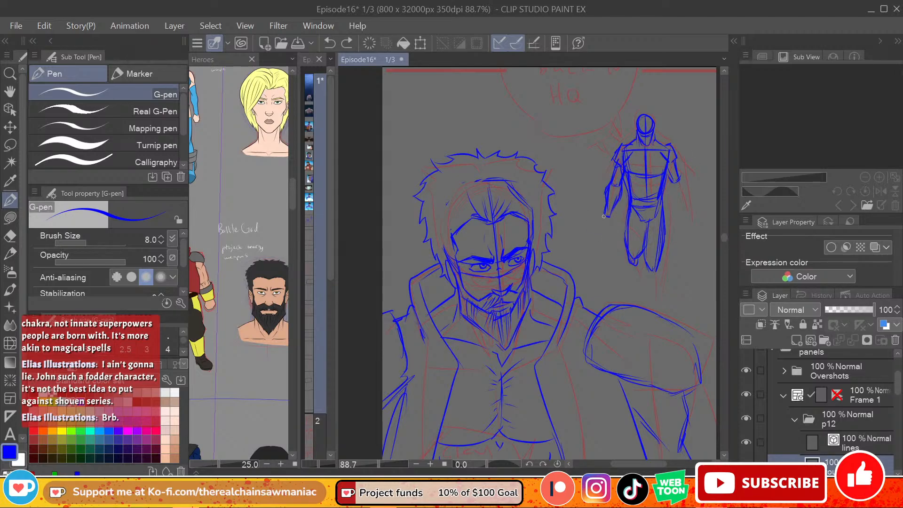
key(ctrl+y)
key(ctrl+y)
key(ctrl+y)
drag(680, 179, 685, 225)
key(ctrl+z)
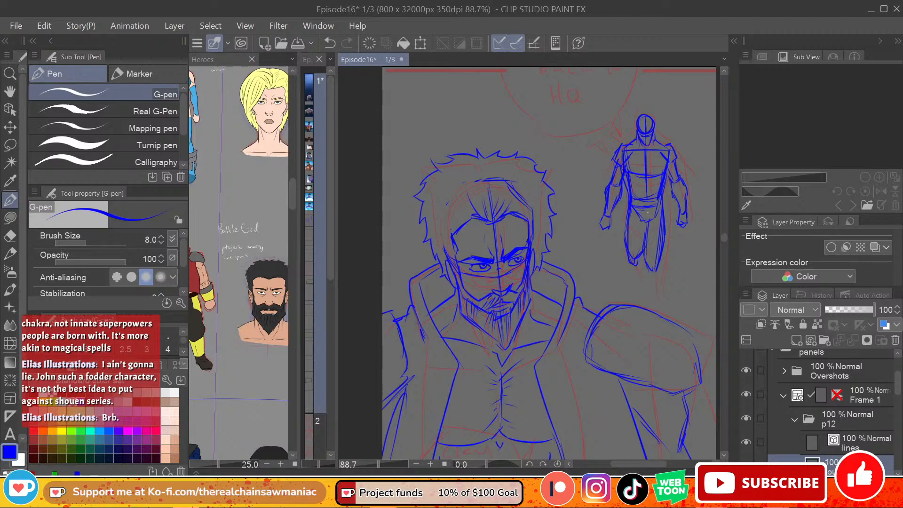
Step: Sketch the small background figure's left knee and lower leg
drag(630, 234, 639, 267)
key(ctrl+z)
mouse_move(636, 255)
mouse_down()
mouse_move(626, 283)
mouse_move(641, 278)
mouse_move(639, 294)
mouse_up()
Step: Enlarge the Hard eraser to size 60 and erase the small background figure's legs below the pelvis
key(e)
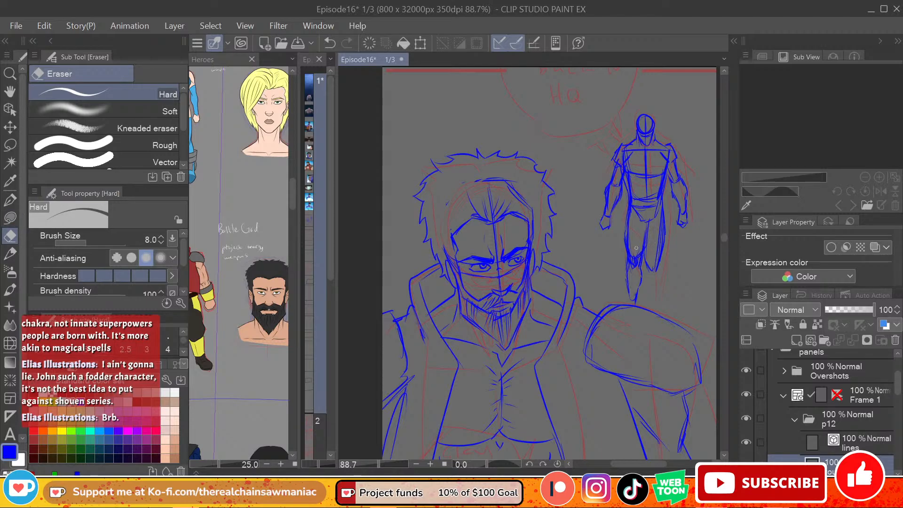
key(bracketright)
key(bracketright)
key(bracketright)
key(bracketright)
key(bracketright)
key(bracketright)
key(bracketright)
key(bracketright)
key(bracketright)
key(bracketright)
mouse_move(644, 257)
mouse_down()
mouse_move(638, 290)
mouse_move(629, 296)
mouse_move(655, 282)
mouse_move(664, 214)
mouse_move(632, 238)
mouse_move(638, 281)
mouse_up()
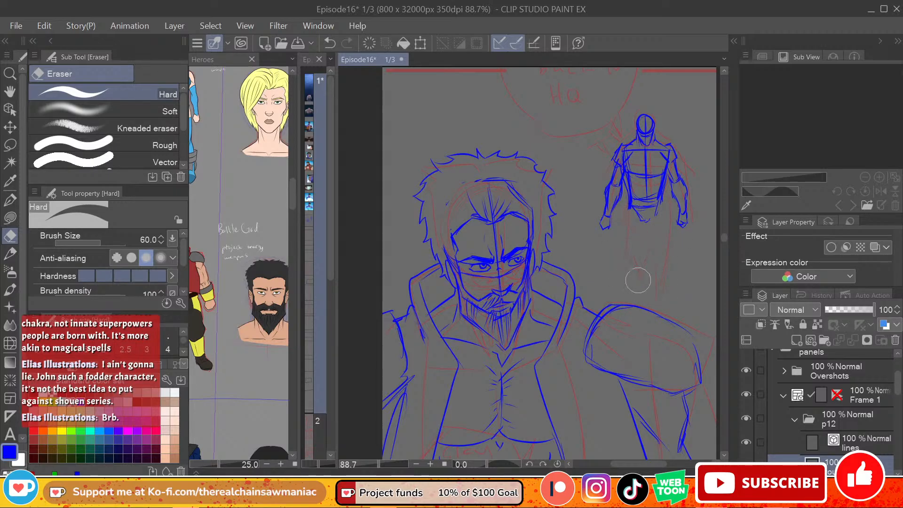
Step: Redraw the small background figure's thighs with the G-pen at size 8 and extend the right leg down to the shin
click(11, 200)
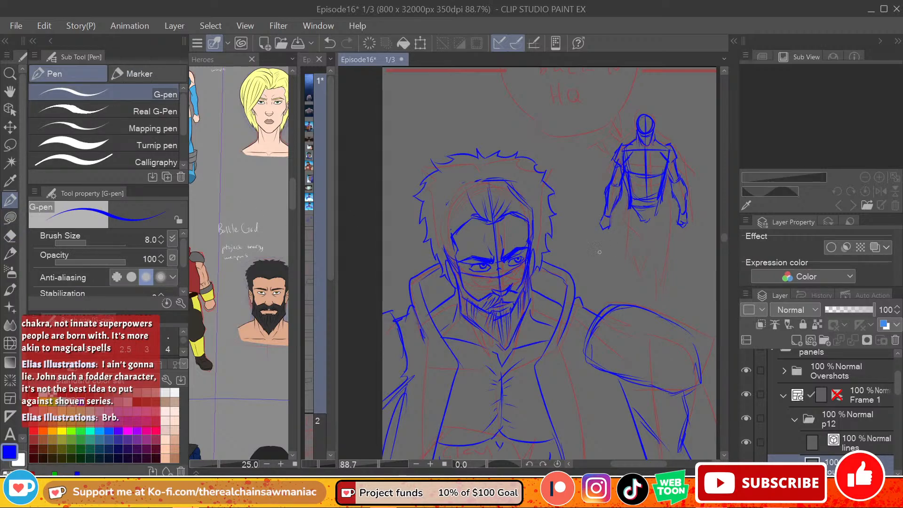
mouse_move(630, 194)
mouse_down()
mouse_move(627, 254)
mouse_move(643, 255)
mouse_up()
mouse_move(633, 208)
mouse_down()
mouse_move(644, 233)
mouse_move(648, 224)
mouse_move(641, 265)
mouse_up()
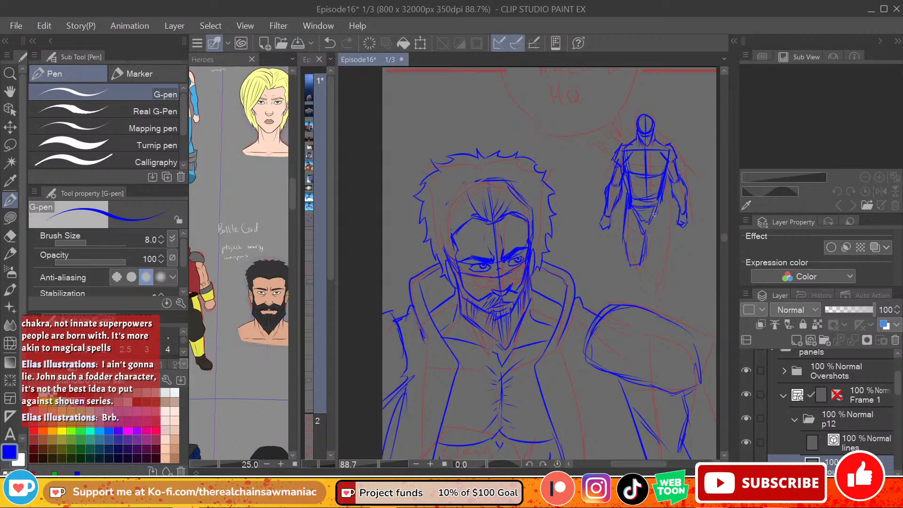
drag(663, 205, 656, 267)
drag(663, 248, 659, 265)
drag(648, 223, 644, 250)
mouse_move(652, 214)
mouse_down()
mouse_move(646, 231)
mouse_move(661, 280)
mouse_move(649, 282)
mouse_move(662, 294)
mouse_move(649, 305)
mouse_up()
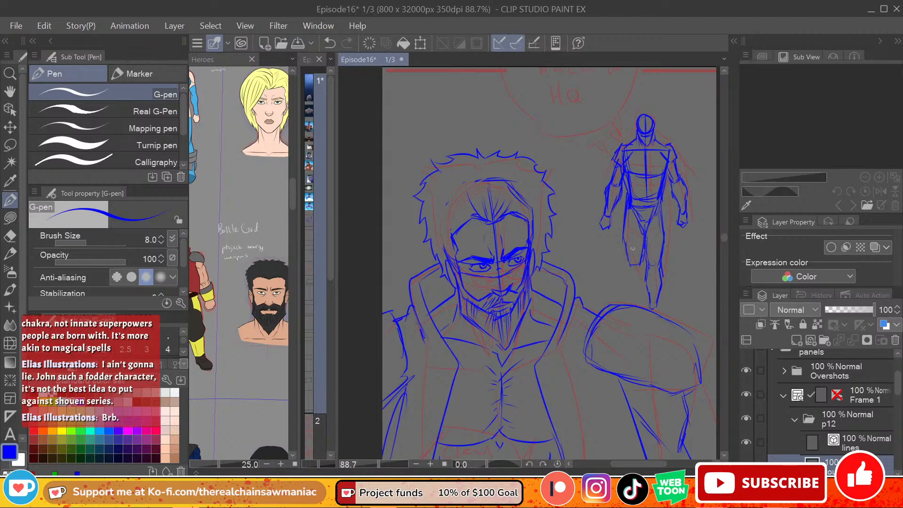
Step: Add the small background figure's left lower leg and knee lines, and strengthen the right hip, thigh and shin contours
mouse_move(631, 207)
mouse_down()
mouse_move(627, 240)
mouse_move(638, 273)
mouse_move(629, 275)
mouse_move(644, 295)
mouse_up()
mouse_move(644, 253)
mouse_down()
mouse_move(645, 279)
mouse_move(643, 256)
mouse_move(650, 267)
mouse_move(658, 257)
mouse_up()
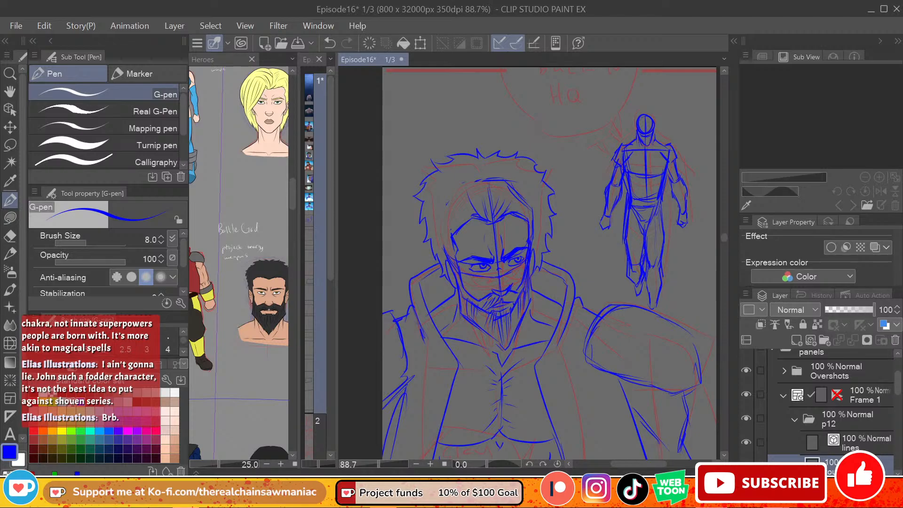
drag(662, 195, 663, 226)
drag(664, 191, 661, 246)
drag(647, 287, 648, 308)
Step: Refine the small background figure's left shin and foot with short G-pen strokes
key(e)
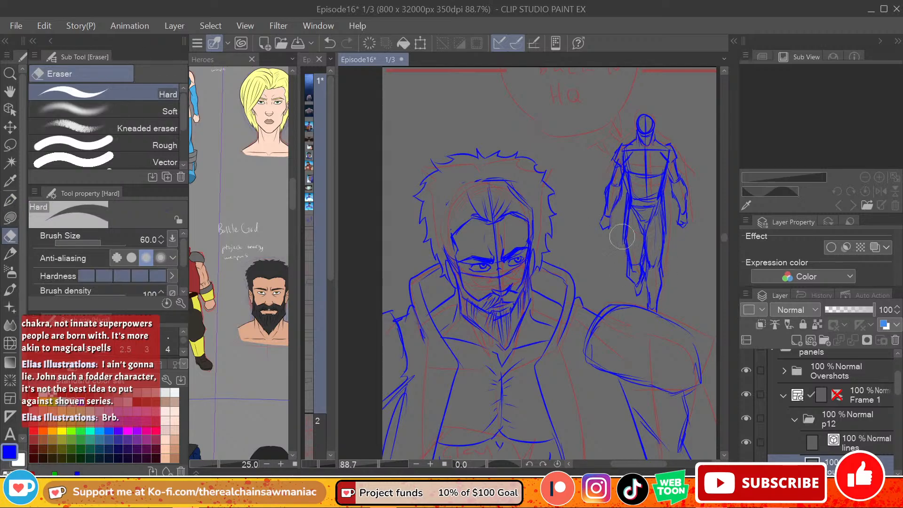
click(10, 199)
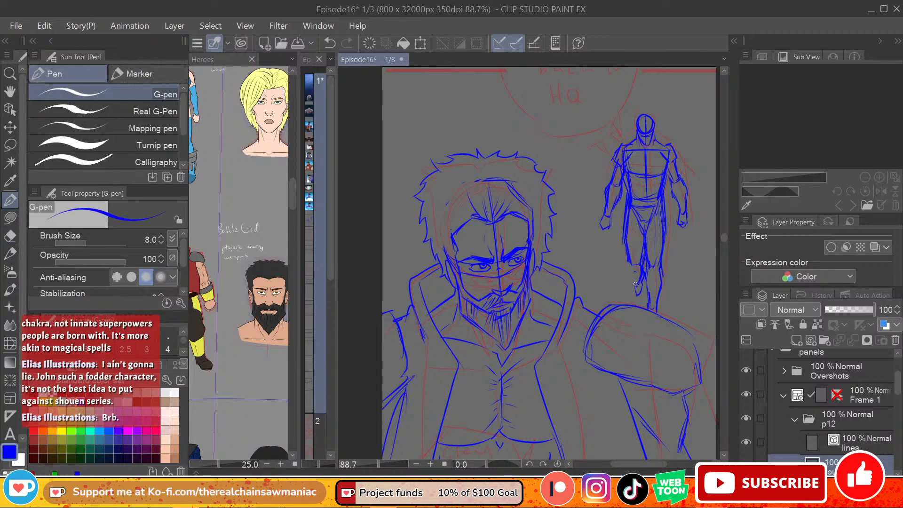
mouse_move(636, 284)
mouse_down()
mouse_move(634, 281)
mouse_move(629, 257)
mouse_move(634, 284)
mouse_move(632, 255)
mouse_move(639, 272)
mouse_up()
key(ctrl+z)
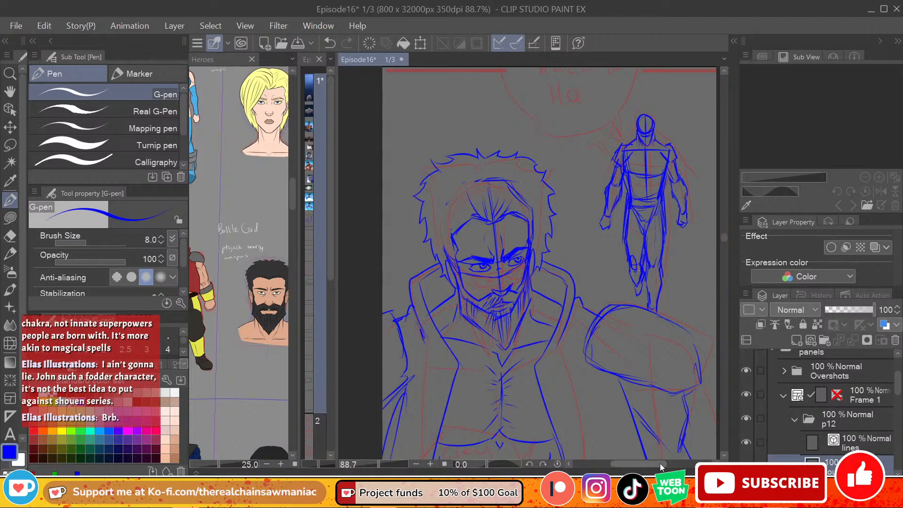
drag(660, 464, 669, 464)
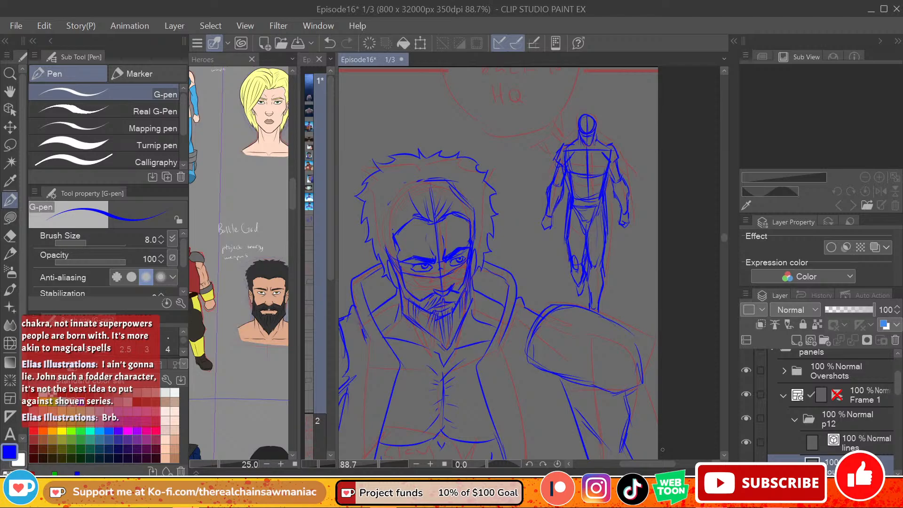
drag(651, 463, 645, 465)
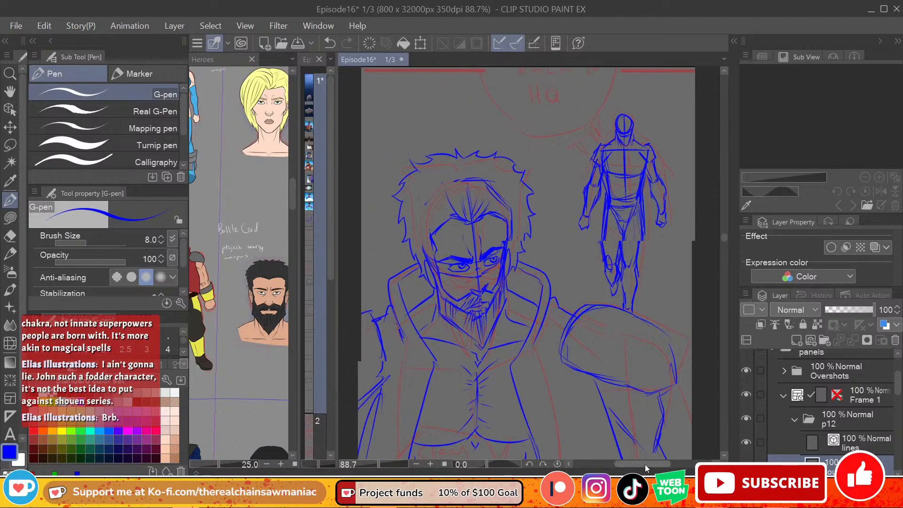
drag(724, 238, 723, 238)
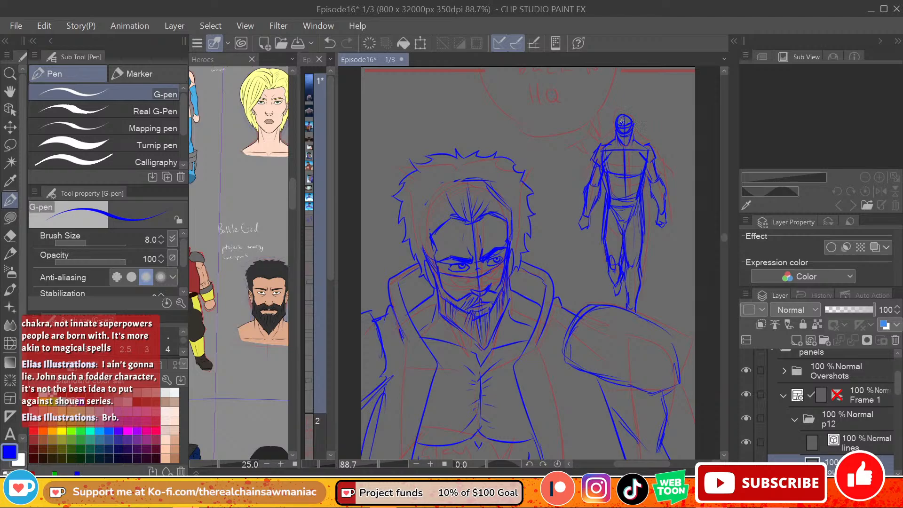
Step: Sketch the facial features and hair on the small background figure's head
mouse_move(621, 122)
mouse_down()
mouse_move(622, 109)
mouse_move(612, 127)
mouse_move(637, 123)
mouse_up()
mouse_move(616, 113)
mouse_down()
mouse_move(614, 136)
mouse_move(631, 136)
mouse_up()
scroll(724, 241, up, 2)
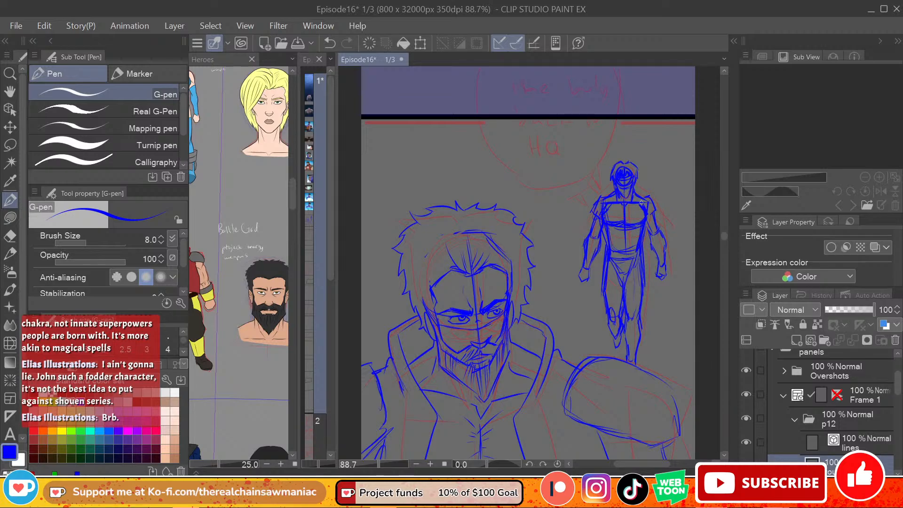
Step: Erase the small background figure's chest lines and redraw the pectorals and upper abdomen with the G-pen
key(e)
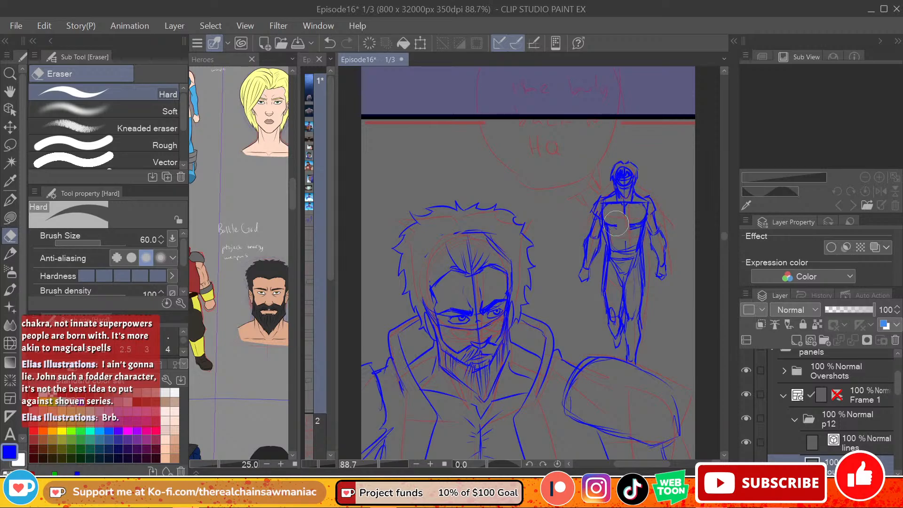
click(11, 200)
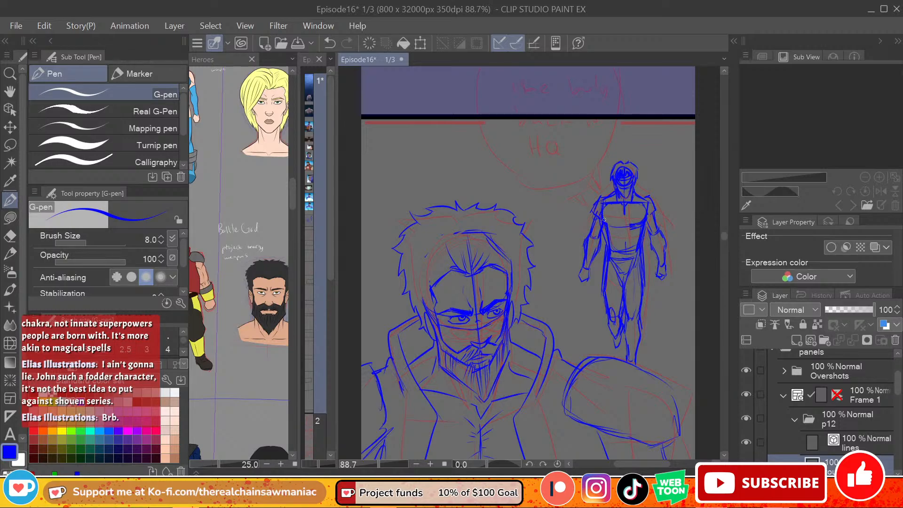
mouse_move(604, 204)
mouse_down()
mouse_move(605, 222)
mouse_move(637, 225)
mouse_up()
drag(622, 225, 625, 231)
Step: Examine the full-body costume designs in the Heroes reference for the small background figure's outfit
drag(722, 236, 723, 243)
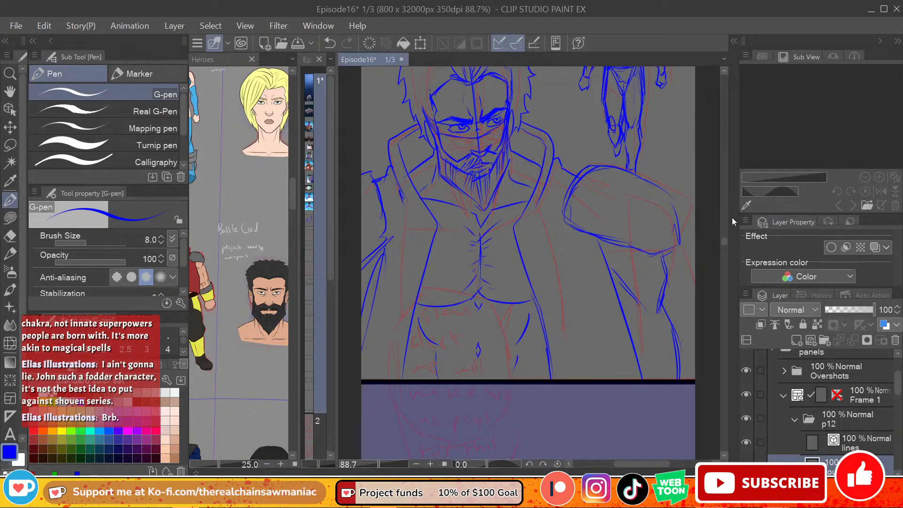
drag(585, 232, 609, 283)
scroll(722, 236, up, 5)
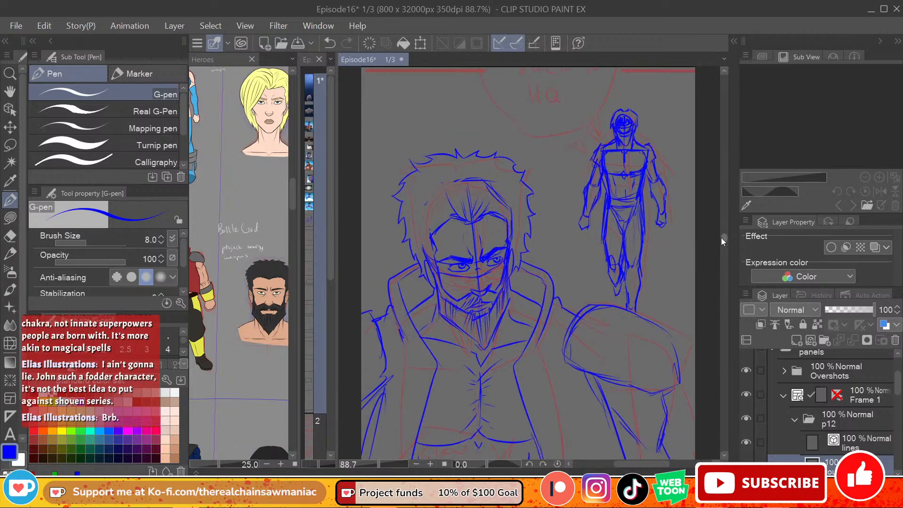
drag(291, 190, 292, 132)
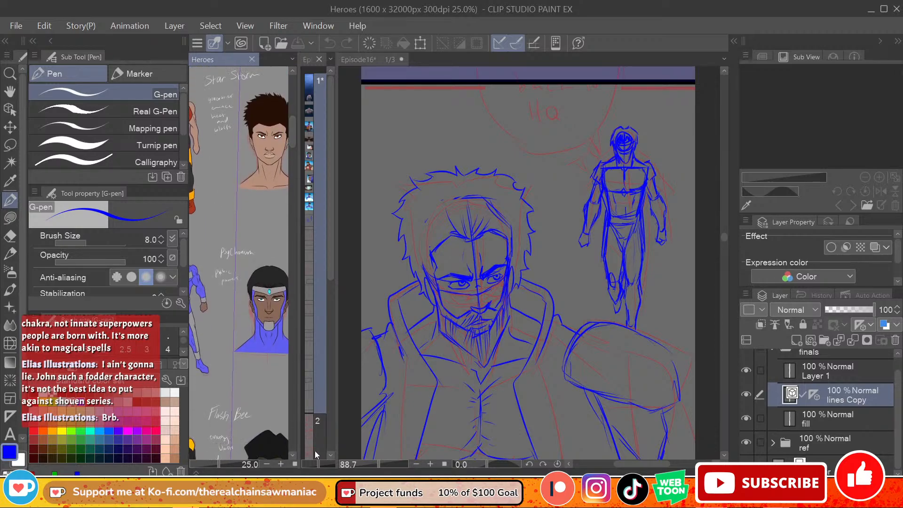
drag(262, 425, 327, 406)
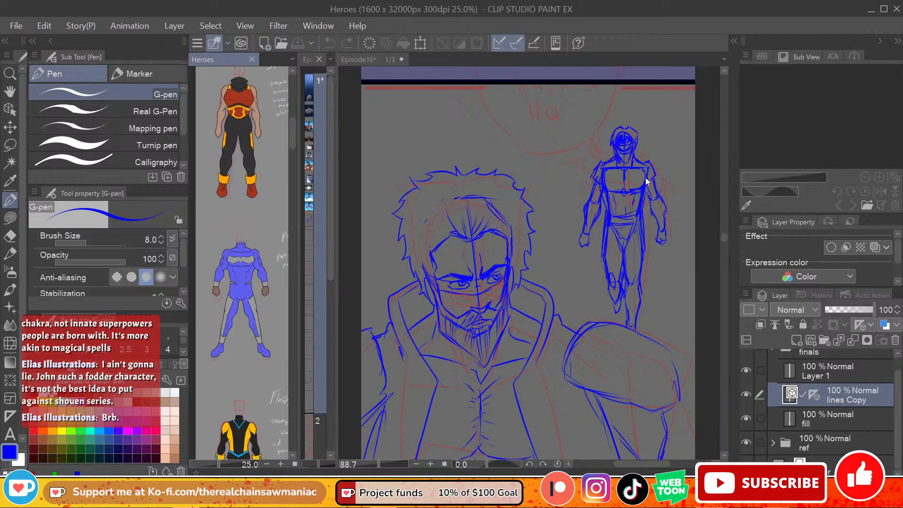
Step: Sample the grey background colour and touch up the small background figure's neckline with the G-pen
click(633, 164)
key(ctrl+z)
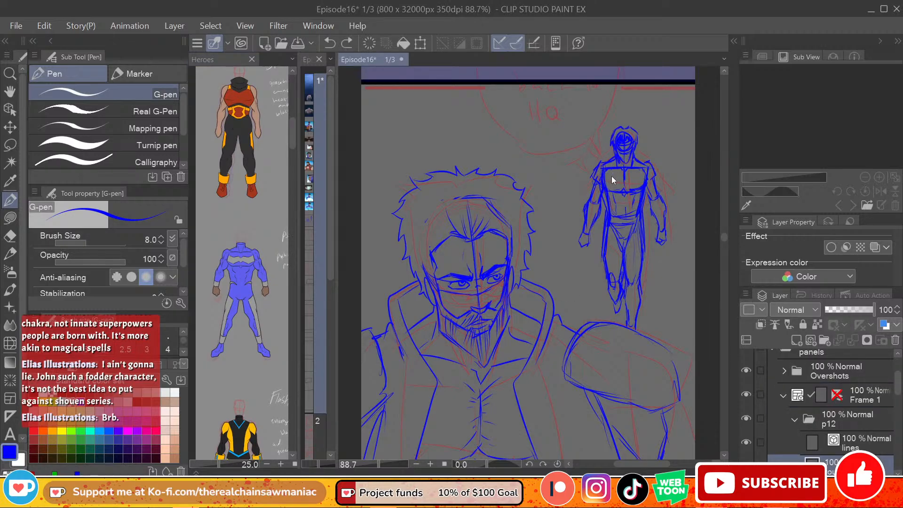
right_click(613, 177)
click(636, 167)
alt+click(636, 165)
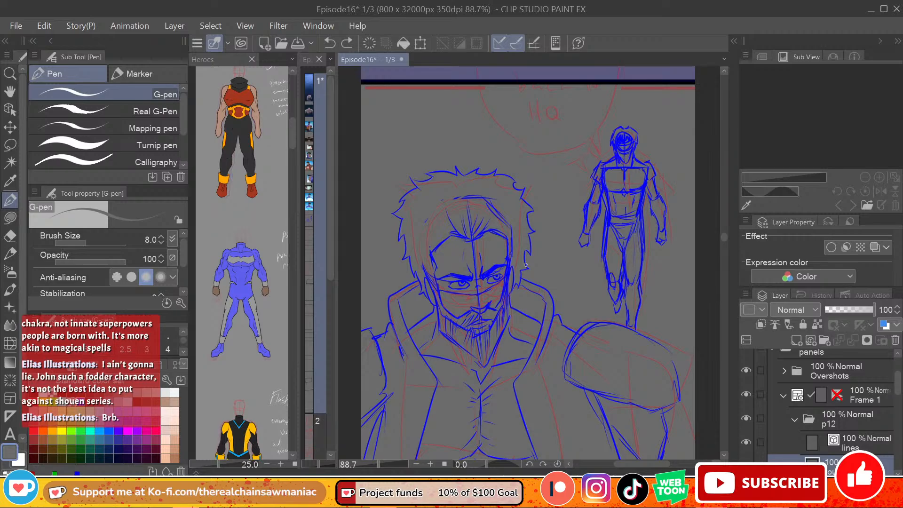
scroll(526, 265, up, 1)
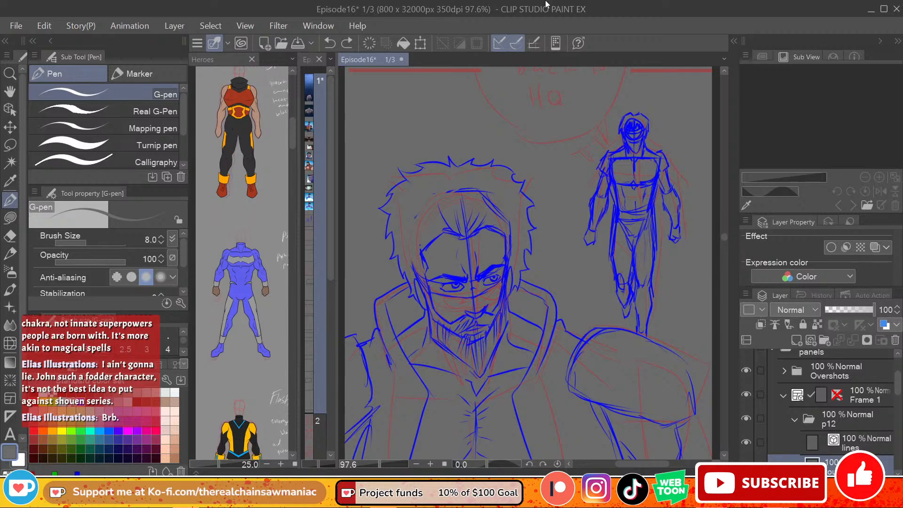
scroll(723, 238, up, 3)
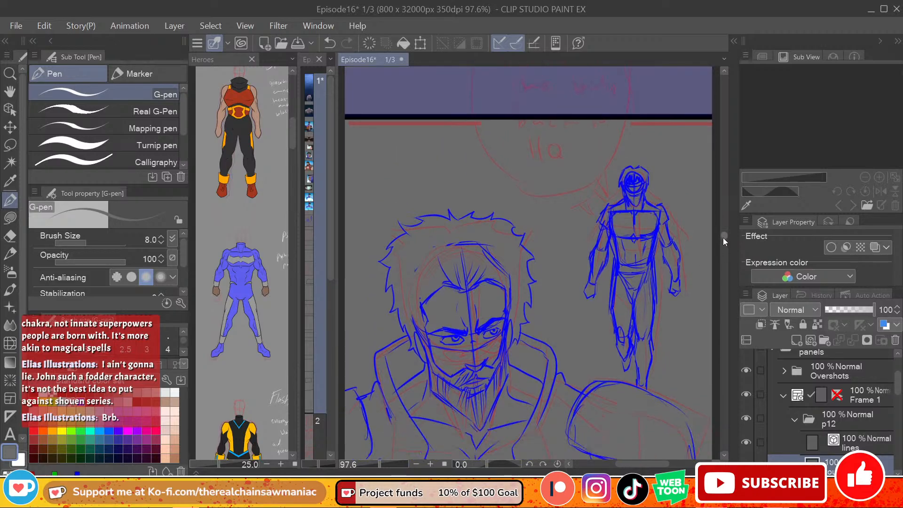
mouse_move(724, 238)
mouse_down()
mouse_move(722, 250)
mouse_move(716, 201)
mouse_move(720, 255)
mouse_move(721, 240)
mouse_up()
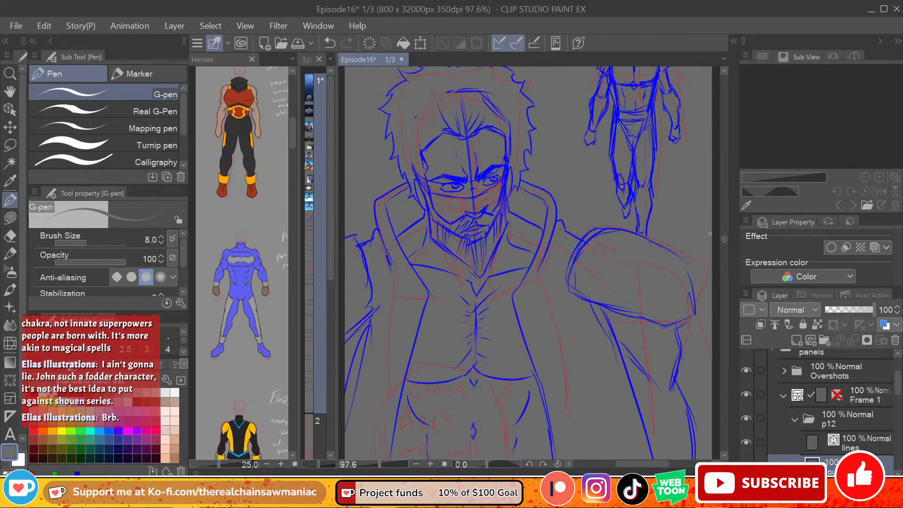
scroll(475, 257, down, 2)
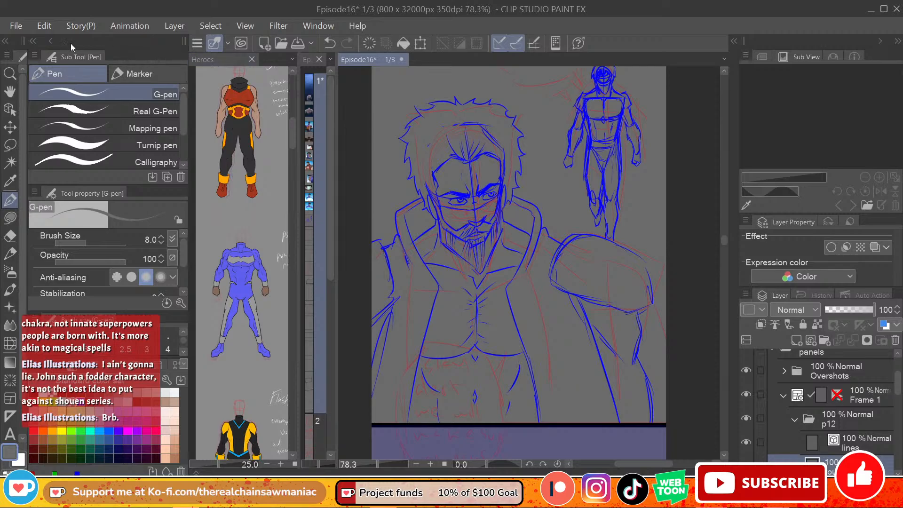
Step: Save the Episode16 file
click(16, 26)
key(Escape)
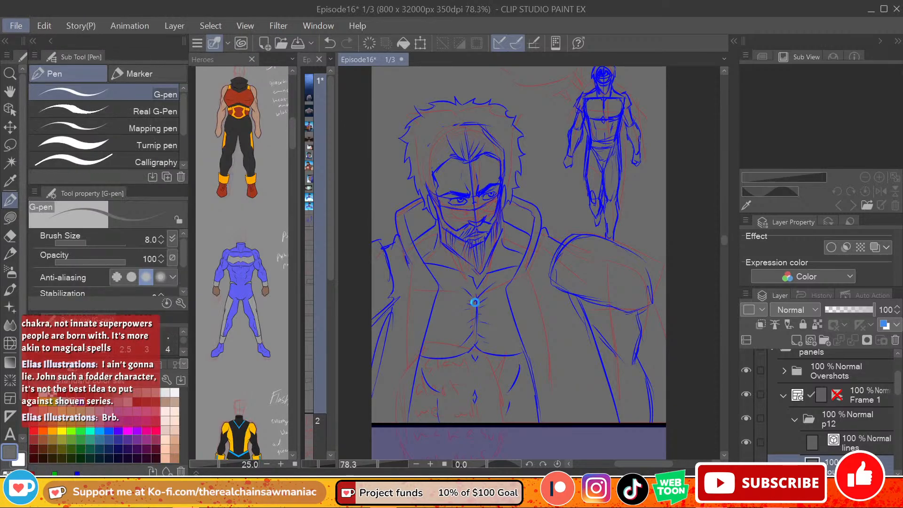
key(ctrl+s)
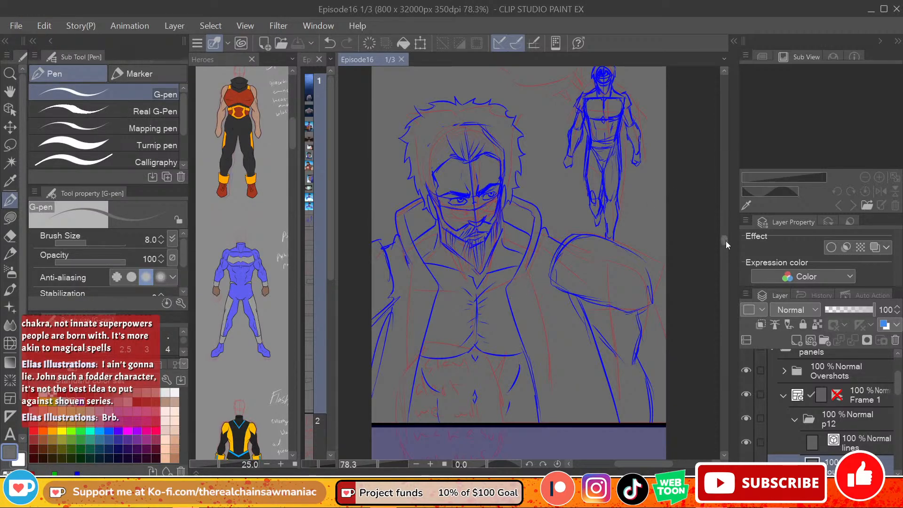
Step: Add a new layer named "fill" between the lines and rough layers in the p12 folder
drag(726, 241, 724, 238)
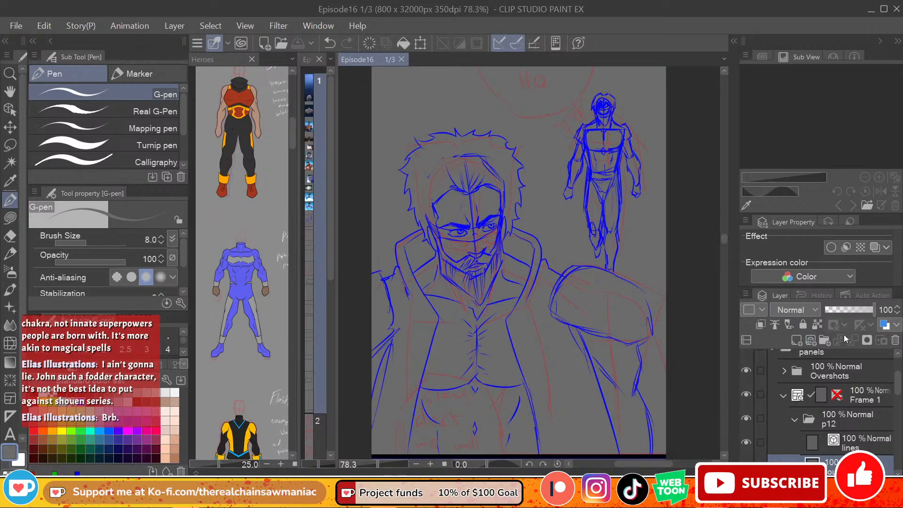
scroll(841, 398, down, 3)
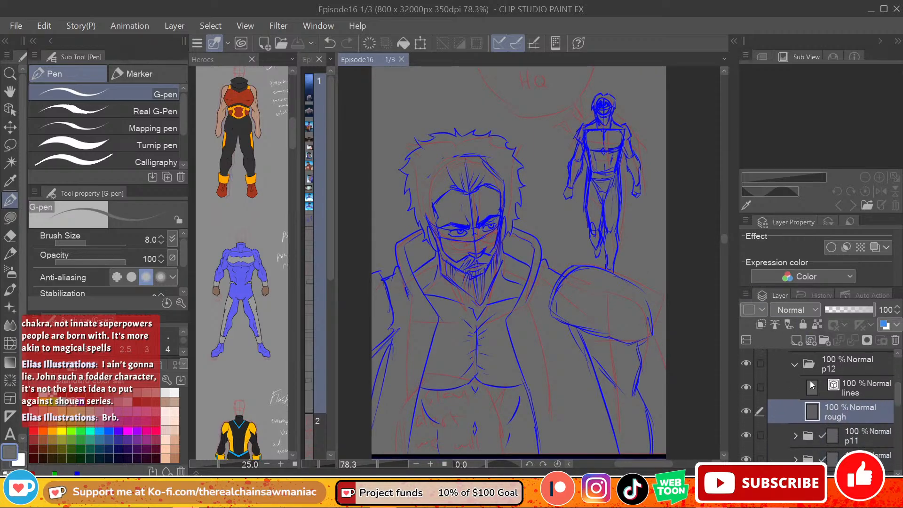
click(833, 384)
click(795, 341)
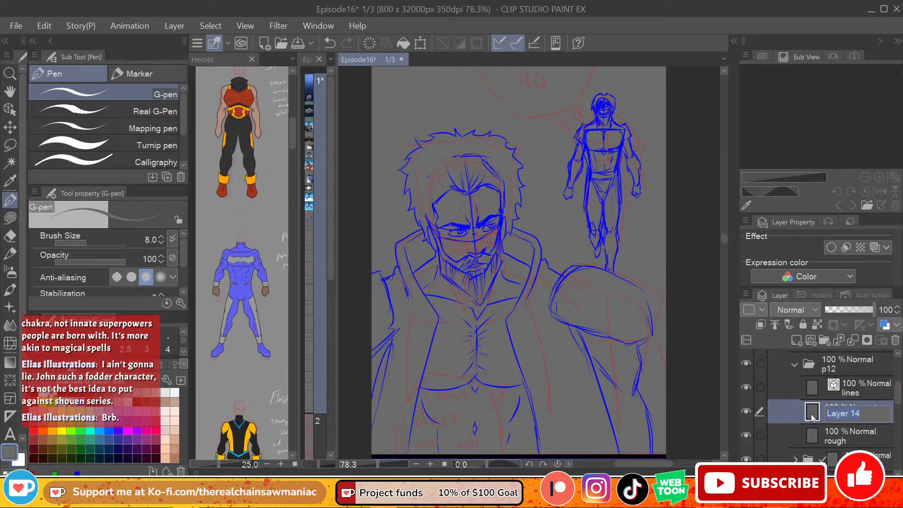
text(fill)
key(Return)
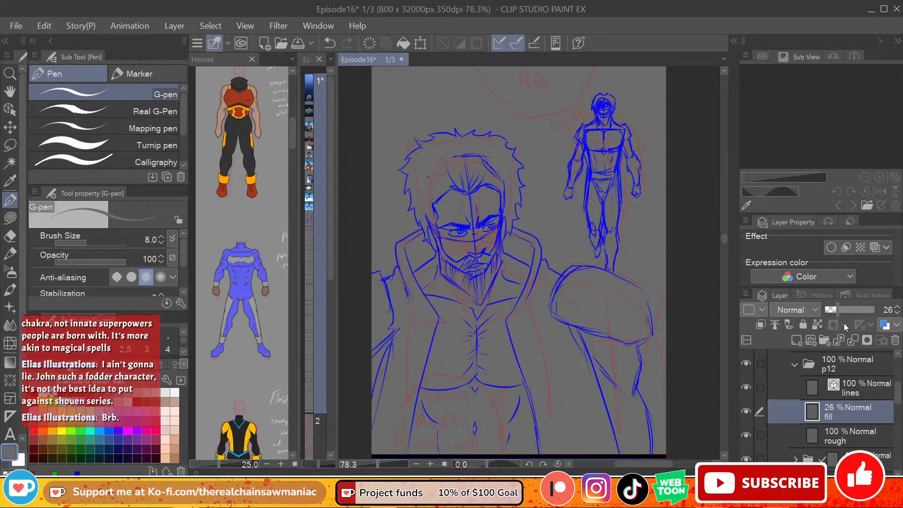
Step: Lower p12's rough layer to 45% opacity, and set up the lines layer for drawing in black
click(846, 433)
click(849, 312)
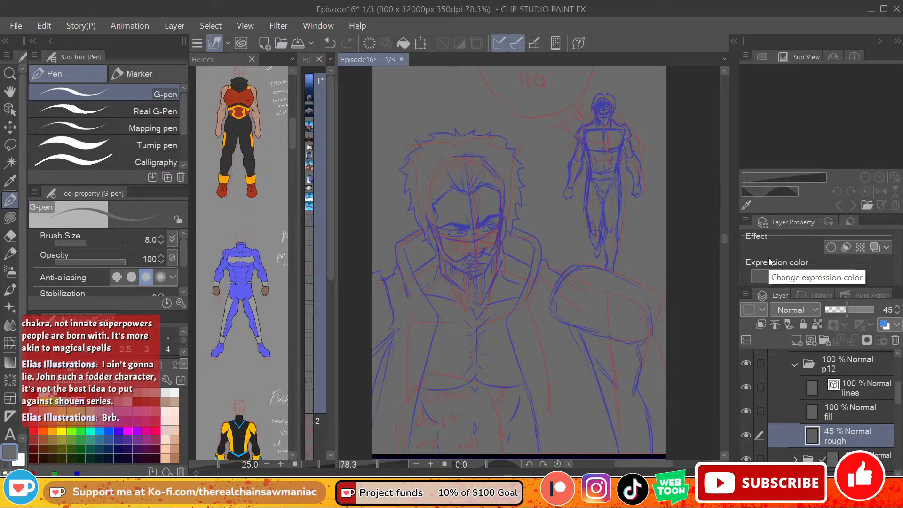
click(850, 410)
click(852, 393)
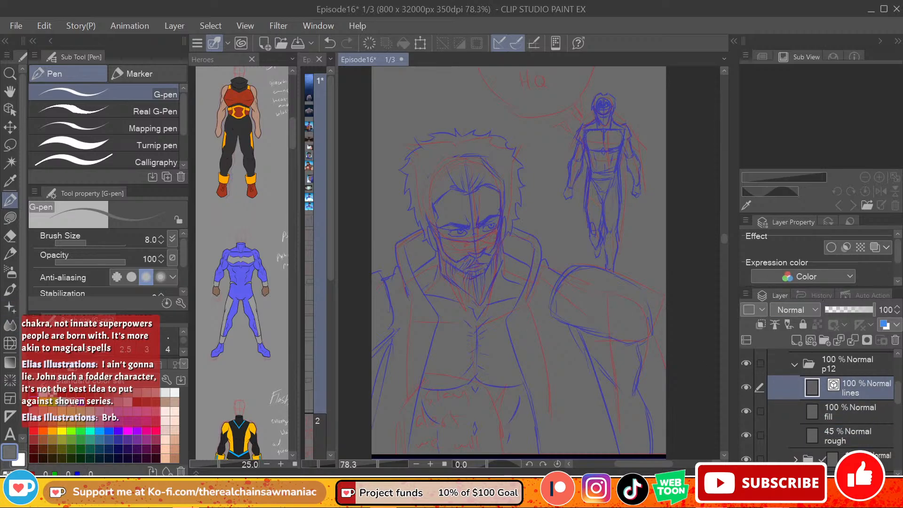
click(9, 451)
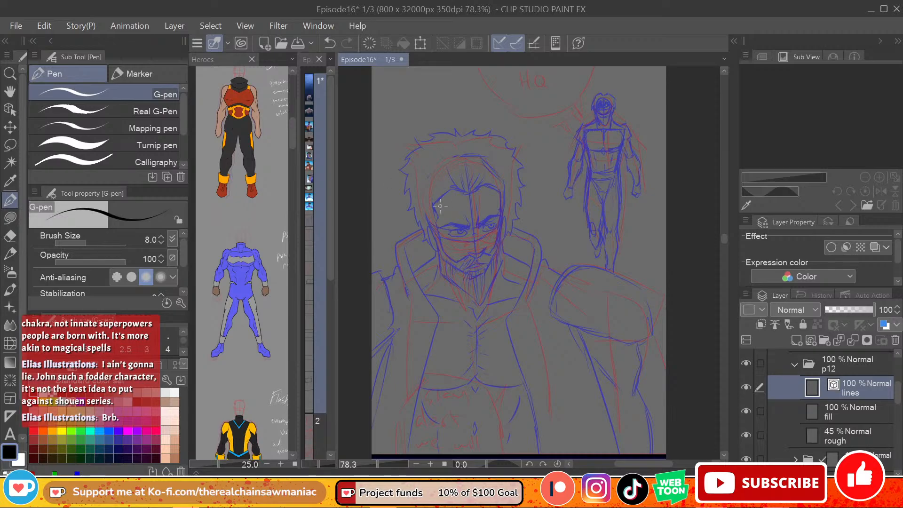
scroll(442, 207, up, 3)
scroll(500, 313, down, 4)
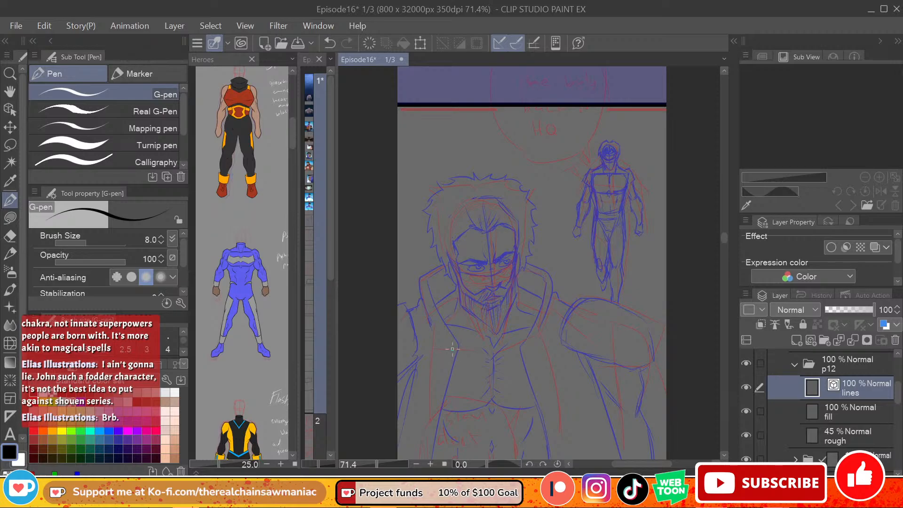
scroll(564, 330, up, 1)
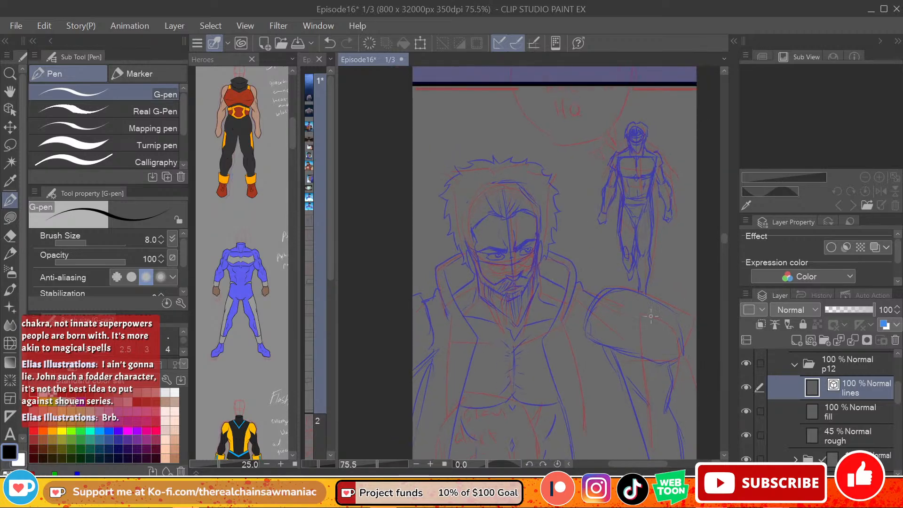
scroll(651, 316, up, 3)
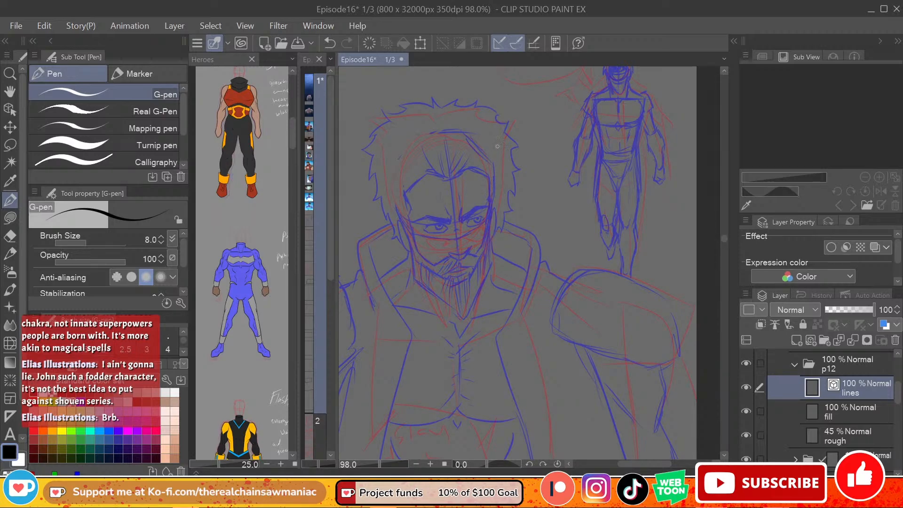
drag(489, 178, 491, 213)
key(ctrl+z)
key(ctrl+z)
key(ctrl+z)
drag(487, 176, 482, 249)
key(ctrl+z)
key(ctrl+z)
drag(487, 173, 492, 204)
key(ctrl+z)
drag(487, 173, 490, 247)
key(ctrl+z)
mouse_move(406, 193)
mouse_down()
mouse_move(413, 229)
mouse_move(413, 201)
mouse_up()
key(ctrl+z)
key(e)
drag(489, 163, 491, 251)
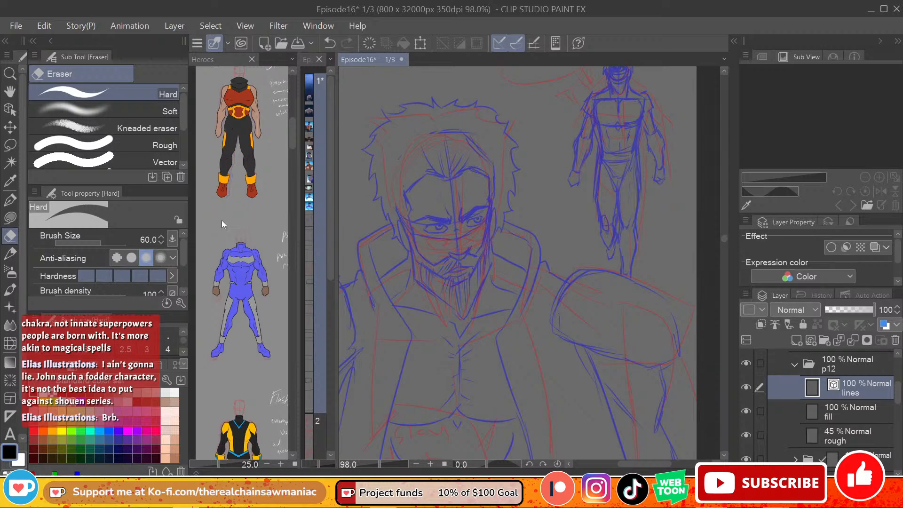
Step: Ink the bearded hero's left cheek contour from brow level down to the moustache with the black G-pen at size 8
key(p)
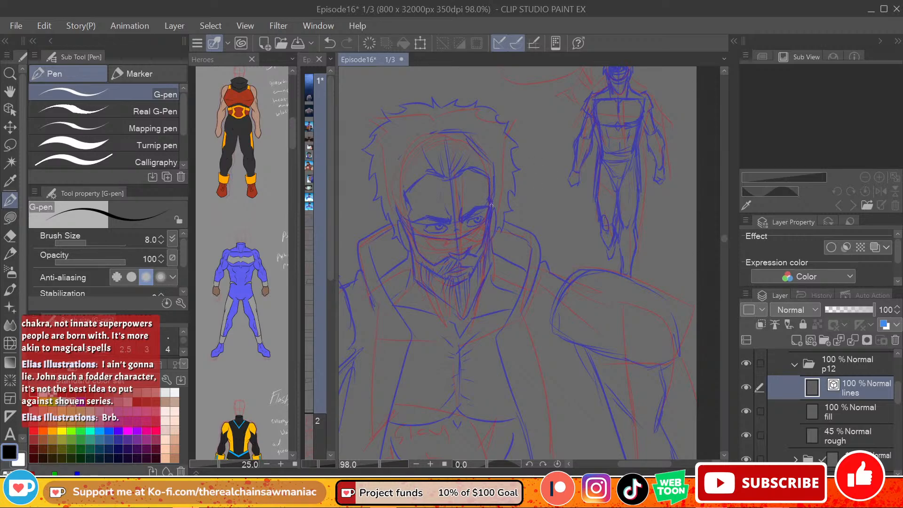
drag(489, 181, 492, 224)
key(ctrl+z)
drag(489, 177, 488, 213)
key(ctrl+z)
mouse_move(489, 177)
mouse_down()
mouse_move(490, 229)
mouse_move(489, 175)
mouse_up()
key(ctrl+z)
drag(489, 218, 484, 253)
key(ctrl+z)
key(ctrl+z)
drag(489, 212, 491, 250)
key(ctrl+z)
drag(490, 217, 493, 264)
key(ctrl+z)
drag(489, 213, 494, 269)
key(ctrl+z)
key(ctrl+z)
drag(489, 206, 484, 262)
key(ctrl+z)
mouse_move(489, 211)
mouse_down()
mouse_move(487, 253)
mouse_move(468, 281)
mouse_up()
Step: Ink the bearded hero's nose, upper moustache edge, left eye and left eyebrow
key(ctrl+z)
mouse_move(488, 245)
mouse_down()
mouse_move(481, 258)
mouse_move(457, 259)
mouse_move(471, 249)
mouse_move(450, 255)
mouse_up()
key(ctrl+z)
mouse_move(444, 234)
mouse_down()
mouse_move(474, 230)
mouse_move(472, 215)
mouse_move(487, 208)
mouse_move(462, 217)
mouse_move(484, 217)
mouse_move(476, 225)
mouse_move(485, 217)
mouse_move(479, 219)
mouse_up()
key(ctrl+z)
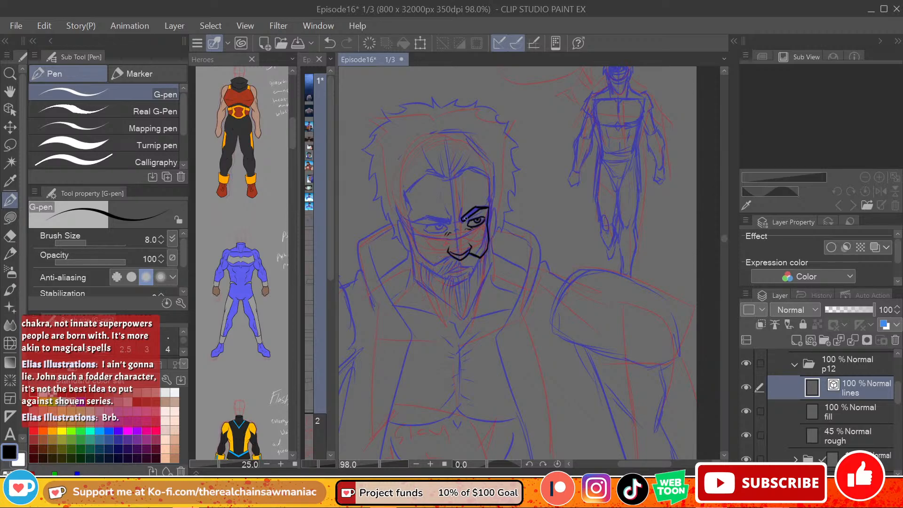
Step: Ink the bearded hero's right eye and eyebrow, with frown lines between the brows
mouse_move(458, 217)
mouse_down()
mouse_move(461, 192)
mouse_move(463, 221)
mouse_move(452, 223)
mouse_move(443, 188)
mouse_move(438, 221)
mouse_move(418, 239)
mouse_move(428, 219)
mouse_move(412, 223)
mouse_move(443, 226)
mouse_move(431, 225)
mouse_move(441, 235)
mouse_move(449, 230)
mouse_move(425, 226)
mouse_up()
key(ctrl+z)
key(ctrl+z)
drag(437, 226, 442, 229)
key(ctrl+z)
key(ctrl+z)
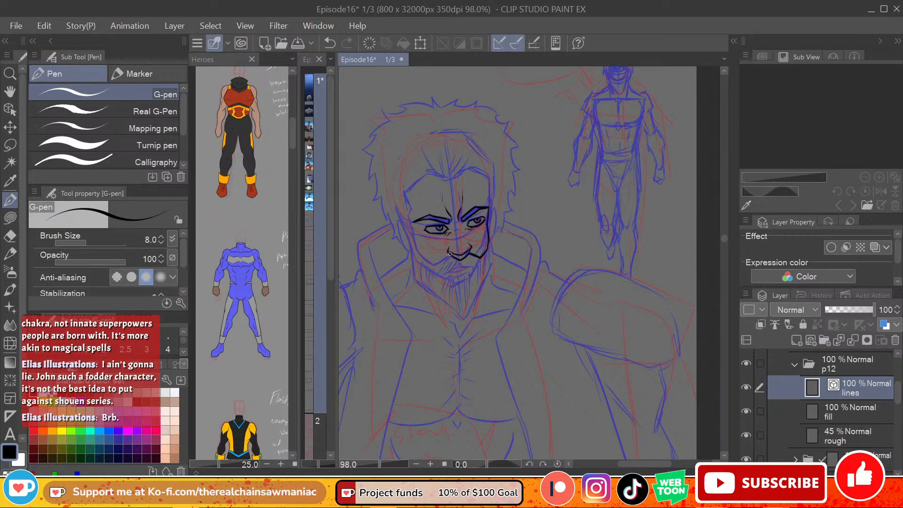
Step: Ink the bearded hero's right cheek line from the moustache edge up to the temple
mouse_move(449, 254)
mouse_down()
mouse_move(429, 264)
mouse_move(407, 218)
mouse_up()
key(ctrl+z)
key(ctrl+z)
drag(424, 258, 407, 194)
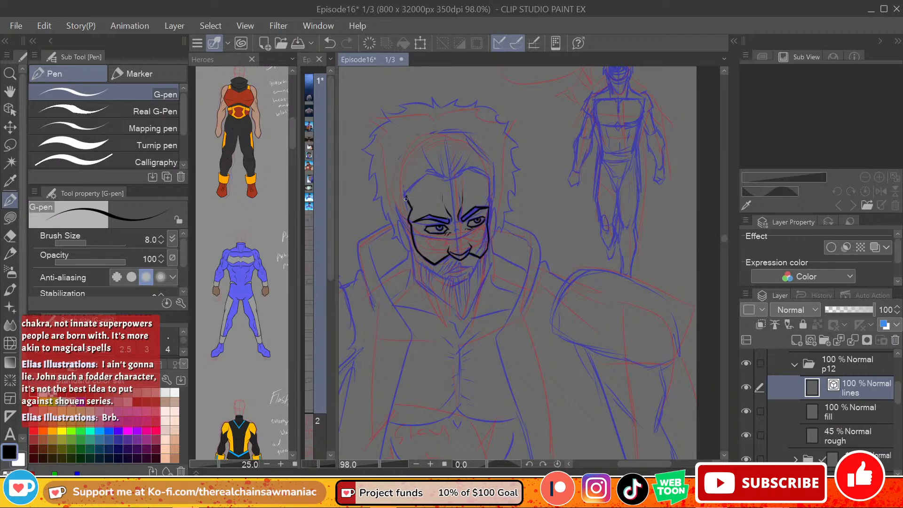
Step: Ink the bearded hero's hairline across the forehead, joining both temples
mouse_move(405, 199)
mouse_down()
mouse_move(440, 156)
mouse_move(415, 182)
mouse_move(482, 170)
mouse_move(466, 172)
mouse_move(485, 176)
mouse_move(465, 173)
mouse_move(494, 185)
mouse_move(488, 178)
mouse_move(490, 213)
mouse_up()
key(ctrl+z)
key(ctrl+z)
key(ctrl+z)
key(ctrl+z)
key(ctrl+z)
drag(488, 181, 491, 210)
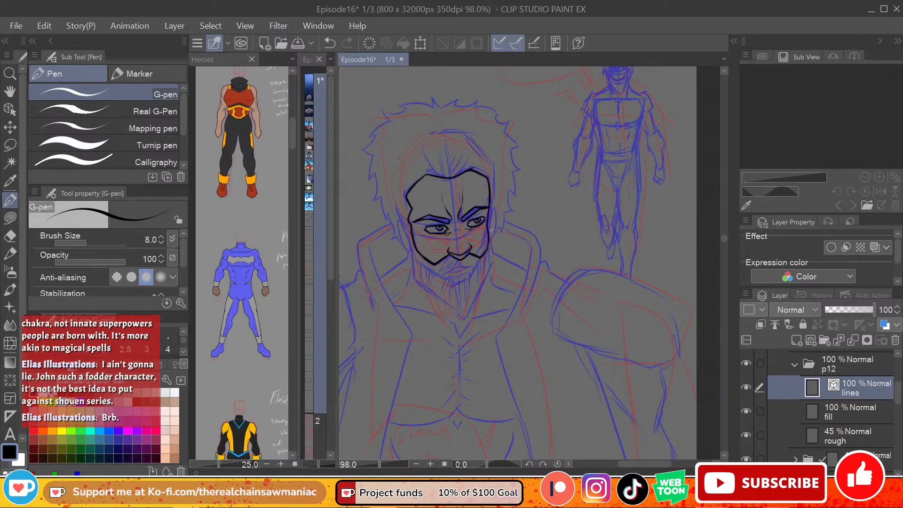
Step: Ink the bearded hero's left ear and the outer beard outline down to the pointed chin
mouse_move(490, 230)
mouse_down()
mouse_move(494, 209)
mouse_move(494, 268)
mouse_move(470, 320)
mouse_move(420, 291)
mouse_move(415, 259)
mouse_move(413, 281)
mouse_move(463, 318)
mouse_up()
key(ctrl+z)
key(ctrl+z)
key(ctrl+z)
key(ctrl+z)
key(ctrl+z)
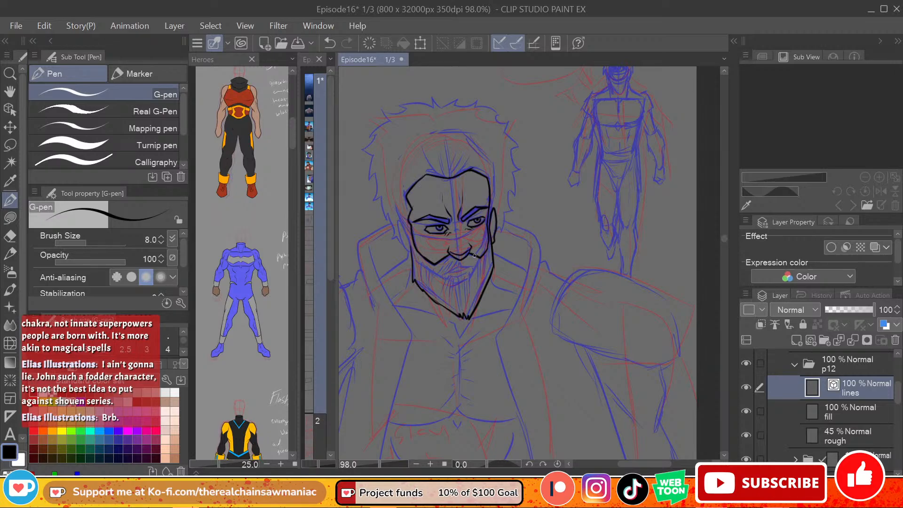
Step: Ink the bearded hero's mouth and lower lip inside the beard
drag(443, 275, 473, 267)
mouse_move(449, 274)
mouse_down()
mouse_move(473, 267)
mouse_move(466, 269)
mouse_move(474, 275)
mouse_up()
key(ctrl+z)
key(ctrl+z)
key(ctrl+z)
key(ctrl+z)
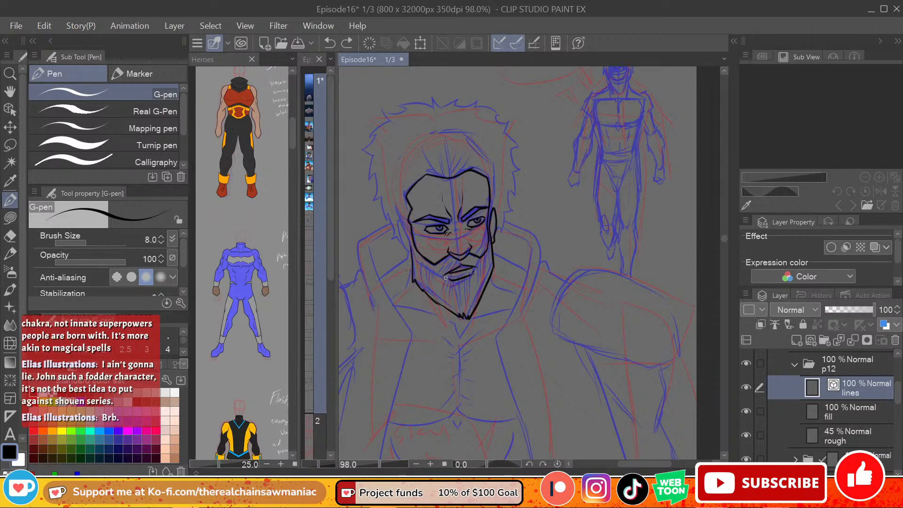
Step: Fill the bearded hero's moustache and beard with fine G-pen hair strokes around the mouth and along the jaw
drag(446, 276, 462, 284)
key(ctrl+z)
drag(460, 262, 442, 274)
drag(447, 264, 437, 273)
drag(440, 265, 429, 281)
drag(481, 264, 484, 270)
drag(488, 259, 480, 285)
key(ctrl+z)
mouse_move(477, 268)
mouse_down()
mouse_move(466, 303)
mouse_move(463, 296)
mouse_up()
key(ctrl+z)
drag(465, 281, 461, 301)
mouse_move(461, 288)
mouse_down()
mouse_move(455, 304)
mouse_move(438, 299)
mouse_up()
mouse_move(442, 275)
mouse_down()
mouse_move(434, 297)
mouse_move(416, 280)
mouse_up()
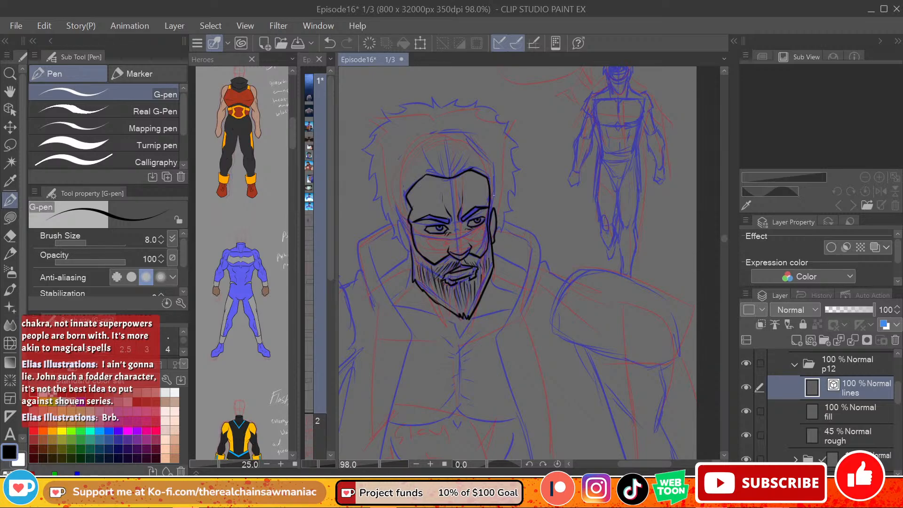
Step: Ink the bearded hero's right ear and the adjoining sideburn line, and refine the left ear
mouse_move(410, 250)
mouse_down()
mouse_move(395, 217)
mouse_move(414, 257)
mouse_up()
key(ctrl+z)
key(ctrl+z)
Step: Ink the spiky outline of the bearded hero's hair from the crown down to both ears
key(ctrl+z)
drag(401, 222, 409, 251)
drag(491, 213, 495, 233)
key(ctrl+z)
mouse_move(441, 120)
mouse_down()
mouse_move(406, 118)
mouse_move(383, 138)
mouse_up()
key(ctrl+z)
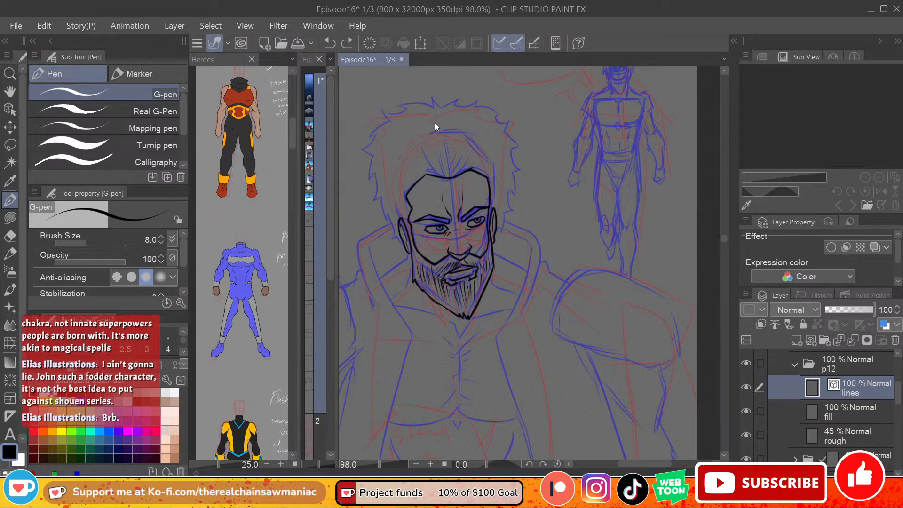
mouse_move(440, 124)
mouse_down()
mouse_move(411, 118)
mouse_move(396, 137)
mouse_up()
key(ctrl+z)
key(ctrl+z)
mouse_move(430, 104)
mouse_down()
mouse_move(441, 116)
mouse_move(391, 123)
mouse_move(378, 147)
mouse_move(384, 157)
mouse_move(374, 176)
mouse_move(400, 239)
mouse_up()
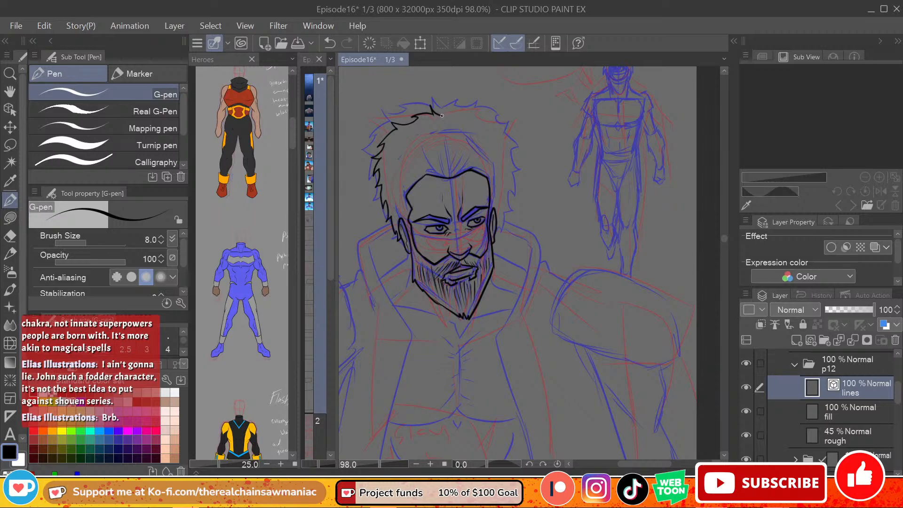
mouse_move(441, 115)
mouse_down()
mouse_move(467, 108)
mouse_move(492, 124)
mouse_move(514, 159)
mouse_move(500, 216)
mouse_up()
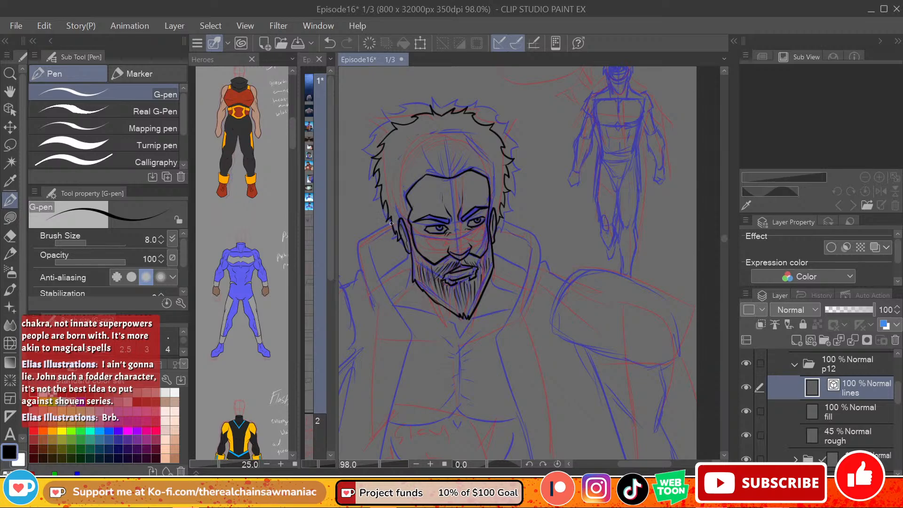
Step: Ink the outer edges of the bearded hero's raised coat collar on both sides of the head
drag(391, 224, 356, 247)
key(ctrl+z)
key(ctrl+z)
mouse_move(393, 225)
mouse_down()
mouse_move(357, 246)
mouse_move(379, 305)
mouse_up()
key(ctrl+z)
mouse_move(499, 212)
mouse_down()
mouse_move(545, 250)
mouse_move(532, 227)
mouse_move(544, 234)
mouse_move(536, 232)
mouse_move(521, 309)
mouse_up()
key(ctrl+z)
key(ctrl+z)
key(ctrl+z)
key(ctrl+z)
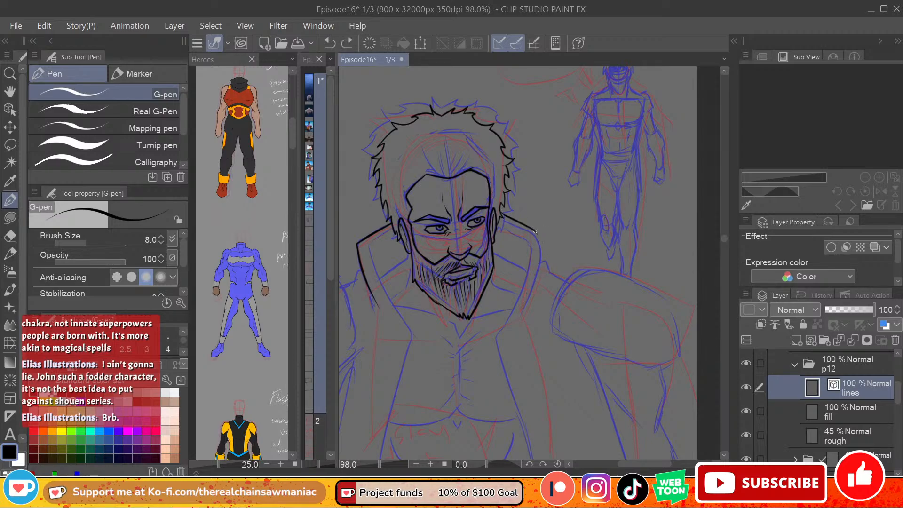
mouse_move(534, 232)
mouse_down()
mouse_move(542, 241)
mouse_move(523, 304)
mouse_up()
drag(369, 241, 389, 300)
key(ctrl+z)
Step: Ink the coat's inner lapels and front opening edges down to the panel's lower border
scroll(725, 239, down, 3)
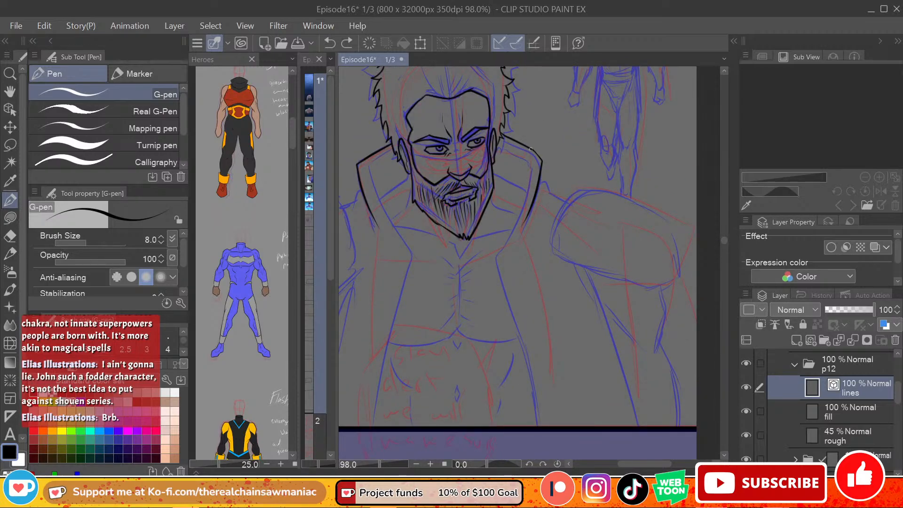
mouse_move(527, 161)
mouse_down()
mouse_move(521, 210)
mouse_move(497, 260)
mouse_up()
key(ctrl+z)
mouse_move(531, 168)
mouse_down()
mouse_move(498, 262)
mouse_move(537, 427)
mouse_up()
mouse_move(370, 166)
mouse_down()
mouse_move(407, 261)
mouse_move(360, 425)
mouse_up()
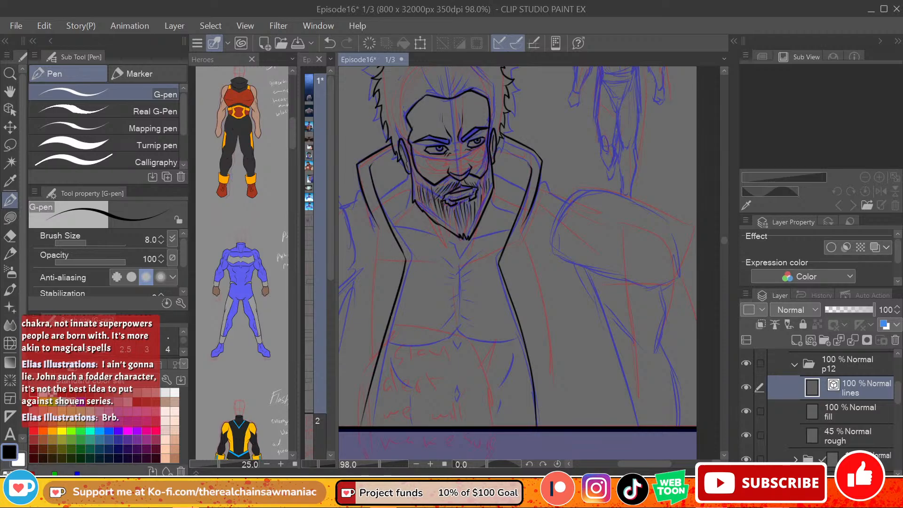
key(ctrl+z)
drag(407, 251, 384, 425)
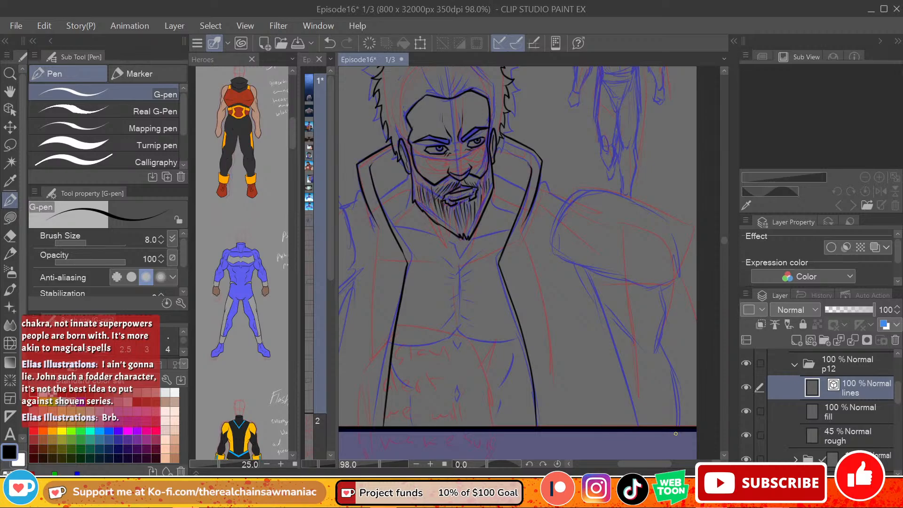
Step: Ink the neck and shoulder lines between the bearded hero's head and the coat collar on both sides
key(ctrl+z)
drag(371, 168, 391, 149)
drag(523, 159, 510, 144)
key(ctrl+z)
key(ctrl+z)
drag(407, 177, 382, 198)
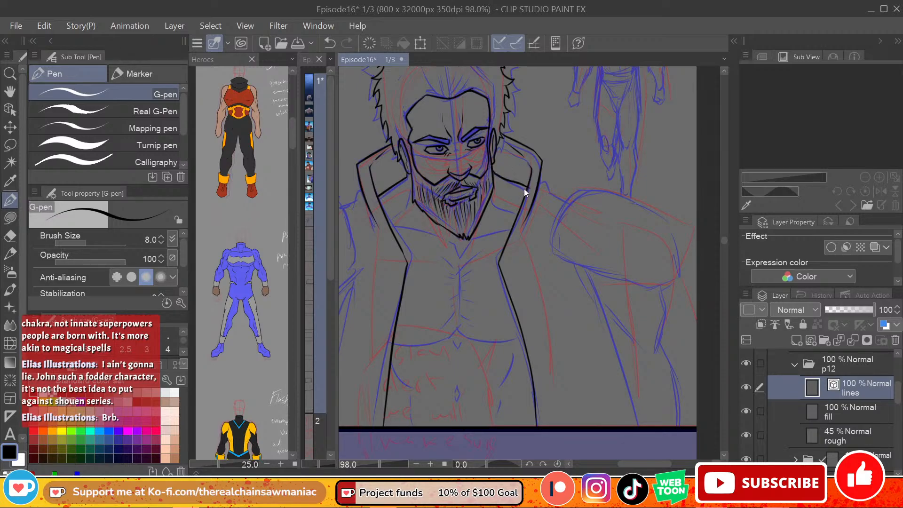
key(ctrl+z)
drag(497, 172, 524, 190)
drag(494, 203, 516, 217)
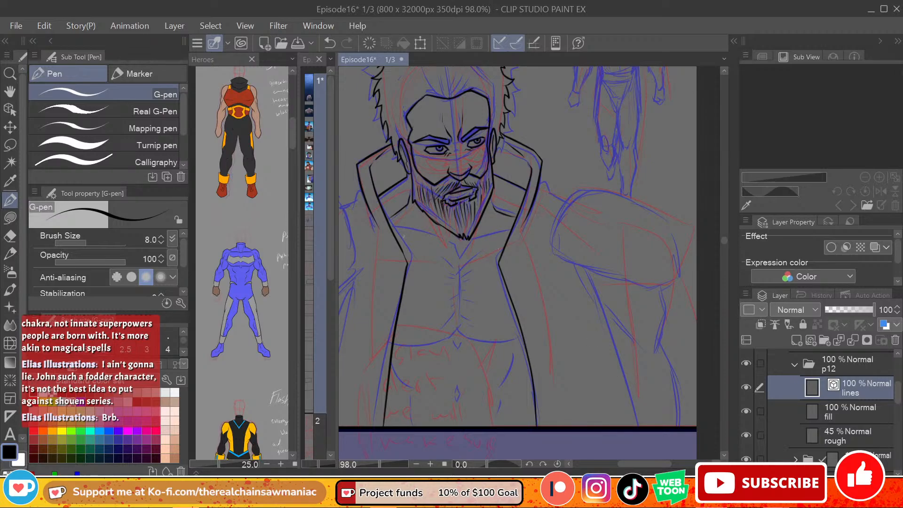
Step: Ink the curved neckline below the beard, dipping to a point at the centre of the chest
drag(391, 224, 465, 245)
key(ctrl+z)
drag(388, 226, 460, 245)
key(ctrl+z)
drag(388, 226, 463, 246)
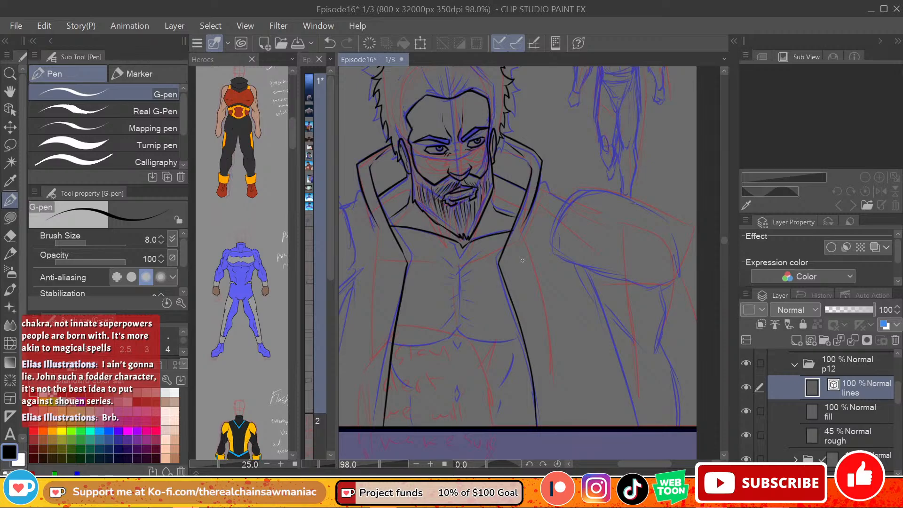
Step: Ink the line under the bearded hero's chest across the coat opening, with a small peak at the centre
drag(393, 346, 464, 336)
key(ctrl+z)
mouse_move(393, 346)
mouse_down()
mouse_move(458, 332)
mouse_move(476, 339)
mouse_up()
key(ctrl+z)
key(ctrl+z)
mouse_move(393, 345)
mouse_down()
mouse_move(468, 334)
mouse_move(449, 340)
mouse_move(524, 337)
mouse_up()
key(ctrl+z)
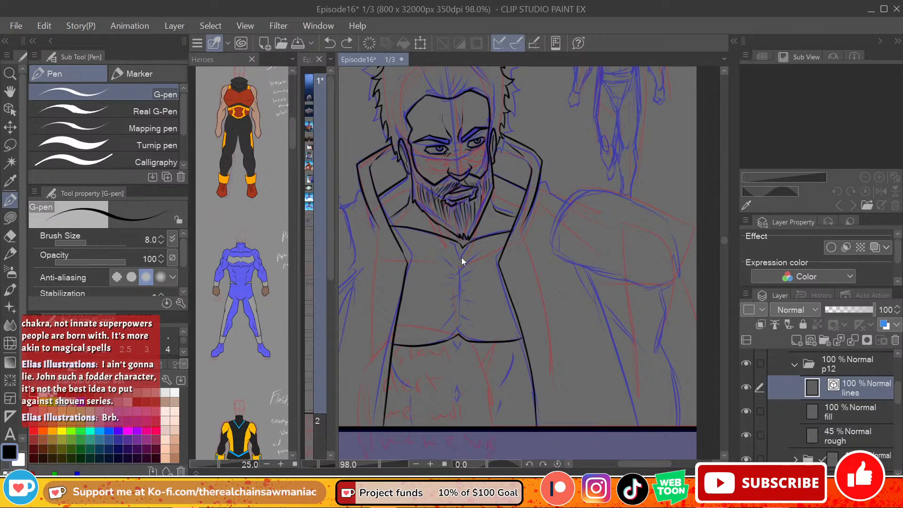
Step: Ink the chest's vertical centre line and add short crease strokes along it
drag(460, 252, 461, 311)
key(ctrl+z)
drag(462, 259, 459, 330)
mouse_move(463, 274)
mouse_down()
mouse_move(457, 281)
mouse_move(462, 274)
mouse_up()
key(ctrl+z)
drag(463, 305, 451, 324)
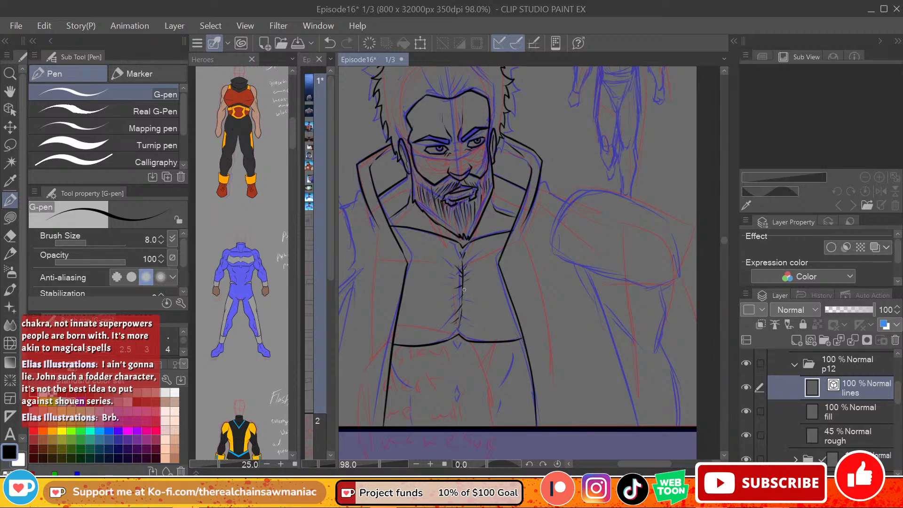
drag(463, 290, 470, 295)
drag(464, 300, 467, 320)
key(ctrl+z)
Step: Ink the small diamond details on the torso's midline and the curved contours at both sides of the abdomen
mouse_move(455, 341)
mouse_down()
mouse_move(459, 348)
mouse_move(463, 340)
mouse_up()
drag(390, 371, 413, 392)
drag(407, 396, 403, 426)
drag(511, 398, 505, 425)
key(ctrl+z)
drag(459, 398, 459, 398)
Step: Ink the bearded hero's right shoulder pad and the arm lines below it up to the panel's edge
drag(622, 464, 613, 465)
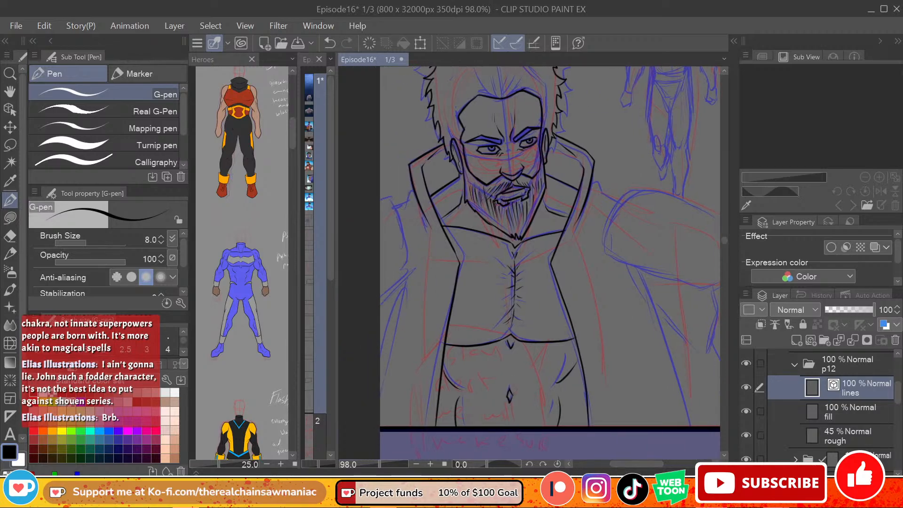
mouse_move(410, 189)
mouse_down()
mouse_move(395, 208)
mouse_move(405, 278)
mouse_up()
key(ctrl+z)
mouse_move(383, 197)
mouse_down()
mouse_move(412, 268)
mouse_move(380, 302)
mouse_move(380, 360)
mouse_up()
key(ctrl+z)
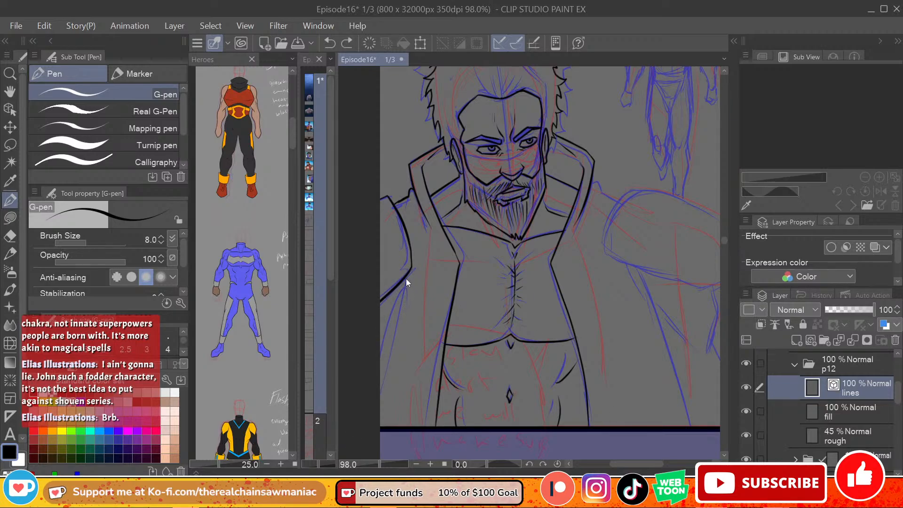
drag(406, 279, 380, 391)
key(ctrl+z)
drag(407, 277, 380, 371)
key(ctrl+z)
drag(396, 286, 380, 348)
Step: Ink the shoulder line beside the collar and the upper and inner edges of the hero's left shoulder pad
drag(635, 463, 645, 464)
key(ctrl+z)
drag(533, 188, 552, 203)
key(ctrl+z)
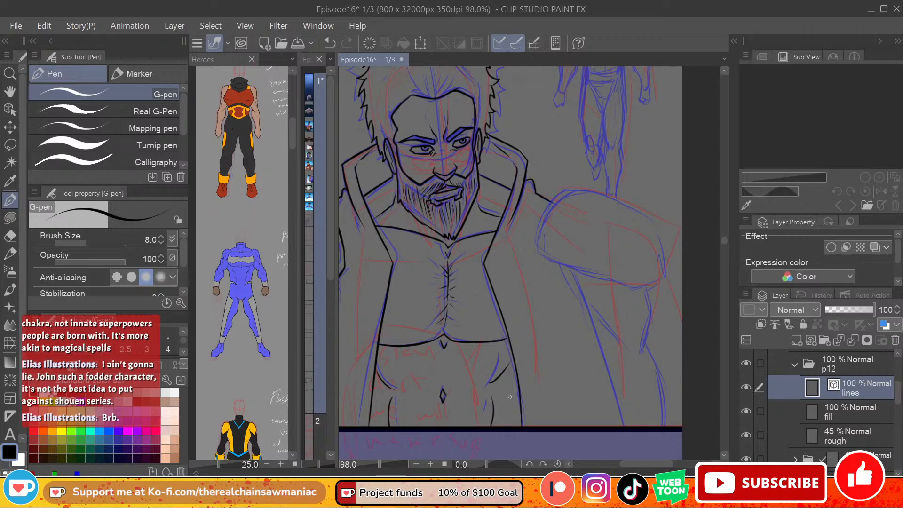
mouse_move(555, 204)
mouse_down()
mouse_move(536, 242)
mouse_move(568, 191)
mouse_move(653, 222)
mouse_up()
key(ctrl+z)
drag(536, 241, 542, 255)
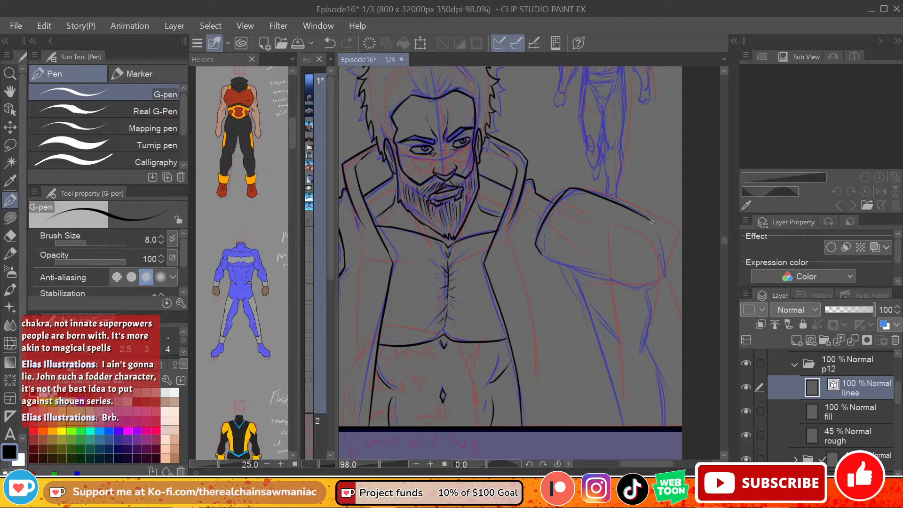
Step: Close the hero's left shoulder pad by inking its outer side and curved lower edge
drag(654, 224, 658, 277)
key(ctrl+z)
mouse_move(641, 214)
mouse_down()
mouse_move(654, 224)
mouse_move(660, 277)
mouse_move(647, 287)
mouse_up()
drag(542, 255, 624, 264)
key(ctrl+z)
mouse_move(544, 257)
mouse_down()
mouse_move(644, 290)
mouse_move(659, 278)
mouse_up()
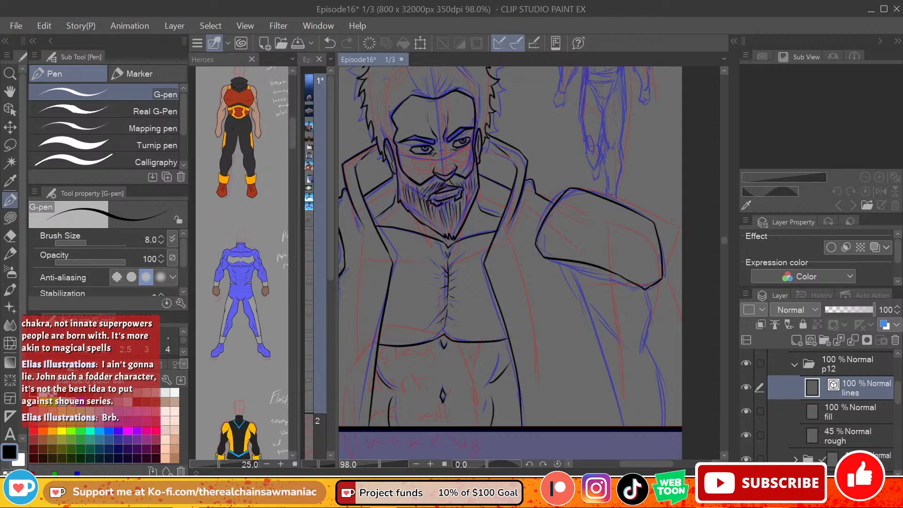
Step: Ink the inner edge of the hero's left sleeve from under the shoulder pad to the panel's lower border
mouse_move(572, 265)
mouse_down()
mouse_move(632, 426)
mouse_move(605, 377)
mouse_move(615, 426)
mouse_up()
key(ctrl+z)
key(ctrl+z)
drag(570, 263, 616, 426)
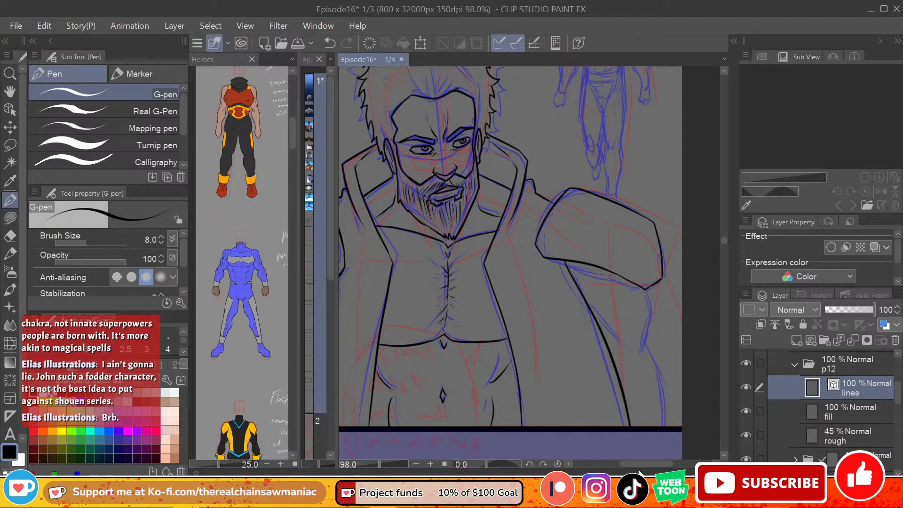
key(ctrl+z)
drag(570, 262, 614, 397)
key(ctrl+y)
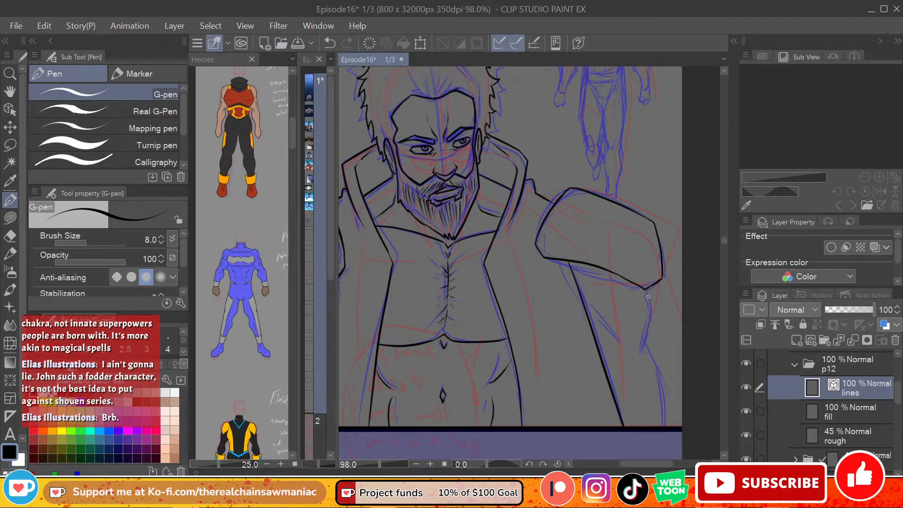
Step: Ink the left sleeve's outer edge down to the panel border and add fold lines inside the sleeve
mouse_move(645, 289)
mouse_down()
mouse_move(649, 325)
mouse_move(636, 364)
mouse_move(647, 308)
mouse_move(640, 355)
mouse_move(649, 356)
mouse_move(660, 426)
mouse_up()
key(ctrl+z)
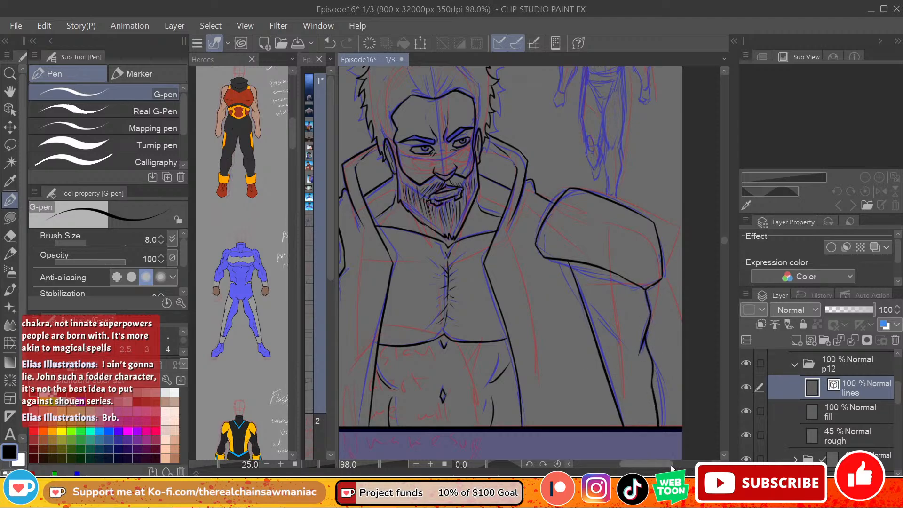
mouse_move(671, 464)
mouse_down()
mouse_move(644, 463)
mouse_move(668, 464)
mouse_up()
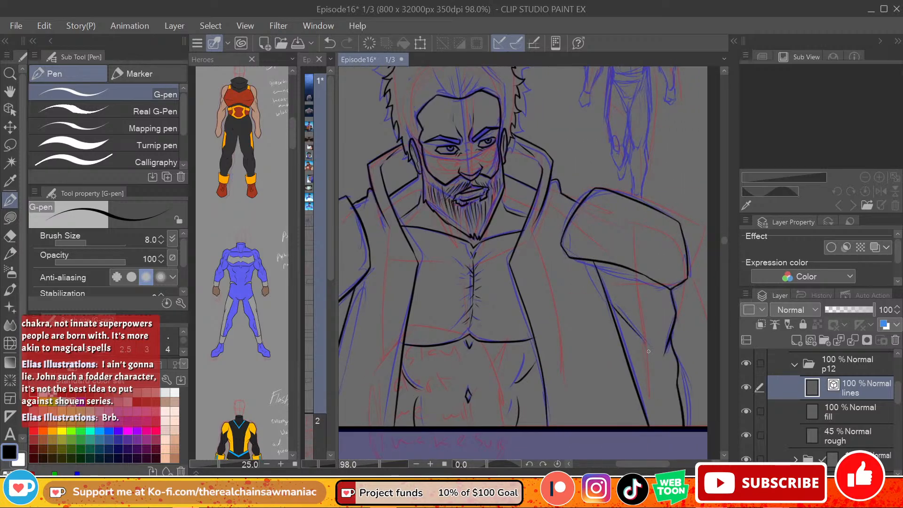
drag(630, 353, 648, 358)
key(ctrl+z)
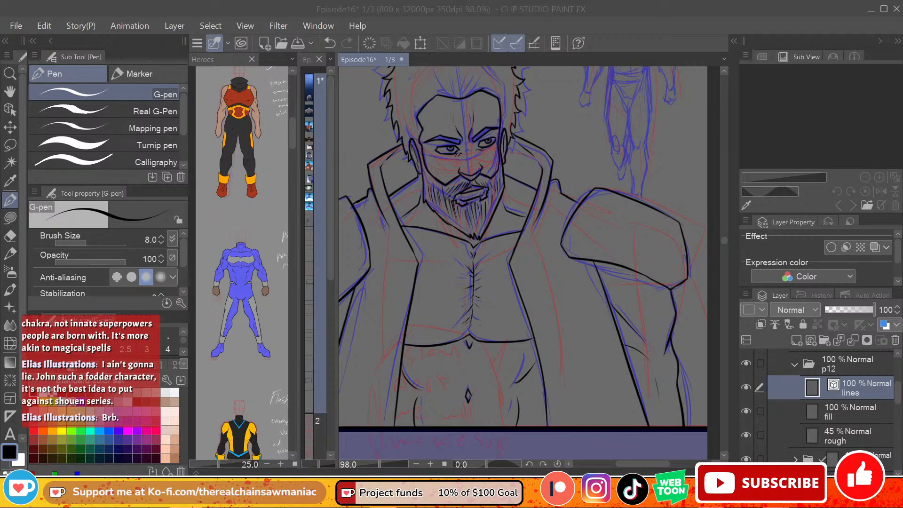
Step: Ink the small walking hero's hair outline and jagged fringe over the blue sketch in the panel's background
mouse_move(643, 465)
mouse_down()
mouse_move(625, 464)
mouse_move(634, 464)
mouse_up()
drag(725, 240, 724, 234)
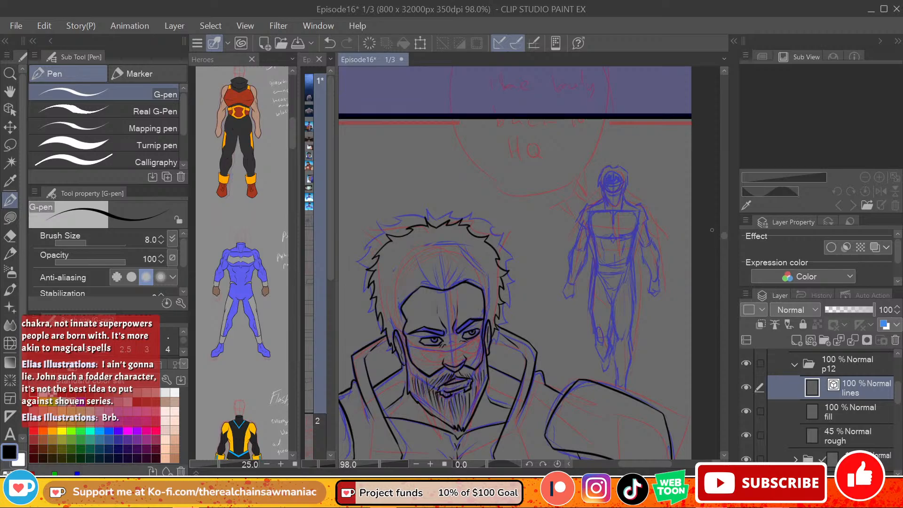
drag(638, 465, 647, 464)
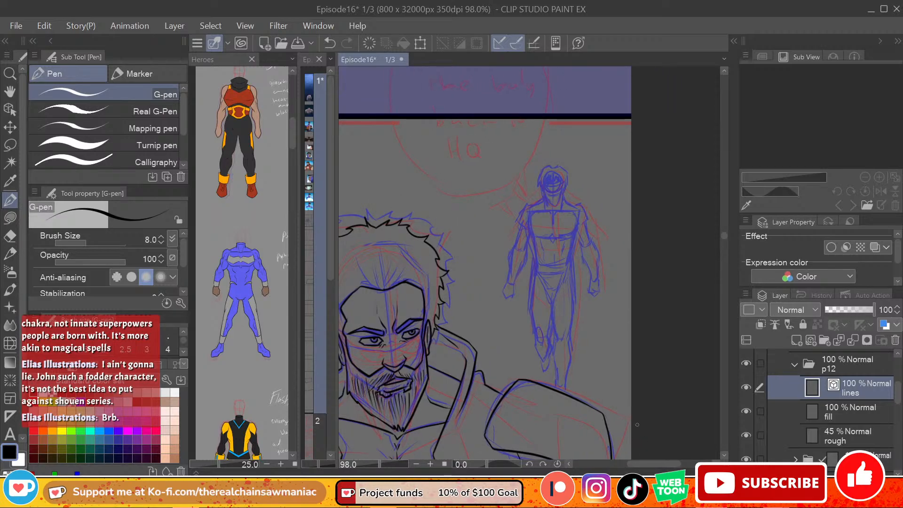
drag(897, 392, 897, 389)
scroll(517, 336, up, 5)
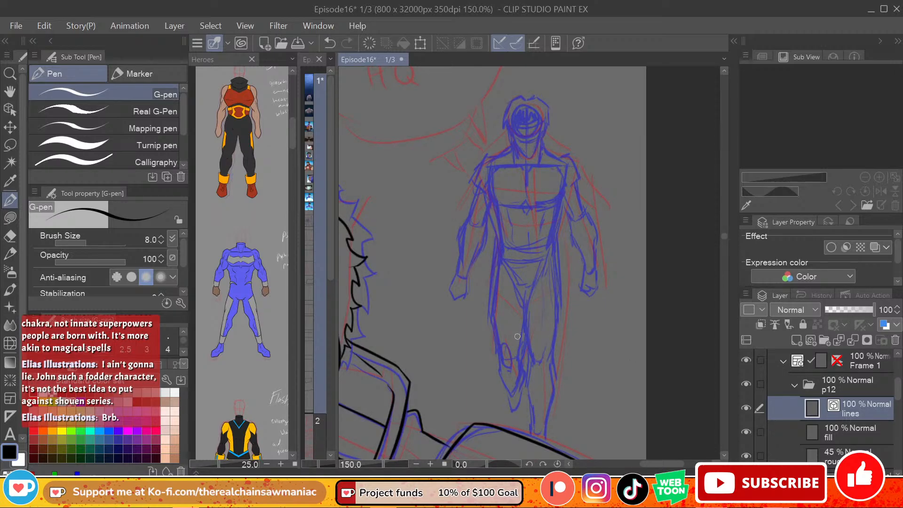
mouse_move(525, 116)
mouse_down()
mouse_move(521, 133)
mouse_move(542, 121)
mouse_up()
key(ctrl+z)
key(ctrl+z)
key(ctrl+z)
drag(525, 118, 518, 128)
key(ctrl+z)
key(ctrl+z)
drag(528, 117, 540, 125)
mouse_move(521, 122)
mouse_down()
mouse_move(532, 123)
mouse_move(527, 133)
mouse_move(541, 127)
mouse_move(509, 126)
mouse_move(546, 127)
mouse_up()
key(ctrl+z)
key(ctrl+z)
key(ctrl+z)
key(ctrl+z)
key(ctrl+z)
key(ctrl+z)
key(ctrl+z)
key(ctrl+z)
key(ctrl+z)
key(ctrl+z)
key(ctrl+z)
key(ctrl+z)
mouse_move(531, 95)
mouse_down()
mouse_move(504, 108)
mouse_move(500, 125)
mouse_move(510, 126)
mouse_up()
key(ctrl+z)
mouse_move(525, 96)
mouse_down()
mouse_move(550, 113)
mouse_move(548, 129)
mouse_up()
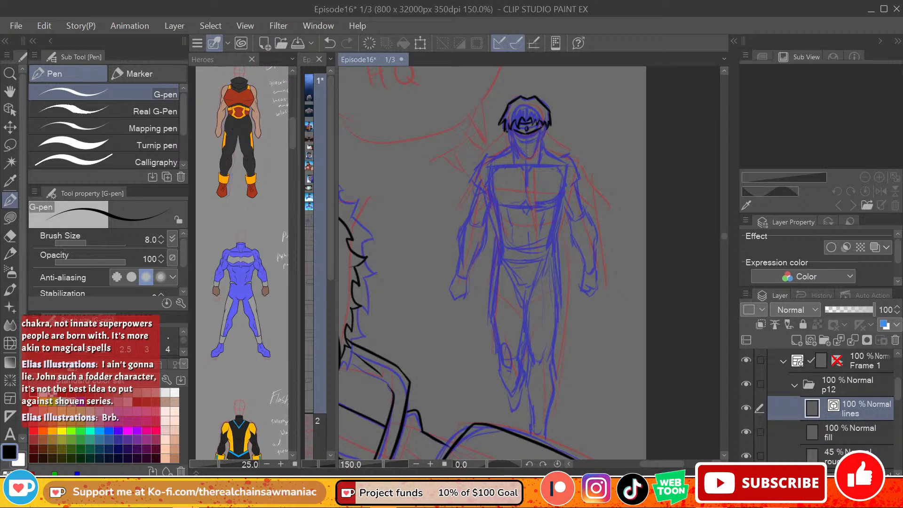
Step: Bring the blue-suited hero's headband portrait into view in the Heroes reference and return to the Episode16 canvas
click(273, 280)
drag(272, 280, 223, 266)
drag(247, 305, 250, 305)
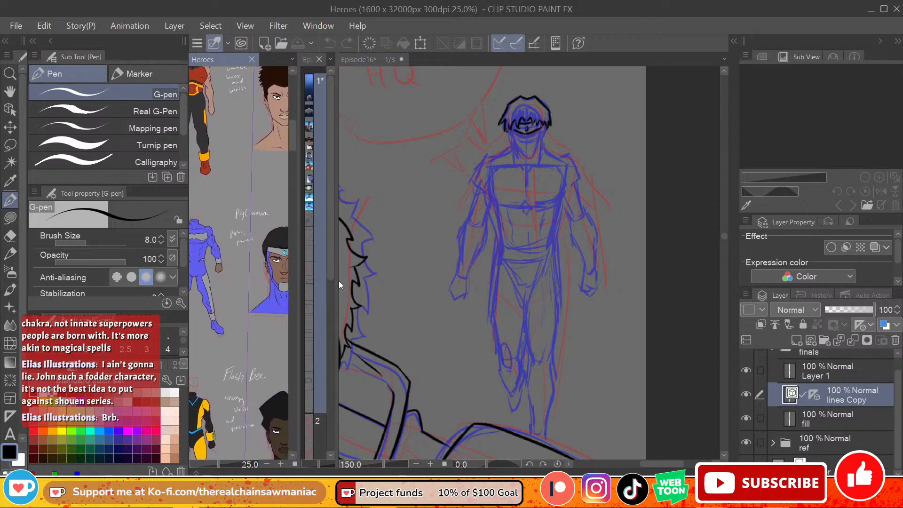
click(535, 156)
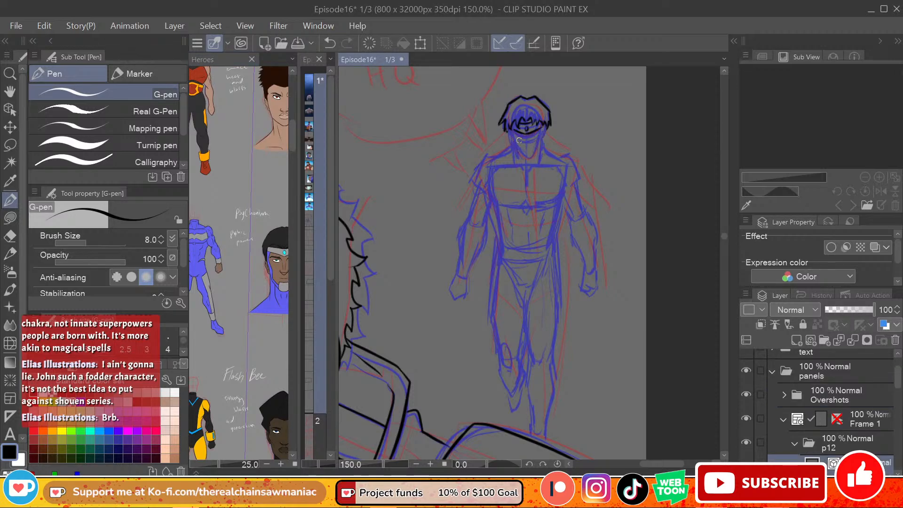
Step: Ink the small walking hero's face, including the headband, facial features and jawline
mouse_move(525, 138)
mouse_down()
mouse_move(526, 150)
mouse_move(534, 146)
mouse_up()
key(ctrl+z)
mouse_move(510, 130)
mouse_down()
mouse_move(526, 164)
mouse_move(541, 148)
mouse_move(542, 121)
mouse_up()
drag(529, 156, 540, 130)
Step: Ink the small walking hero's neck-to-shoulder lines and the rounded outlines of both upper arms
mouse_move(725, 236)
mouse_down()
mouse_move(722, 216)
mouse_move(721, 237)
mouse_up()
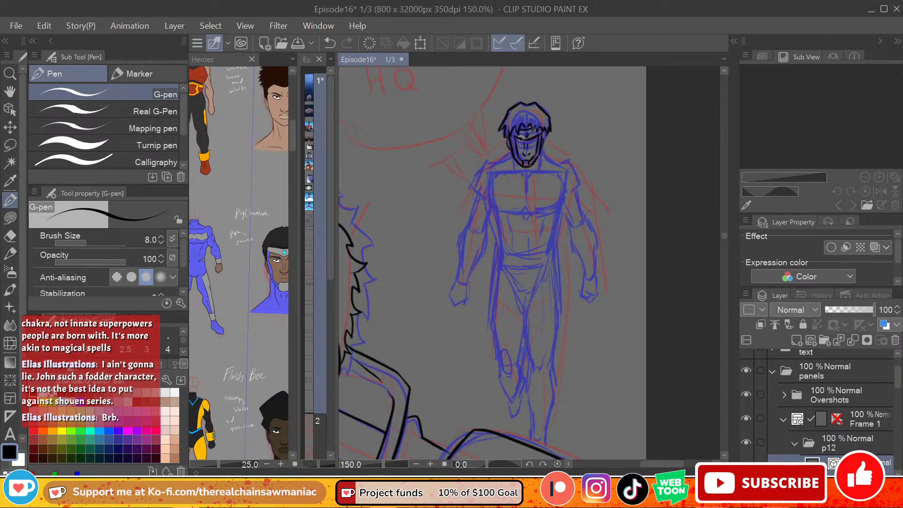
drag(510, 154, 491, 166)
drag(542, 153, 560, 165)
drag(488, 161, 468, 189)
key(ctrl+z)
mouse_move(496, 164)
mouse_down()
mouse_move(479, 170)
mouse_move(479, 185)
mouse_move(485, 165)
mouse_move(474, 173)
mouse_move(471, 210)
mouse_up()
key(ctrl+z)
key(ctrl+z)
mouse_move(498, 165)
mouse_down()
mouse_move(484, 164)
mouse_move(471, 201)
mouse_move(493, 185)
mouse_up()
key(ctrl+z)
mouse_move(554, 159)
mouse_down()
mouse_move(582, 184)
mouse_move(571, 196)
mouse_up()
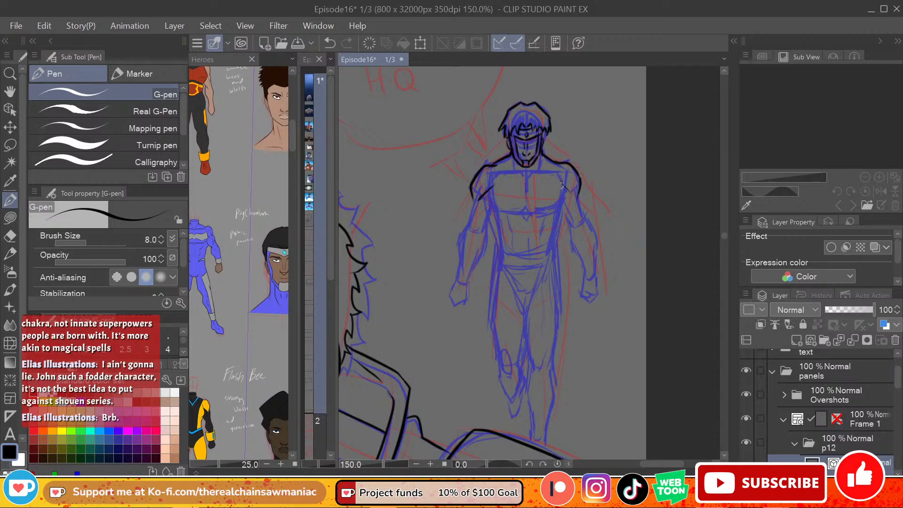
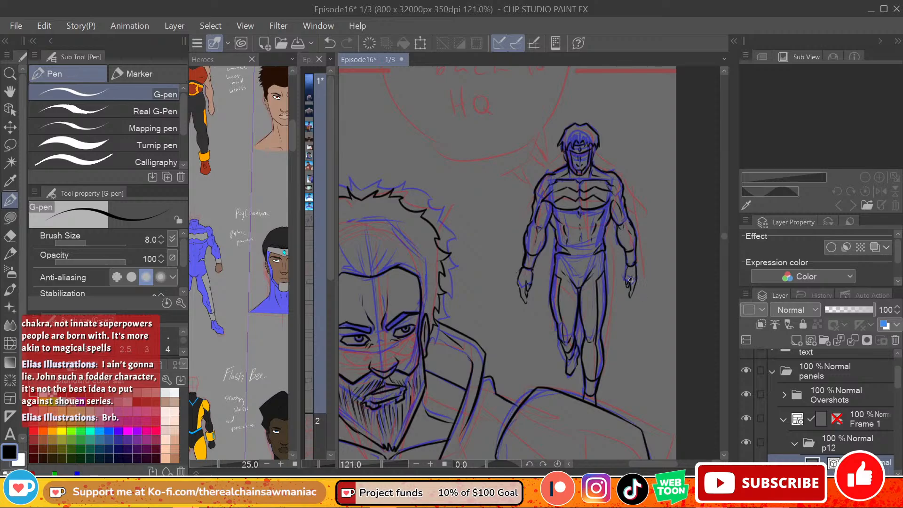
Step: Ink the small walking hero's hands and fingers, cleaning up stray line ends with the eraser
drag(723, 238, 720, 237)
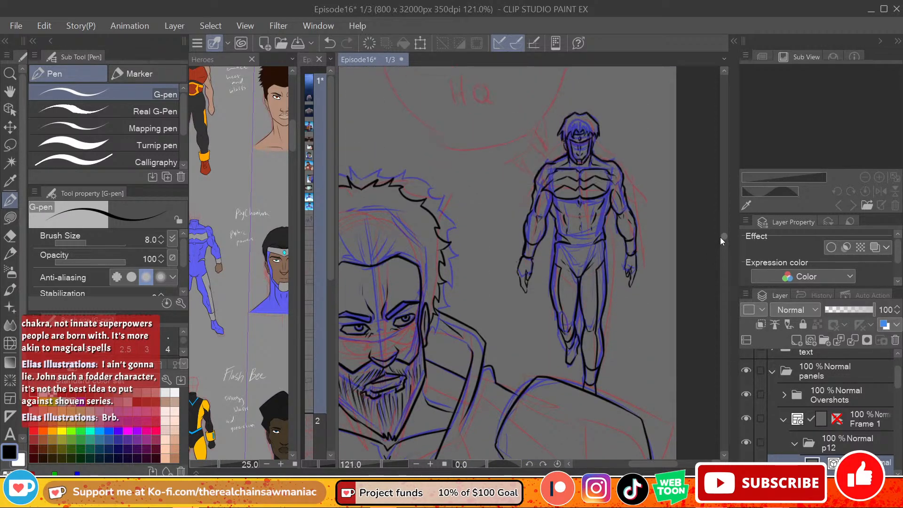
key(e)
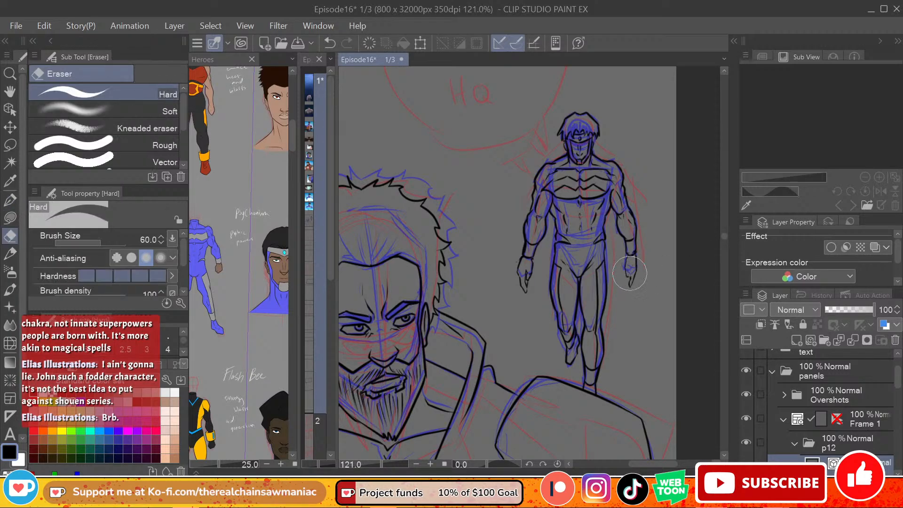
click(9, 199)
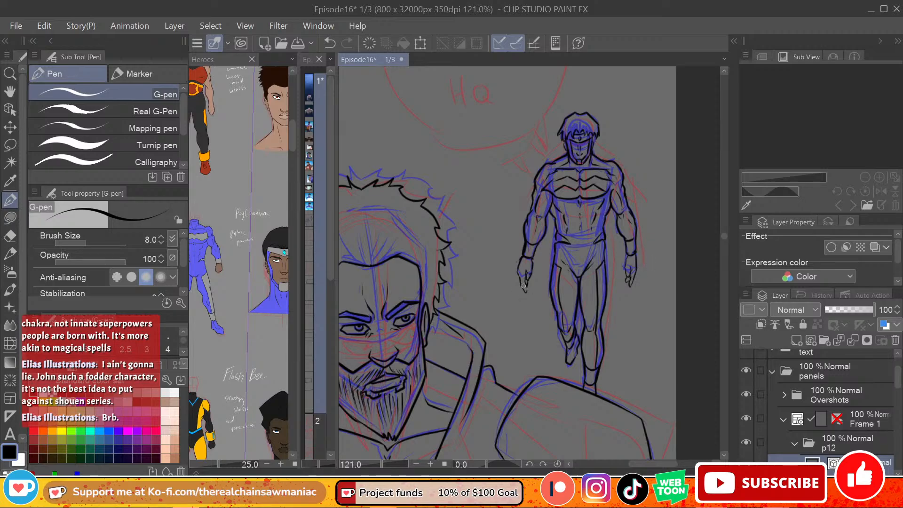
key(e)
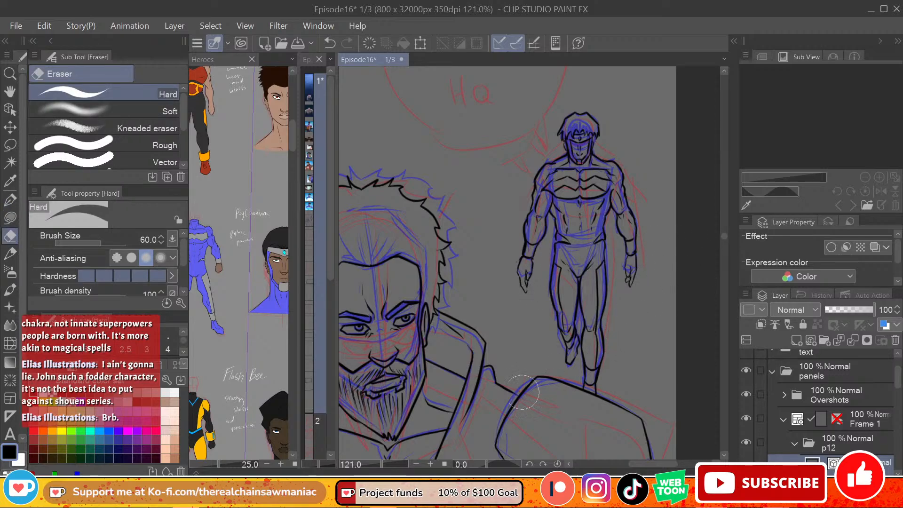
key(p)
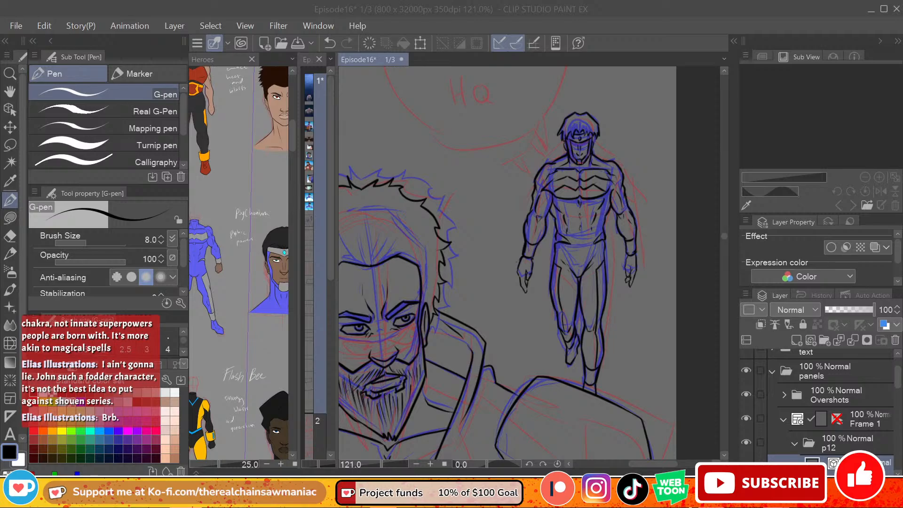
scroll(453, 273, down, 4)
scroll(453, 308, down, 4)
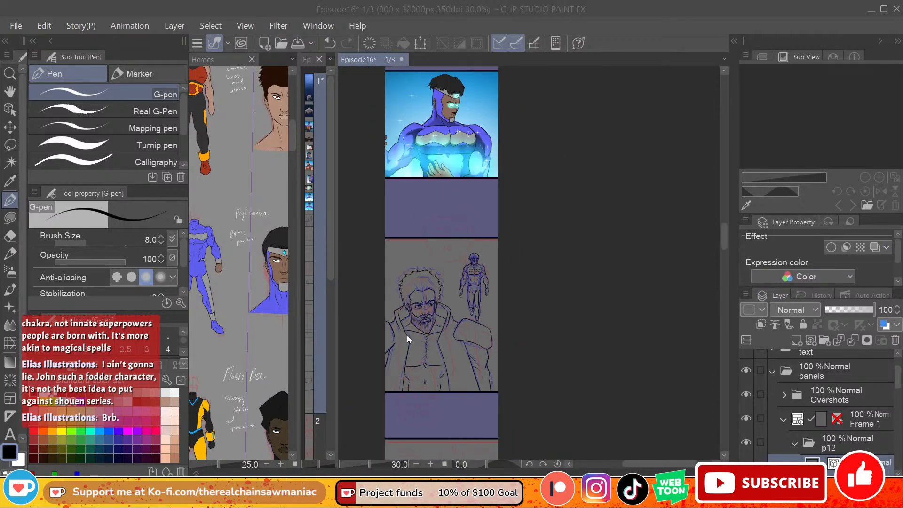
scroll(394, 341, up, 5)
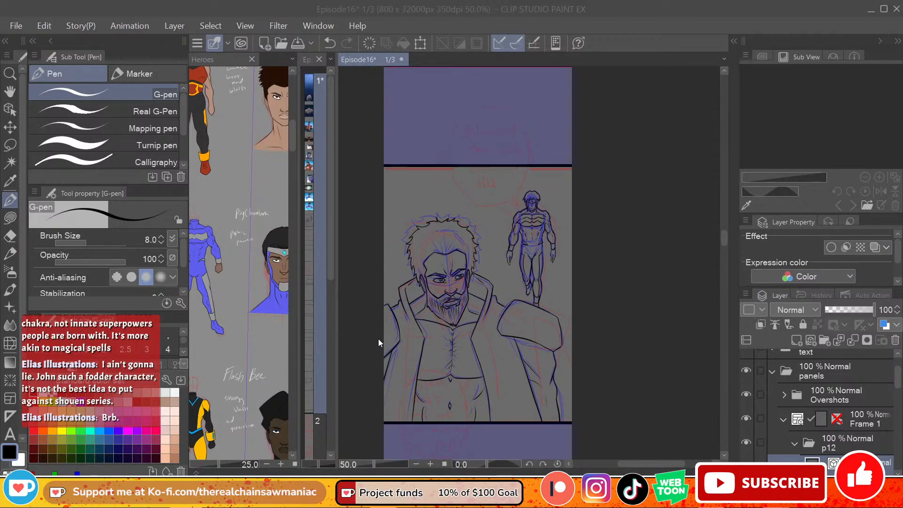
drag(897, 379, 898, 399)
click(879, 401)
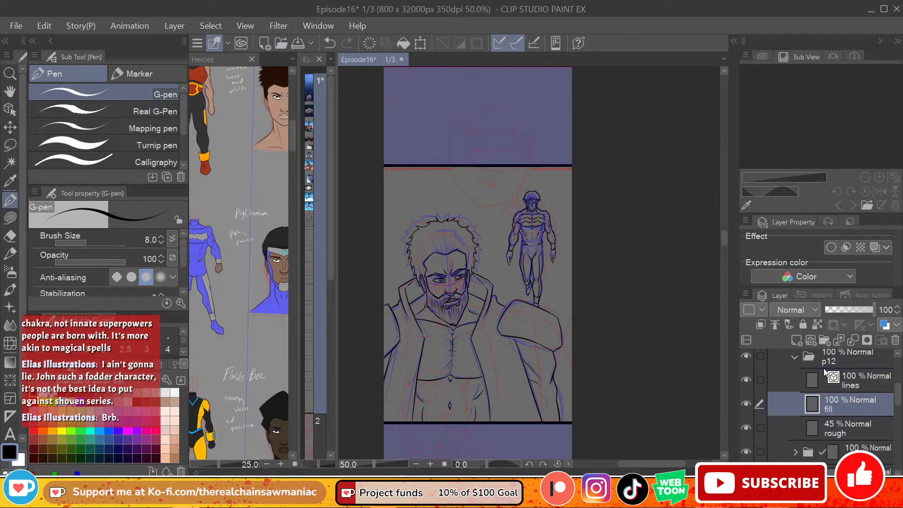
click(175, 439)
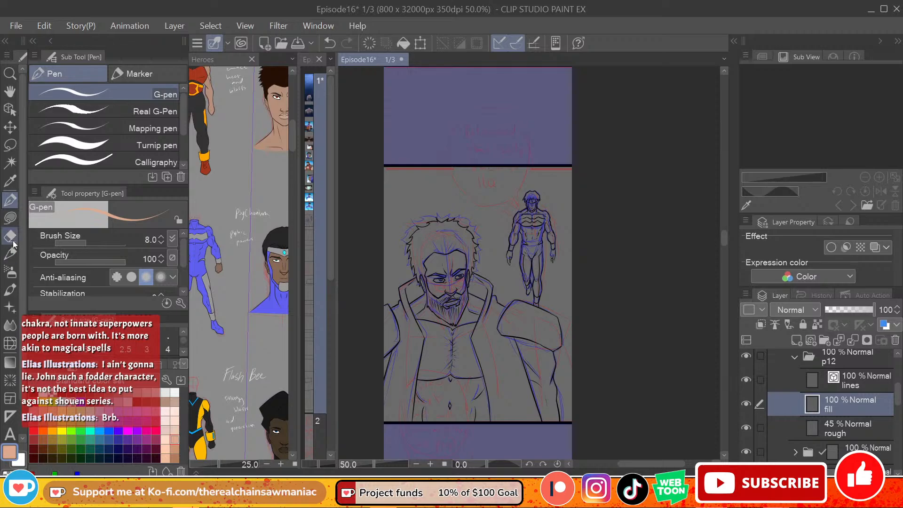
key(g)
mouse_move(377, 423)
mouse_down()
mouse_move(457, 336)
mouse_move(538, 421)
mouse_up()
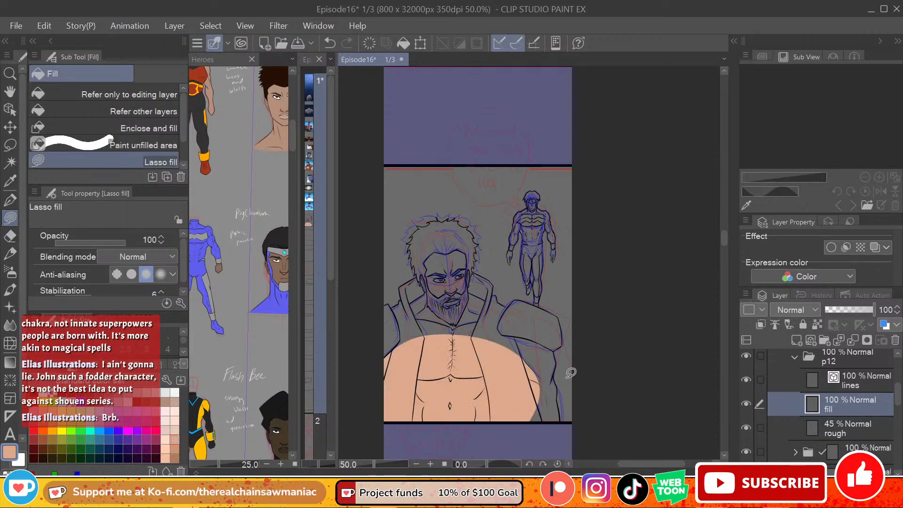
key(ctrl+z)
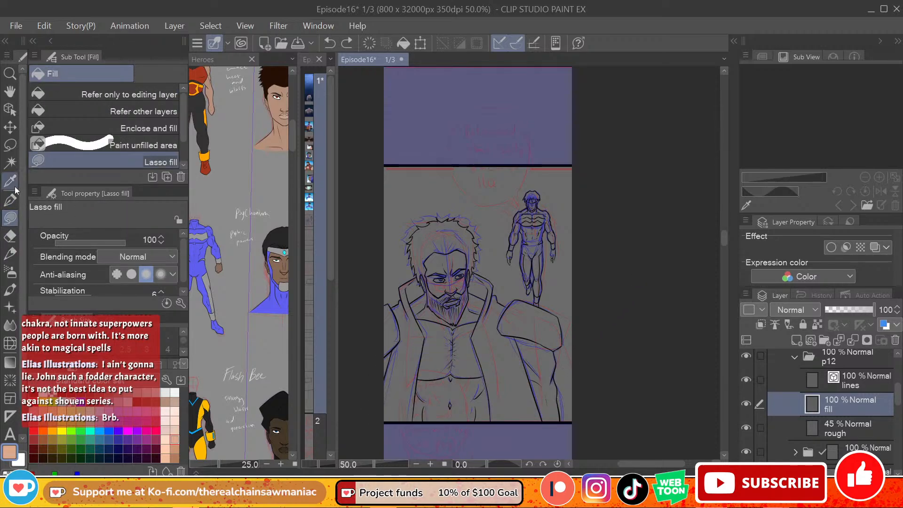
Step: On p12's lines layer, close the bearded hero's outline along the panel's lower border and auto-select the empty area around both heroes
click(10, 163)
click(842, 382)
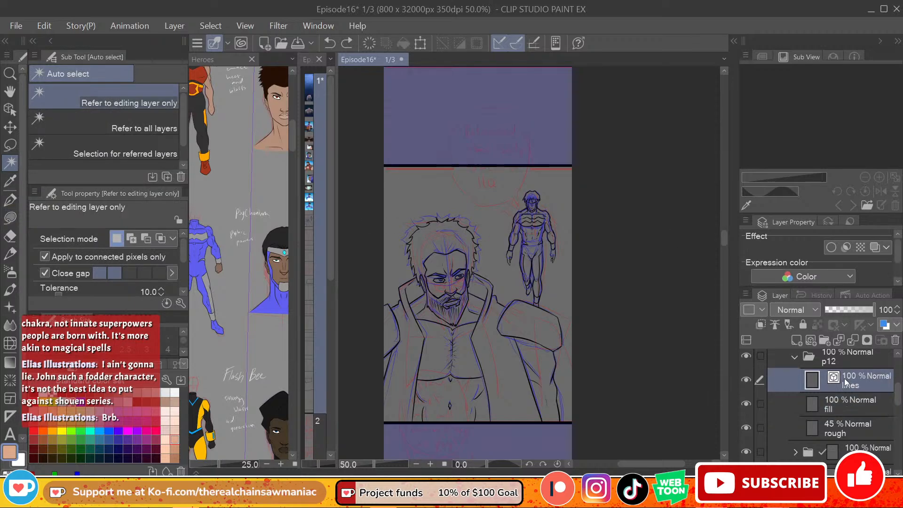
click(559, 240)
key(ctrl+z)
click(10, 200)
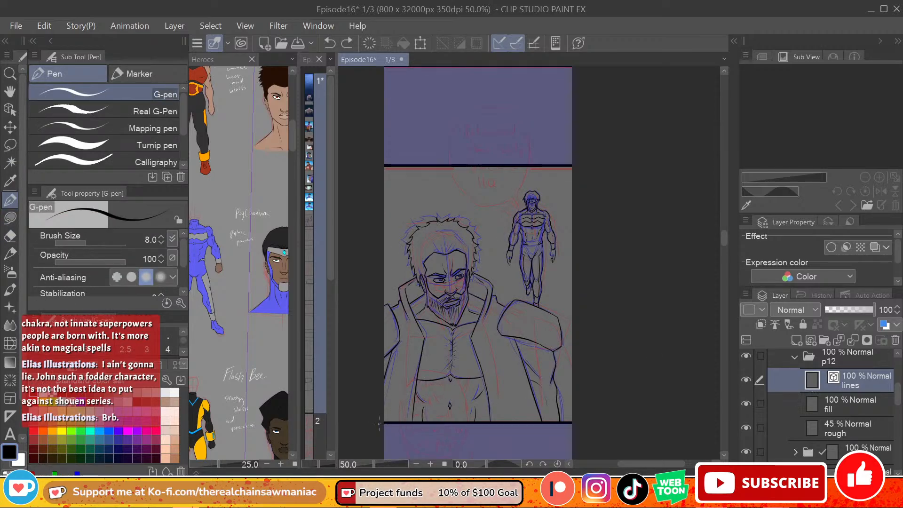
drag(380, 425, 564, 428)
click(9, 162)
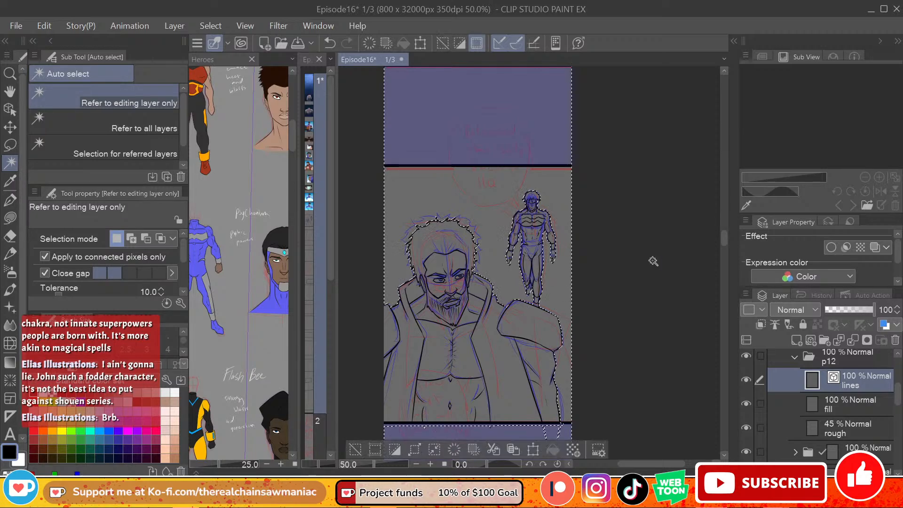
Step: Invert the selection so it covers both heroes, and shrink the selected area by 1 px
scroll(572, 310, up, 3)
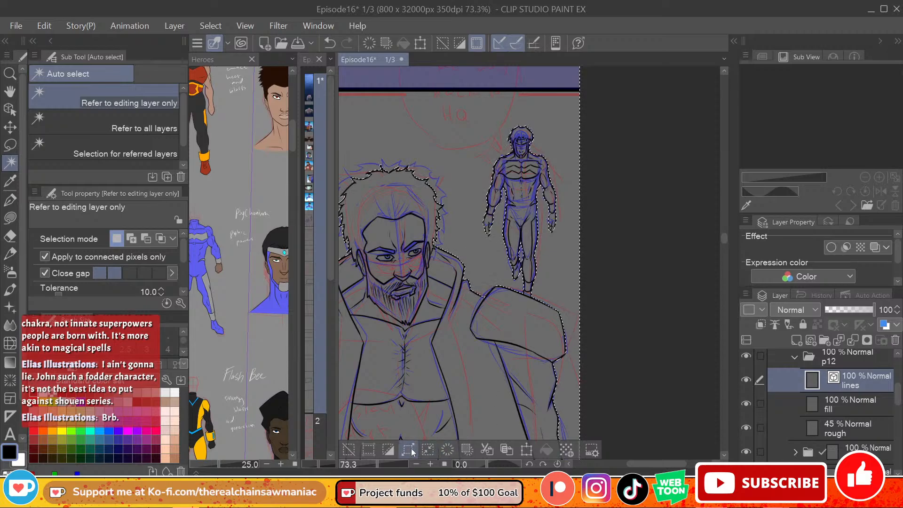
click(391, 450)
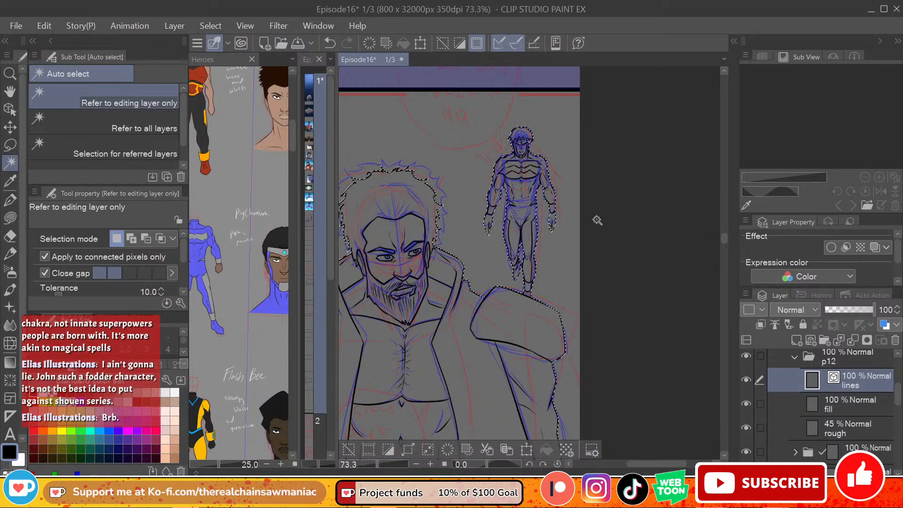
scroll(544, 266, down, 2)
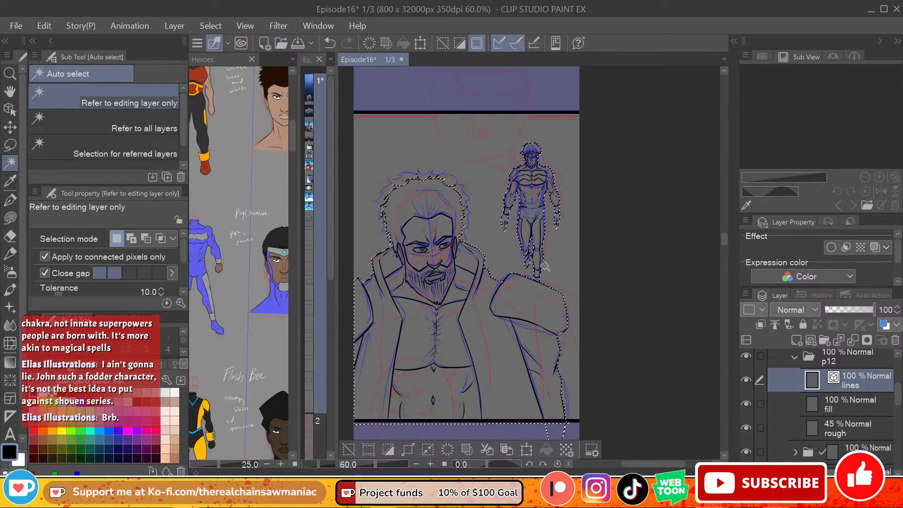
scroll(545, 267, down, 1)
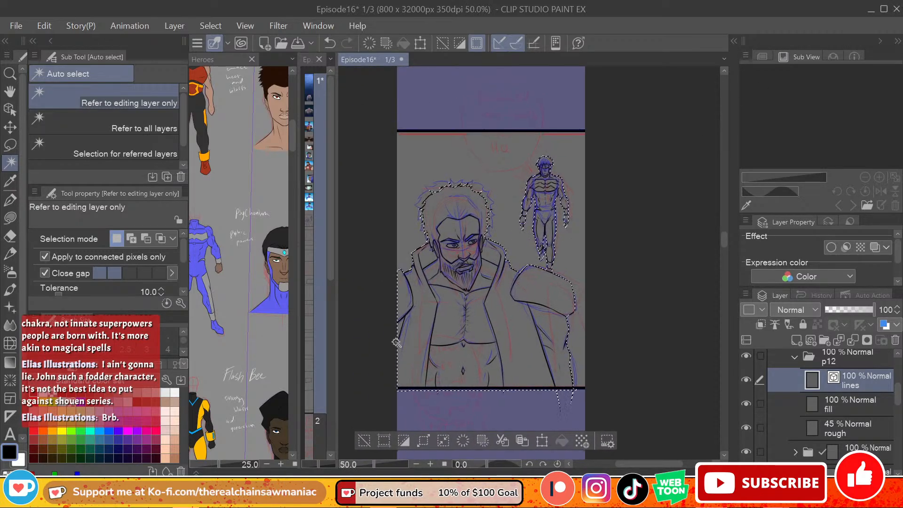
click(443, 441)
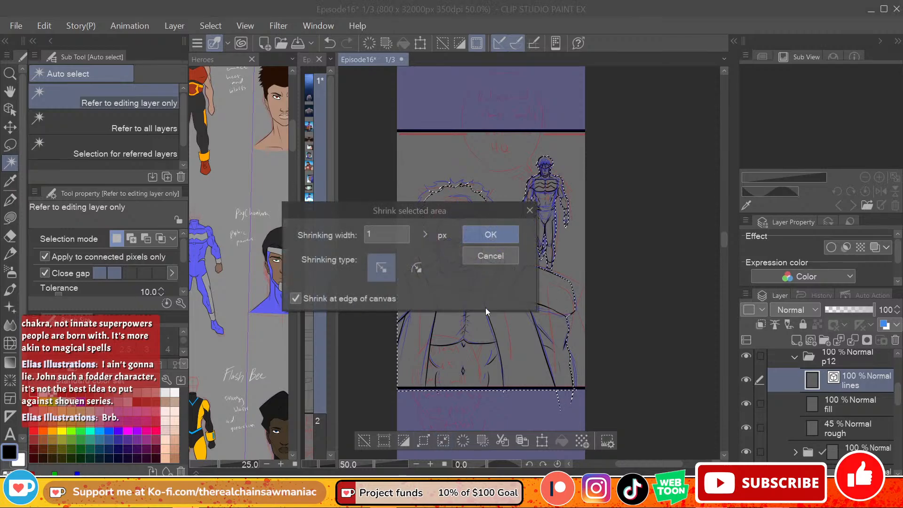
click(489, 234)
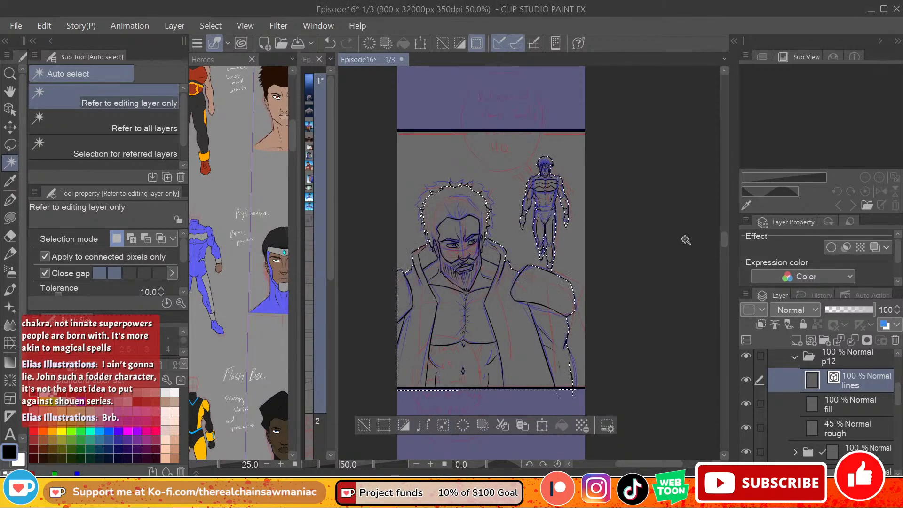
Step: Lasso-fill both selected heroes with the peach skin tone on p12's fill layer
click(849, 404)
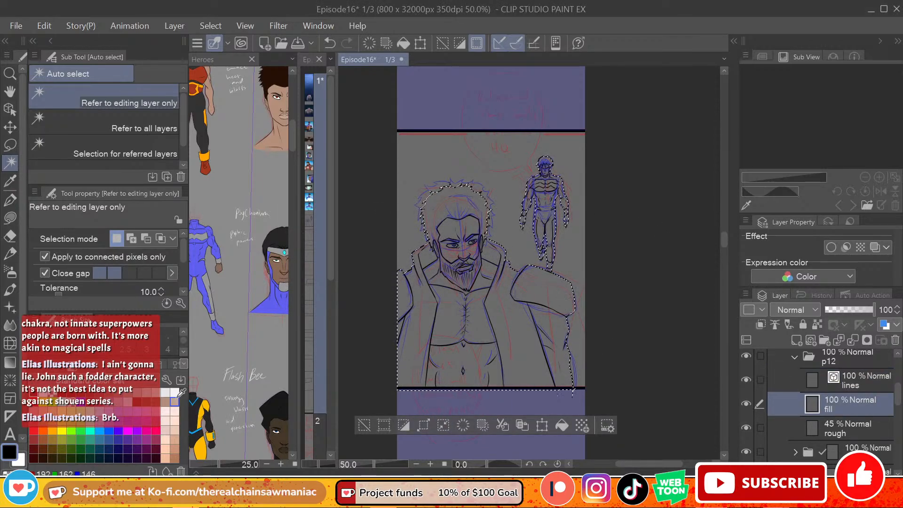
click(174, 439)
click(10, 219)
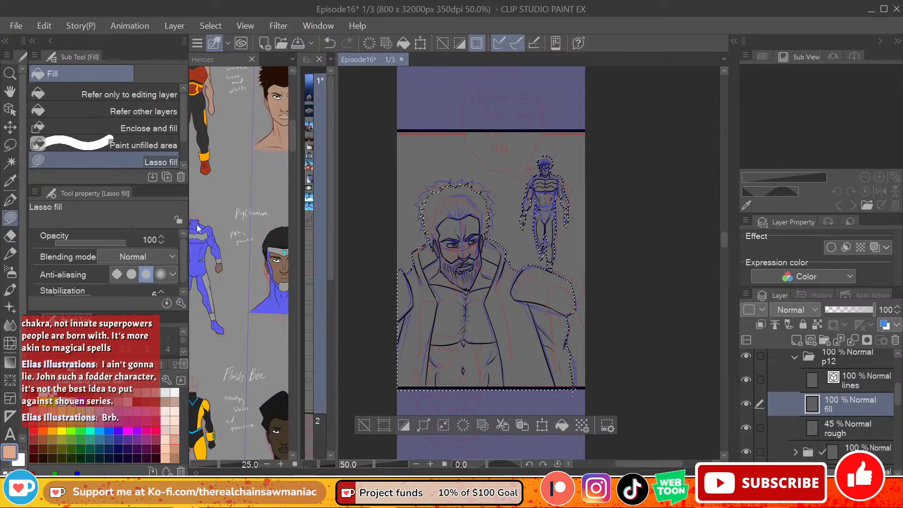
mouse_move(600, 177)
mouse_down()
mouse_move(401, 392)
mouse_move(621, 282)
mouse_up()
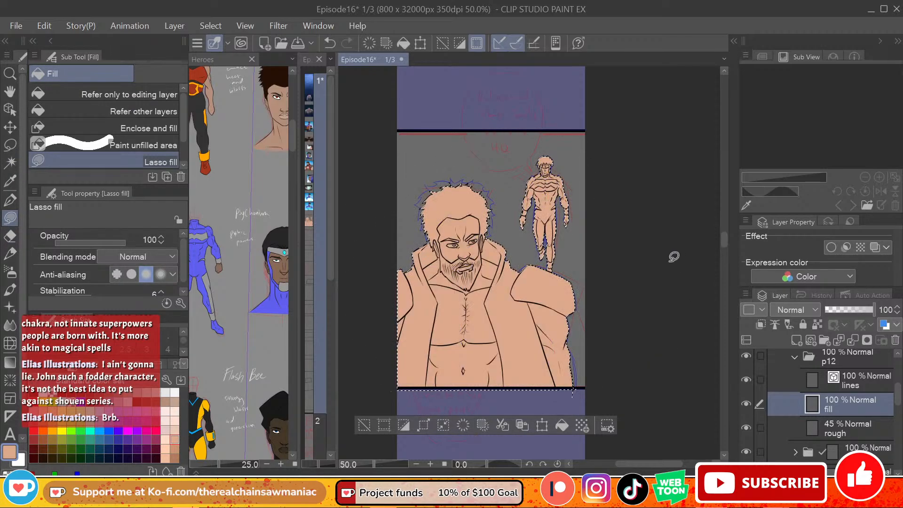
mouse_move(644, 166)
mouse_down()
mouse_move(450, 121)
mouse_move(703, 320)
mouse_move(701, 311)
mouse_up()
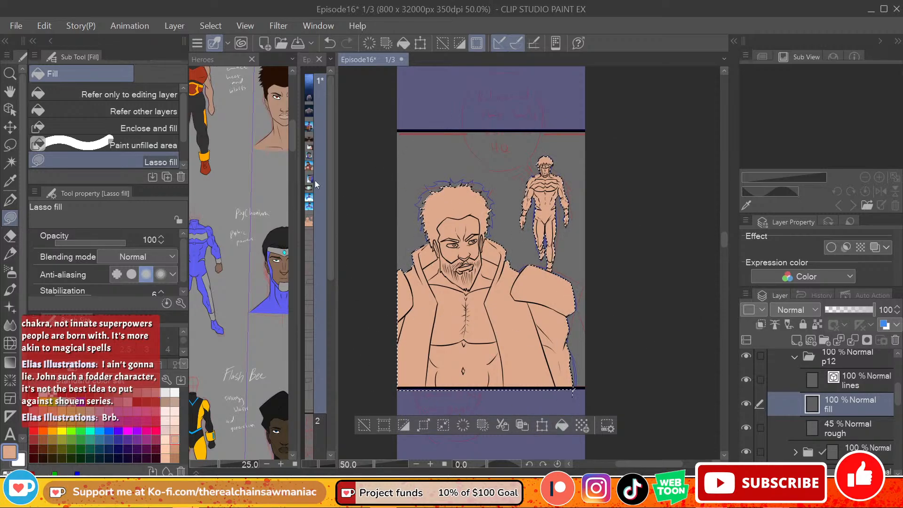
Step: Sample the red of Battle God's vest in the Heroes reference and fill both sides of the bearded hero's vest and collar
click(291, 132)
mouse_move(292, 131)
mouse_down()
mouse_move(293, 108)
mouse_move(293, 202)
mouse_up()
alt+click(211, 159)
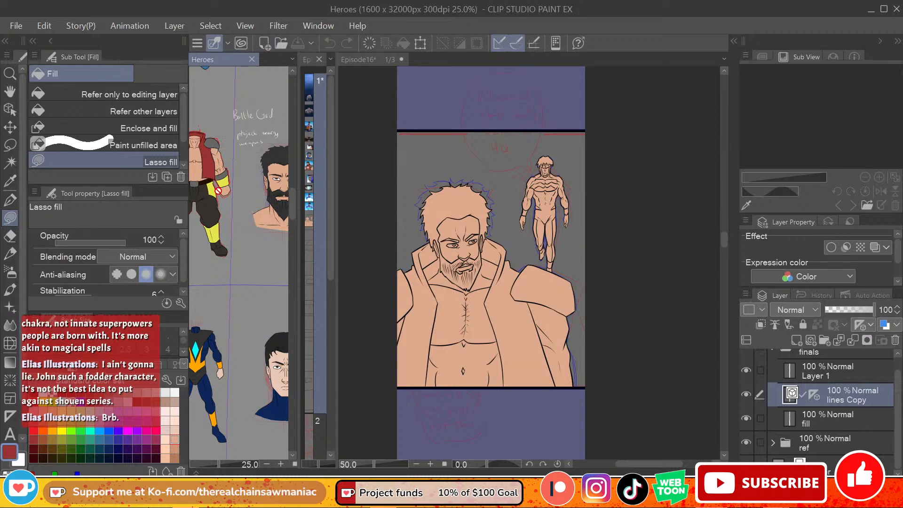
click(101, 112)
click(496, 313)
click(517, 306)
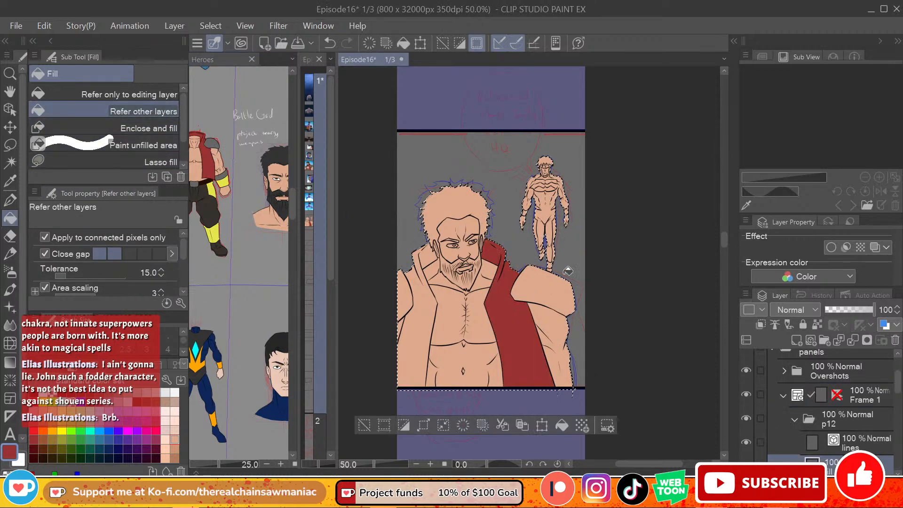
click(432, 299)
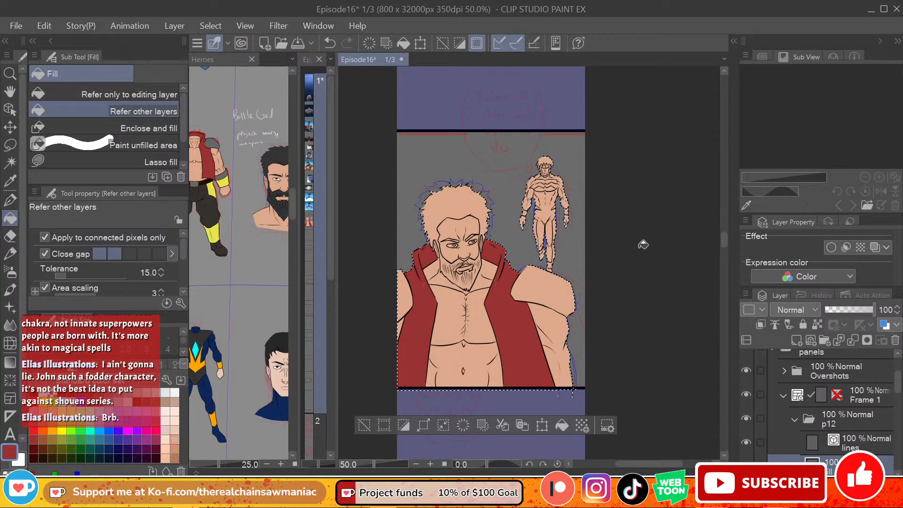
Step: Sample the grey of Battle God's shoulder guard in the reference and fill both of the bearded hero's shoulder pads
click(224, 179)
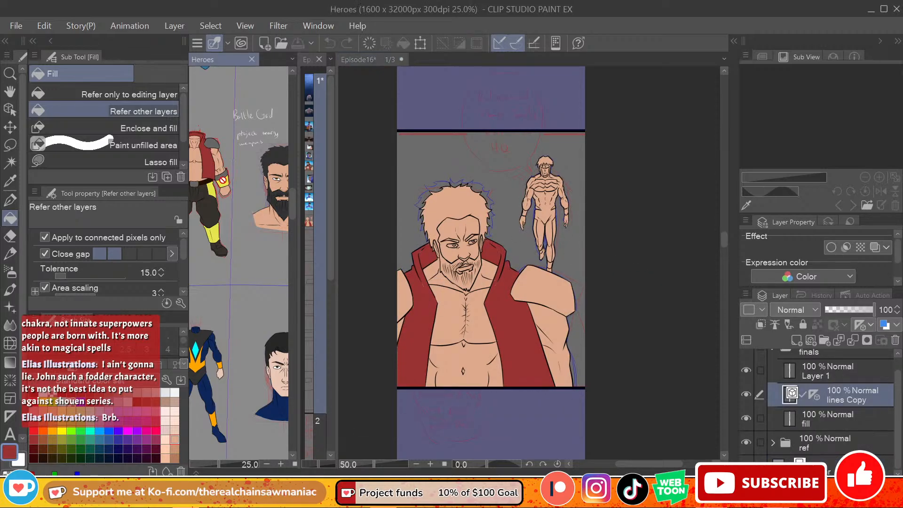
alt+click(228, 167)
alt+click(217, 144)
click(577, 261)
click(547, 289)
click(408, 296)
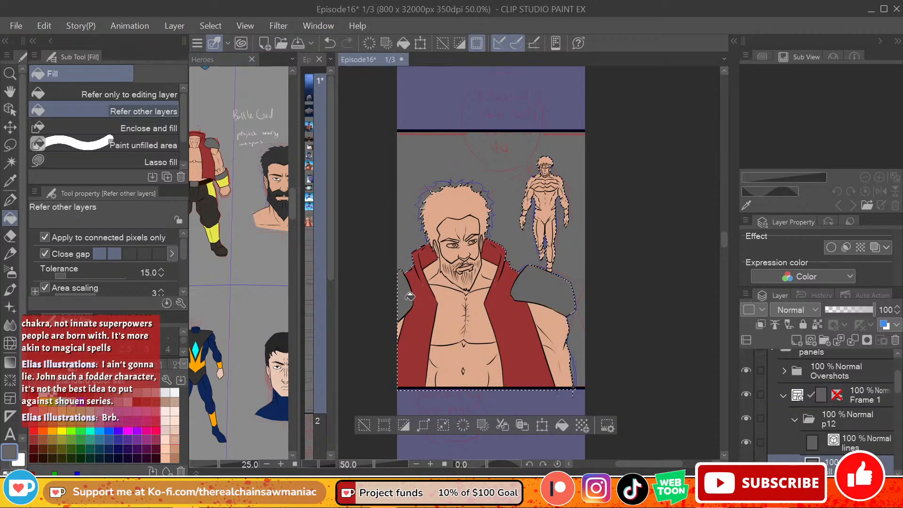
Step: Sample the dark hair colour from Battle God's reference portrait and fill the bearded hero's hair and beard
click(212, 185)
alt+click(215, 184)
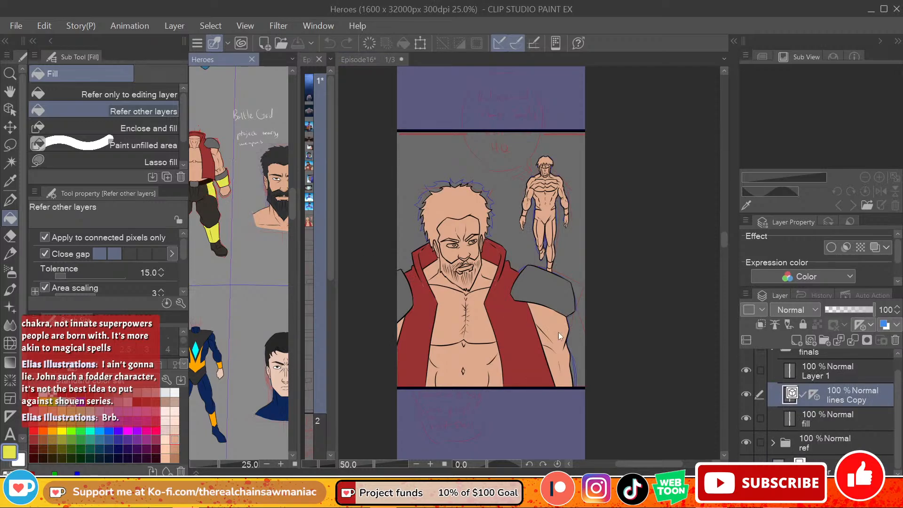
alt+click(285, 153)
click(479, 206)
click(477, 200)
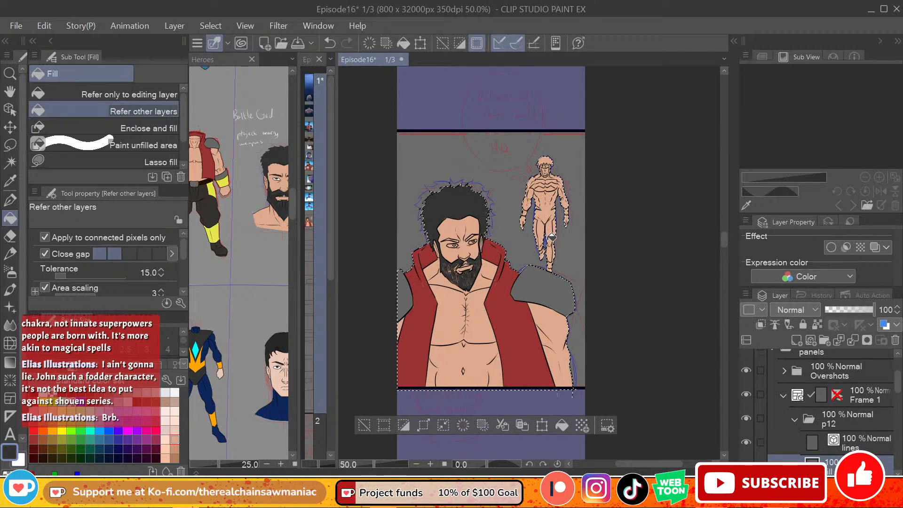
Step: Fill the whites of the bearded hero's eyes with white and his irises with yellow
scroll(507, 154, up, 3)
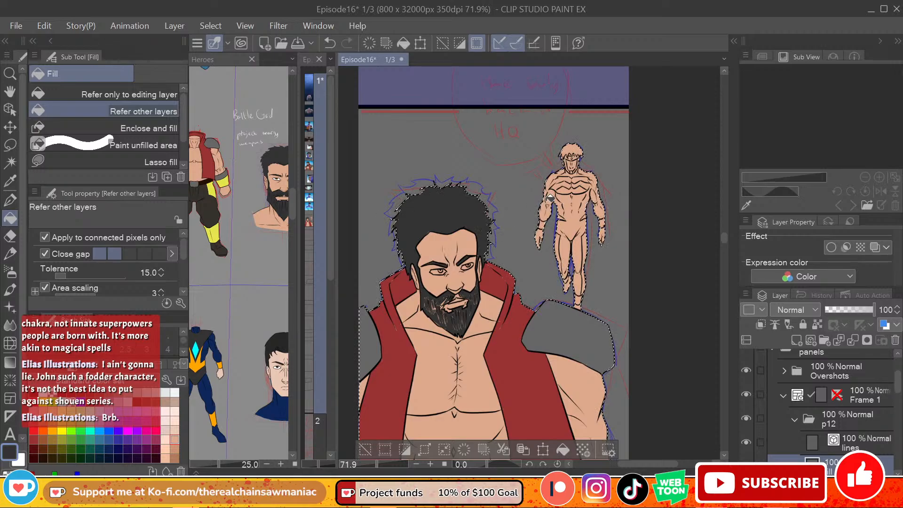
click(435, 272)
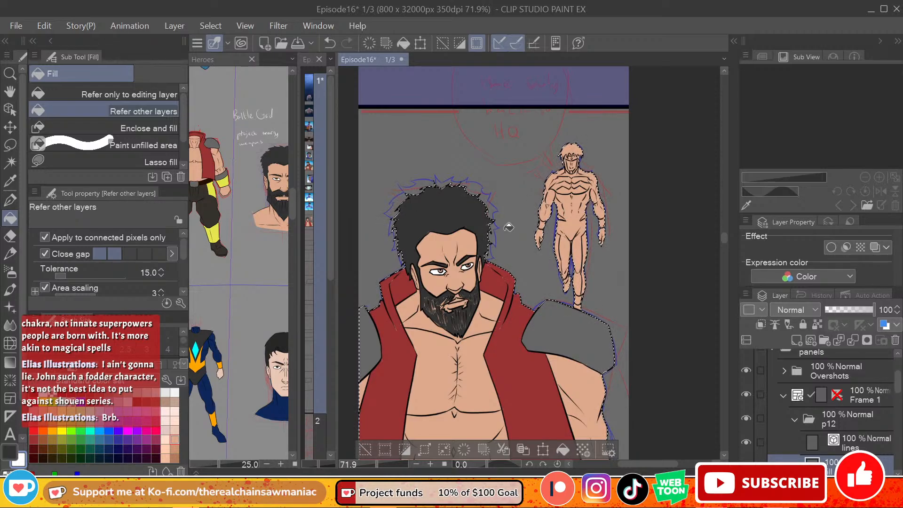
click(10, 453)
click(33, 393)
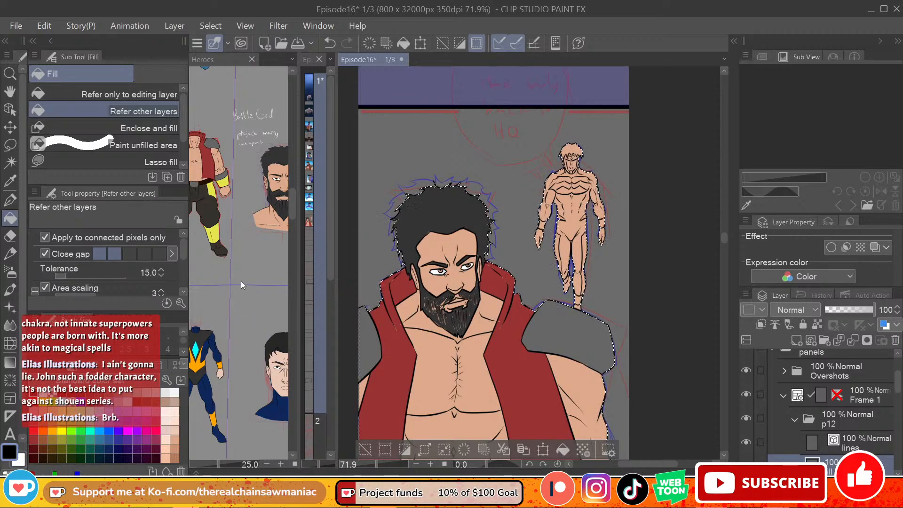
click(62, 431)
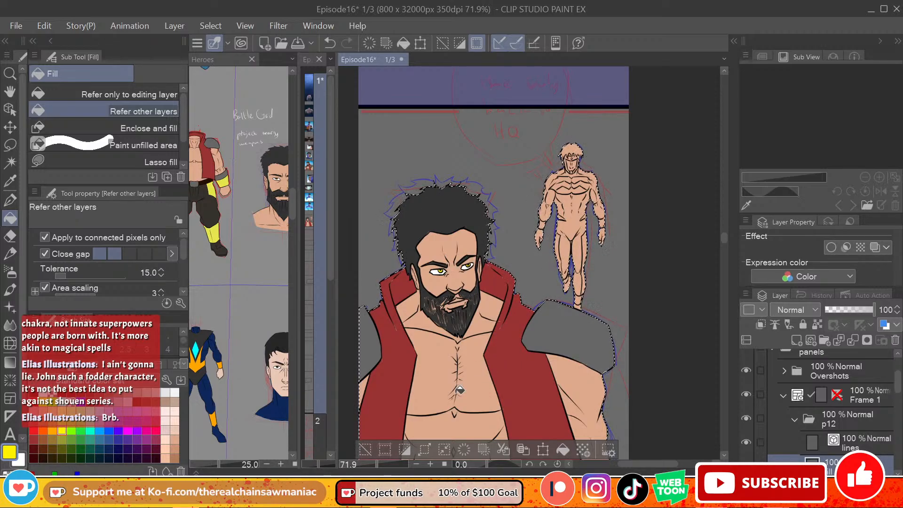
Step: Sample the dark hair colour and lasso-fill the unfilled gaps in the bearded hero's beard and hairline
click(13, 201)
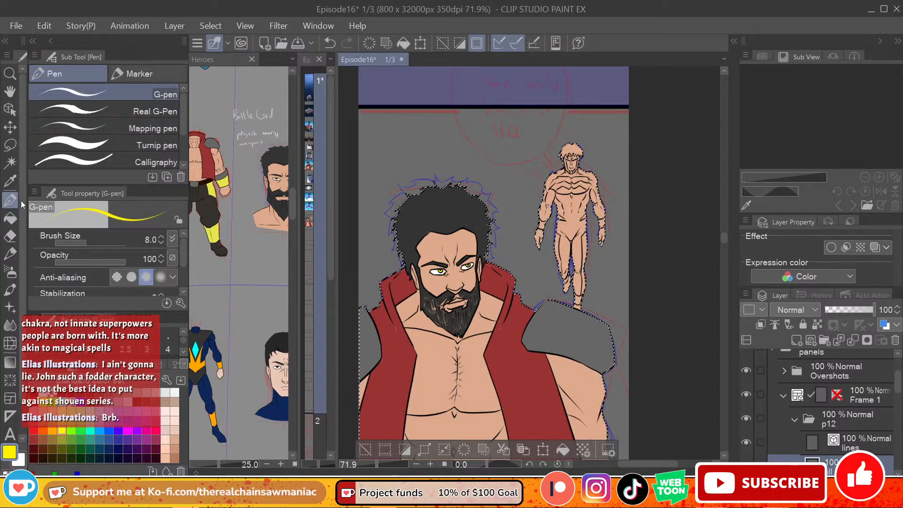
click(11, 218)
click(86, 162)
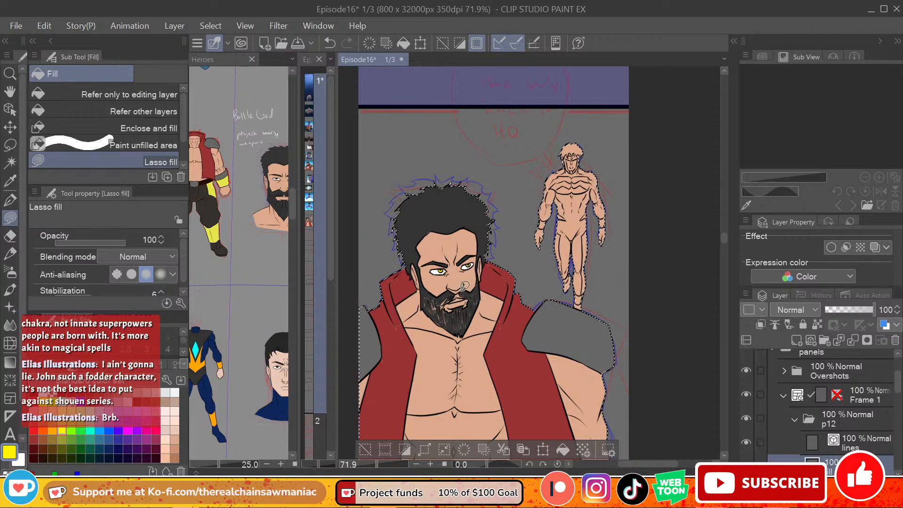
scroll(453, 280, up, 3)
scroll(454, 280, down, 1)
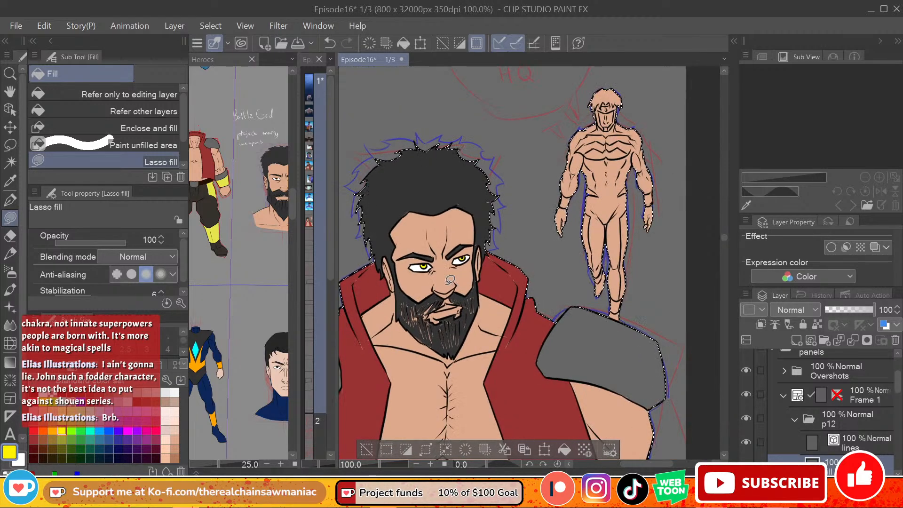
mouse_move(449, 295)
mouse_down()
mouse_move(410, 295)
mouse_move(408, 315)
mouse_move(432, 314)
mouse_up()
key(ctrl+z)
alt+click(438, 297)
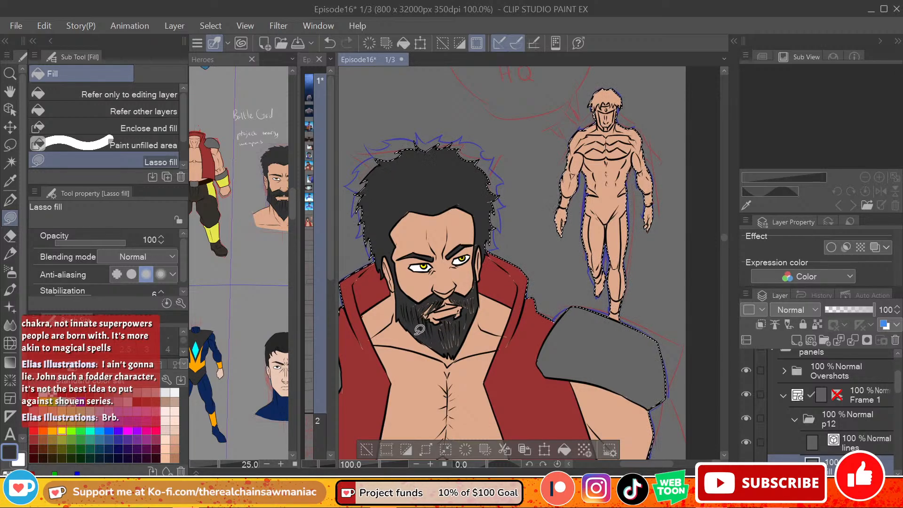
mouse_move(438, 332)
mouse_down()
mouse_move(452, 351)
mouse_move(465, 322)
mouse_move(457, 348)
mouse_up()
drag(475, 312, 475, 295)
mouse_move(443, 302)
mouse_down()
mouse_move(420, 313)
mouse_move(442, 293)
mouse_move(418, 299)
mouse_move(422, 320)
mouse_up()
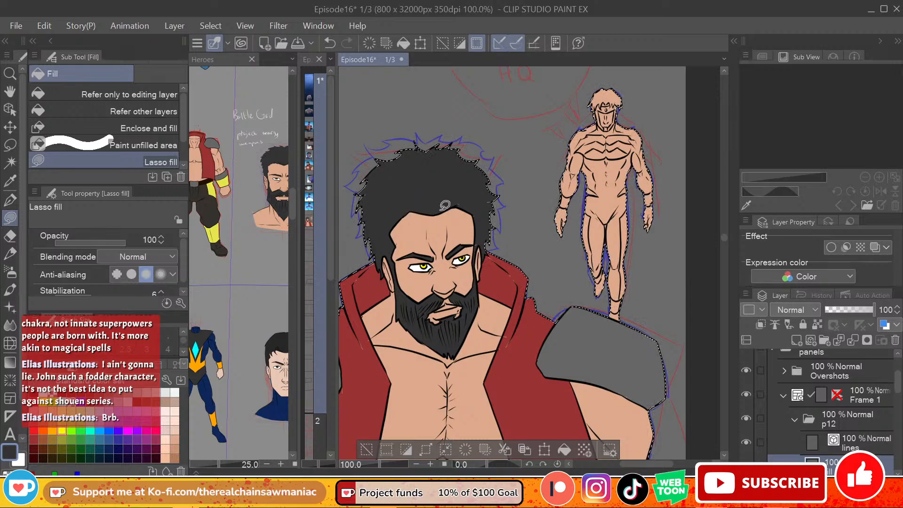
drag(432, 213, 473, 189)
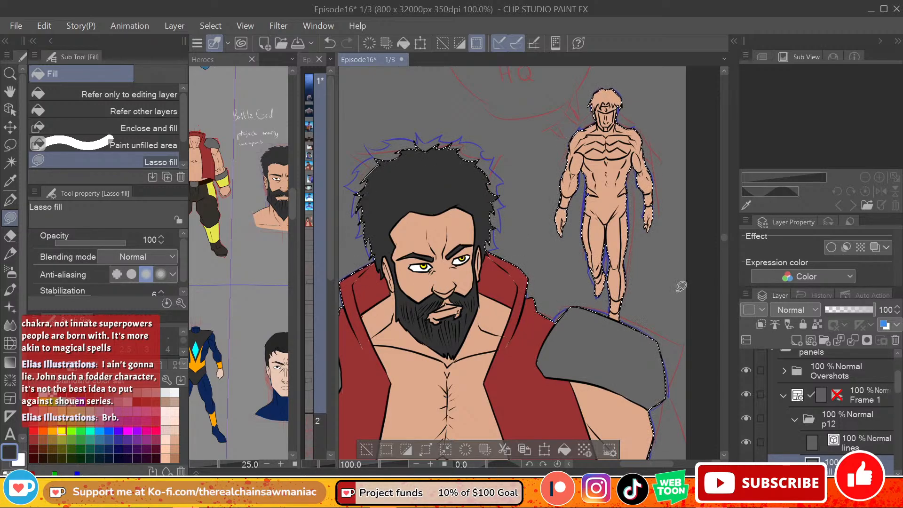
Step: Sample the vest's red and lasso-fill the remaining gaps along the bearded hero's collar and both sides of the vest
drag(723, 238, 723, 242)
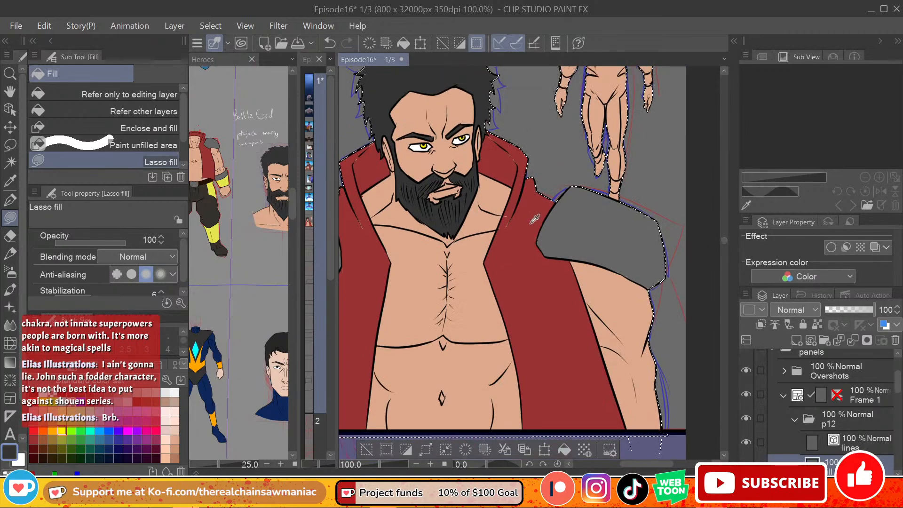
alt+click(533, 219)
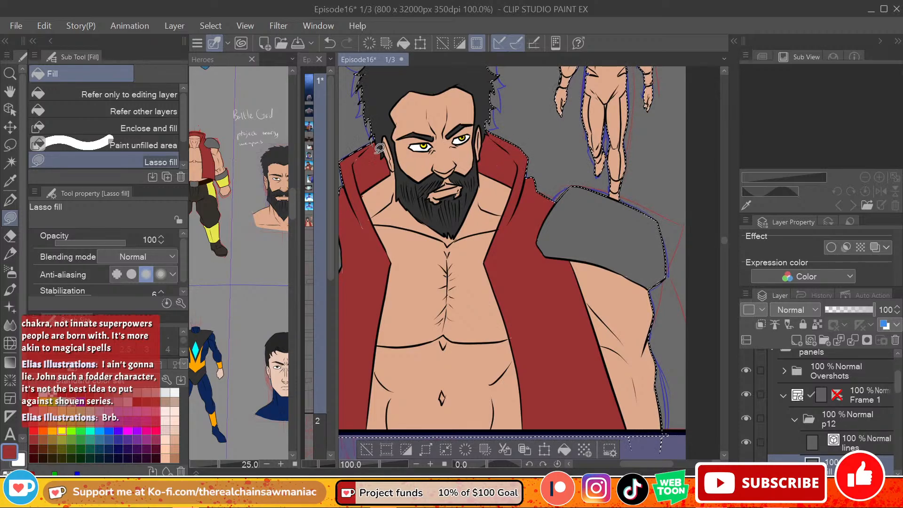
drag(354, 134, 358, 135)
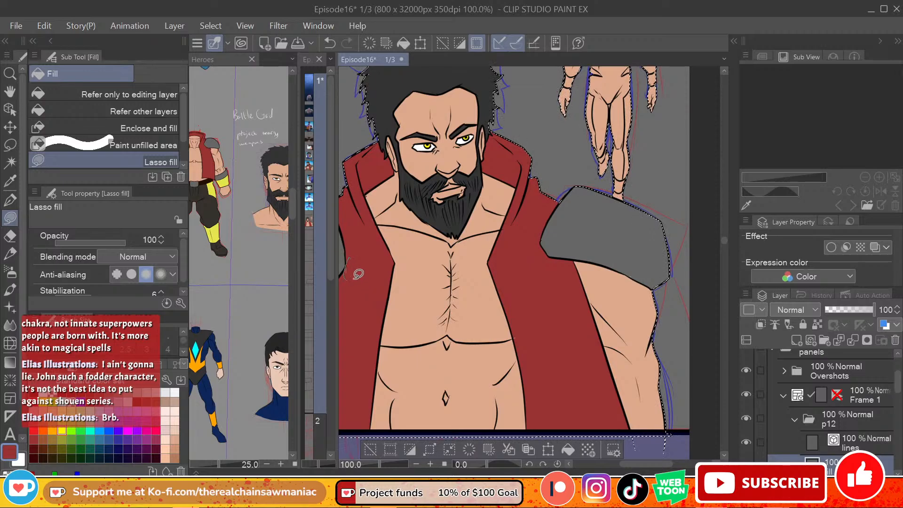
drag(354, 278, 356, 275)
drag(653, 465, 644, 466)
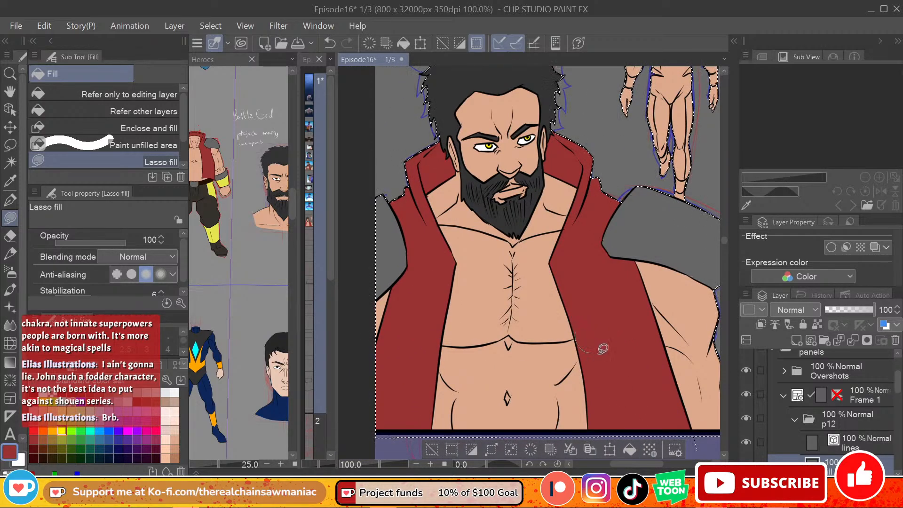
drag(598, 354, 611, 343)
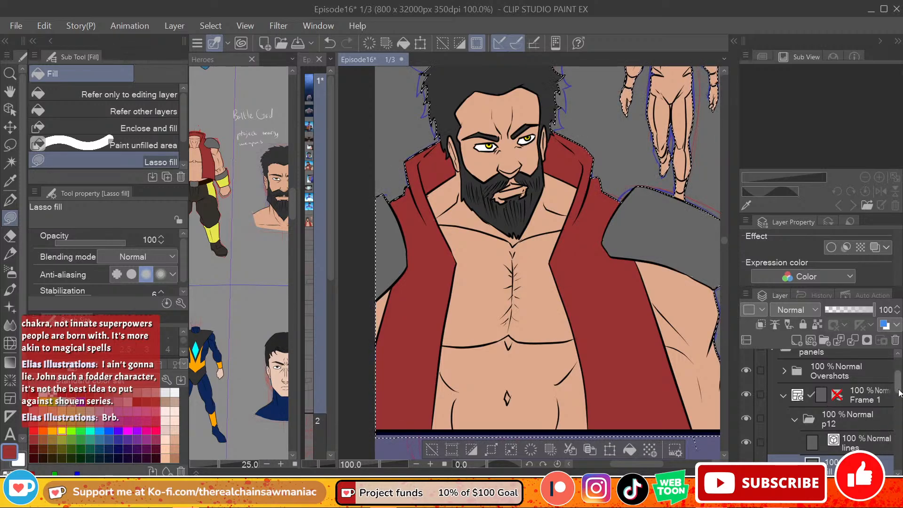
Step: Add a new raster layer above p12's fill layer and name it sh
scroll(900, 392, down, 3)
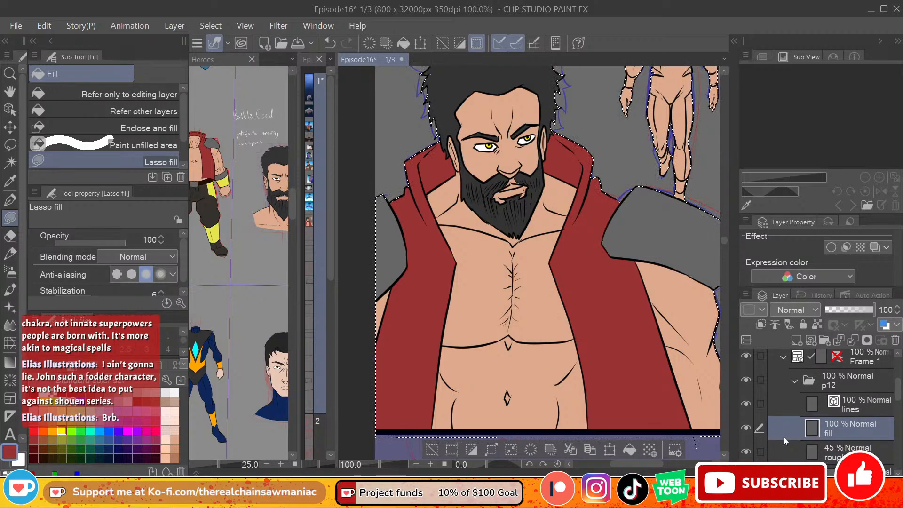
click(811, 340)
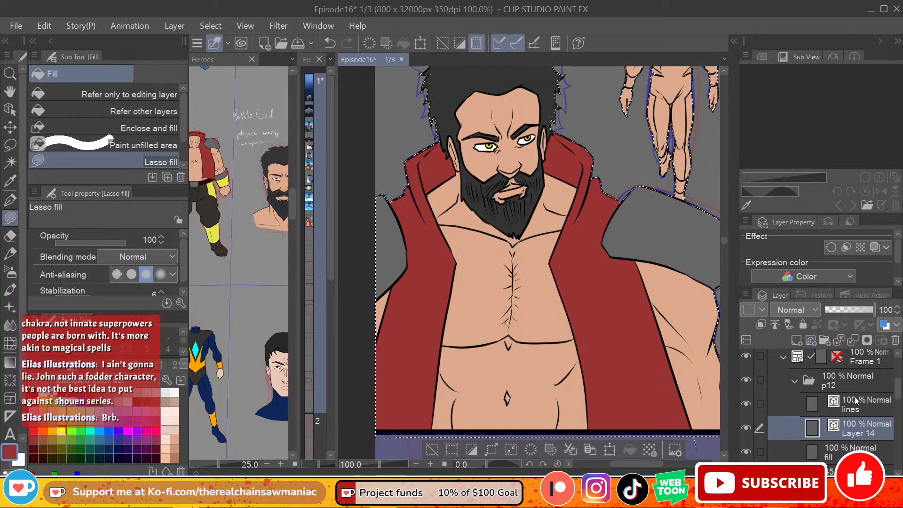
key(ctrl+z)
click(797, 340)
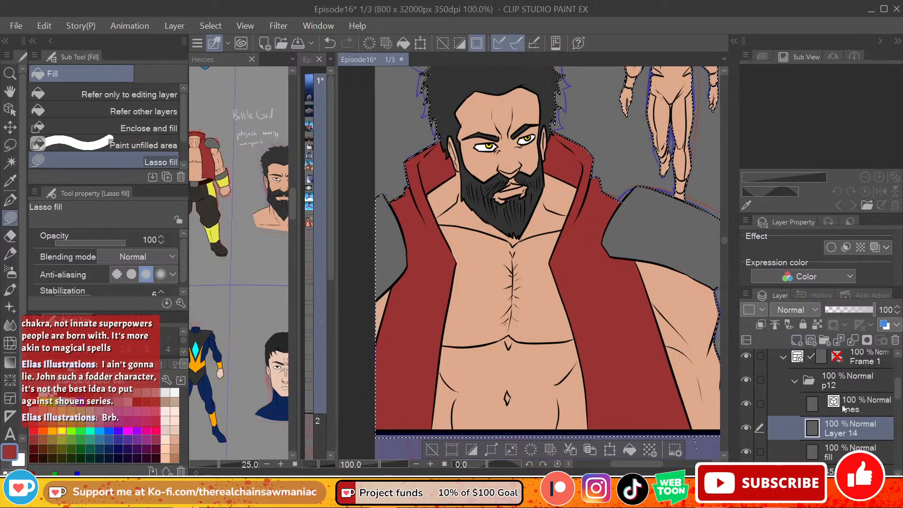
double_click(851, 435)
text(sh)
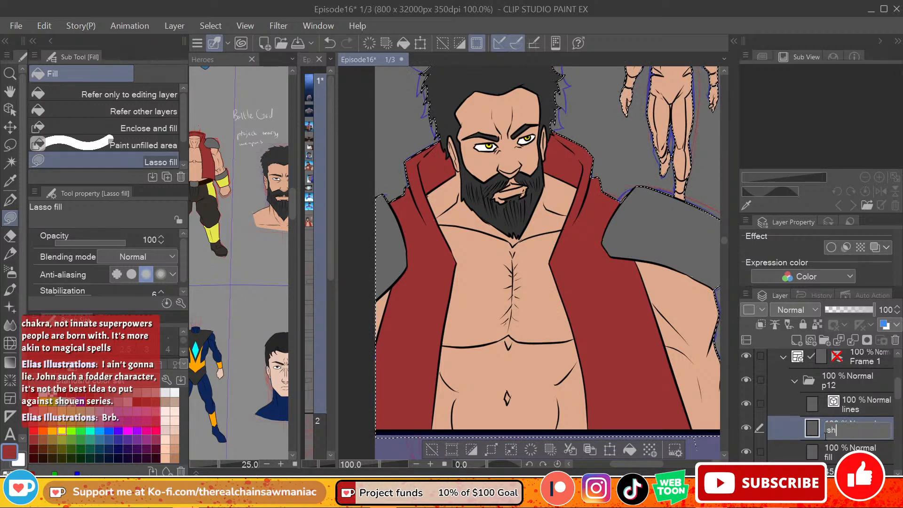
key(Return)
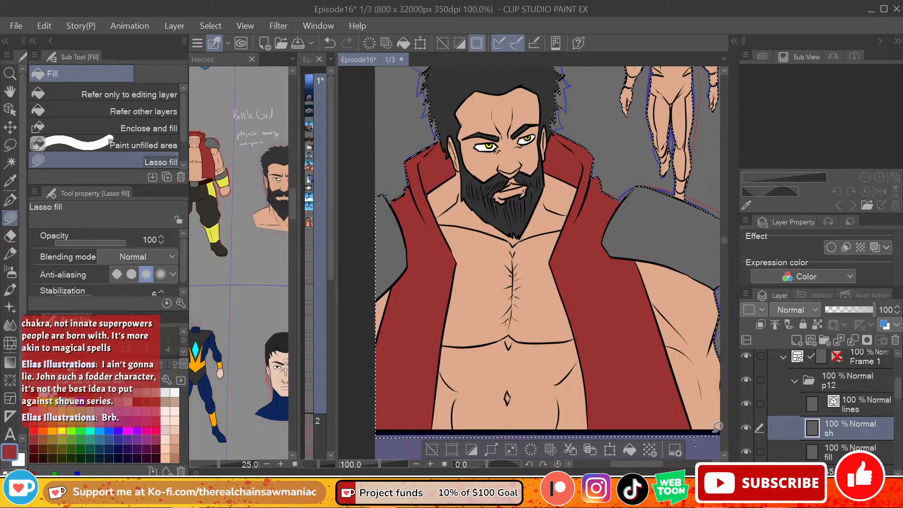
Step: Return to p12's fill layer and fill the bearded hero's teeth with white
click(837, 458)
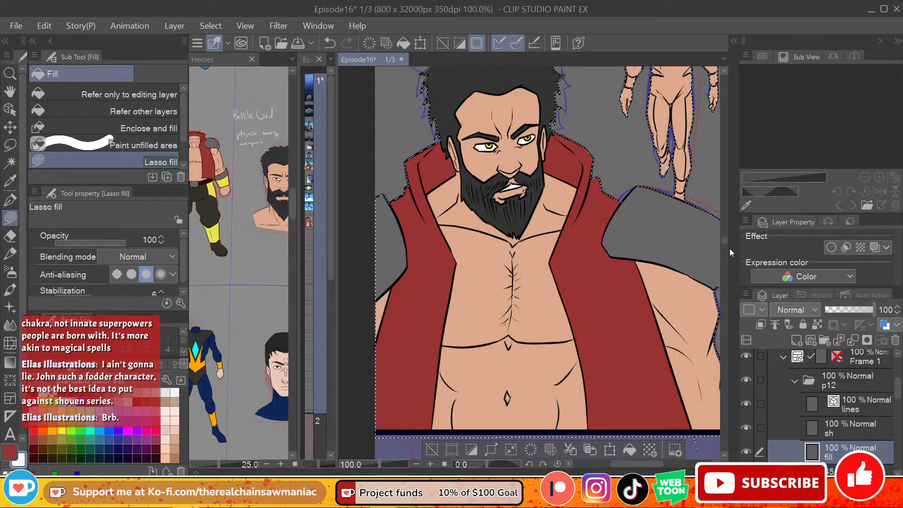
mouse_move(724, 240)
mouse_down()
mouse_move(732, 231)
mouse_move(726, 240)
mouse_up()
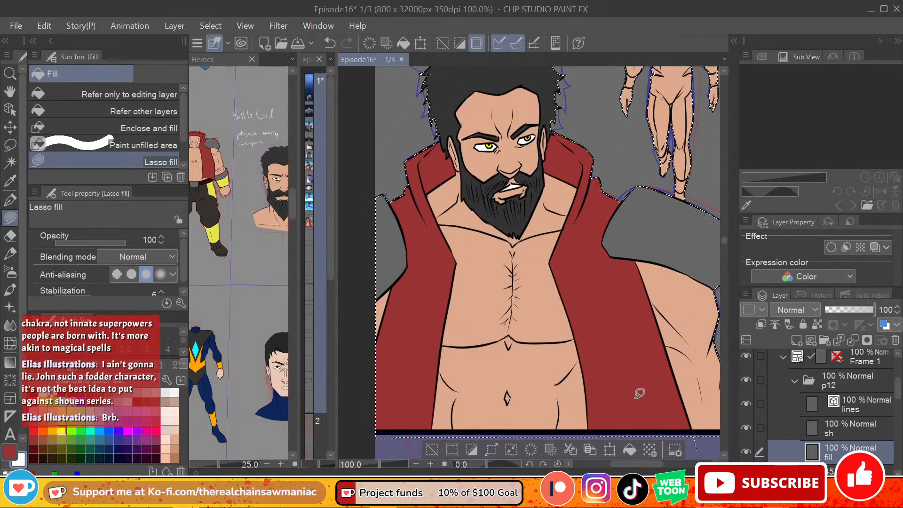
drag(628, 464, 646, 464)
drag(722, 242, 723, 241)
Step: Sample the blue of the blue-suited hero's costume in the Heroes reference and lasso-fill the small walking hero's body from the neck down
click(289, 199)
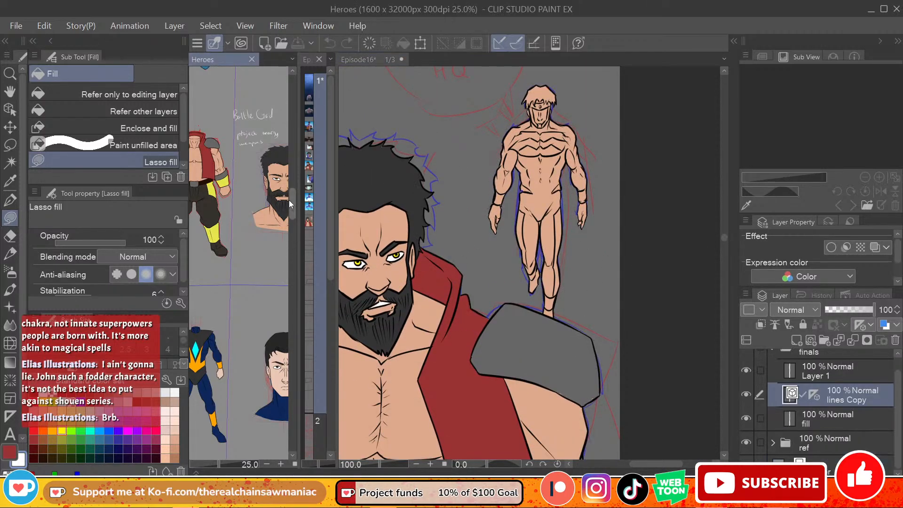
drag(289, 199, 281, 156)
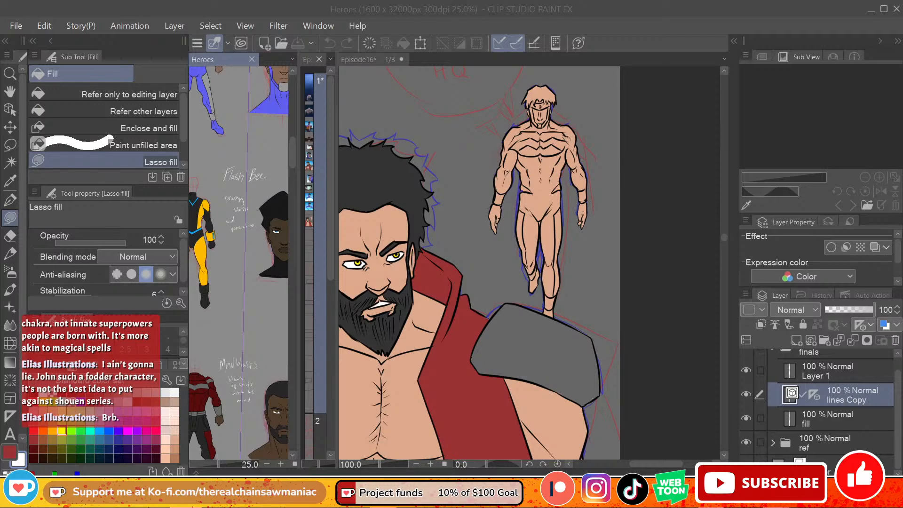
alt+click(278, 102)
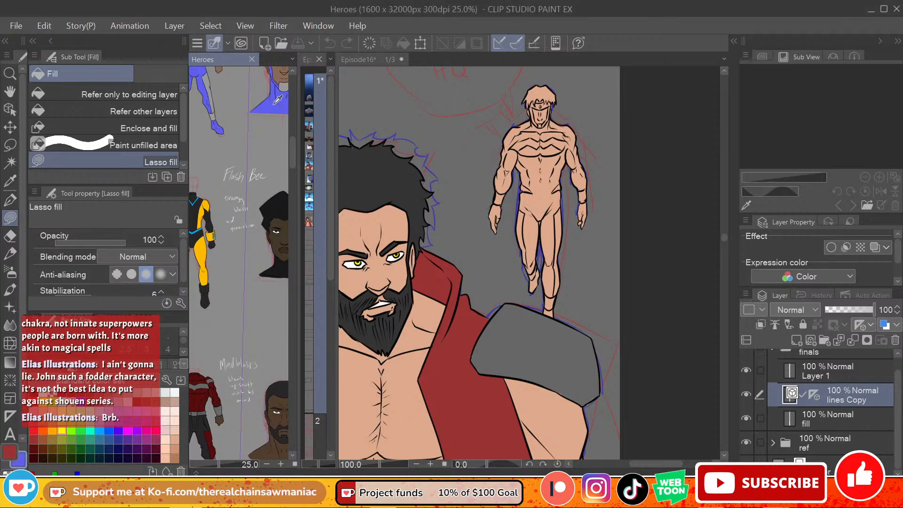
click(42, 392)
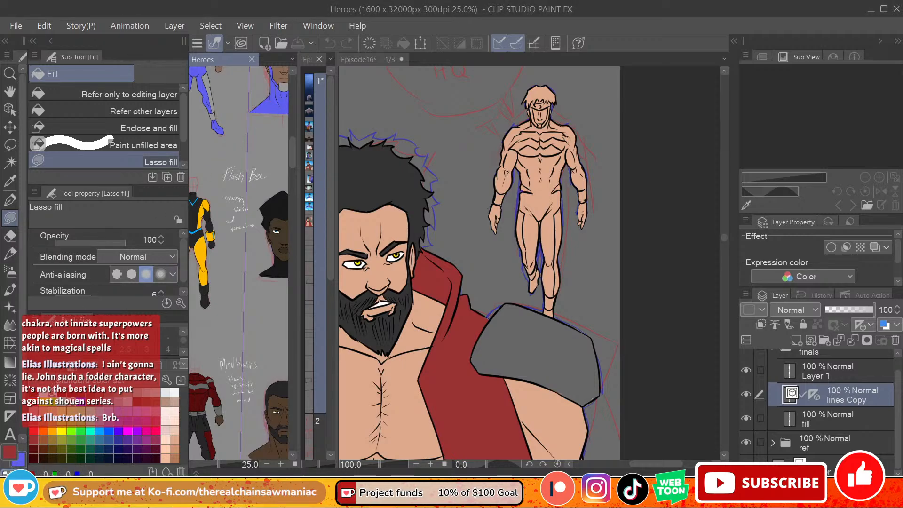
click(43, 394)
alt+click(273, 107)
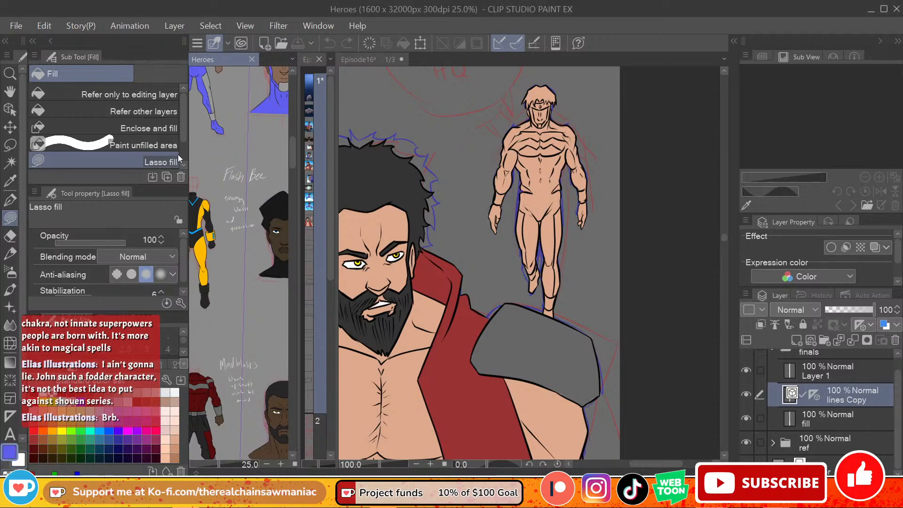
click(545, 187)
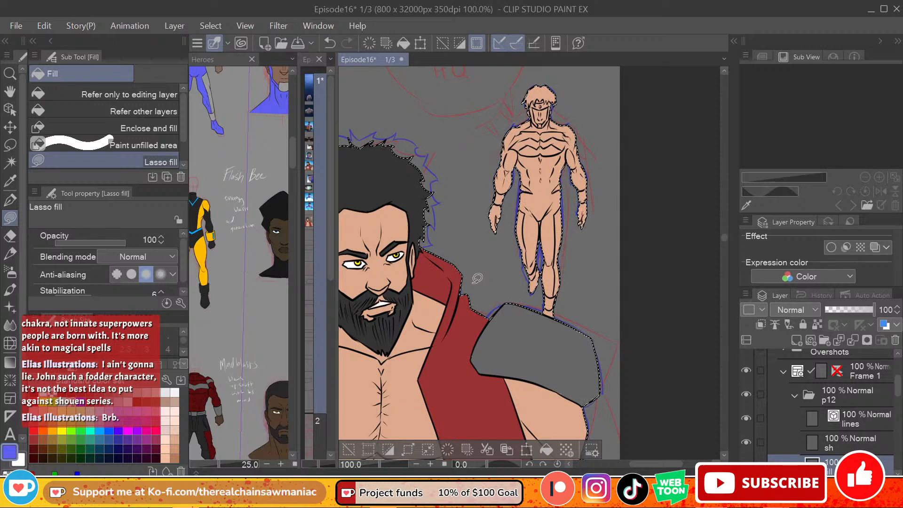
mouse_move(546, 306)
mouse_down()
mouse_move(549, 240)
mouse_move(594, 278)
mouse_move(624, 221)
mouse_move(549, 141)
mouse_move(525, 278)
mouse_up()
mouse_move(621, 183)
mouse_down()
mouse_move(555, 120)
mouse_move(525, 149)
mouse_up()
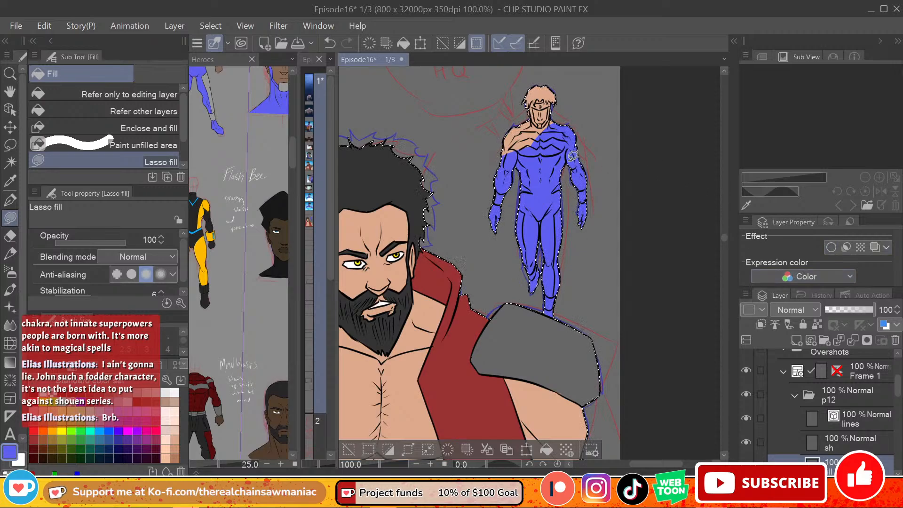
scroll(563, 142, up, 2)
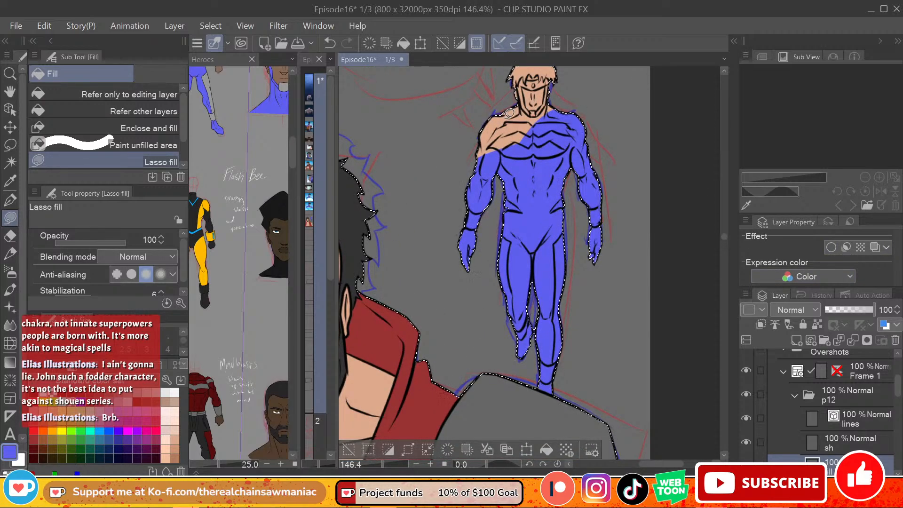
mouse_move(549, 102)
mouse_down()
mouse_move(576, 112)
mouse_move(491, 174)
mouse_move(466, 127)
mouse_move(528, 135)
mouse_move(516, 97)
mouse_move(527, 117)
mouse_up()
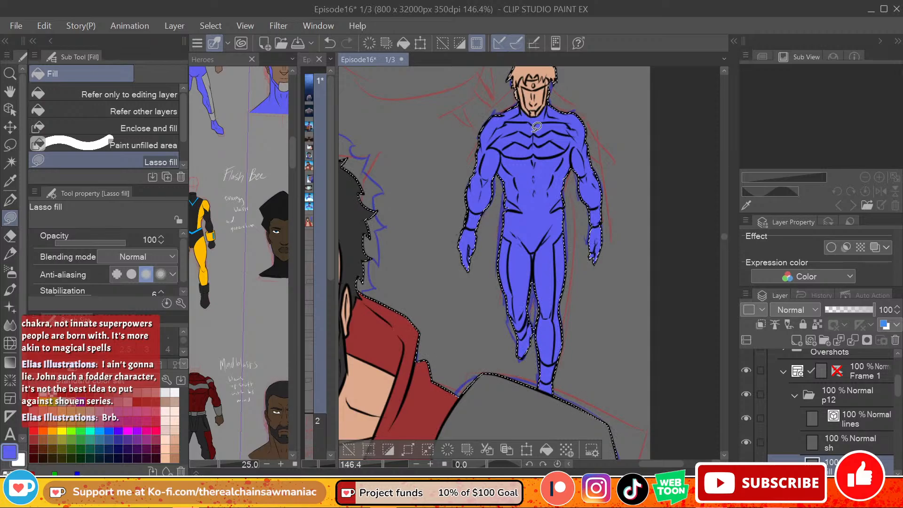
Step: Fill the small walking hero's headband with grey and his hair with near-black
scroll(726, 235, up, 3)
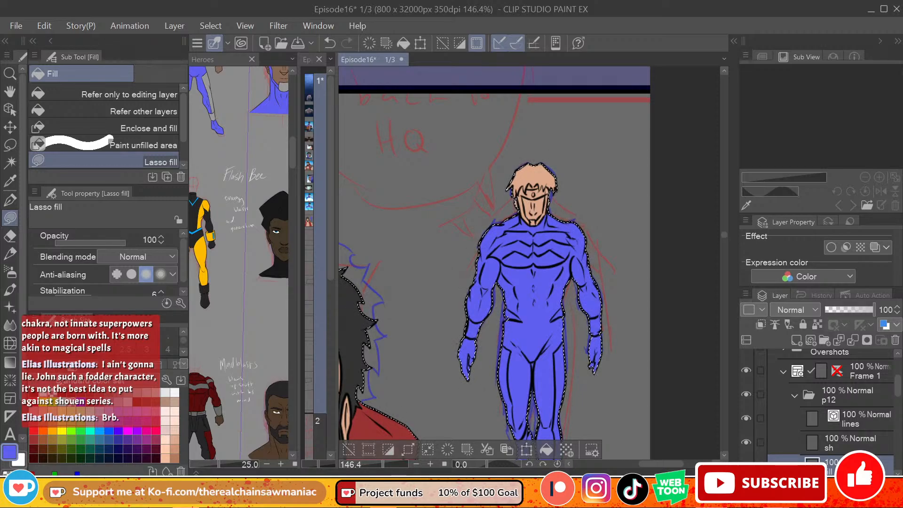
click(109, 392)
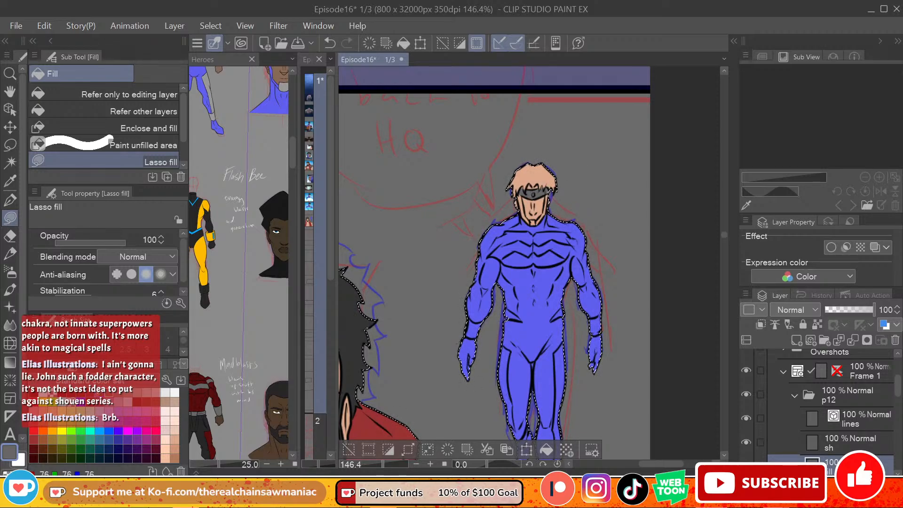
click(98, 392)
click(90, 393)
click(71, 392)
click(81, 392)
click(72, 392)
click(81, 392)
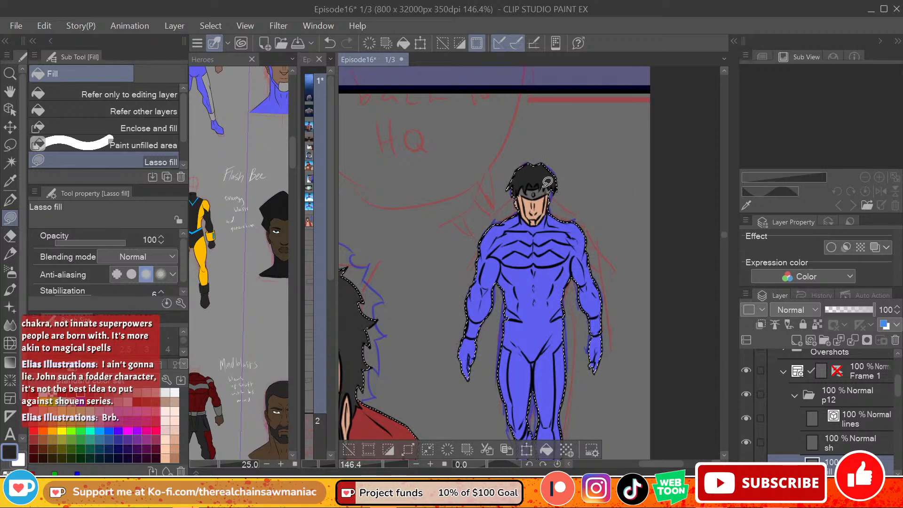
Step: Colour the small hero's headgear with a turquoise gem, a grey chin guard and blue side panels around the face
click(90, 430)
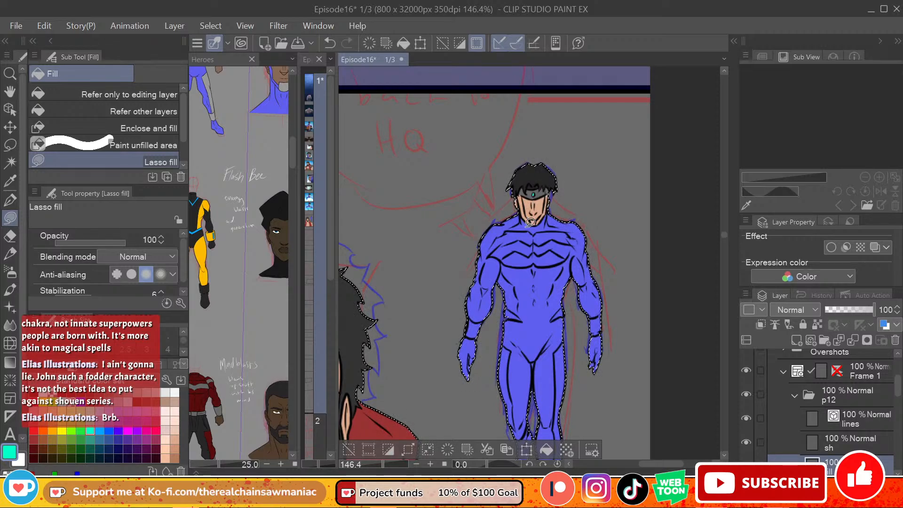
alt+click(541, 189)
drag(535, 214, 547, 212)
alt+click(564, 231)
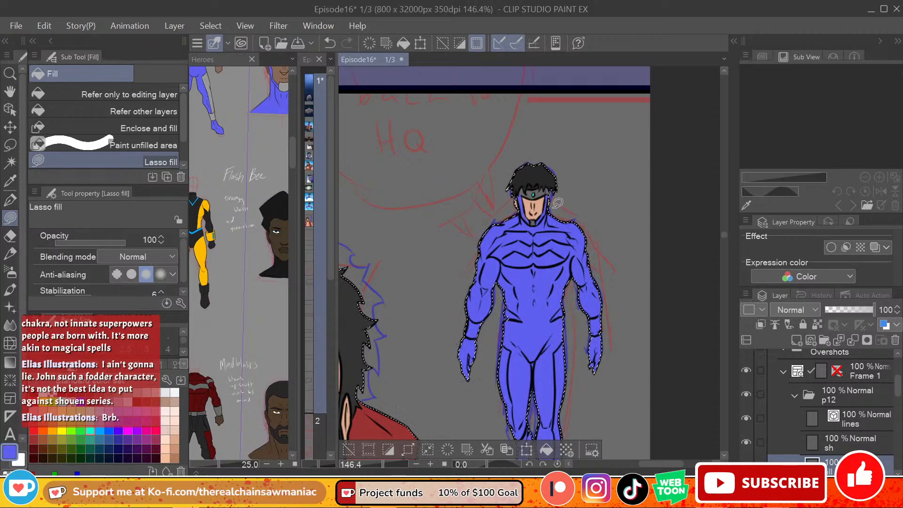
Step: Sample the brown skin of the blue-suited hero's portrait in the Heroes reference and fill the small walking hero's face, referring to other layers
drag(292, 149, 292, 142)
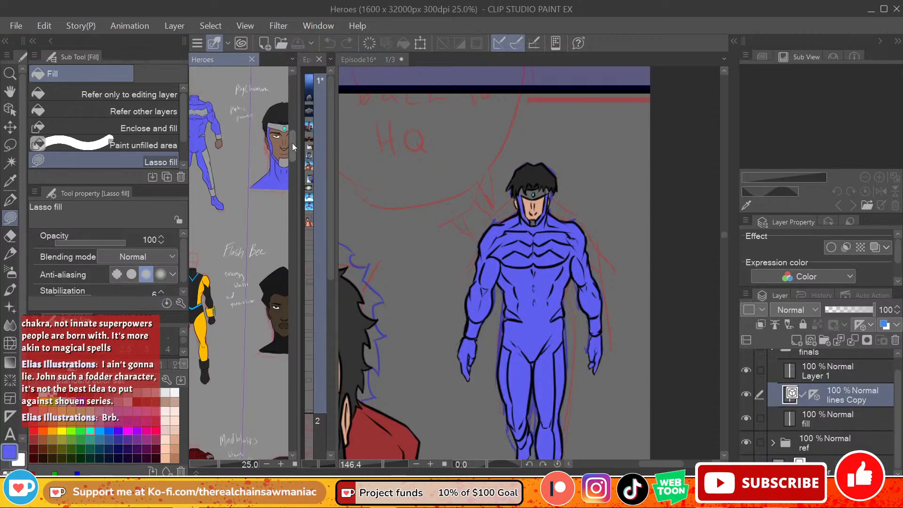
alt+click(281, 142)
click(557, 216)
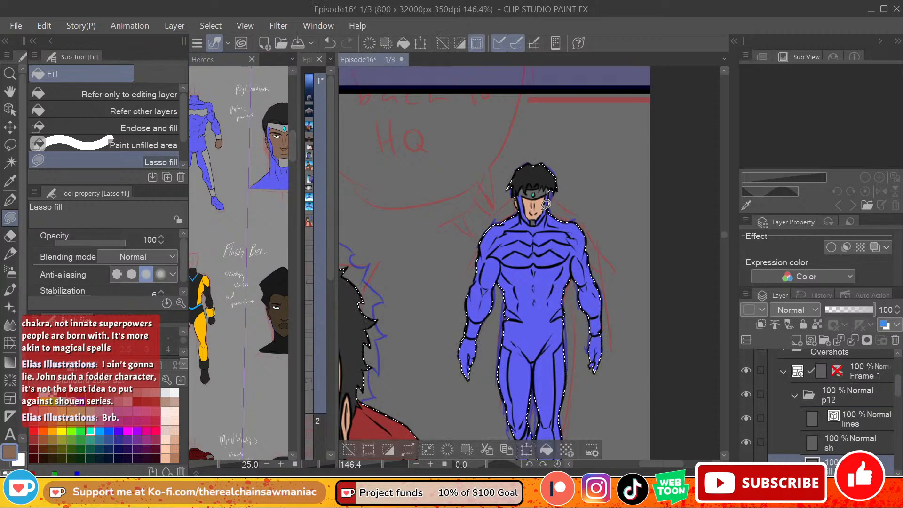
click(113, 112)
click(540, 207)
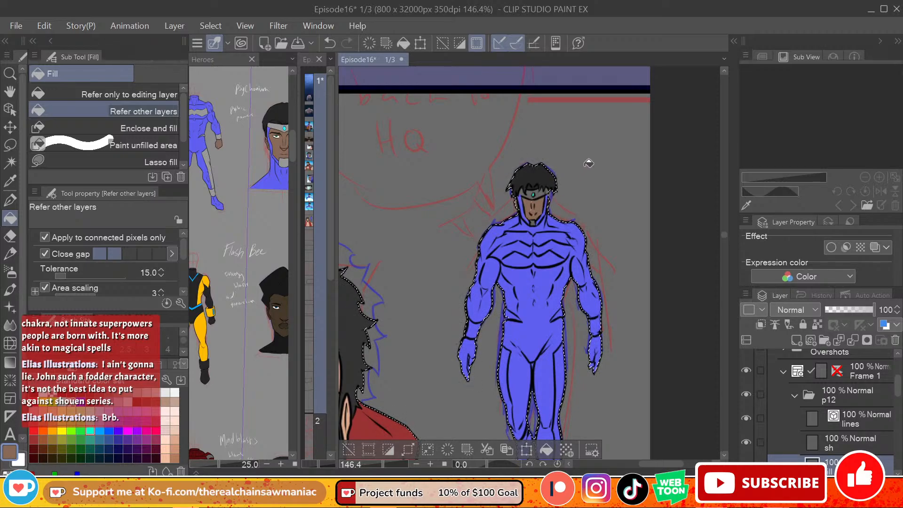
Step: Lasso-fill the small walking hero's hands with brown skin and his wristbands with grey from the Heroes reference
click(62, 164)
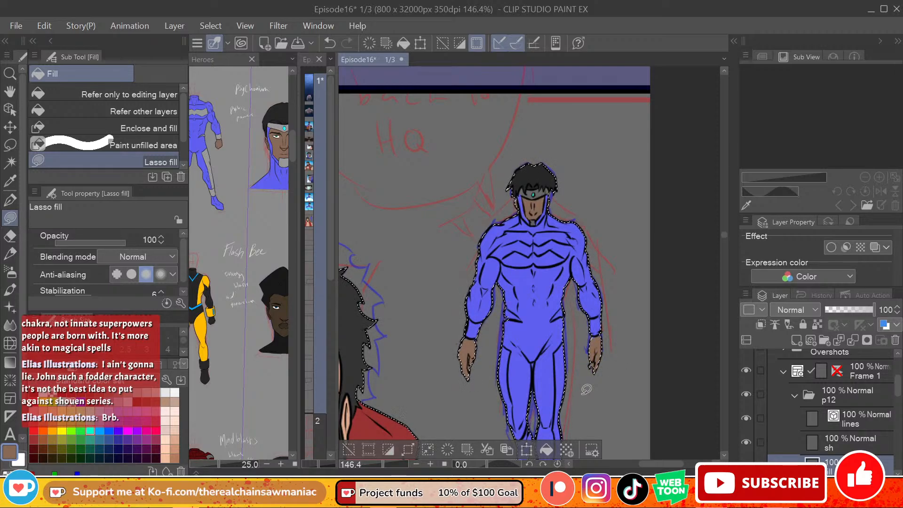
click(100, 393)
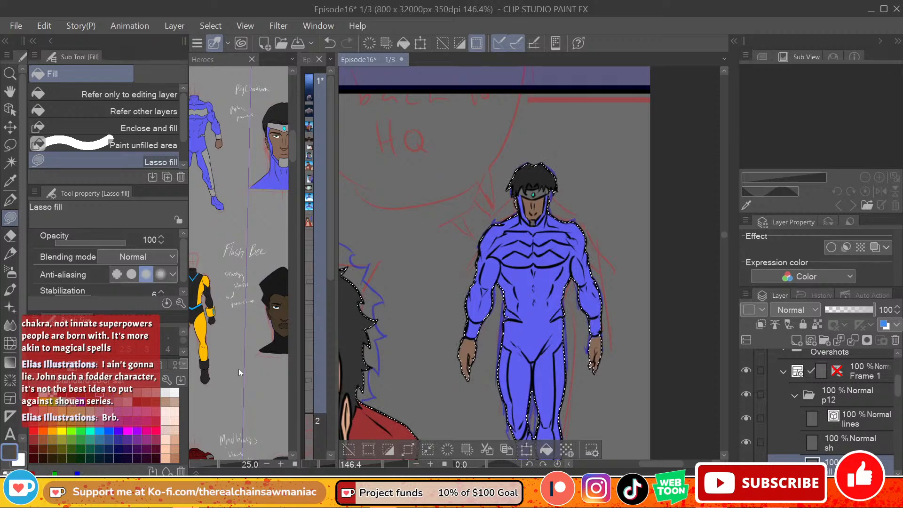
drag(474, 334, 475, 332)
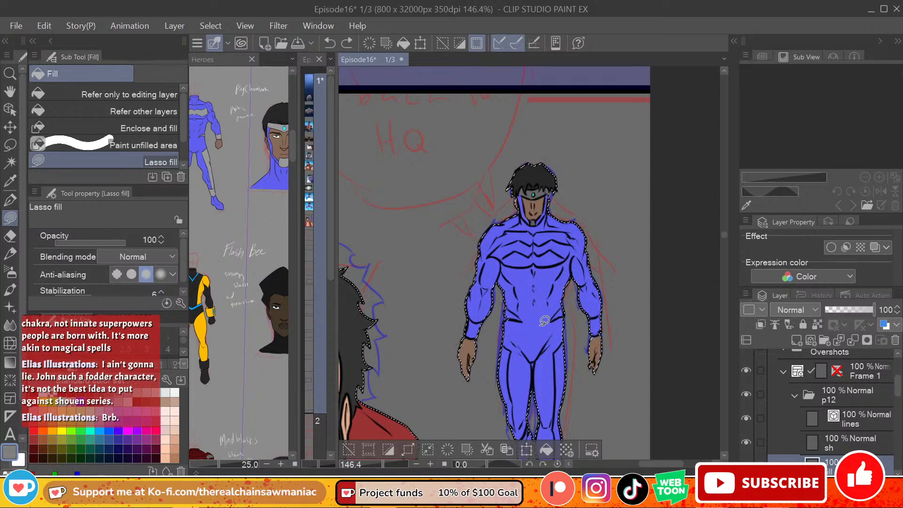
Step: Fill the markings on both sides of the small hero's waist with grey, redoing one of them with Lasso fill
click(141, 111)
key(ctrl+y)
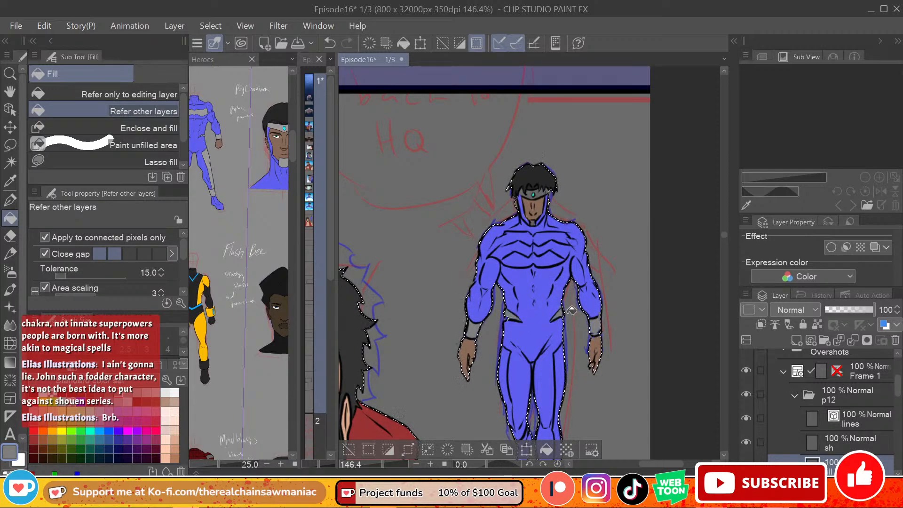
key(ctrl+z)
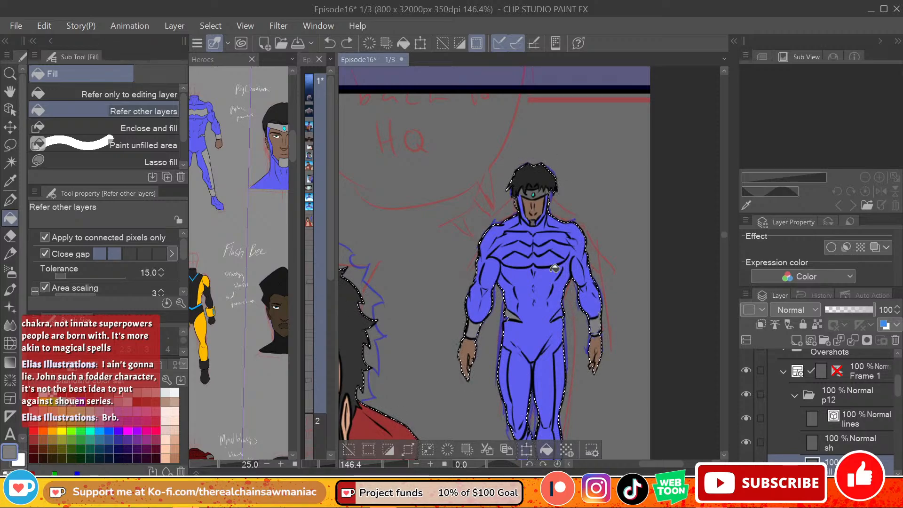
click(61, 160)
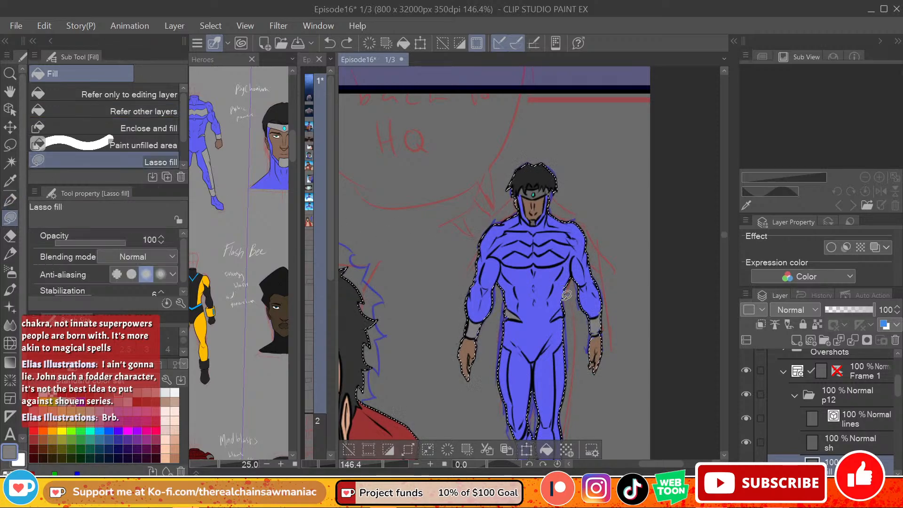
mouse_move(563, 308)
mouse_down()
mouse_move(551, 320)
mouse_move(563, 321)
mouse_move(564, 310)
mouse_up()
Step: Lasso-fill the small hero's leg side stripes, boot bands and zigzag chest band with grey
drag(724, 234, 722, 238)
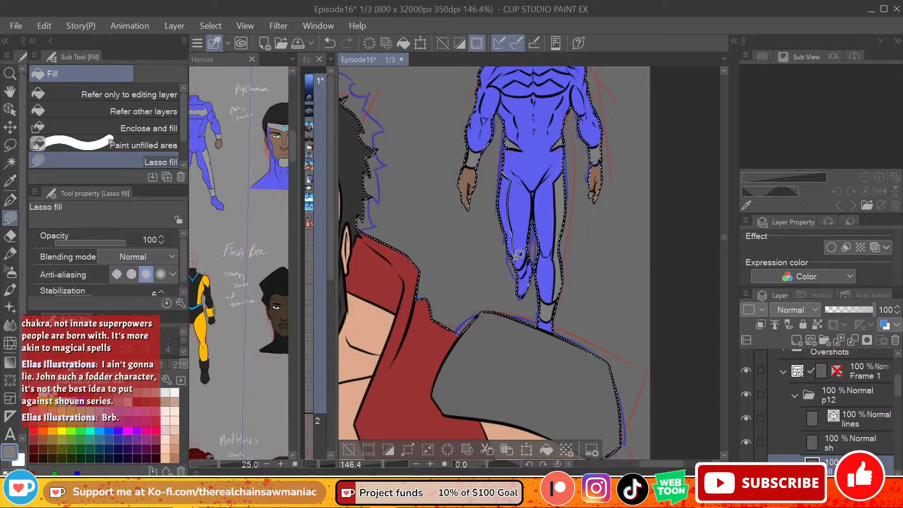
drag(518, 254, 518, 196)
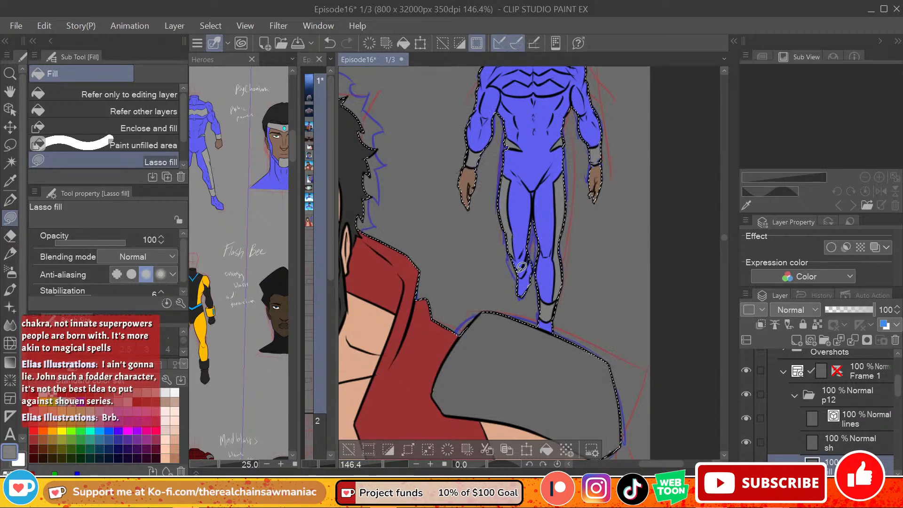
mouse_move(518, 270)
mouse_down()
mouse_move(528, 253)
mouse_move(519, 274)
mouse_up()
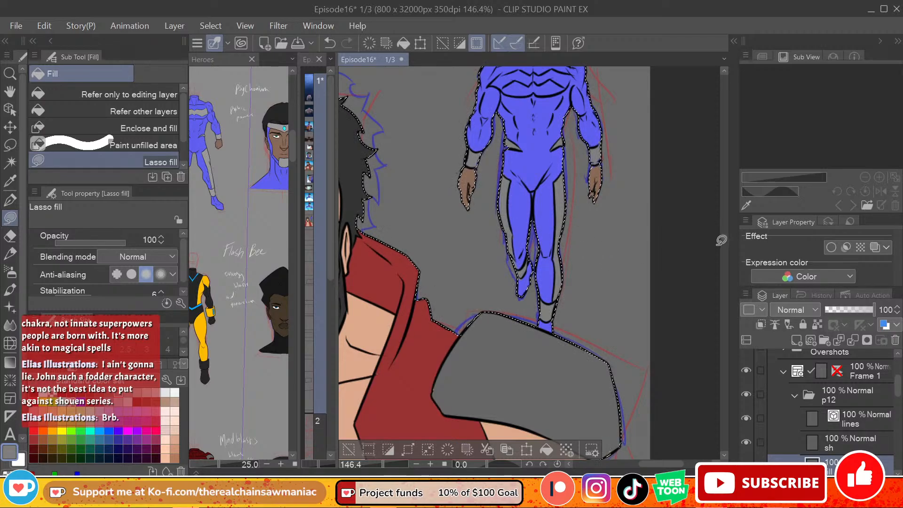
scroll(528, 217, up, 5)
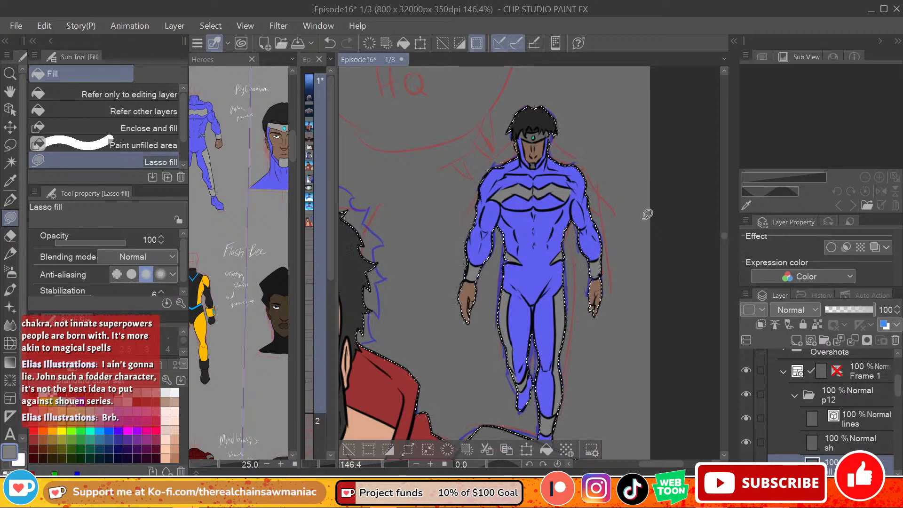
Step: Try the hard eraser on the sh layer, switch to the flat-colour layer beneath it and set the eraser size to 15
click(873, 438)
scroll(538, 368, down, 4)
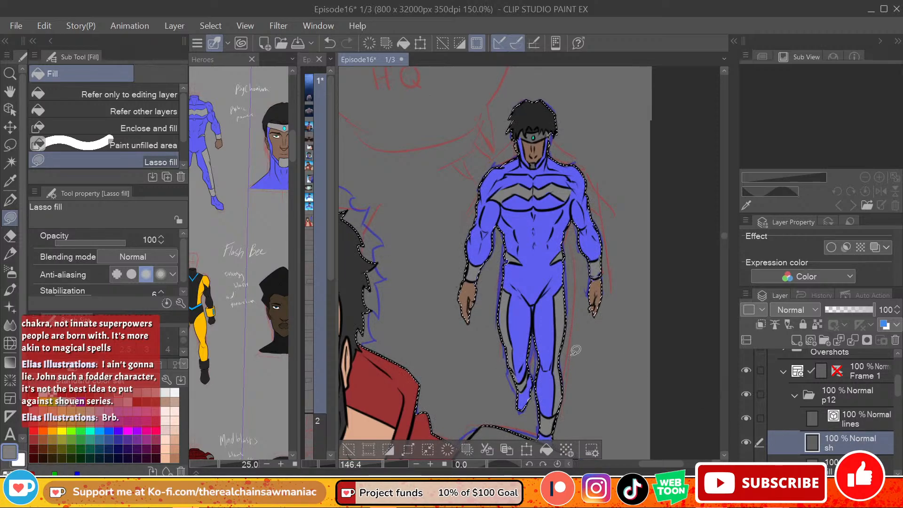
scroll(538, 367, down, 2)
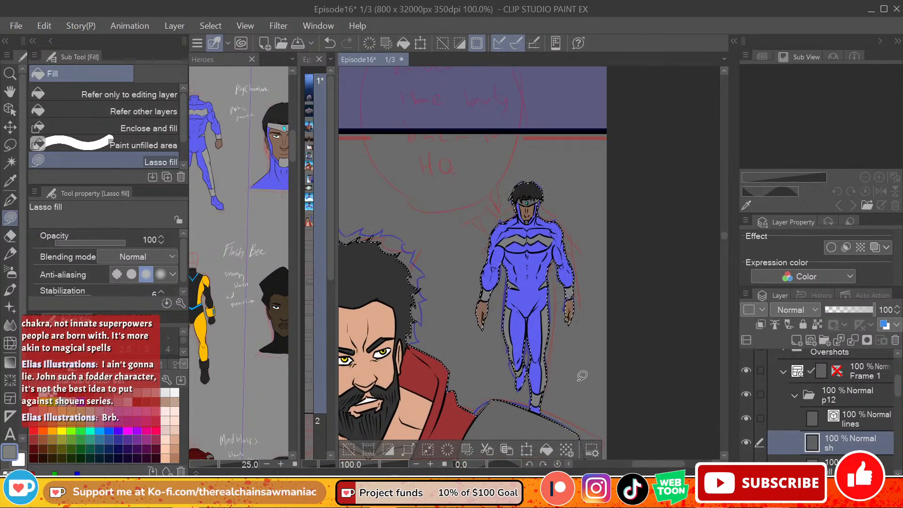
scroll(564, 379, up, 2)
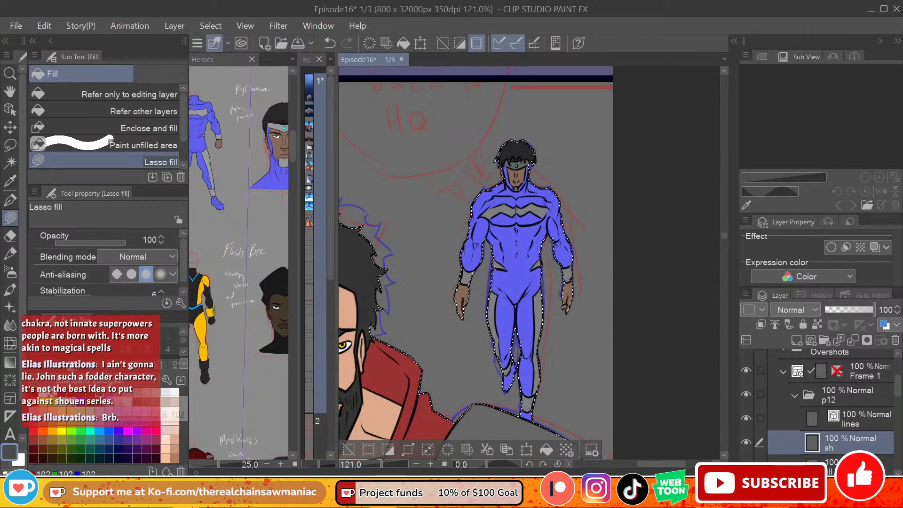
key(e)
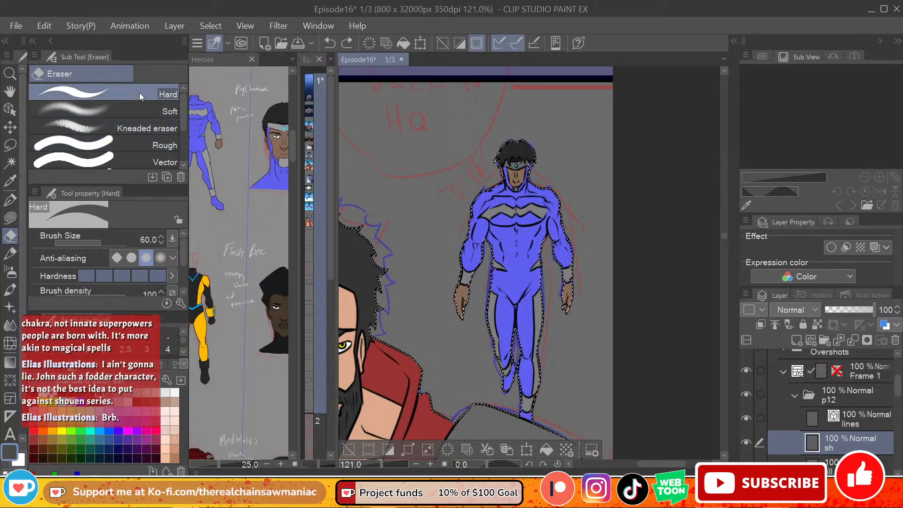
click(516, 309)
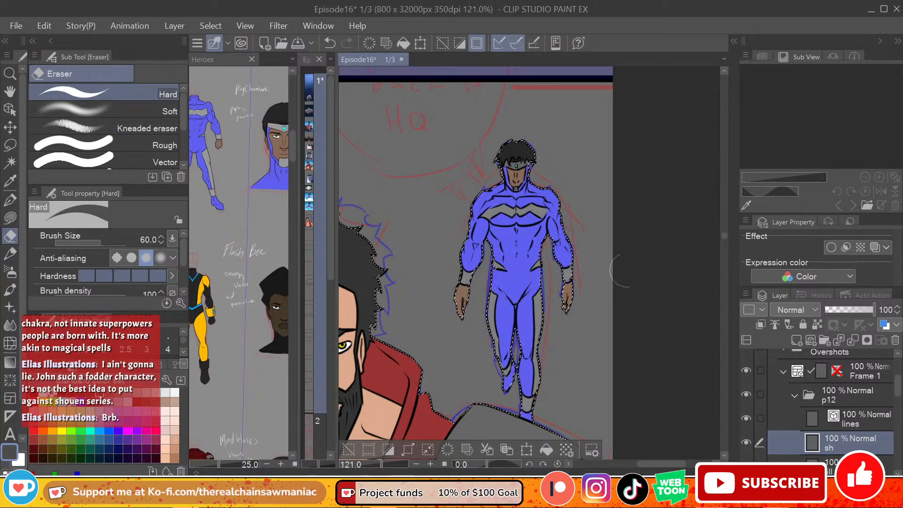
click(821, 467)
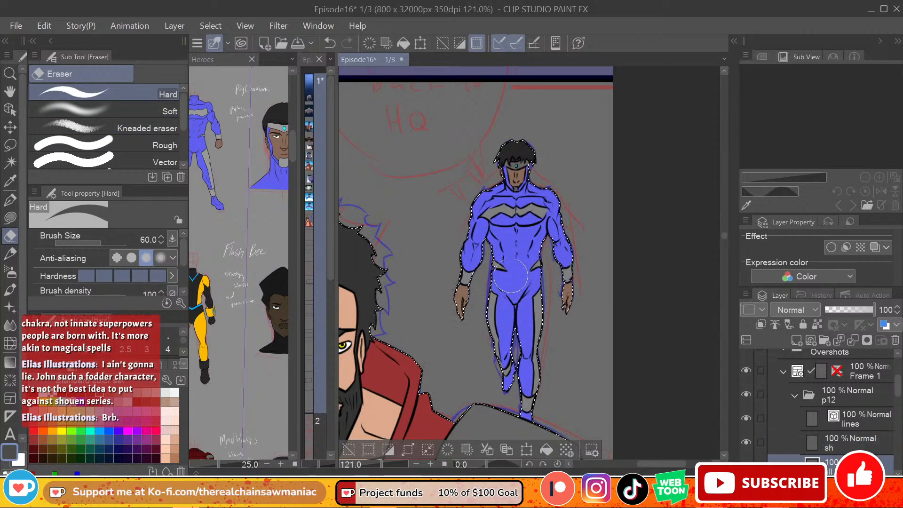
key(bracketleft)
key(bracketleft)
key(bracketleft)
key(bracketleft)
key(bracketleft)
key(bracketleft)
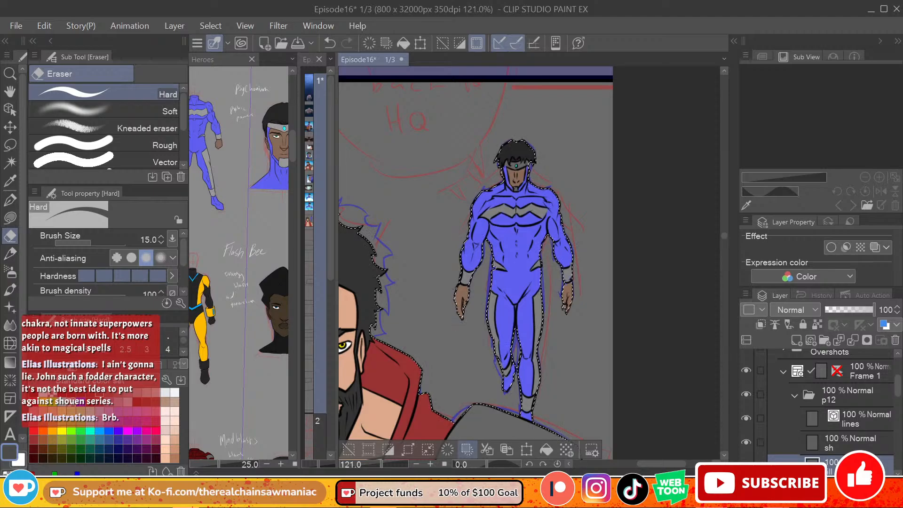
Step: Lasso-fill a black shadow on p12's sh layer over the bearded hero's arm at the panel's left edge, below the shoulder pad
scroll(476, 348, down, 3)
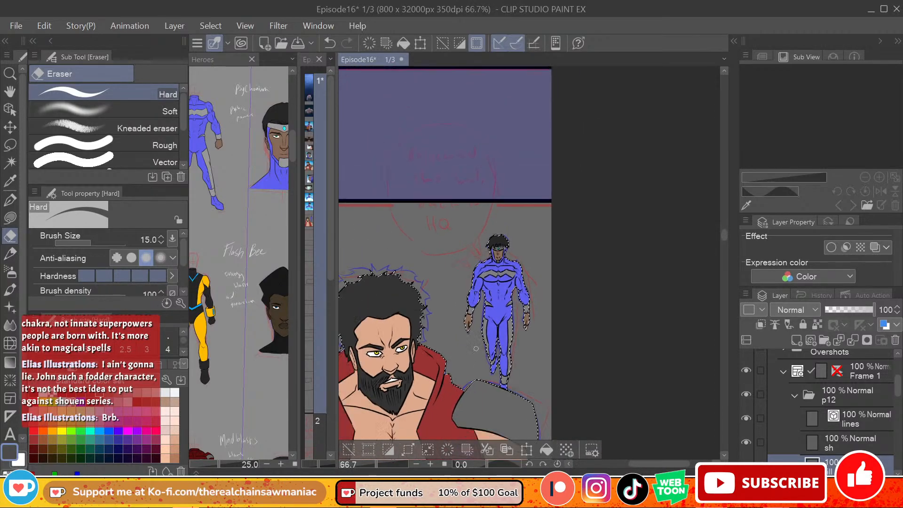
scroll(476, 349, down, 3)
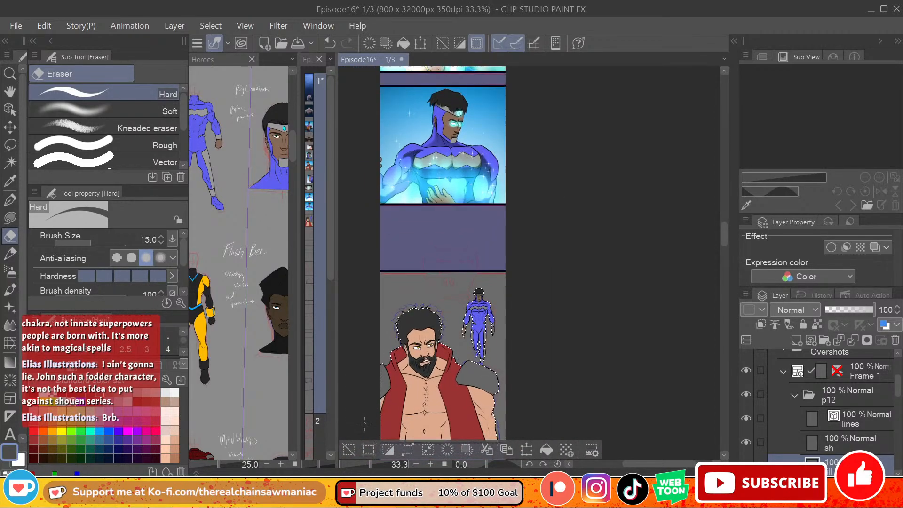
scroll(364, 423, up, 3)
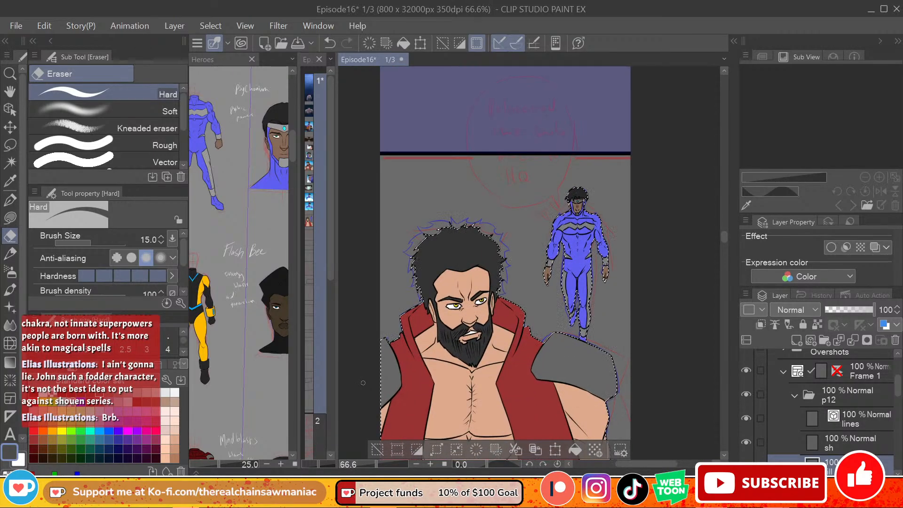
drag(724, 236, 724, 239)
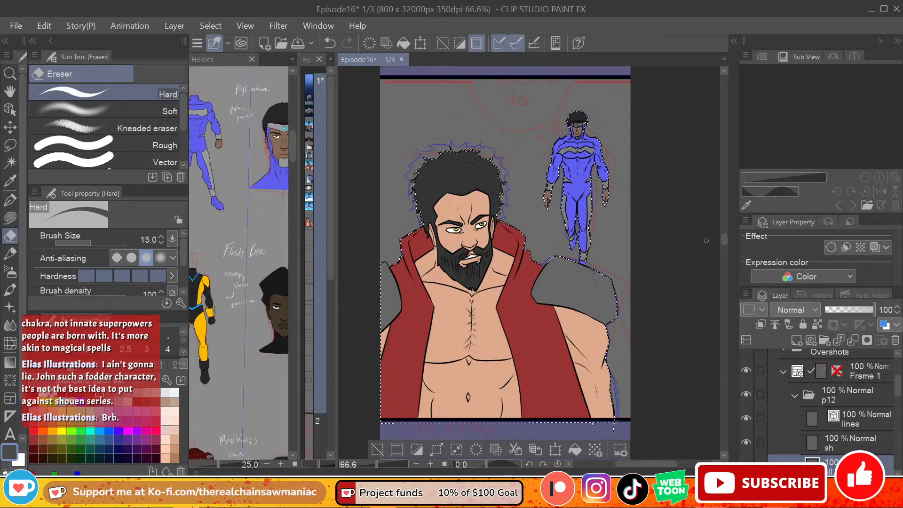
click(35, 394)
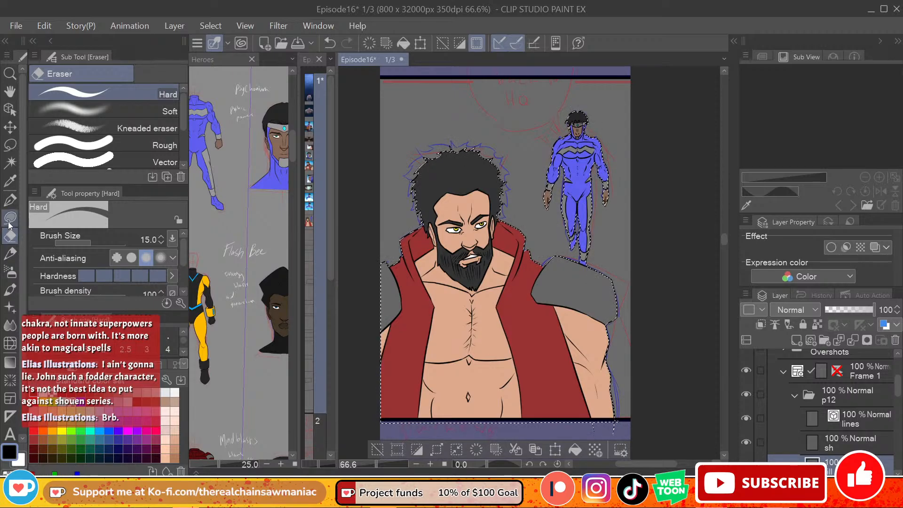
click(10, 217)
click(848, 442)
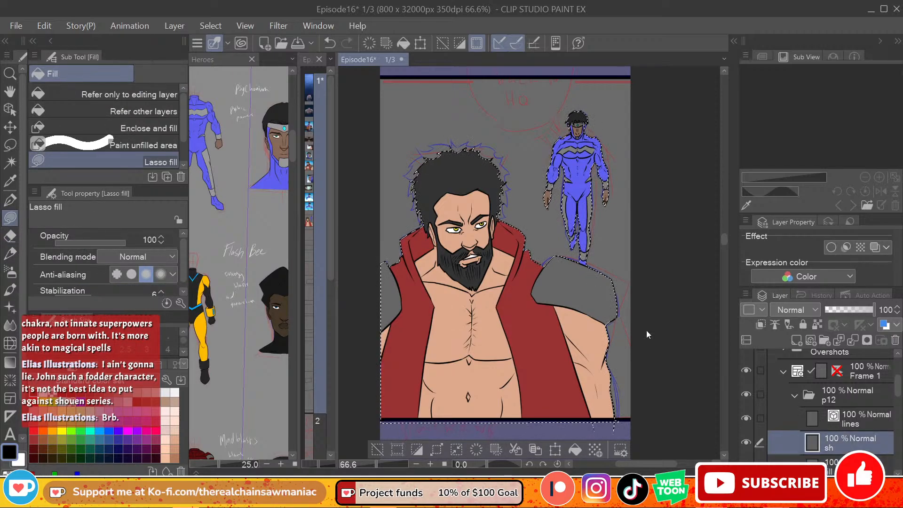
mouse_move(365, 335)
mouse_down()
mouse_move(400, 293)
mouse_move(404, 321)
mouse_move(365, 394)
mouse_up()
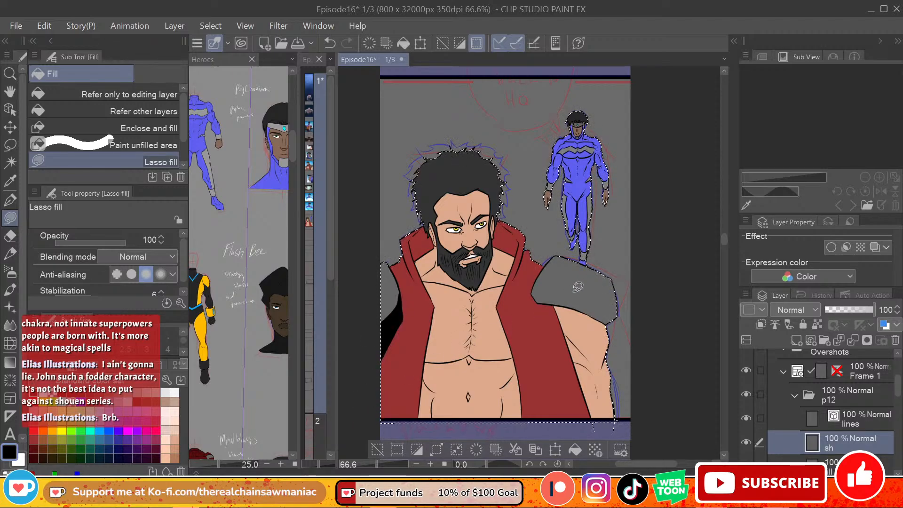
Step: Lasso-fill a black shadow across the lower part of the bearded hero's other shoulder pad, its front edge and the upper arm
mouse_move(538, 283)
mouse_down()
mouse_move(553, 340)
mouse_move(628, 370)
mouse_move(618, 313)
mouse_move(541, 287)
mouse_up()
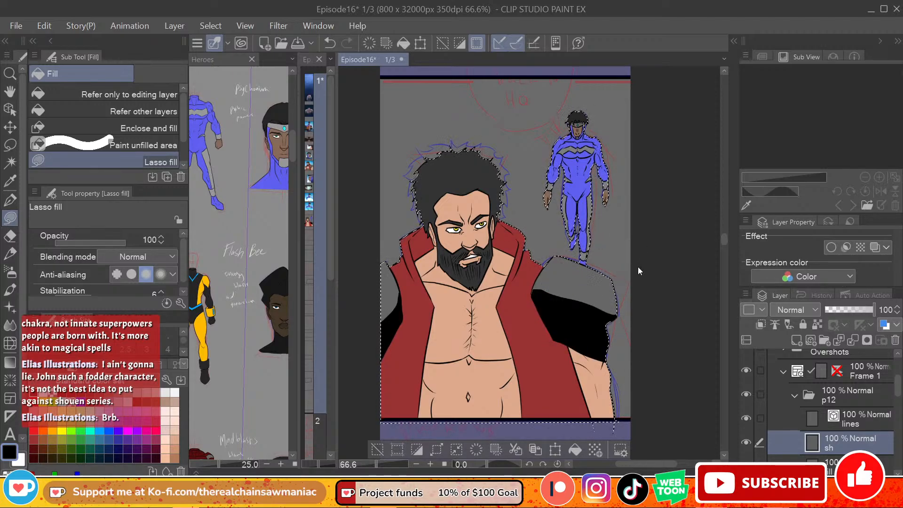
key(ctrl+z)
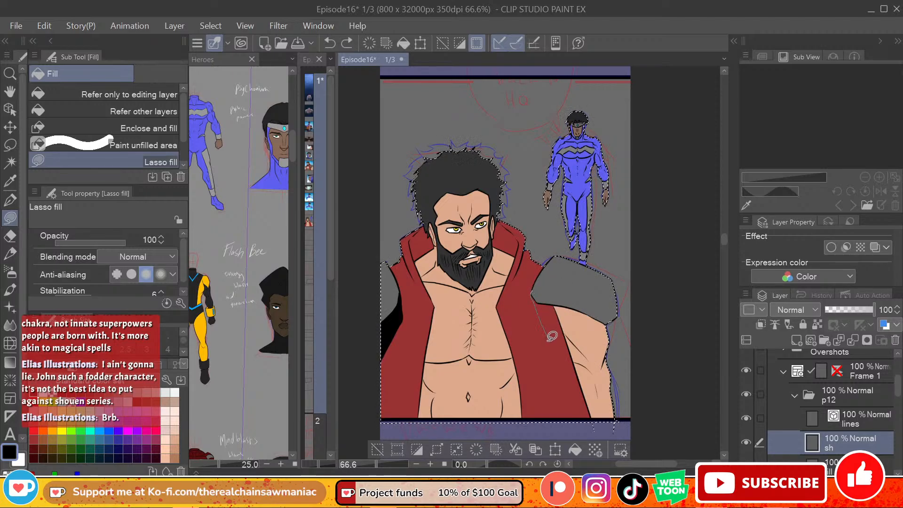
mouse_move(532, 298)
mouse_down()
mouse_move(564, 331)
mouse_move(602, 341)
mouse_move(616, 316)
mouse_up()
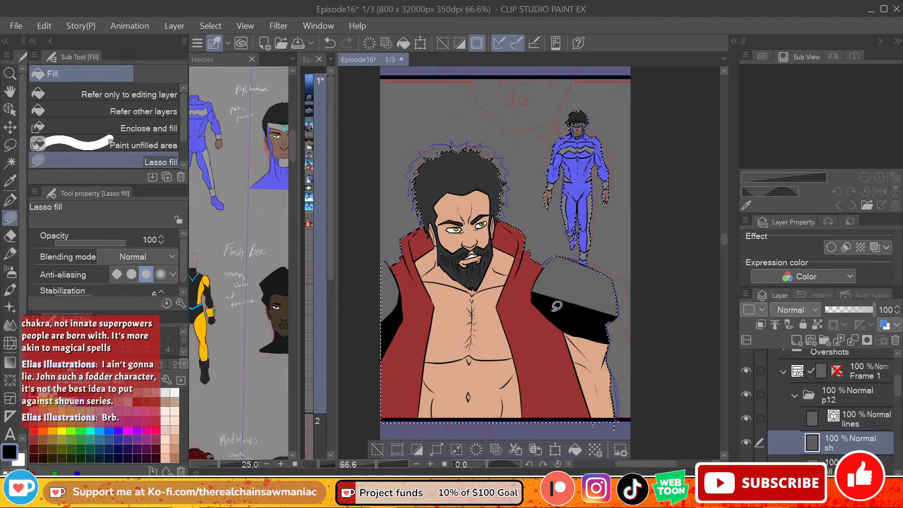
mouse_move(559, 305)
mouse_down()
mouse_move(544, 271)
mouse_move(540, 303)
mouse_move(541, 274)
mouse_move(541, 296)
mouse_up()
key(ctrl+z)
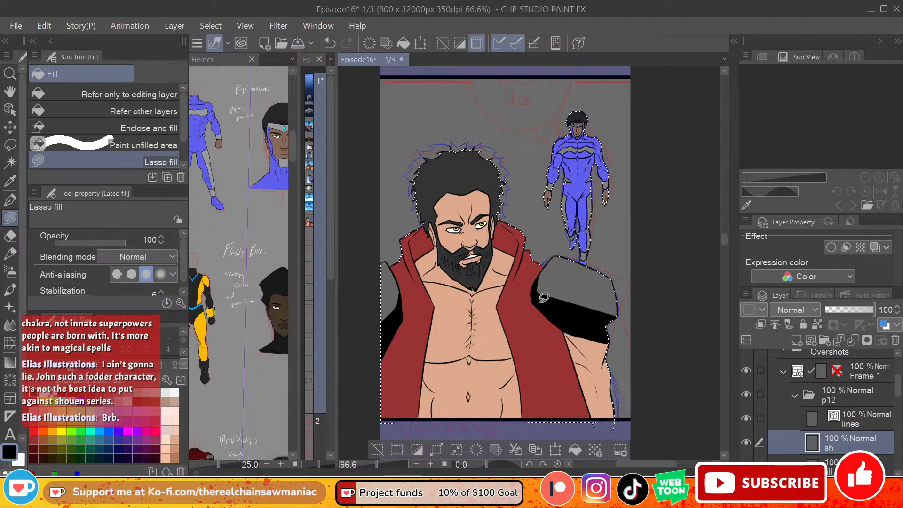
Step: Extend the black shadow down the same arm to the panel's lower border, leaving a strip of lit skin along the outer edge
mouse_move(566, 331)
mouse_down()
mouse_move(589, 429)
mouse_move(586, 404)
mouse_move(595, 430)
mouse_move(607, 428)
mouse_move(600, 387)
mouse_move(615, 348)
mouse_move(609, 335)
mouse_move(568, 331)
mouse_up()
key(ctrl+z)
key(ctrl+z)
mouse_move(602, 425)
mouse_down()
mouse_move(558, 312)
mouse_move(594, 425)
mouse_move(610, 423)
mouse_move(606, 390)
mouse_move(618, 352)
mouse_up()
key(ctrl+z)
drag(582, 317, 583, 319)
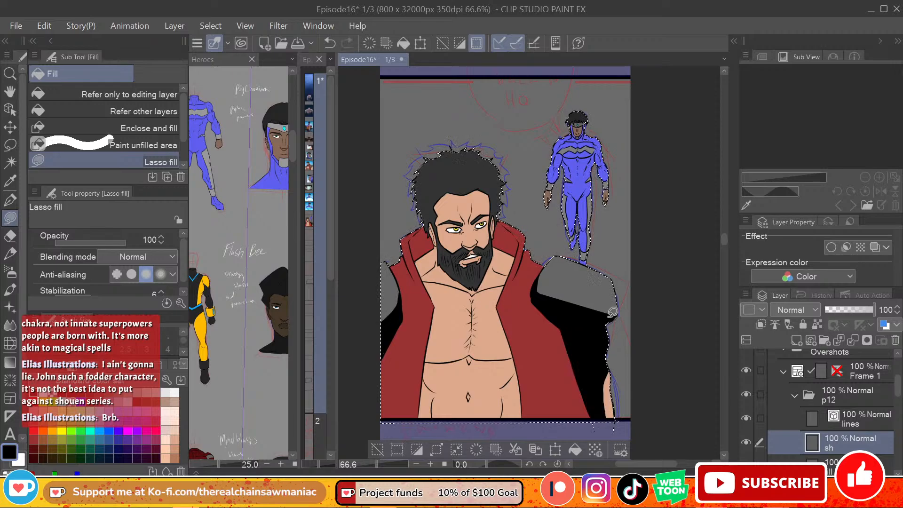
key(ctrl+z)
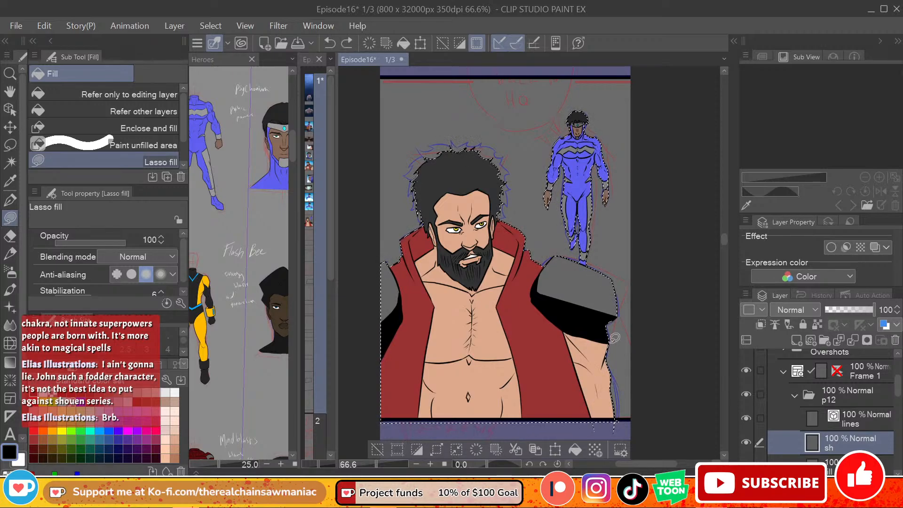
mouse_move(604, 375)
mouse_down()
mouse_move(615, 296)
mouse_move(588, 377)
mouse_move(572, 346)
mouse_move(586, 322)
mouse_up()
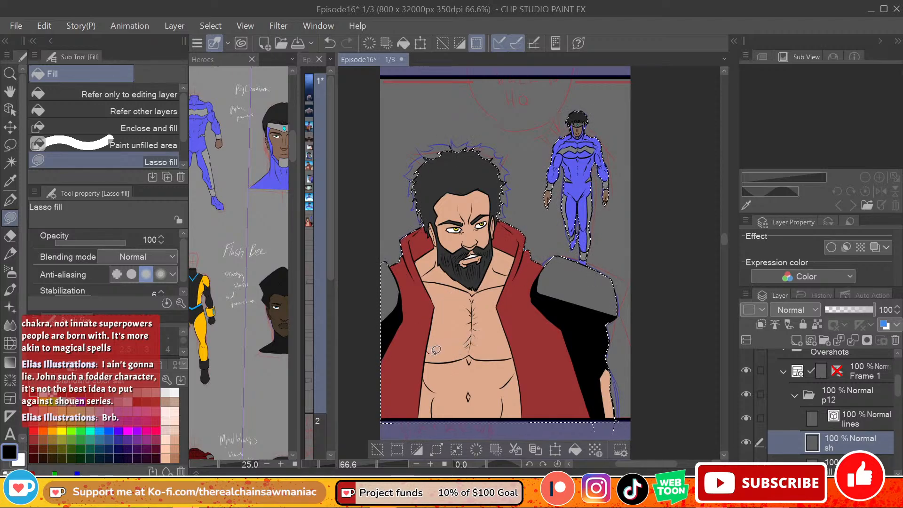
Step: Lasso-fill the bearded hero's torso below the pectorals with black between the two sides of the open red vest
mouse_move(436, 350)
mouse_down()
mouse_move(463, 351)
mouse_move(474, 325)
mouse_move(444, 342)
mouse_move(517, 350)
mouse_move(520, 358)
mouse_move(447, 352)
mouse_up()
key(ctrl+z)
key(ctrl+z)
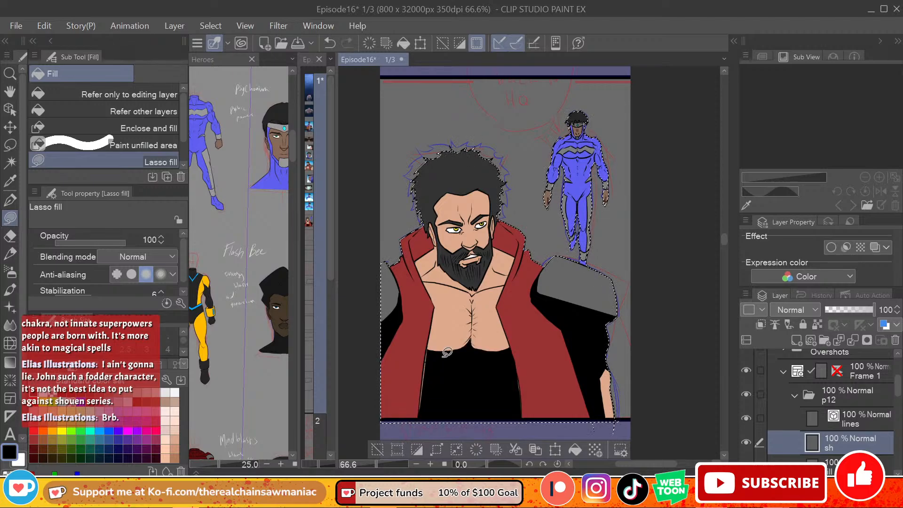
key(ctrl+z)
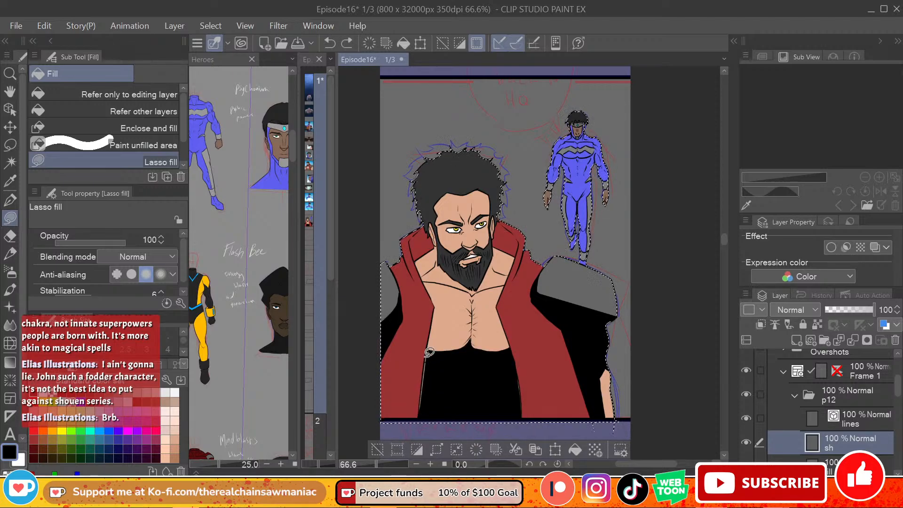
drag(429, 353, 430, 413)
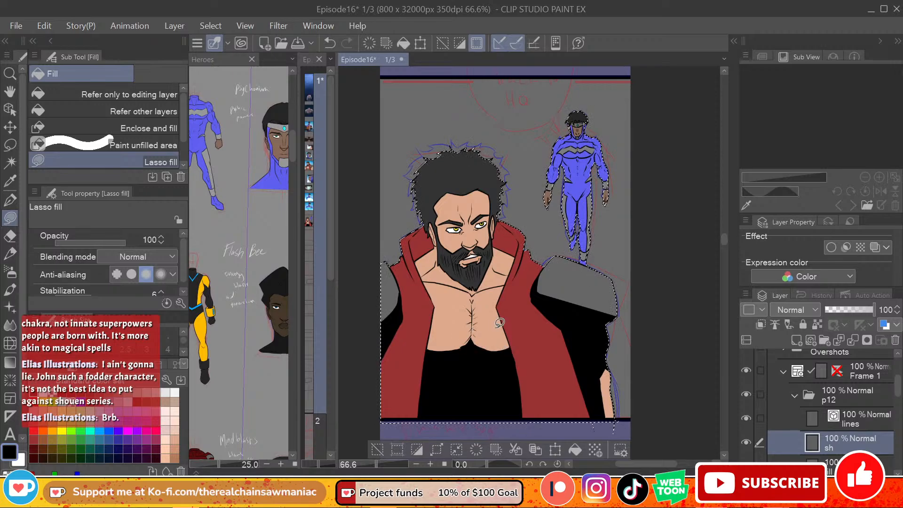
Step: Lasso-fill a narrow black shadow down the bearded hero's breastbone, between the pectorals from the throat to the torso shadow
key(ctrl+z)
mouse_move(474, 339)
mouse_down()
mouse_move(503, 359)
mouse_move(482, 360)
mouse_move(504, 349)
mouse_up()
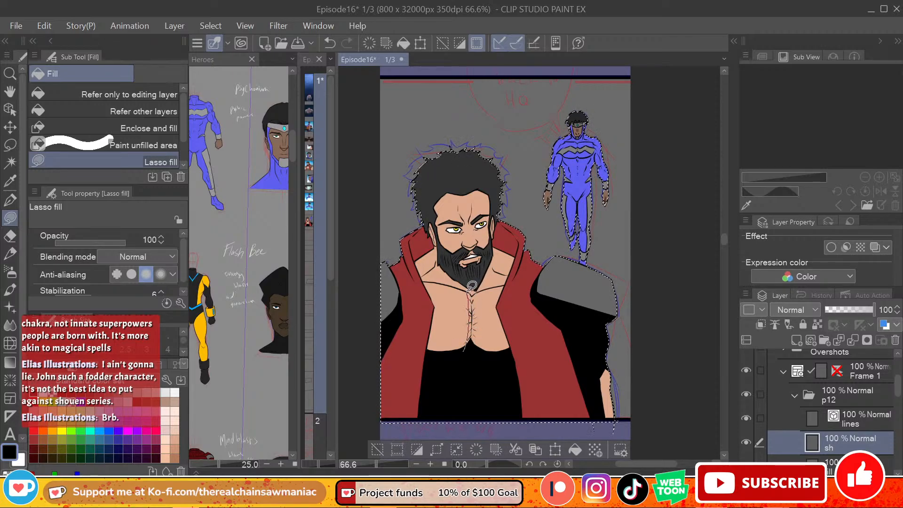
mouse_move(468, 290)
mouse_down()
mouse_move(477, 292)
mouse_move(475, 370)
mouse_up()
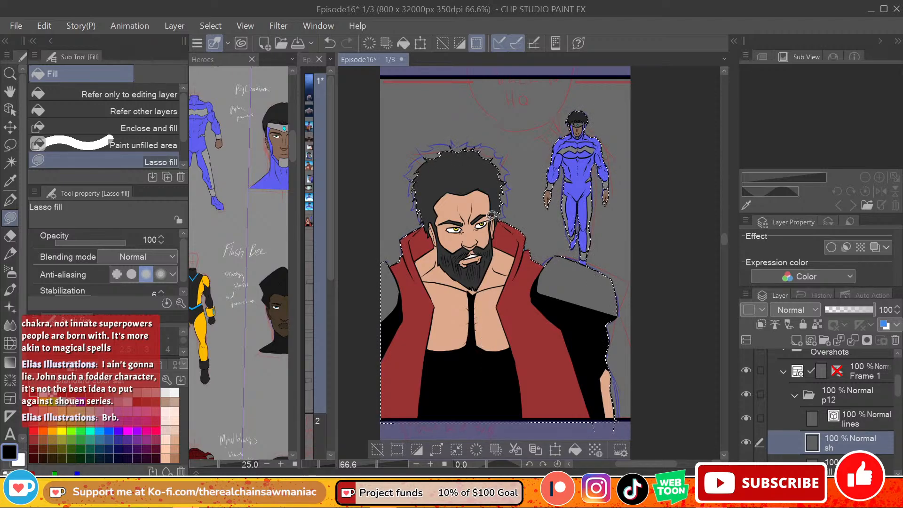
Step: Lasso-fill the bearded hero's neck and inner collar with black on the side facing the blue-suited hero, down to the collarbone
mouse_move(474, 296)
mouse_down()
mouse_move(506, 281)
mouse_move(492, 284)
mouse_move(506, 282)
mouse_move(517, 256)
mouse_move(519, 238)
mouse_move(500, 220)
mouse_move(493, 242)
mouse_up()
key(ctrl+z)
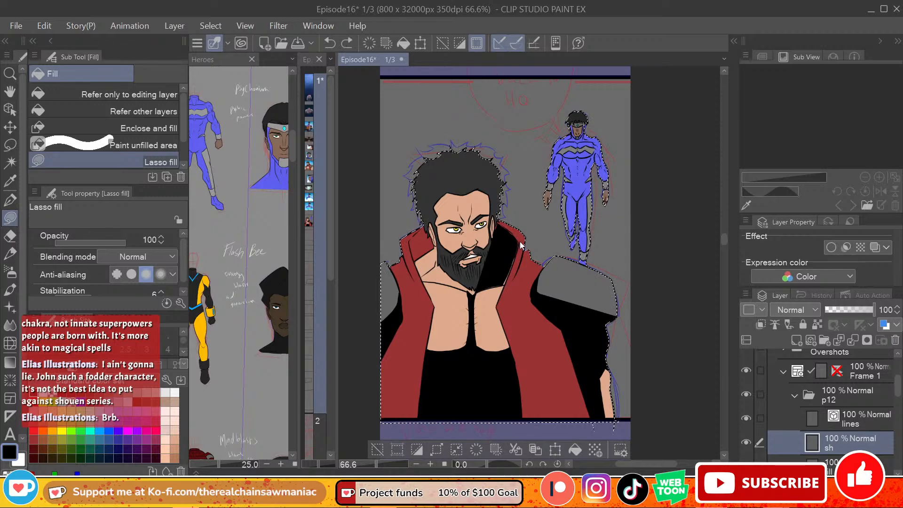
key(ctrl+z)
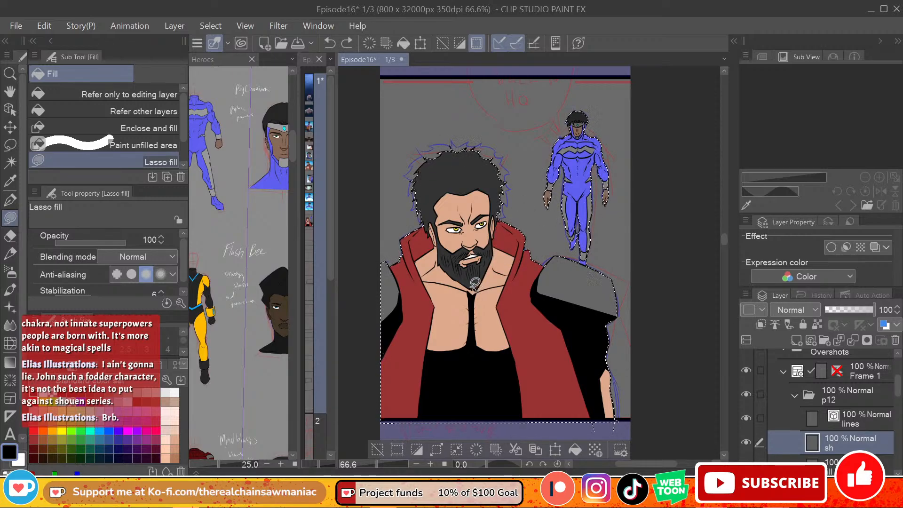
drag(475, 283, 476, 290)
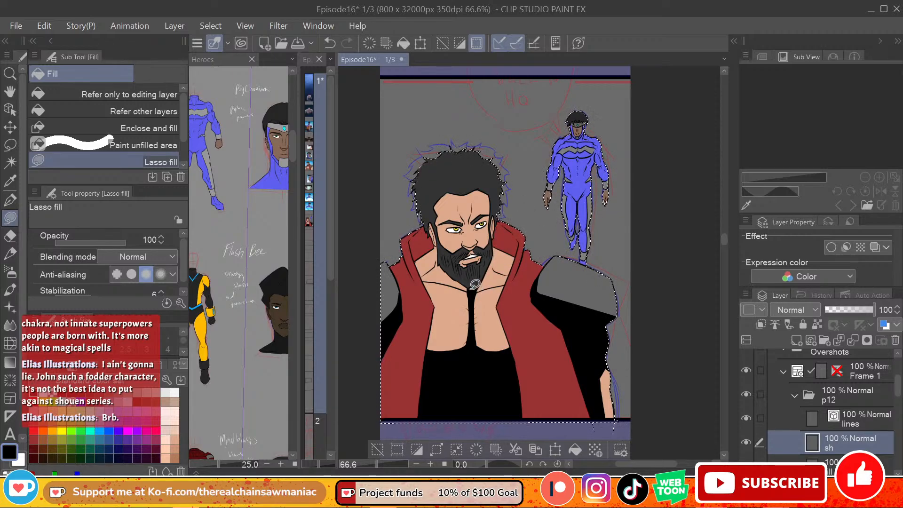
mouse_move(473, 294)
mouse_down()
mouse_move(507, 282)
mouse_move(522, 253)
mouse_up()
key(ctrl+z)
mouse_move(475, 295)
mouse_down()
mouse_move(506, 283)
mouse_move(518, 256)
mouse_move(521, 240)
mouse_move(503, 213)
mouse_move(475, 294)
mouse_up()
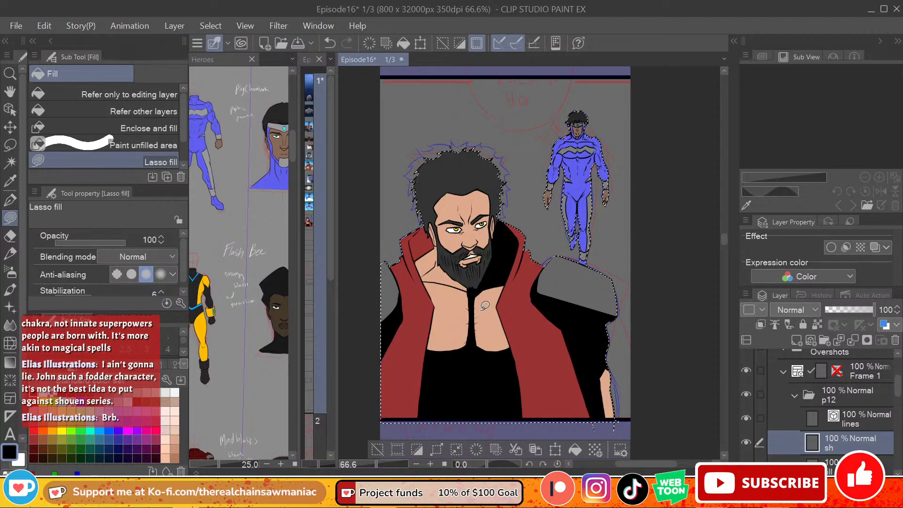
key(ctrl+z)
mouse_move(484, 280)
mouse_down()
mouse_move(493, 275)
mouse_move(481, 282)
mouse_up()
Step: Lasso-fill the other side of the bearded hero's neck and inner collar with black, plus the vest's outer edge near the panel's left border
mouse_move(416, 267)
mouse_down()
mouse_move(423, 281)
mouse_move(471, 289)
mouse_up()
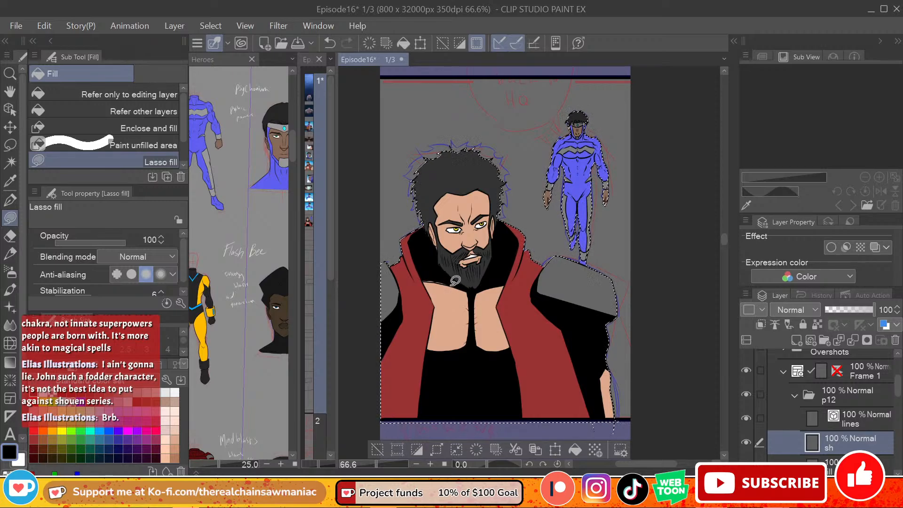
key(ctrl+z)
key(ctrl+y)
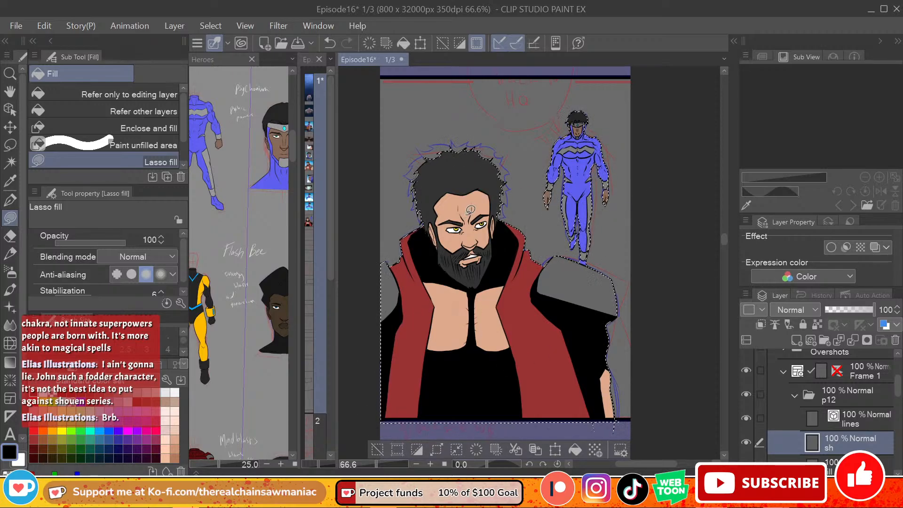
Step: Lasso-fill black shadows on the bearded hero's face around the eyes and brow, and below the lip in the beard
mouse_move(465, 217)
mouse_down()
mouse_move(476, 202)
mouse_move(484, 210)
mouse_move(476, 219)
mouse_move(492, 212)
mouse_move(469, 231)
mouse_up()
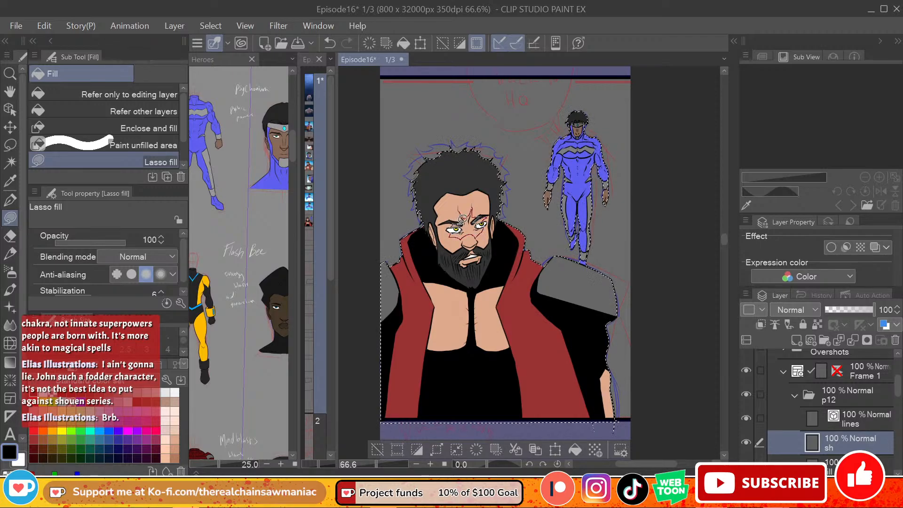
drag(462, 219, 464, 217)
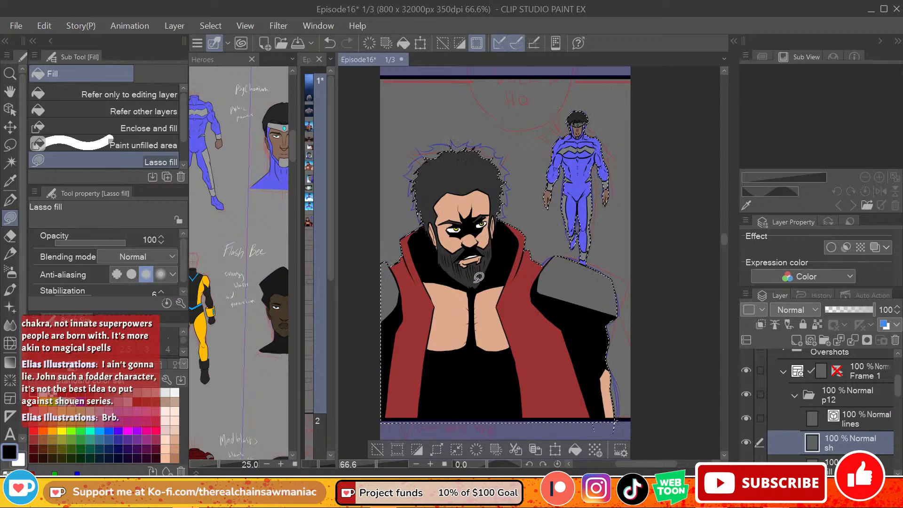
mouse_move(466, 266)
mouse_down()
mouse_move(470, 278)
mouse_move(471, 269)
mouse_up()
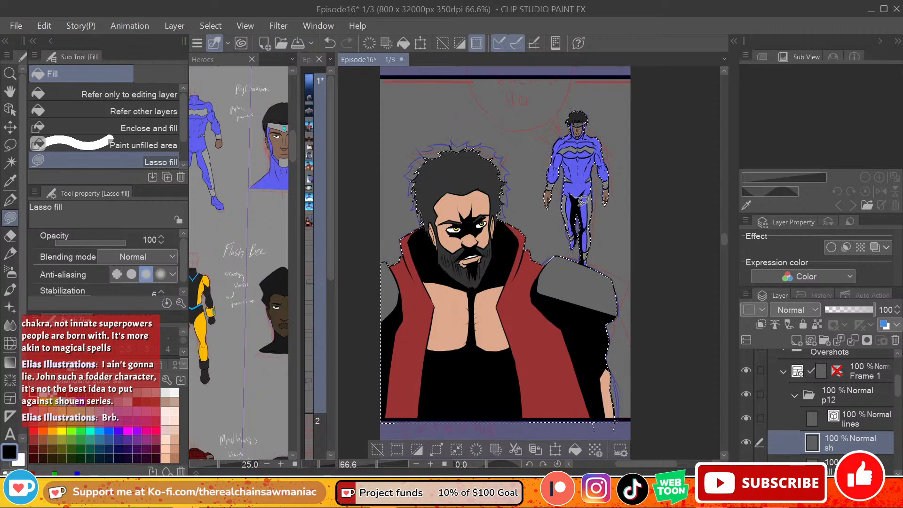
Step: Lasso-fill black shadows on the blue-suited hero's legs, the arm nearer the bearded hero and the underside of the chest
drag(583, 200, 576, 197)
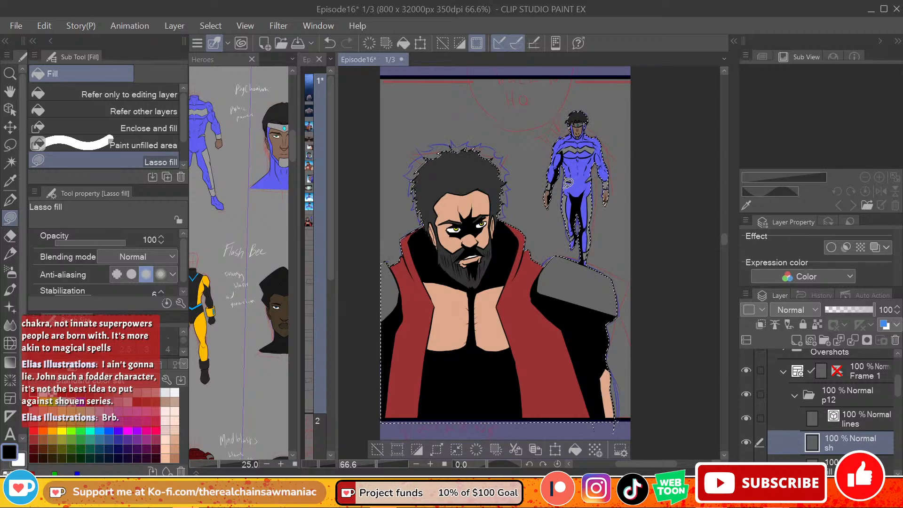
key(ctrl+z)
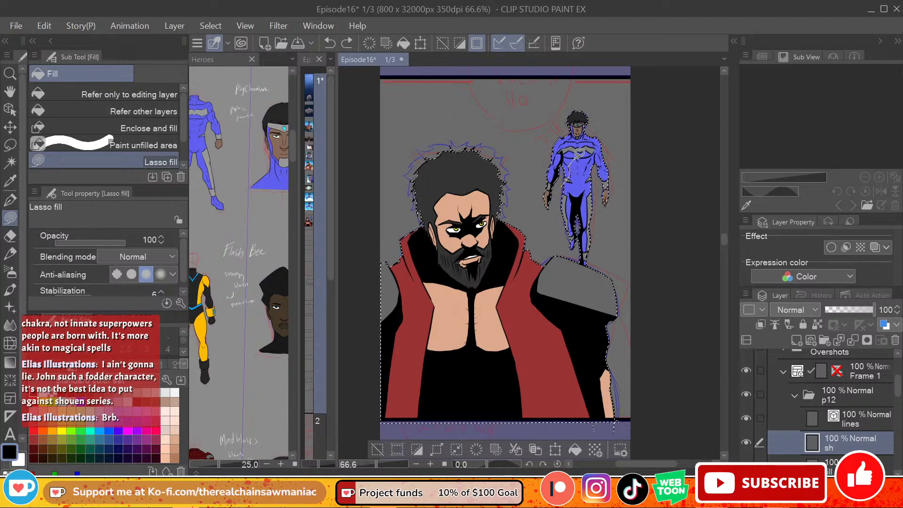
drag(564, 151, 565, 178)
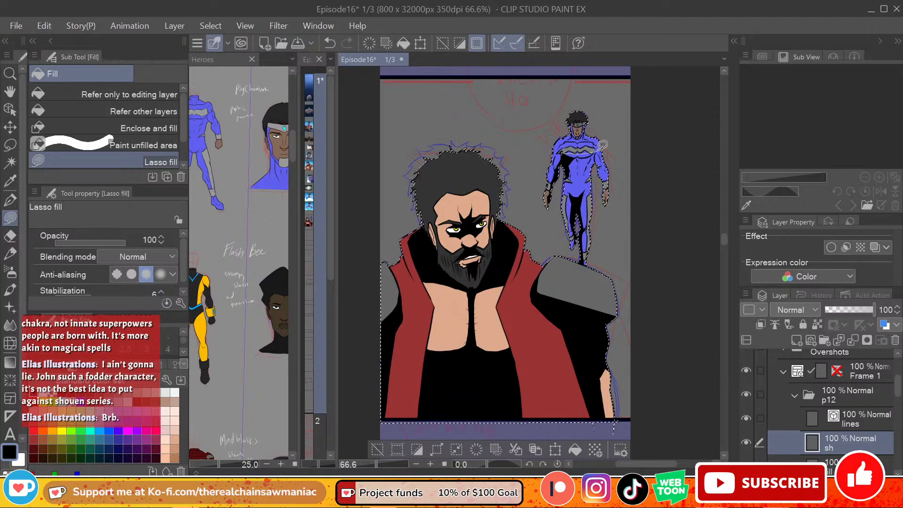
key(ctrl+z)
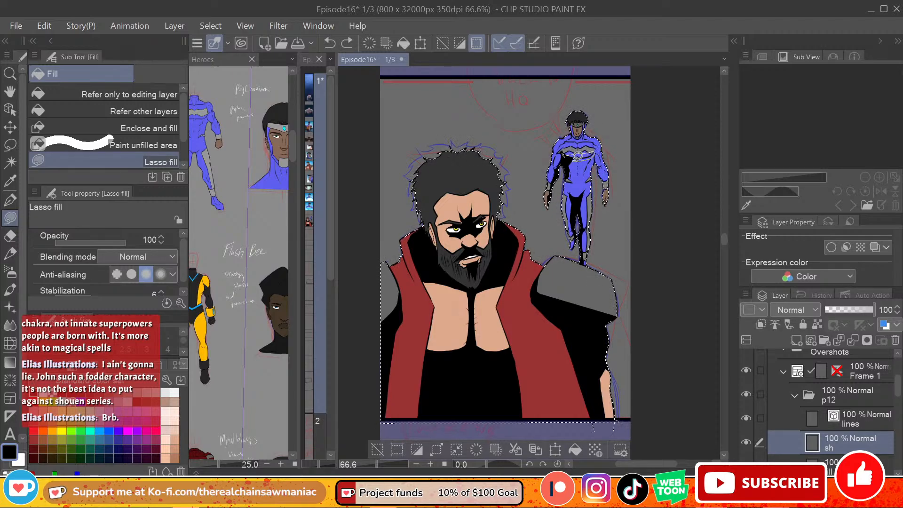
drag(576, 156, 611, 154)
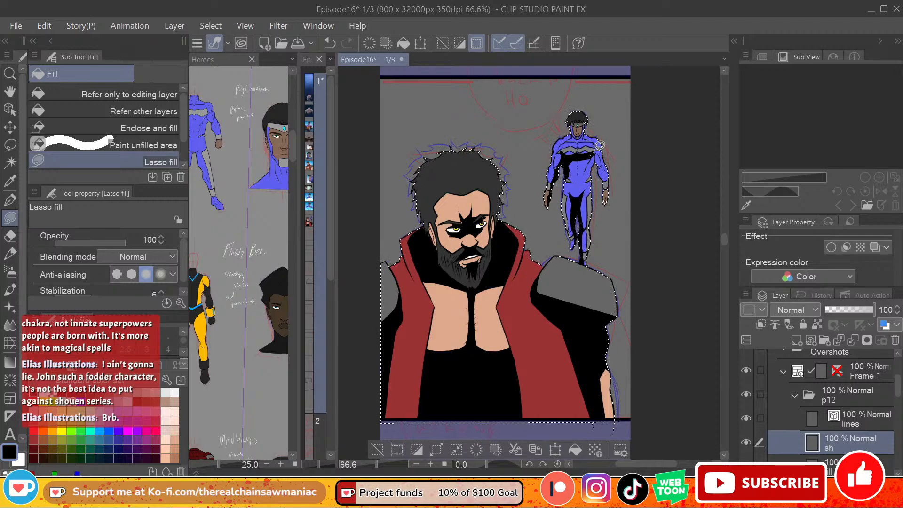
key(ctrl+z)
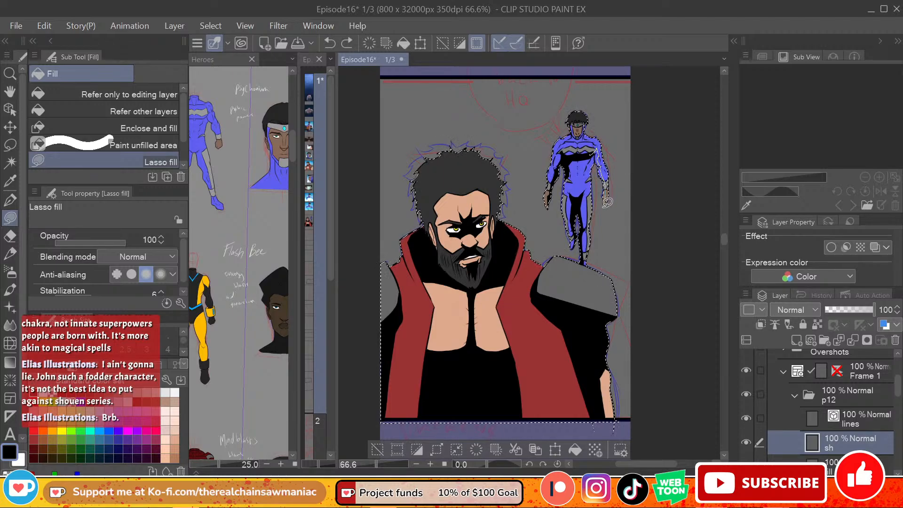
Step: Lasso-fill black shadows along the blue-suited hero's other arm and across the base of the neck
drag(606, 204, 612, 174)
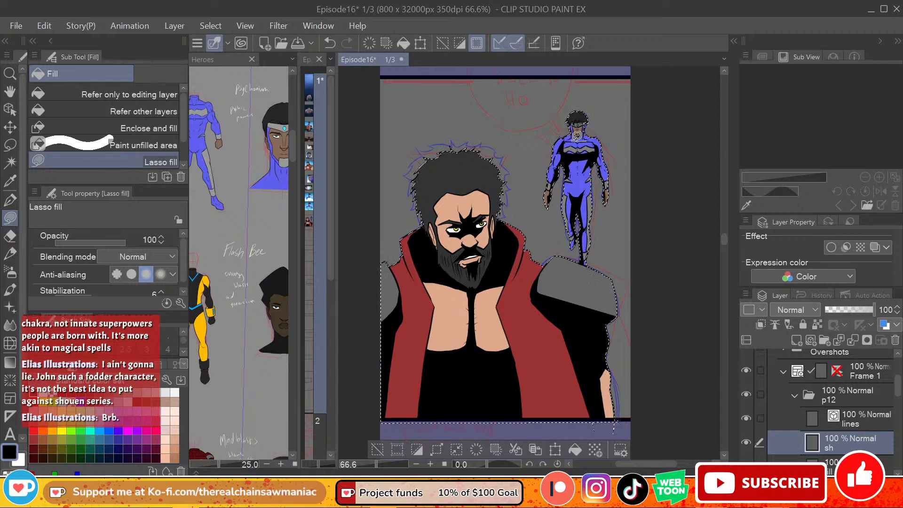
key(ctrl+z)
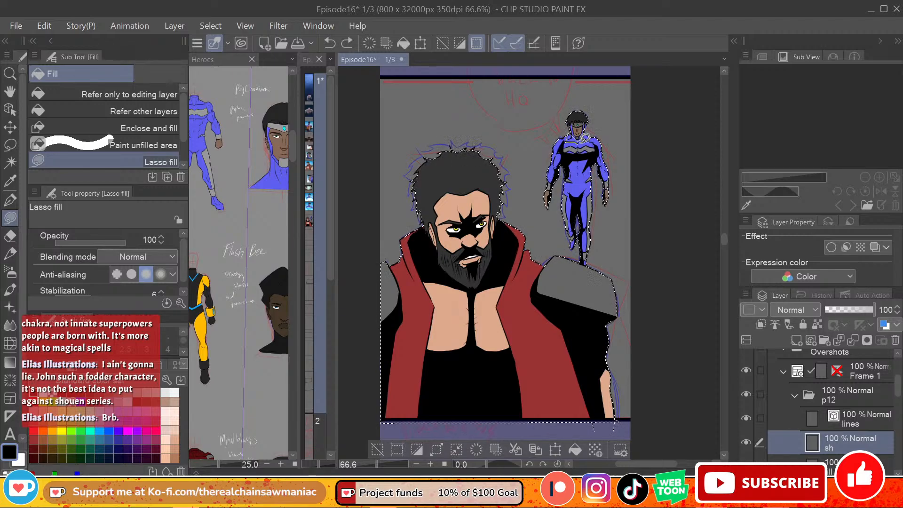
key(ctrl+y)
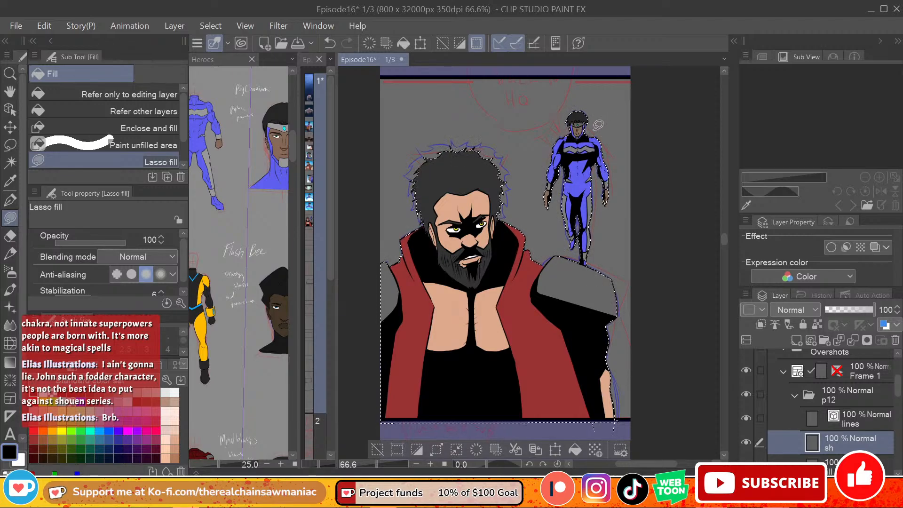
Step: Lasso-fill the blue-suited hero's face and neck with black below the hair
mouse_move(578, 135)
mouse_down()
mouse_move(582, 115)
mouse_move(583, 137)
mouse_up()
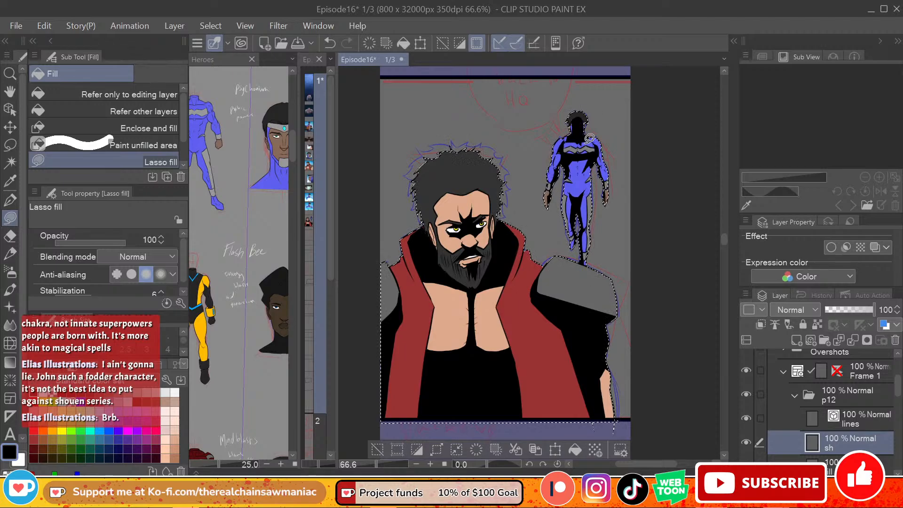
key(ctrl+z)
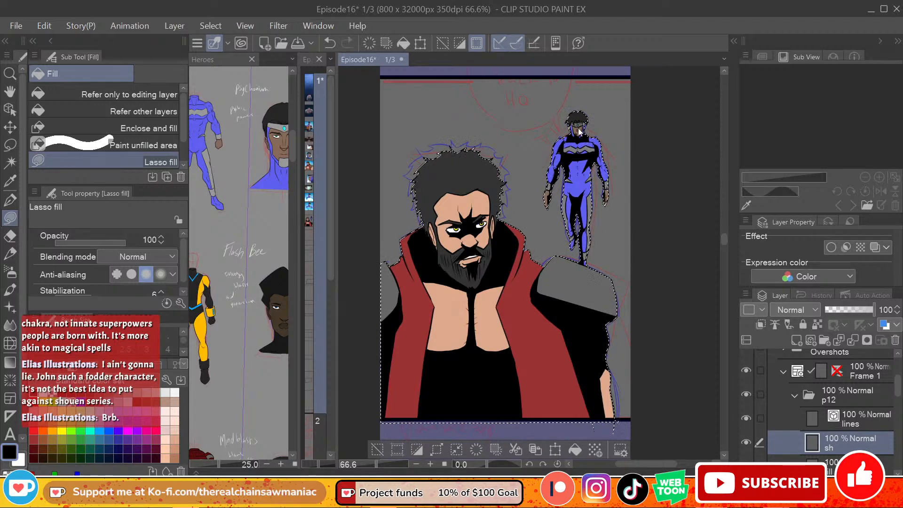
key(ctrl+z)
mouse_move(577, 121)
mouse_down()
mouse_move(577, 138)
mouse_move(583, 123)
mouse_up()
key(ctrl+z)
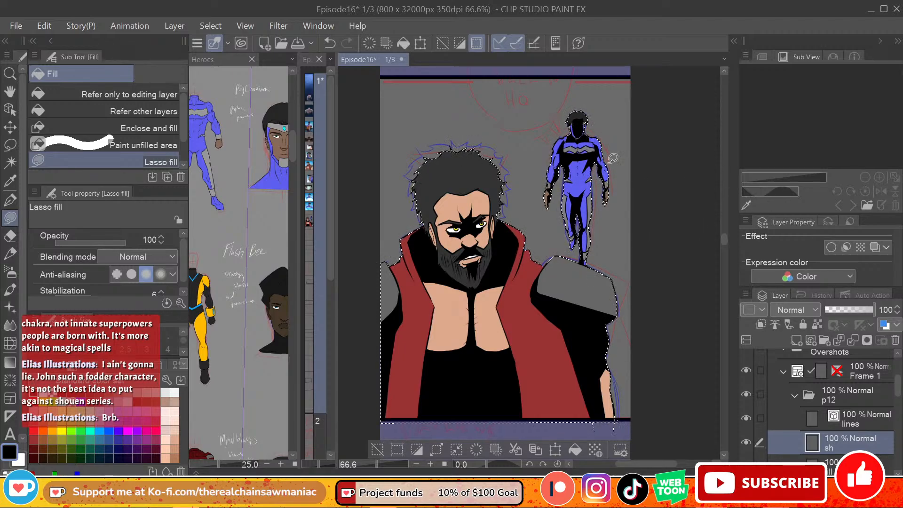
Step: Lasso-fill the sides of the blue-suited hero's torso, the inner arm and the chest emblem with black
key(e)
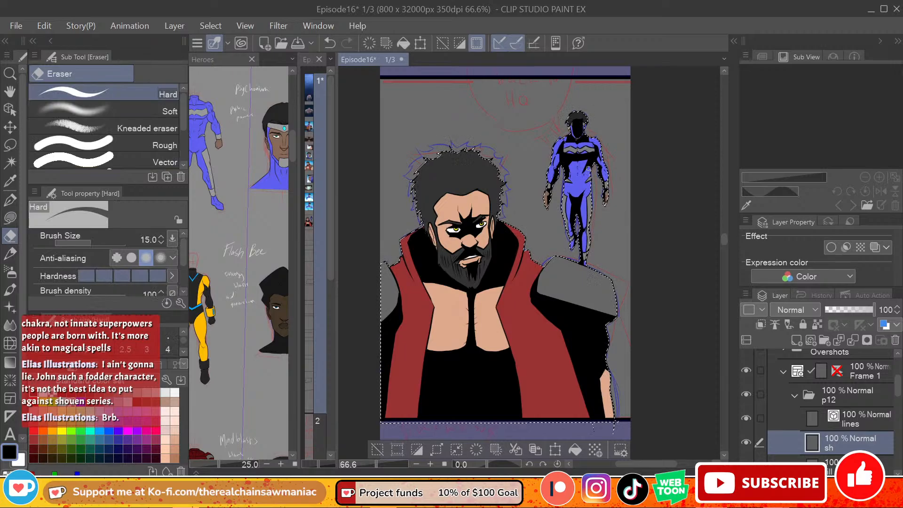
key(g)
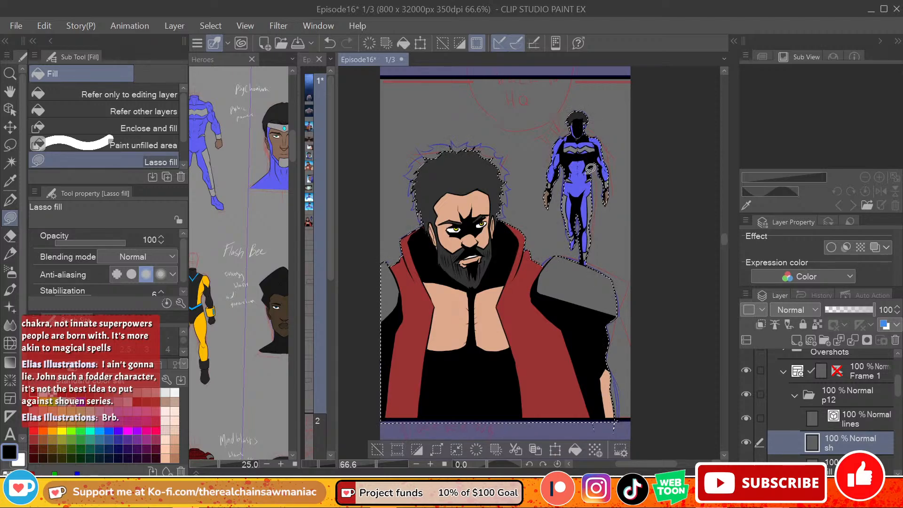
key(ctrl+z)
drag(601, 165, 605, 178)
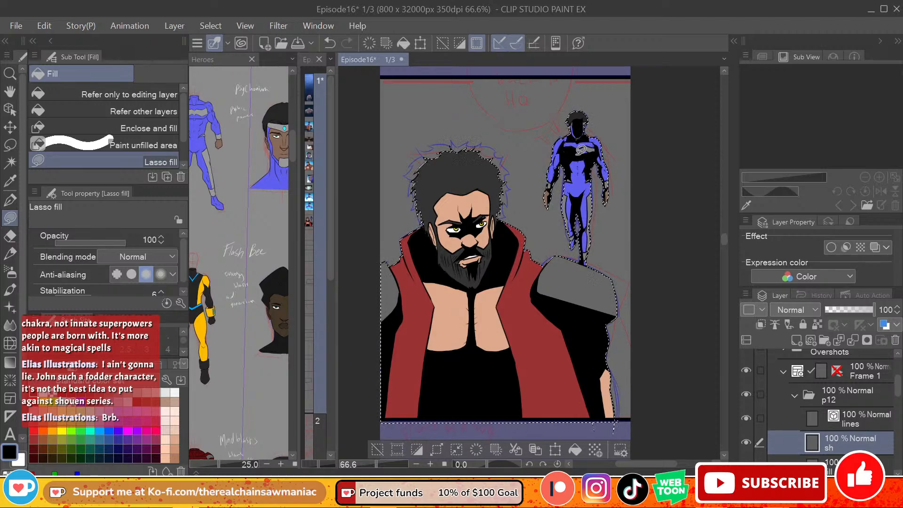
drag(579, 155, 601, 147)
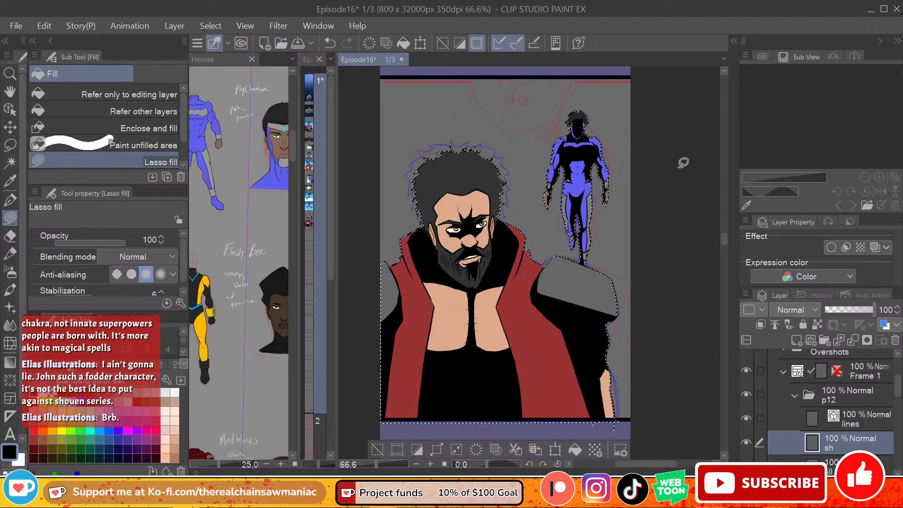
Step: Soften the black shadows on the blue-suited hero's face, torso and legs with the Soft eraser at size 70
click(10, 235)
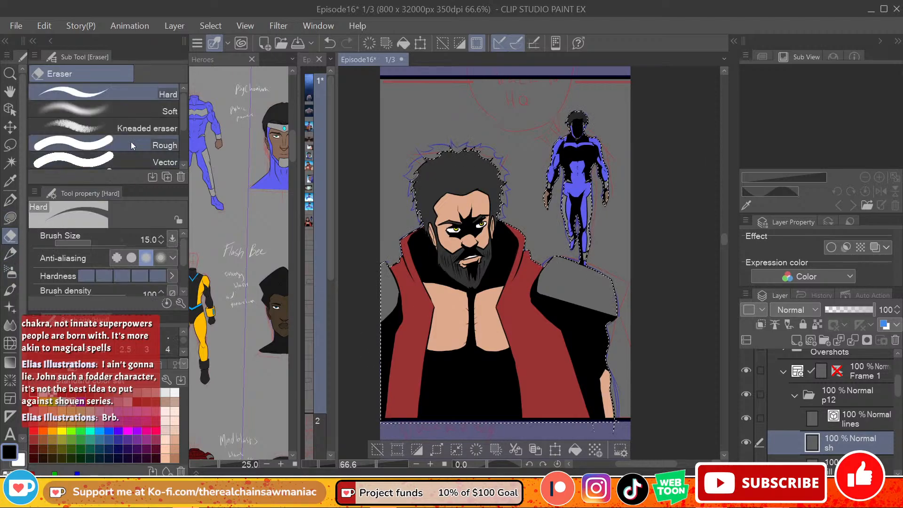
click(141, 111)
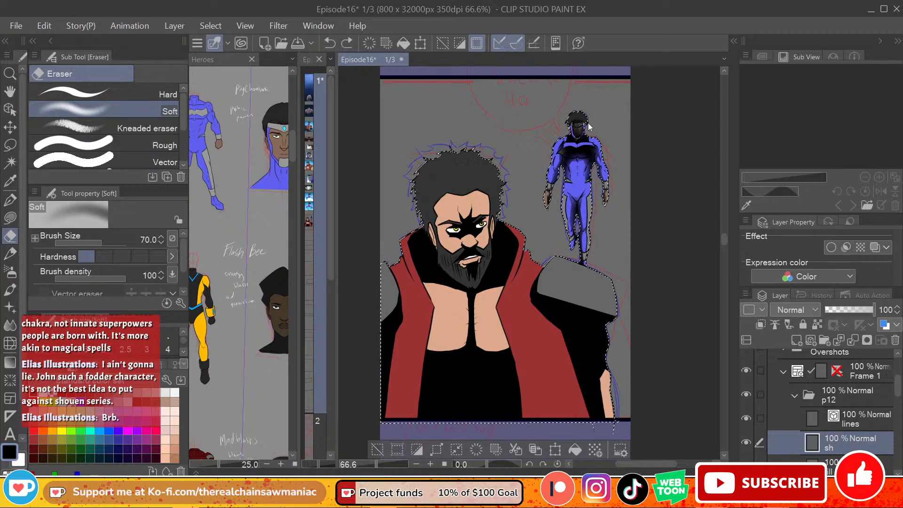
drag(589, 126, 577, 128)
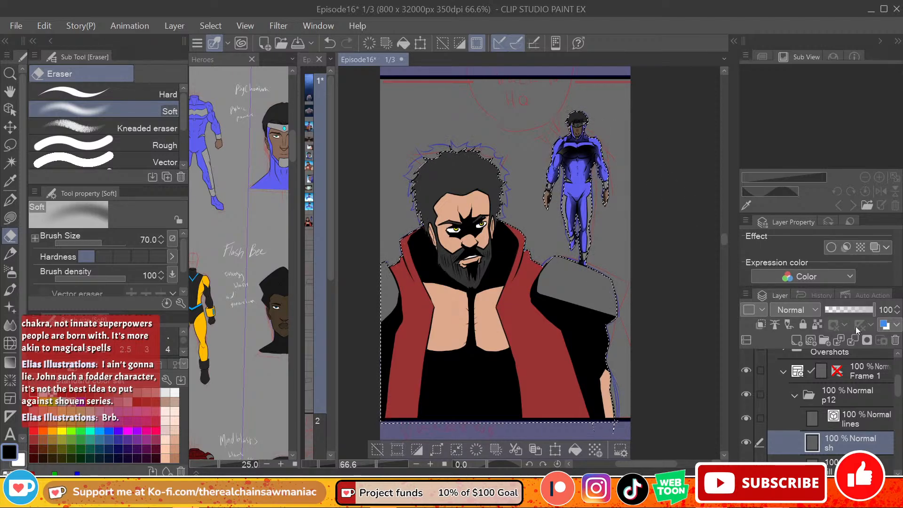
Step: Lower the sh layer's opacity to 50%
click(851, 311)
click(854, 310)
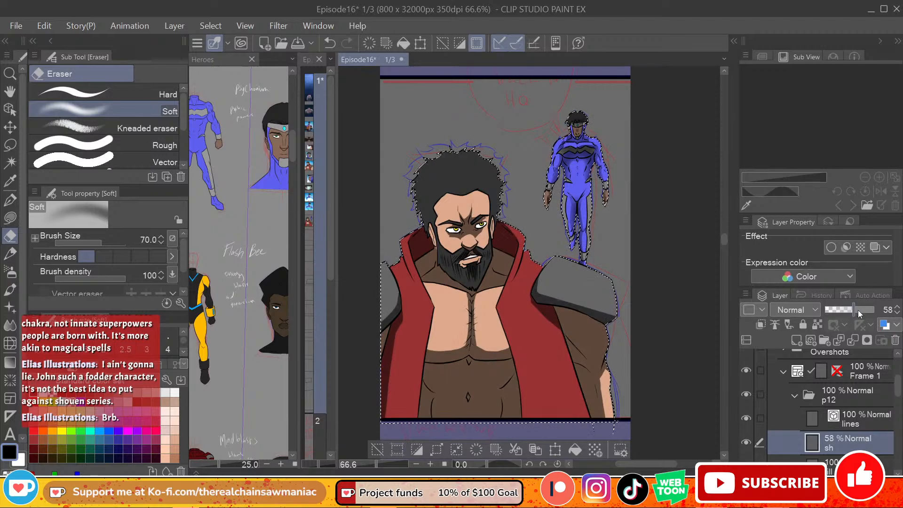
drag(858, 309, 850, 310)
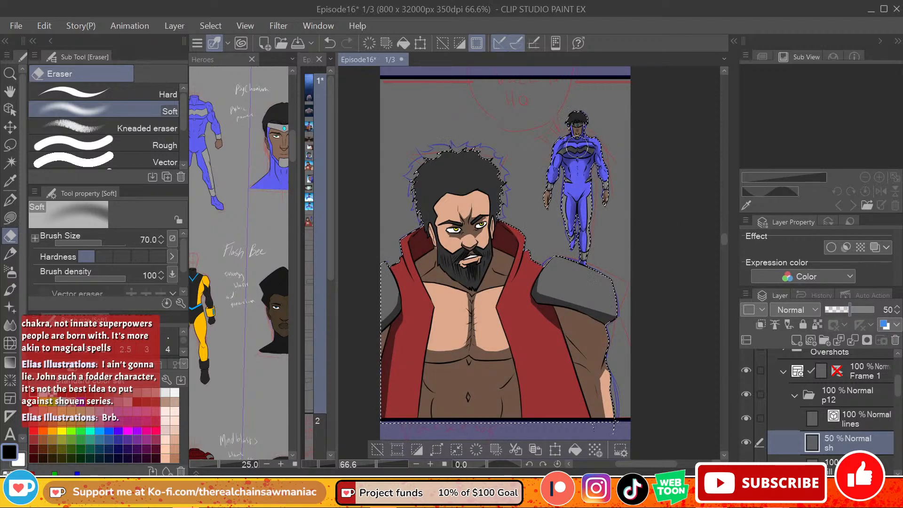
Step: Soften the shadows on the blue-suited hero's chest and the bearded hero's pectorals with the Soft eraser at size 25, undoing the last stroke
key([)
key([)
key([)
key([)
key([)
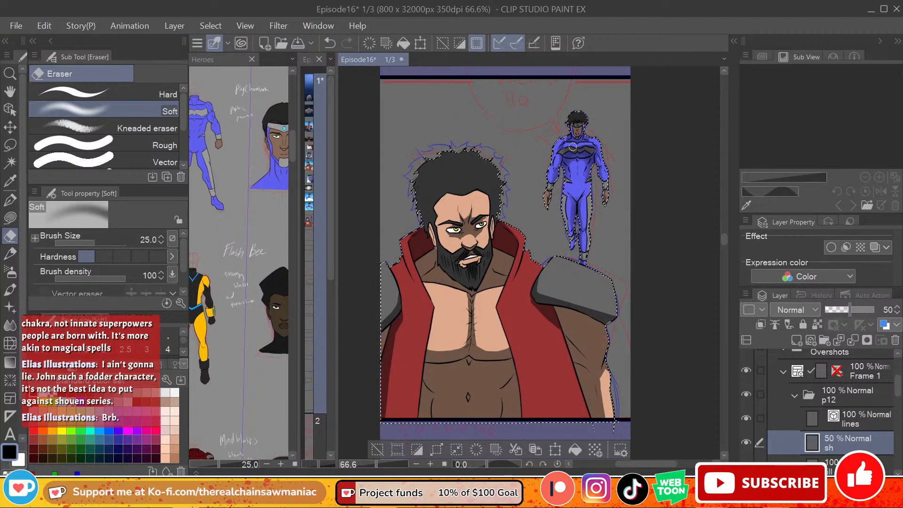
mouse_move(572, 147)
mouse_down()
mouse_move(582, 148)
mouse_move(569, 151)
mouse_up()
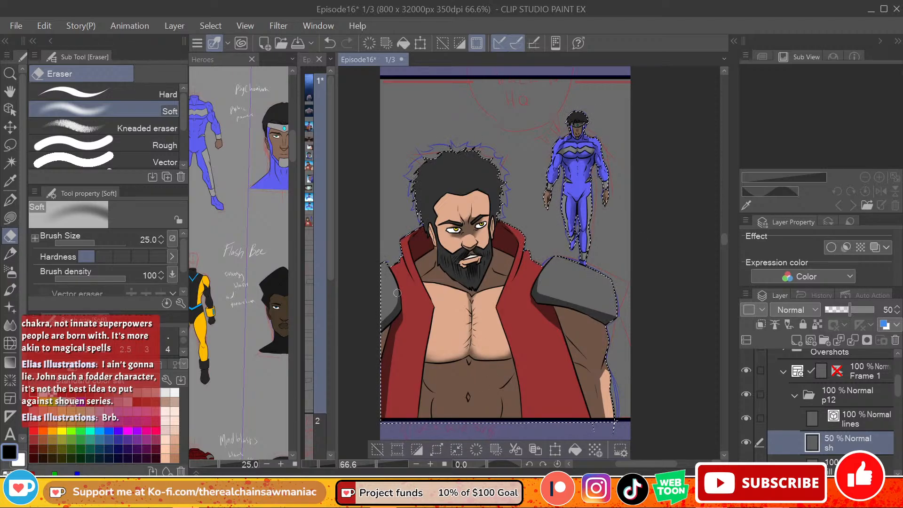
key(ctrl+z)
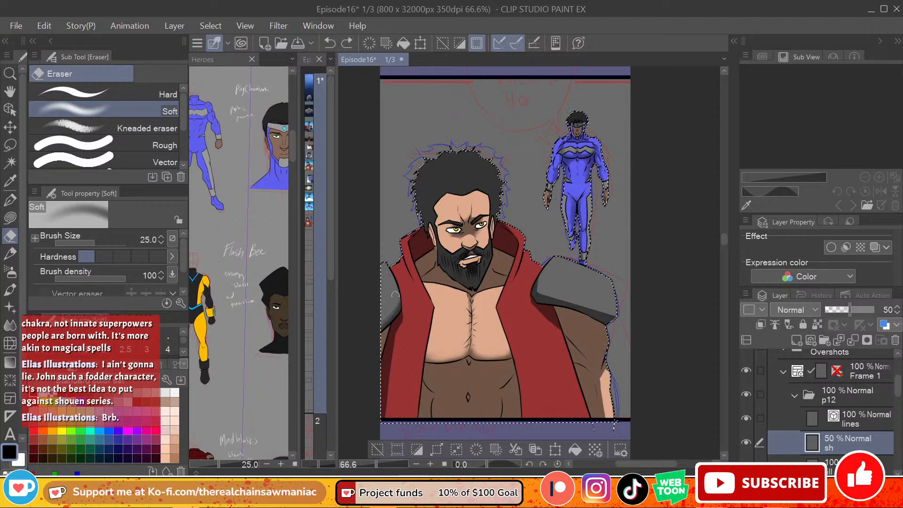
Step: Soften the shadows on the bearded hero's shoulder pad and forearm with the Soft eraser at size 25, and enlarge the eraser to 50
click(395, 295)
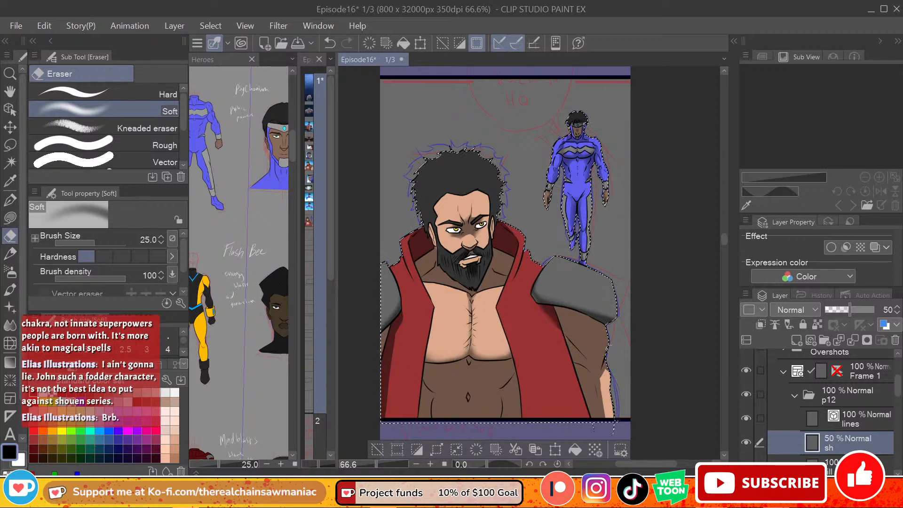
drag(601, 374, 610, 360)
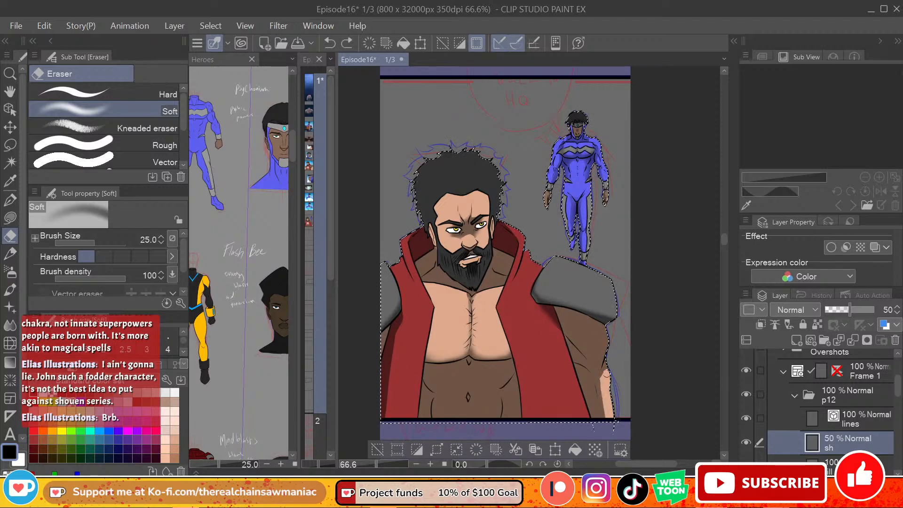
drag(602, 402, 608, 418)
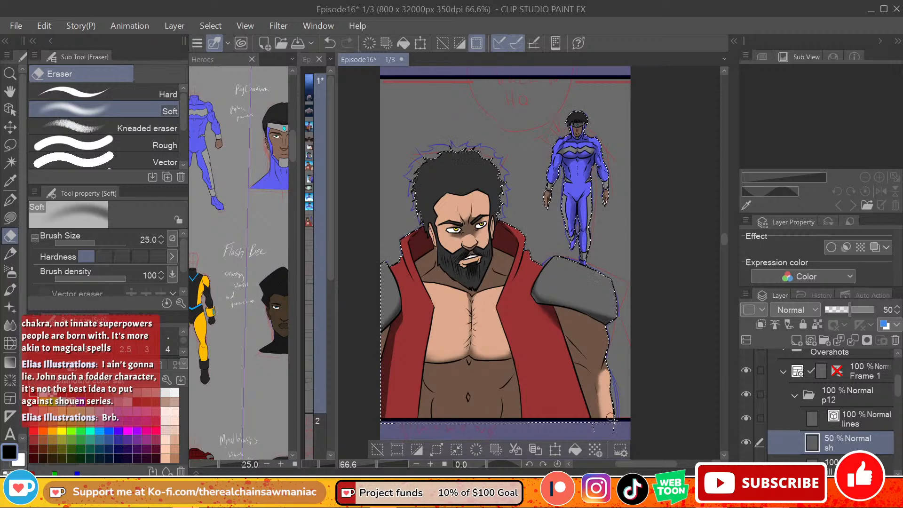
drag(601, 380, 604, 414)
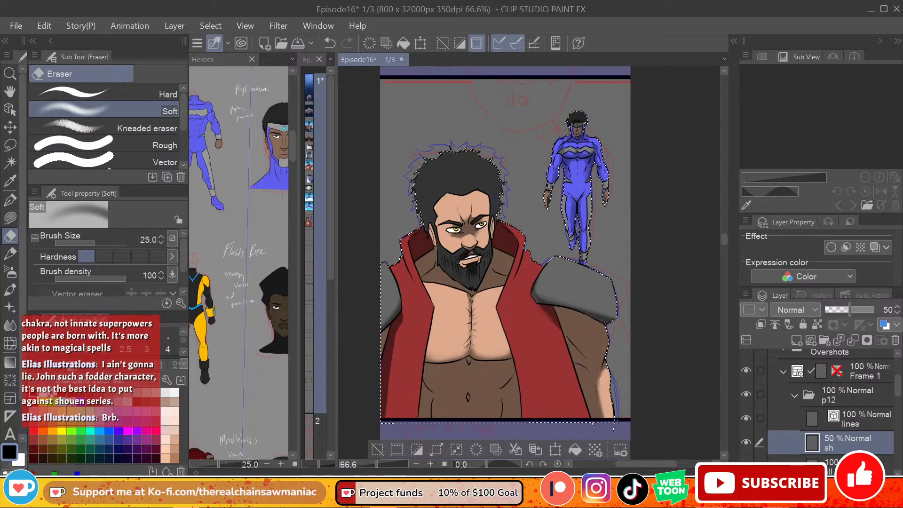
key(bracketright)
key(bracketright)
key(bracketright)
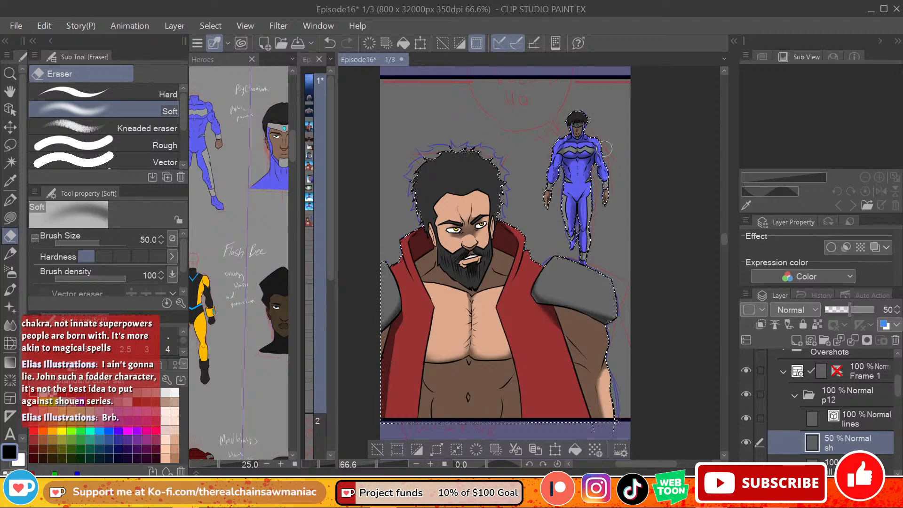
Step: Compare with the profile panel above and add a new raster layer named li above the lines layer in the p12 folder
drag(724, 240, 720, 199)
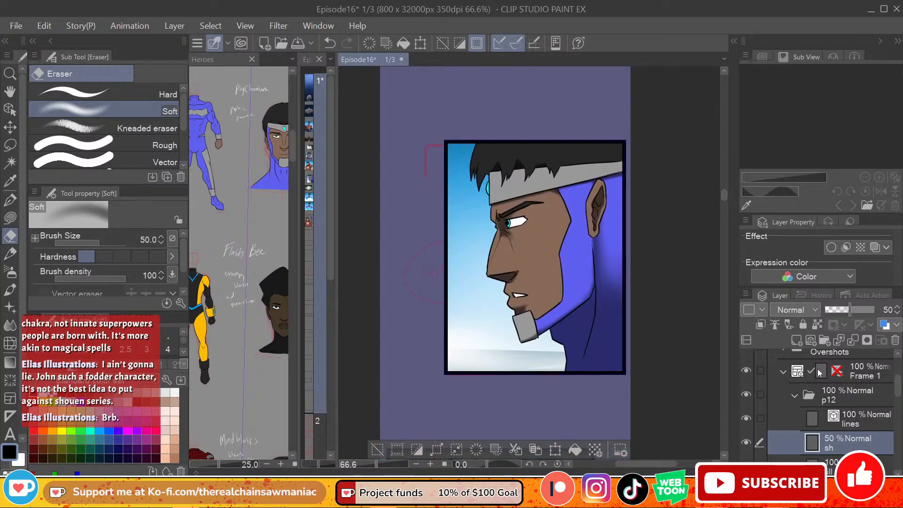
click(796, 395)
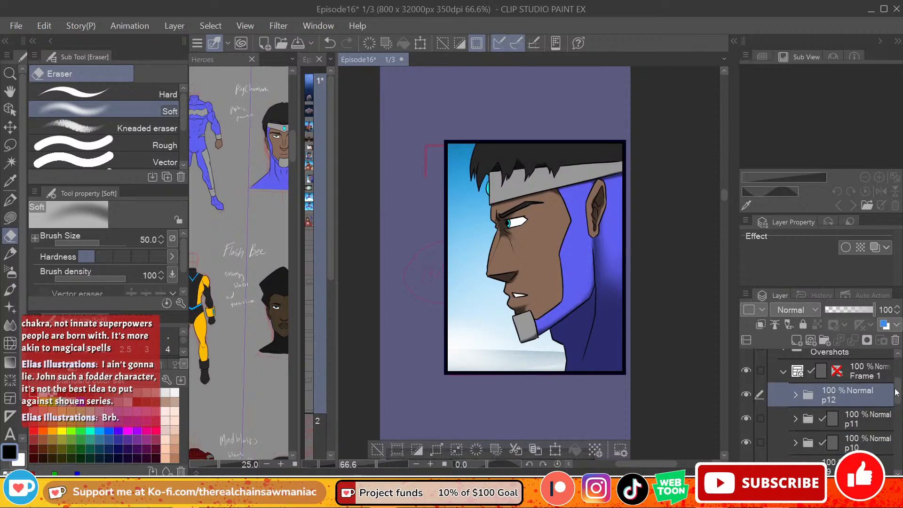
mouse_move(896, 392)
mouse_down()
mouse_move(896, 407)
mouse_move(900, 385)
mouse_up()
click(795, 419)
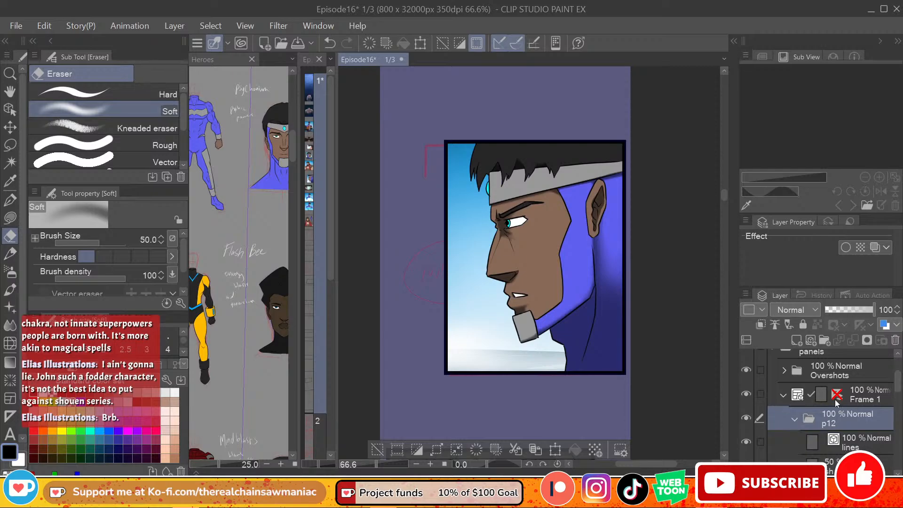
drag(724, 197, 721, 241)
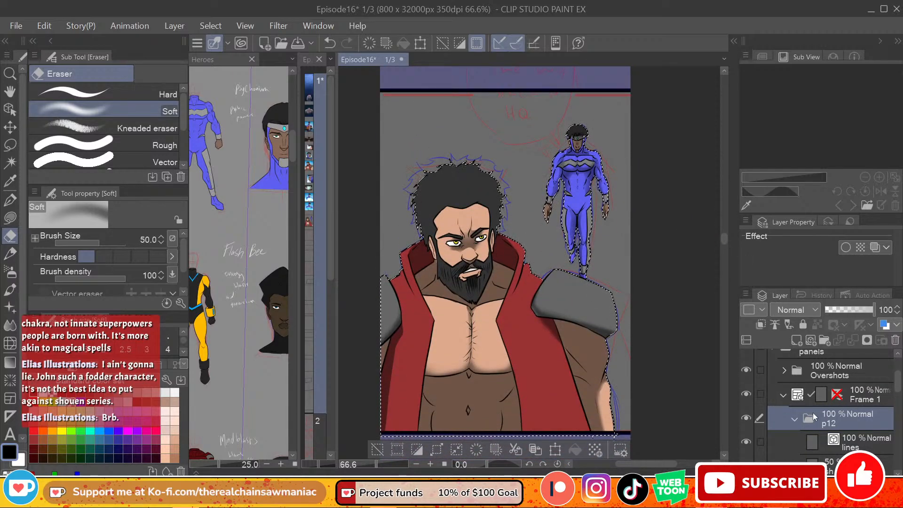
scroll(854, 401, down, 2)
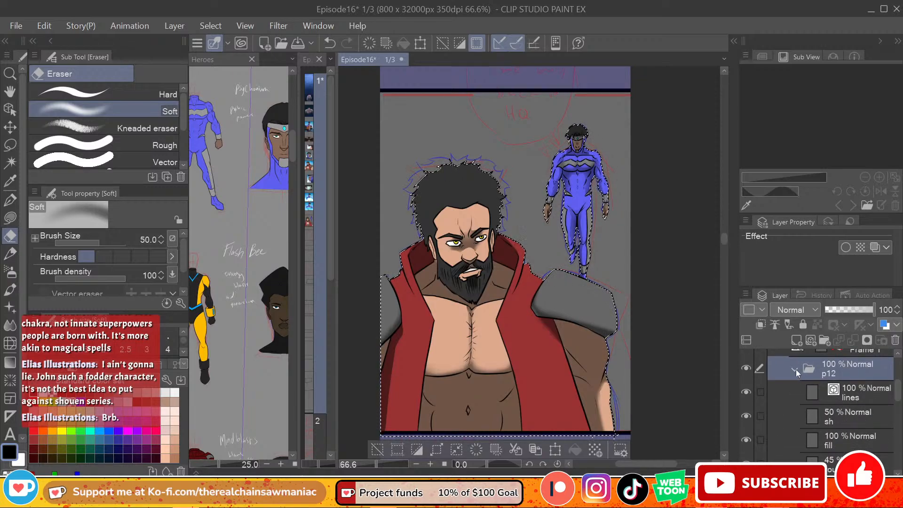
click(857, 394)
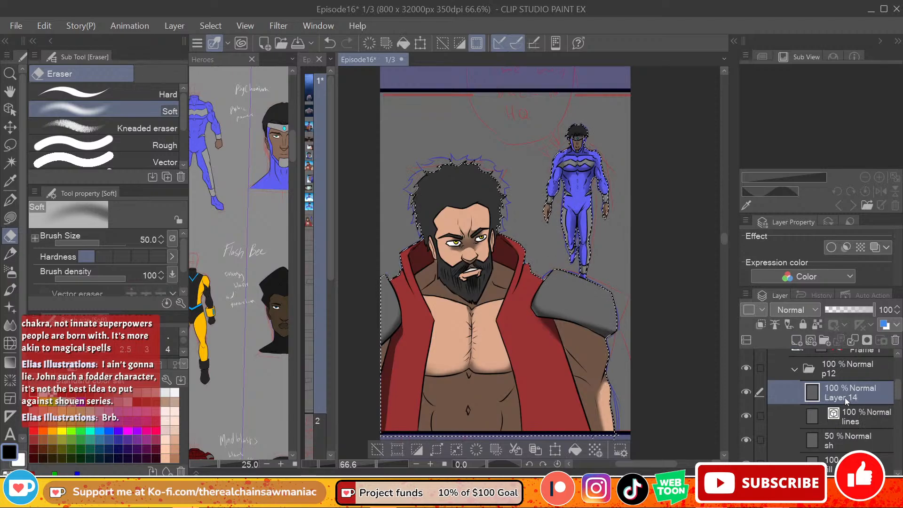
text(li)
key(Return)
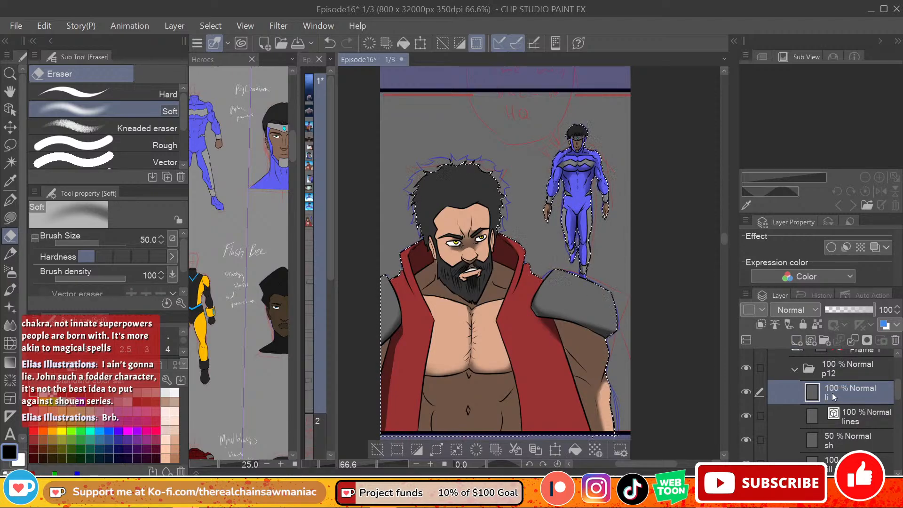
key(p)
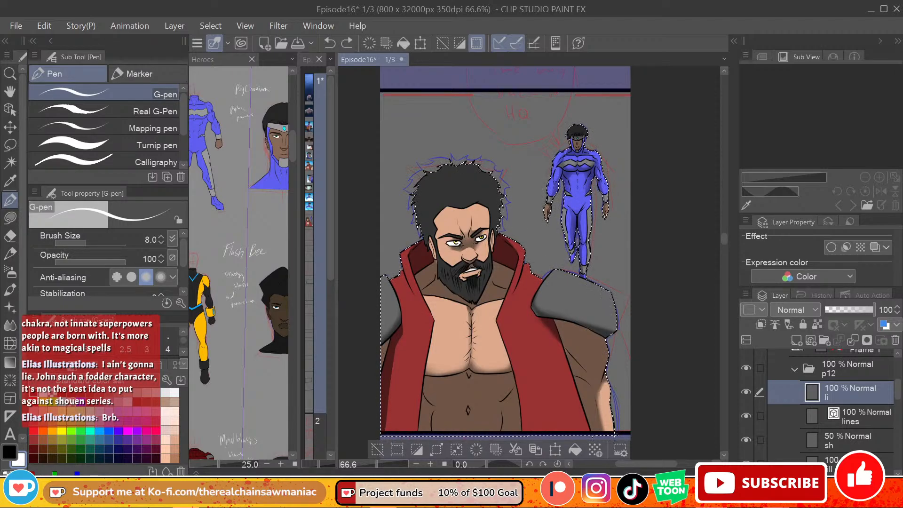
drag(493, 231, 491, 239)
key(ctrl+z)
Step: Lower the sh layer's opacity in the p12 folder to 48%
click(856, 439)
click(10, 236)
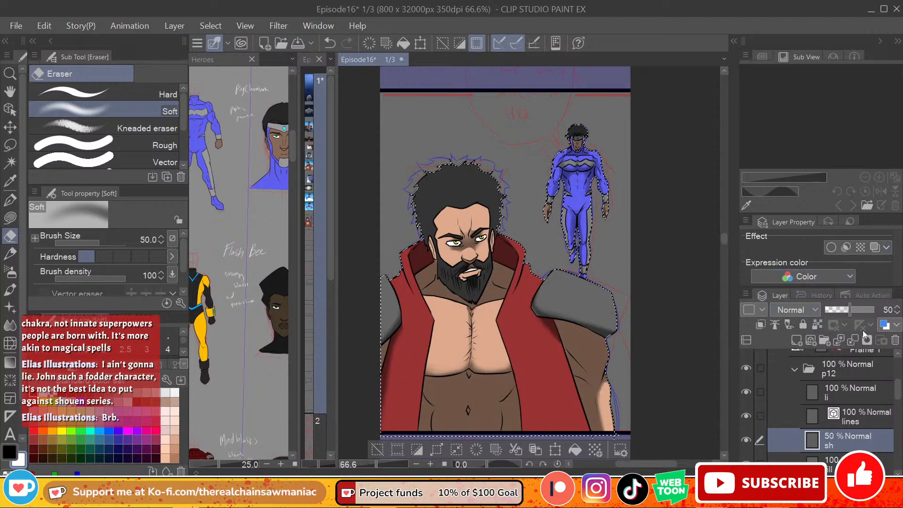
mouse_move(859, 312)
mouse_down()
mouse_move(876, 310)
mouse_move(848, 312)
mouse_up()
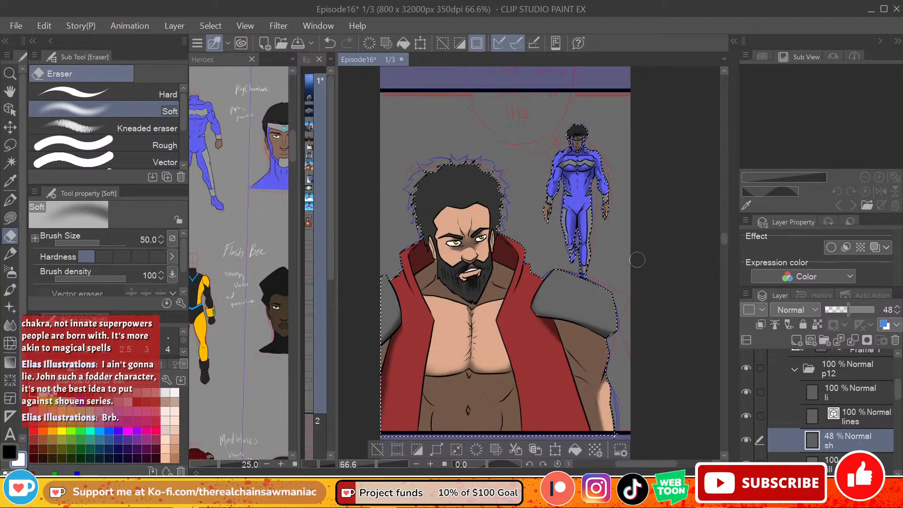
Step: Switch to the Lasso fill tool and clear the selection around the two heroes
click(10, 253)
click(10, 217)
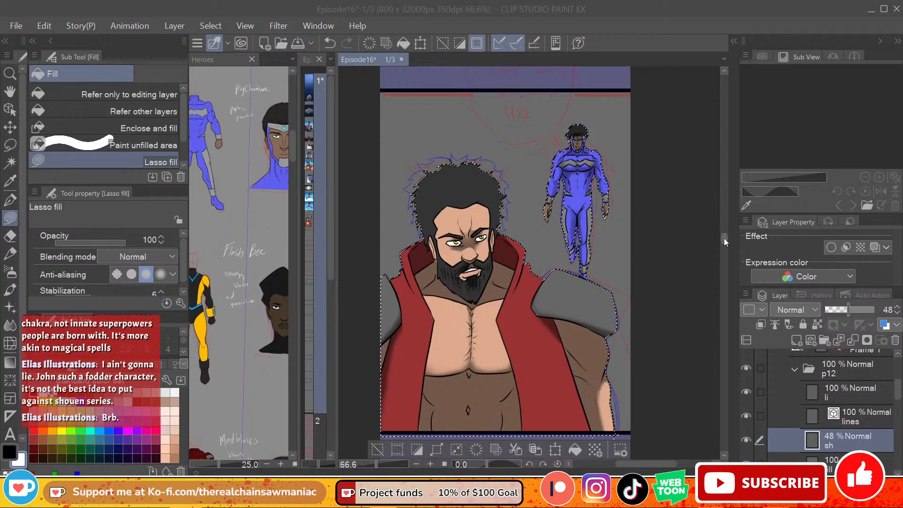
mouse_move(724, 238)
mouse_down()
mouse_move(724, 259)
mouse_move(724, 245)
mouse_up()
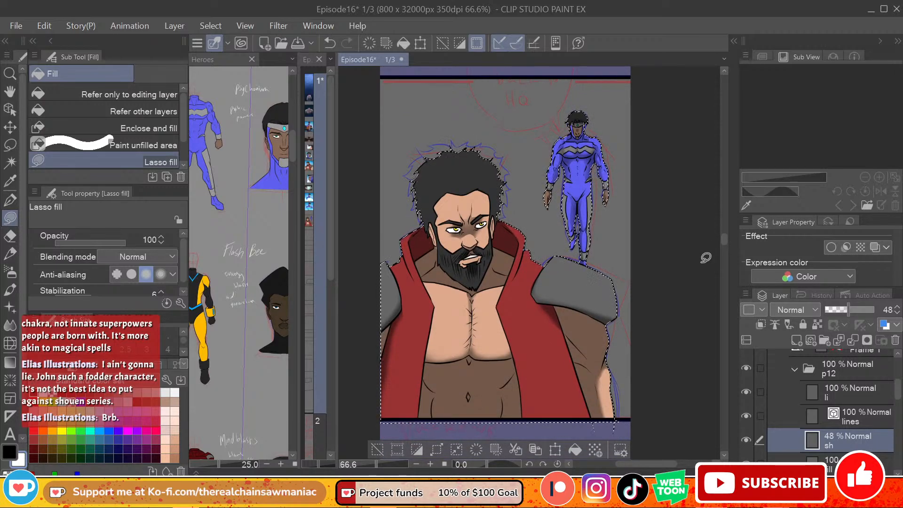
mouse_move(724, 238)
mouse_down()
mouse_move(720, 304)
mouse_move(718, 239)
mouse_up()
key(ctrl+d)
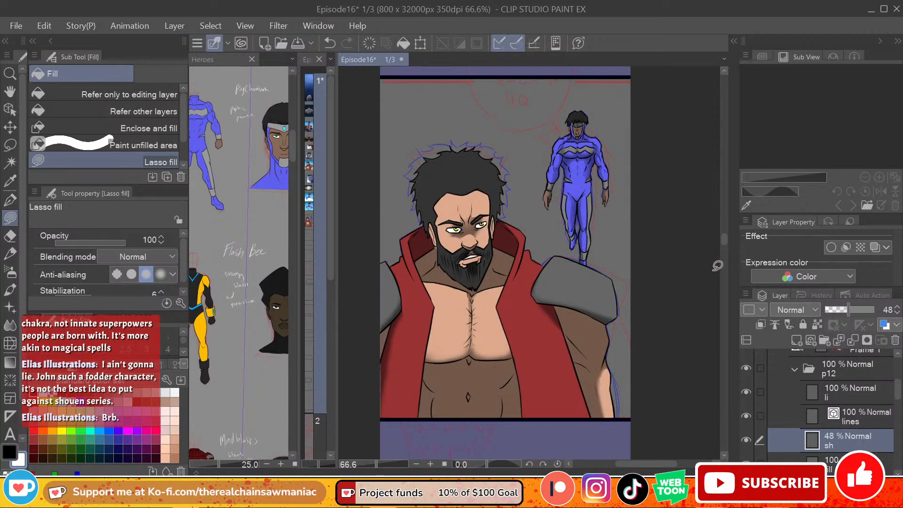
drag(720, 242, 721, 243)
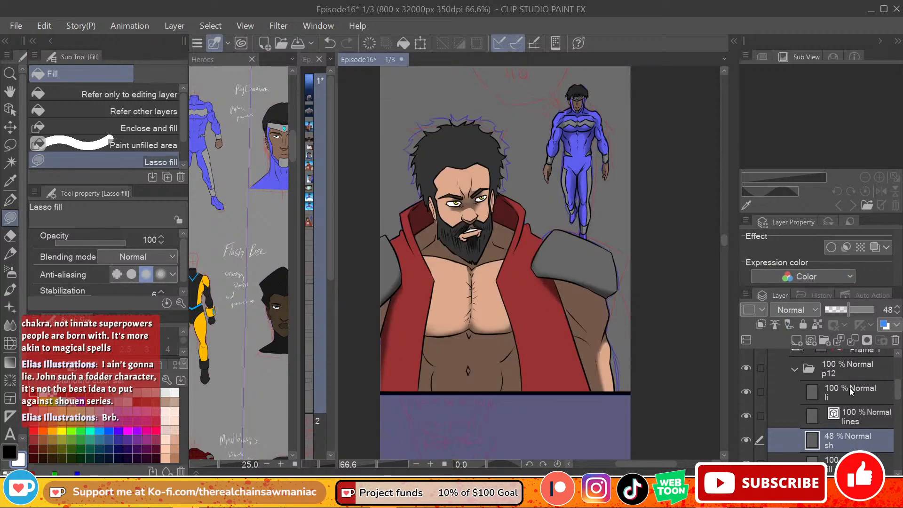
Step: Examine the contents of the p11 and p9 folders and the bearded hero's earlier panel for a reusable sky background
scroll(851, 395, down, 4)
click(880, 414)
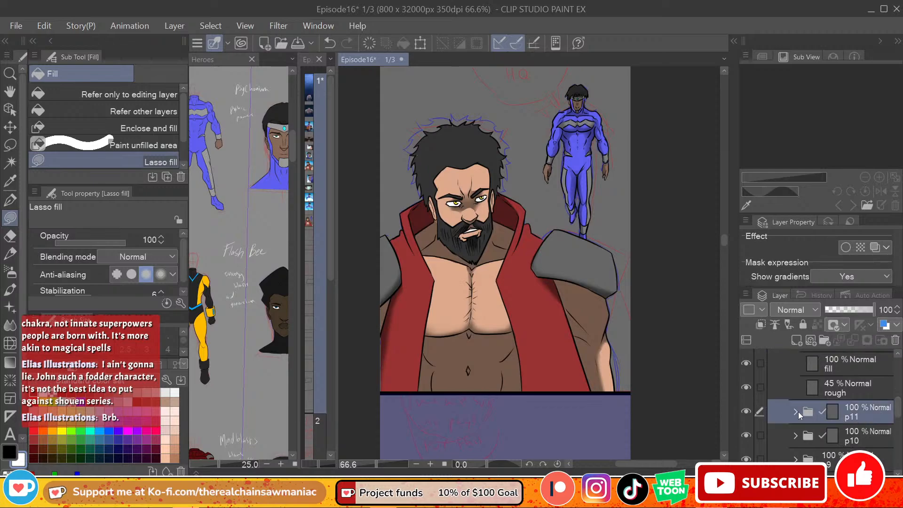
click(797, 412)
drag(898, 403, 896, 417)
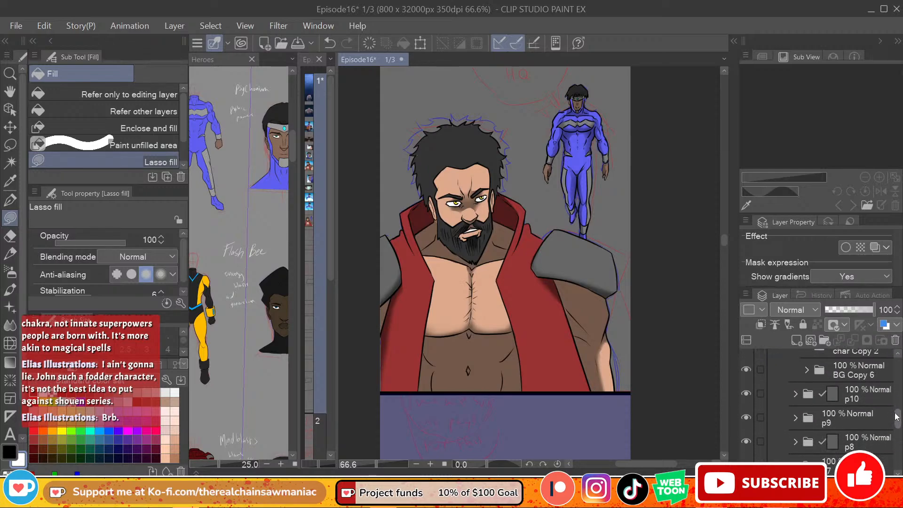
click(807, 418)
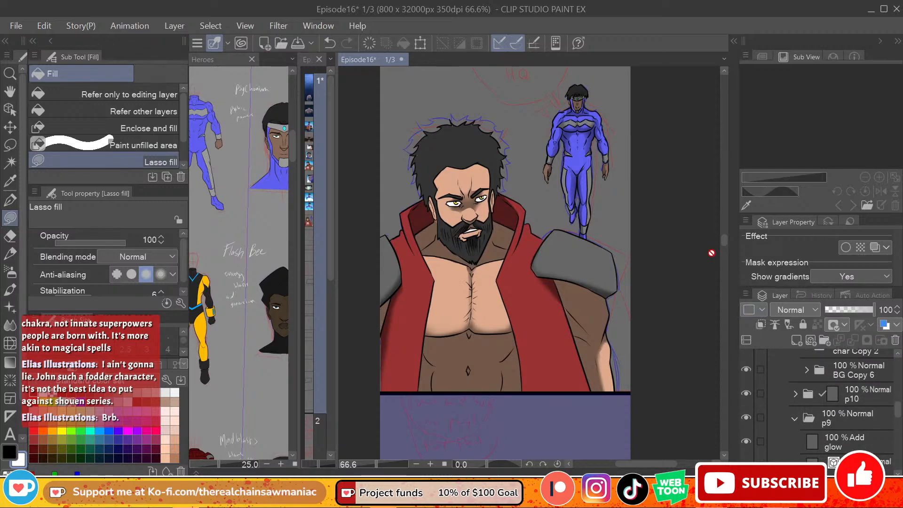
drag(723, 243, 721, 185)
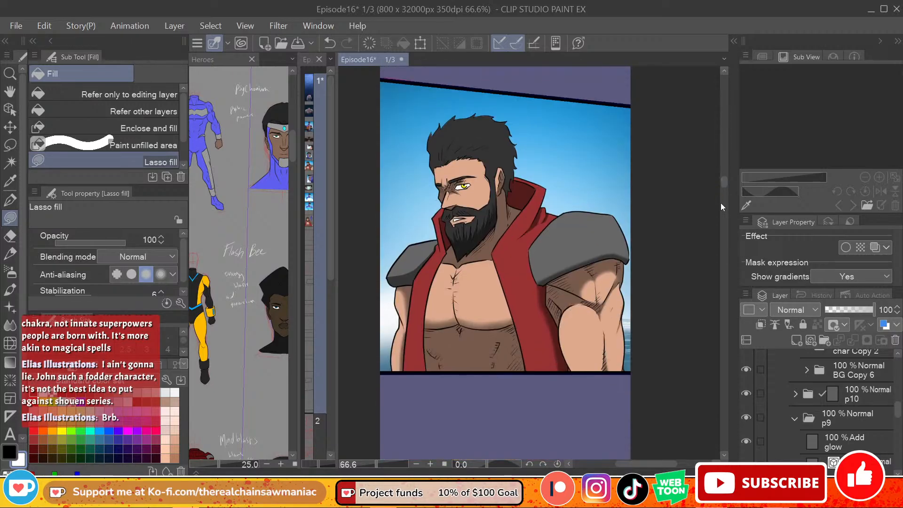
click(795, 419)
click(796, 419)
scroll(899, 419, down, 2)
drag(898, 415, 899, 415)
drag(723, 184, 729, 239)
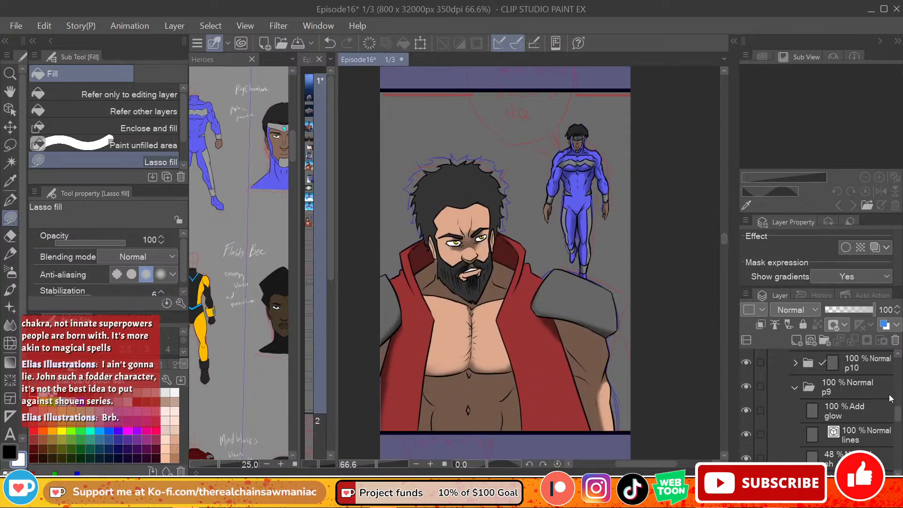
click(795, 389)
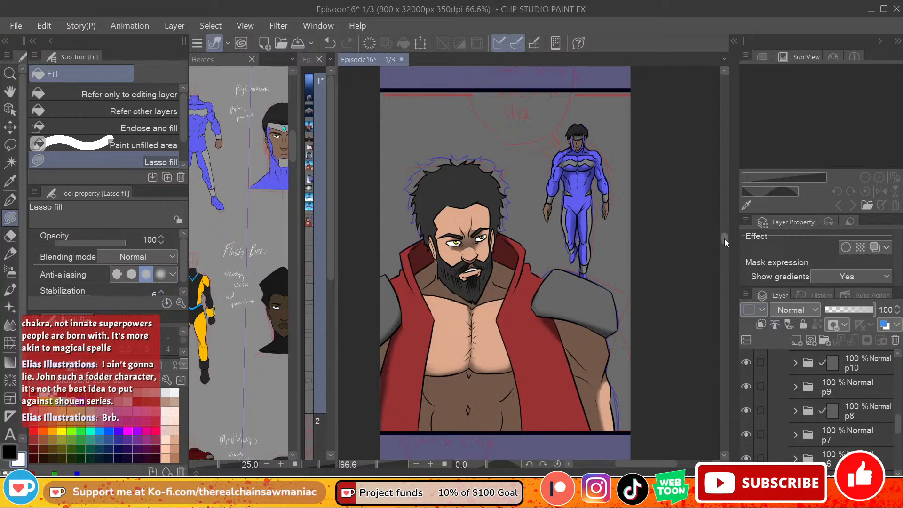
Step: Check which earlier panels the p8 and p7 folders hold by toggling their visibility, and copy the BG Copy 3 folder from p7
drag(725, 239, 720, 176)
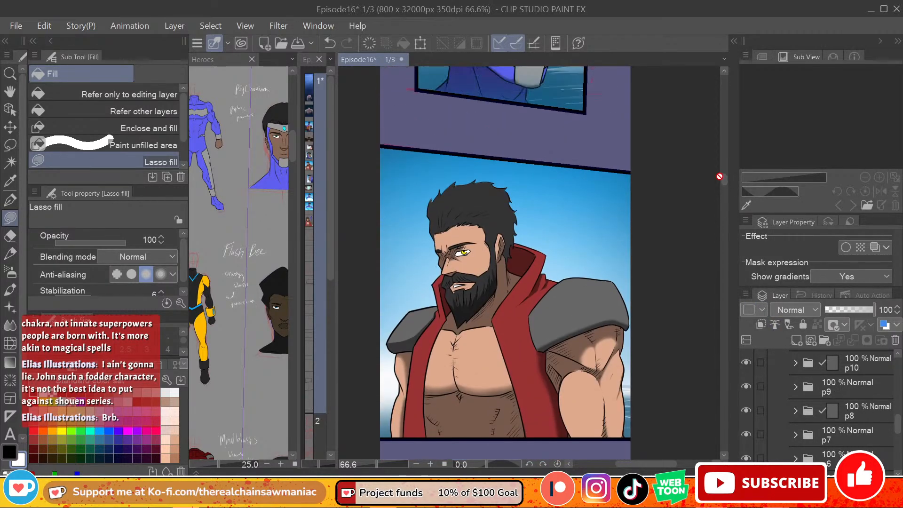
click(747, 410)
click(747, 434)
click(747, 436)
click(846, 438)
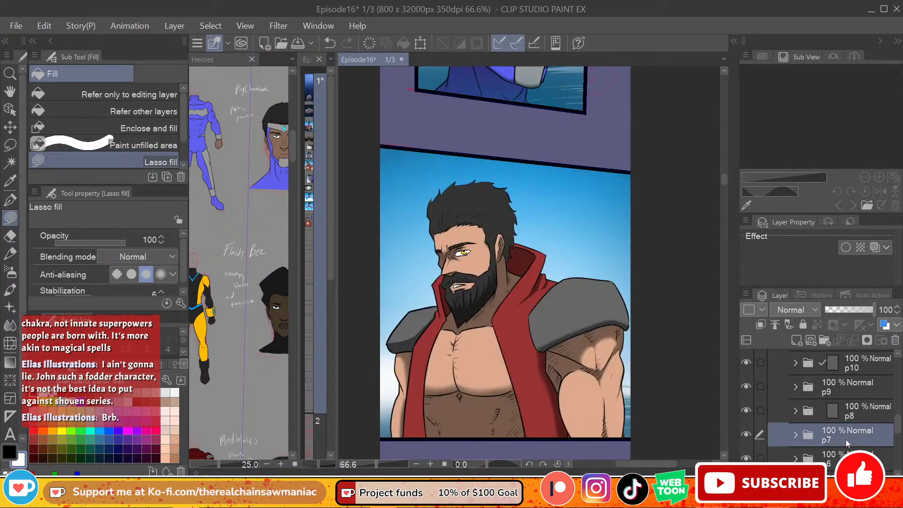
click(795, 435)
scroll(869, 397, down, 2)
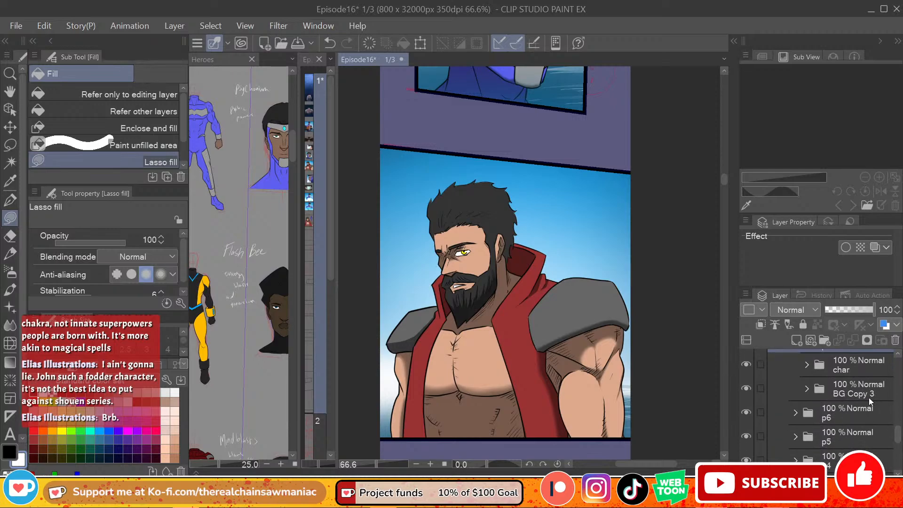
click(869, 396)
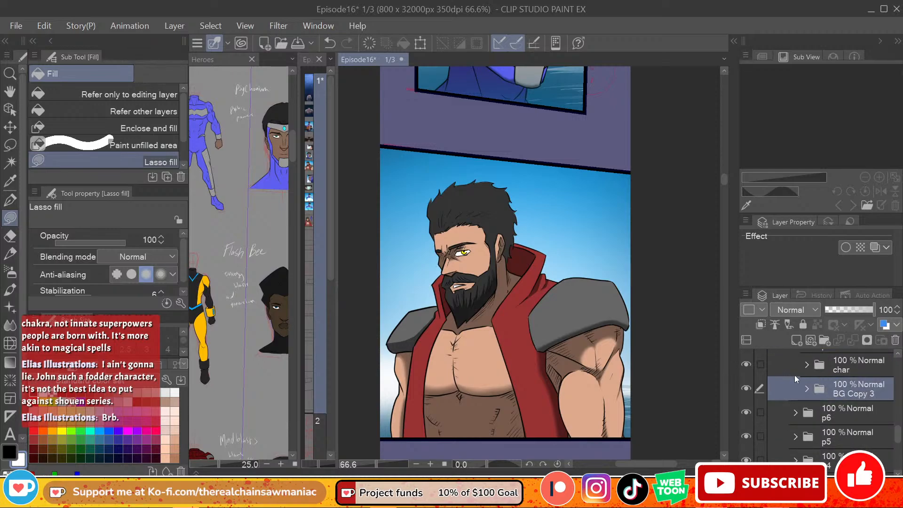
Step: Paste the copied background folder into p12 and place it below the rough layer, collapsing the p7 and p11 folders
scroll(887, 421, up, 3)
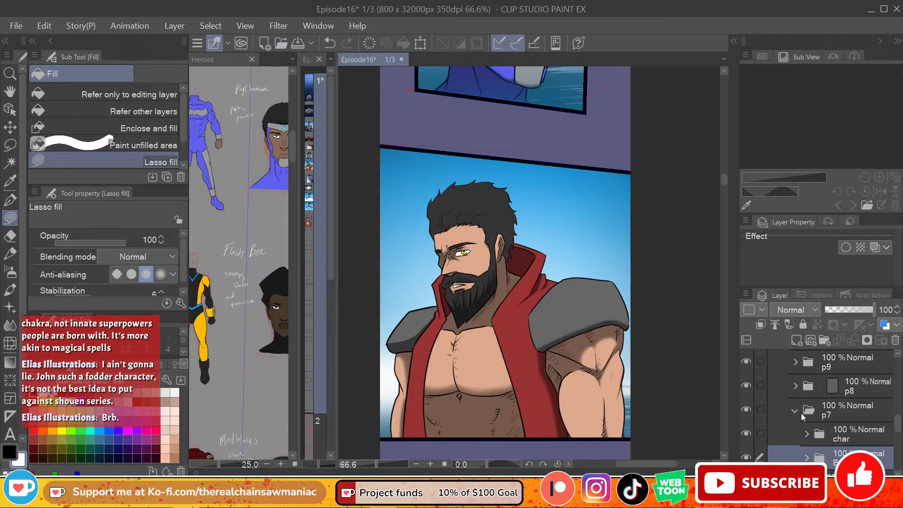
click(795, 411)
scroll(795, 377, up, 4)
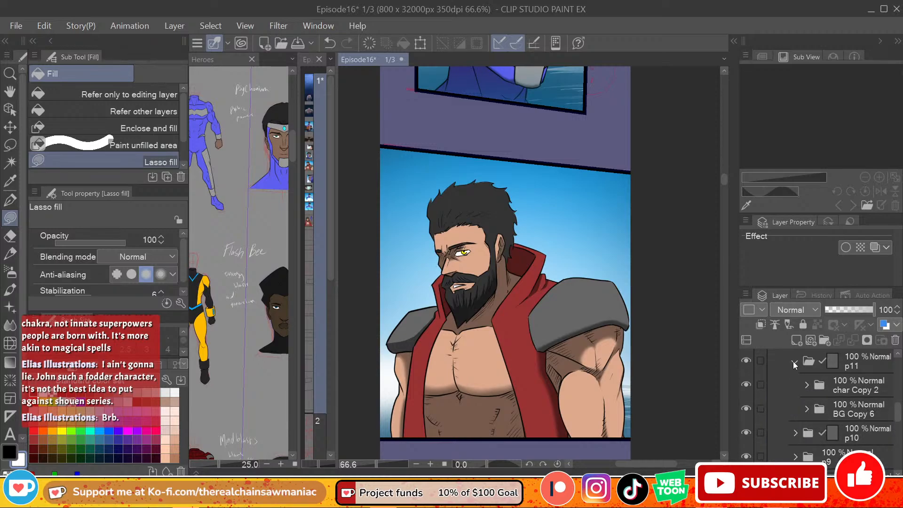
click(794, 363)
scroll(867, 399, up, 4)
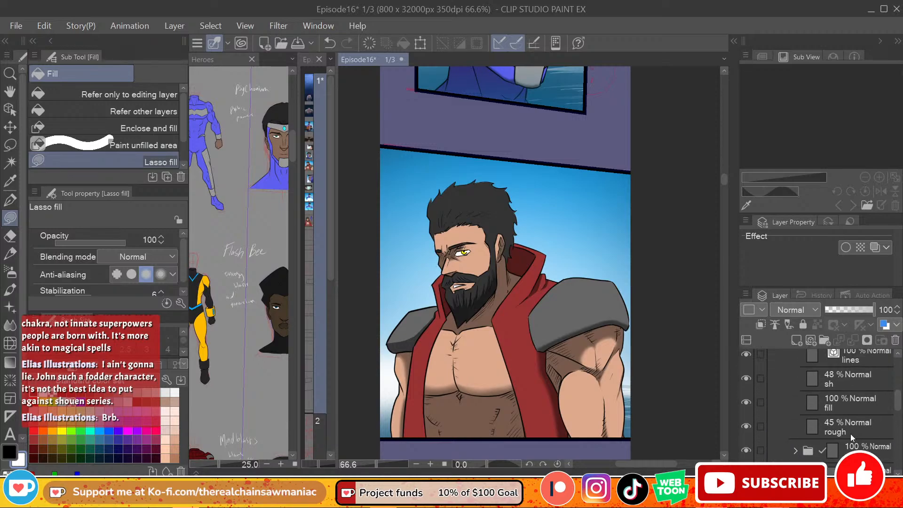
click(851, 432)
drag(722, 179, 721, 240)
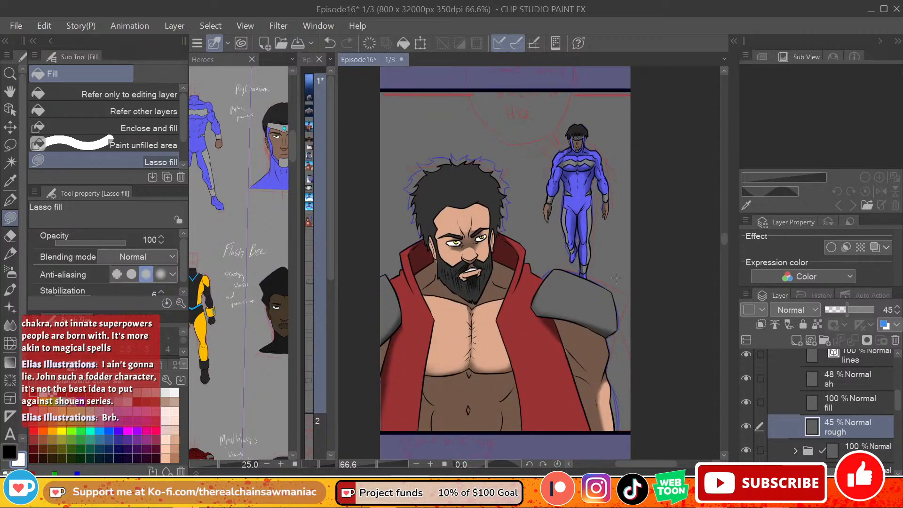
key(ctrl+v)
click(854, 405)
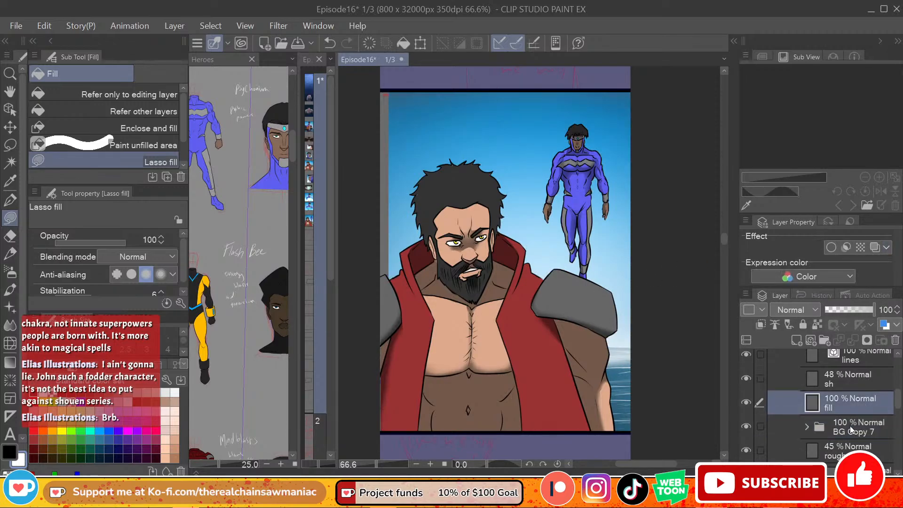
drag(851, 430, 838, 454)
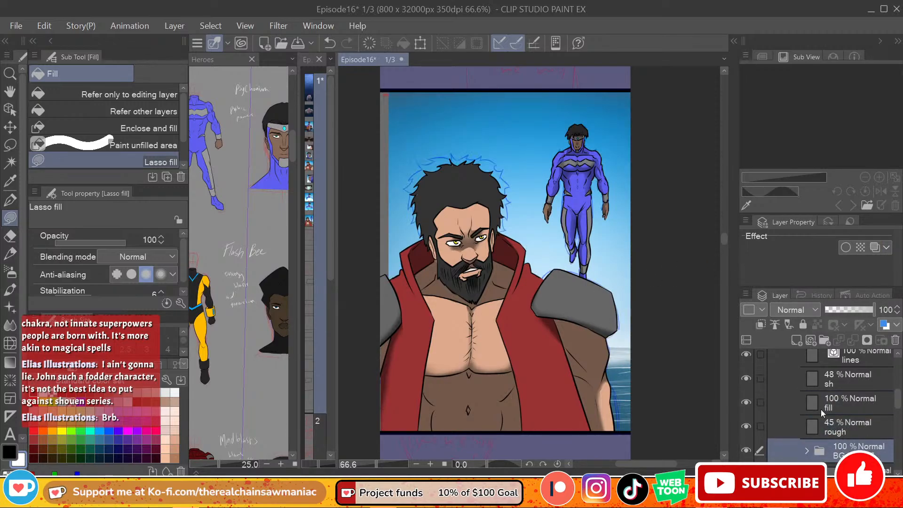
Step: Save the episode file, and move the pasted sky background left and slightly up to cover the p12 panel
click(19, 27)
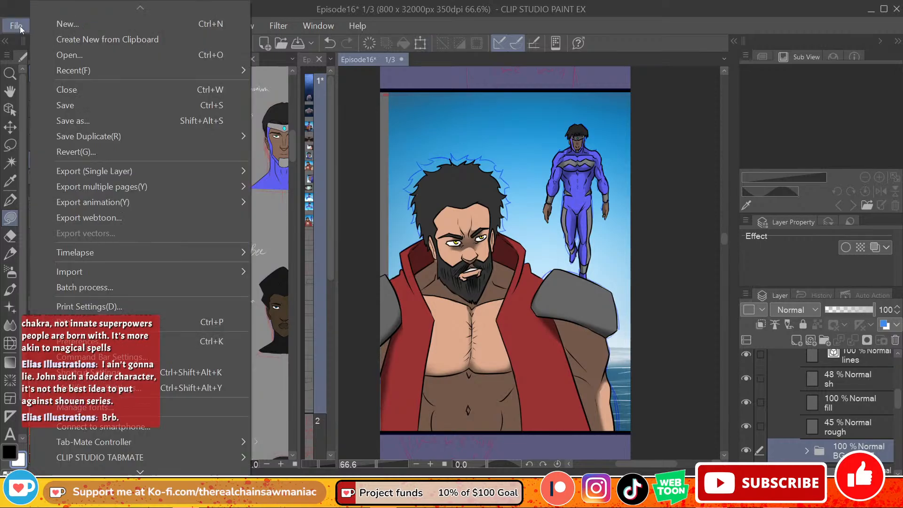
click(71, 106)
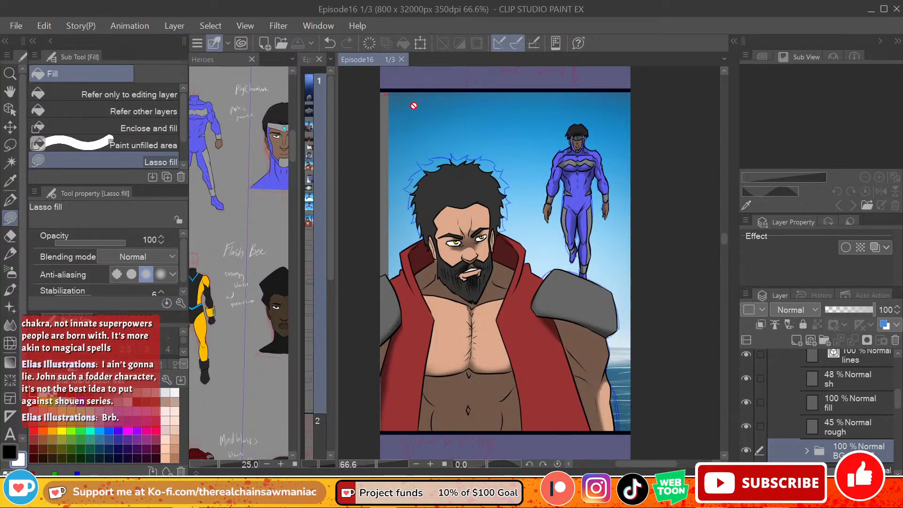
click(420, 43)
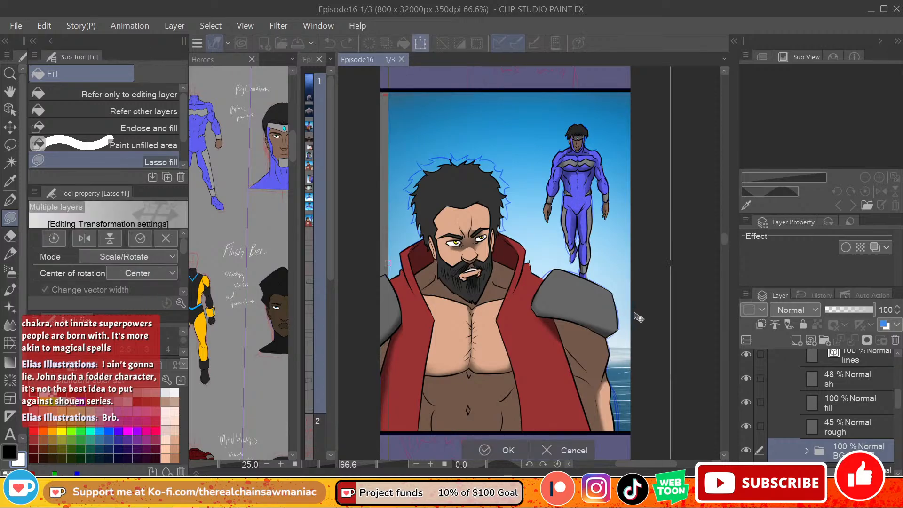
drag(638, 318, 607, 325)
drag(621, 290, 628, 267)
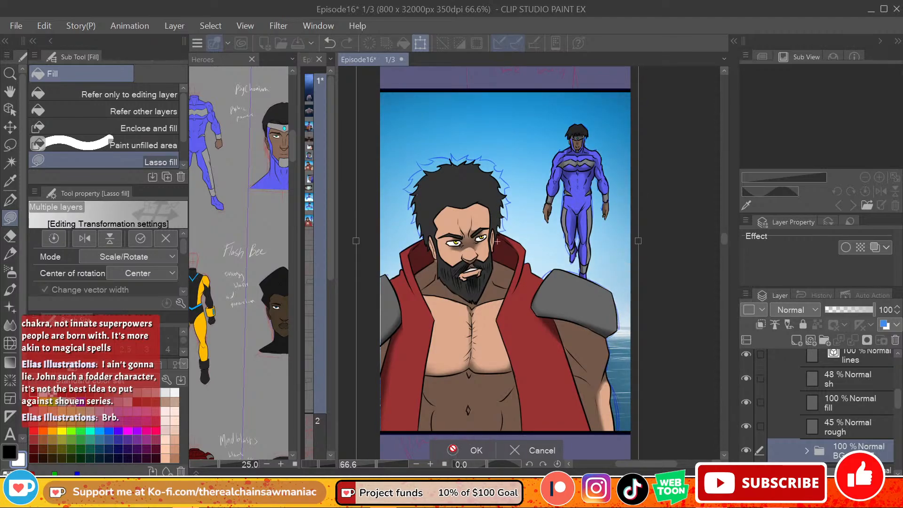
click(453, 450)
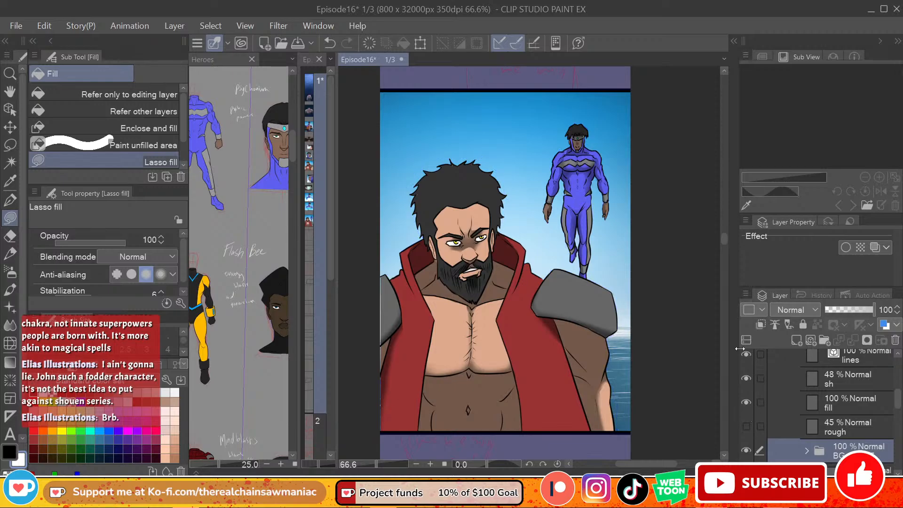
Step: Select p12's layers from rough up to li and nudge the two heroes slightly to the left together
click(887, 427)
scroll(887, 414, up, 3)
shift+click(880, 393)
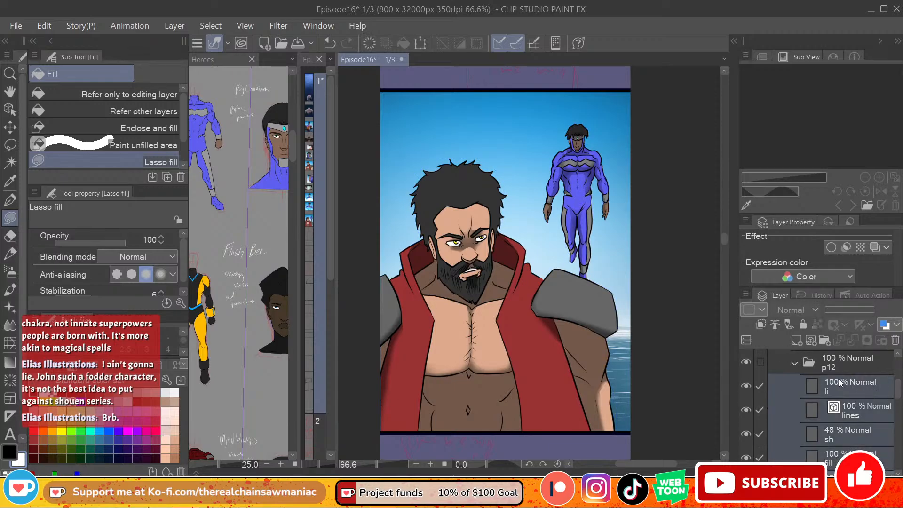
click(421, 43)
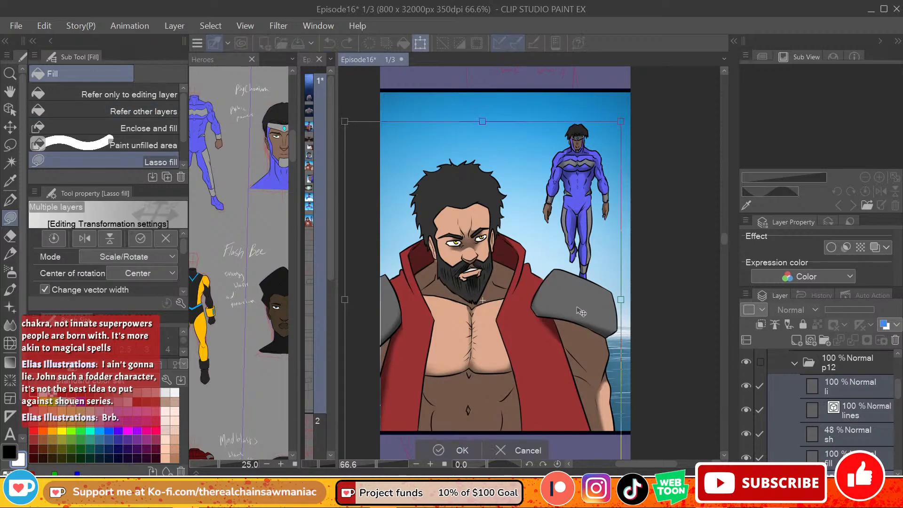
drag(581, 336, 579, 341)
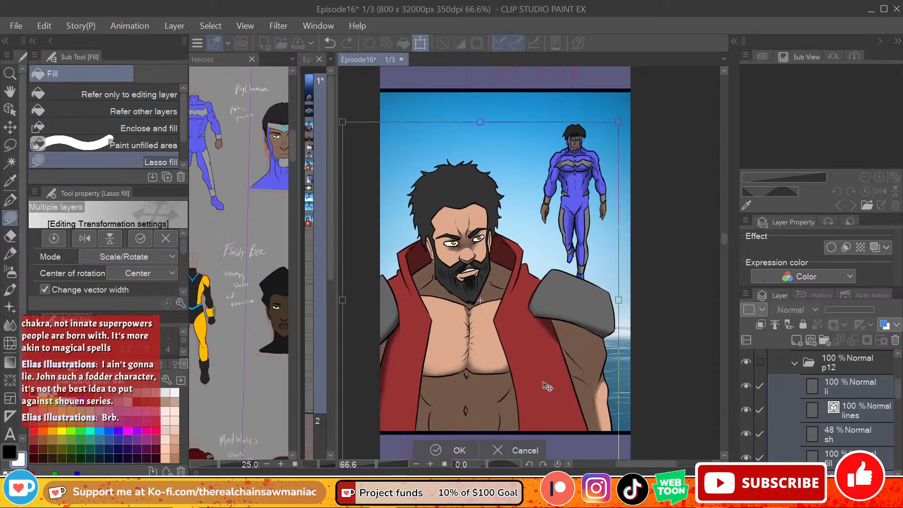
click(435, 452)
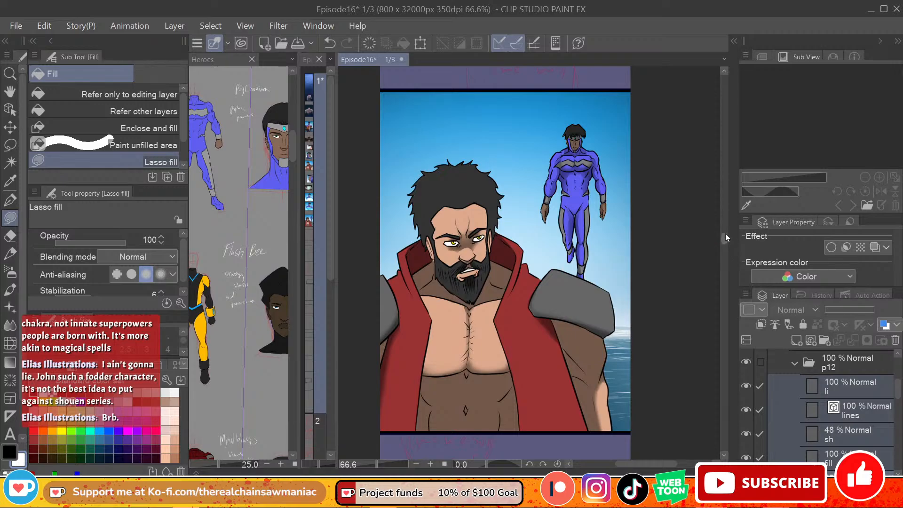
Step: Scatter sparkles around the flying hero on a new layer above p12's li layer, and save the episode file
mouse_move(725, 234)
mouse_down()
mouse_move(716, 141)
mouse_move(699, 194)
mouse_move(705, 258)
mouse_move(704, 239)
mouse_up()
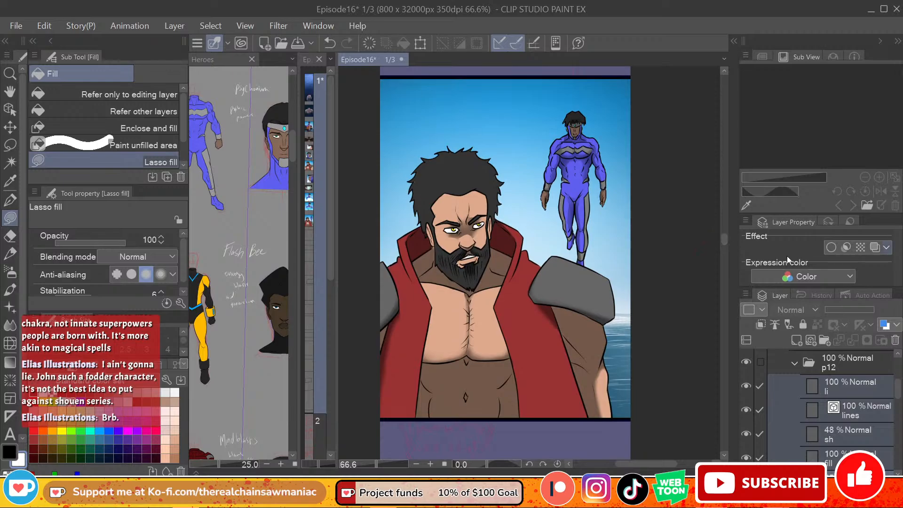
click(849, 384)
click(797, 340)
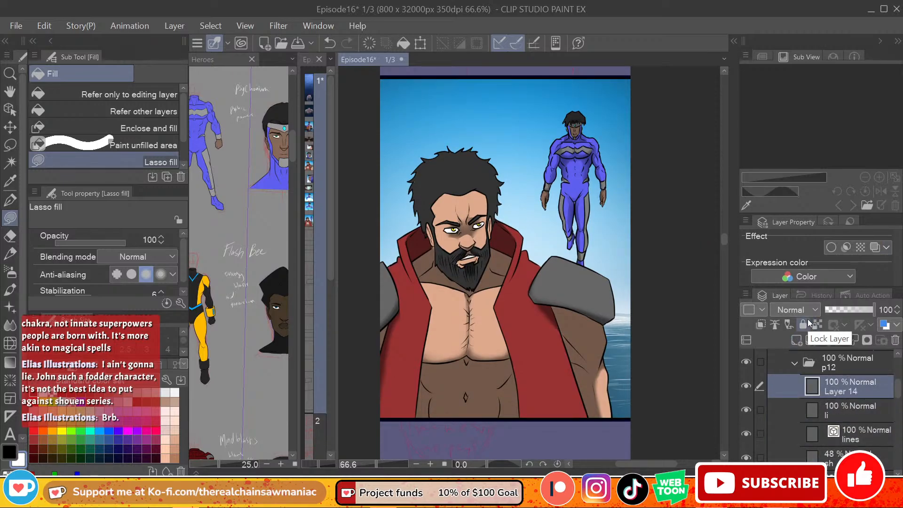
click(10, 307)
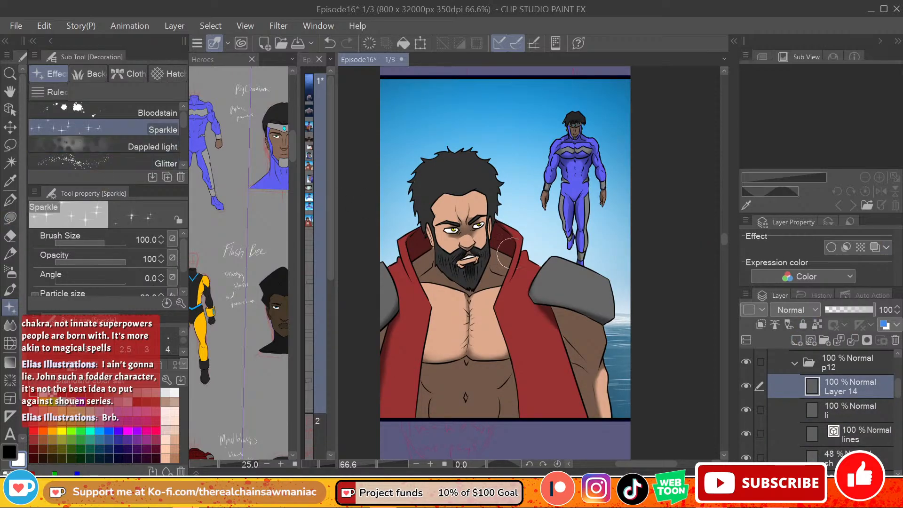
drag(503, 111, 602, 145)
drag(527, 214, 614, 228)
mouse_move(723, 242)
mouse_down()
mouse_move(719, 226)
mouse_move(726, 249)
mouse_up()
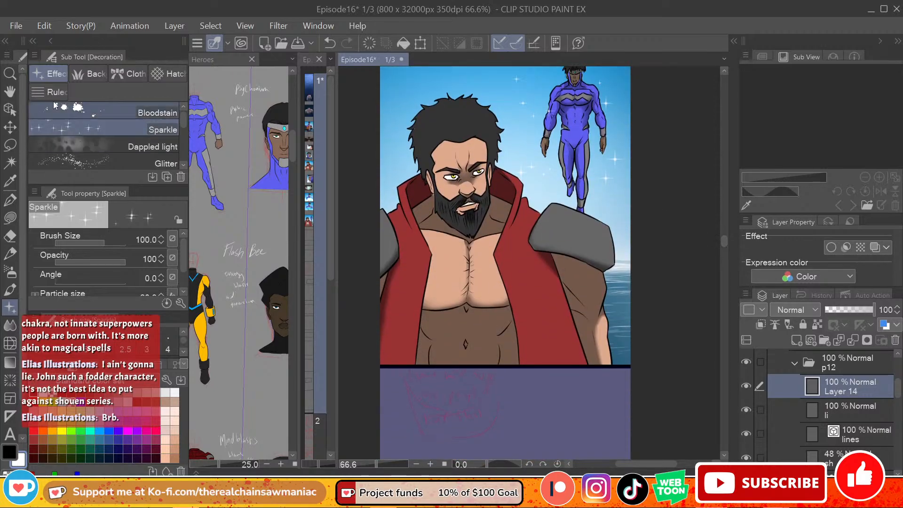
click(16, 26)
click(90, 108)
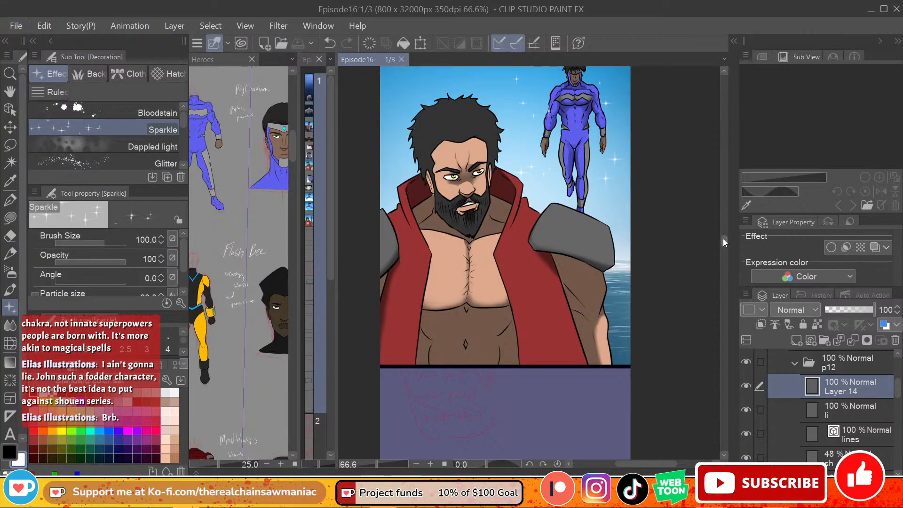
Step: Collapse the p12 folder and create a new folder named p13 above it for the next panel
drag(723, 238, 720, 252)
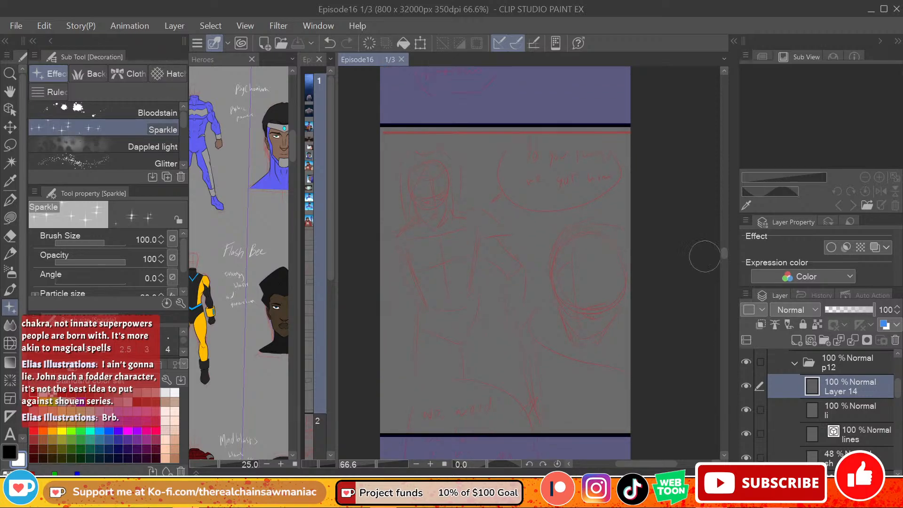
click(798, 365)
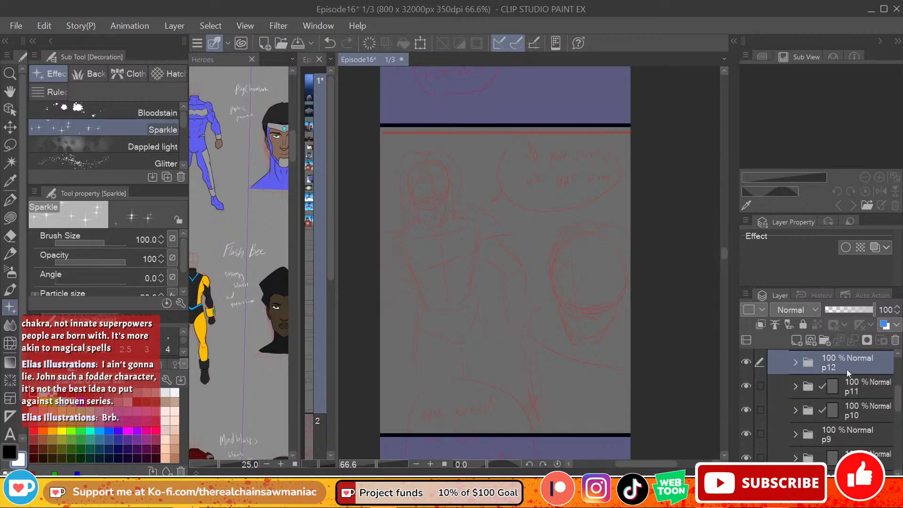
scroll(899, 397, up, 2)
click(824, 341)
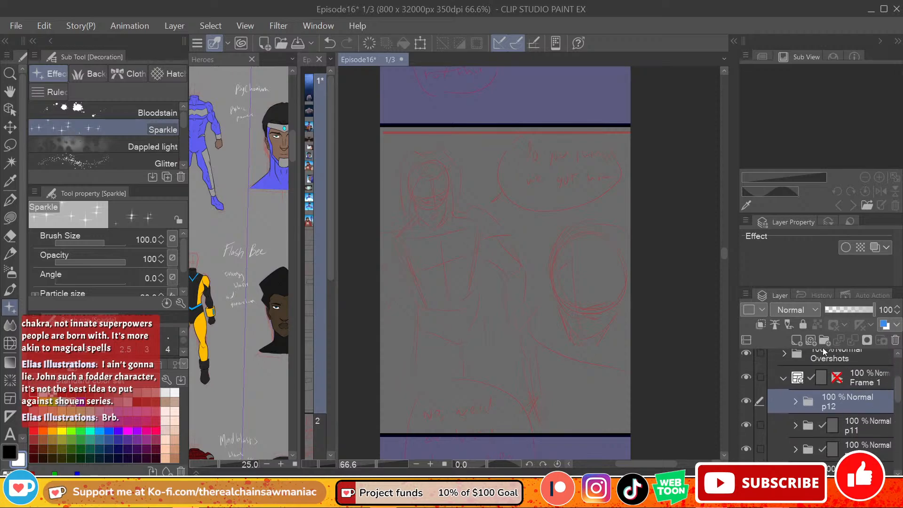
double_click(846, 406)
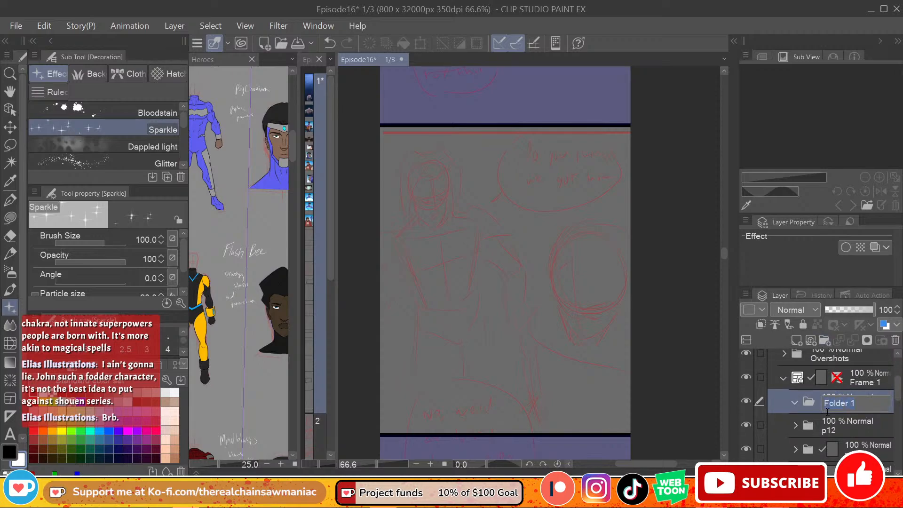
text(p13)
key(Return)
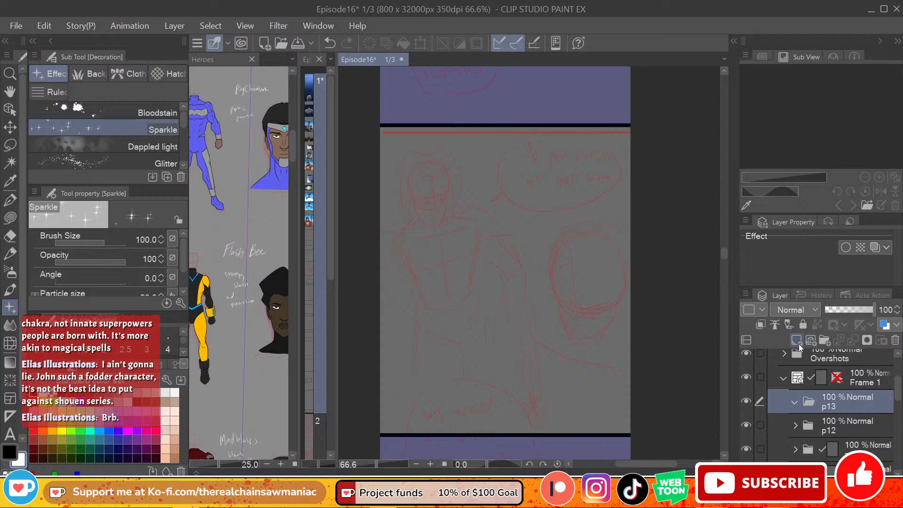
Step: Add a new layer named rough inside the p13 folder
click(810, 340)
double_click(847, 427)
text(rough)
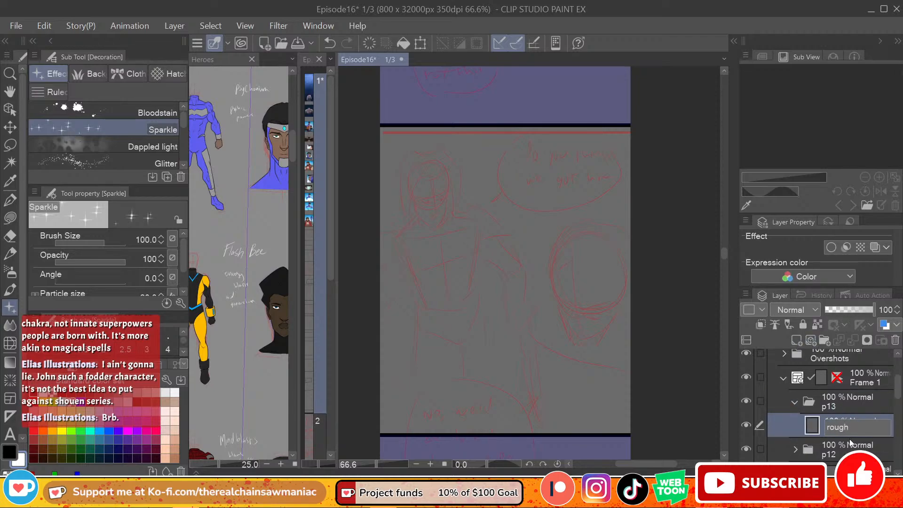
key(Return)
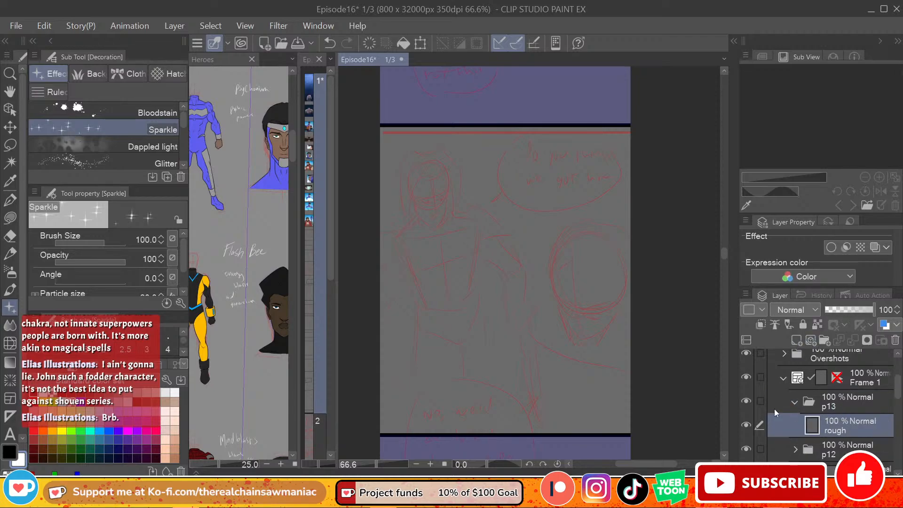
Step: With a blue G-pen at size 8, sketch the foreground head's circle, center line and jaw over the red layout
click(80, 403)
key(g)
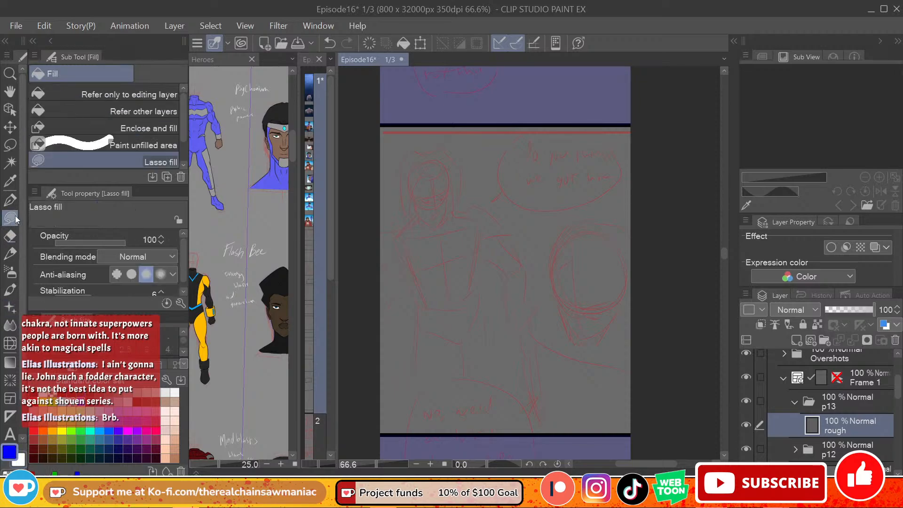
key(p)
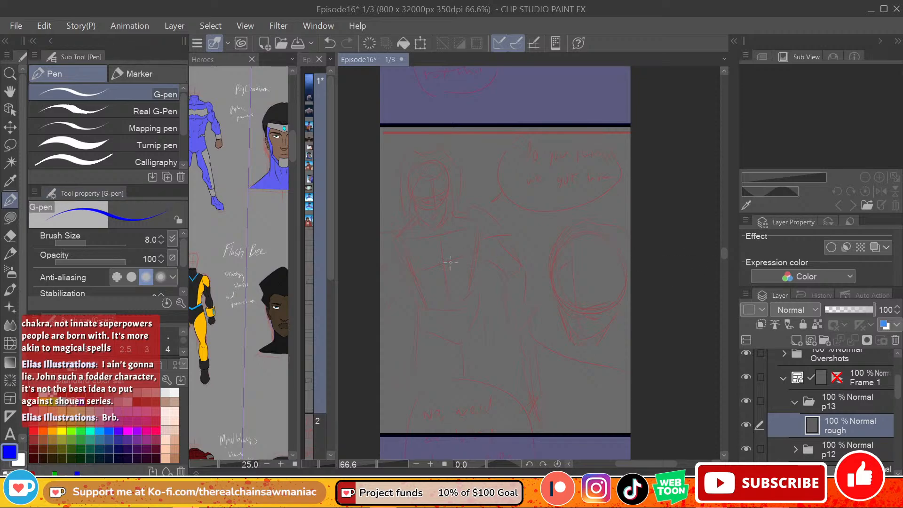
mouse_move(561, 246)
mouse_down()
mouse_move(550, 282)
mouse_move(560, 243)
mouse_move(556, 302)
mouse_move(578, 317)
mouse_move(618, 307)
mouse_up()
mouse_move(554, 250)
mouse_down()
mouse_move(581, 230)
mouse_move(618, 245)
mouse_move(626, 288)
mouse_up()
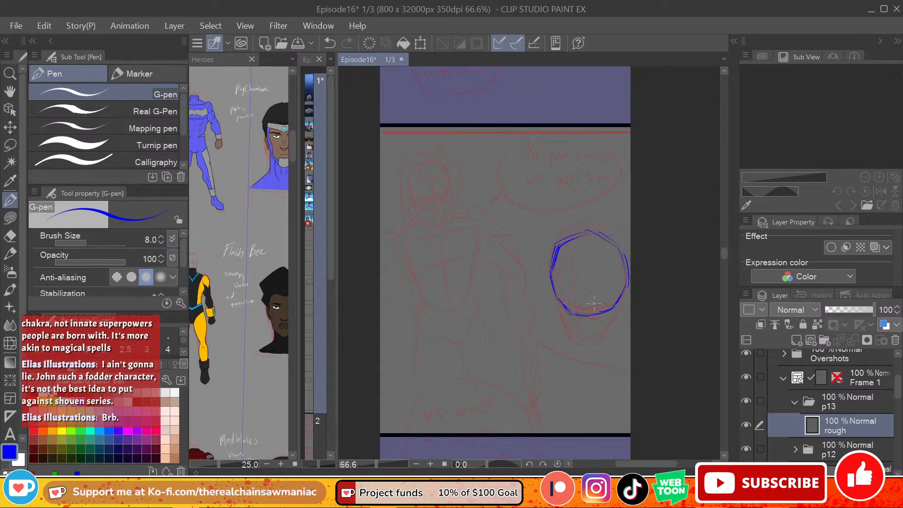
drag(571, 239, 580, 333)
drag(554, 274, 573, 342)
mouse_move(556, 295)
mouse_down()
mouse_move(583, 342)
mouse_move(596, 336)
mouse_up()
drag(620, 263, 617, 299)
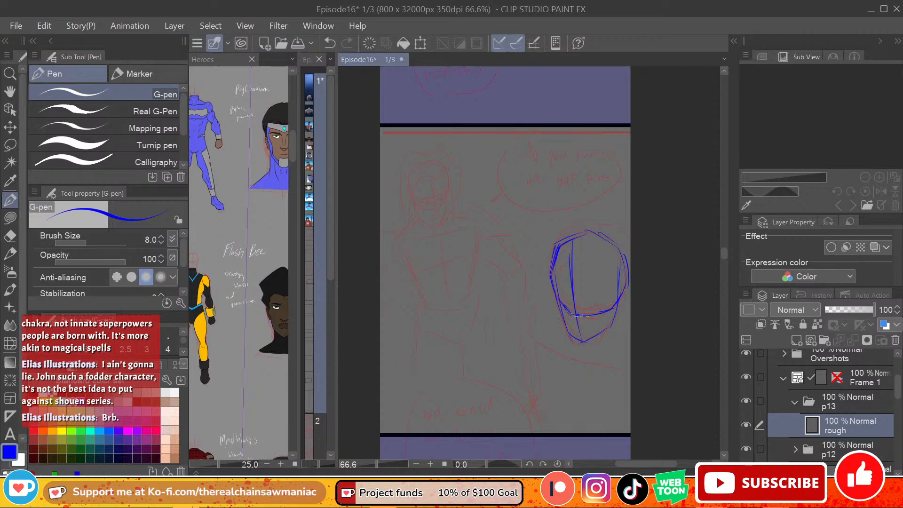
Step: Bring the bearded hero into view on the Heroes reference sheet, and sketch the brow line, eyes and nose on the foreground head
drag(293, 150, 294, 123)
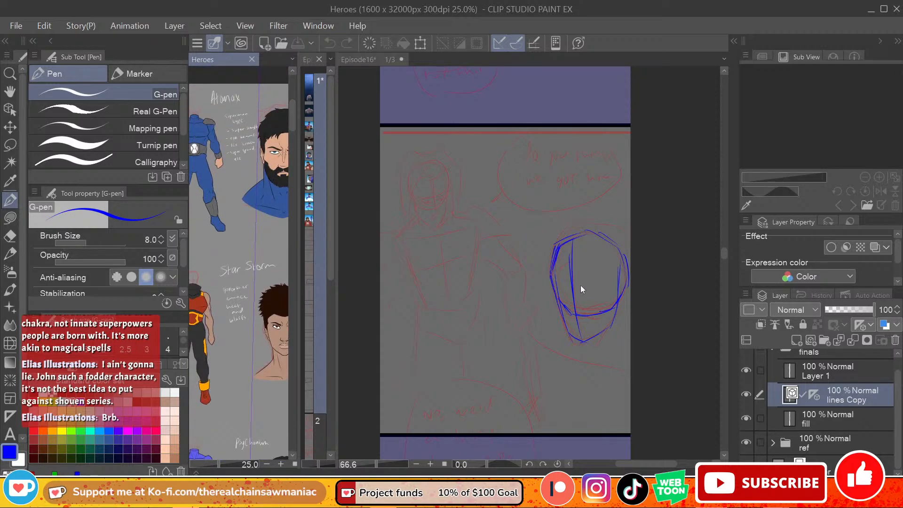
click(593, 251)
mouse_move(559, 295)
mouse_down()
mouse_move(580, 307)
mouse_move(604, 298)
mouse_up()
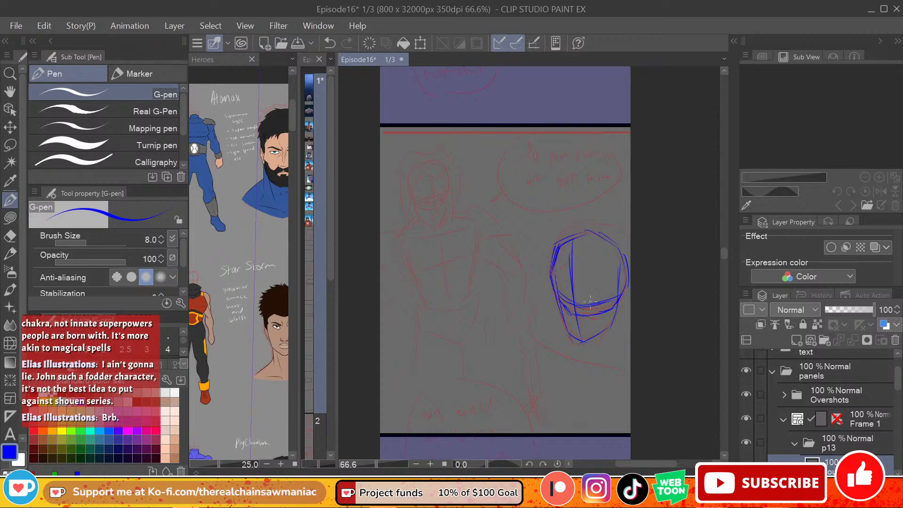
drag(584, 309, 603, 307)
drag(562, 305, 573, 311)
drag(572, 326, 578, 334)
mouse_move(603, 305)
mouse_down()
mouse_move(584, 308)
mouse_move(600, 305)
mouse_up()
Step: Center the bearded hero's face on the reference sheet, and sketch the foreground head's ear, cheek and jaw outline
click(262, 216)
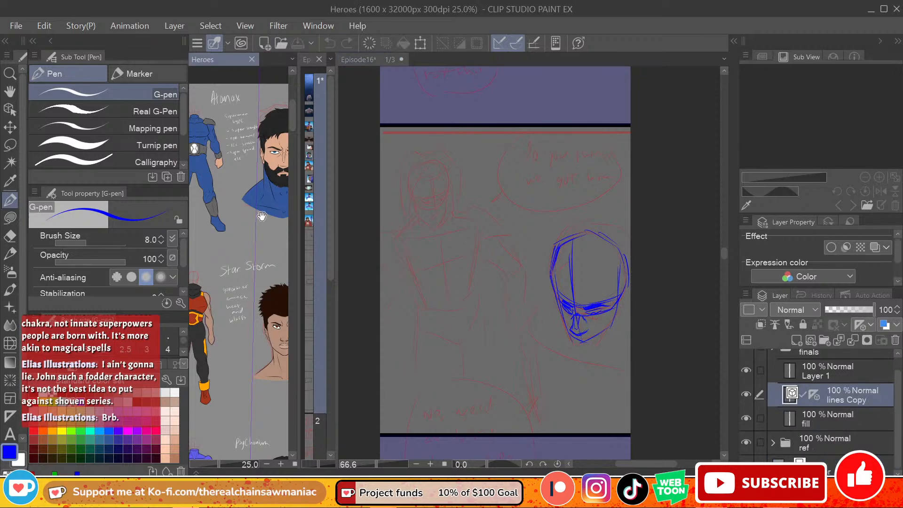
drag(262, 216, 224, 221)
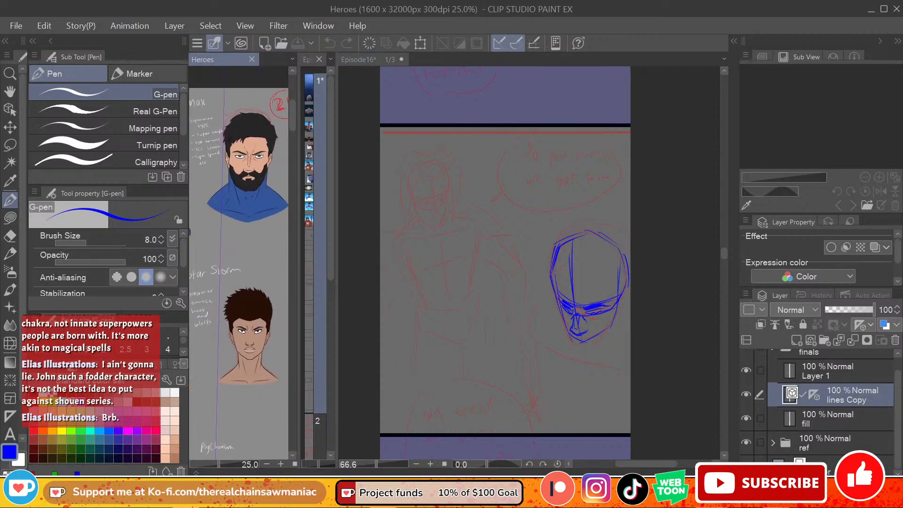
click(617, 304)
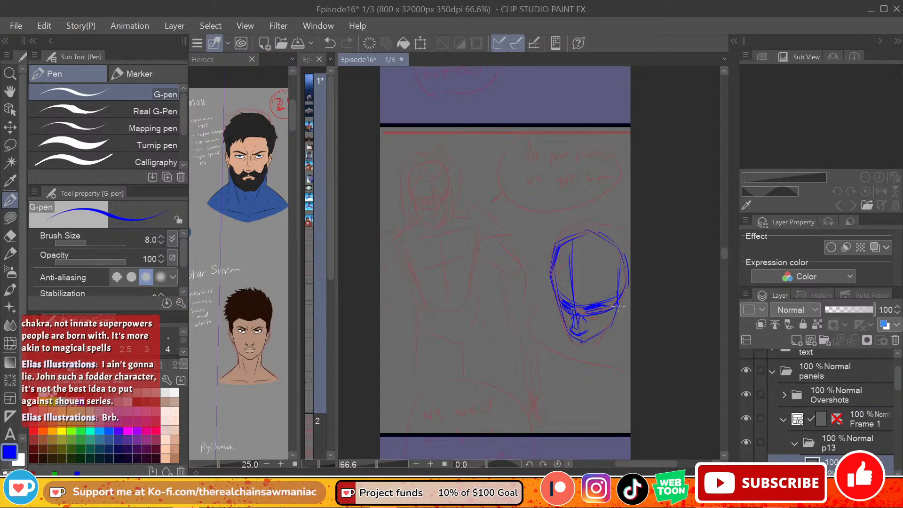
mouse_move(613, 319)
mouse_down()
mouse_move(610, 335)
mouse_move(586, 345)
mouse_up()
key(ctrl+z)
mouse_move(558, 300)
mouse_down()
mouse_move(582, 357)
mouse_move(570, 328)
mouse_move(578, 351)
mouse_move(573, 345)
mouse_move(623, 299)
mouse_move(615, 320)
mouse_up()
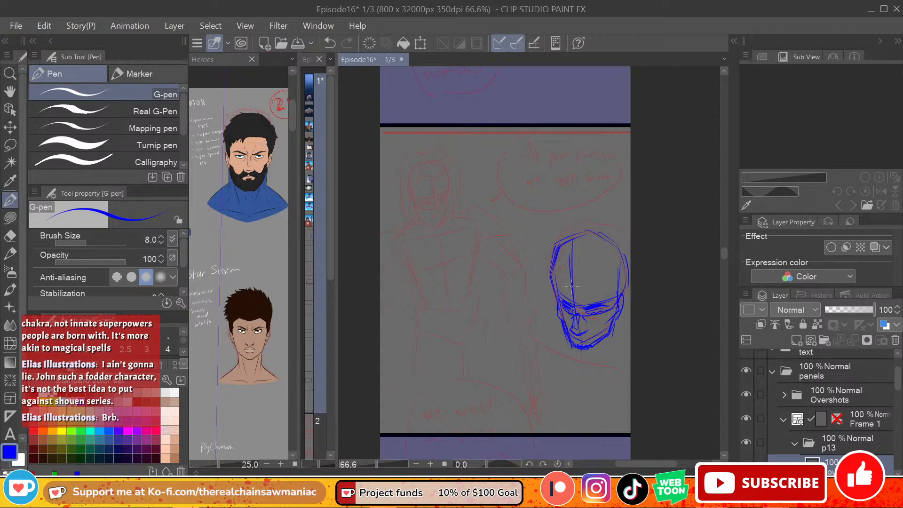
Step: Sketch the hairline and the spiky hair outline around the top and sides of the foreground head
mouse_move(554, 281)
mouse_down()
mouse_move(580, 294)
mouse_move(613, 287)
mouse_up()
mouse_move(572, 225)
mouse_down()
mouse_move(543, 242)
mouse_move(549, 284)
mouse_up()
drag(583, 224, 630, 244)
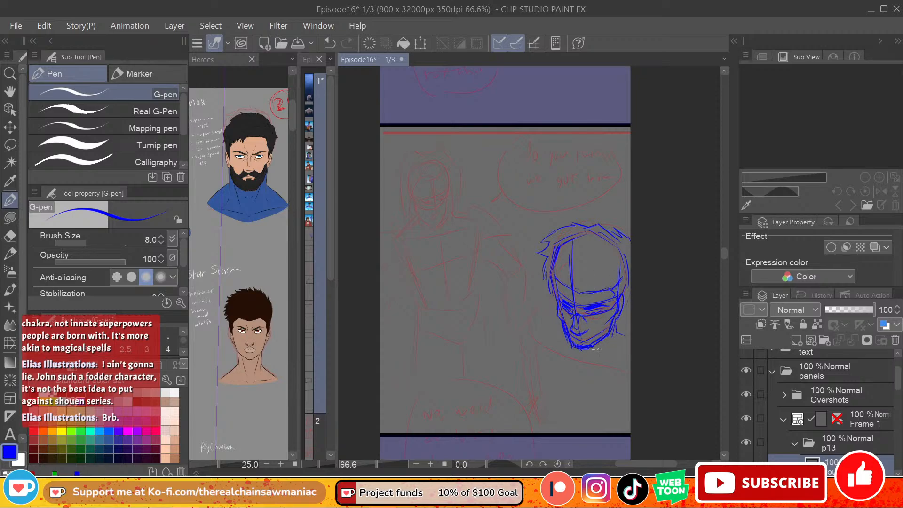
Step: Sketch the collar line below the chin and the raised shoulder beside the foreground head
drag(579, 363, 630, 353)
drag(574, 363, 630, 359)
drag(574, 360, 543, 340)
drag(566, 334, 546, 312)
mouse_move(550, 298)
mouse_down()
mouse_move(534, 293)
mouse_move(516, 312)
mouse_move(551, 290)
mouse_move(515, 324)
mouse_move(516, 337)
mouse_up()
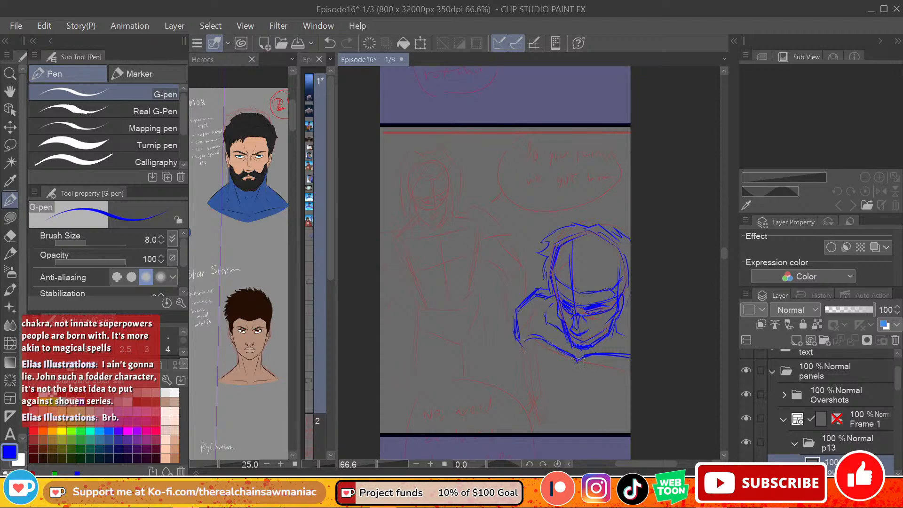
Step: Sketch the foreground figure's chest and side contours down to the panel's lower border
mouse_move(533, 337)
mouse_down()
mouse_move(537, 395)
mouse_move(531, 388)
mouse_move(580, 415)
mouse_up()
mouse_move(570, 373)
mouse_down()
mouse_move(575, 410)
mouse_move(631, 425)
mouse_up()
drag(581, 414, 617, 427)
mouse_move(551, 408)
mouse_down()
mouse_move(575, 409)
mouse_move(537, 412)
mouse_move(538, 421)
mouse_up()
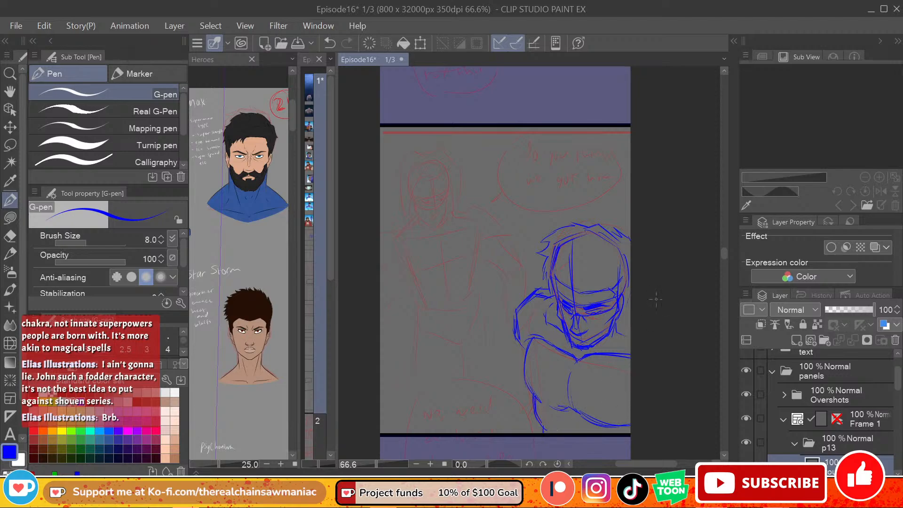
click(262, 275)
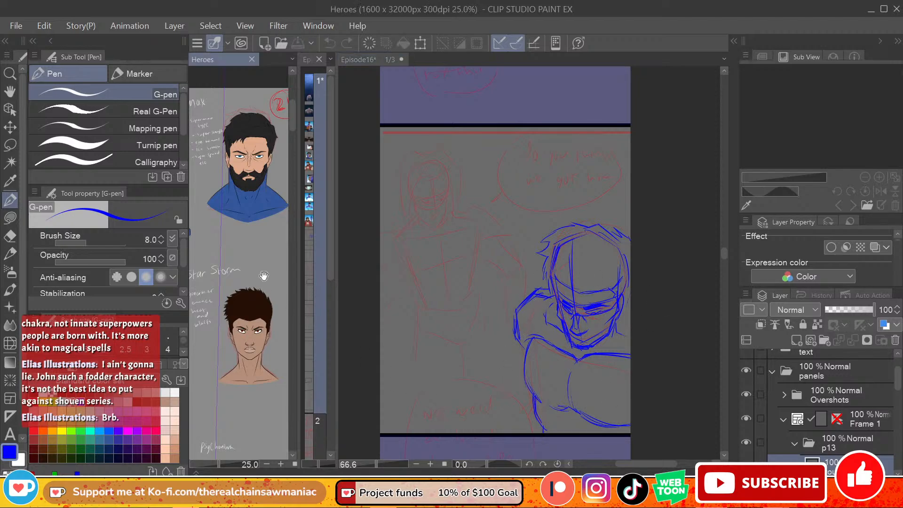
Step: Bring the full-body heroes into view on the reference sheet, and sketch the outer contour of the foreground figure's arm to the lower border
drag(263, 275, 350, 267)
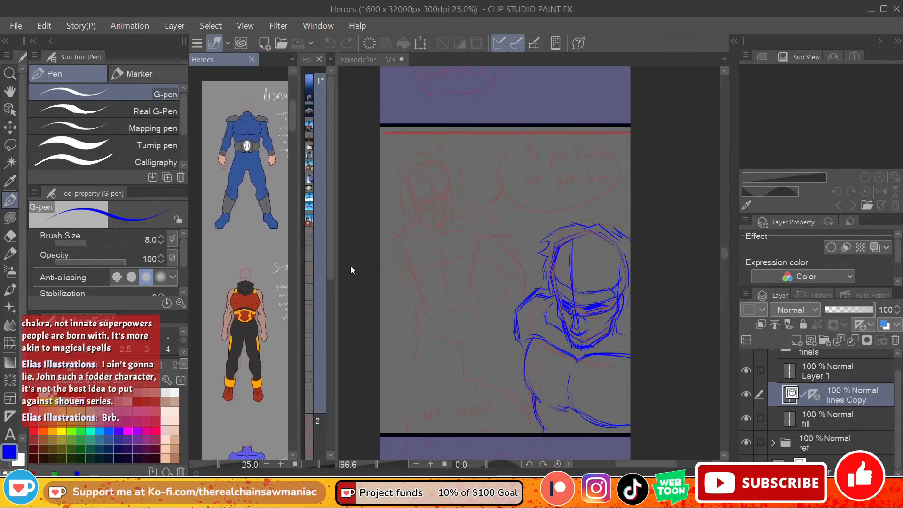
click(518, 343)
mouse_move(519, 335)
mouse_down()
mouse_move(510, 382)
mouse_move(517, 365)
mouse_move(515, 399)
mouse_move(531, 407)
mouse_move(507, 432)
mouse_up()
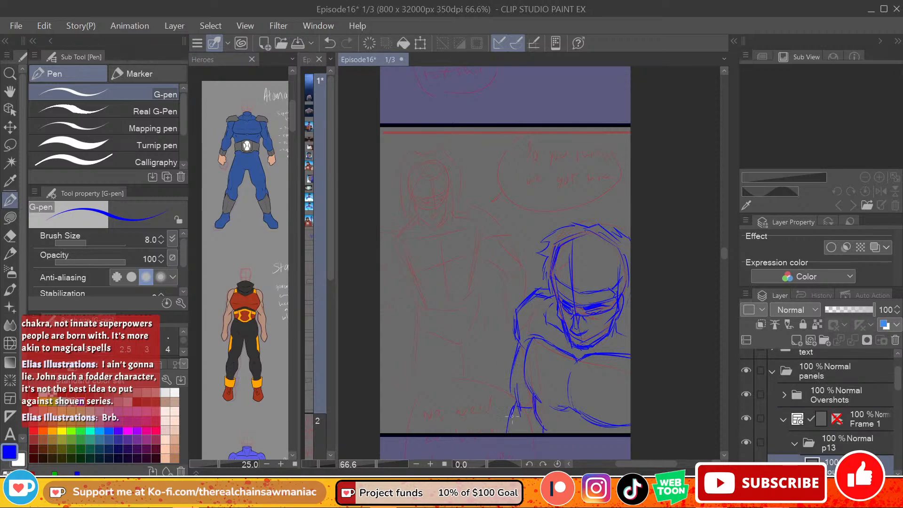
mouse_move(534, 296)
mouse_down()
mouse_move(516, 318)
mouse_move(505, 359)
mouse_up()
mouse_move(516, 333)
mouse_down()
mouse_move(498, 376)
mouse_move(507, 409)
mouse_move(497, 426)
mouse_up()
key(ctrl+z)
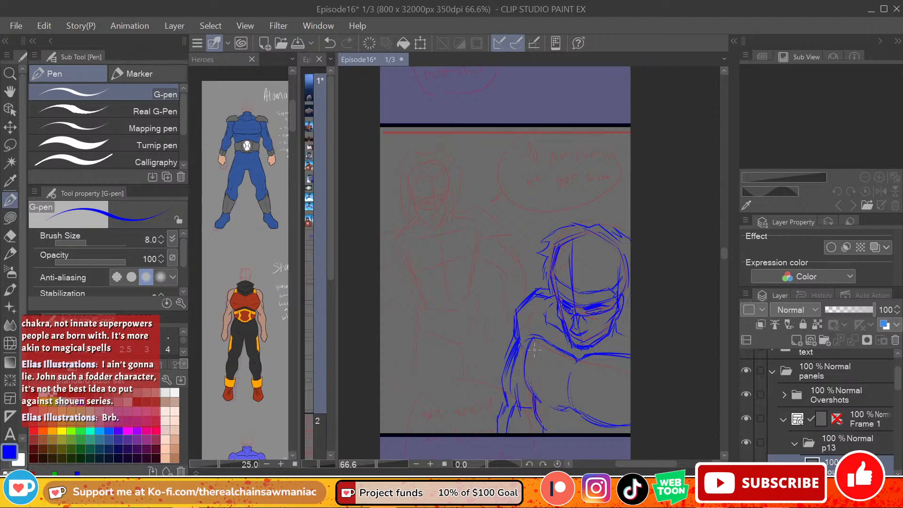
Step: Erase the stray lines along the foreground figure's inner arm and side, and redraw the arm contours down to the lower border
mouse_move(530, 340)
mouse_down()
mouse_move(524, 359)
mouse_move(533, 425)
mouse_up()
key(e)
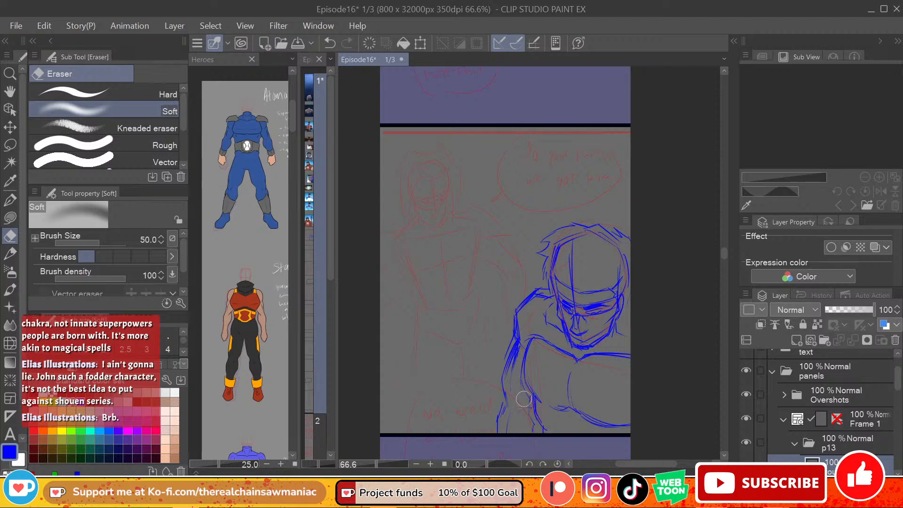
mouse_move(523, 398)
mouse_down()
mouse_move(538, 430)
mouse_move(539, 417)
mouse_up()
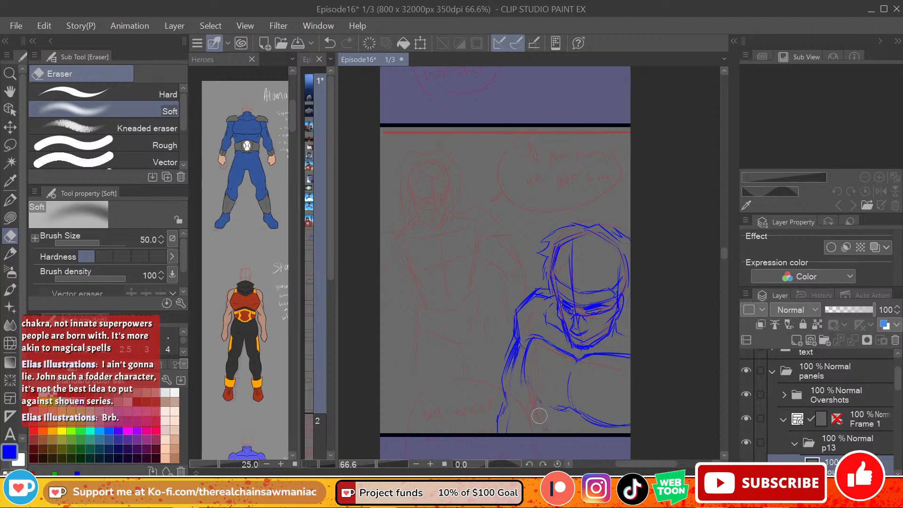
click(11, 201)
drag(522, 363, 535, 432)
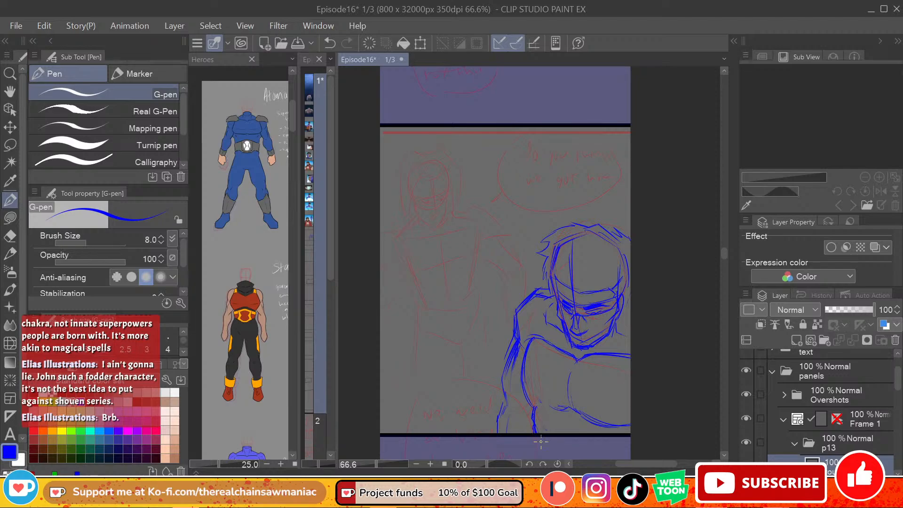
mouse_move(536, 295)
mouse_down()
mouse_move(516, 313)
mouse_move(506, 390)
mouse_move(519, 414)
mouse_move(521, 354)
mouse_move(501, 434)
mouse_up()
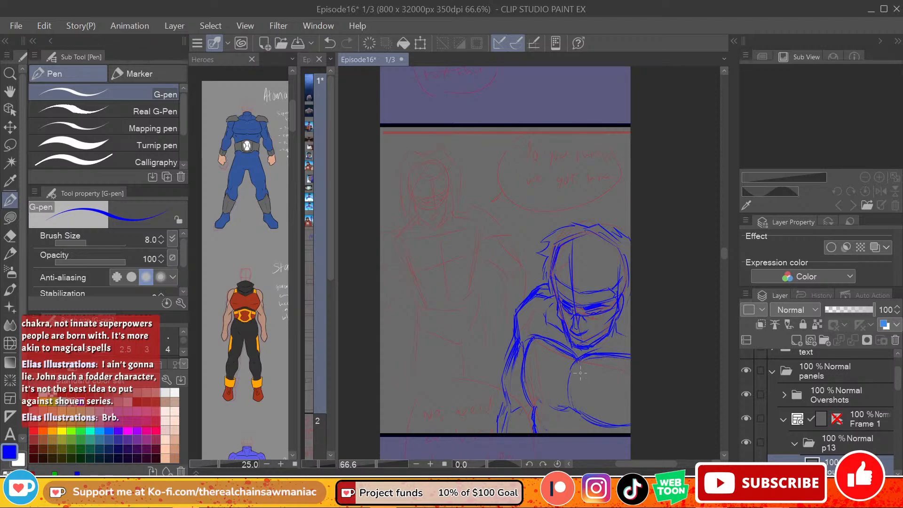
Step: Sketch the pointed outer edge of the foreground figure's shoulder, and reinforce the arm and lower chest lines
mouse_move(545, 281)
mouse_down()
mouse_move(513, 306)
mouse_move(515, 317)
mouse_move(543, 333)
mouse_move(555, 322)
mouse_move(545, 333)
mouse_move(512, 327)
mouse_move(502, 311)
mouse_move(523, 283)
mouse_up()
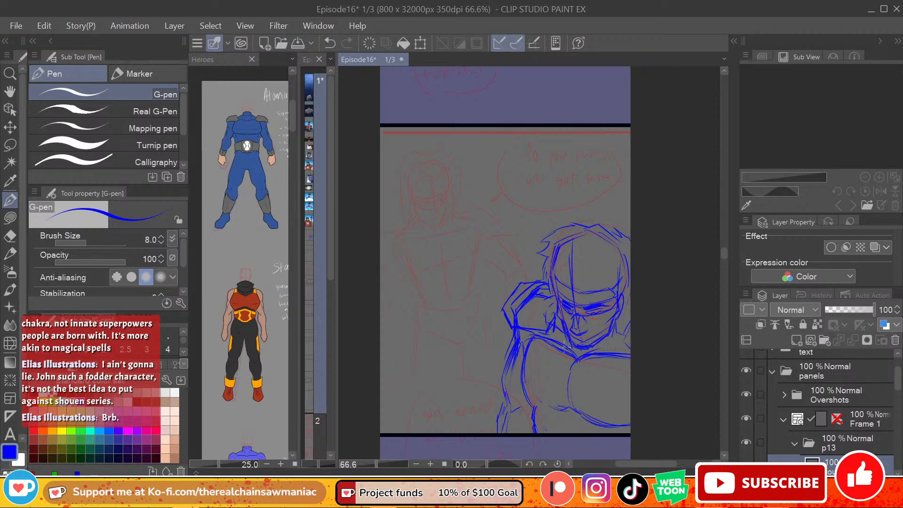
mouse_move(531, 383)
mouse_down()
mouse_move(525, 360)
mouse_move(559, 398)
mouse_move(620, 409)
mouse_up()
drag(527, 413, 526, 433)
mouse_move(518, 363)
mouse_down()
mouse_move(512, 419)
mouse_move(517, 396)
mouse_up()
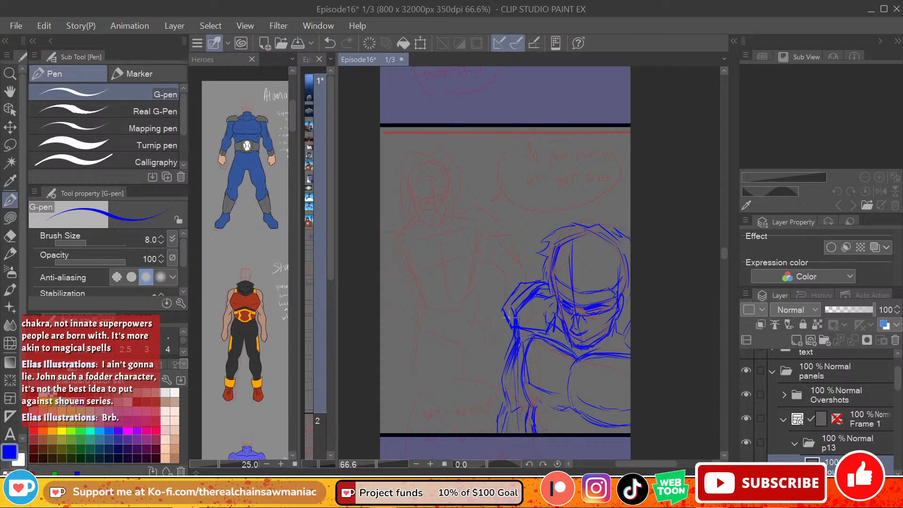
mouse_move(517, 317)
mouse_down()
mouse_move(570, 344)
mouse_move(533, 409)
mouse_up()
drag(522, 342, 520, 369)
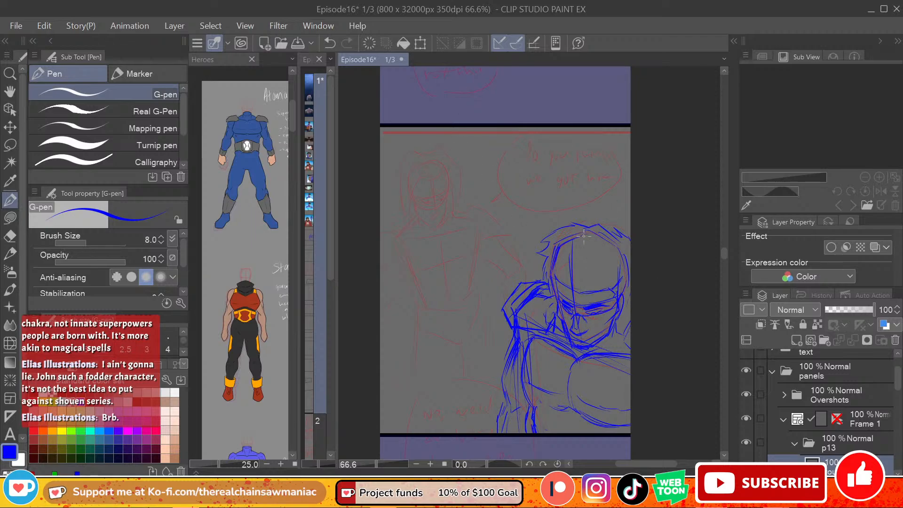
Step: Rough in the background figure's oval head with a vertical centre line and horizontal face guidelines
mouse_move(434, 168)
mouse_down()
mouse_move(423, 206)
mouse_move(418, 197)
mouse_move(449, 187)
mouse_move(416, 166)
mouse_move(452, 184)
mouse_move(419, 192)
mouse_move(451, 186)
mouse_move(427, 165)
mouse_move(423, 210)
mouse_move(429, 165)
mouse_move(451, 181)
mouse_move(416, 166)
mouse_move(427, 202)
mouse_move(450, 197)
mouse_move(449, 178)
mouse_move(431, 197)
mouse_move(414, 193)
mouse_move(442, 183)
mouse_move(424, 198)
mouse_move(434, 194)
mouse_move(424, 223)
mouse_up()
key(ctrl+z)
key(ctrl+z)
mouse_move(451, 186)
mouse_down()
mouse_move(445, 213)
mouse_move(423, 214)
mouse_move(442, 223)
mouse_up()
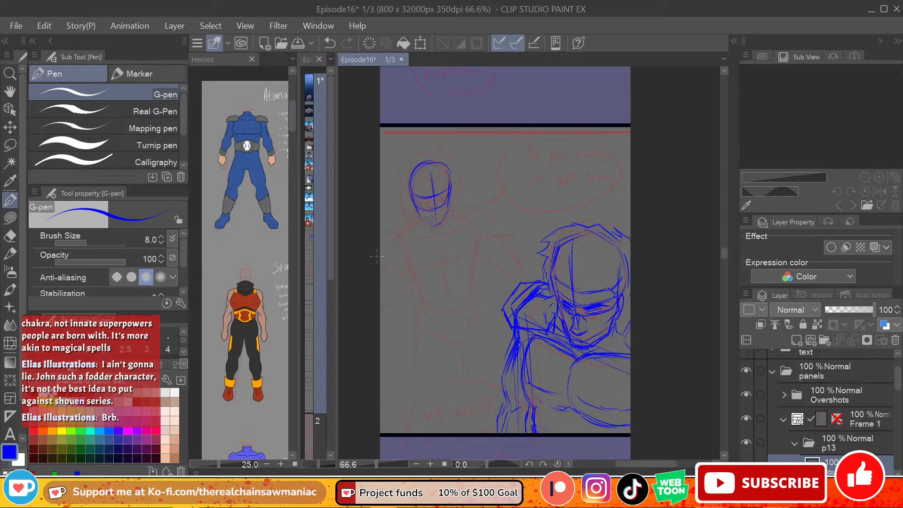
Step: Bring the blonde heroine and red-jacketed hero into view on the reference sheet, and sketch the background figure's high collar and near-border chest side
drag(292, 131, 293, 191)
drag(269, 264, 221, 263)
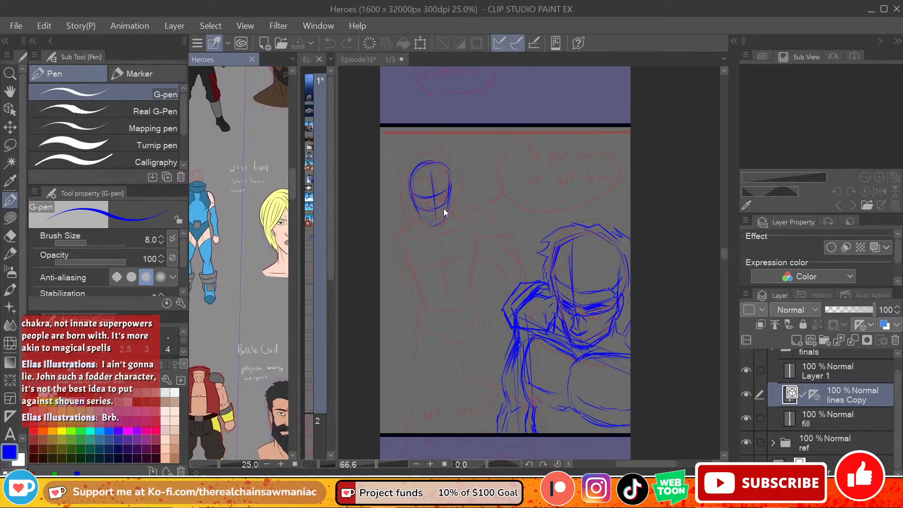
click(450, 166)
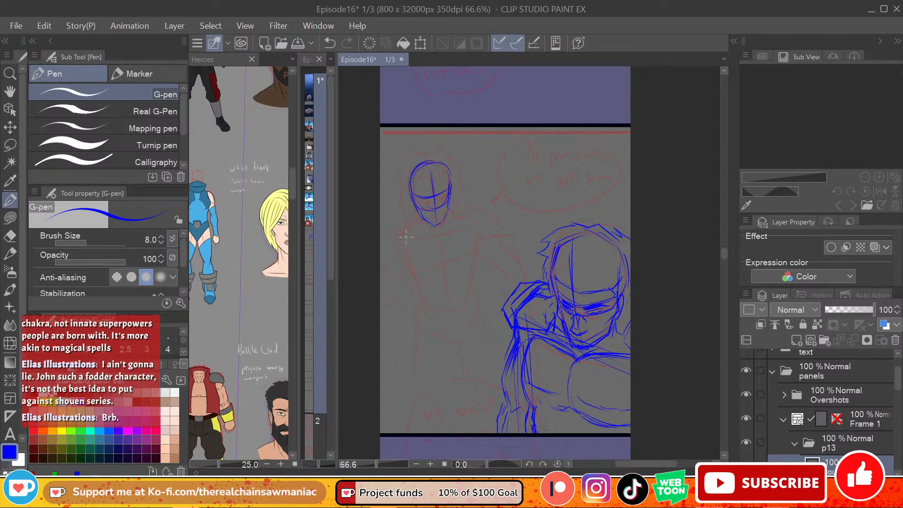
mouse_move(413, 204)
mouse_down()
mouse_move(449, 216)
mouse_move(451, 199)
mouse_move(460, 200)
mouse_move(459, 210)
mouse_move(414, 230)
mouse_up()
mouse_move(462, 197)
mouse_down()
mouse_move(450, 235)
mouse_move(405, 228)
mouse_move(397, 237)
mouse_move(470, 210)
mouse_up()
mouse_move(401, 242)
mouse_down()
mouse_move(403, 272)
mouse_move(420, 284)
mouse_up()
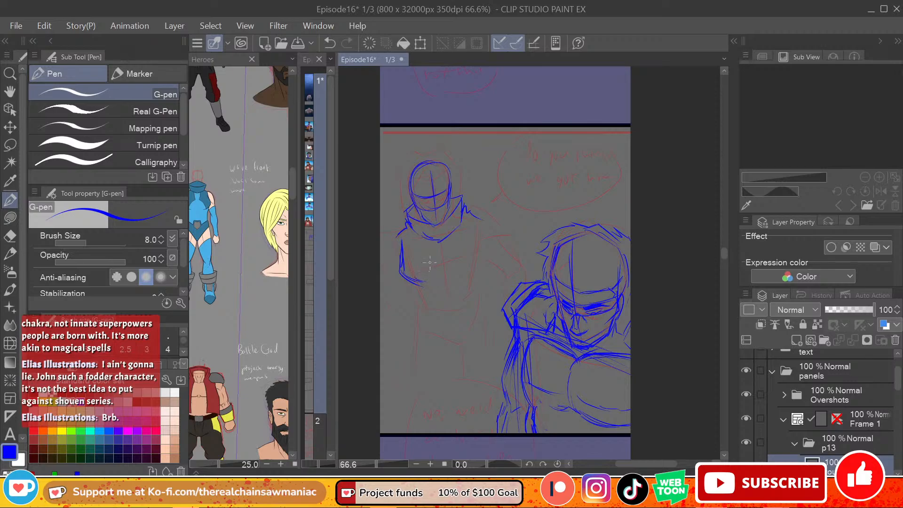
Step: Sketch the background figure's chest, tapering waist and pelvis
mouse_move(436, 240)
mouse_down()
mouse_move(441, 256)
mouse_move(419, 277)
mouse_up()
mouse_move(450, 241)
mouse_down()
mouse_move(452, 255)
mouse_move(485, 258)
mouse_up()
mouse_move(475, 226)
mouse_down()
mouse_move(484, 262)
mouse_move(472, 279)
mouse_up()
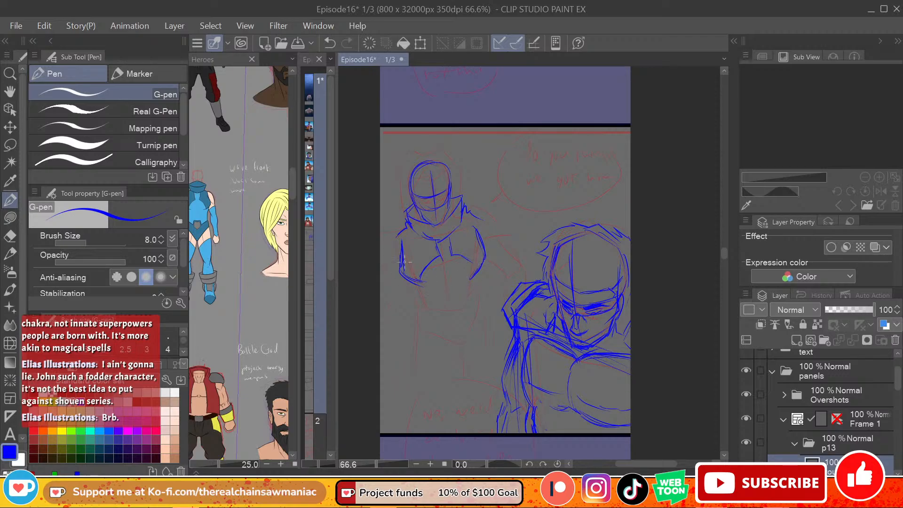
drag(403, 262, 426, 315)
mouse_move(479, 275)
mouse_down()
mouse_move(475, 300)
mouse_move(461, 297)
mouse_move(449, 312)
mouse_move(480, 290)
mouse_up()
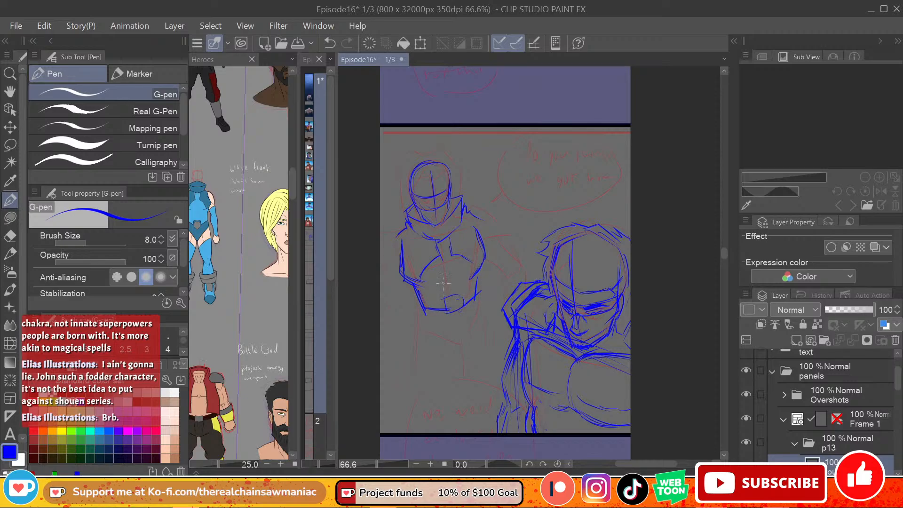
mouse_move(418, 305)
mouse_down()
mouse_move(427, 336)
mouse_move(457, 349)
mouse_up()
drag(483, 324, 469, 348)
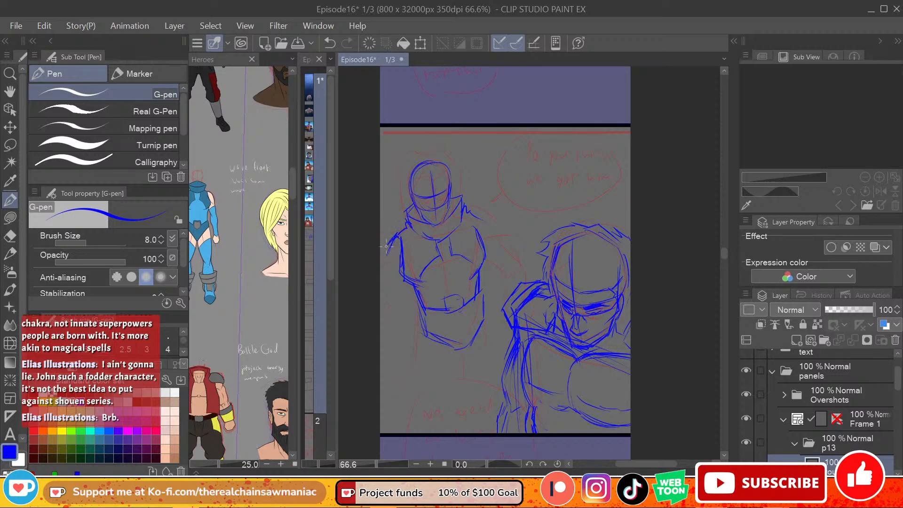
mouse_move(386, 245)
mouse_down()
mouse_move(390, 303)
mouse_move(408, 312)
mouse_up()
drag(483, 217, 508, 249)
key(e)
mouse_move(410, 301)
mouse_down()
mouse_move(402, 307)
mouse_move(394, 278)
mouse_move(385, 294)
mouse_up()
mouse_move(491, 215)
mouse_down()
mouse_move(501, 251)
mouse_move(495, 223)
mouse_up()
click(10, 199)
mouse_move(399, 235)
mouse_down()
mouse_move(387, 236)
mouse_move(384, 259)
mouse_move(381, 235)
mouse_move(380, 243)
mouse_up()
mouse_move(471, 212)
mouse_down()
mouse_move(516, 230)
mouse_move(488, 239)
mouse_move(533, 238)
mouse_move(534, 252)
mouse_move(492, 262)
mouse_move(536, 238)
mouse_up()
drag(518, 233, 537, 254)
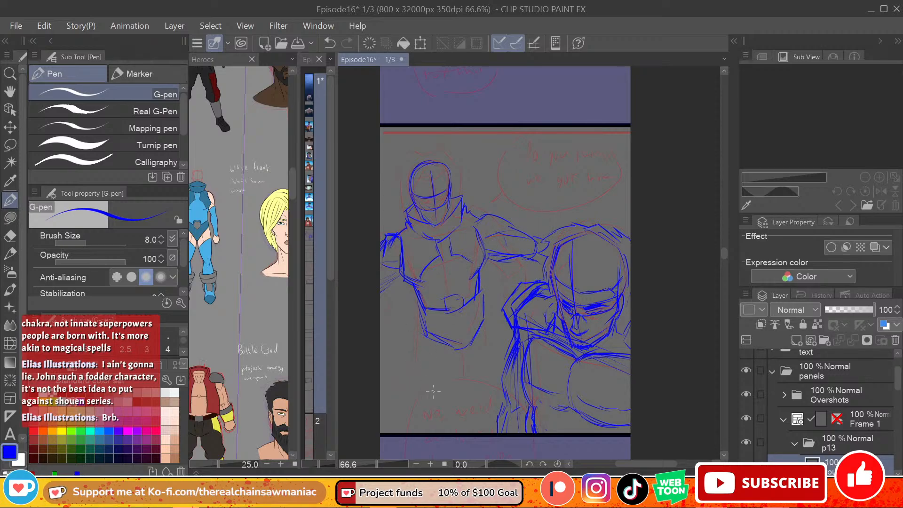
key(e)
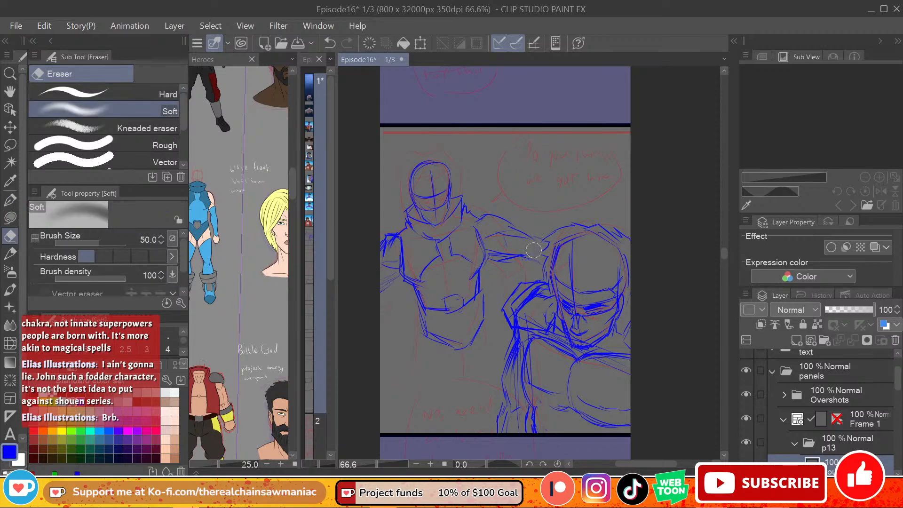
mouse_move(534, 249)
mouse_down()
mouse_move(491, 212)
mouse_move(507, 252)
mouse_up()
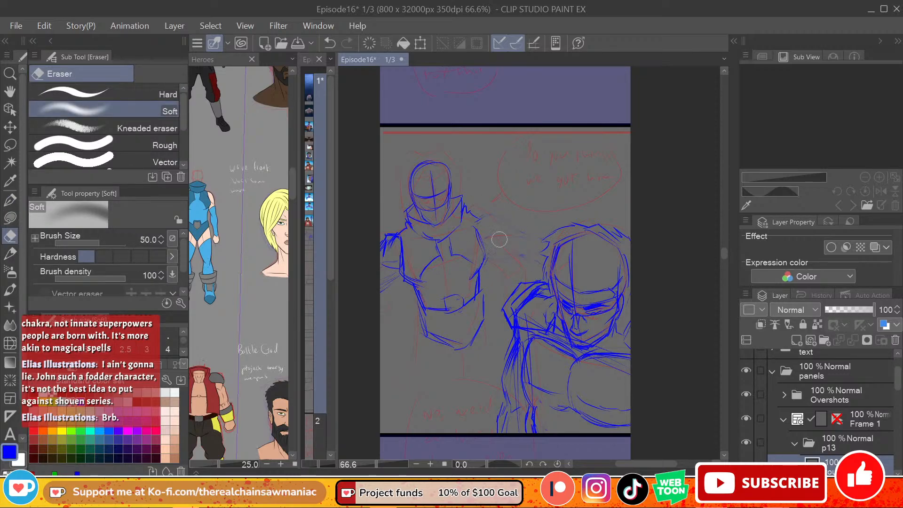
mouse_move(382, 254)
mouse_down()
mouse_move(388, 249)
mouse_move(377, 285)
mouse_up()
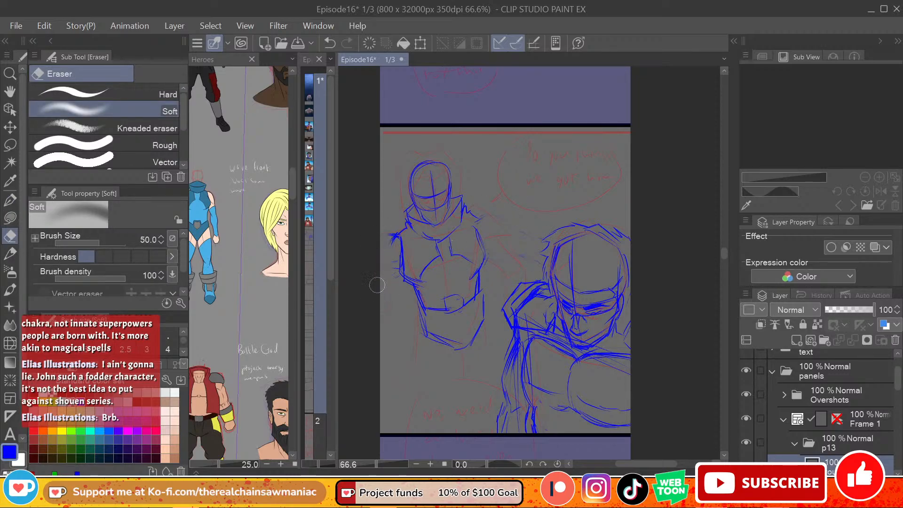
Step: Sketch both of the background figure's arms hanging down from the shoulders, one running behind the foreground figure
click(11, 199)
mouse_move(389, 237)
mouse_down()
mouse_move(379, 273)
mouse_move(392, 278)
mouse_move(392, 255)
mouse_move(379, 280)
mouse_move(390, 283)
mouse_move(377, 298)
mouse_move(385, 278)
mouse_move(402, 290)
mouse_move(381, 319)
mouse_up()
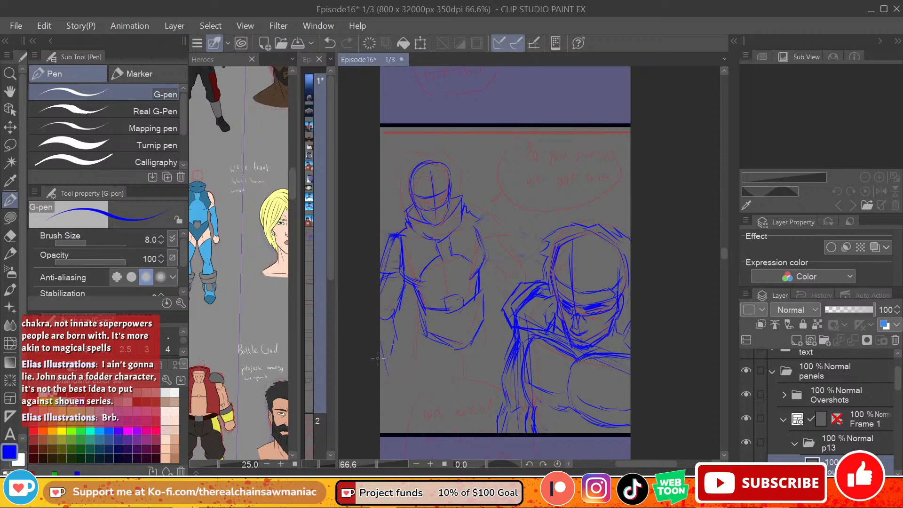
drag(395, 350, 393, 372)
drag(476, 215, 507, 232)
drag(489, 264, 503, 301)
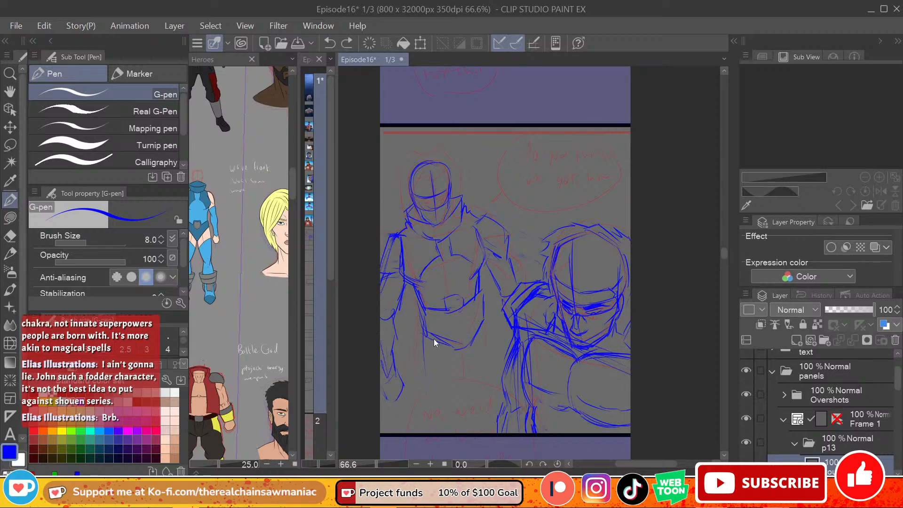
Step: Undo the last thigh line, and sketch the outer thigh near the panel's side border plus an inner leg line below the pelvis
key(ctrl+z)
mouse_move(425, 326)
mouse_down()
mouse_move(418, 375)
mouse_move(414, 365)
mouse_up()
drag(420, 323, 410, 388)
drag(460, 351, 452, 403)
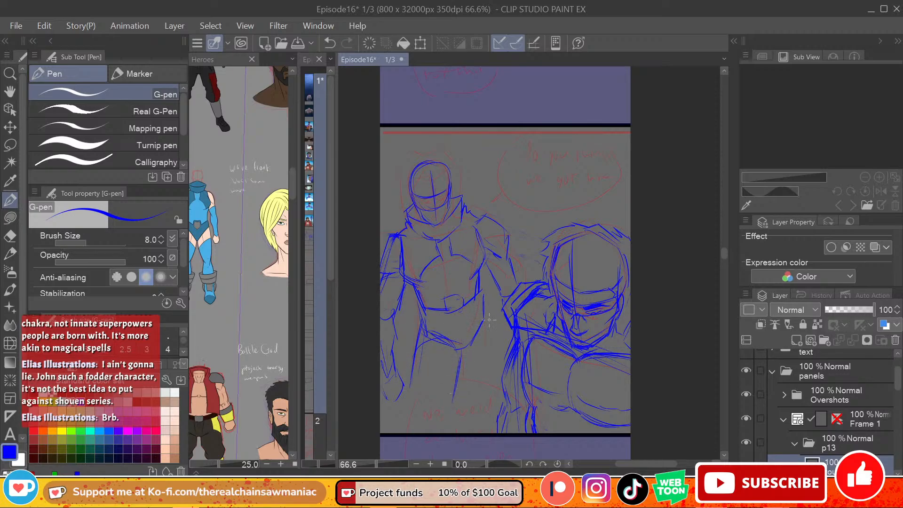
drag(488, 303, 498, 389)
key(ctrl+z)
key(ctrl+z)
Step: Sketch the background figure's hip and leg contours beside the foreground figure, and the remaining thigh lines toward the lower border
drag(483, 290, 487, 323)
drag(481, 284, 486, 322)
drag(485, 300, 502, 389)
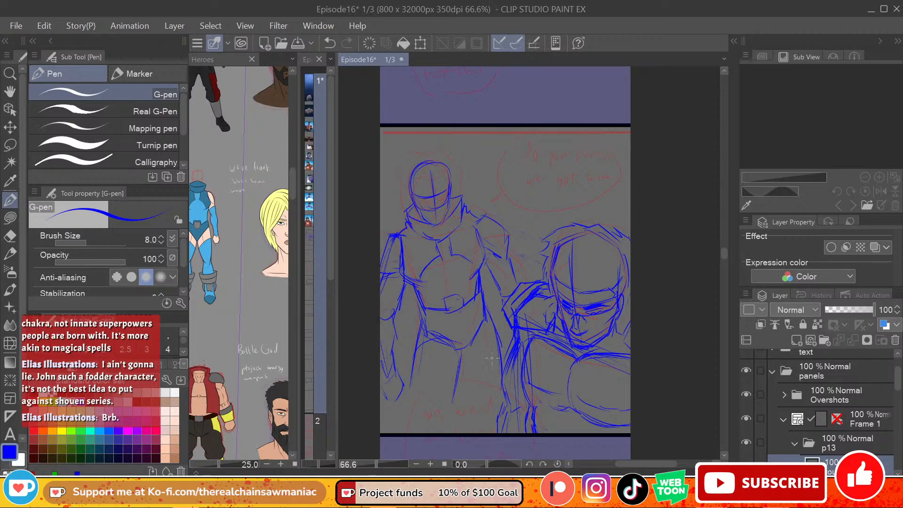
mouse_move(484, 312)
mouse_down()
mouse_move(475, 379)
mouse_move(464, 359)
mouse_move(483, 418)
mouse_up()
drag(468, 353, 487, 425)
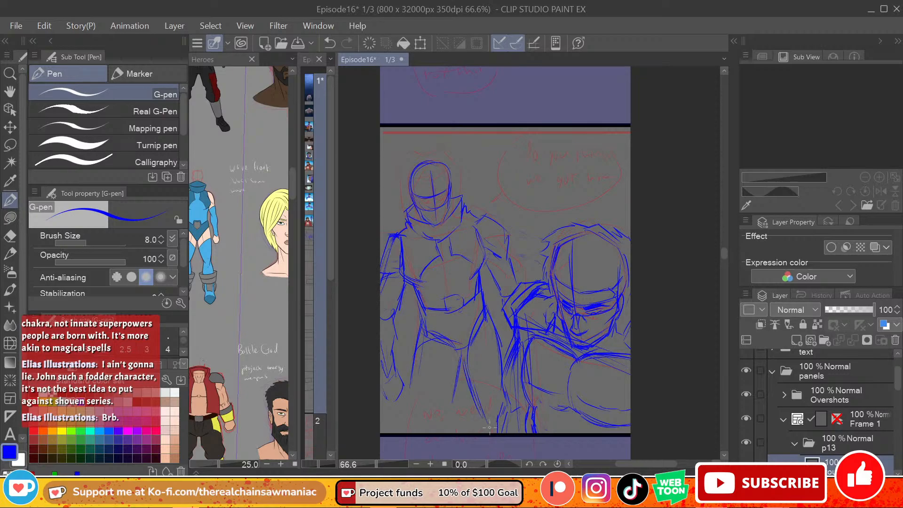
mouse_move(424, 323)
mouse_down()
mouse_move(417, 381)
mouse_move(421, 417)
mouse_move(454, 382)
mouse_up()
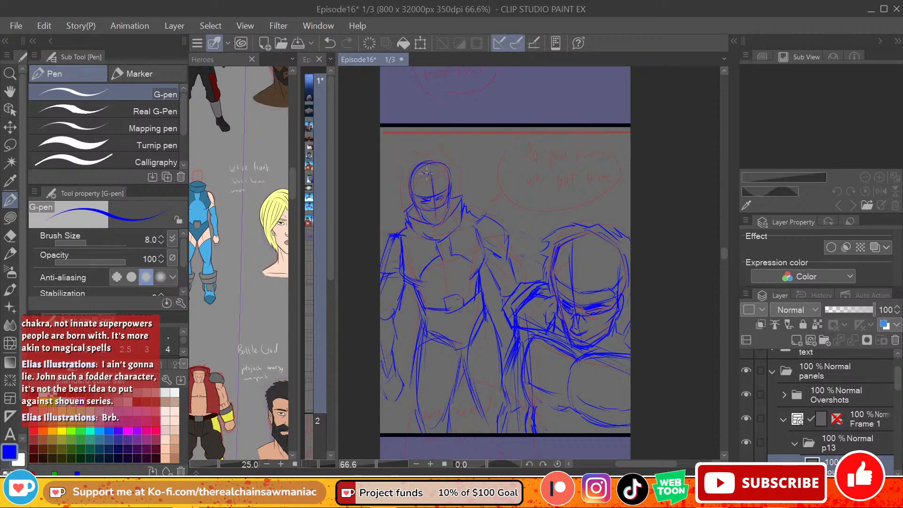
Step: Sketch the hair around the background figure's head and down beside the face, and bring the finished bearded-hero panel into view
mouse_move(426, 173)
mouse_down()
mouse_move(418, 170)
mouse_move(407, 211)
mouse_move(393, 170)
mouse_up()
drag(402, 211, 387, 180)
drag(390, 185, 406, 151)
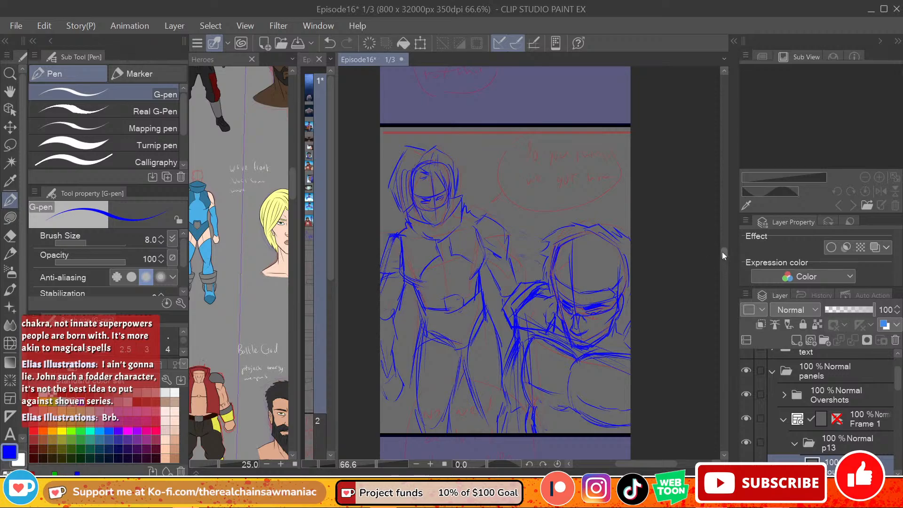
mouse_move(723, 252)
mouse_down()
mouse_move(718, 191)
mouse_move(715, 245)
mouse_move(726, 188)
mouse_move(721, 247)
mouse_move(722, 239)
mouse_up()
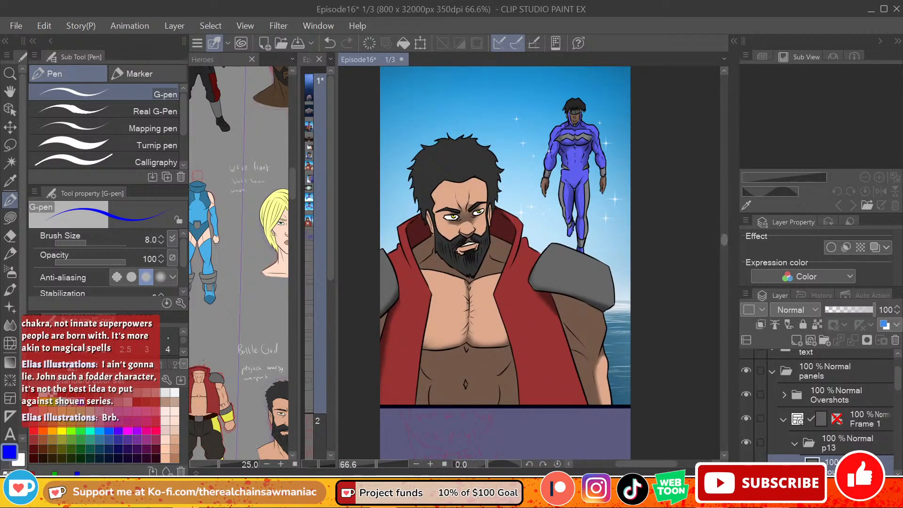